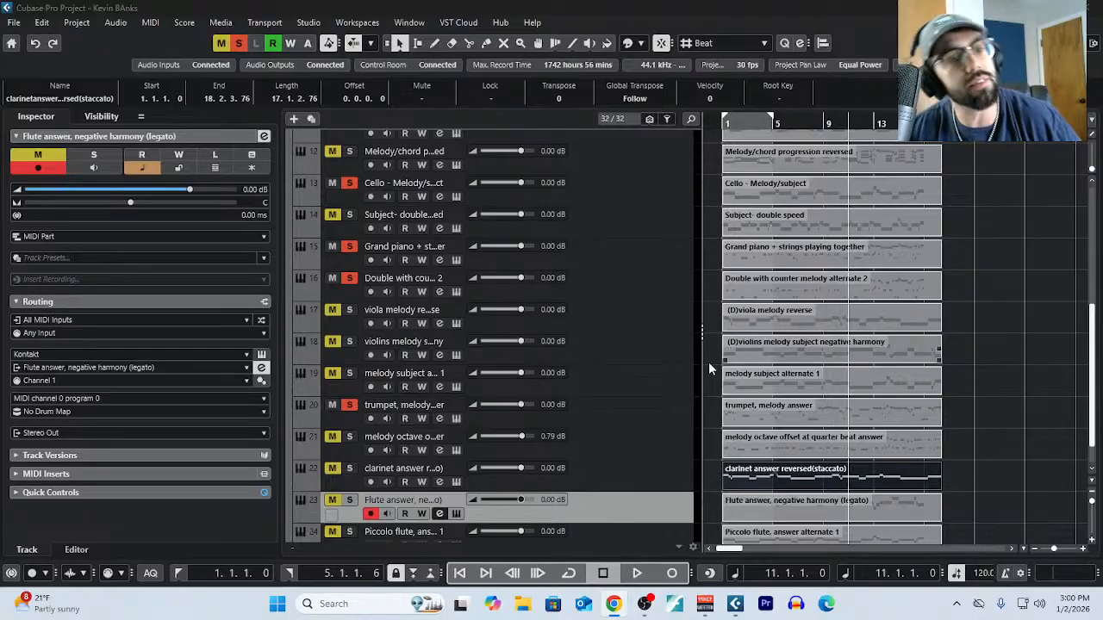
Add a folder track and move it to the top of the track list, above Kontakt 01.
left_click_drag(274, 350, 151, 350)
scroll(529, 435, "up", 10)
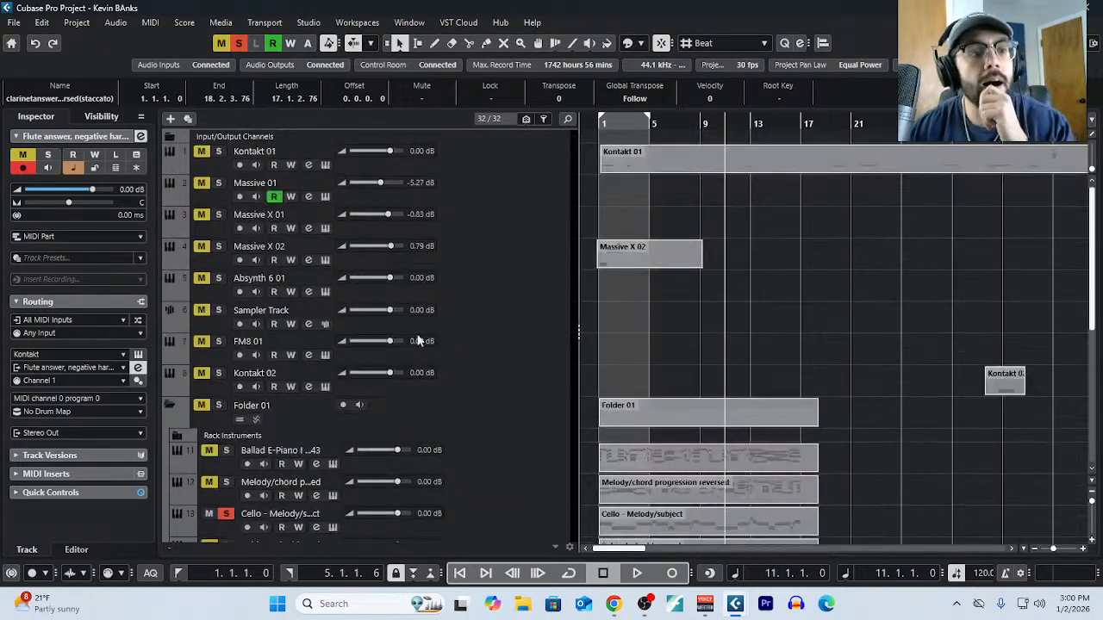
left_click(170, 119)
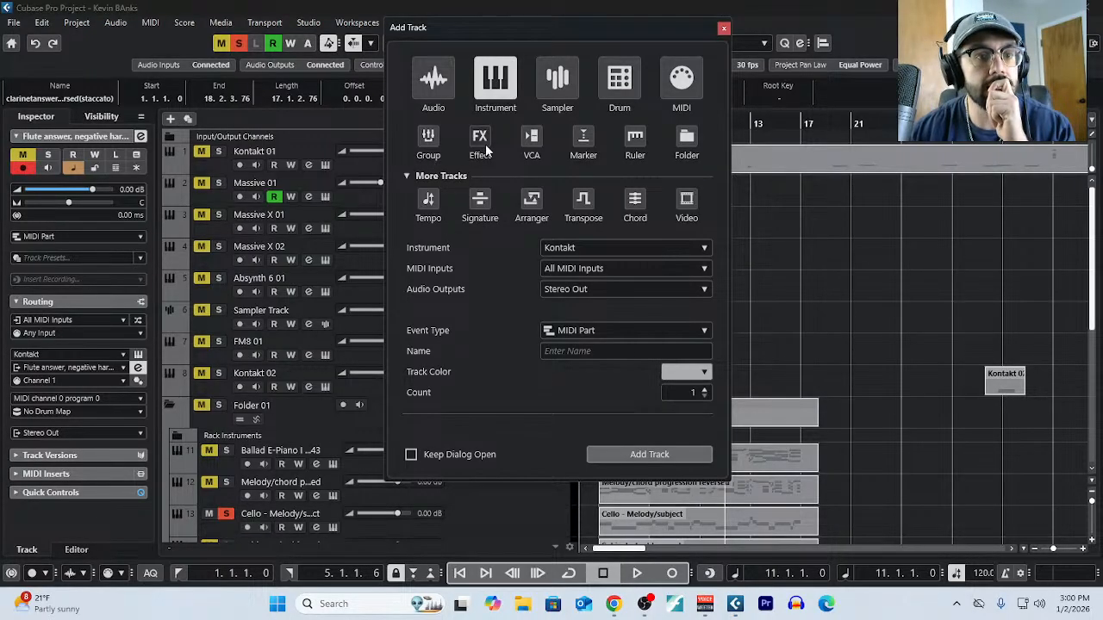
left_click(686, 139)
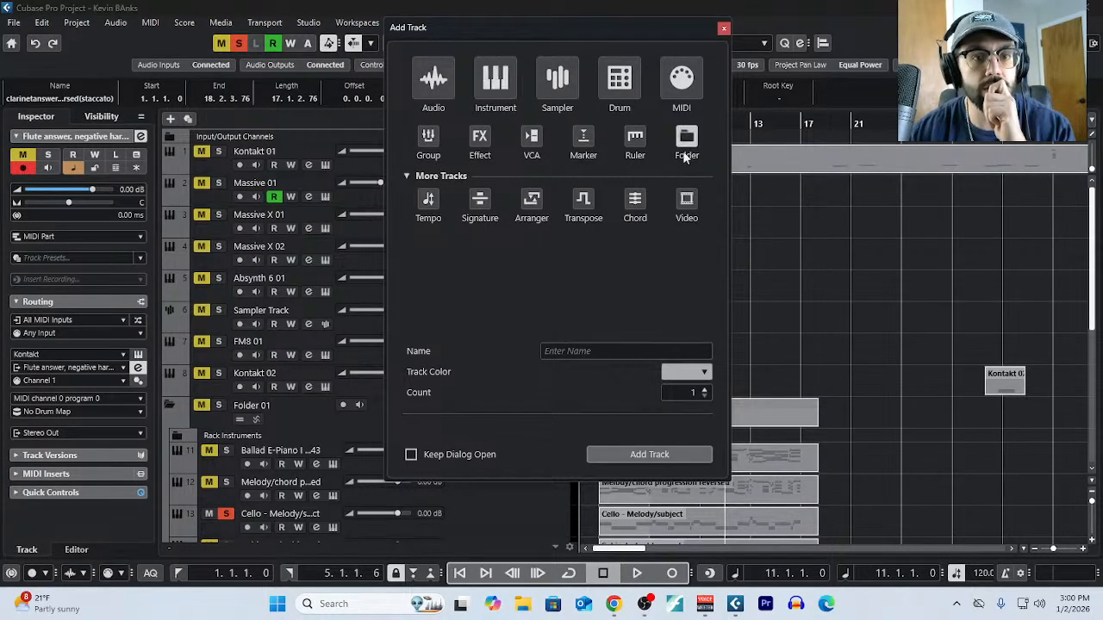
left_click(669, 453)
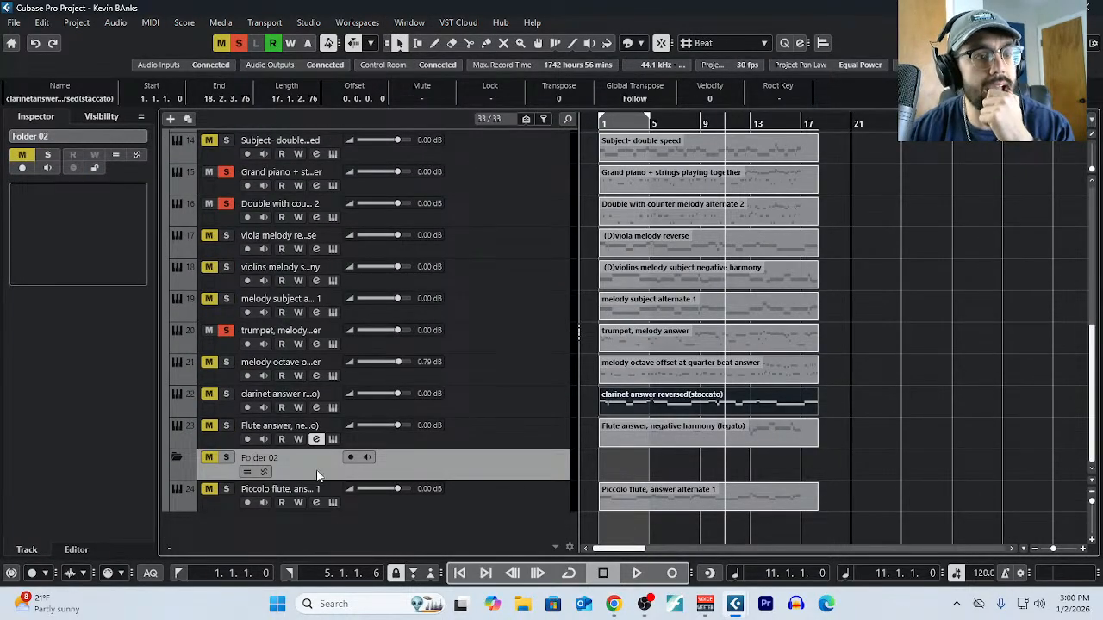
left_click_drag(455, 461, 487, 138)
Move all tracks from Kontakt 01 through Folder 01 into Folder 02.
left_click(504, 186)
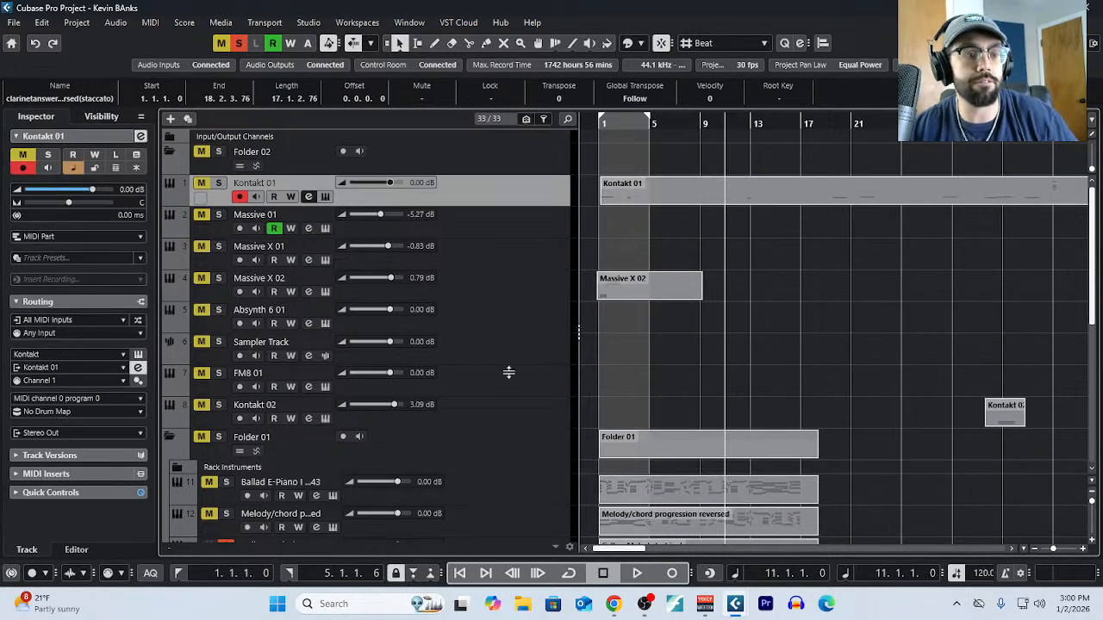
left_click(518, 438, "shift")
left_click_drag(523, 189, 525, 166)
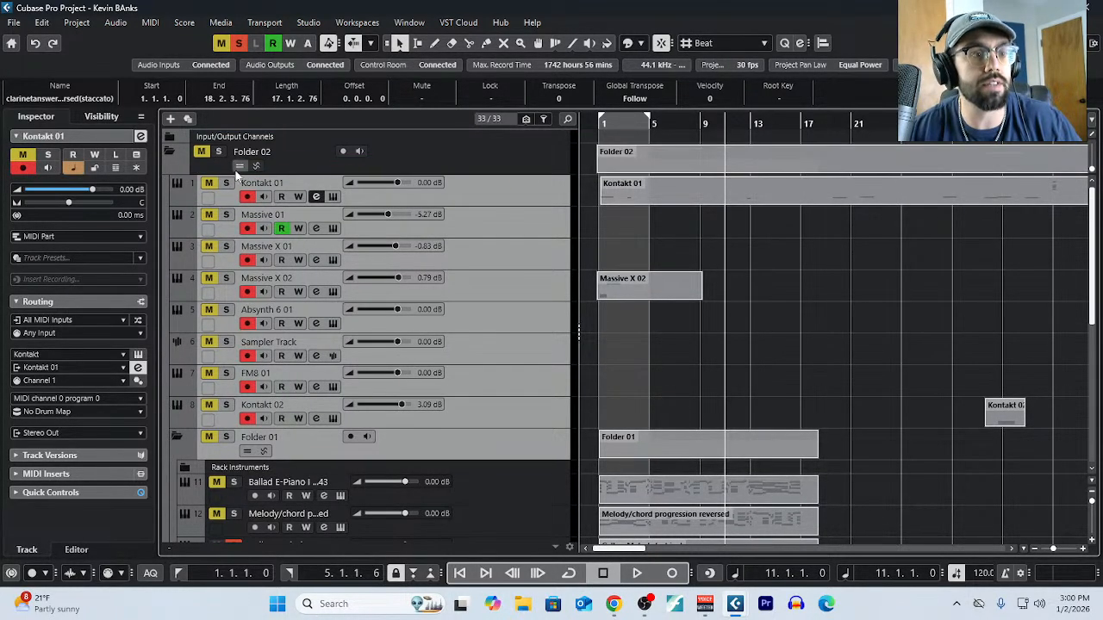
left_click(169, 152)
left_click(170, 153)
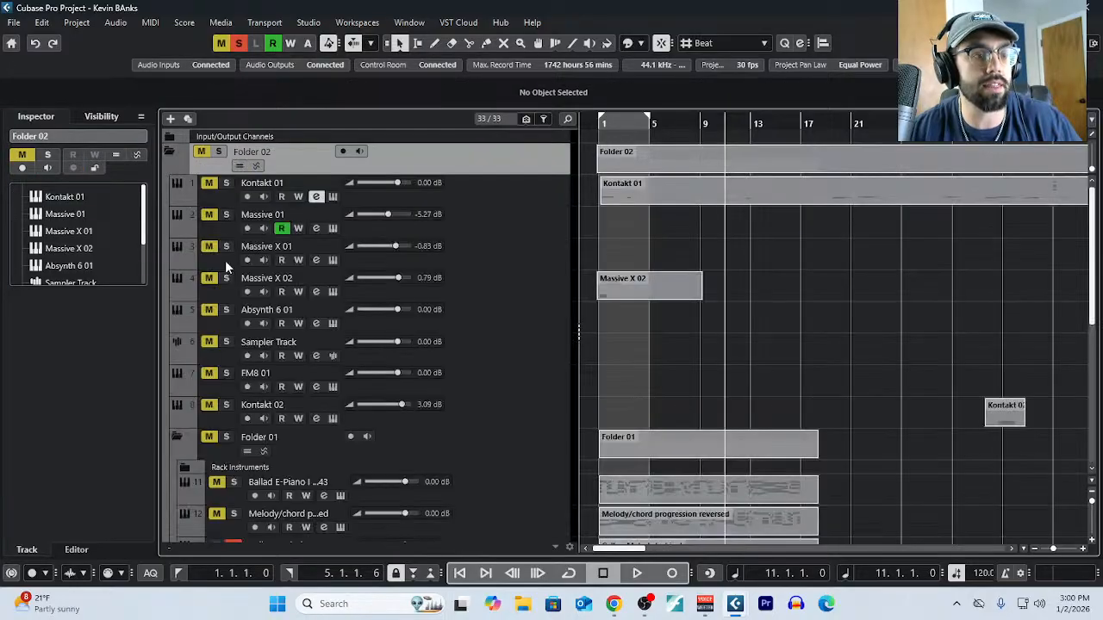
Move Folder 01 out of Folder 02 to the top of the track list and collapse Folder 02.
left_click(442, 452)
left_click_drag(442, 456, 422, 155)
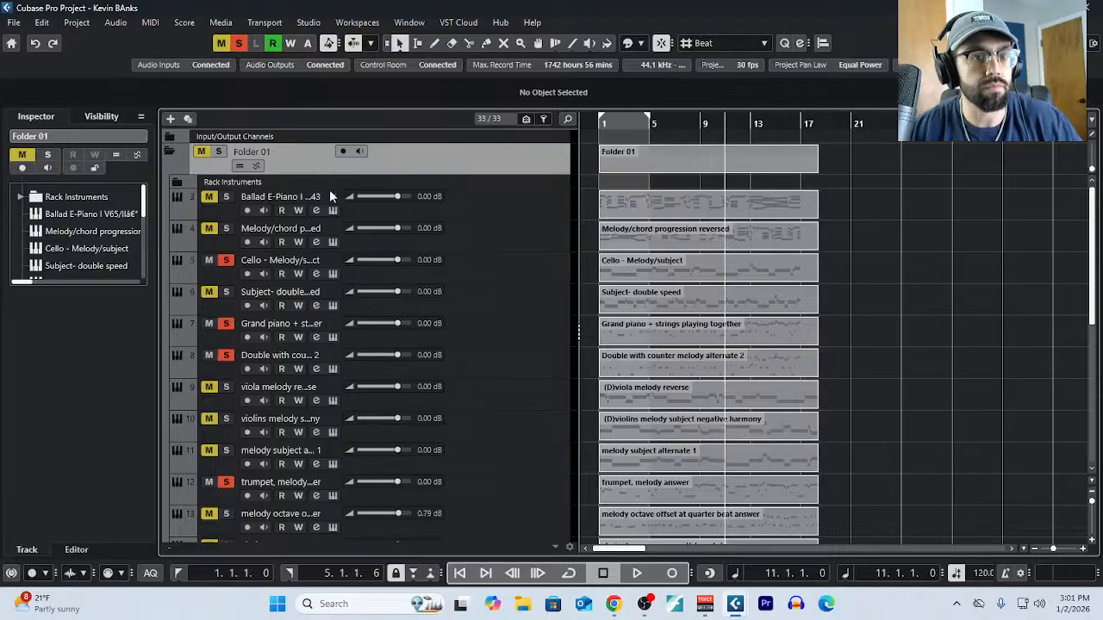
scroll(298, 214, "down", 10)
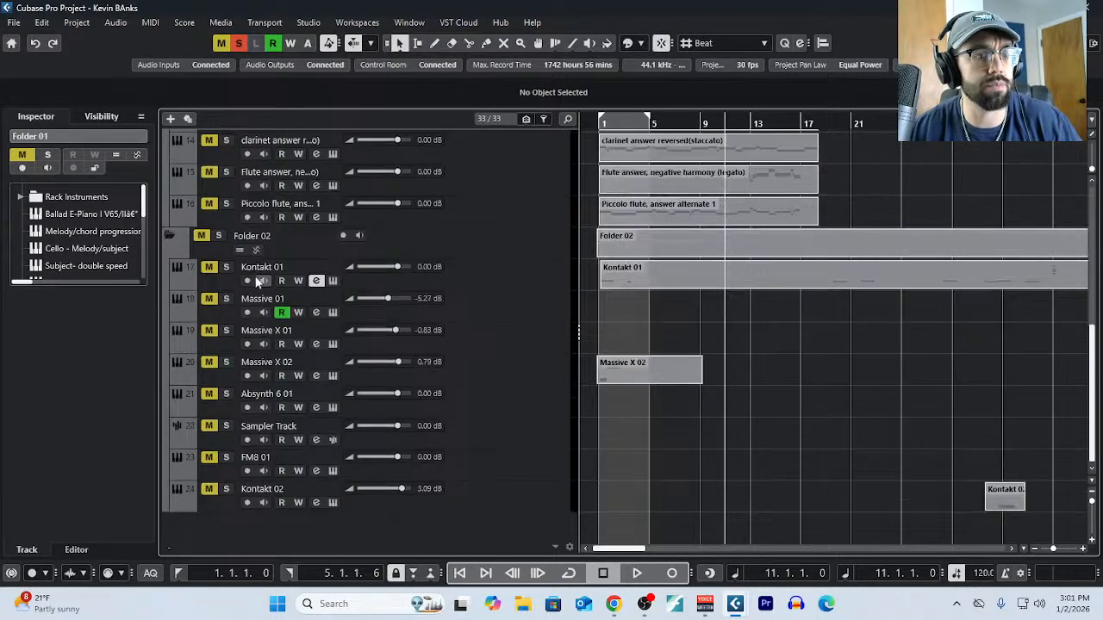
left_click(169, 236)
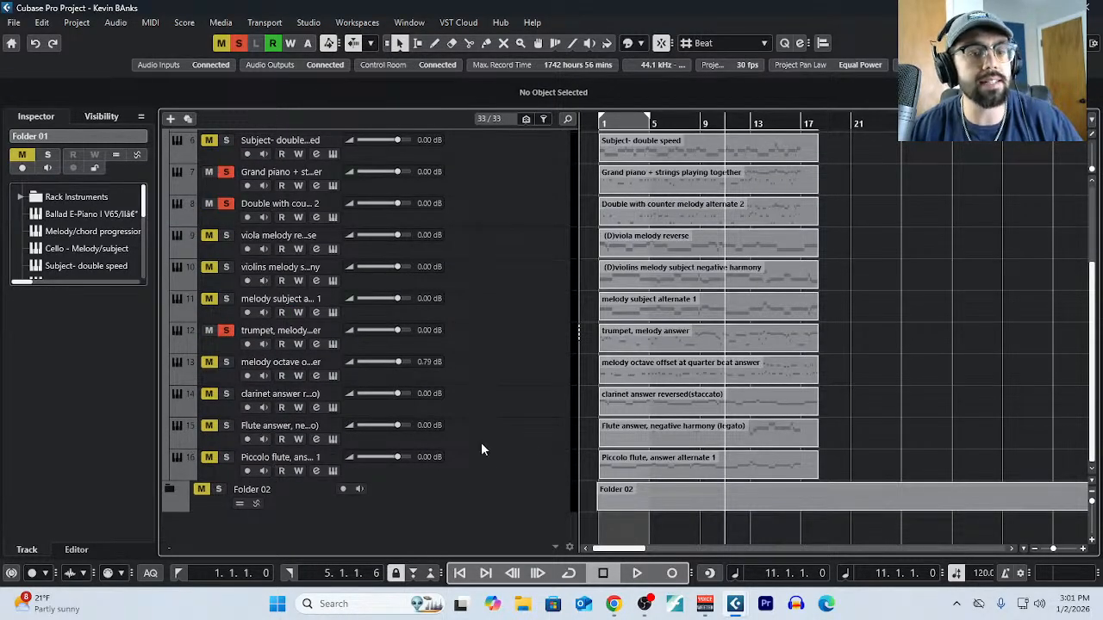
scroll(517, 447, "up", 5)
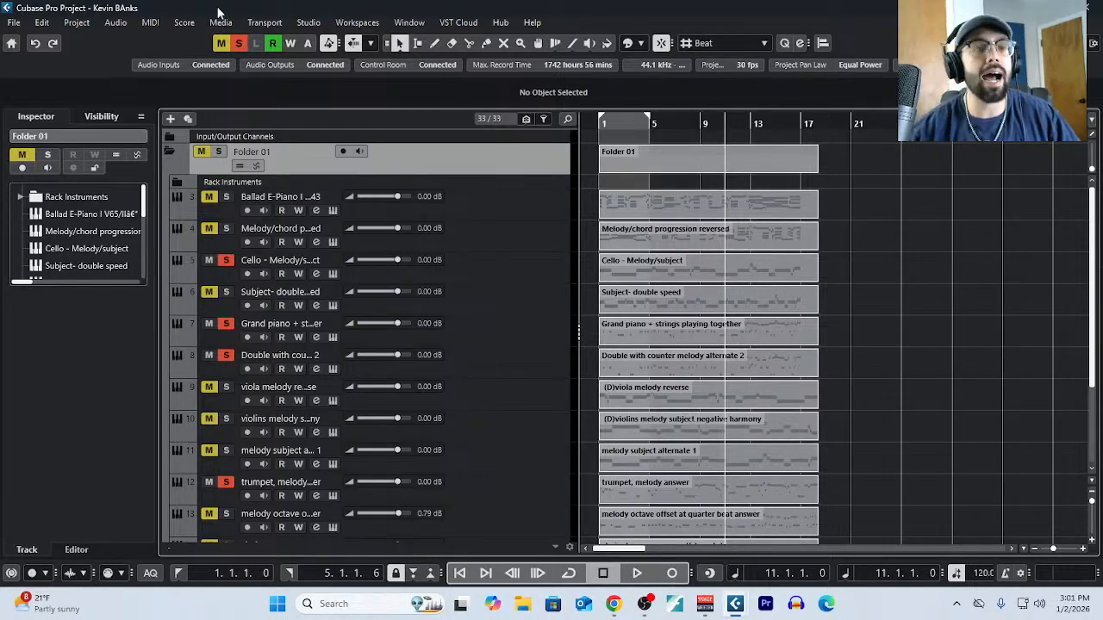
Deactivate all mute and solo states across the project's tracks.
left_click(220, 43)
left_click(239, 44)
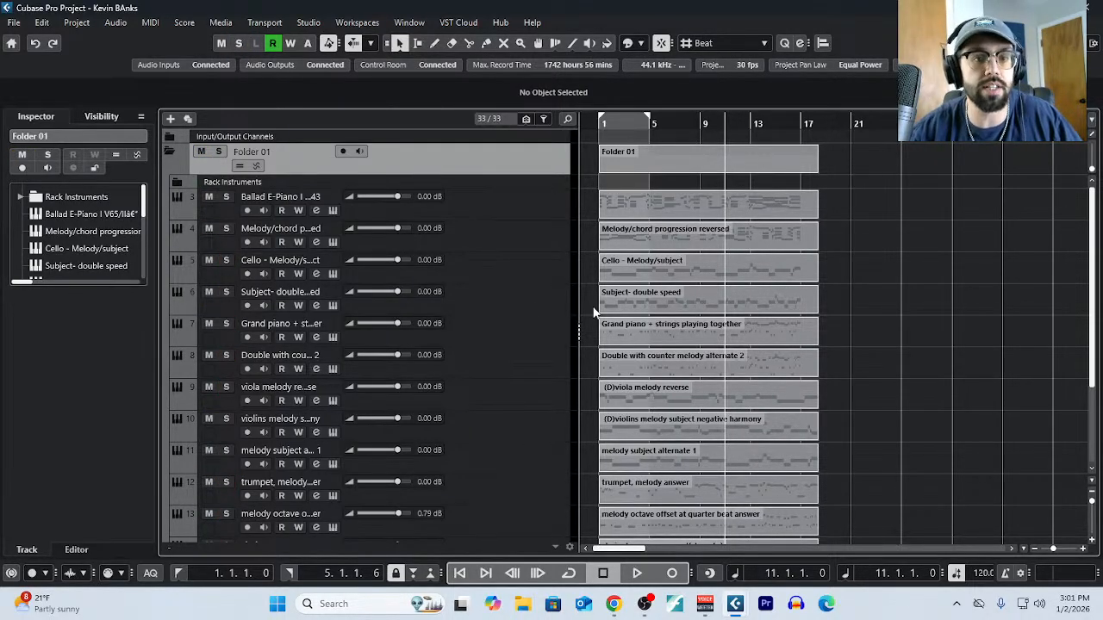
scroll(688, 335, "down", 4)
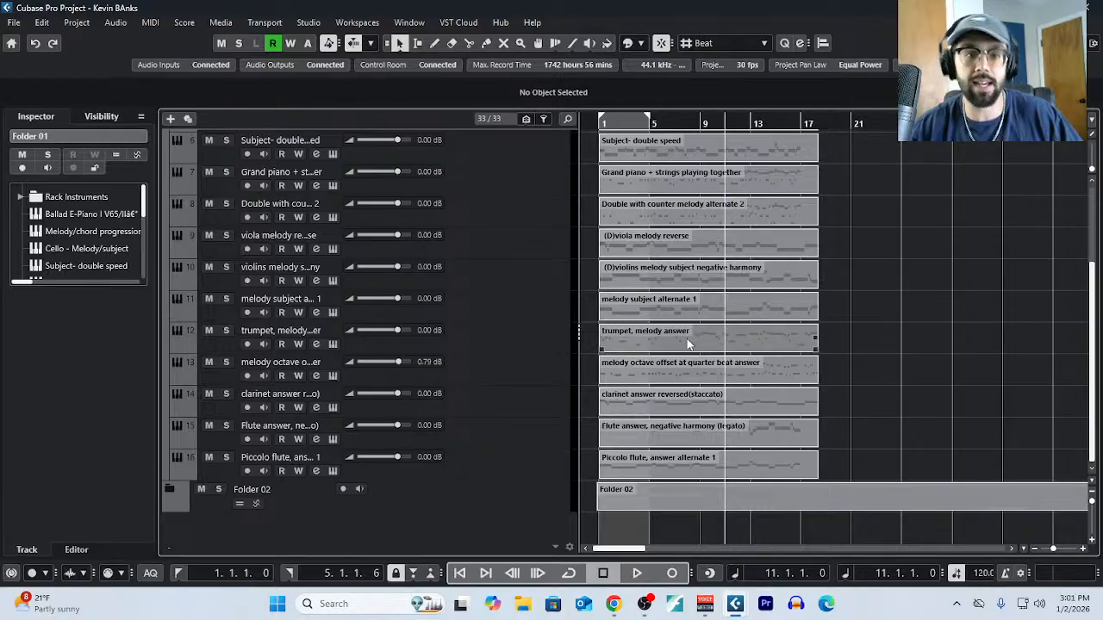
Open the project notepad, enlarge its text and add the heading "THE CHALLENGE:" below the chord numeral lines.
left_click(77, 23)
left_click(95, 366)
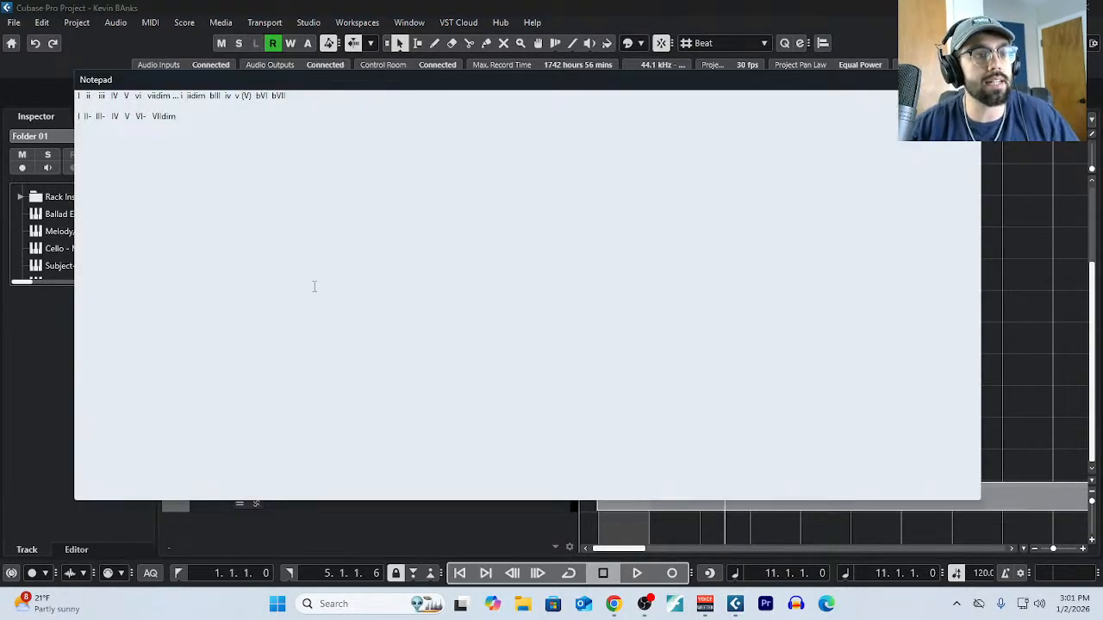
scroll(315, 276, "up", 4)
key("ctrl+a")
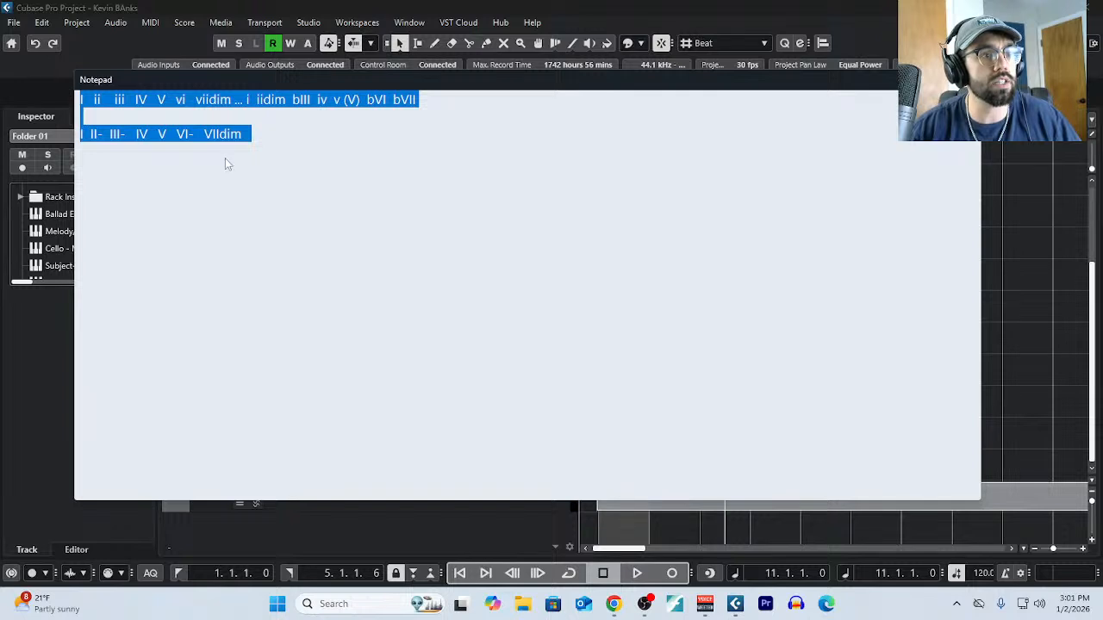
left_click(285, 138)
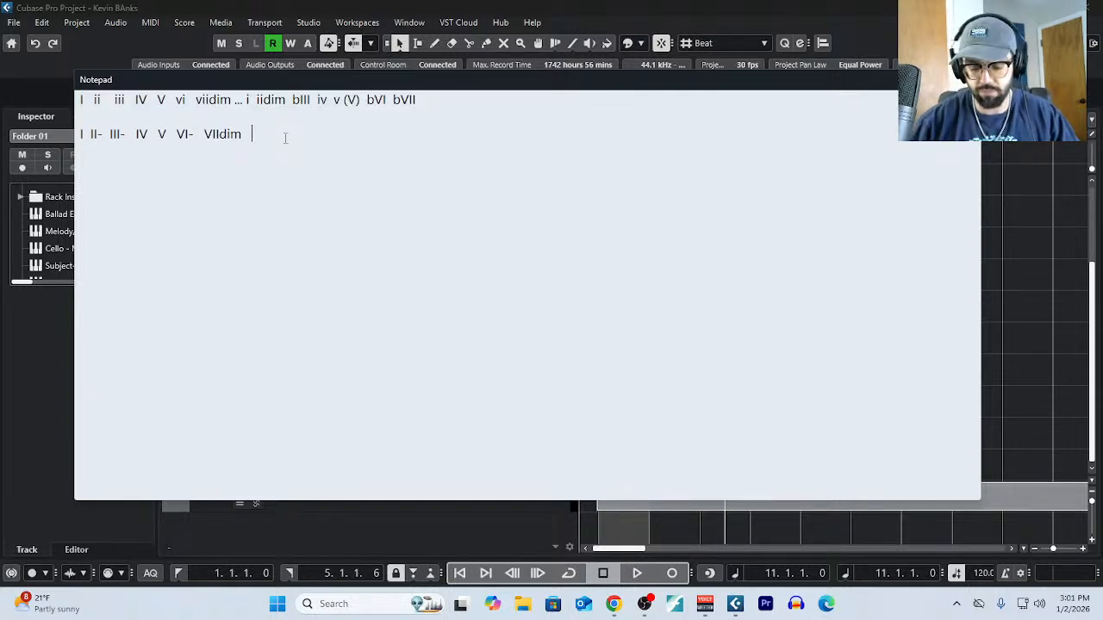
type("THE CHALLENGE: ")
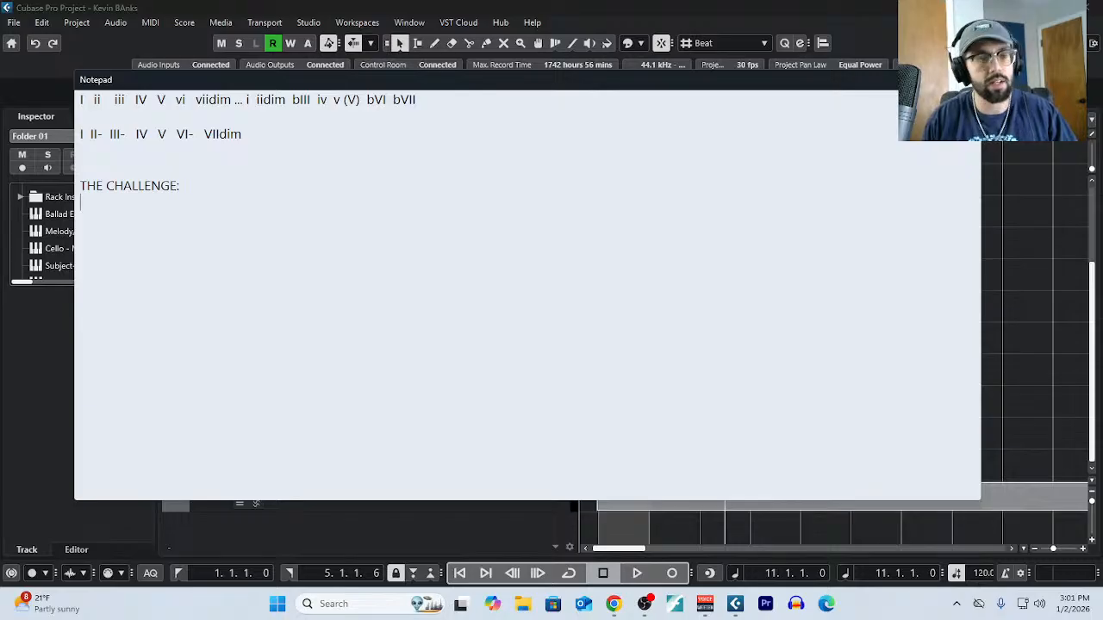
Write under the heading: "I have been given 14 midi tracks (16 bars each). Each one is a different variation of the same theme.".
type("I have bee")
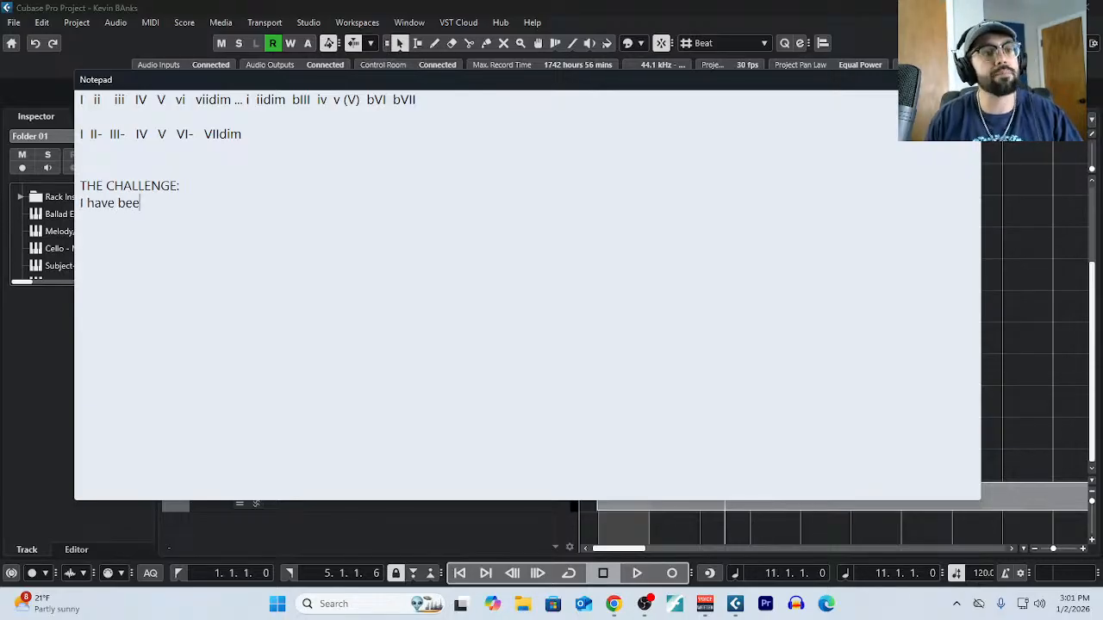
type("n given 14 midi")
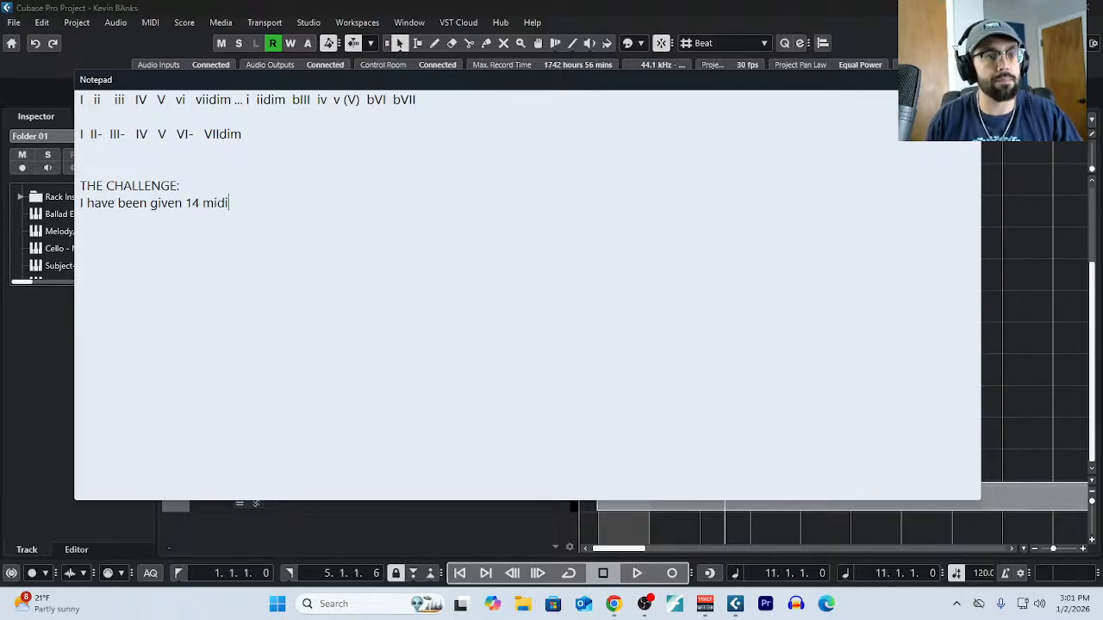
type(" tracks (16")
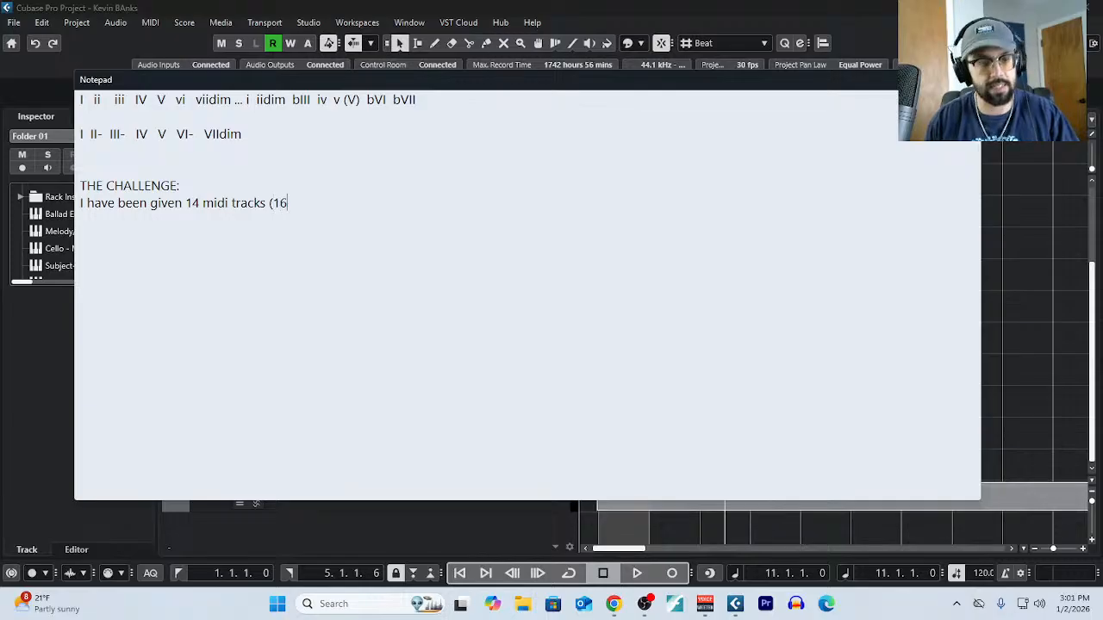
type(" bars each).")
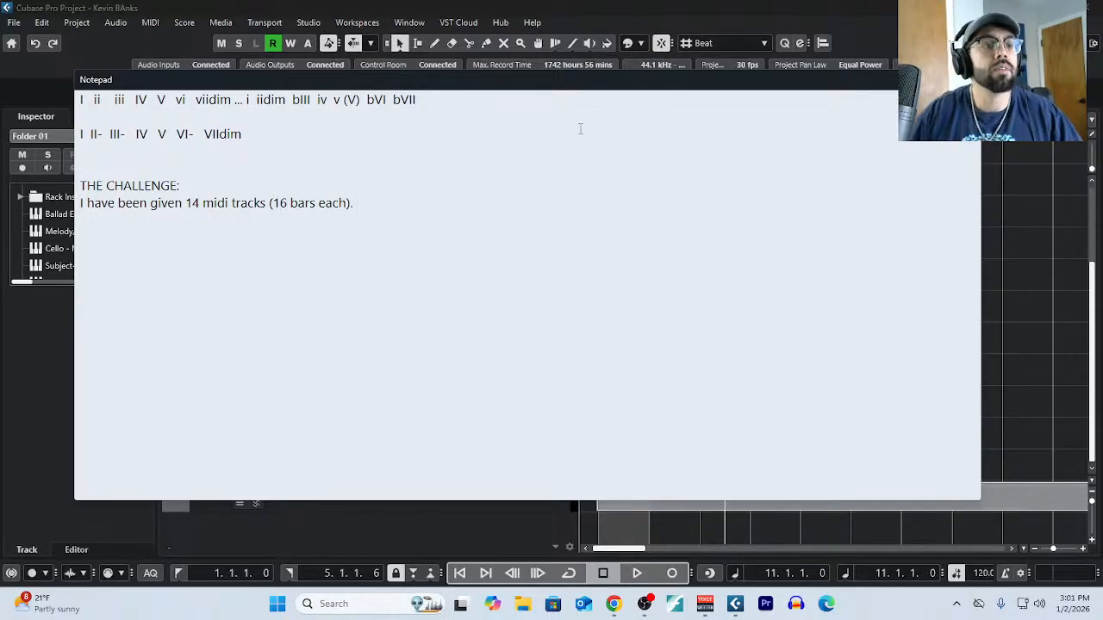
type(" Each one is ")
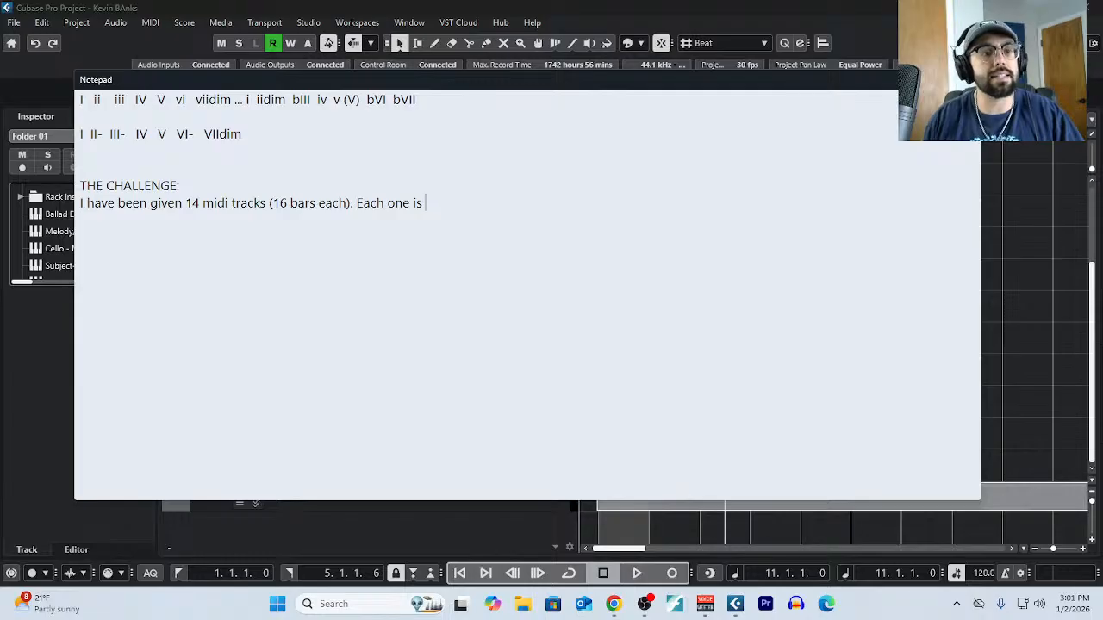
type("a different vara")
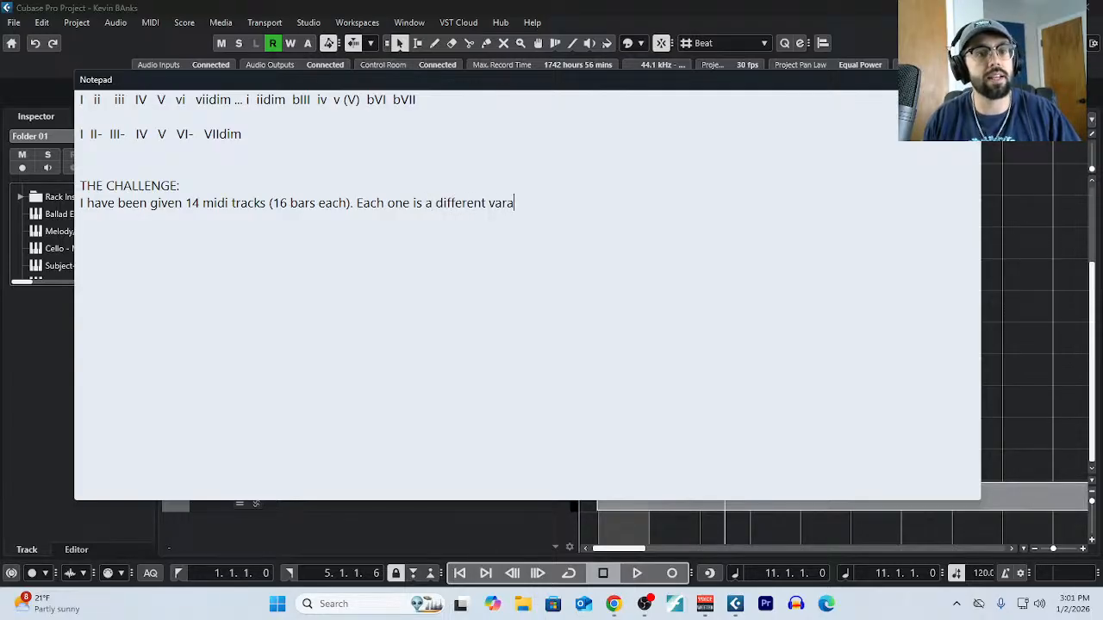
key("BackSpace")
type("iation of the ")
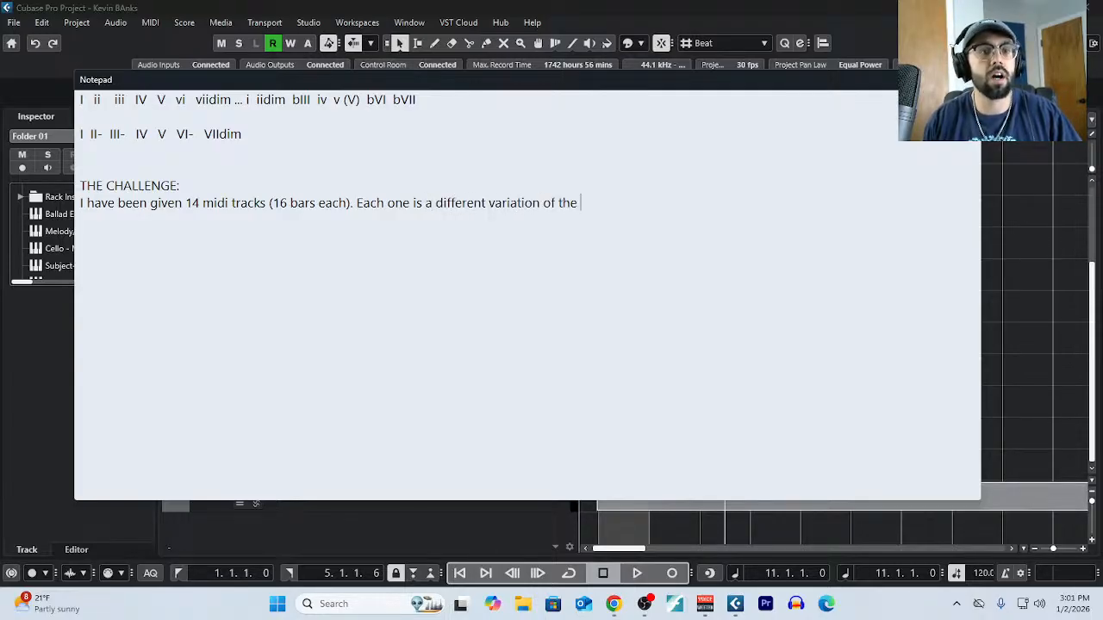
type("same theme. I")
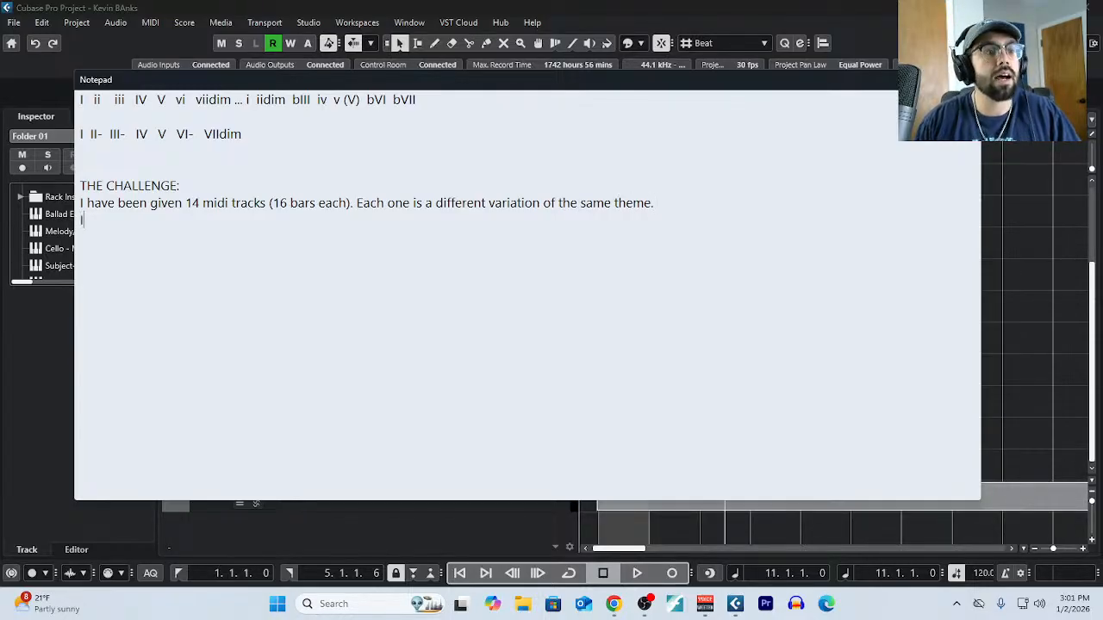
Write on the following line: "I have asked to see what I would do with these.".
type(" have a")
key("BackSpace")
key("BackSpace")
type("ave a")
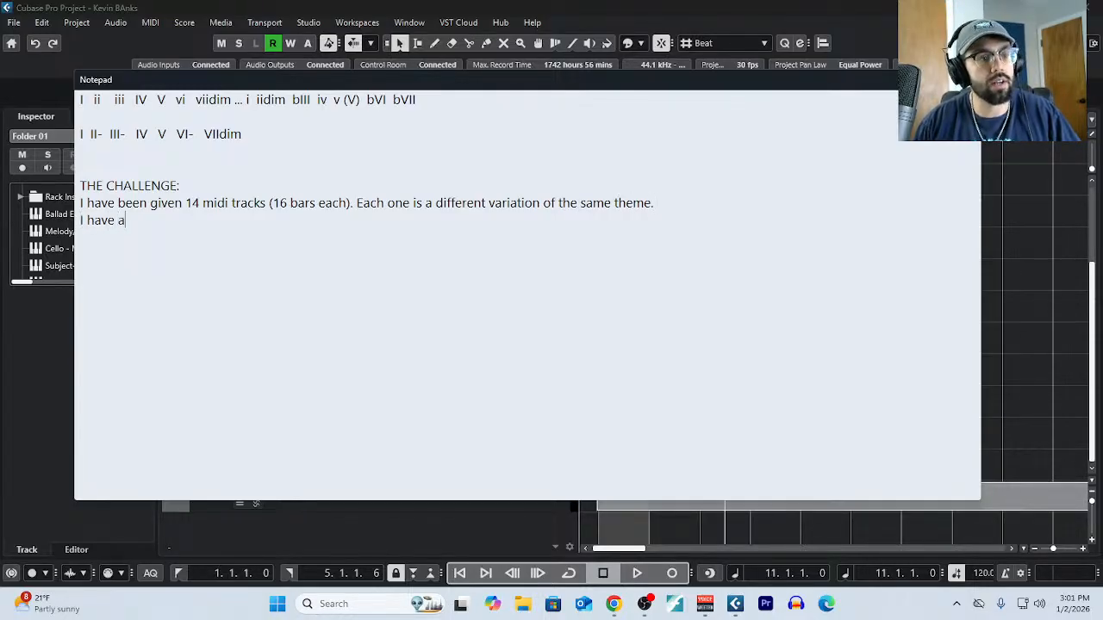
type("sked to see how ")
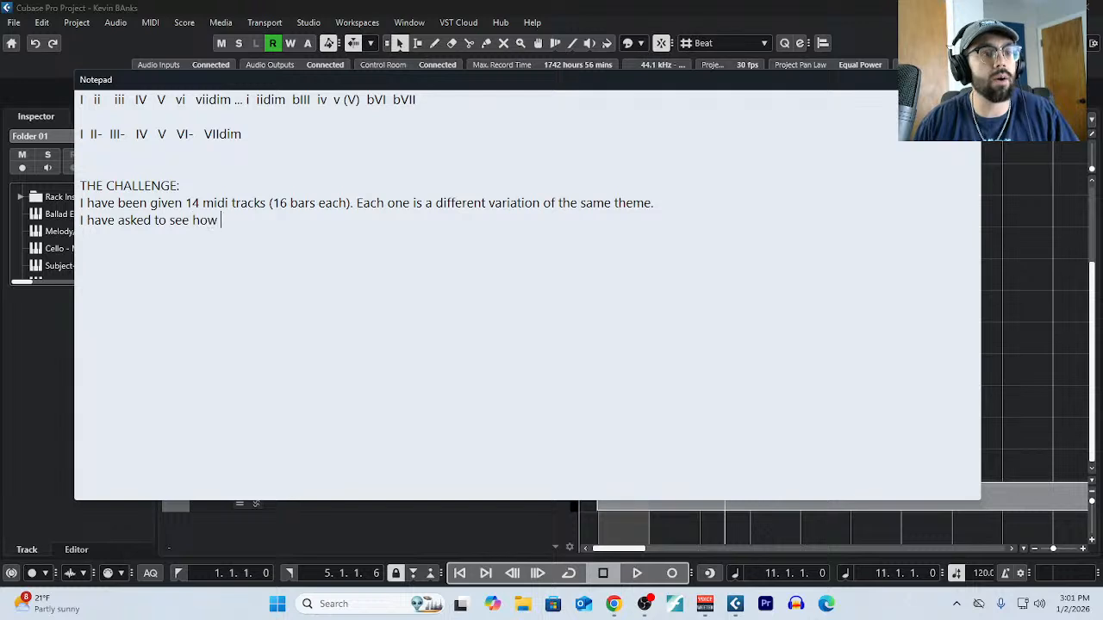
type("I a")
key("BackSpace")
key("BackSpace")
key("BackSpace")
key("BackSpace")
key("BackSpace")
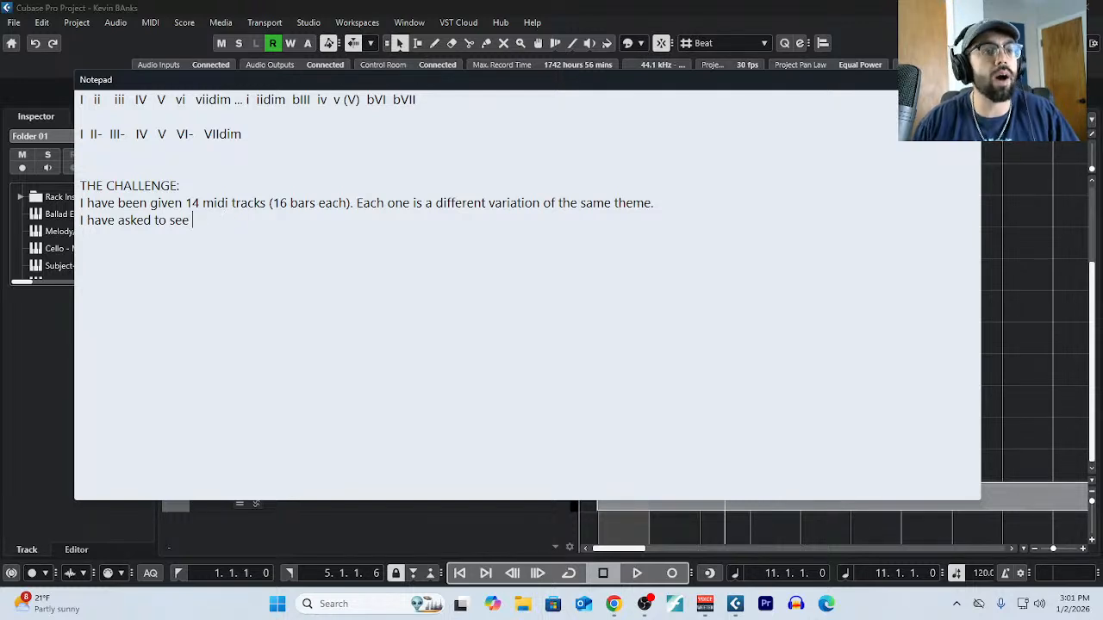
type("what I would do w")
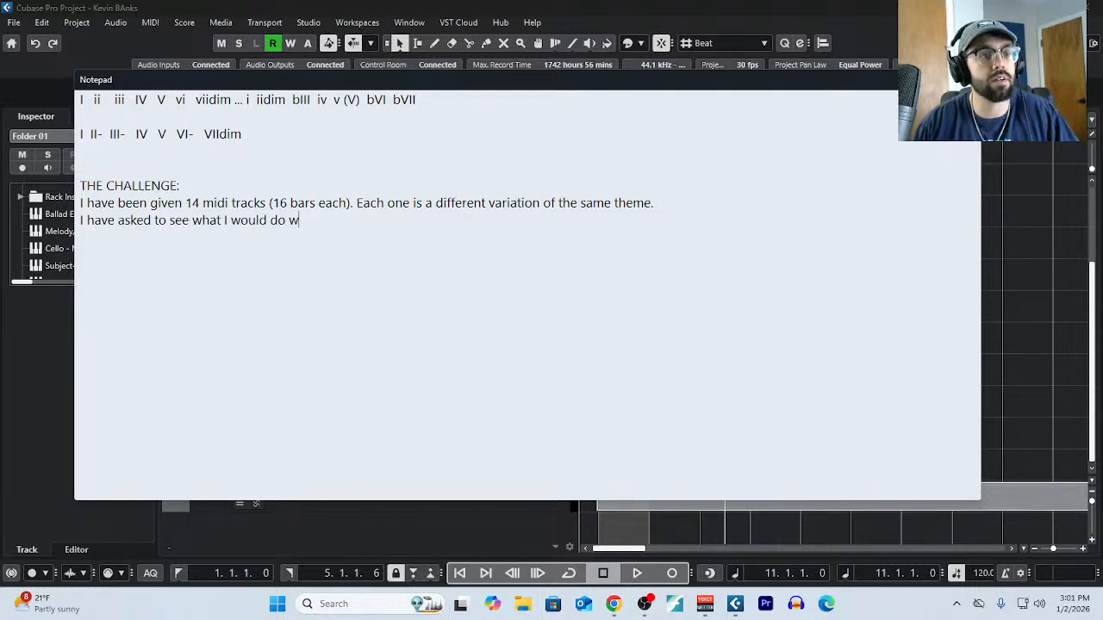
type("ith these. Who")
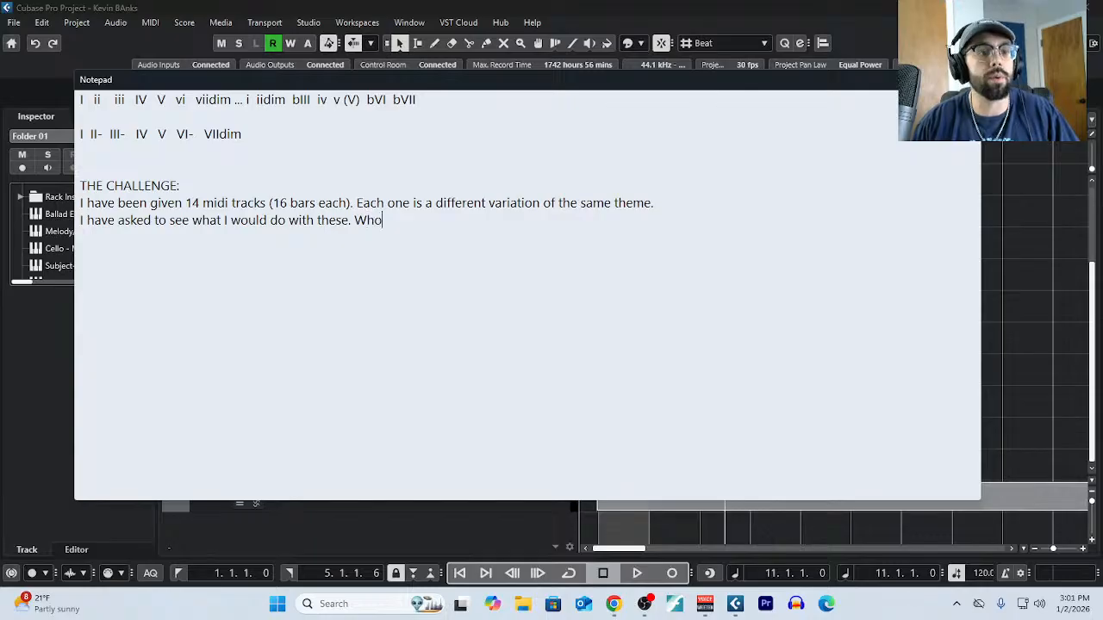
Continue the last line of the challenge text with "What would I change? How would I arrange them".
key("BackSpace")
type("at c")
key("BackSpace")
type("would I ch")
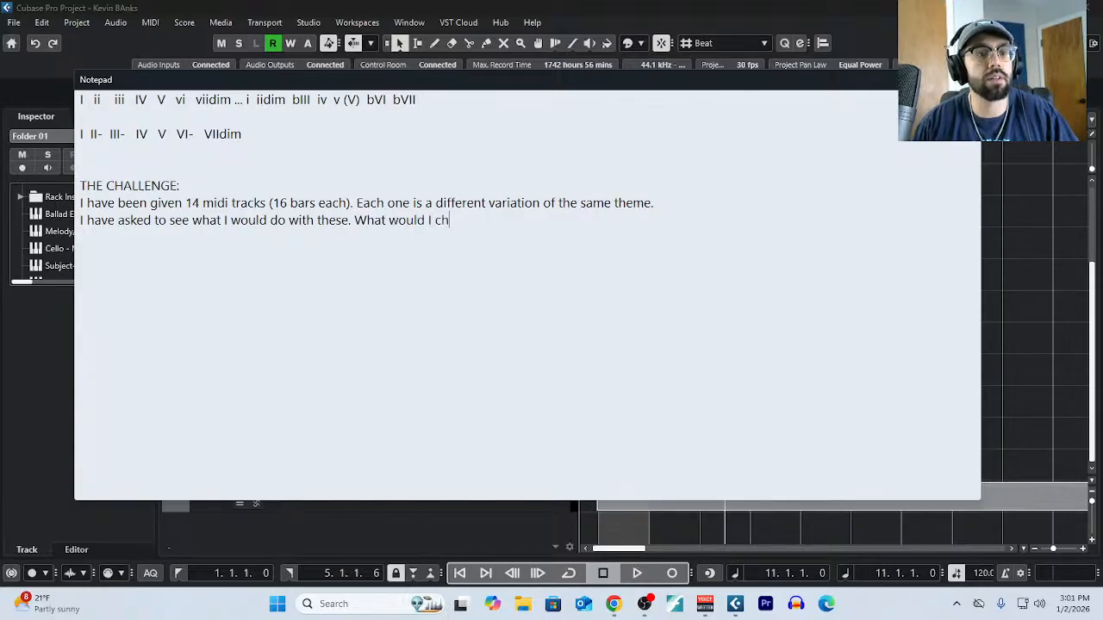
type("ange? How would ")
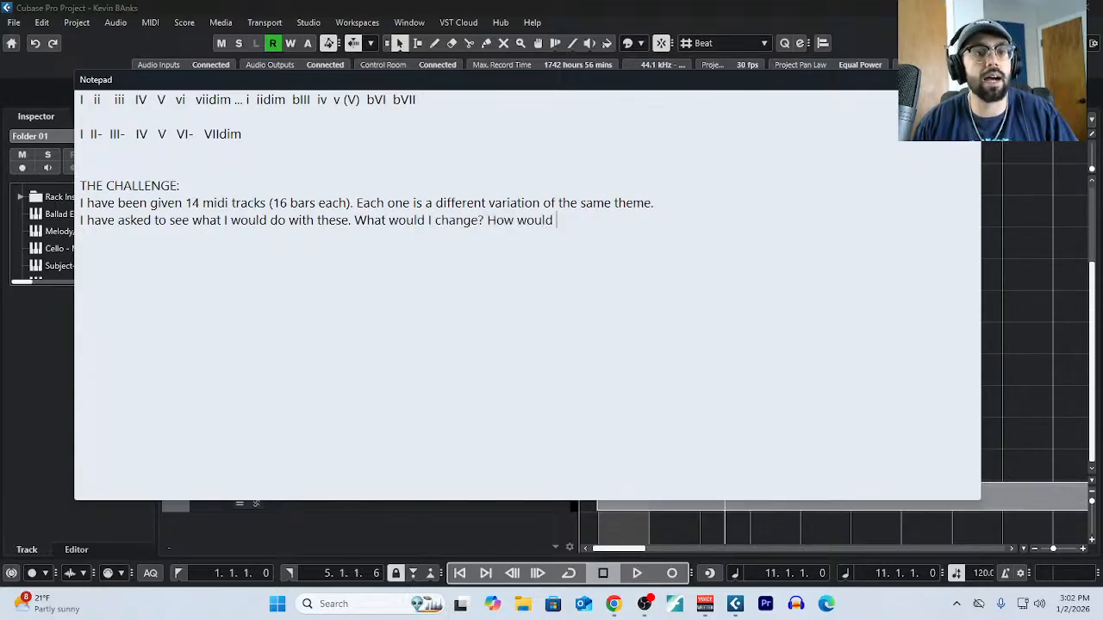
type("I arrange them")
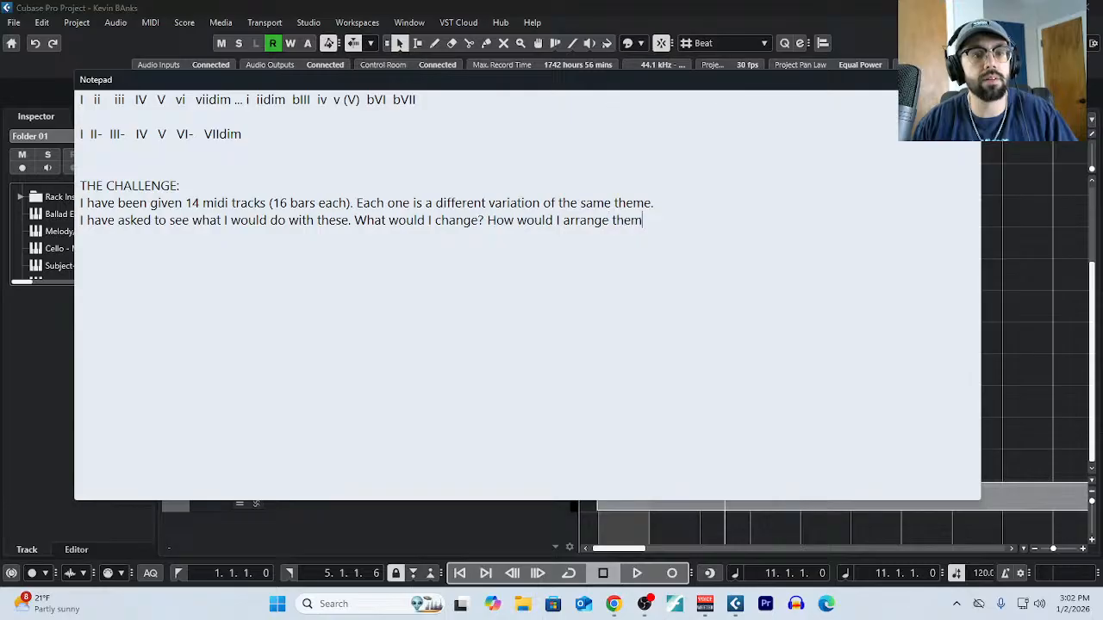
End that question with "?", add "How would I make realistic MIDI mockups?" and close the notepad.
type("? How would I ")
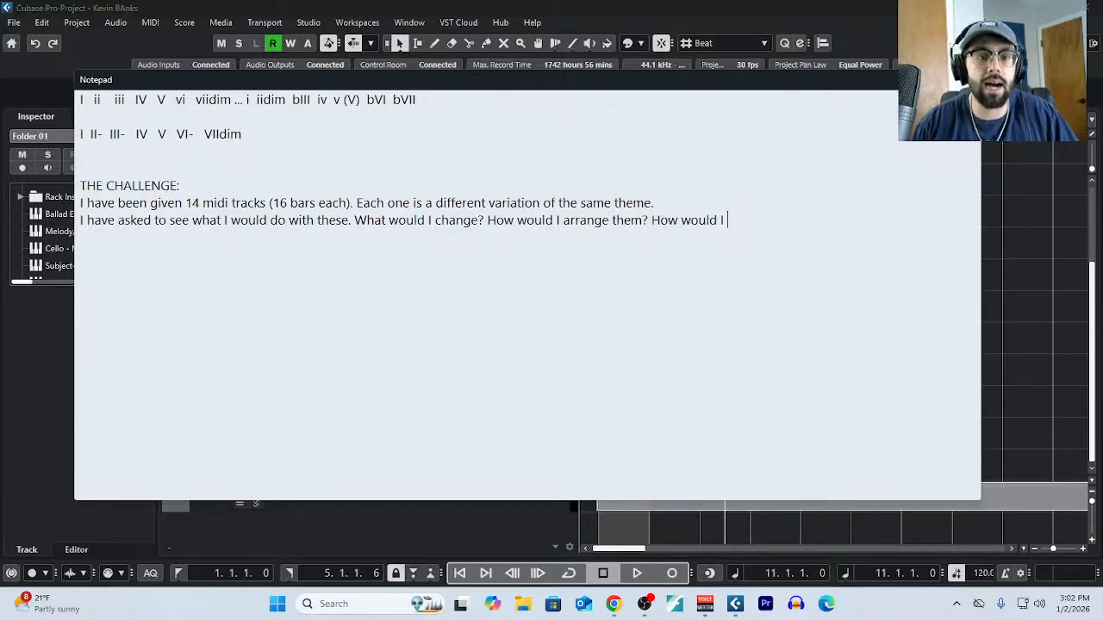
type("make realistic ")
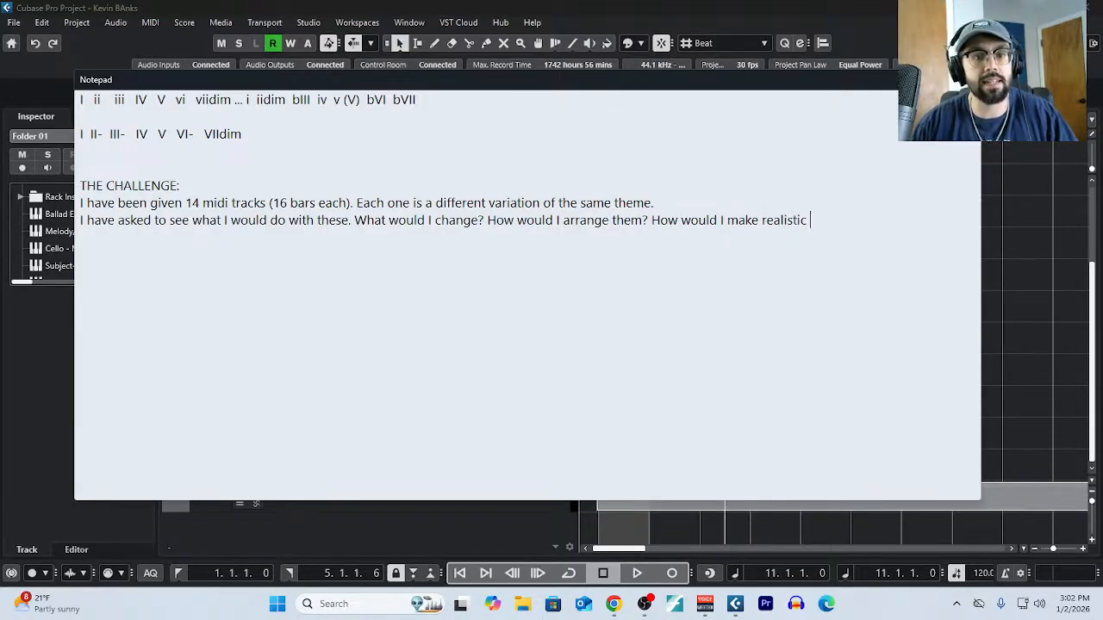
type("MIDI mockups?")
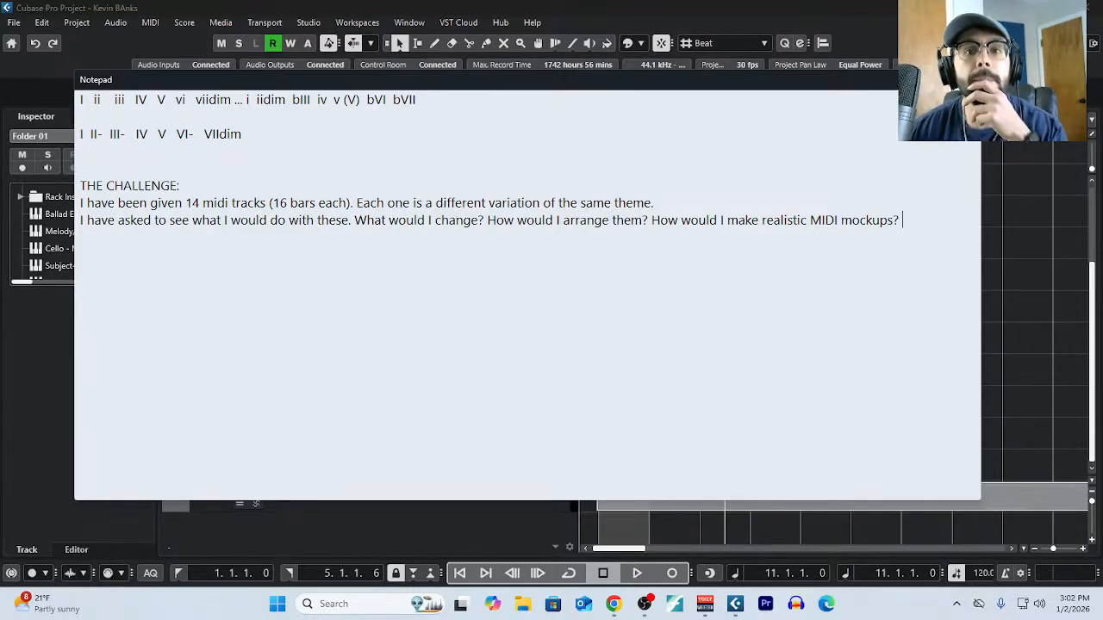
left_click(399, 43)
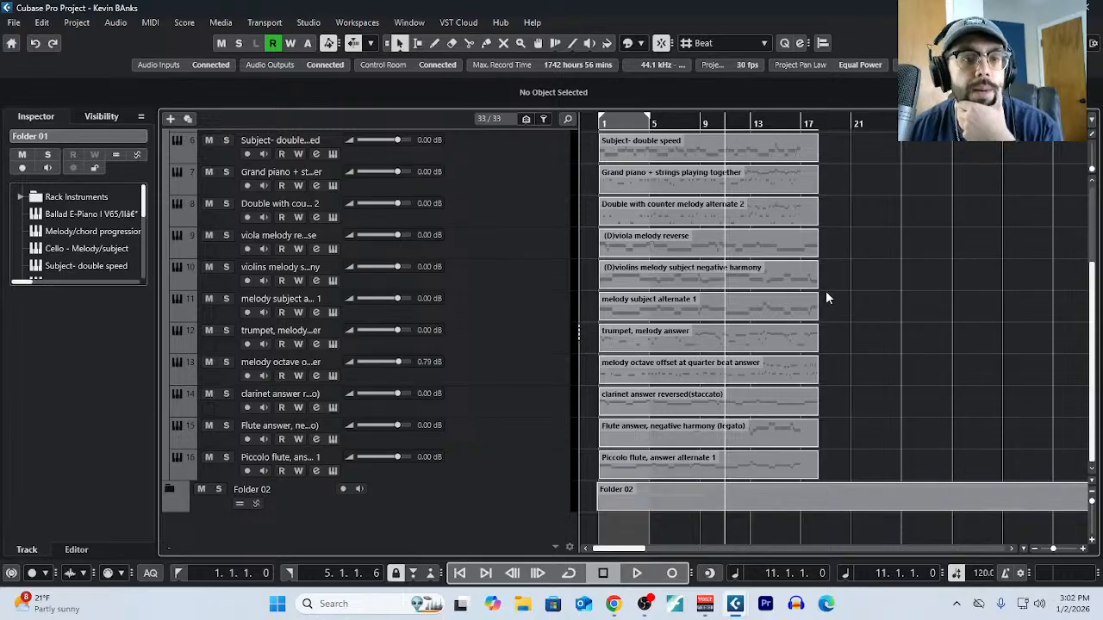
Rename the folder track "Folder 02" below the MIDI tracks as "Synths".
scroll(476, 436, "up", 5)
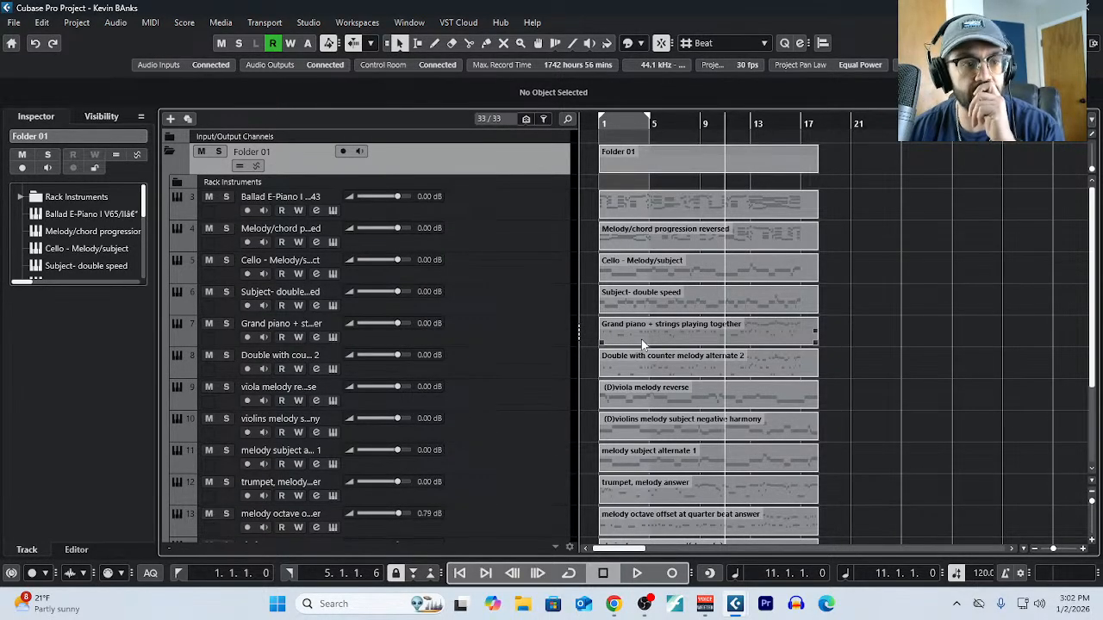
scroll(668, 345, "down", 5)
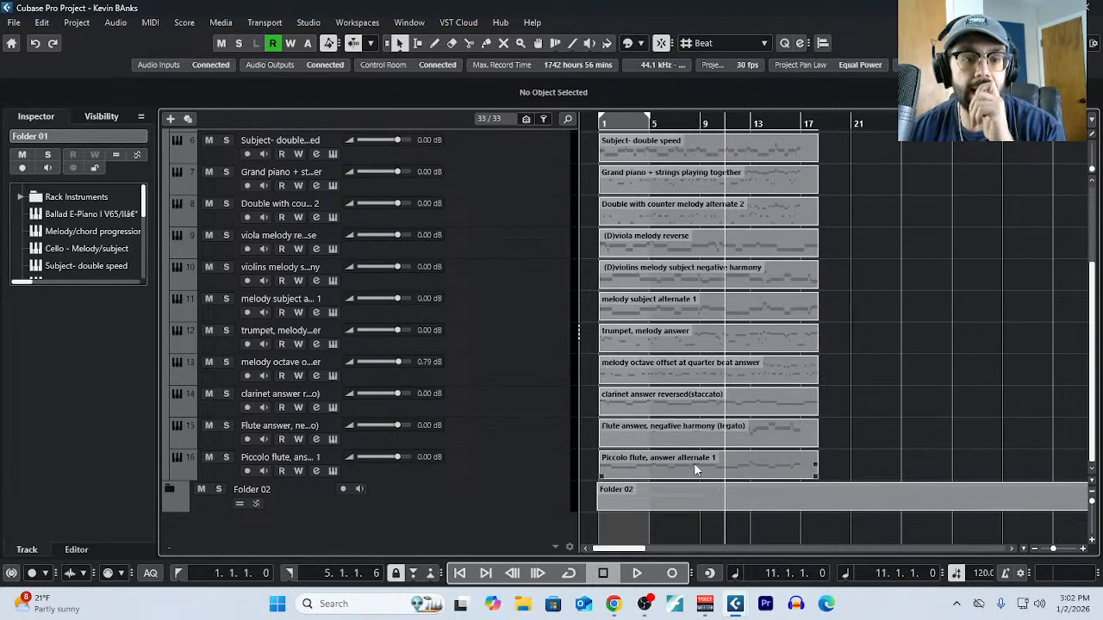
scroll(684, 486, "up", 5)
scroll(683, 498, "down", 5)
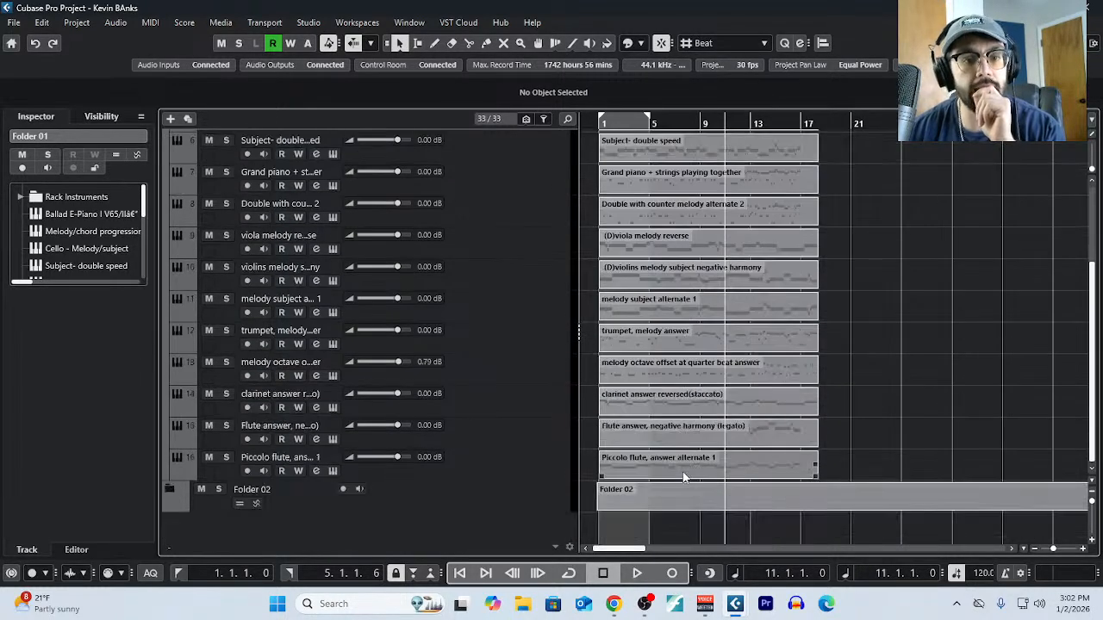
double_click(250, 489)
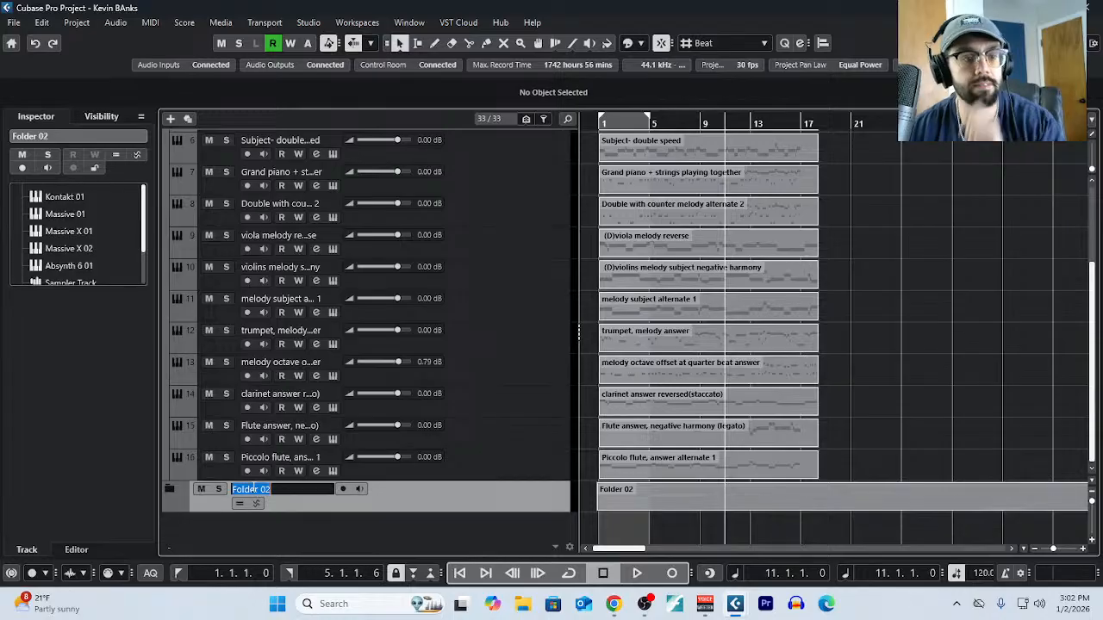
type("Synths")
key("Return")
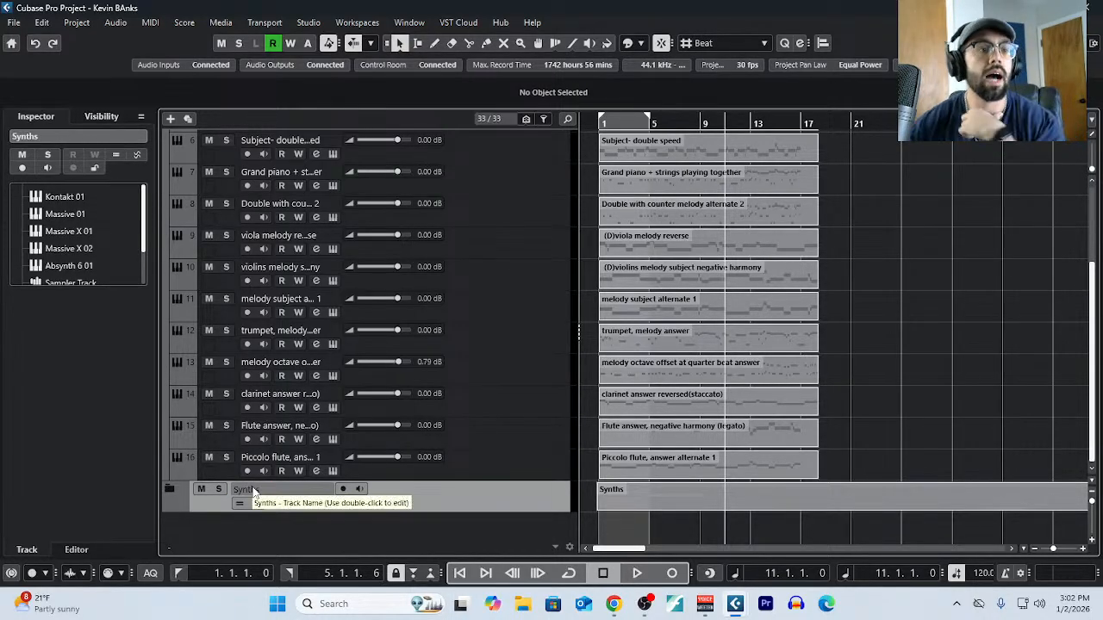
Move the Synths folder into Folder 01, directly above the Rack Instruments.
scroll(548, 421, "up", 4)
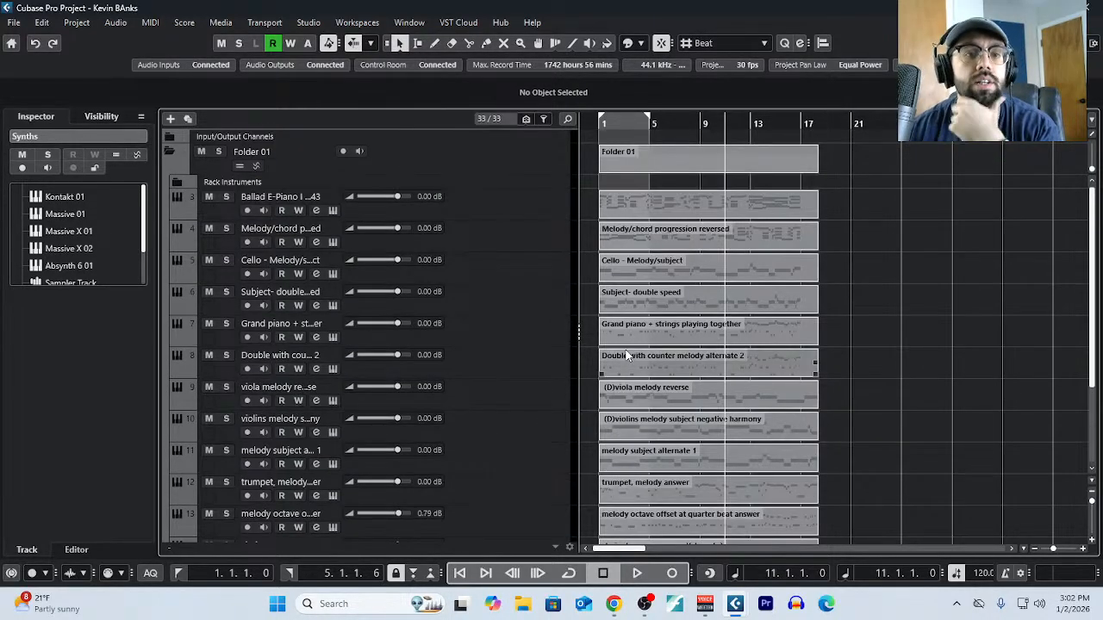
scroll(697, 351, "down", 4)
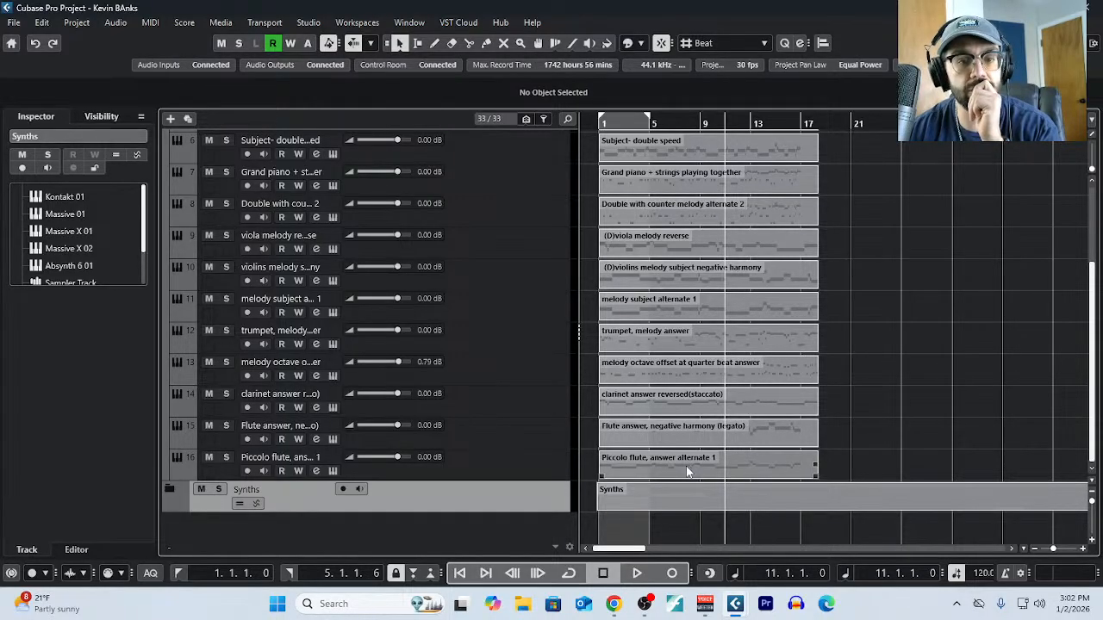
scroll(680, 426, "up", 4)
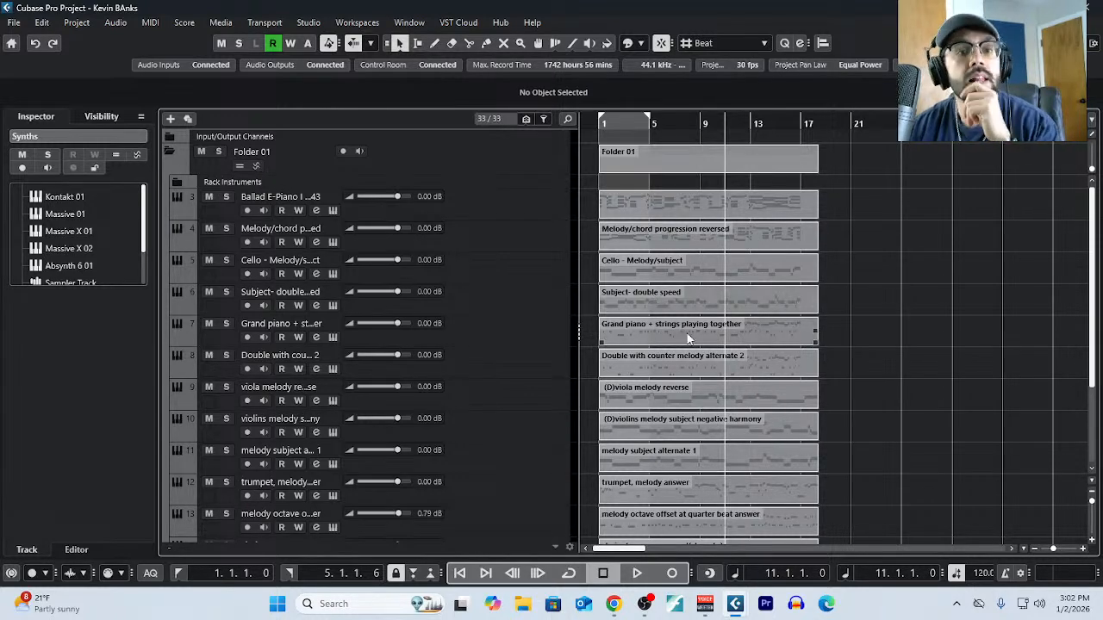
scroll(688, 338, "down", 3)
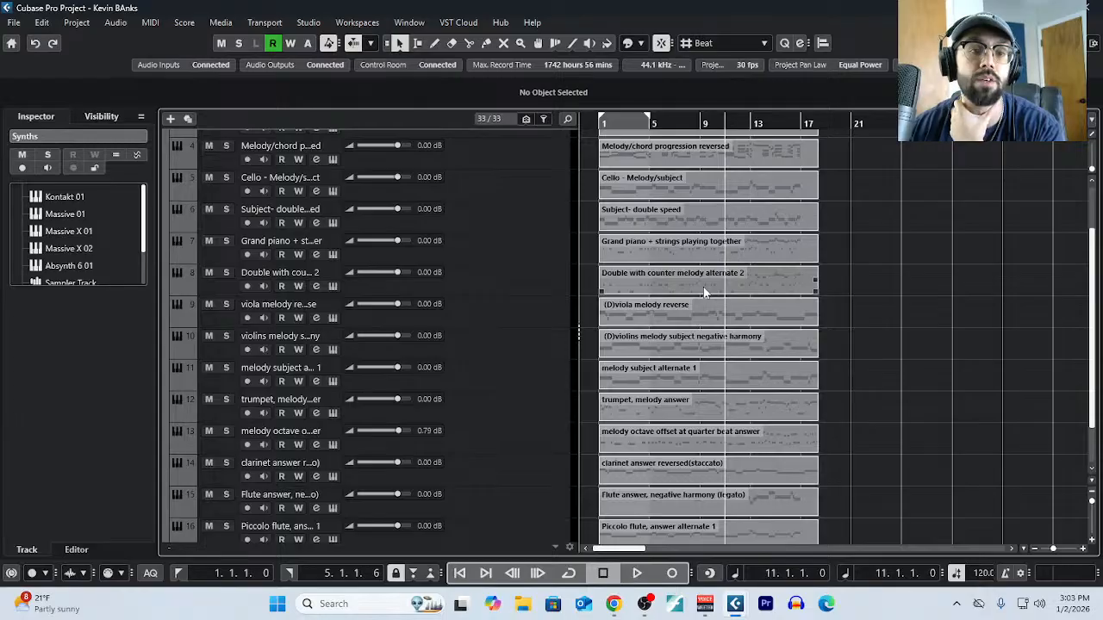
scroll(703, 293, "down", 3)
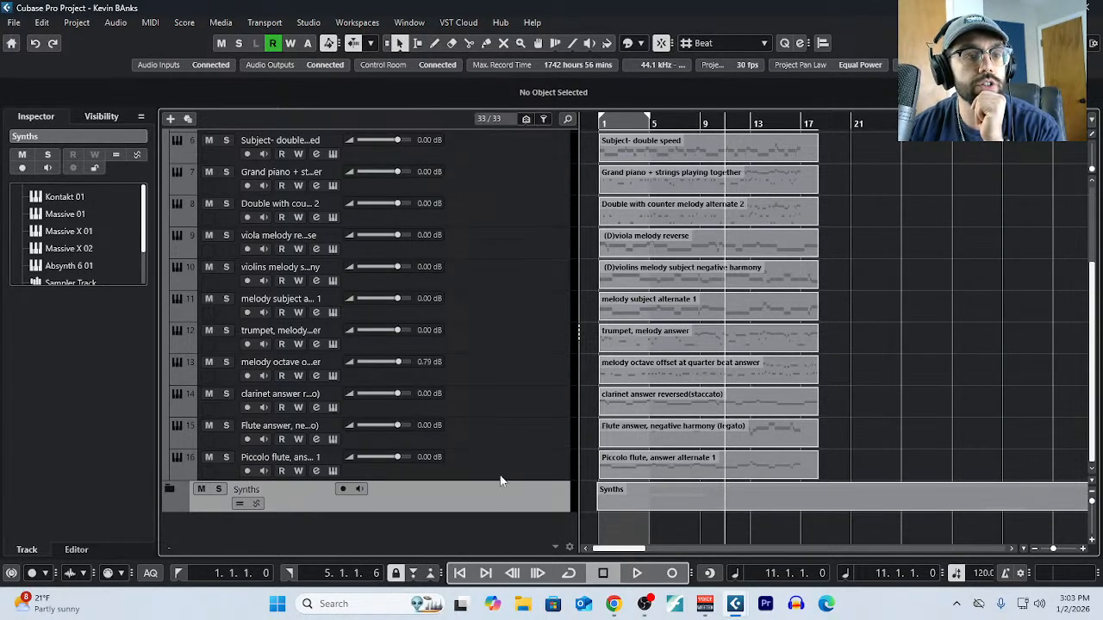
left_click_drag(501, 484, 509, 175)
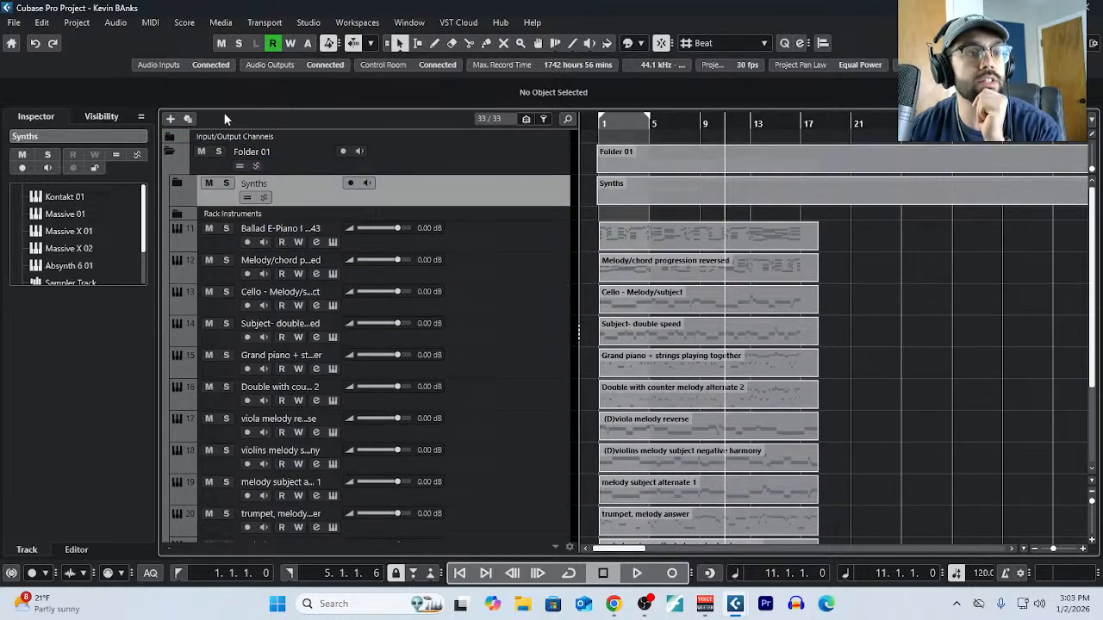
Reopen the project notepad and write "The type of theme is called a "Subject"" a few lines below the challenge text.
left_click(76, 22)
left_click(124, 370)
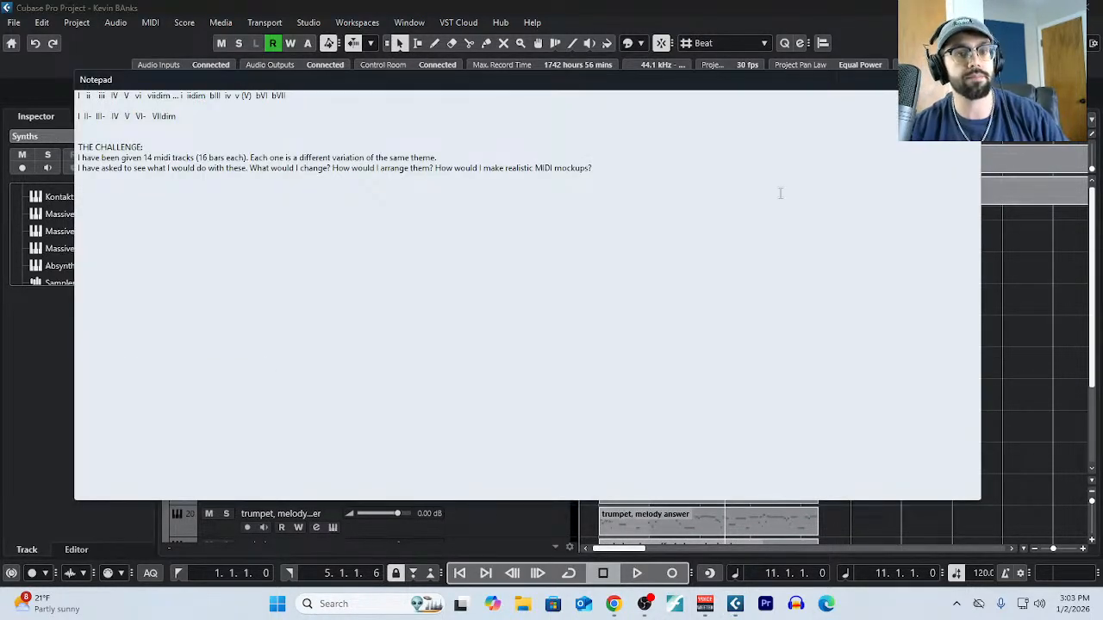
type("The")
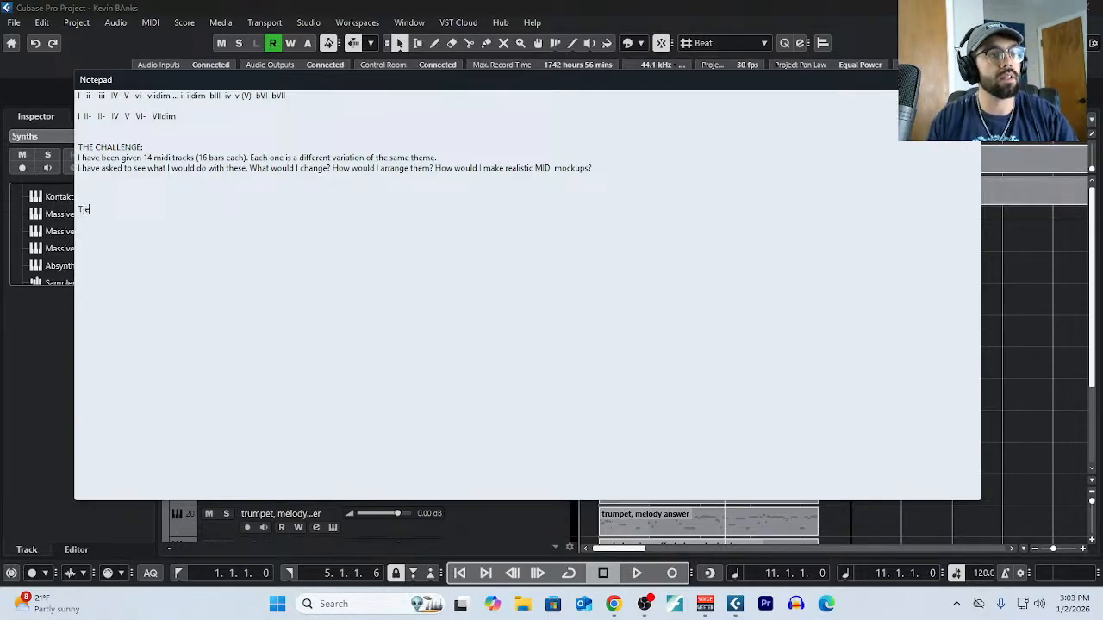
type(" typ")
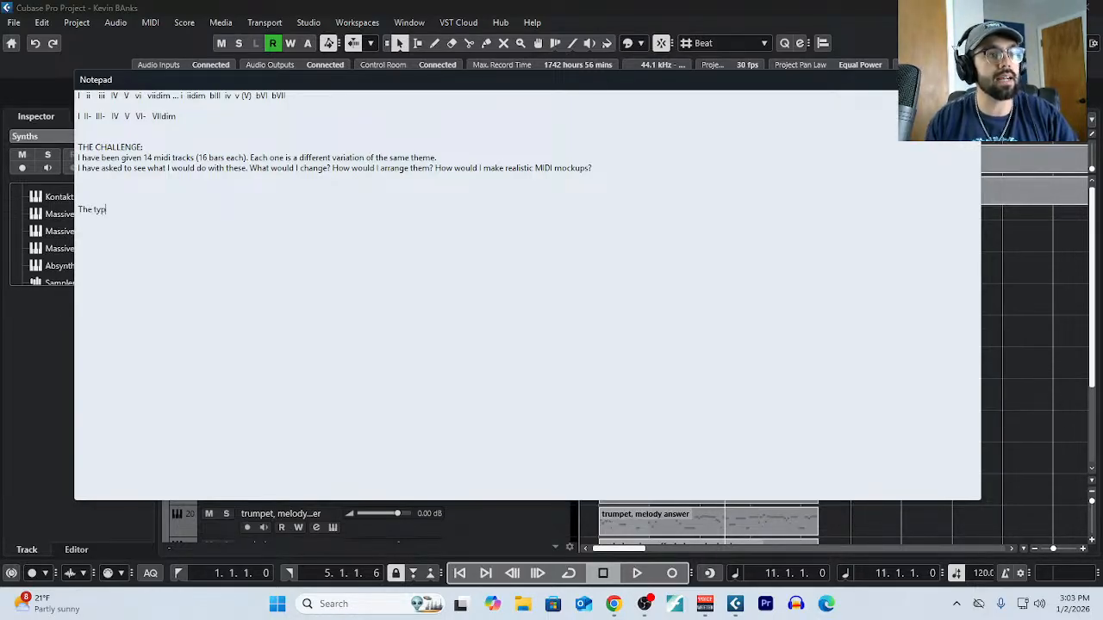
type("e of theme is called a")
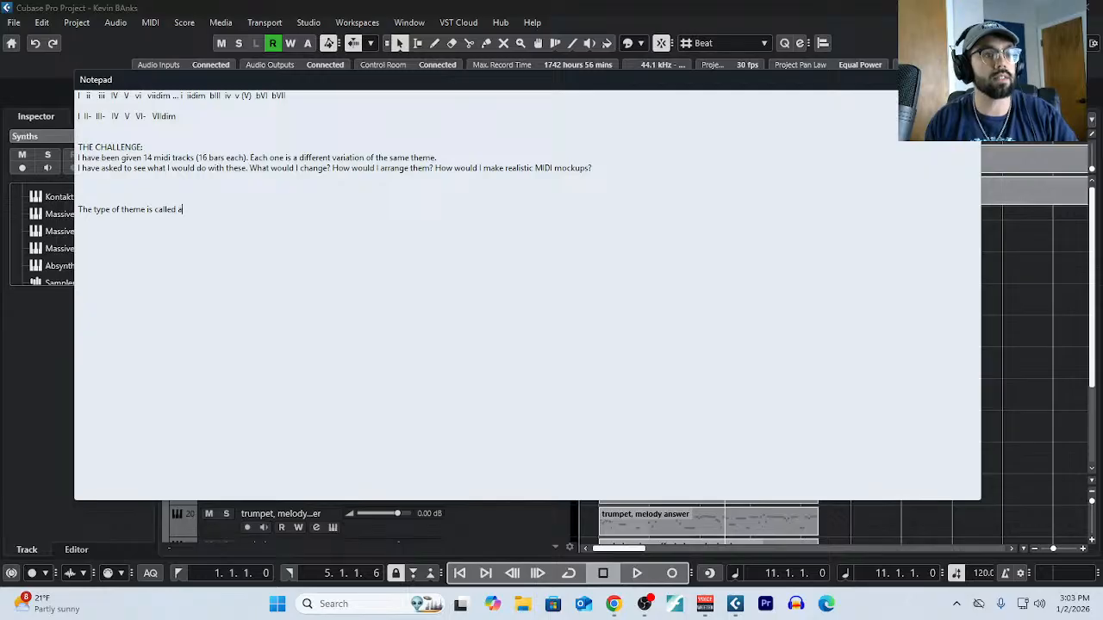
type(" \"Subject")
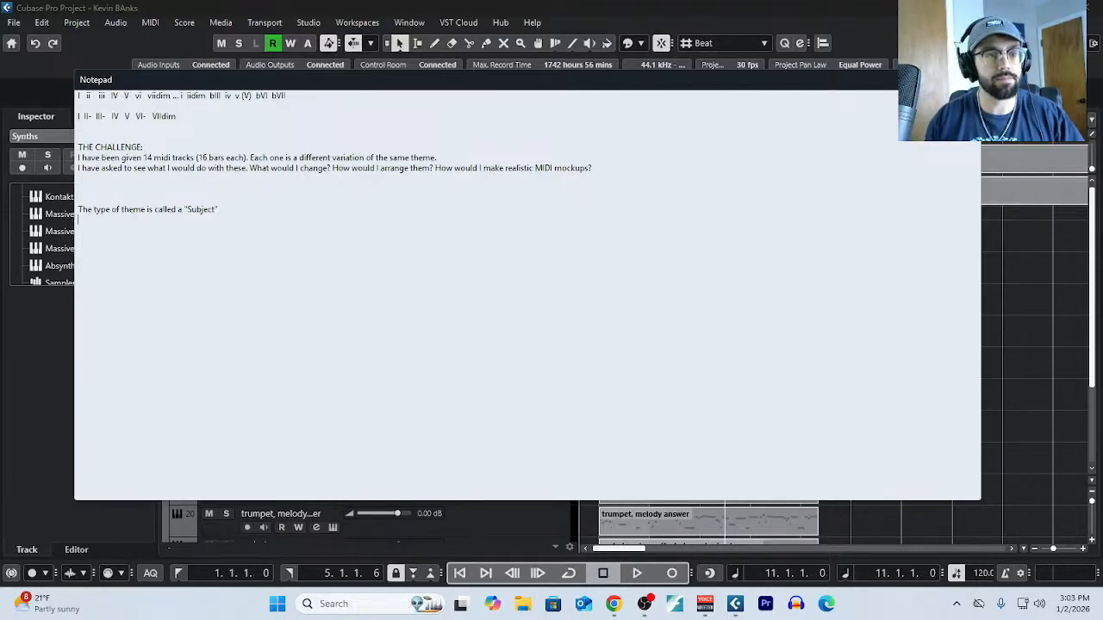
Write under the "Subject" line: "- the whole point of a "subject" is to transform.".
type("the whole point")
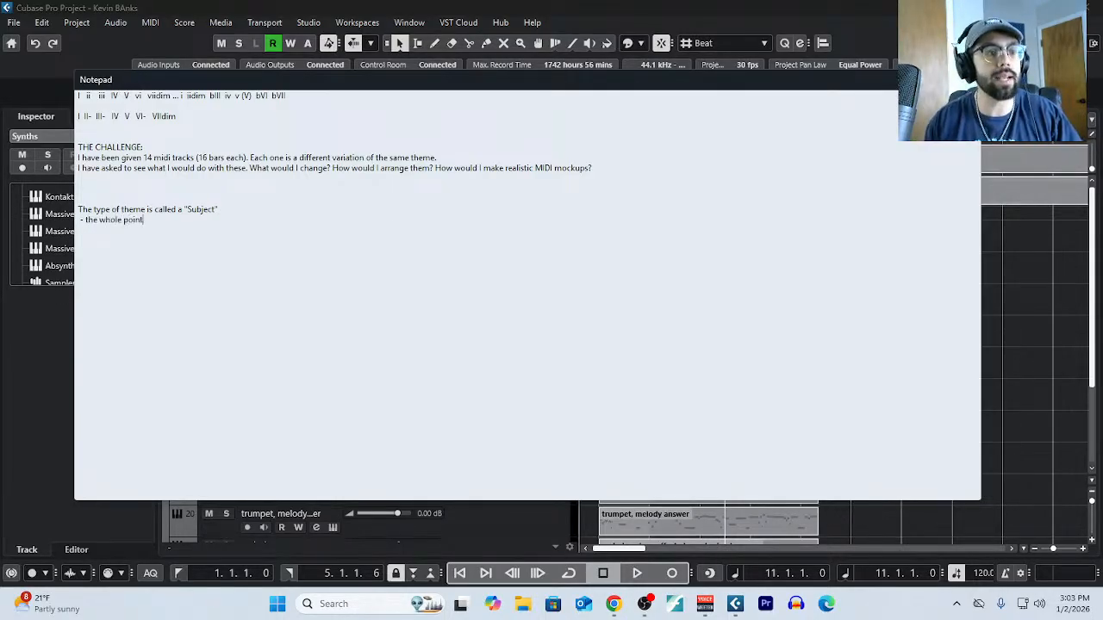
type(" of a \"subject\" is to")
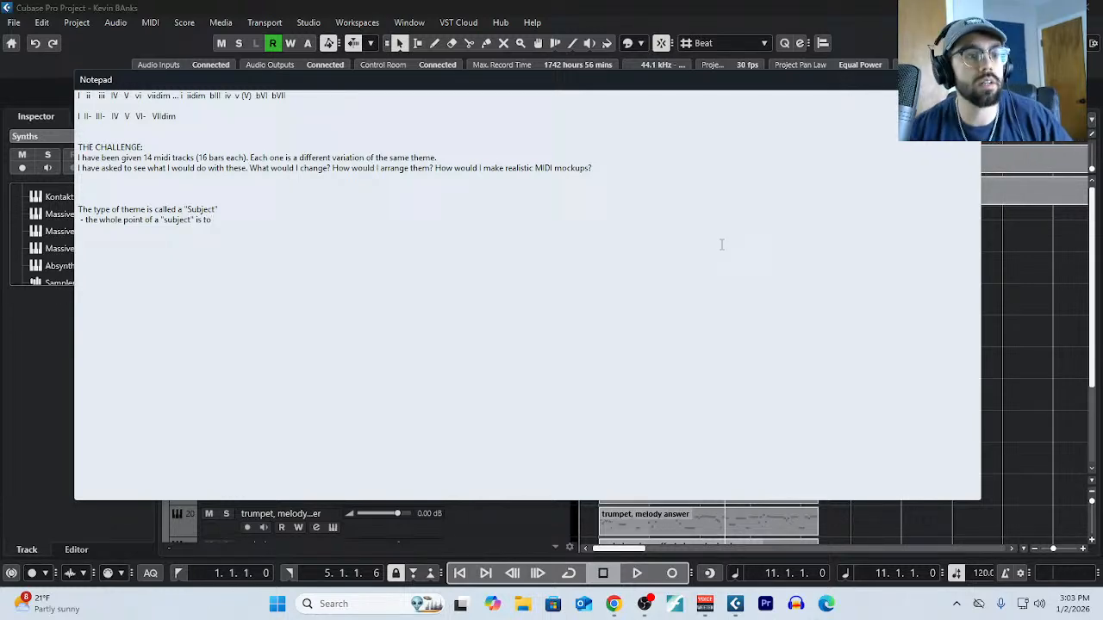
scroll(306, 256, "up", 5, "ctrl")
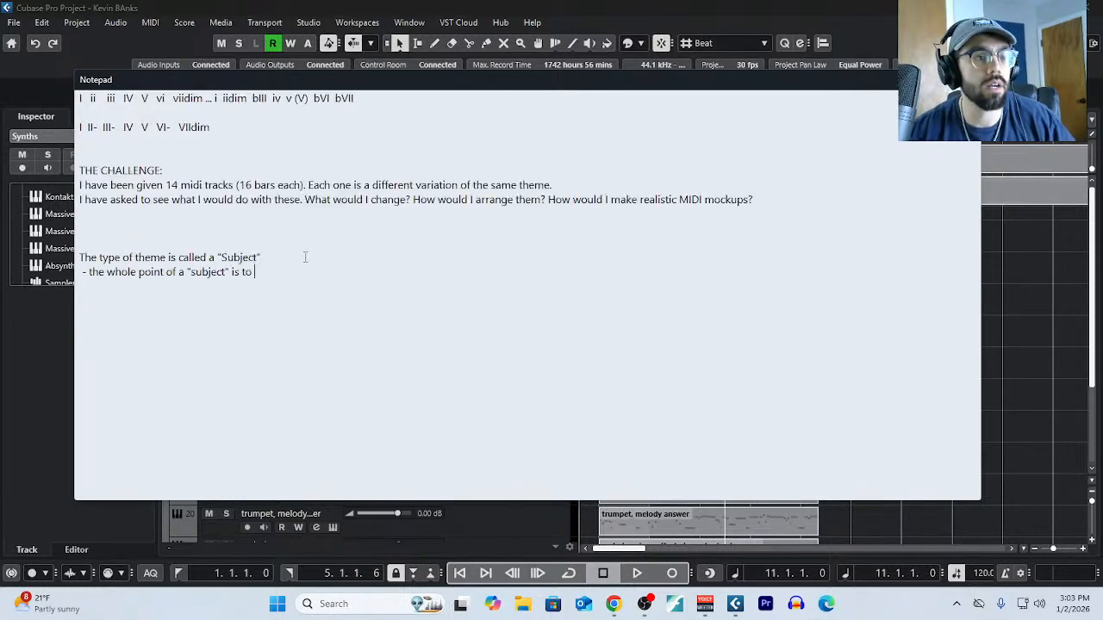
type("transform.")
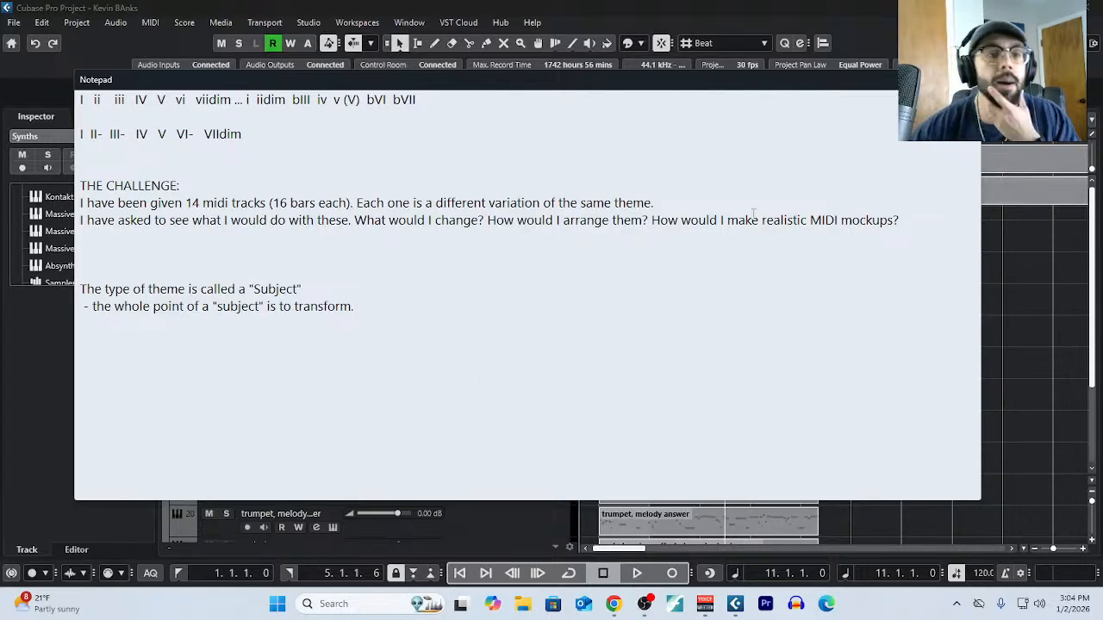
Leave a blank line after the note on transforming and write "I don't usually work with fugue "subjects"".
left_click_drag(389, 307, 38, 258)
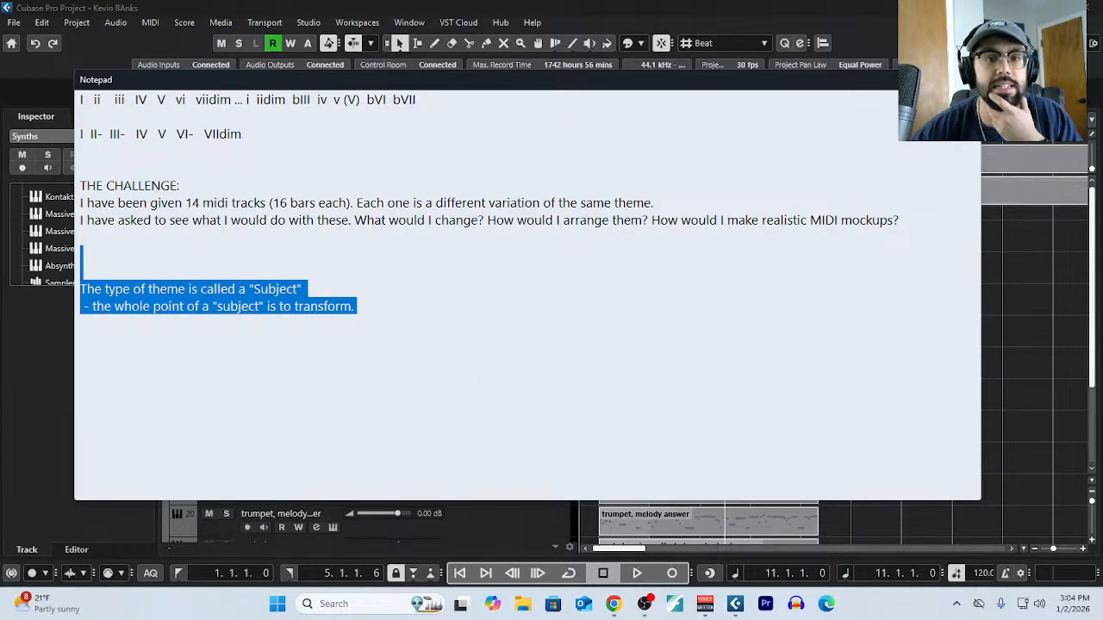
left_click(394, 303)
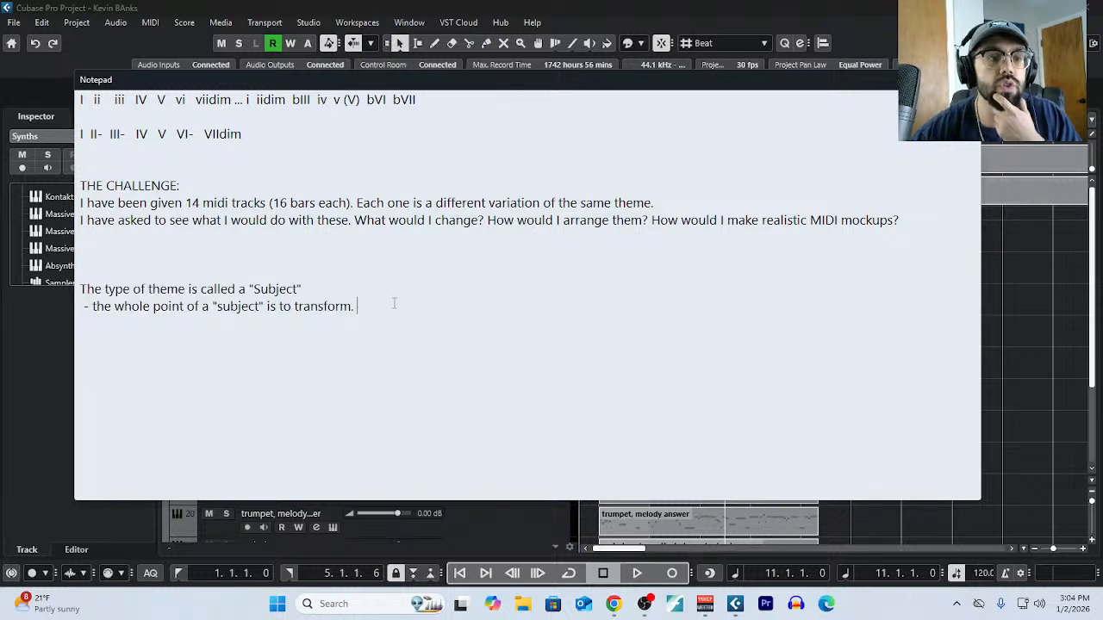
key("Return")
key("Return")
type("I")
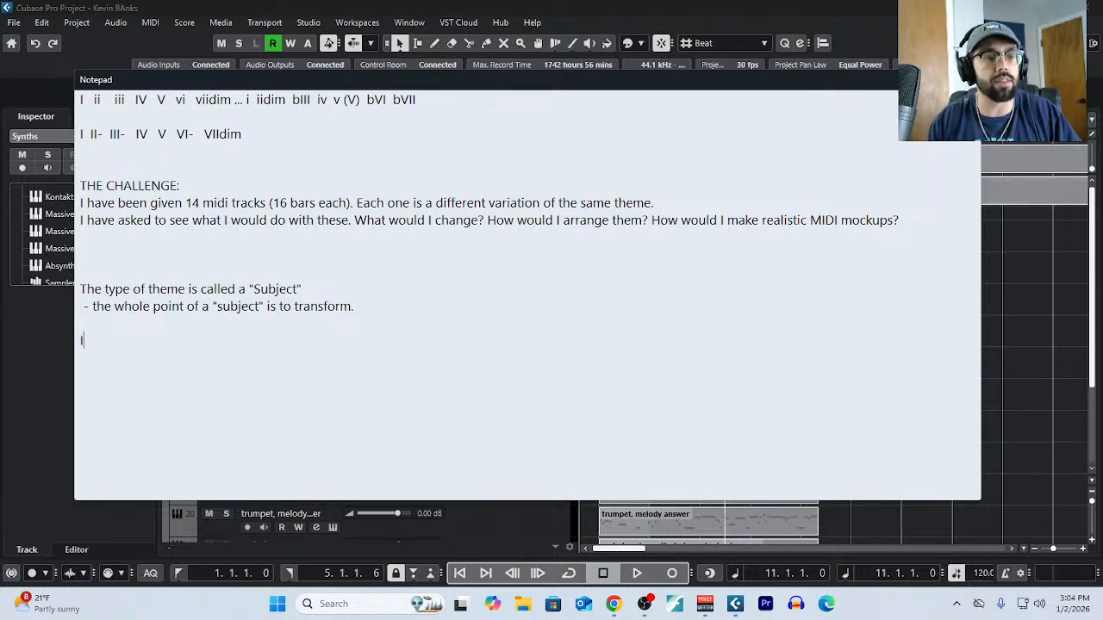
type(" don't usually work wi")
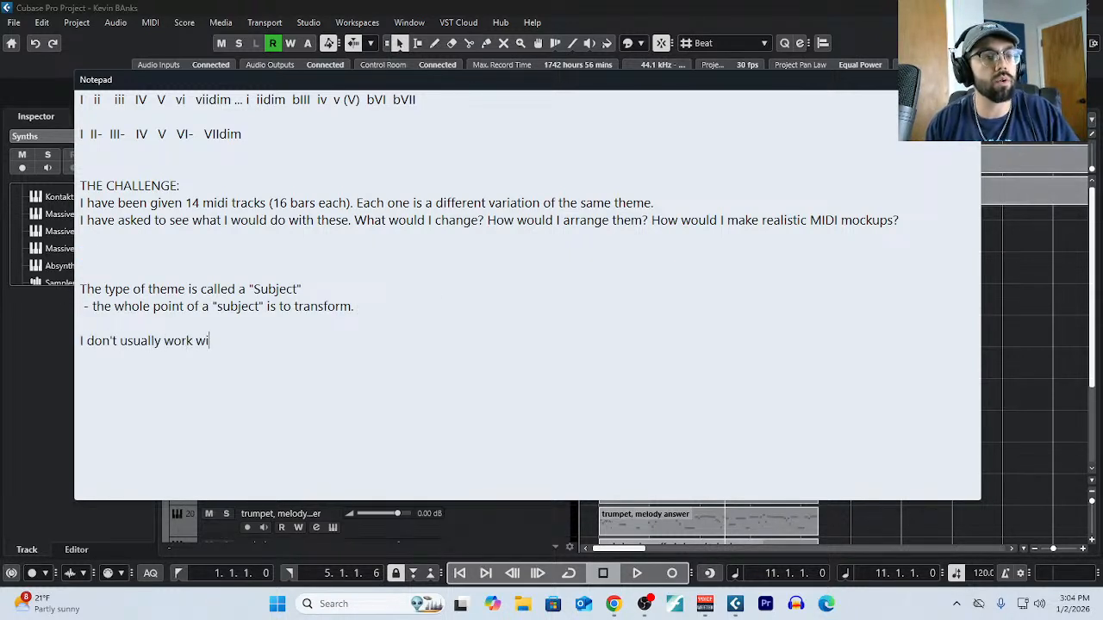
type("th fugue \"subjects\"")
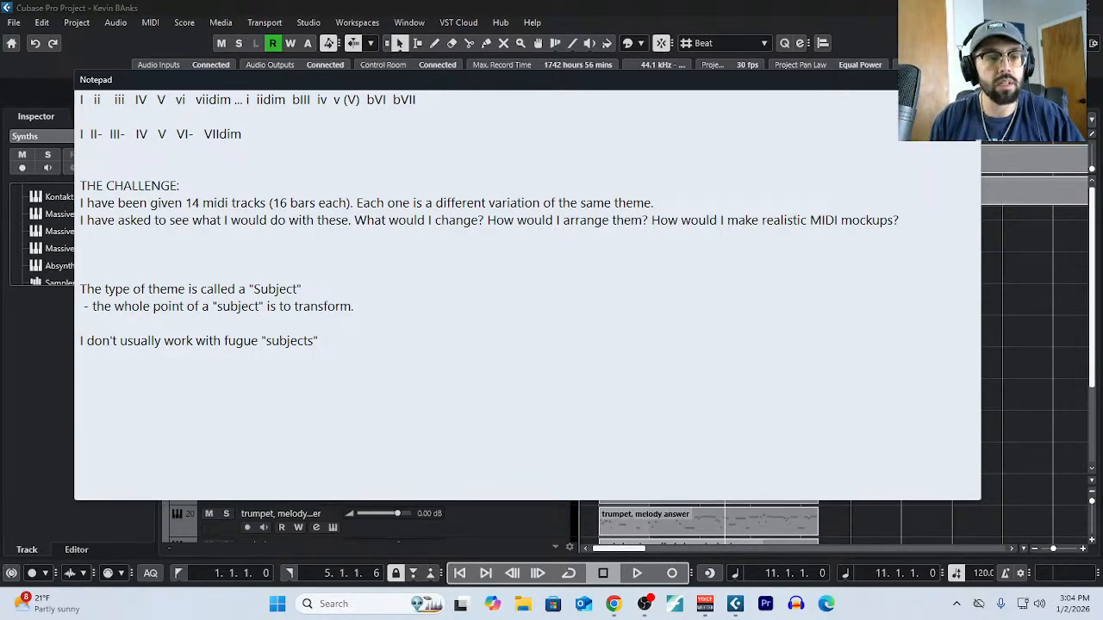
Write on the following line: "I USUALLY work with tunes.".
key("Return")
type("I usually")
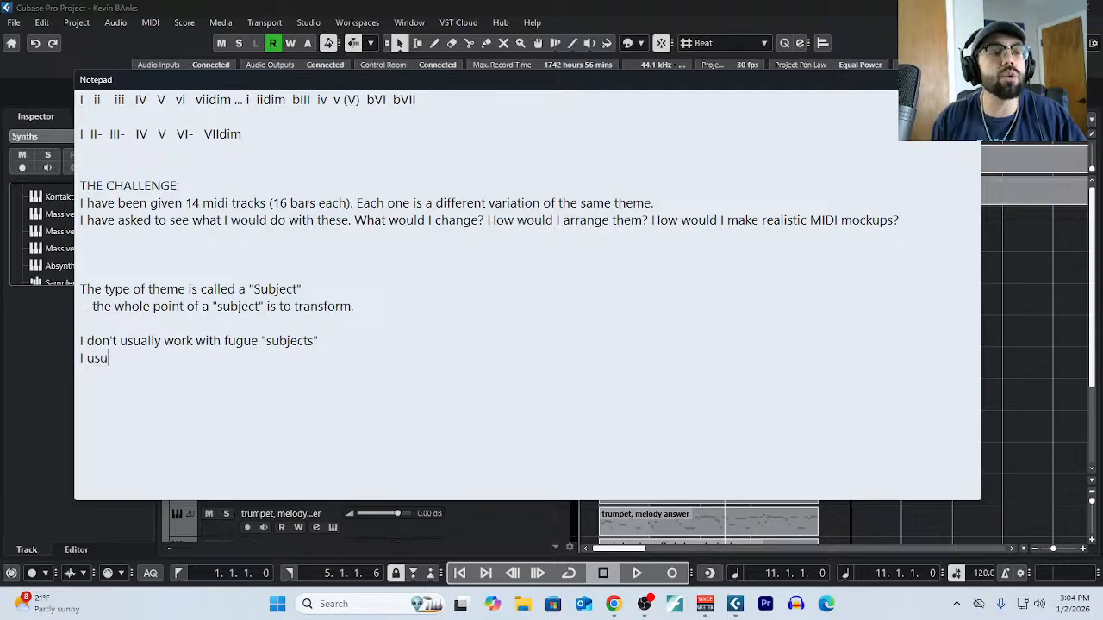
key("BackSpace")
key("BackSpace")
key("BackSpace")
key("BackSpace")
key("BackSpace")
key("BackSpace")
key("BackSpace")
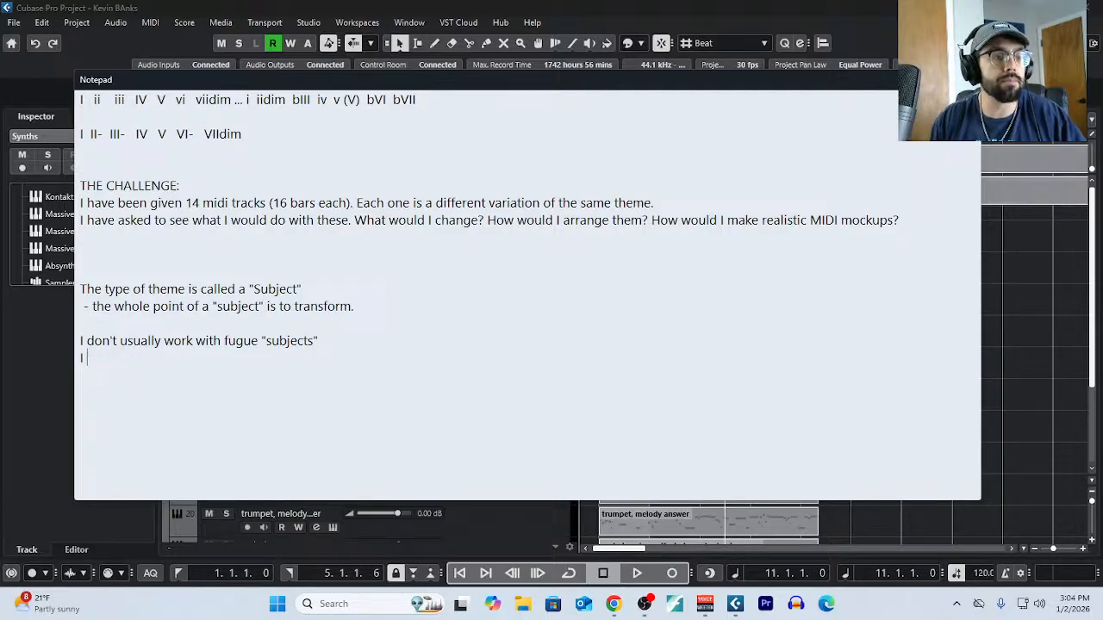
type("USUALLY work with tunes.")
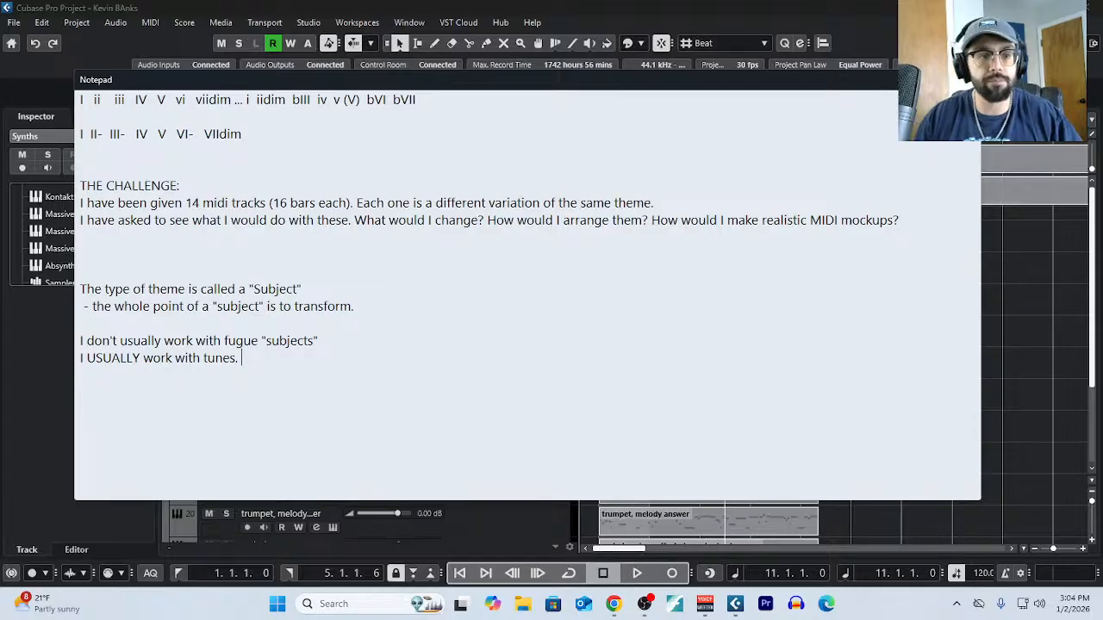
Extend the line about tunes to read "I USUALLY work with tunes (a simple, singable and memorable melody).".
key("BackSpace")
key("BackSpace")
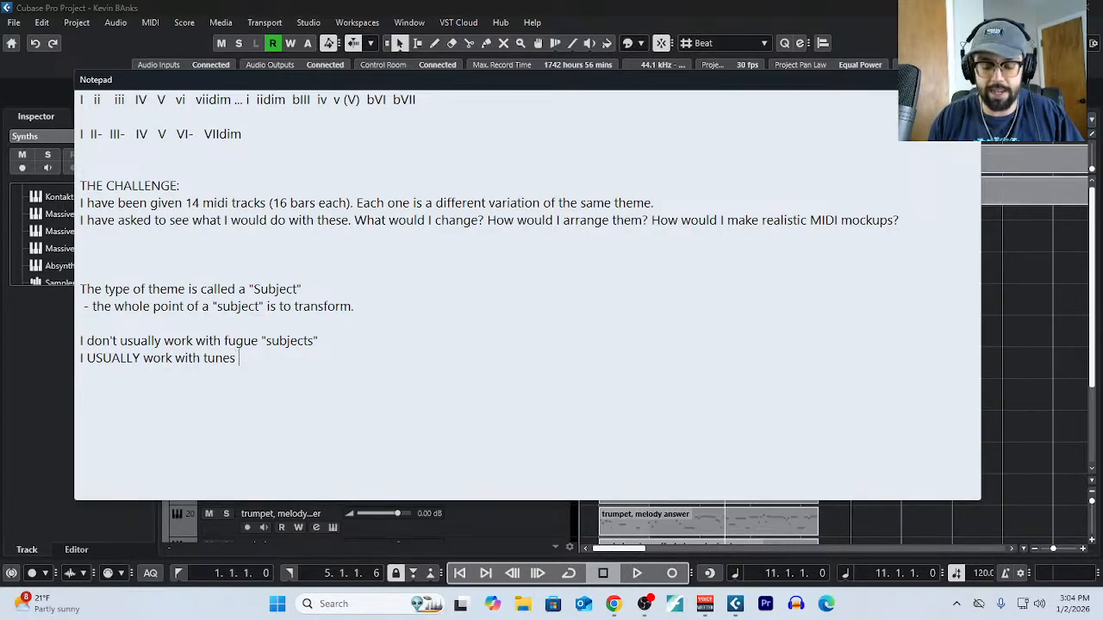
type("(a simple, singa")
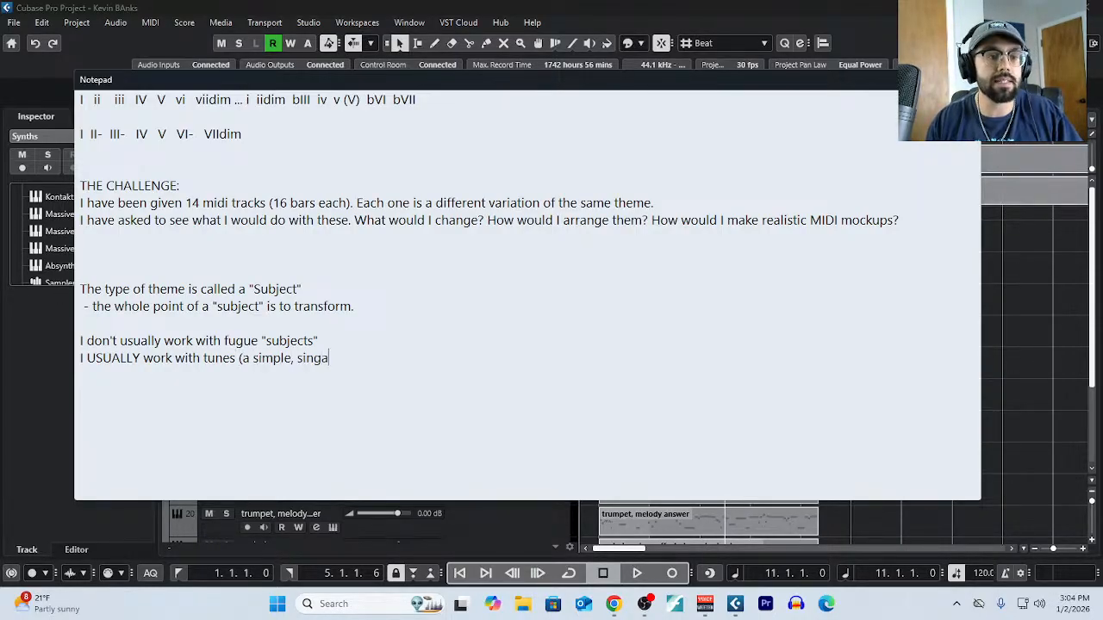
type("ble,")
key("BackSpace")
type("and memor")
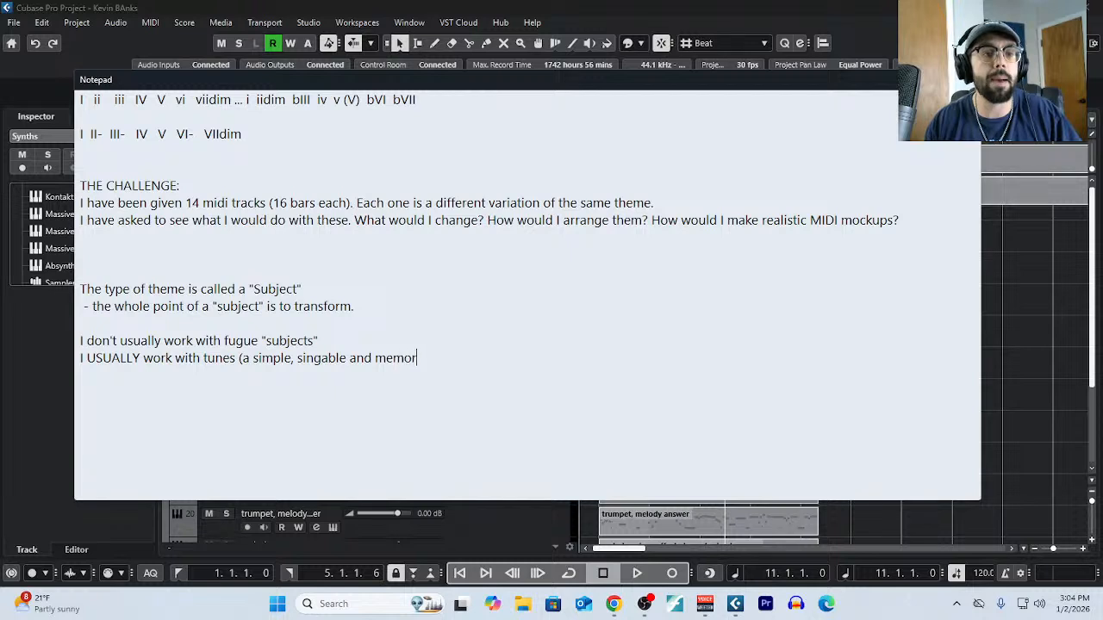
type("able melody).")
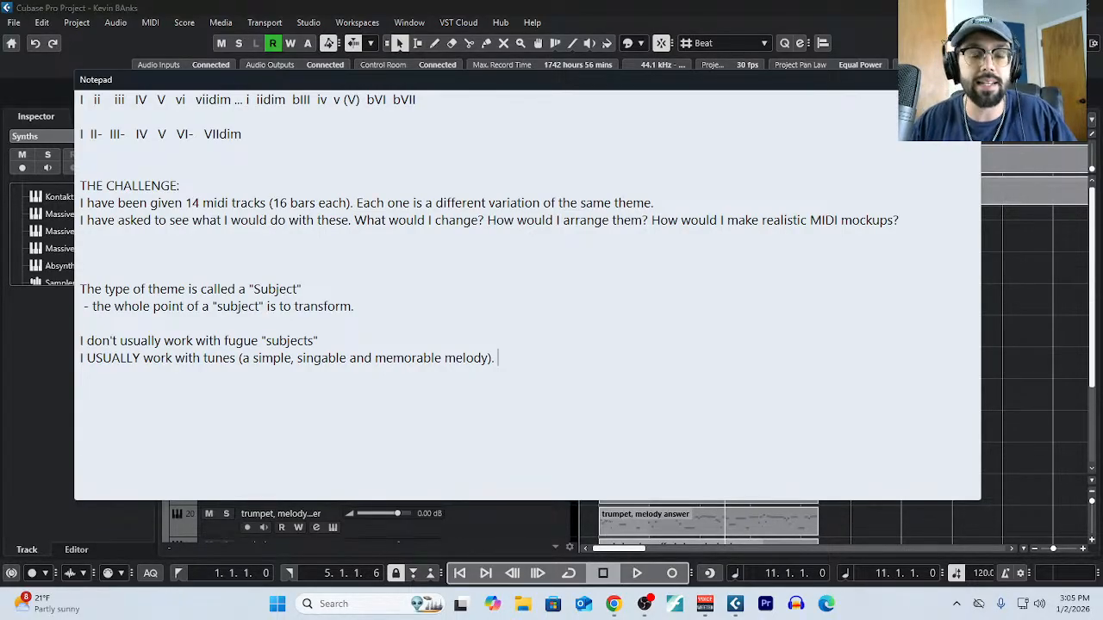
Set the tunes line off with a blank line above and write "- A tune follows inherent structures/patterns. (AABC, ABAC, etc.)" indented beneath it.
key("Return")
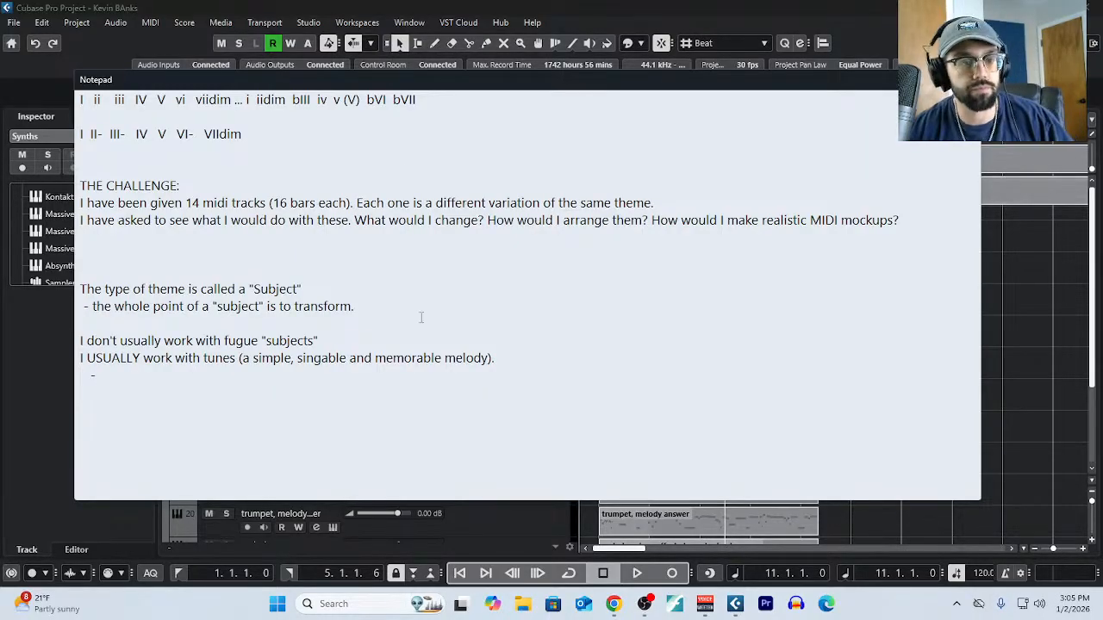
left_click(414, 348)
key("Return")
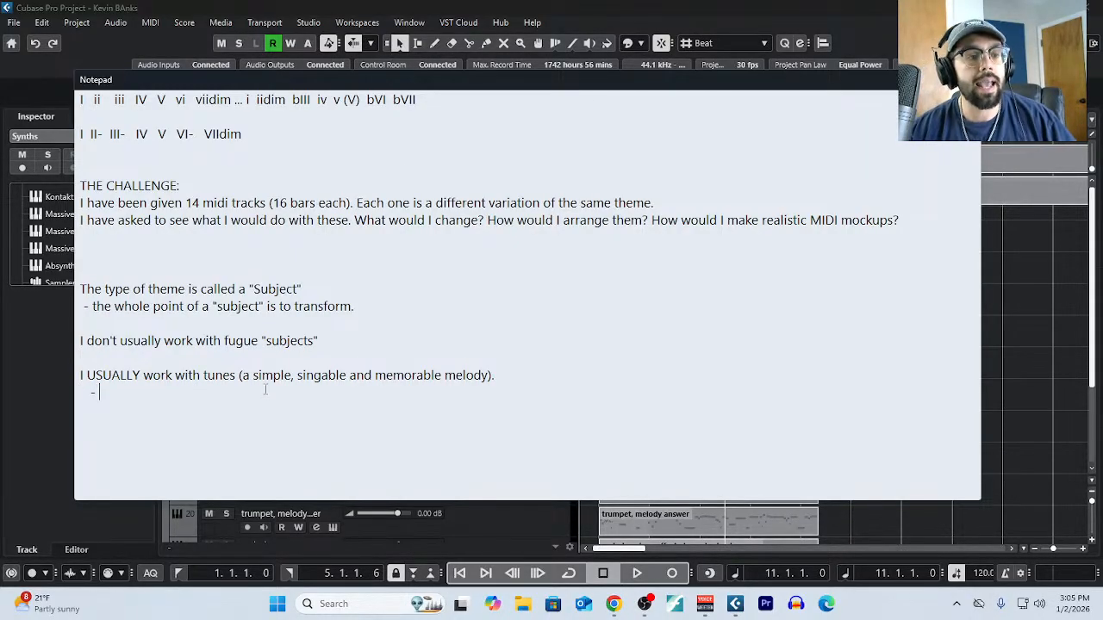
type("A tune fol")
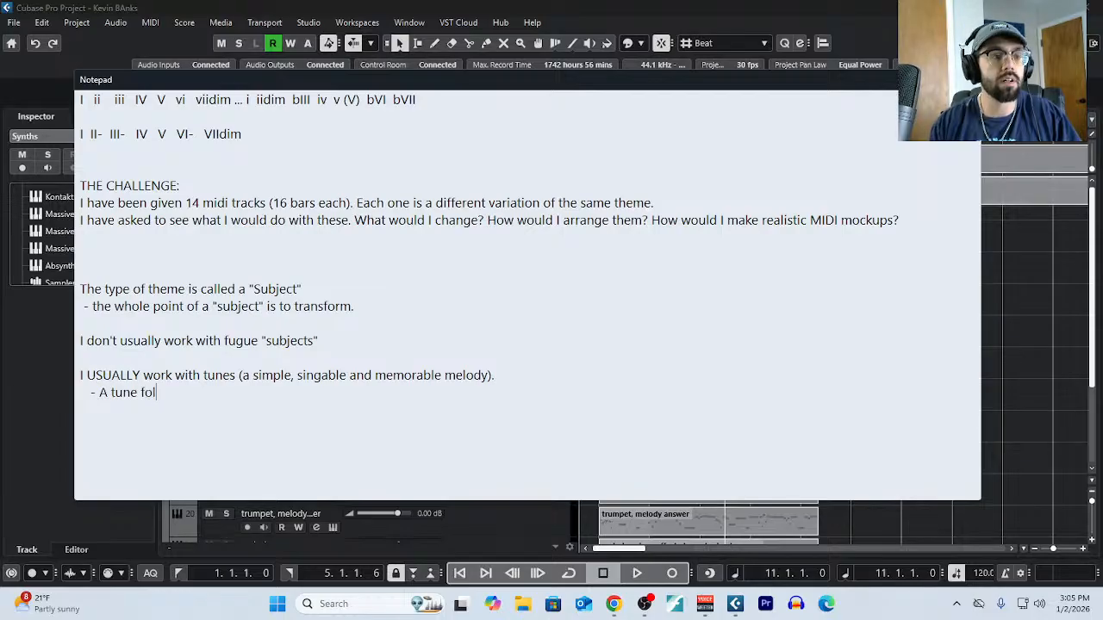
type("lows ")
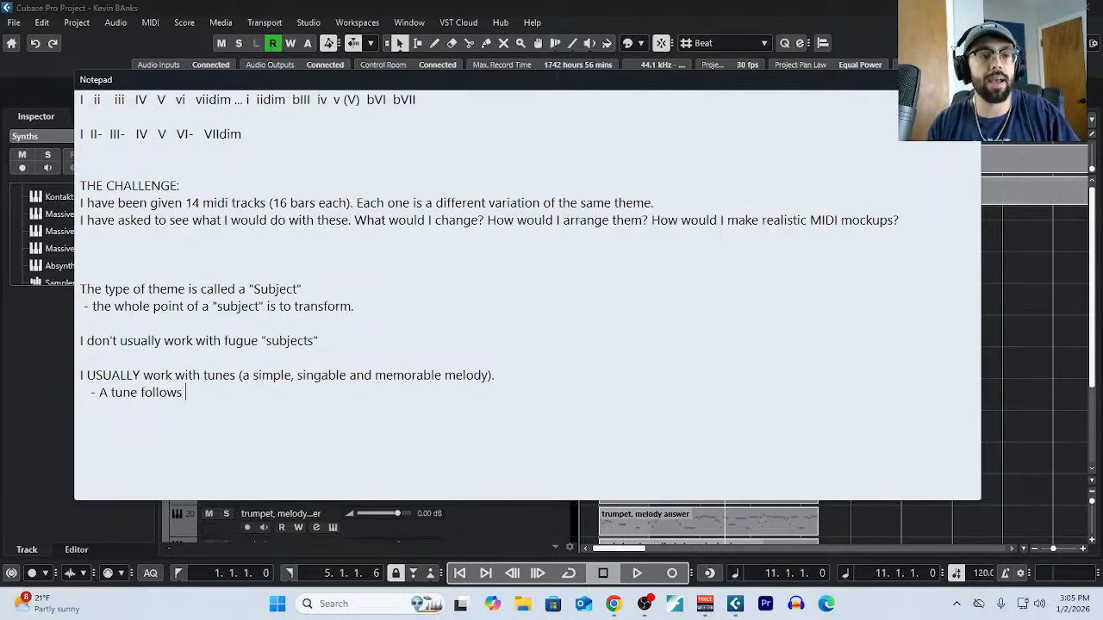
type("inherent structures/patterns.")
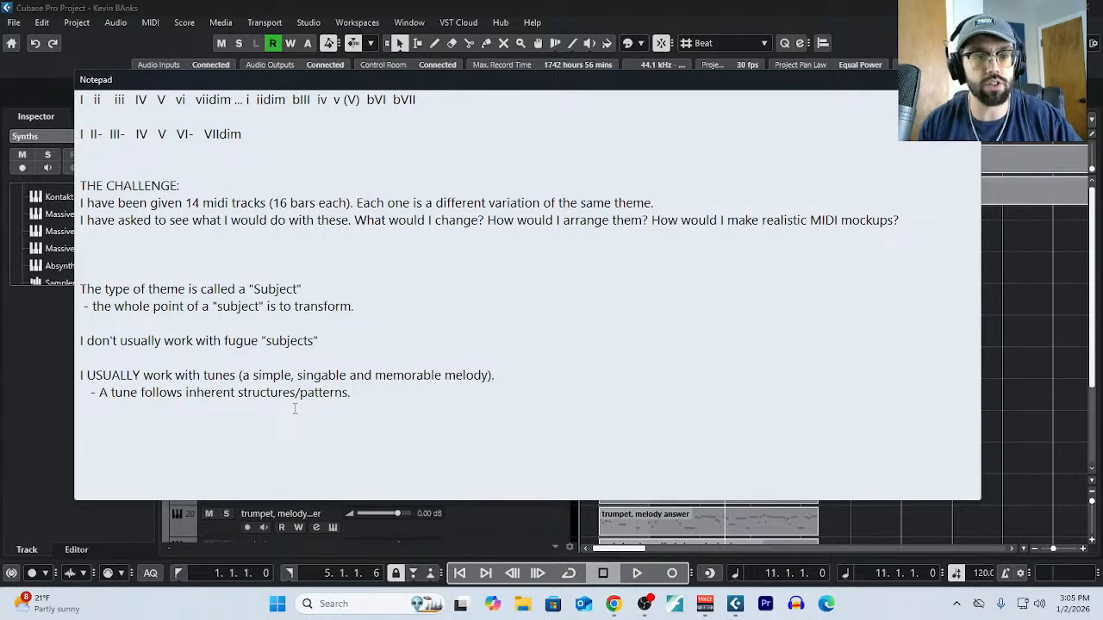
type("(AABC,")
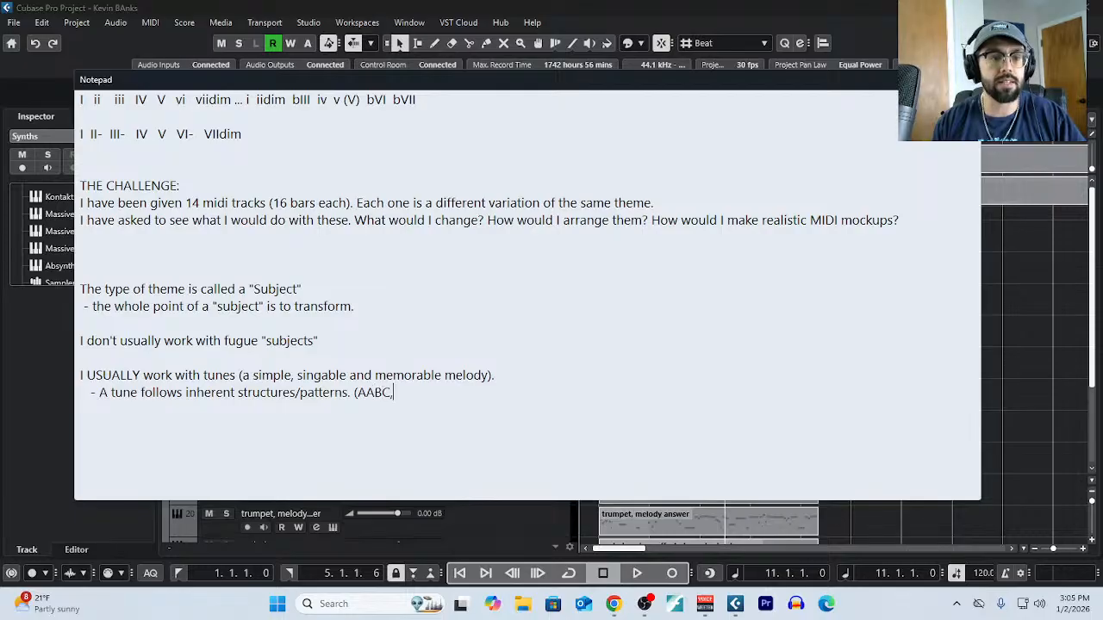
type(" ABAC, etc.)")
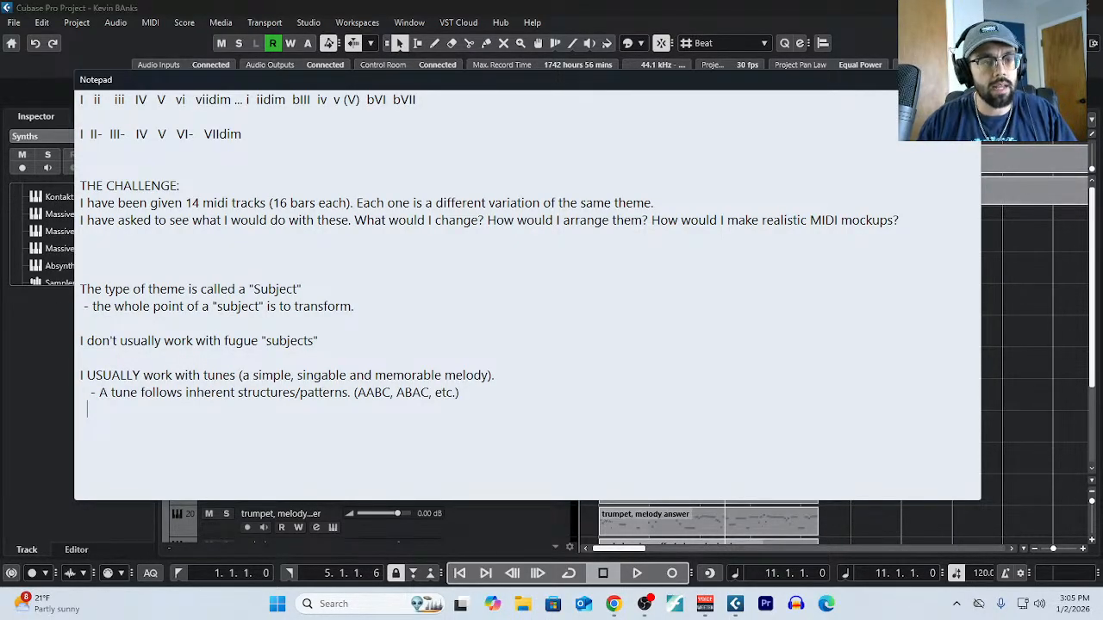
Write a second indented point: "- A tune typically remains within an octave range (up to an octave + P5)".
type("- A tun")
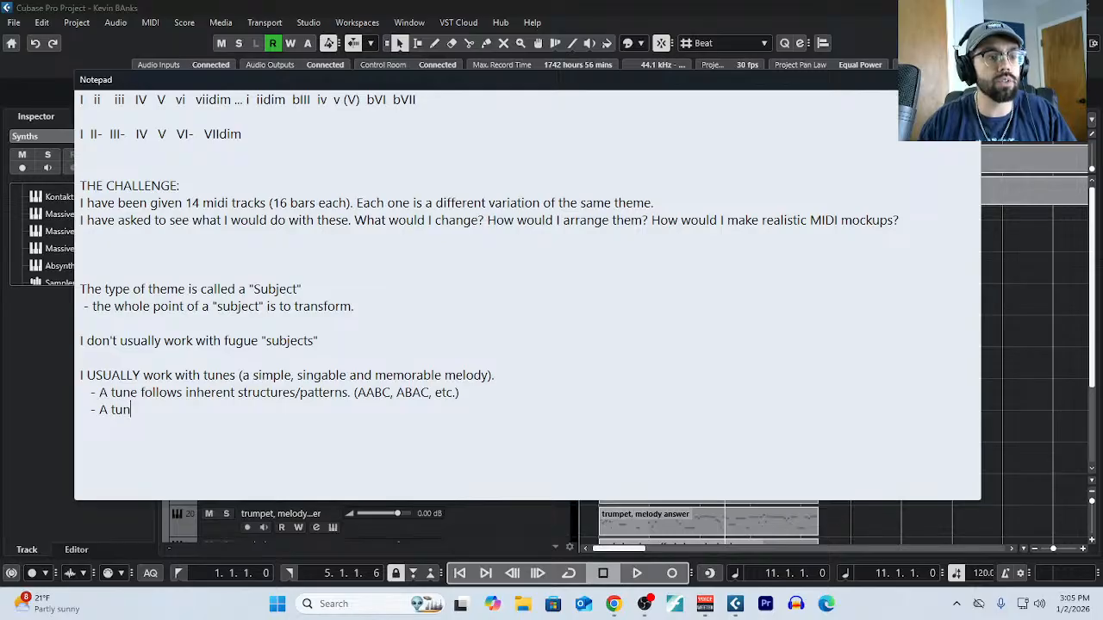
type("e typically rema")
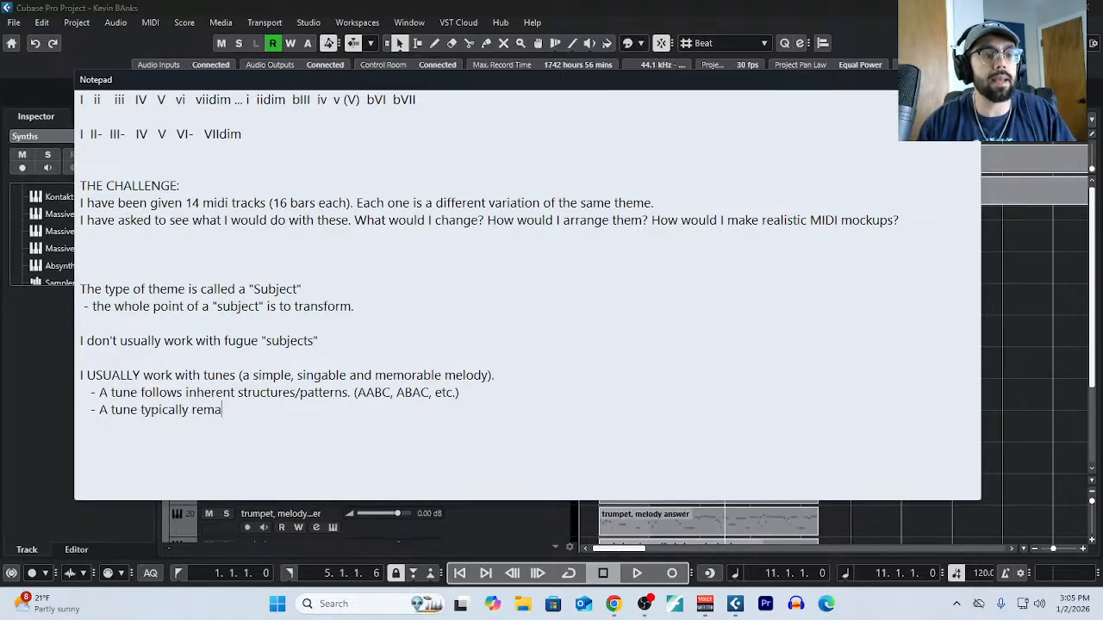
type("ins within an octa")
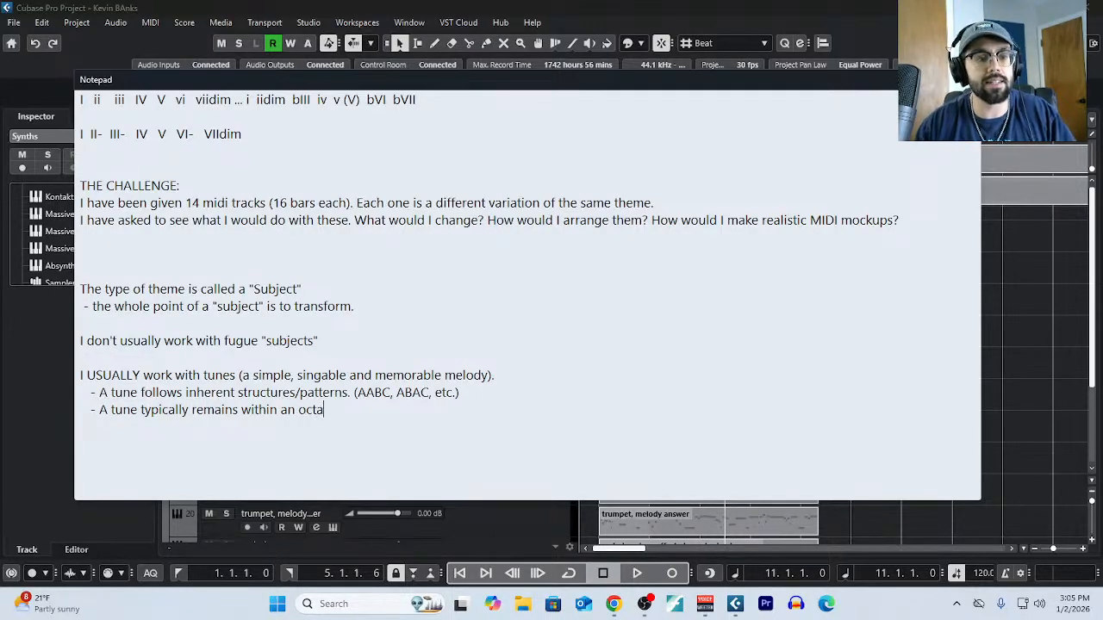
type("ve range (")
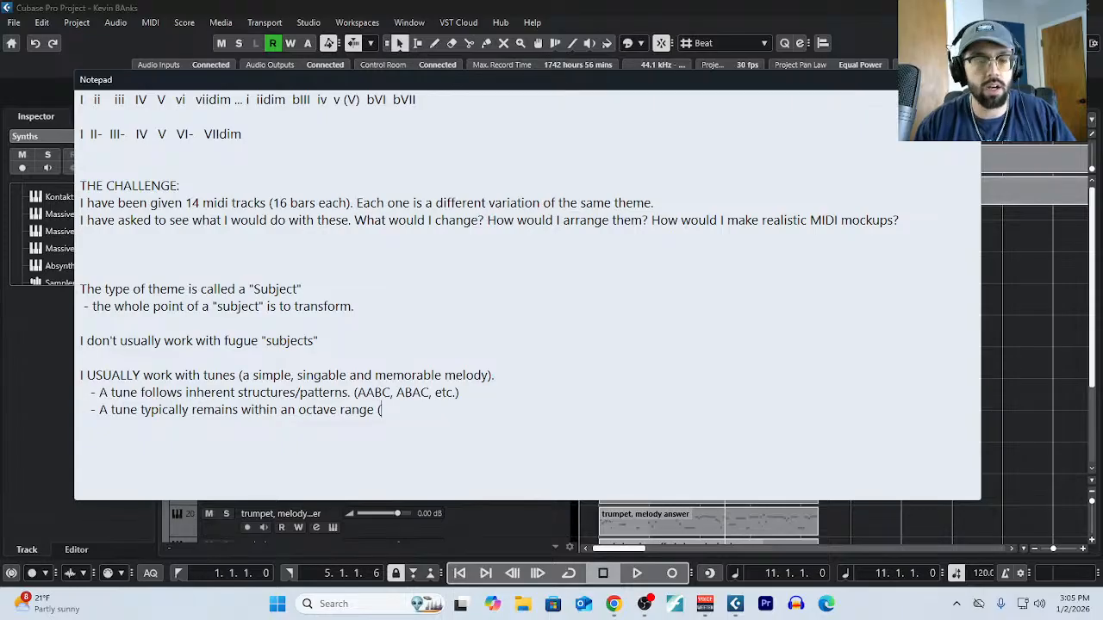
type("up to an octa")
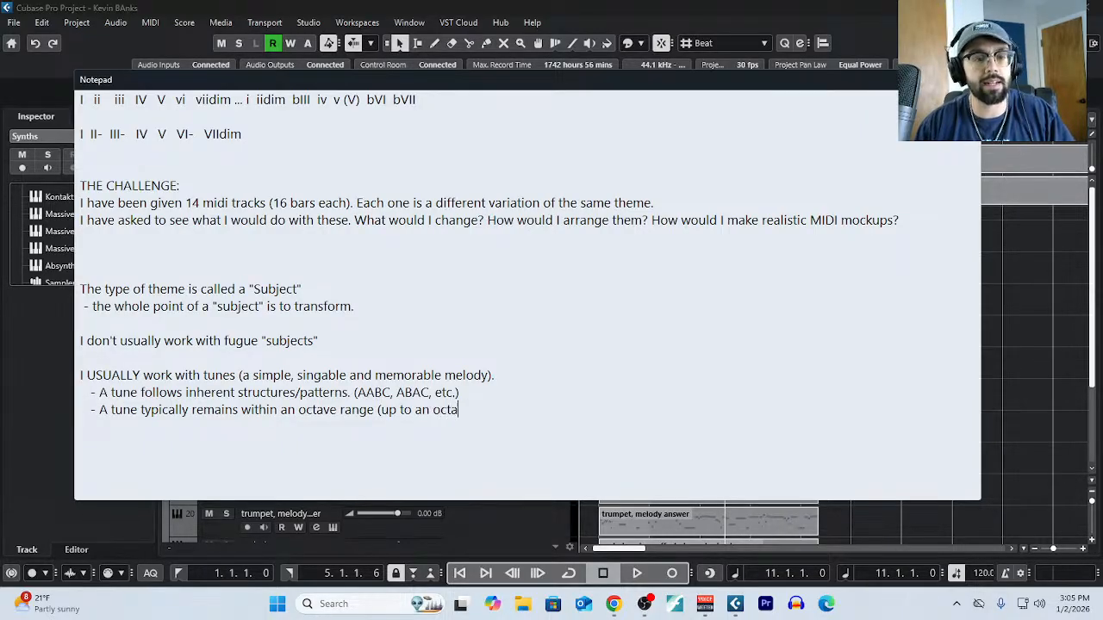
type("ve + P5")
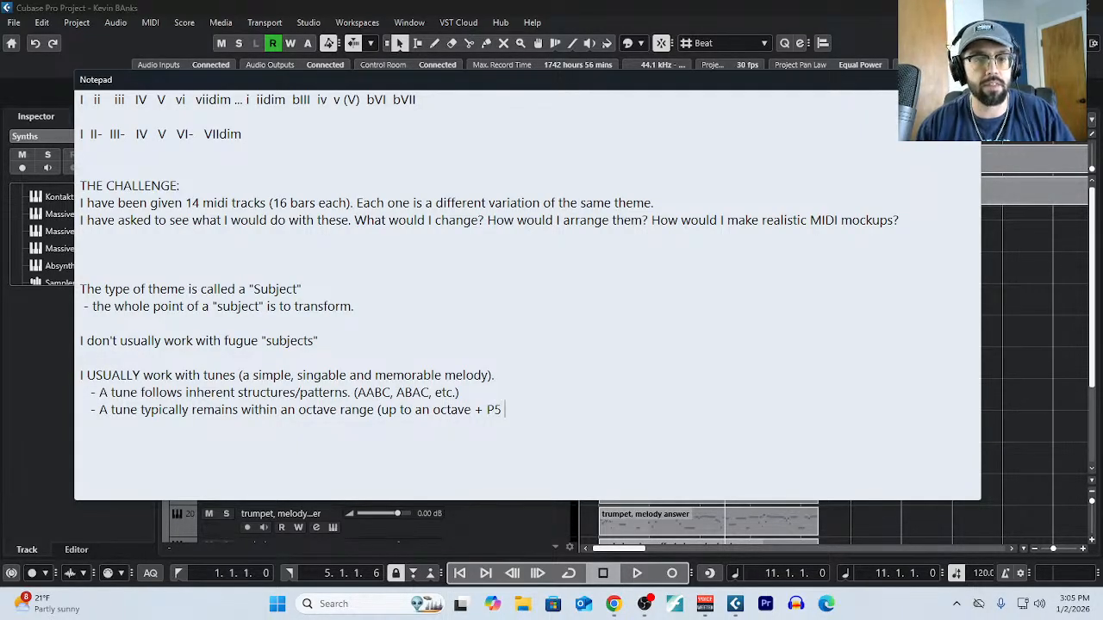
type(")")
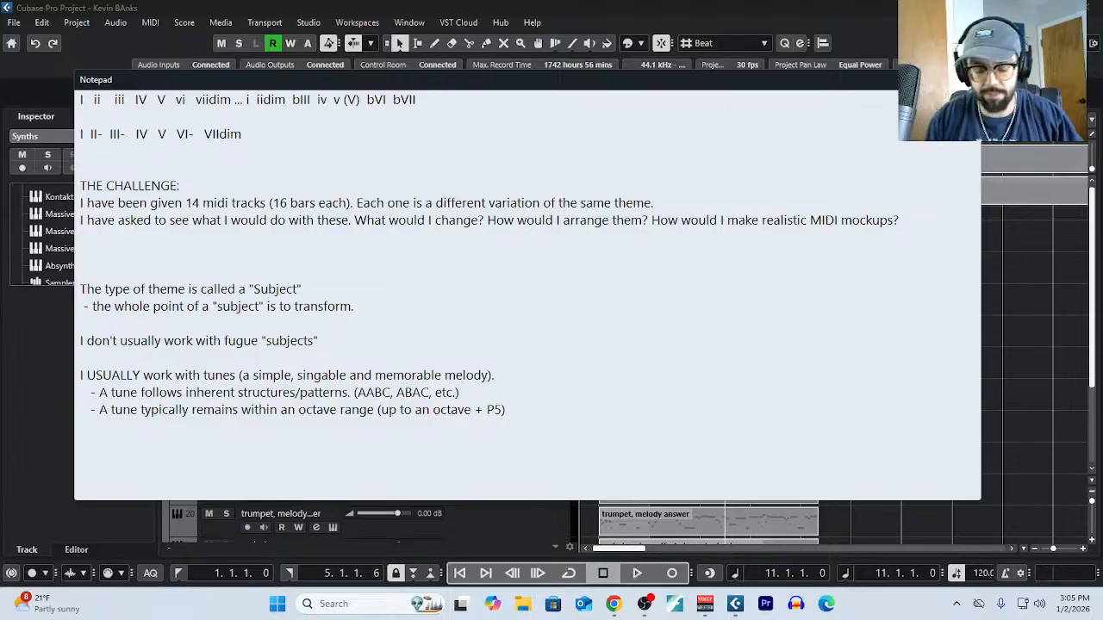
Continue the octave range point with "; in otherwords, it typically stays in a singable range.".
type("; in otherwo")
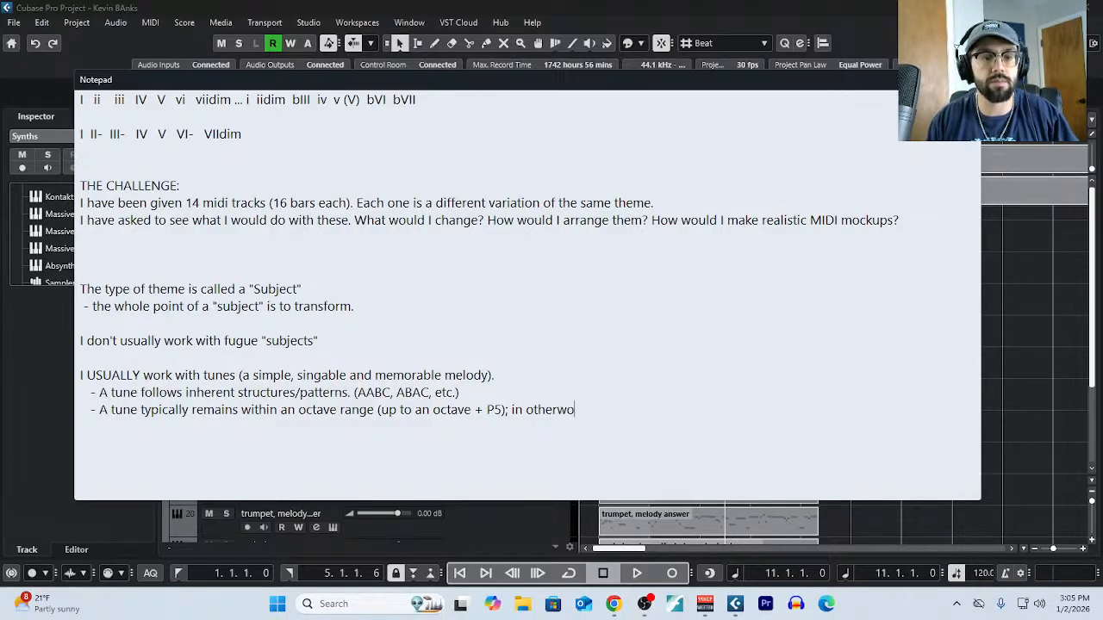
type("rds, it typically stays in a singa")
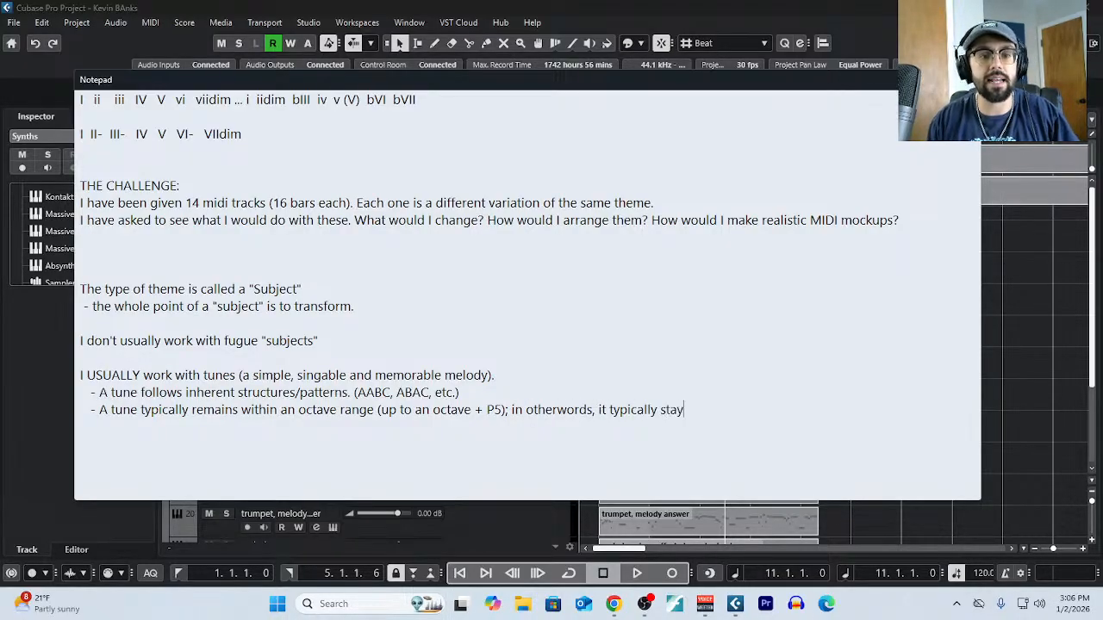
type("ble range.")
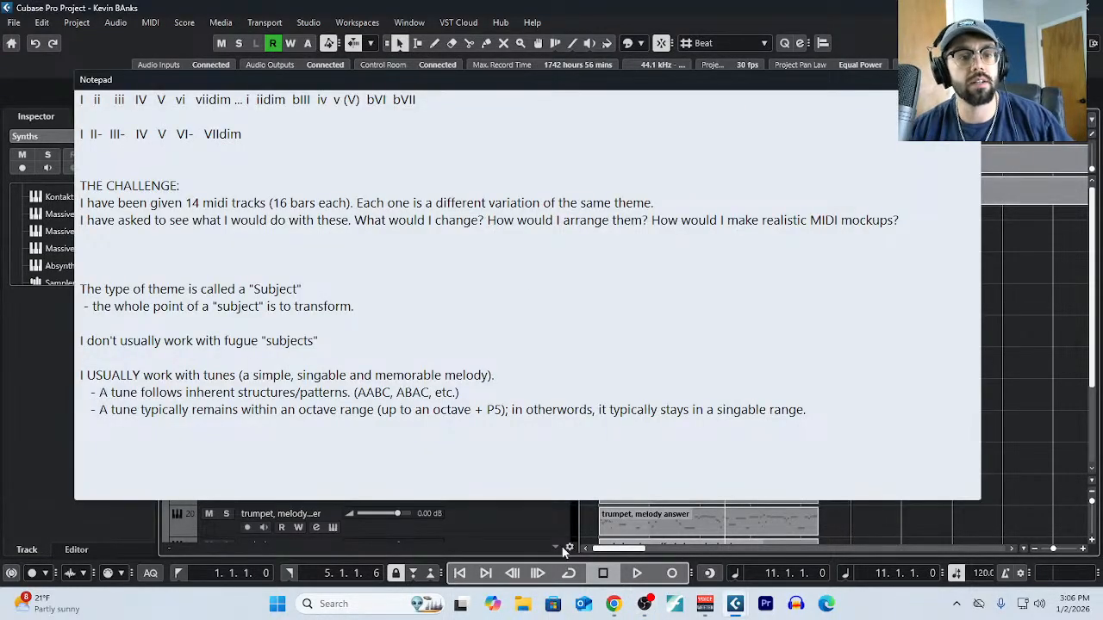
Look over the project's MIDI tracks and highlight the notepad line "The type of theme is called a "Subject"", leaving the notepad closed.
left_click(544, 529)
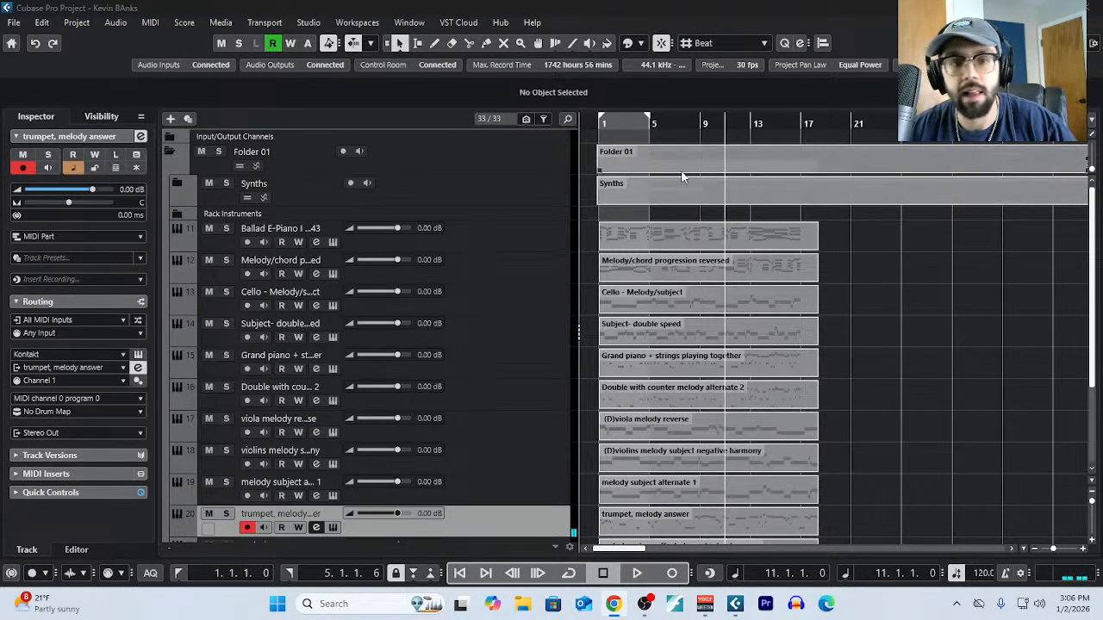
scroll(494, 467, "down", 3)
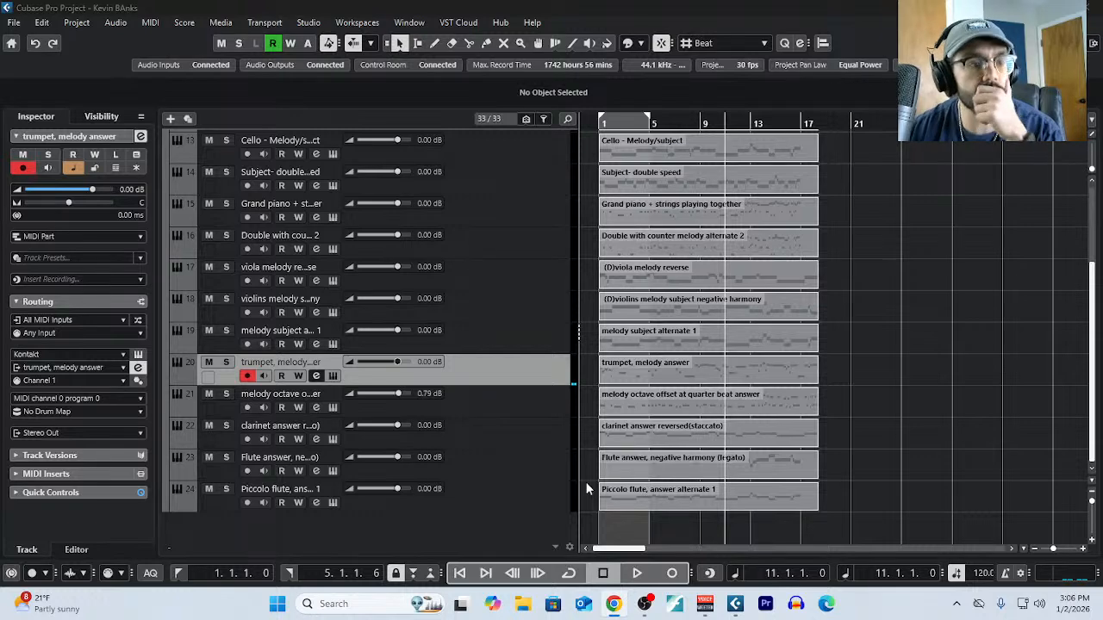
left_click(662, 503)
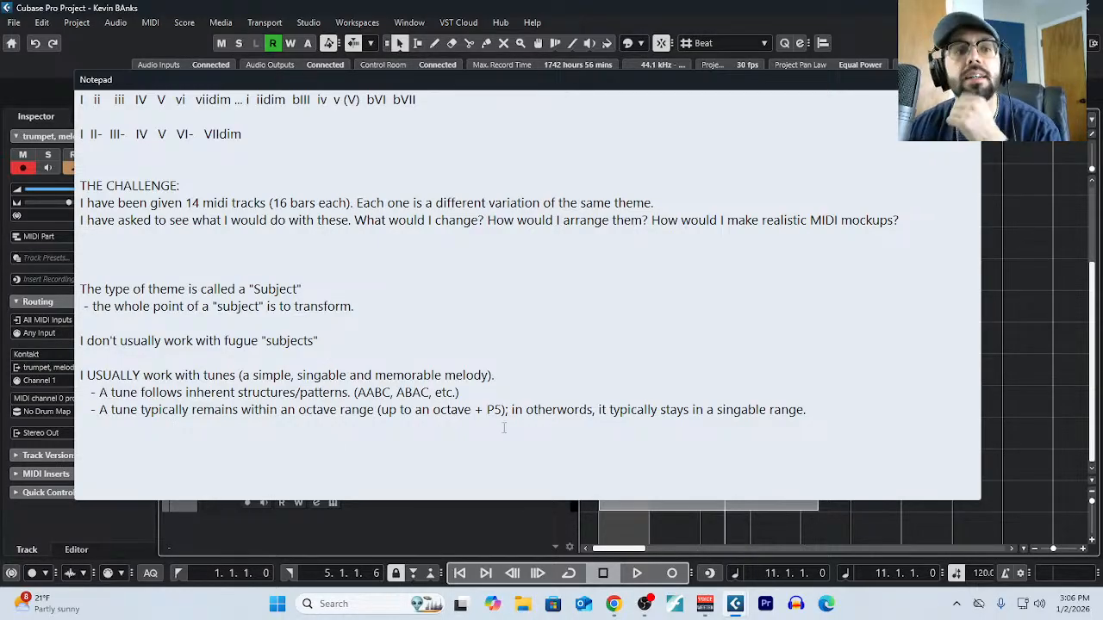
left_click_drag(328, 289, 47, 294)
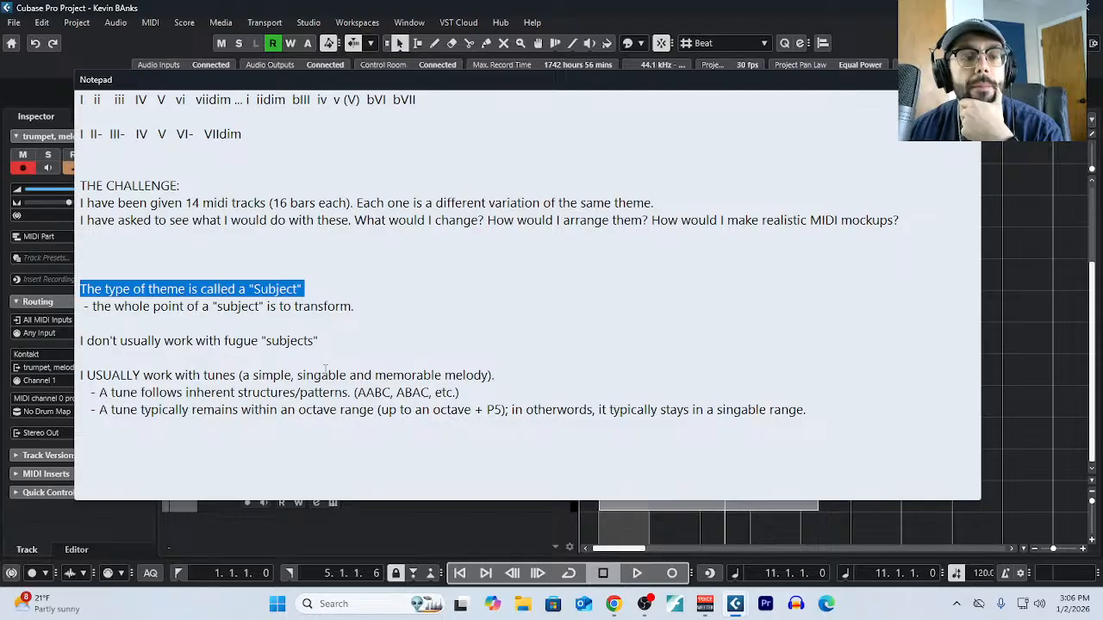
left_click(970, 80)
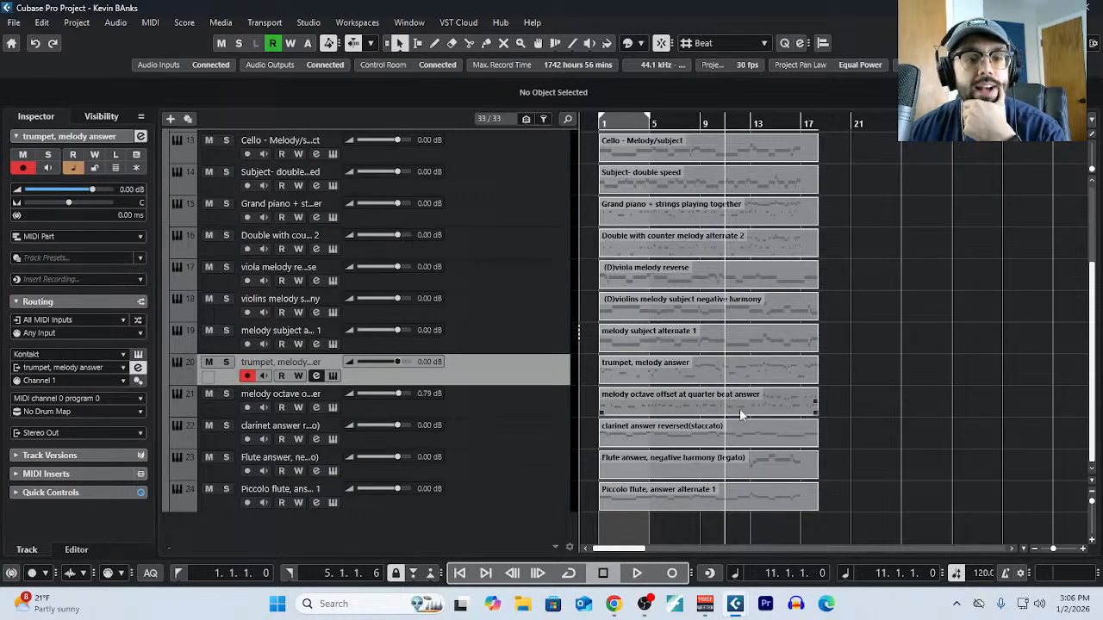
Select the "Piccolo flute, answer alternate 1" part and its track, and open the "Cello - Melody/subject" part in the Key Editor.
left_click(728, 491)
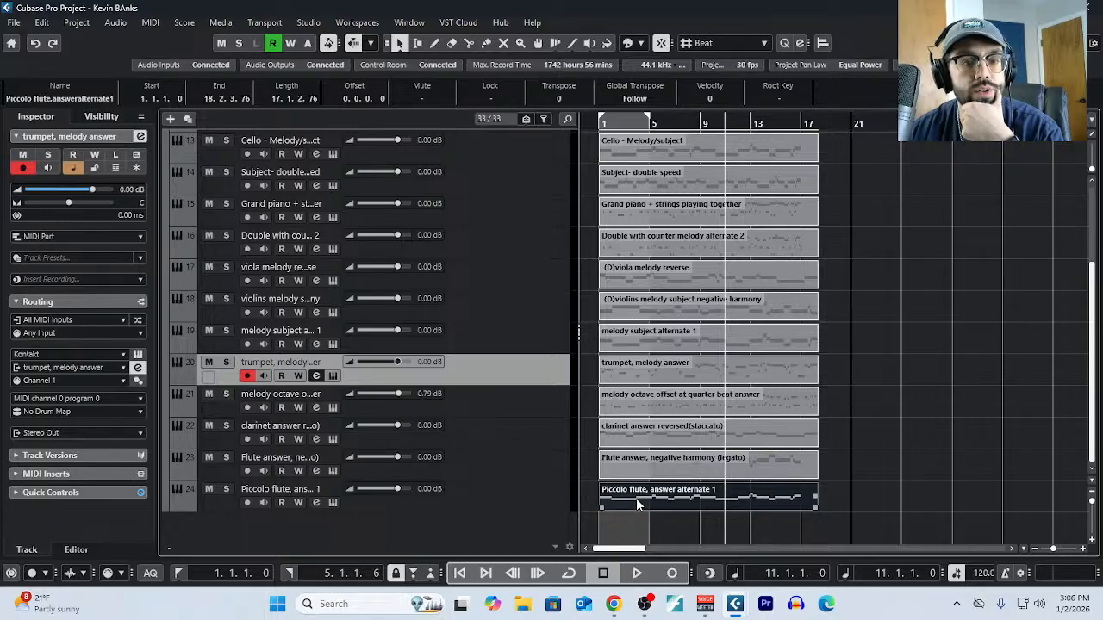
left_click(557, 501)
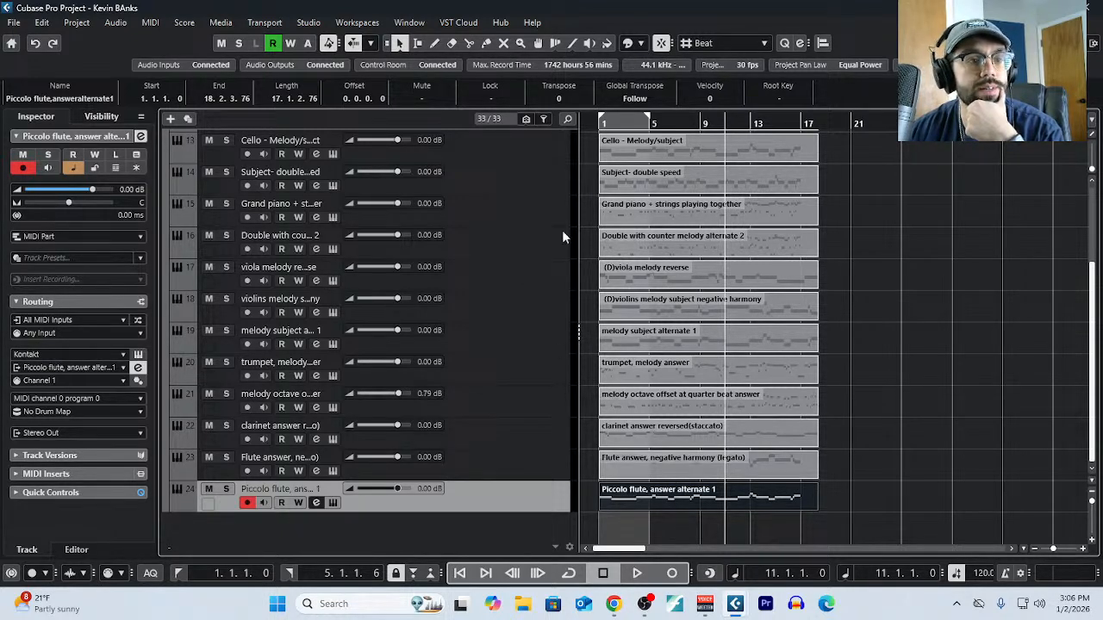
scroll(600, 272, "up", 3)
left_click(655, 237)
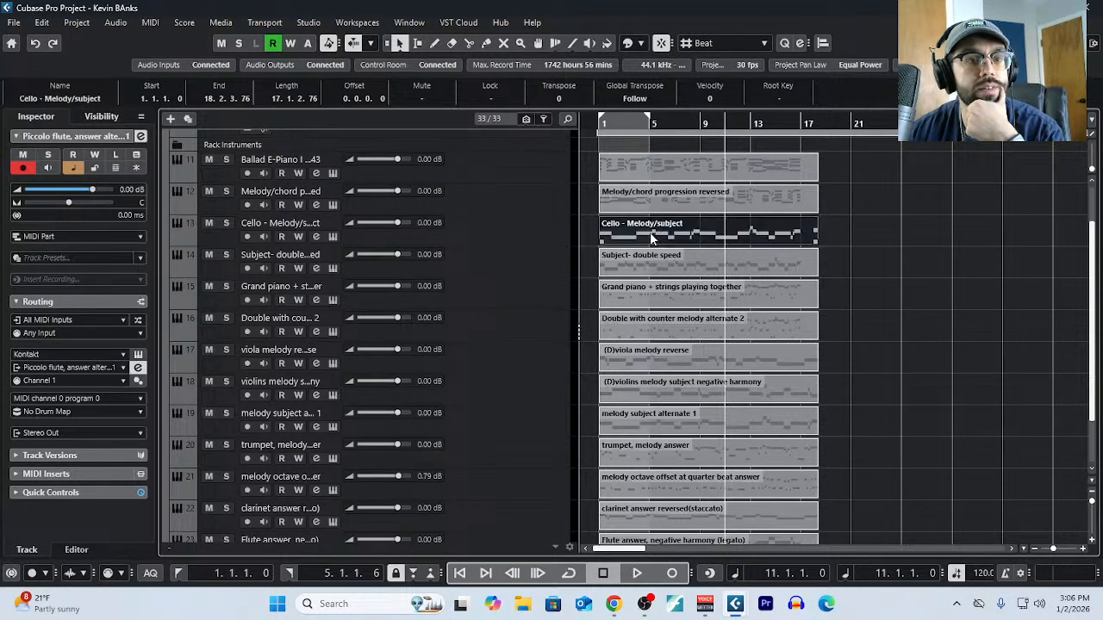
left_click(150, 23)
left_click(176, 39)
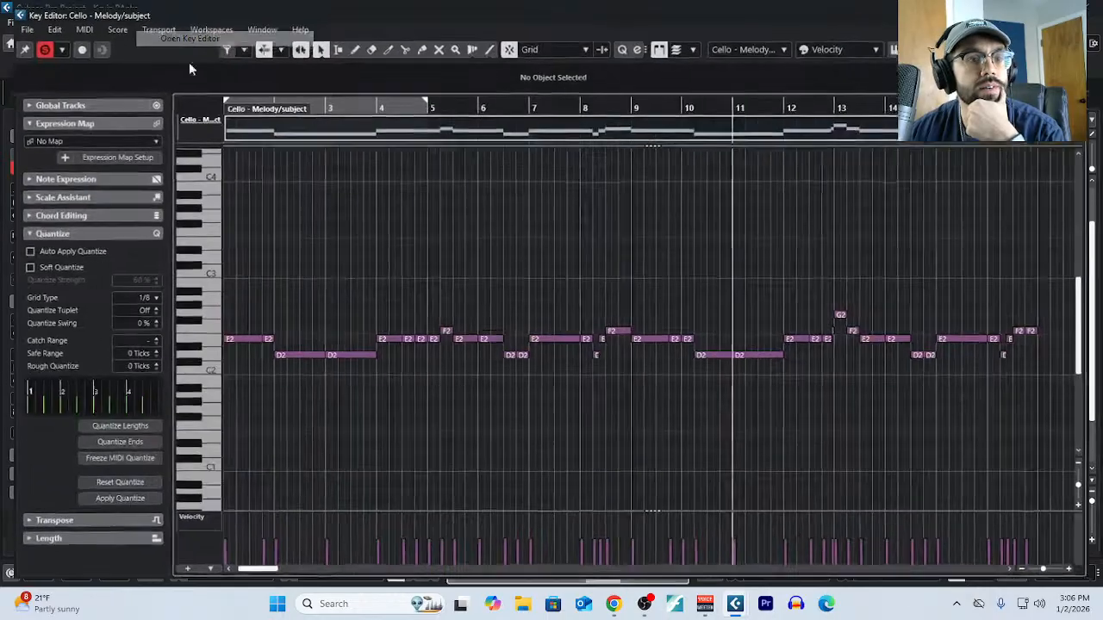
Play the cello subject from bar 1 in the Key Editor, examining its notes with the whole part in view.
scroll(327, 282, "up", 1)
scroll(327, 283, "left", 2)
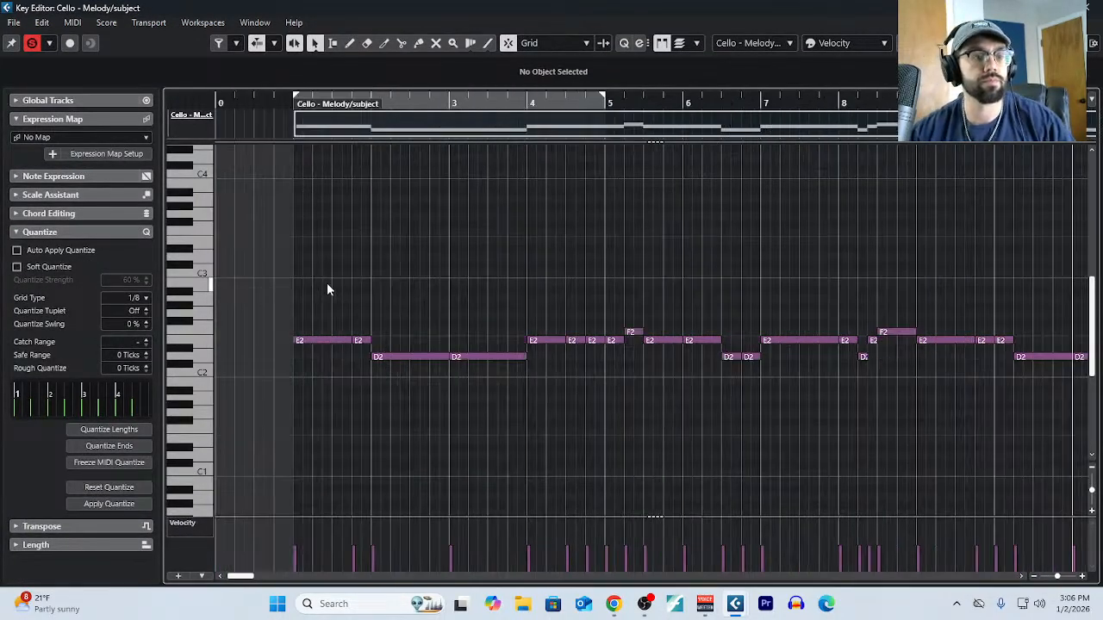
left_click(293, 98)
key("space")
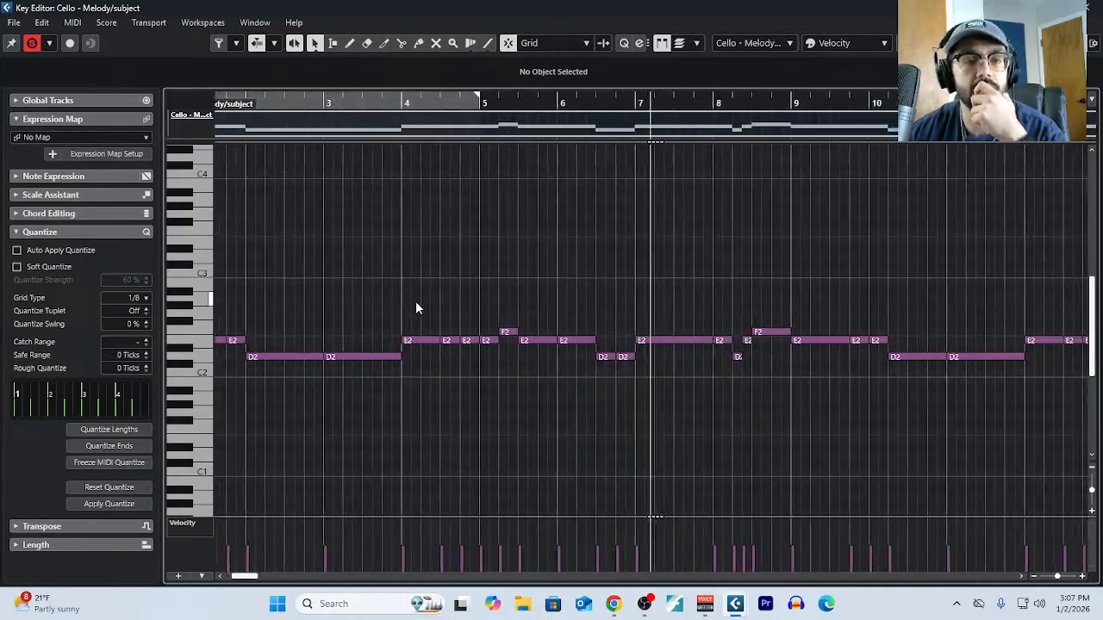
key("g")
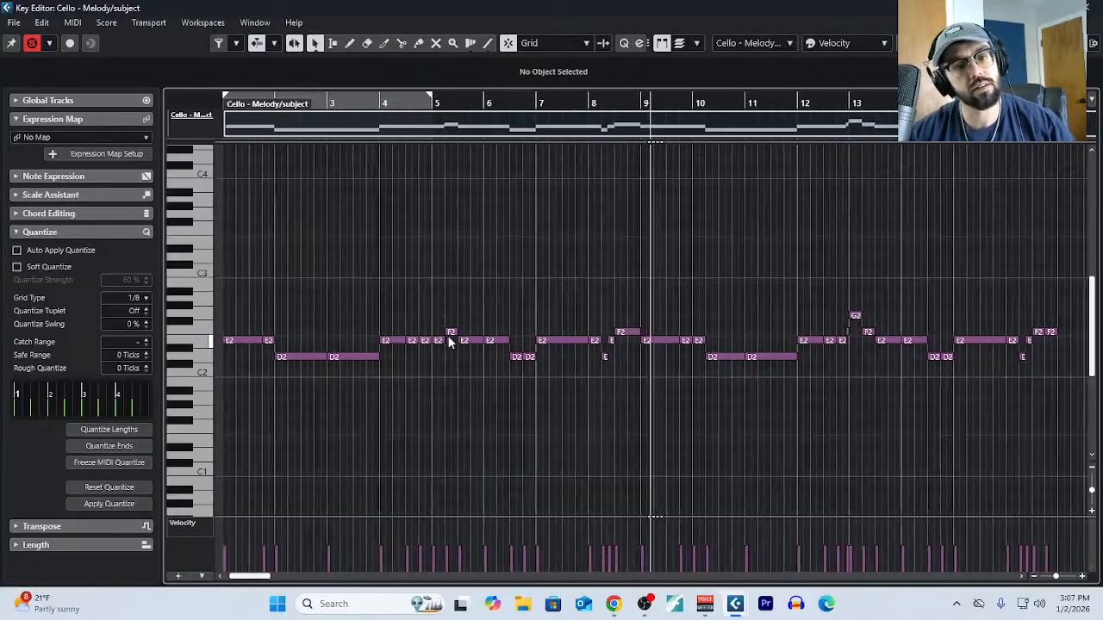
scroll(447, 337, "left", 2)
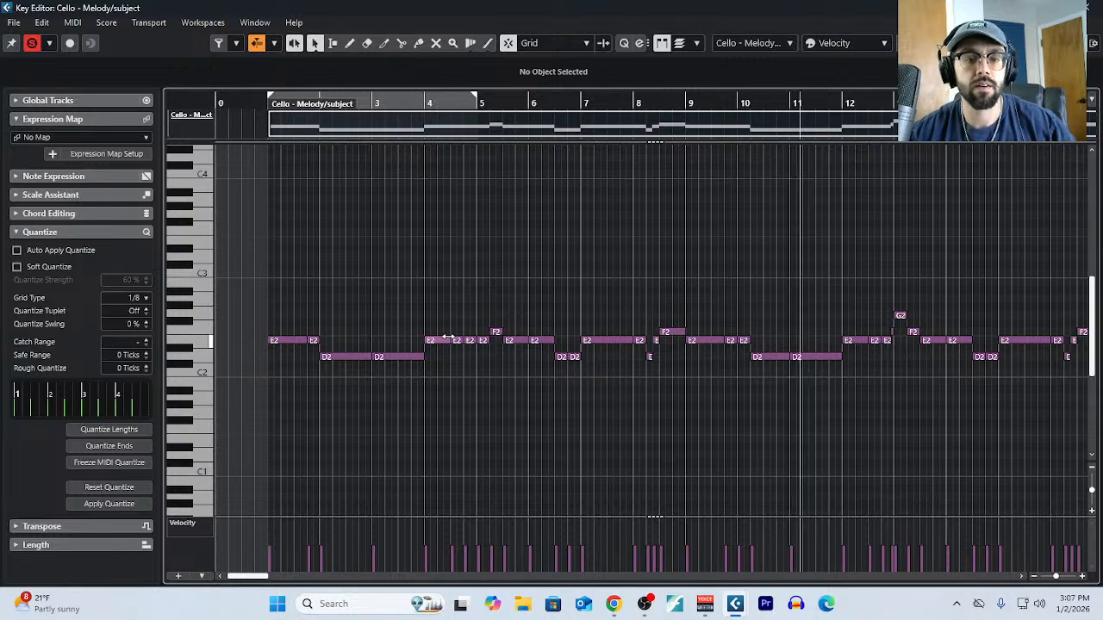
scroll(531, 372, "down", 1)
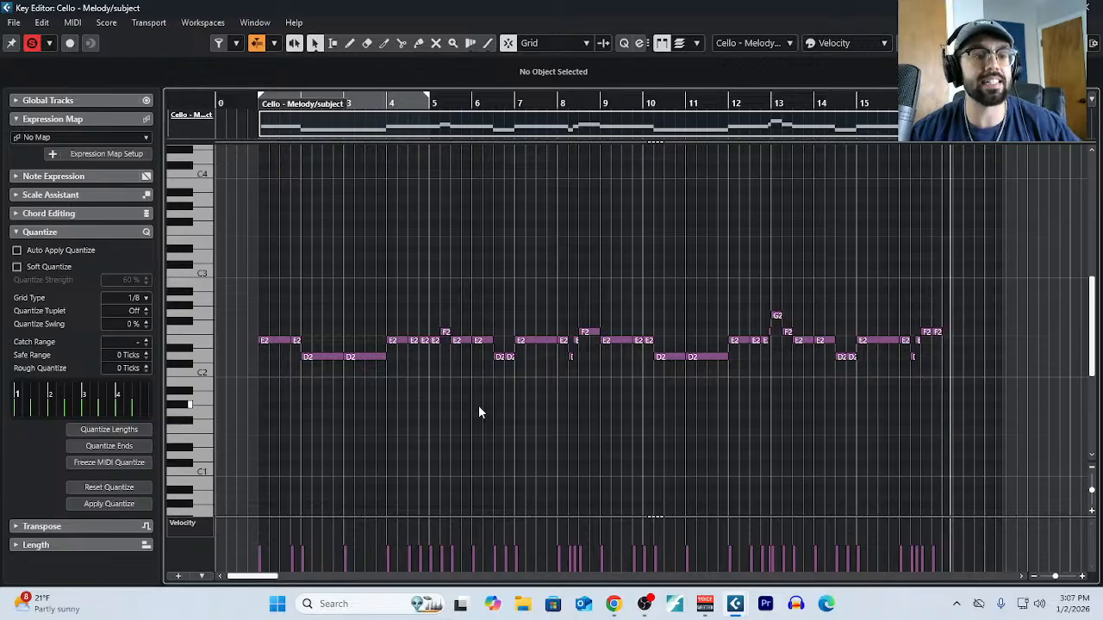
Stop playback and highlight the cello subject's opening phrase in bars 1–2 and its continuation in bars 3–4 to compare them.
key("space")
scroll(392, 406, "left", 6)
left_click_drag(270, 317, 323, 382)
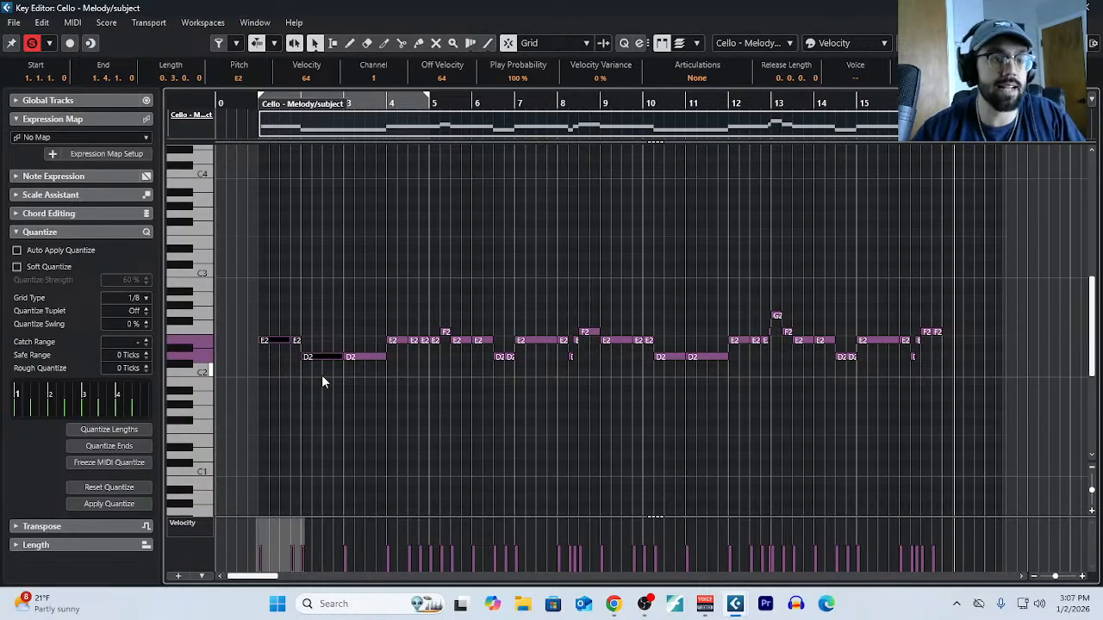
left_click_drag(350, 315, 425, 396)
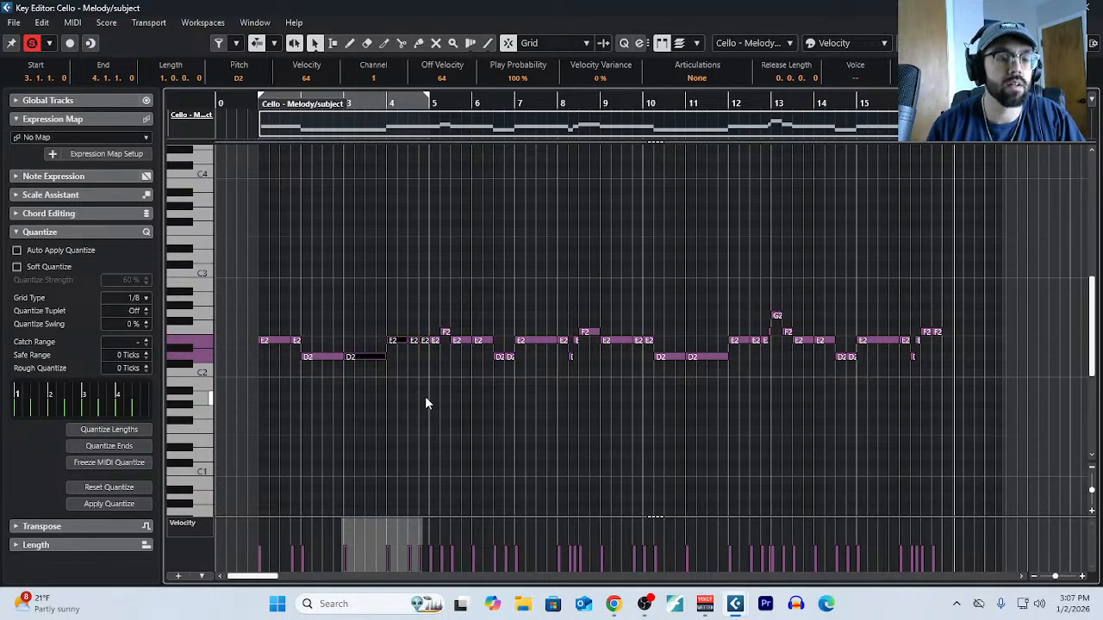
left_click(425, 396)
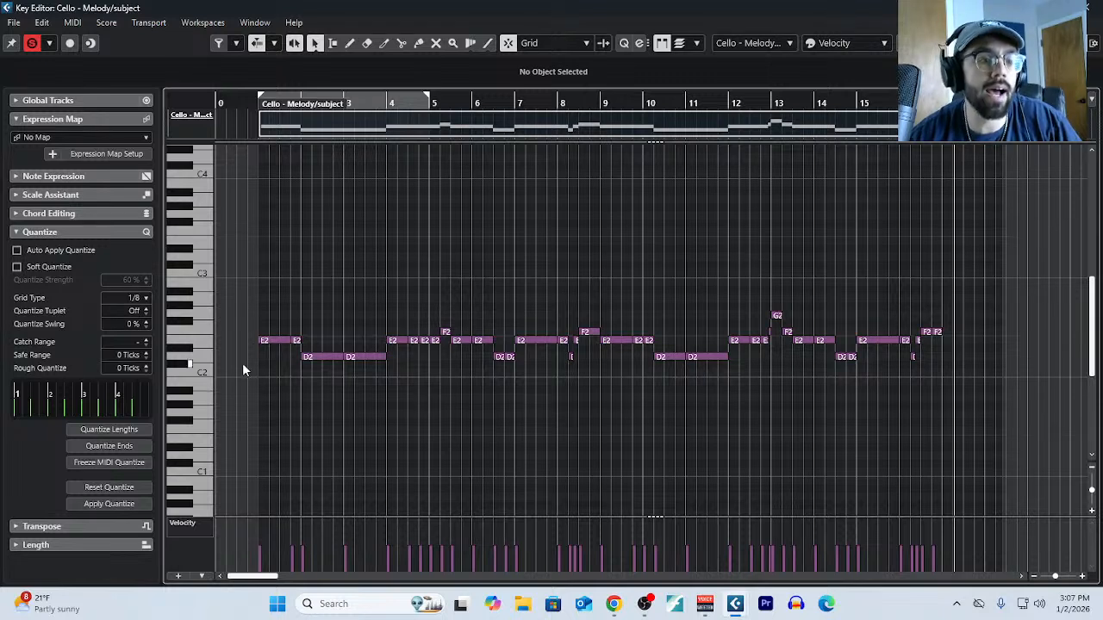
left_click_drag(377, 331, 426, 379)
left_click(419, 395)
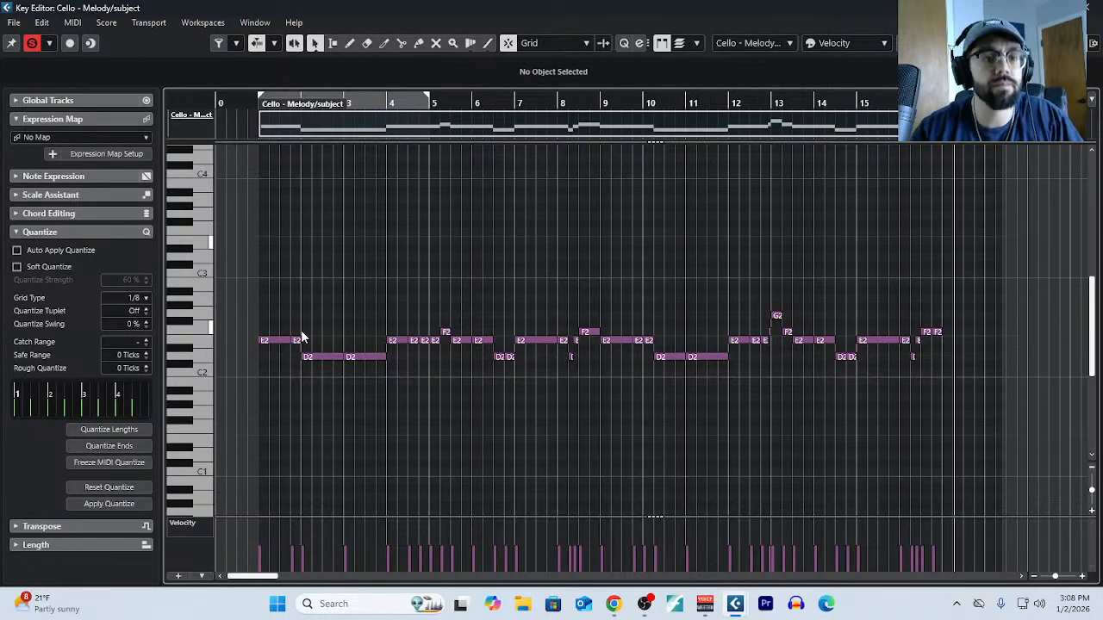
Highlight the remaining phrases of the subject one after another from bar 5 to the end, examining how it divides.
left_click_drag(434, 322, 510, 385)
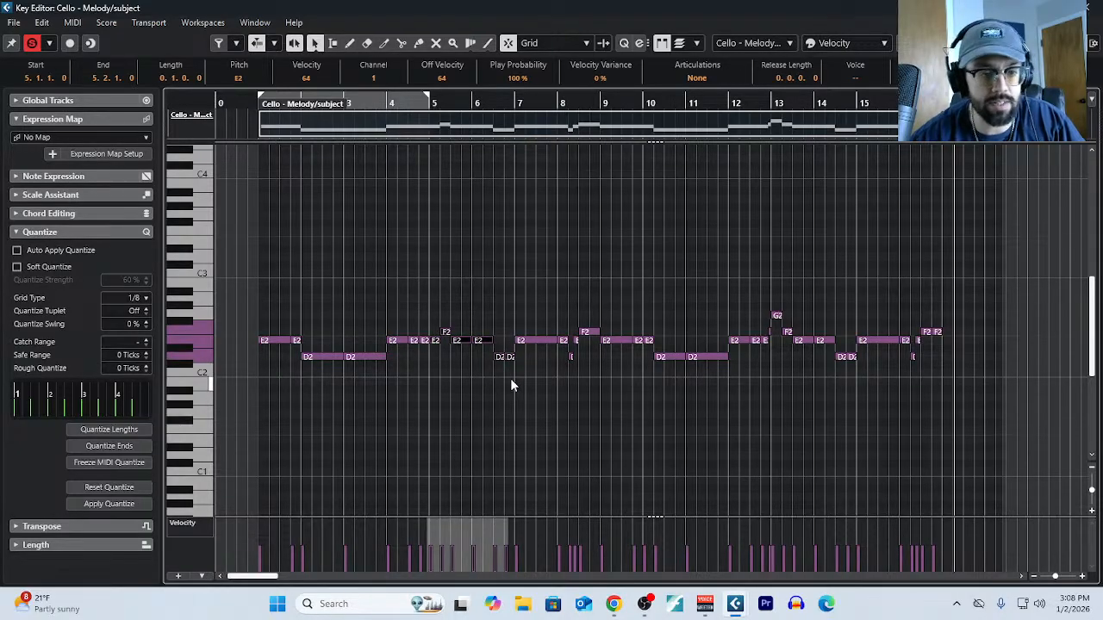
left_click_drag(537, 304, 594, 385)
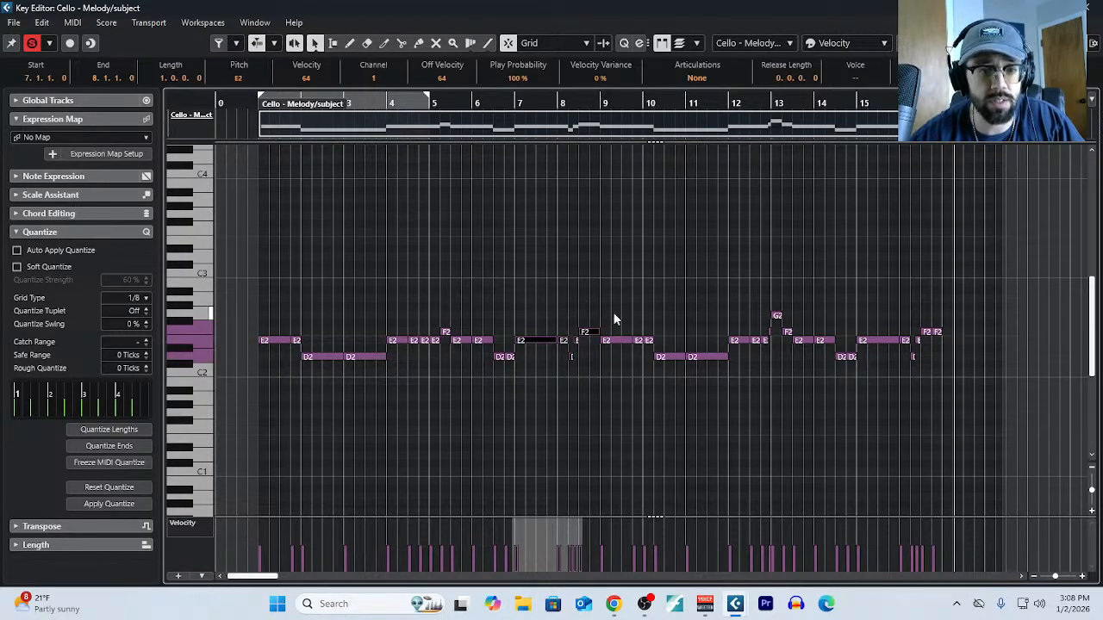
left_click_drag(612, 311, 674, 369)
left_click_drag(704, 302, 773, 392)
left_click_drag(782, 291, 974, 385)
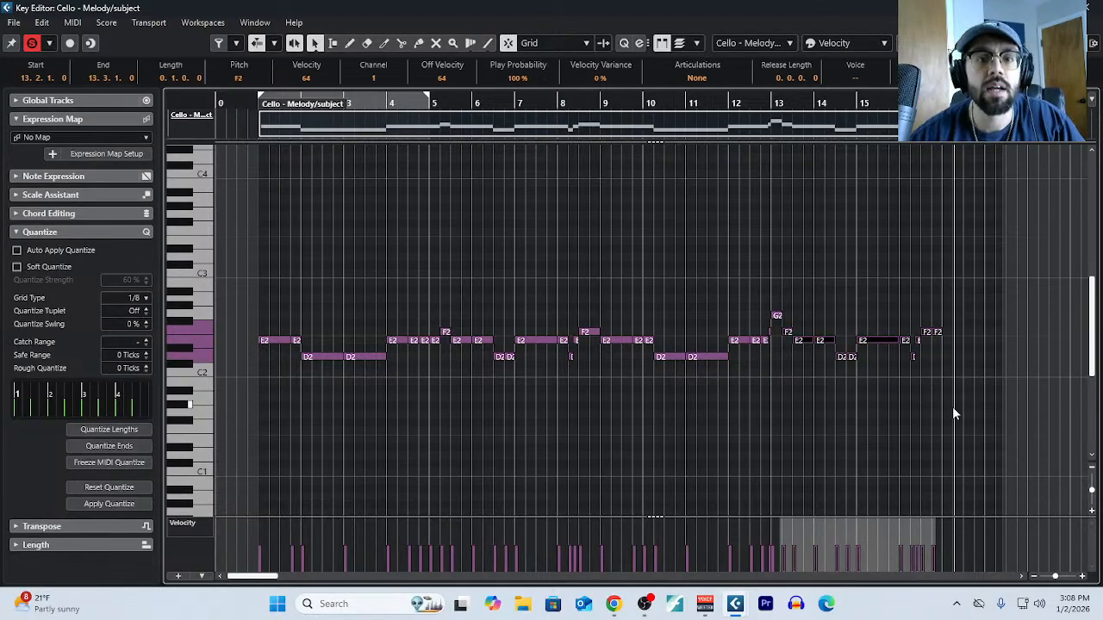
left_click(939, 410)
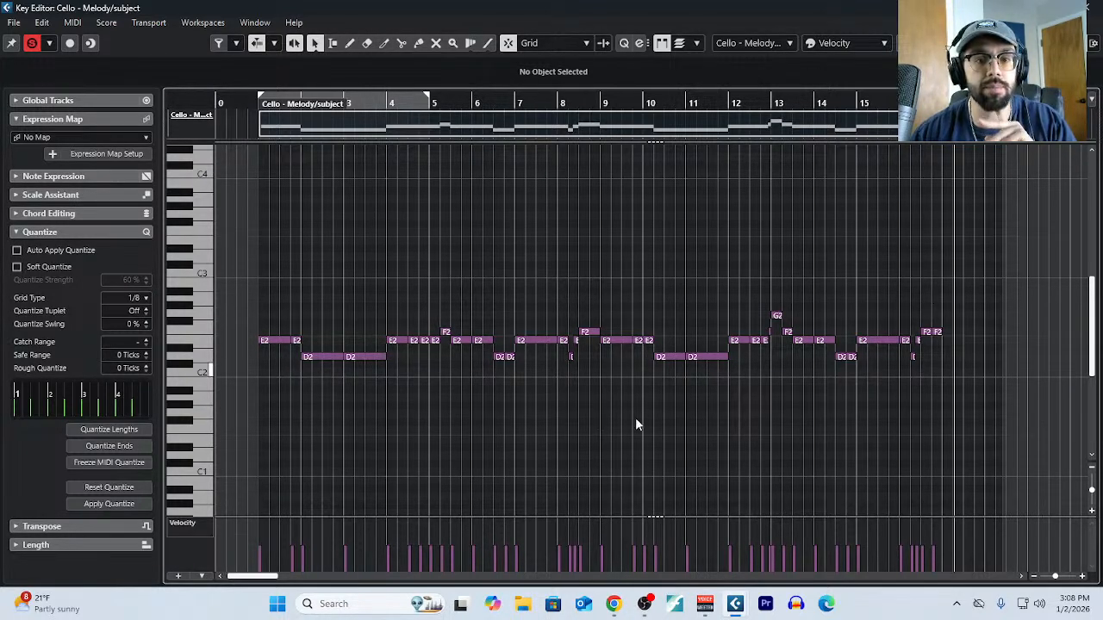
Select the entire cello subject and mute all of its notes.
left_click_drag(278, 316, 998, 394)
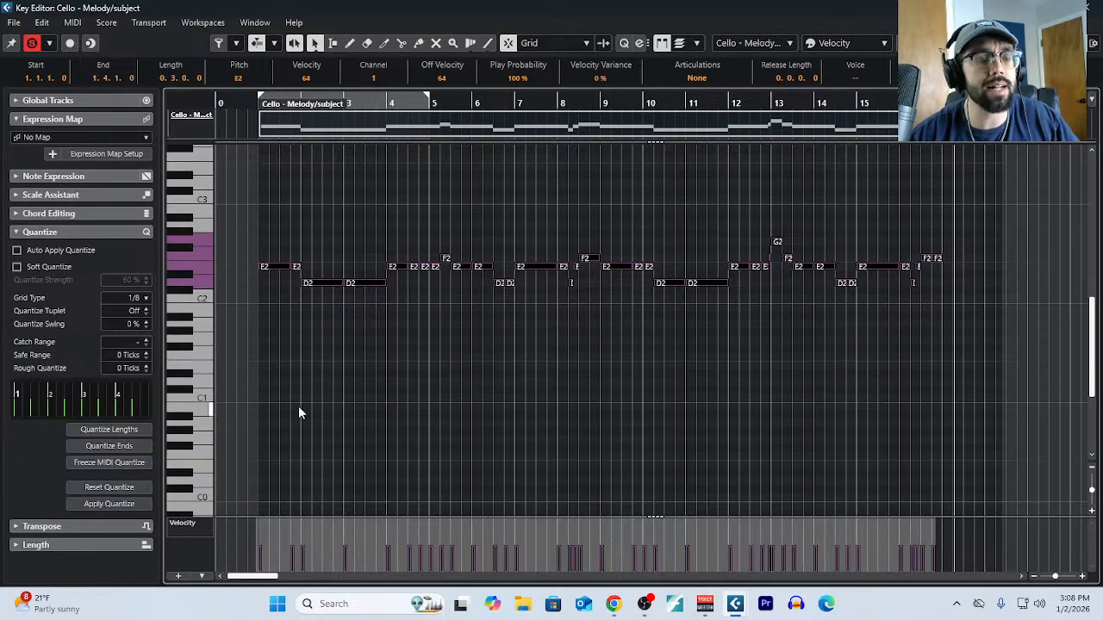
left_click(330, 388)
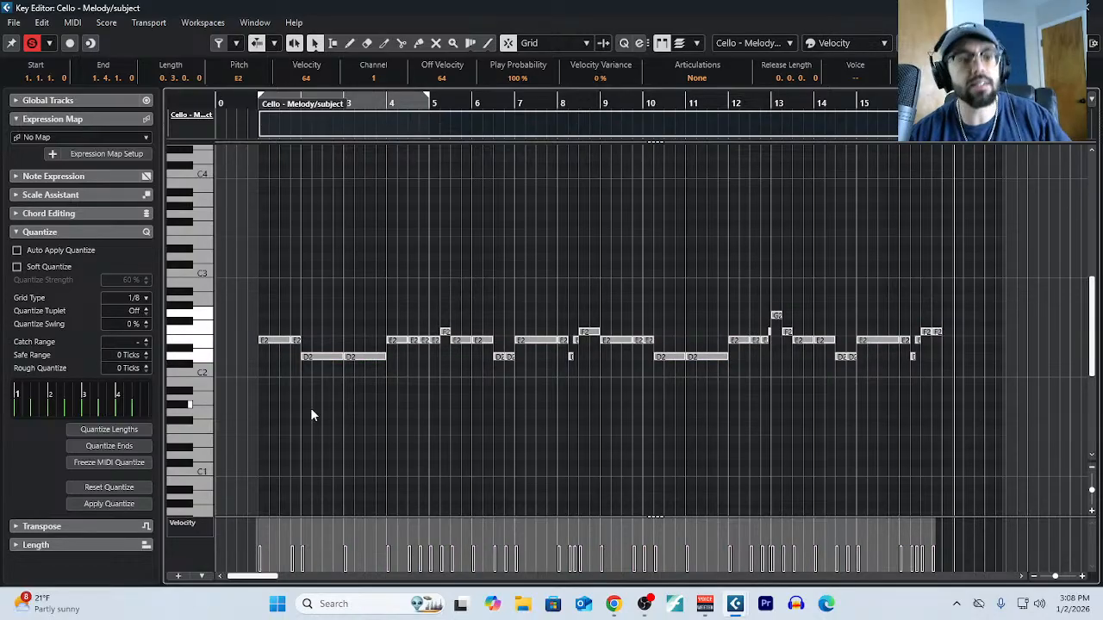
scroll(287, 398, "up", 2)
scroll(287, 400, "left", 1)
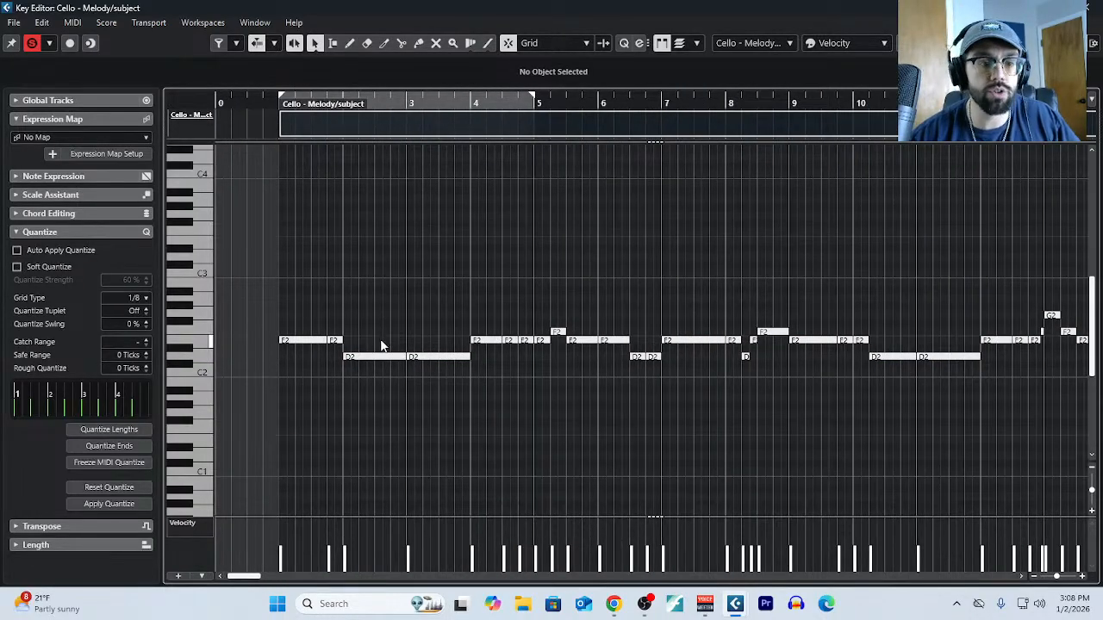
Duplicate the opening E2, E2, D2 phrase one octave higher at bar 1 as unmuted notes, and play it.
left_click_drag(301, 326, 371, 370)
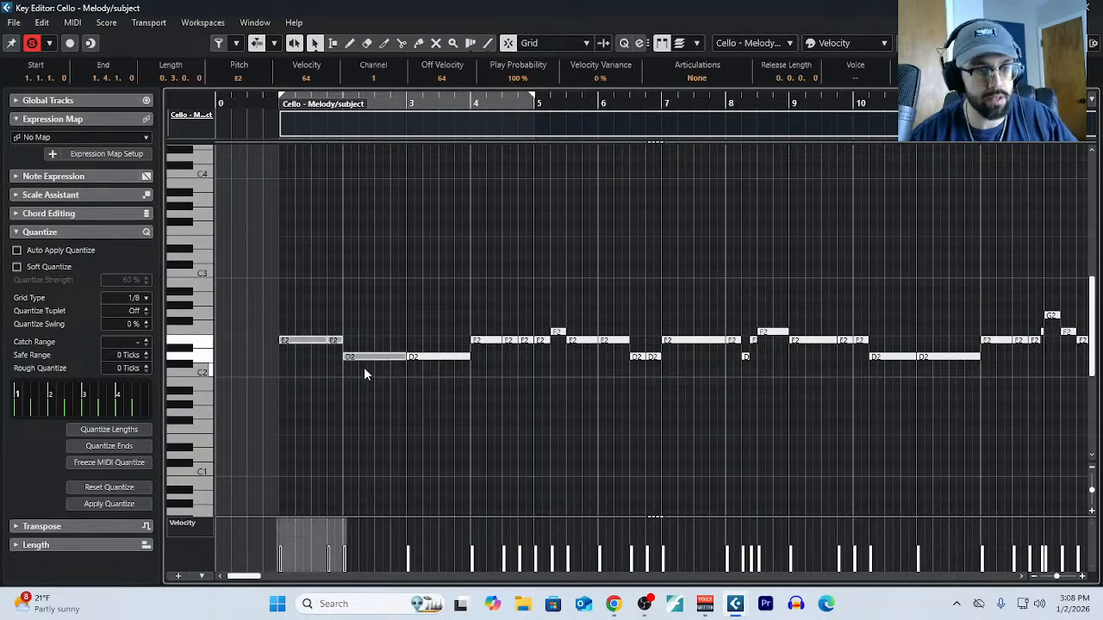
left_click(277, 102)
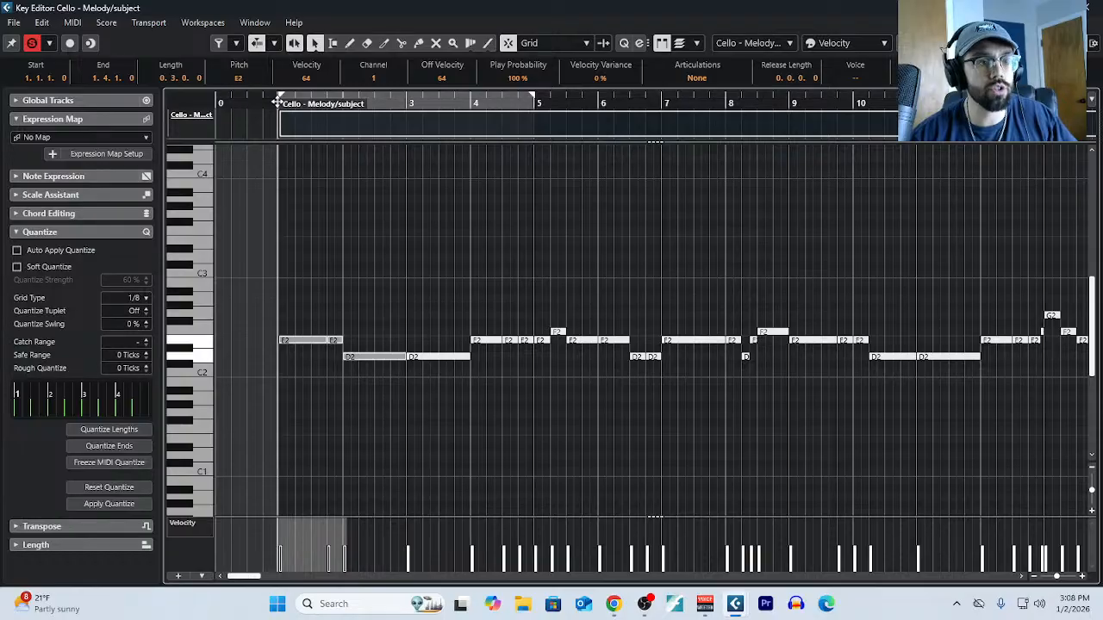
key("ctrl+v")
key("shift+Up")
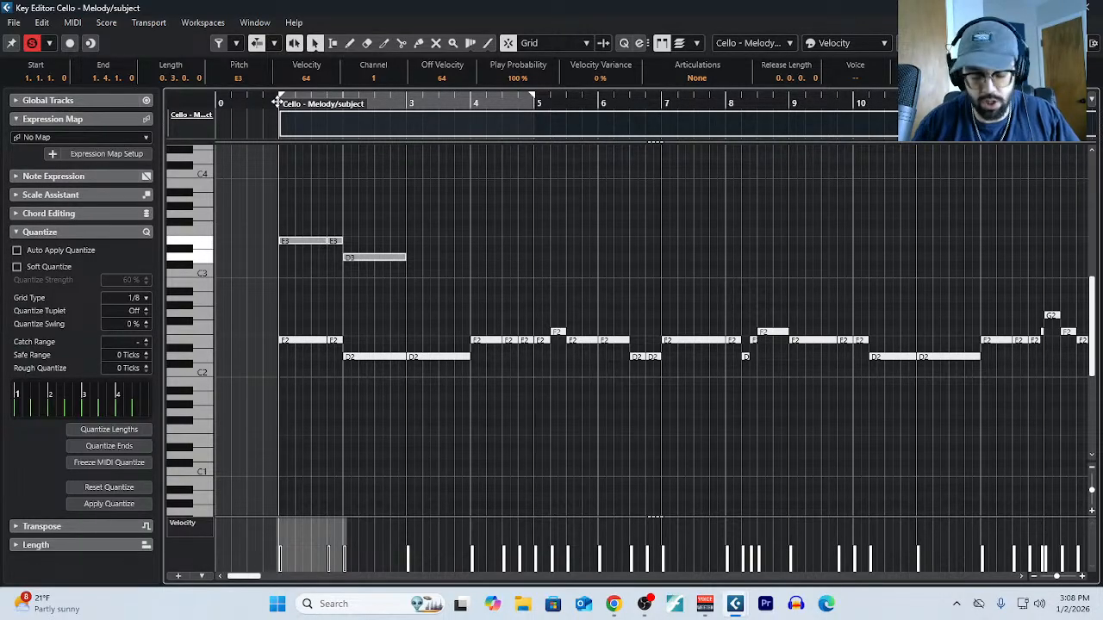
key("space")
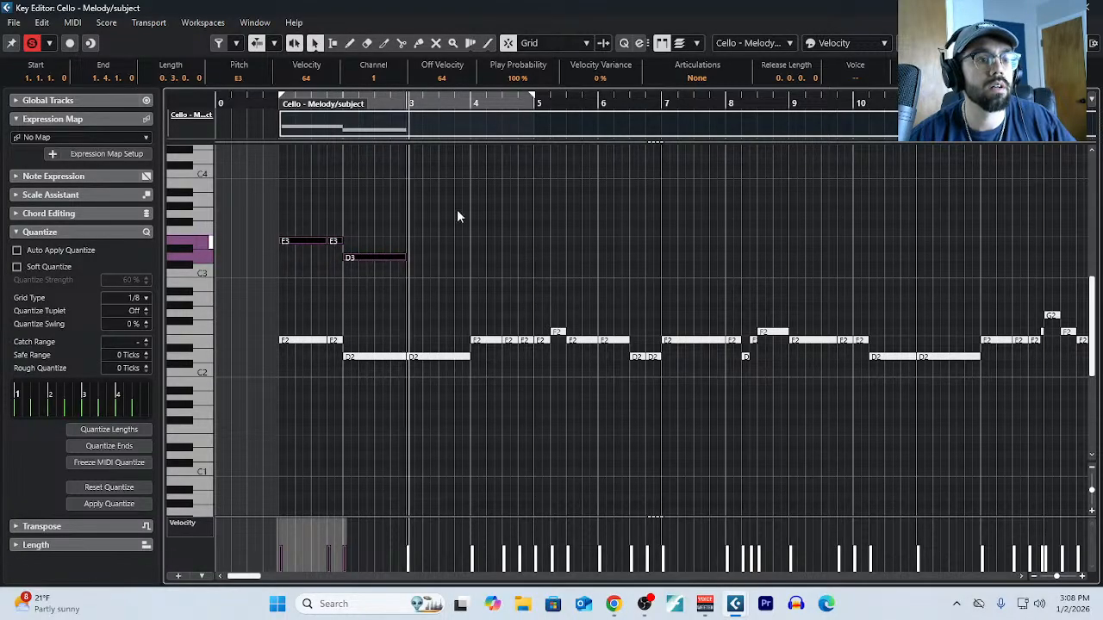
Repeat the unmuted E3, E3, D3 phrase at bar 3, discarding the copy pasted in the lower octave.
key("ctrl+v")
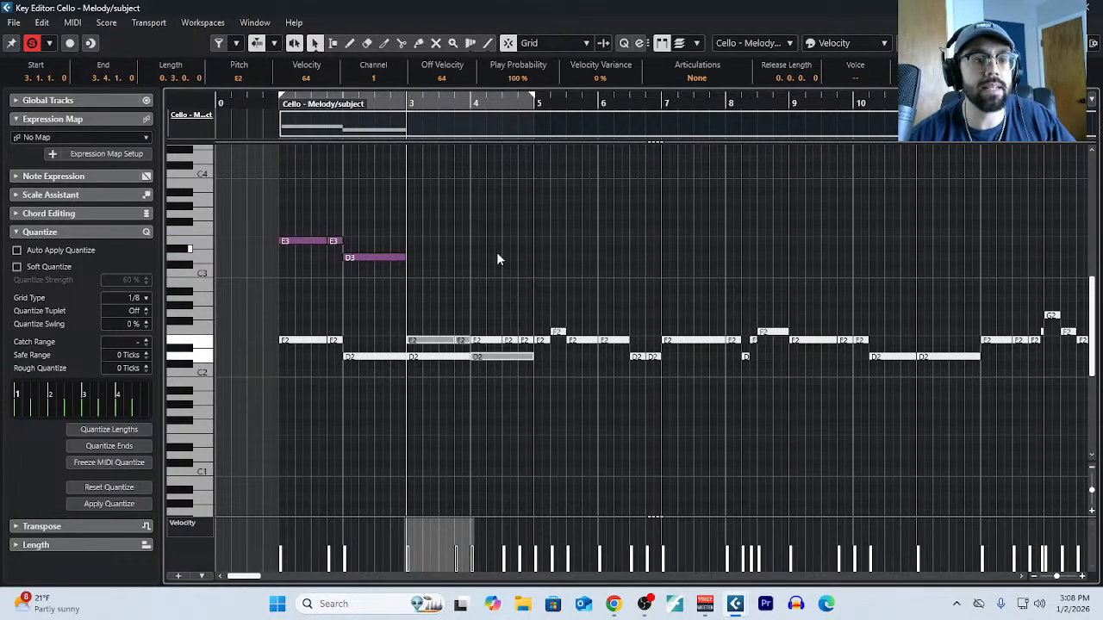
key("ctrl+z")
left_click_drag(298, 211, 465, 301)
key("ctrl+c")
key("ctrl+v")
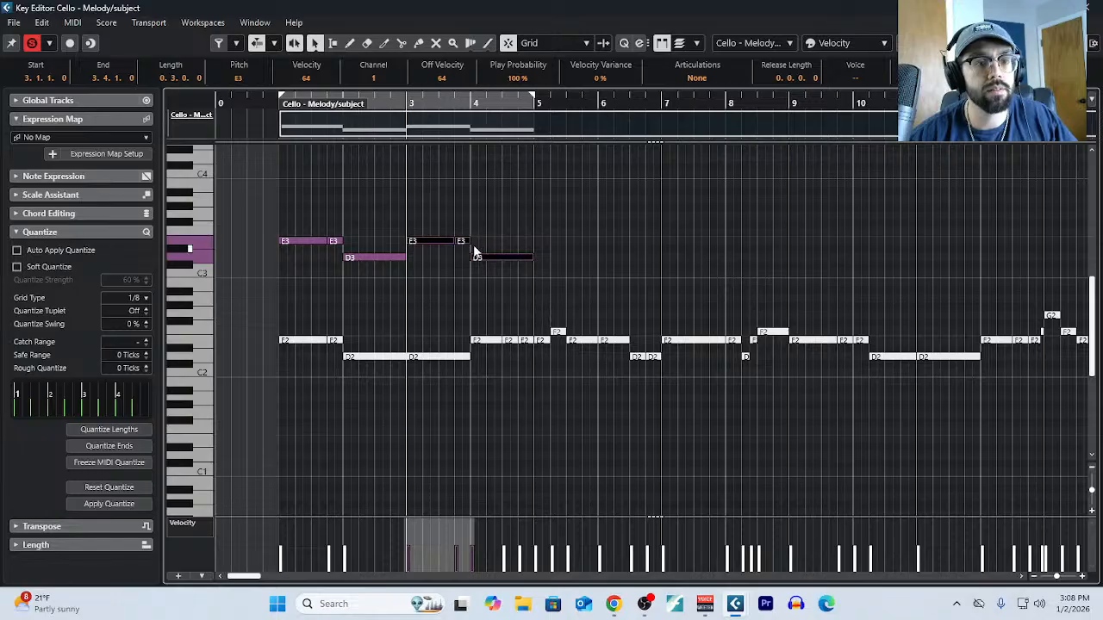
Play the raised phrase and its repeat from bar 1.
key("space")
key("space")
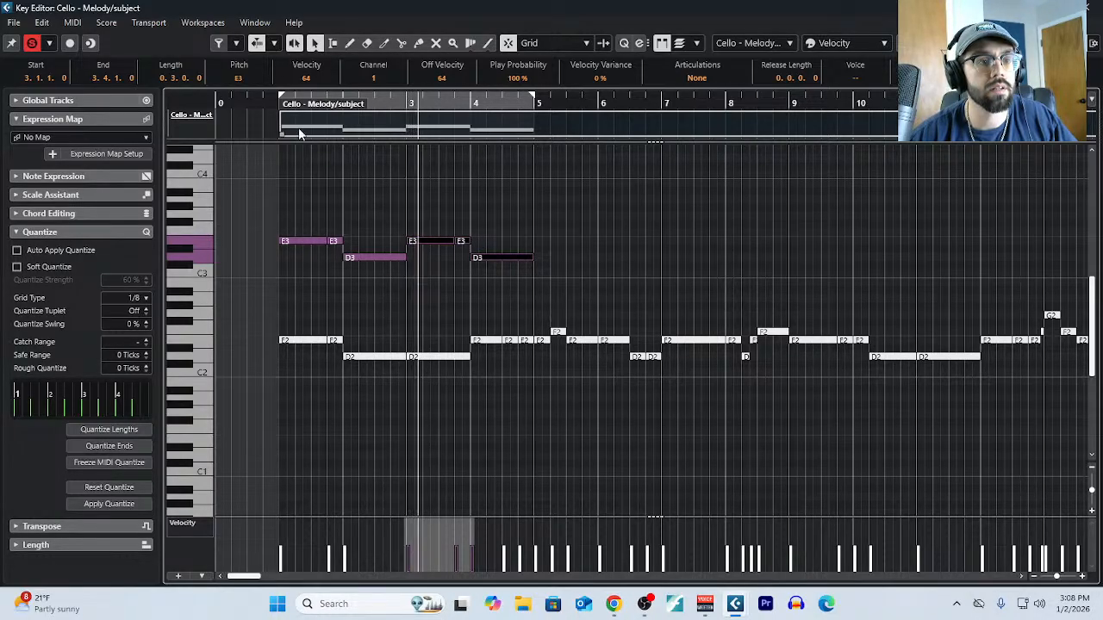
left_click(278, 99)
key("space")
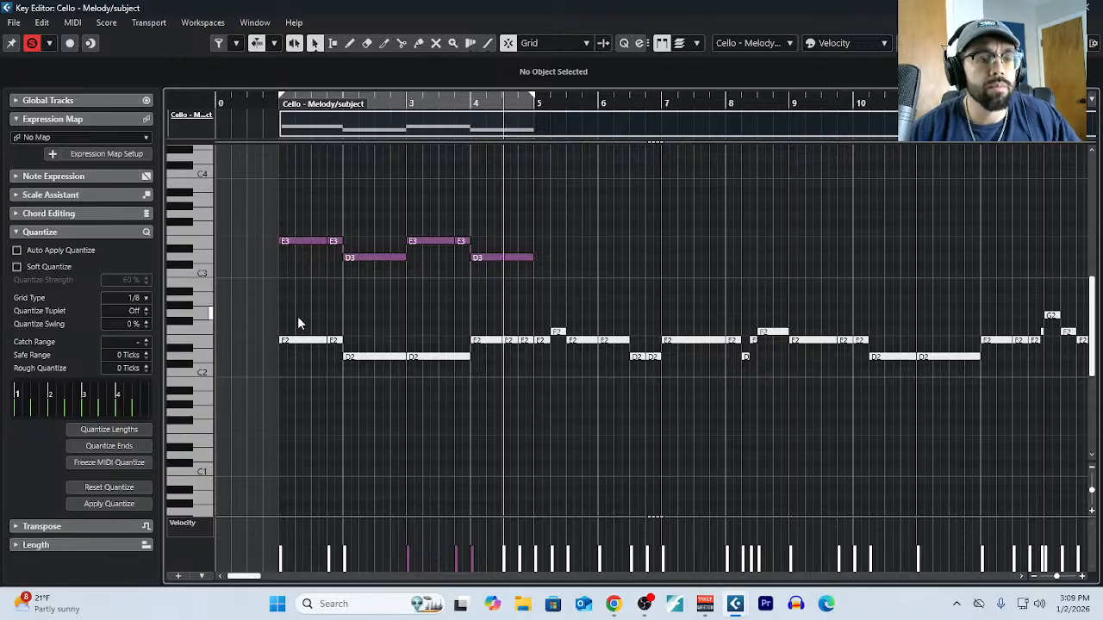
Unmute the original E2, E2, D2 phrase at bar 1 and delete the octave-up repeat in bars 3–4.
left_click_drag(297, 316, 370, 365)
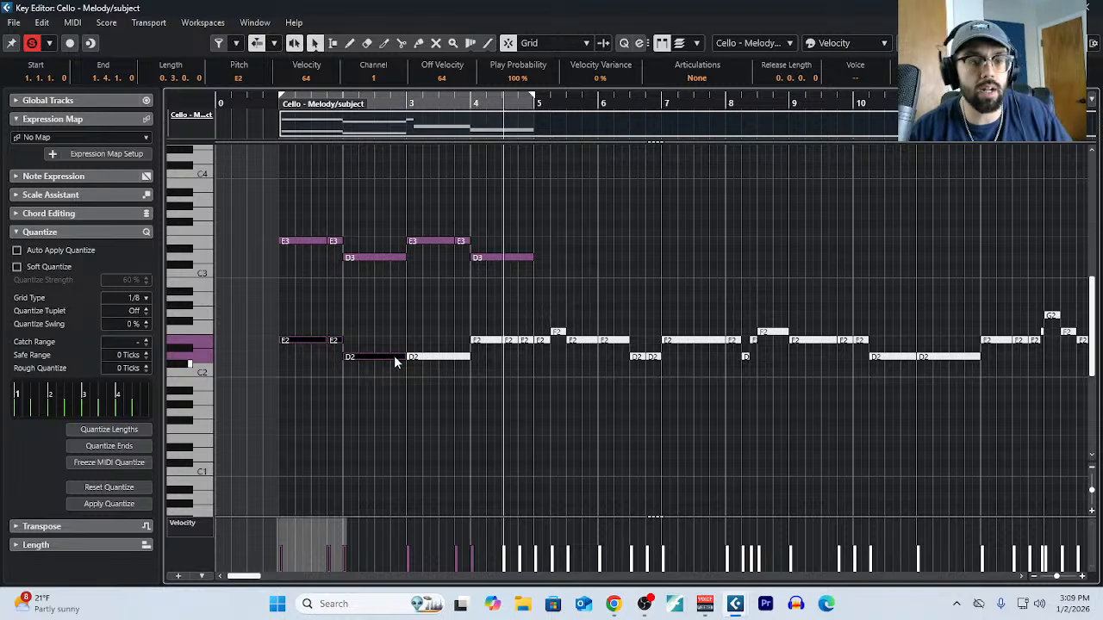
left_click_drag(430, 231, 521, 272)
key("Delete")
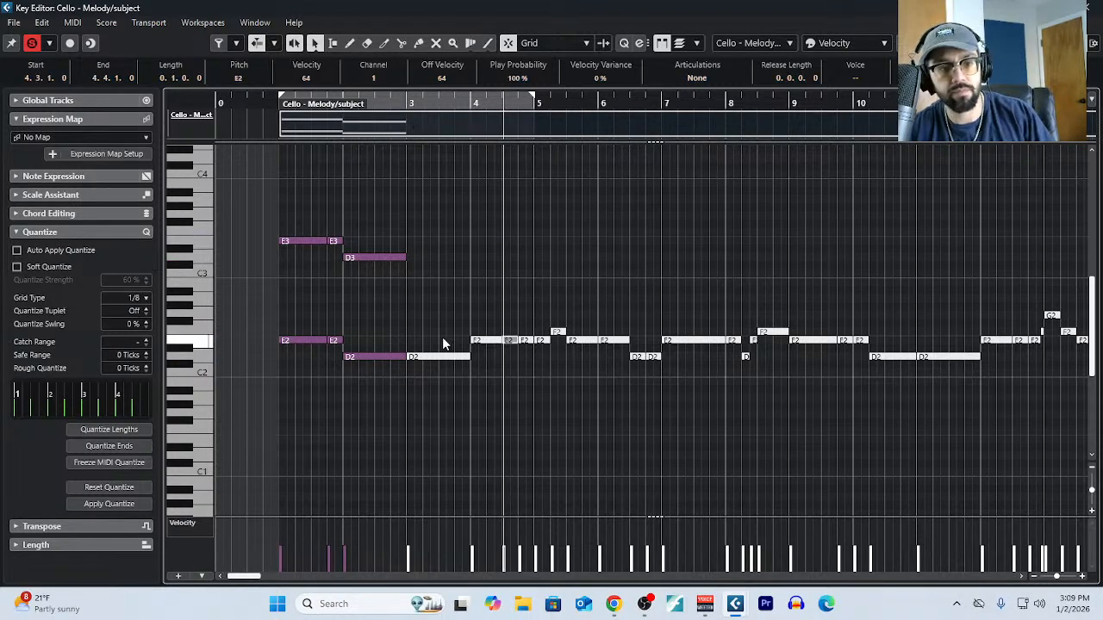
Duplicate the bars 3–4 phrase one octave higher as unmuted notes, and paste the opening E3, E3, D3 phrase at bar 5.
left_click_drag(432, 315, 524, 403)
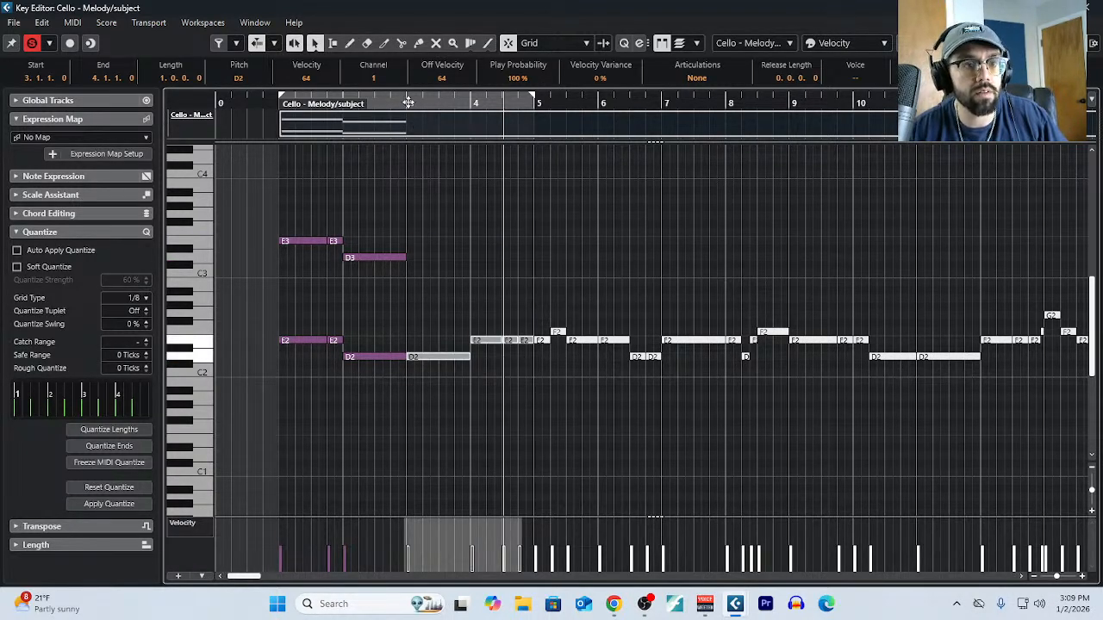
key("ctrl+z")
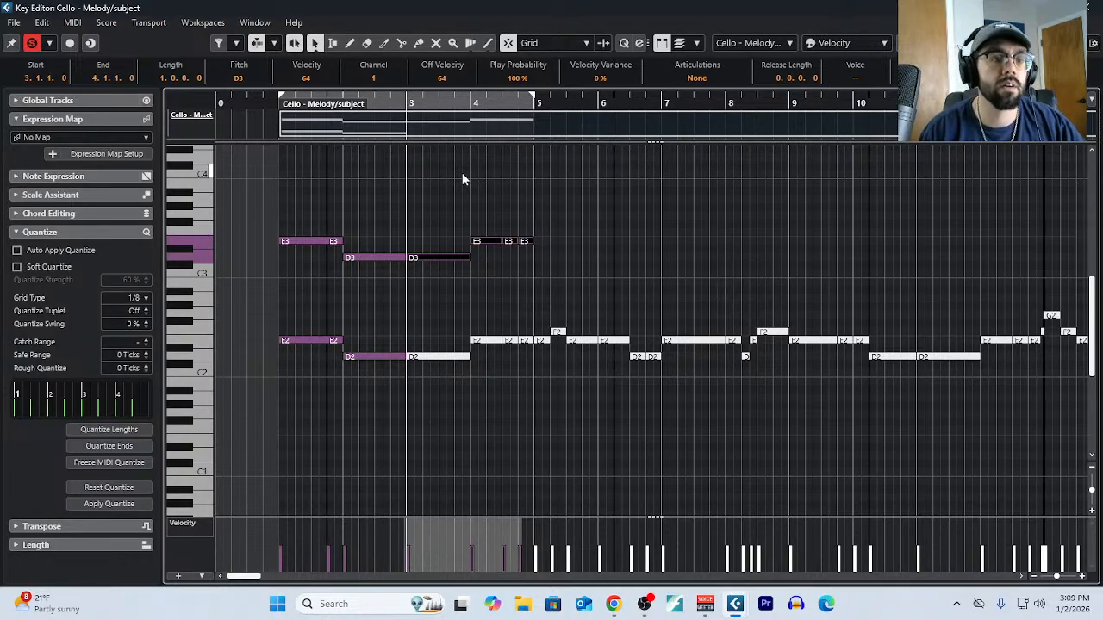
left_click_drag(276, 216, 381, 274)
left_click(539, 103)
key("ctrl+v")
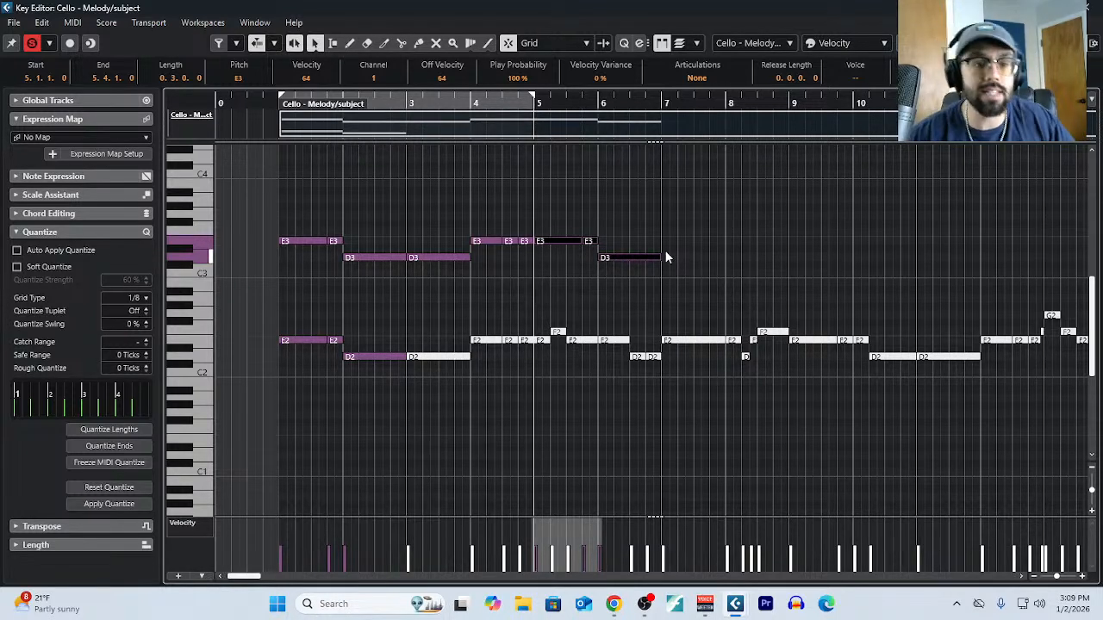
left_click(528, 267)
Switch the note colour scheme from velocity to Voice.
left_click_drag(288, 207, 374, 277)
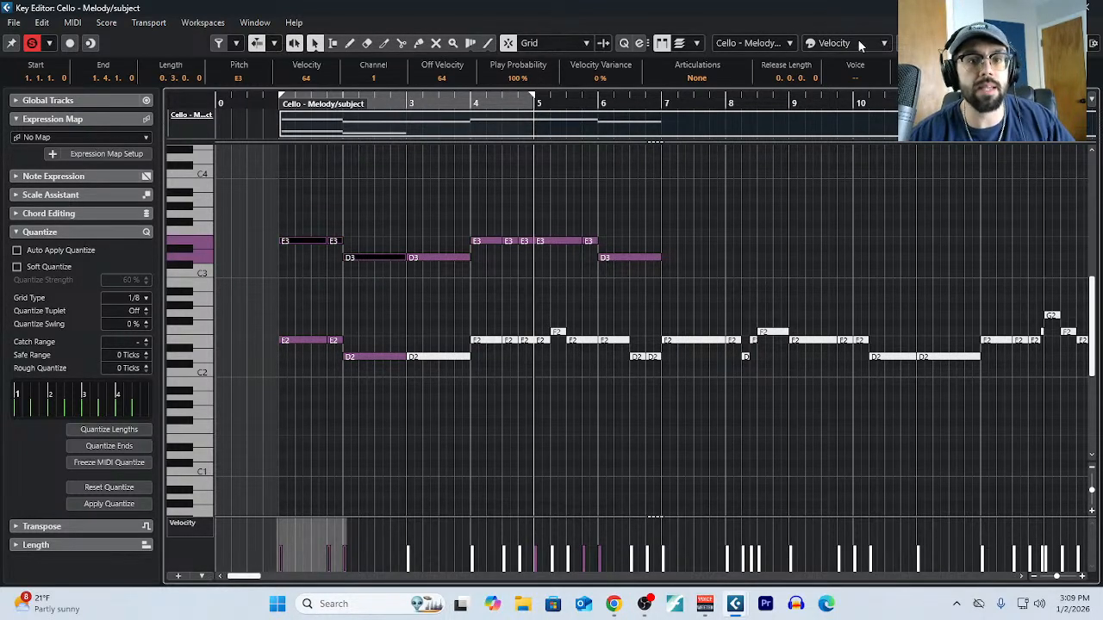
left_click(853, 79)
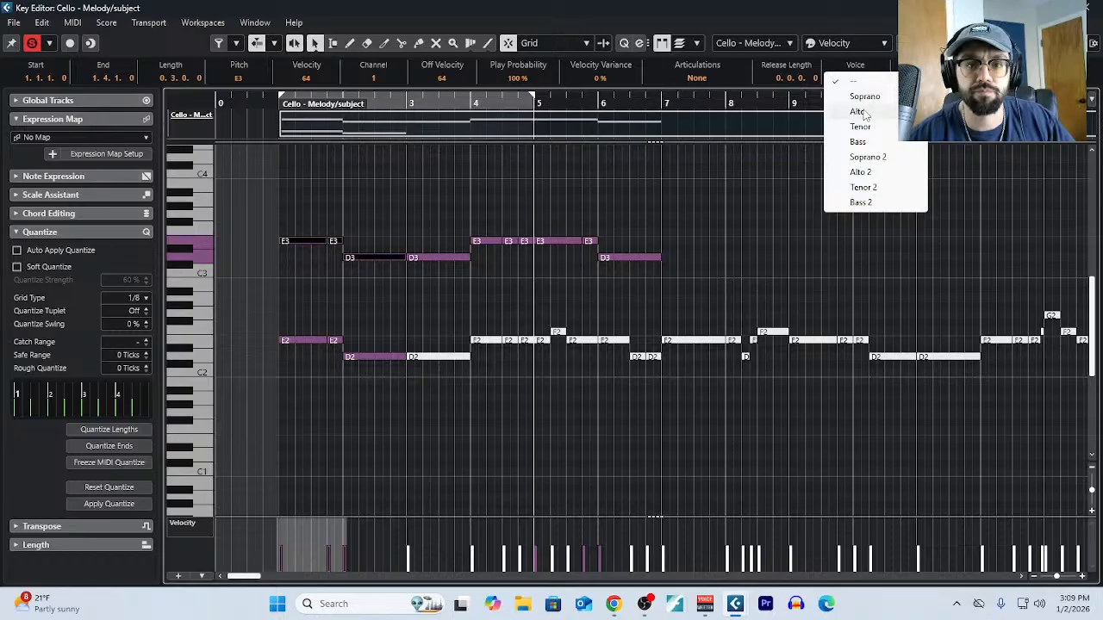
left_click(857, 48)
left_click(864, 154)
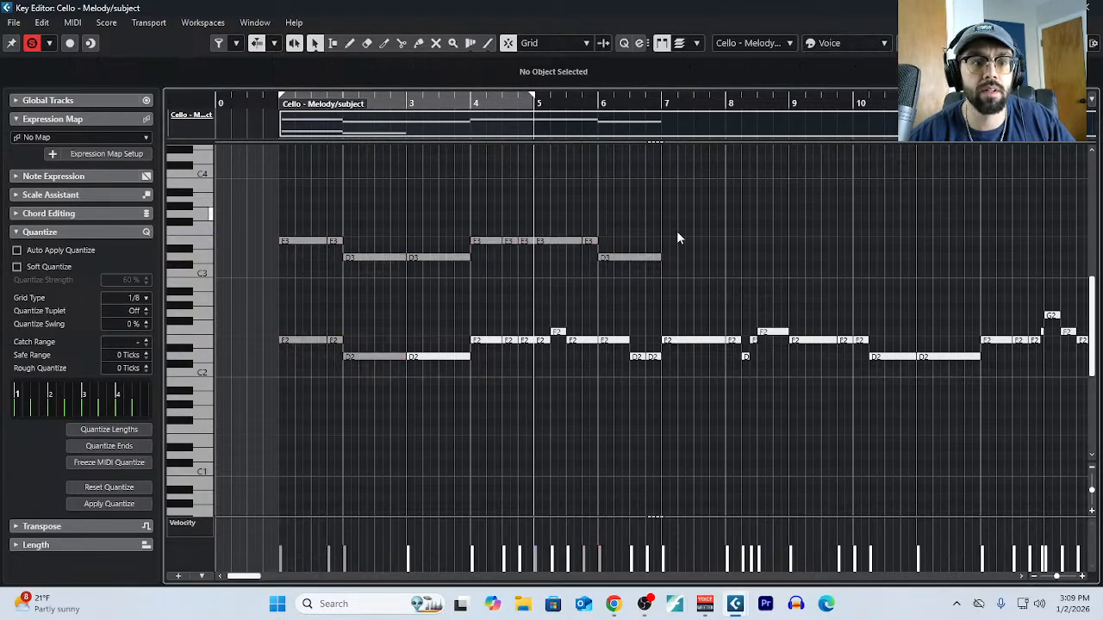
Assign the upper opening phrase to the Soprano 2 voice and the upper phrase starting at bar 3 to Tenor 2.
left_click_drag(279, 207, 392, 273)
left_click(850, 81)
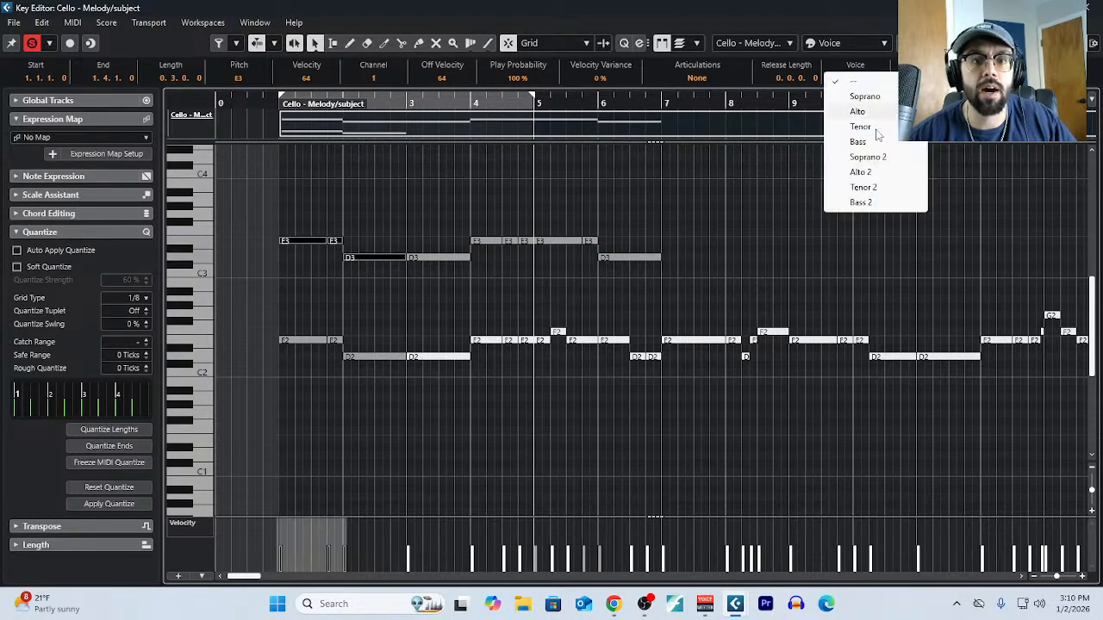
left_click(882, 157)
left_click_drag(444, 217, 511, 286)
left_click(851, 79)
left_click(877, 185)
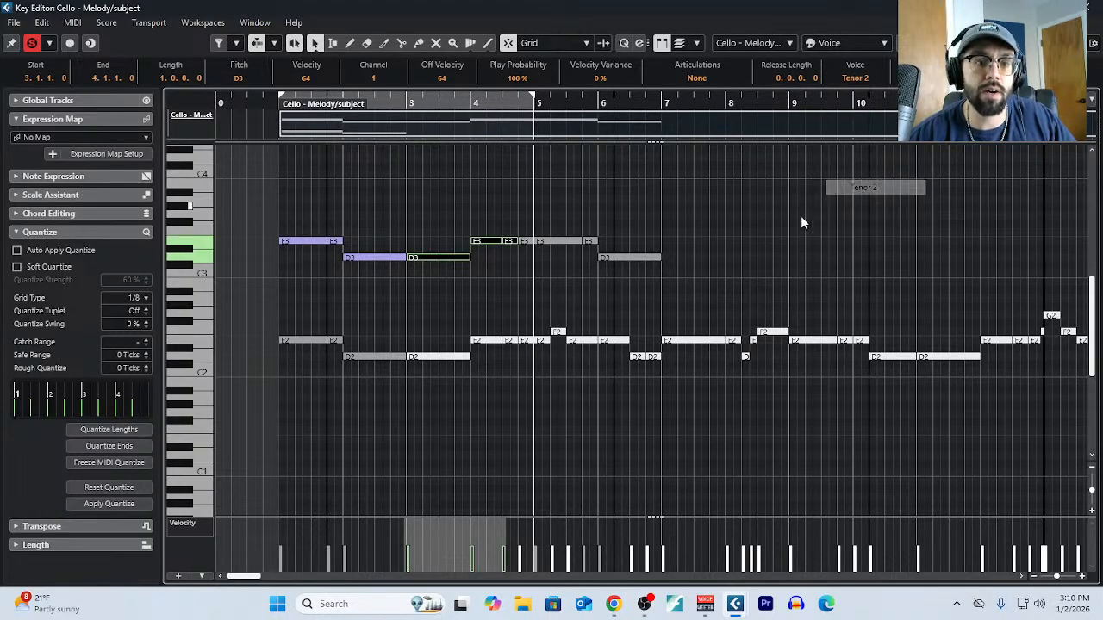
Assign the upper phrase in bars 5–6 to Soprano 2 and the last E3 of bar 4 to Tenor 2.
left_click_drag(553, 210, 633, 259)
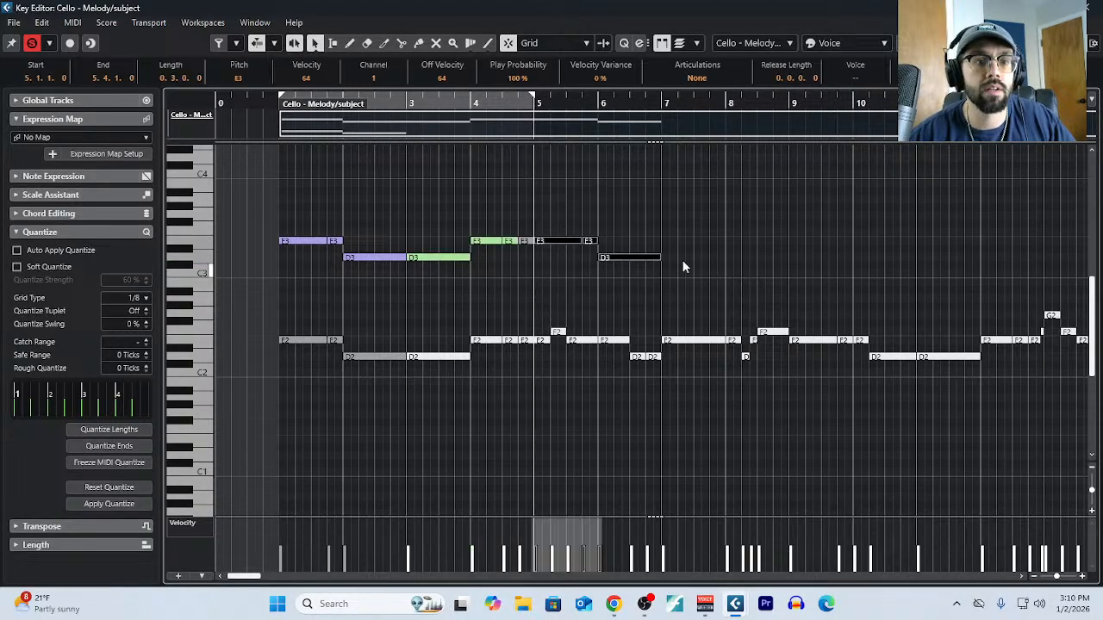
left_click(831, 80)
left_click(881, 159)
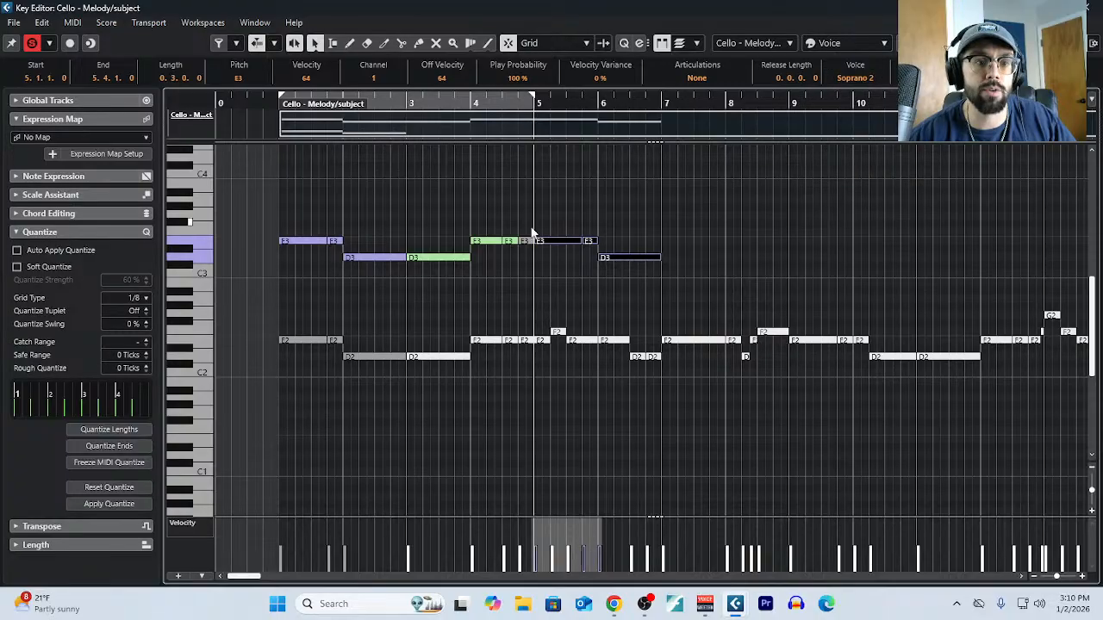
left_click_drag(531, 229, 527, 248)
left_click(853, 78)
left_click(853, 79)
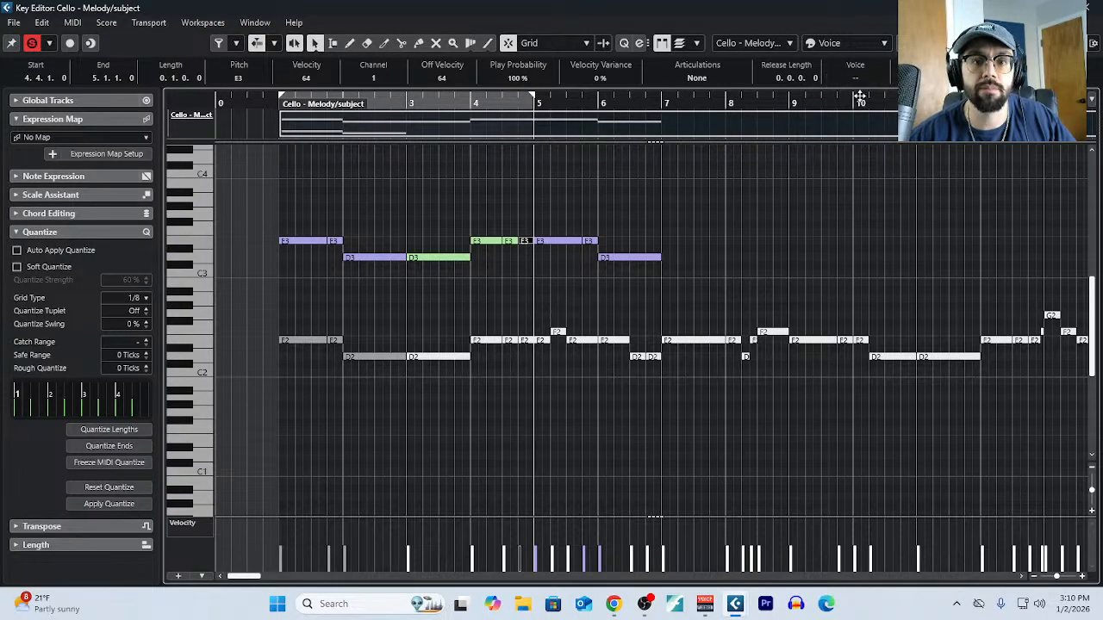
left_click(854, 78)
left_click(878, 187)
left_click(720, 235)
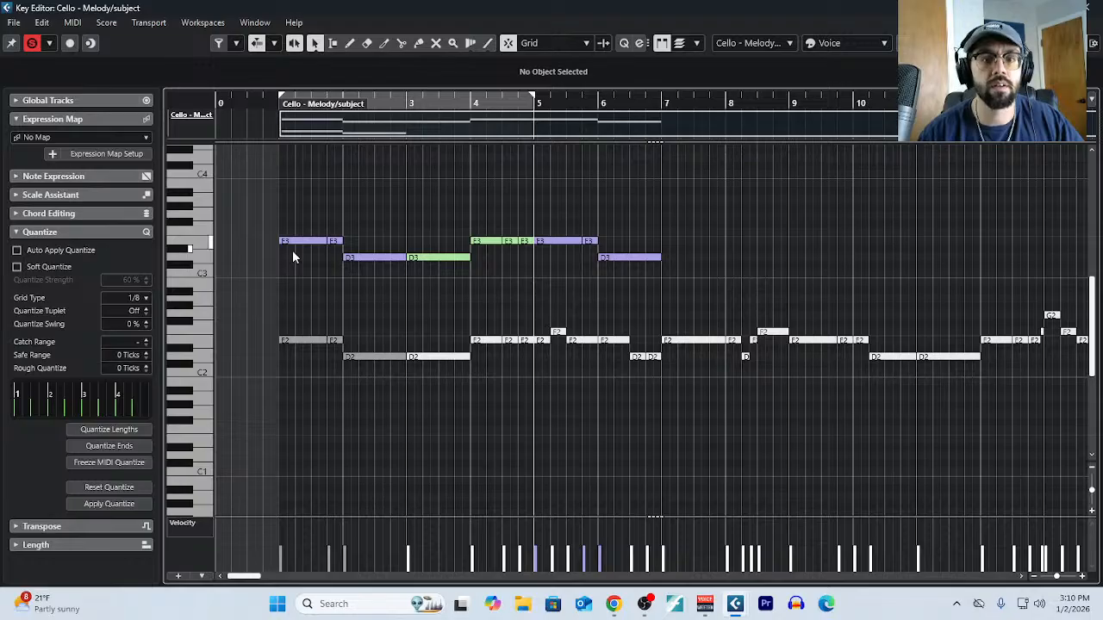
Duplicate the lower E2, D2, E2, F2, E2 phrase starting at bar 8 to bar 7, one octave higher as unmuted notes.
left_click_drag(734, 315, 827, 389)
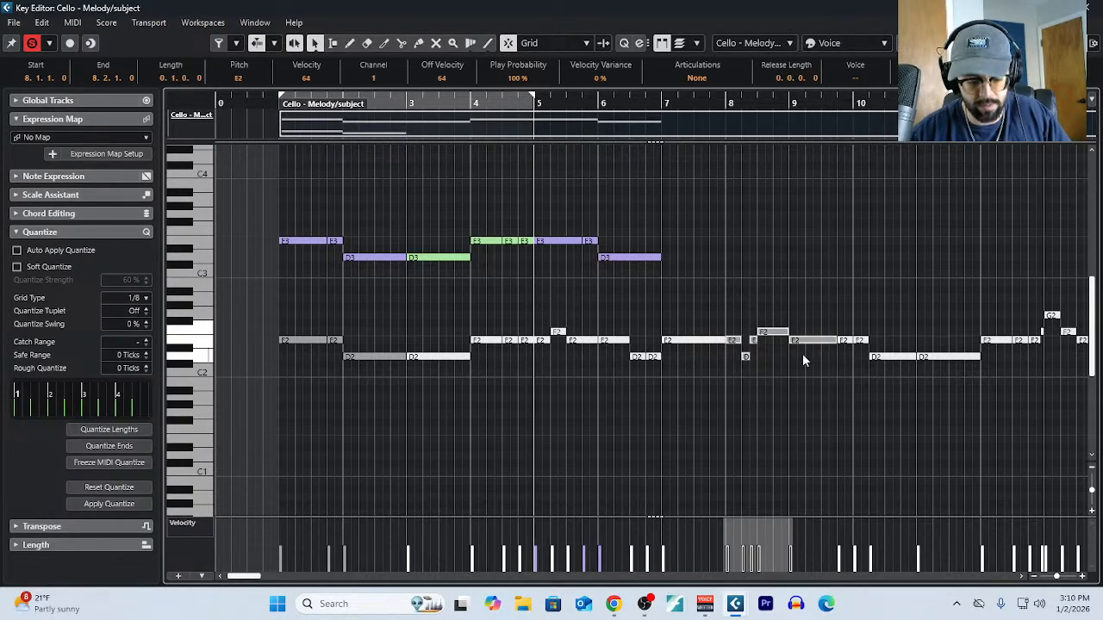
key("ctrl+v")
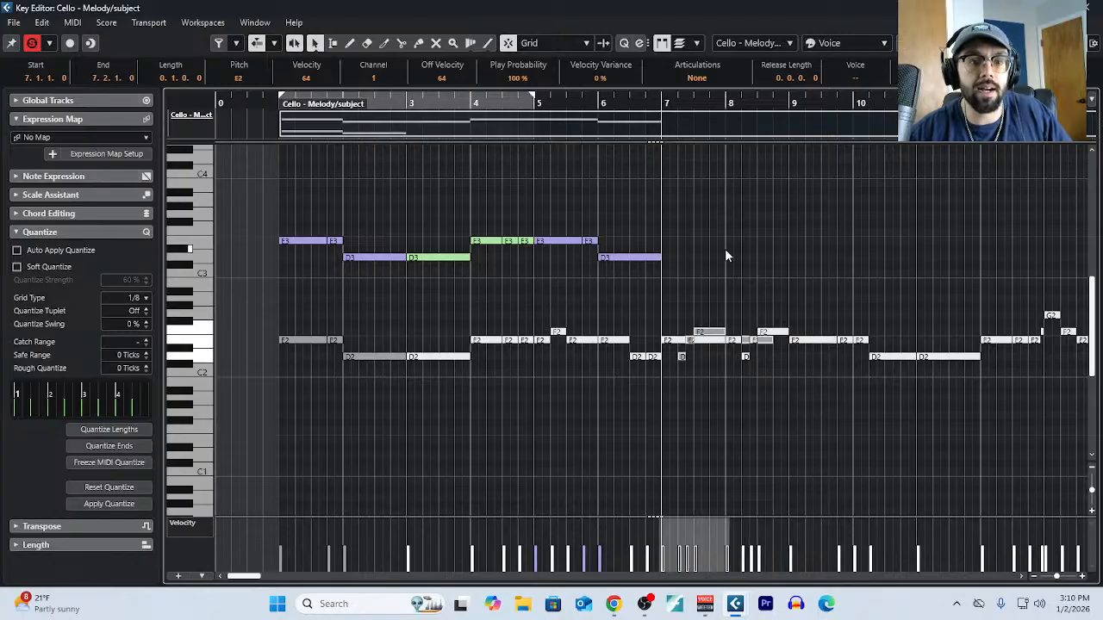
key("shift+Up")
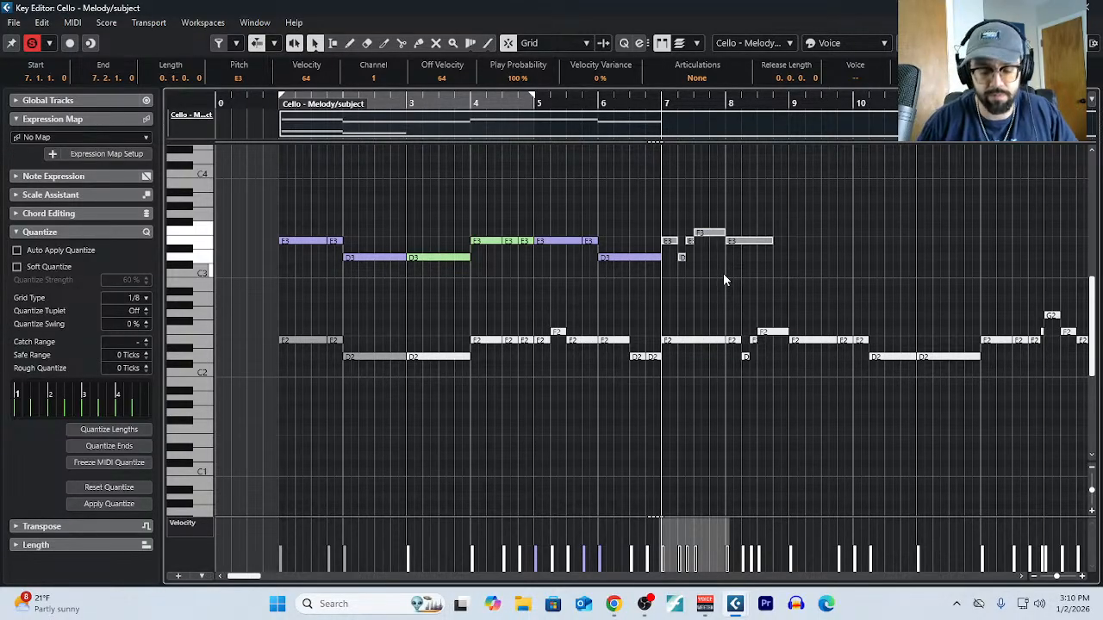
key("shift+u")
left_click(842, 366)
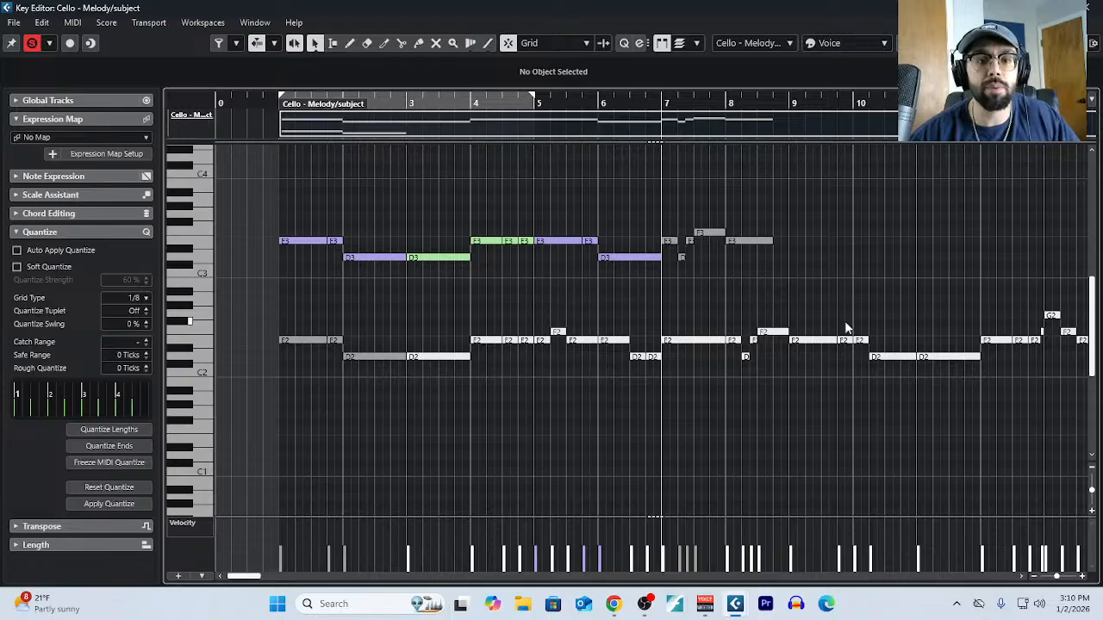
Extend the last upper E3 to the end of bar 8 and assign the upper phrase in bars 7–8 its own red-coloured voice.
left_click_drag(296, 185, 808, 276)
left_click(821, 269)
left_click_drag(771, 242, 788, 242)
left_click_drag(676, 213, 848, 283)
left_click(847, 78)
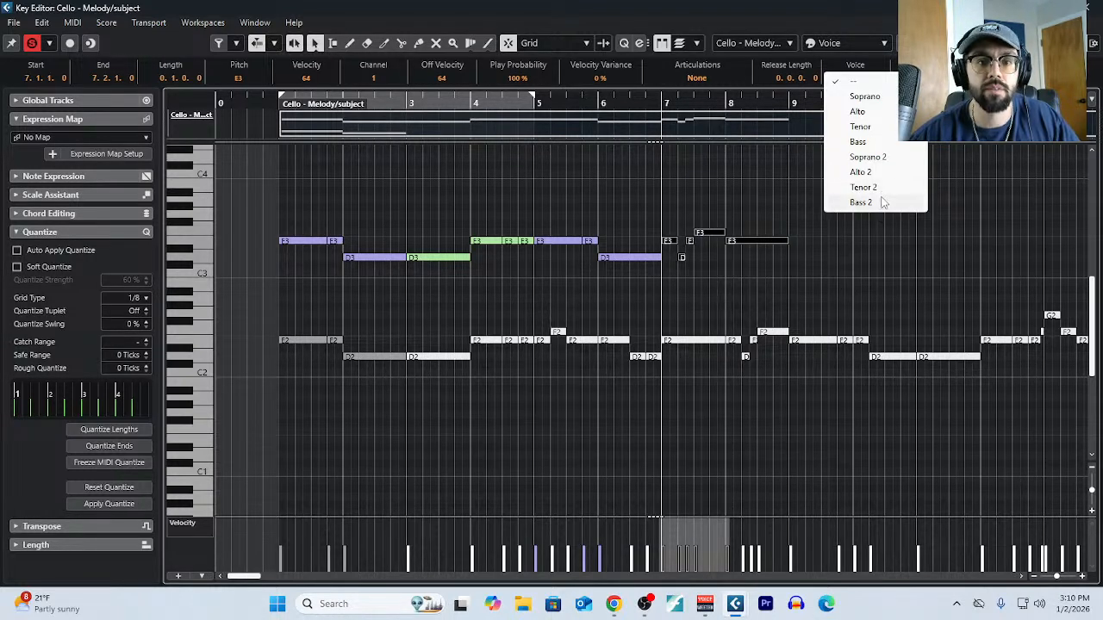
left_click(868, 187)
left_click(915, 228)
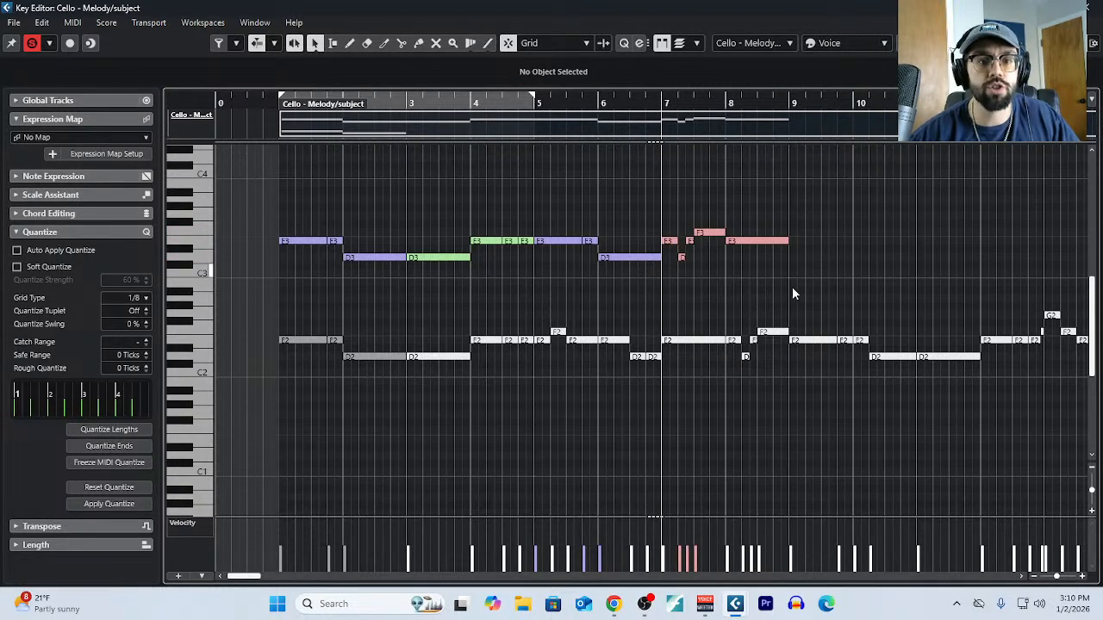
Split the long upper E3 in bar 8 at 8.4.1.0.
left_click_drag(734, 314, 846, 387)
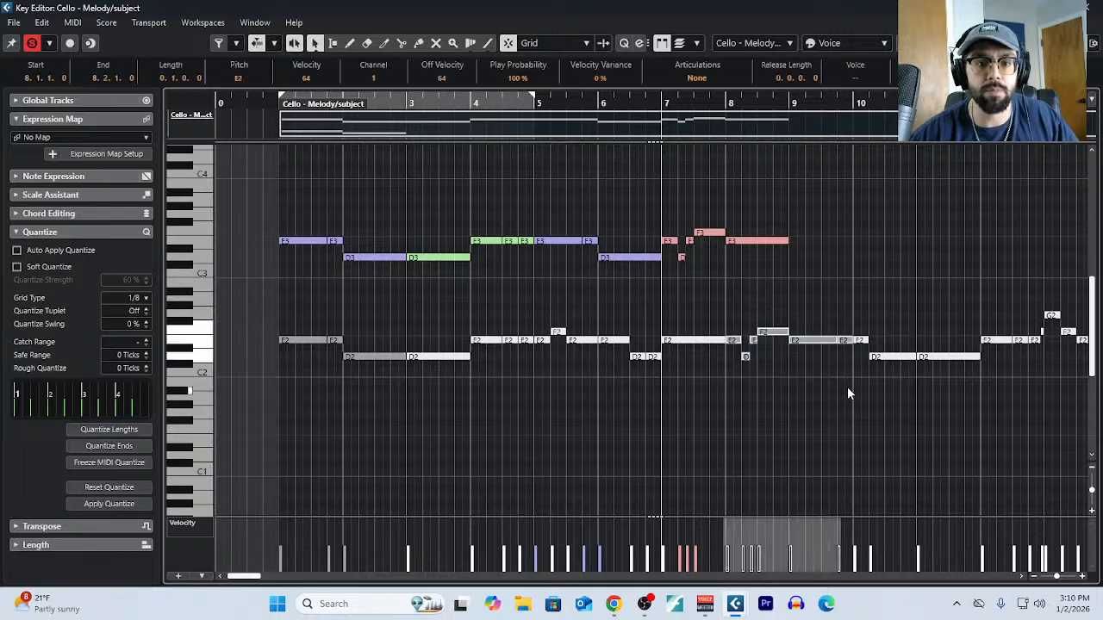
left_click(857, 304)
right_click(773, 259)
left_click(797, 270)
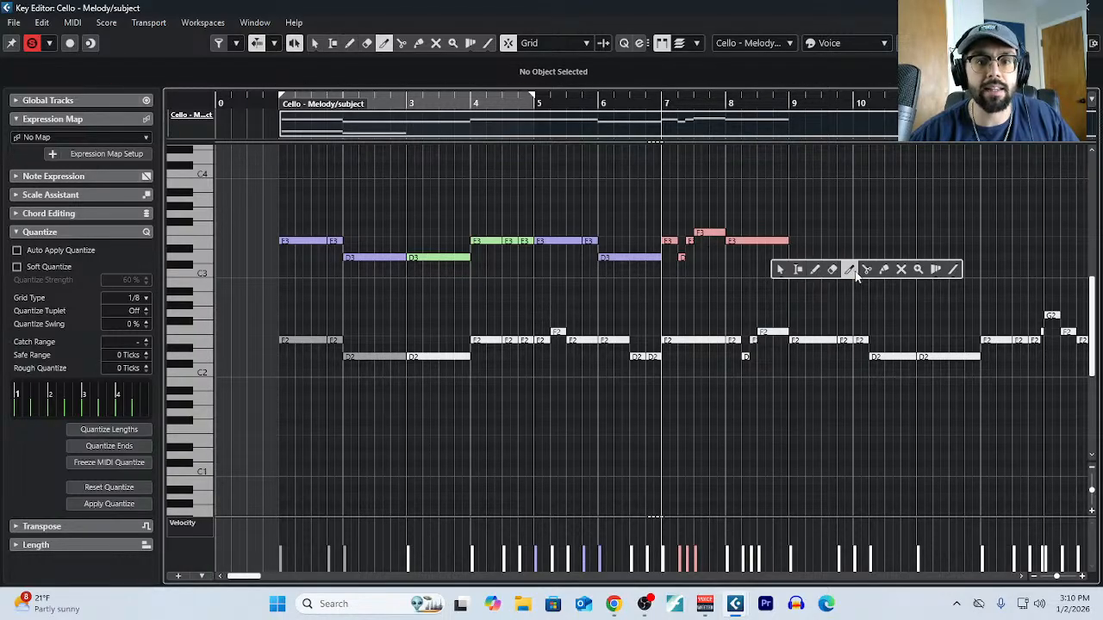
left_click(867, 269)
left_click(778, 244)
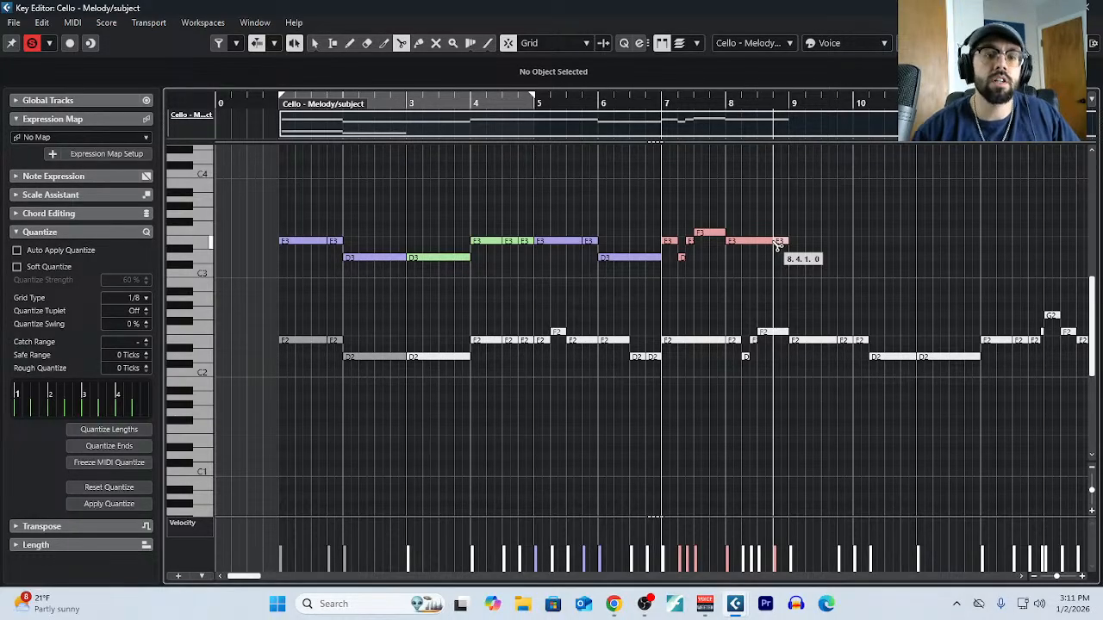
key("1")
Duplicate the eight-bar colour-coded upper melody to bar 9 and play it back from bar 1.
left_click_drag(274, 213, 809, 290)
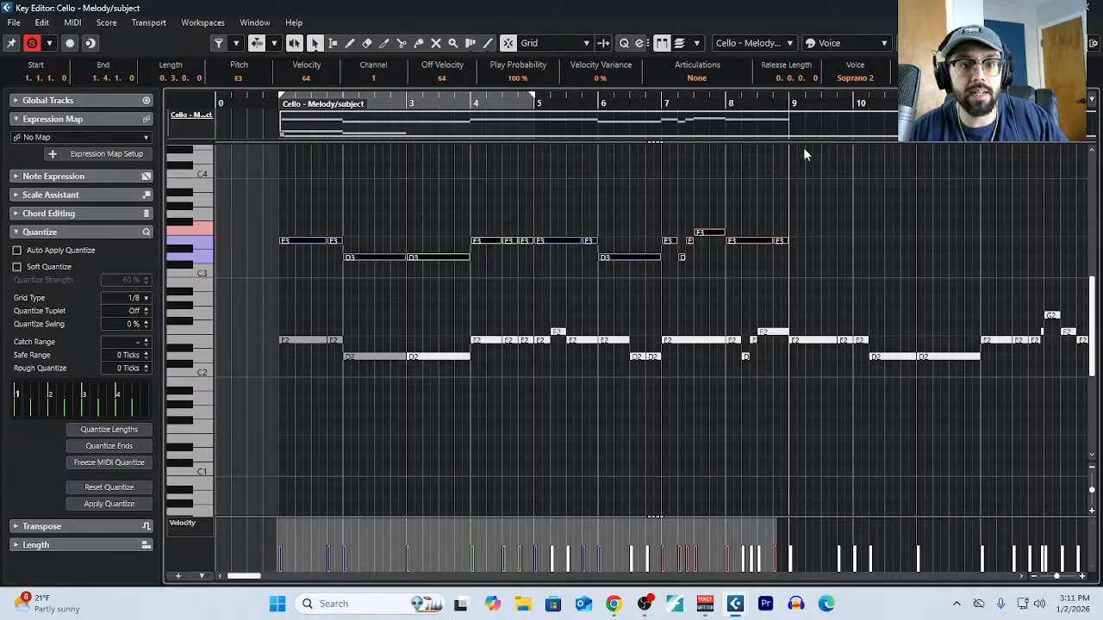
key("ctrl+v")
left_click(278, 102)
scroll(566, 329, "down", 1)
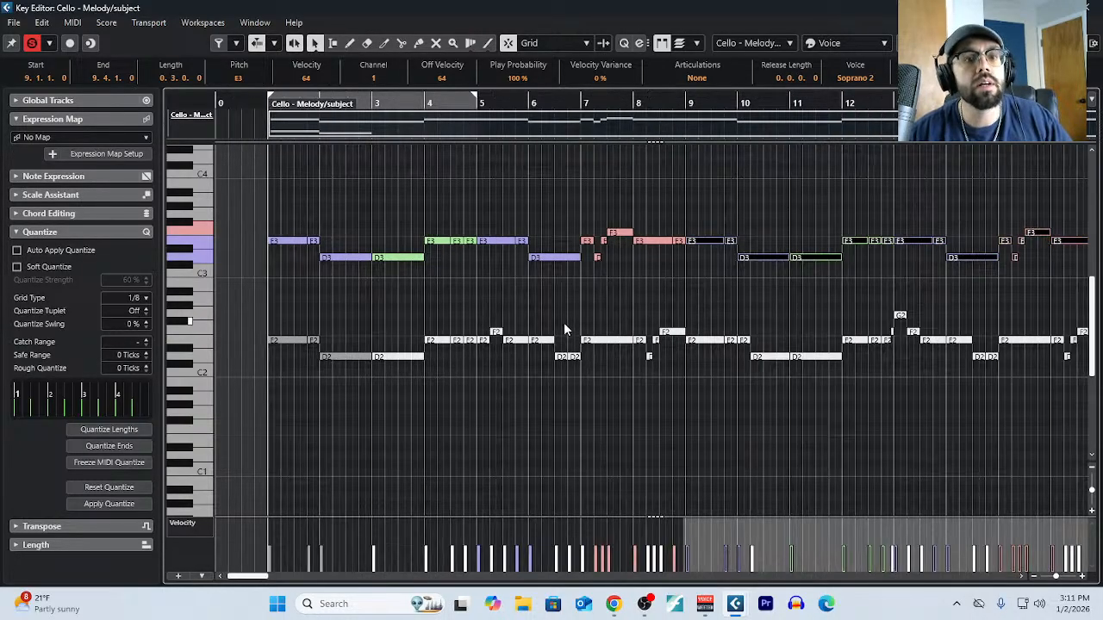
key("space")
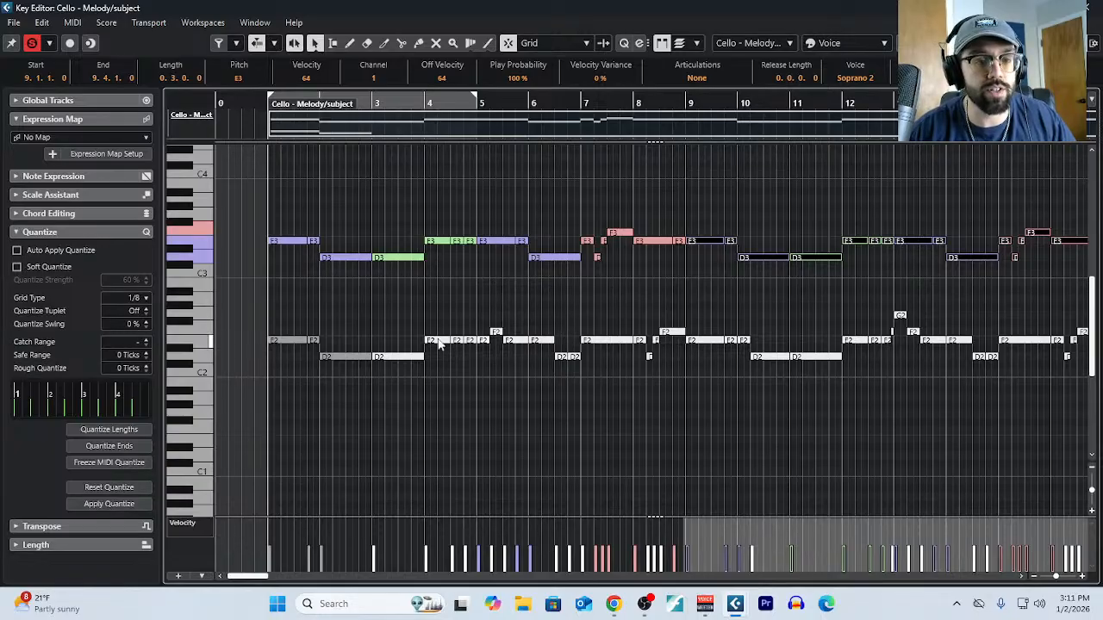
key("g")
key("g")
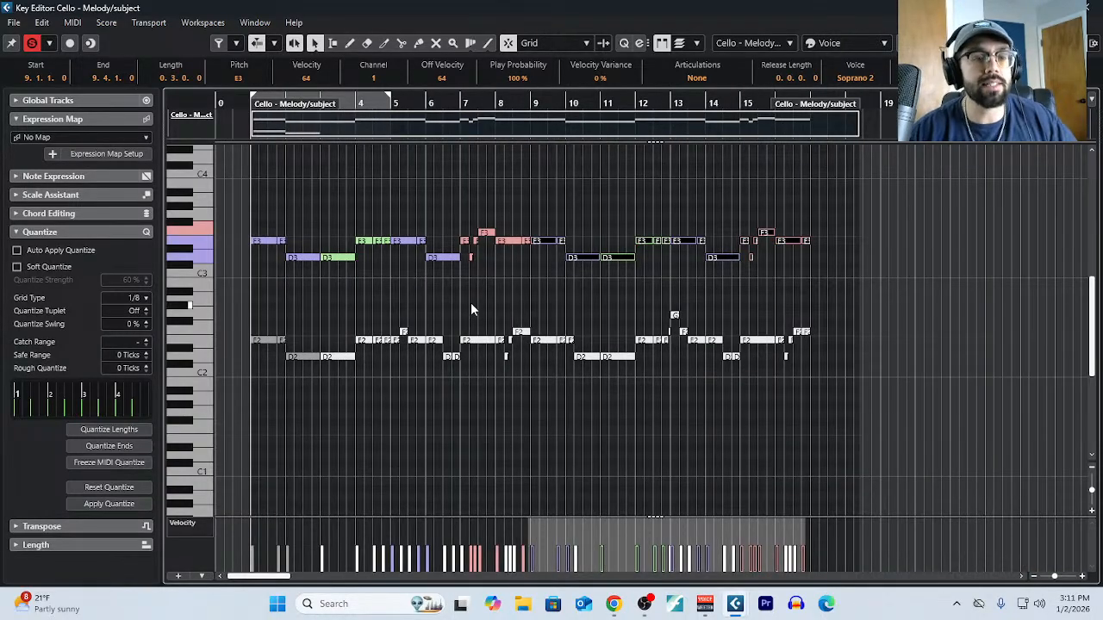
left_click(401, 286)
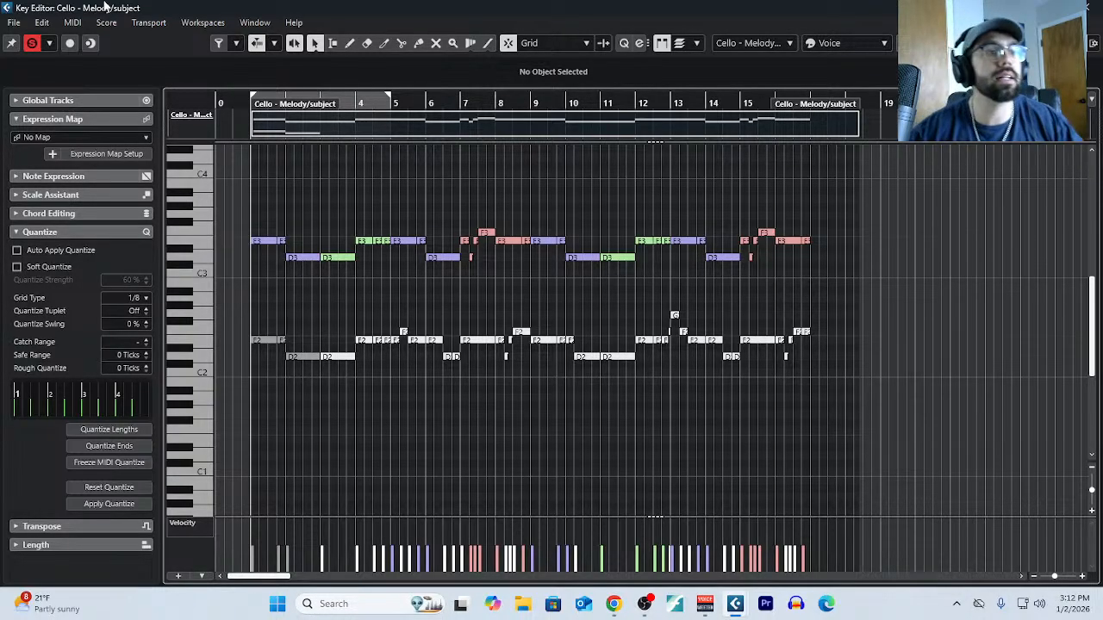
Close the Key Editor and open the project notepad with its text enlarged.
left_click(72, 23)
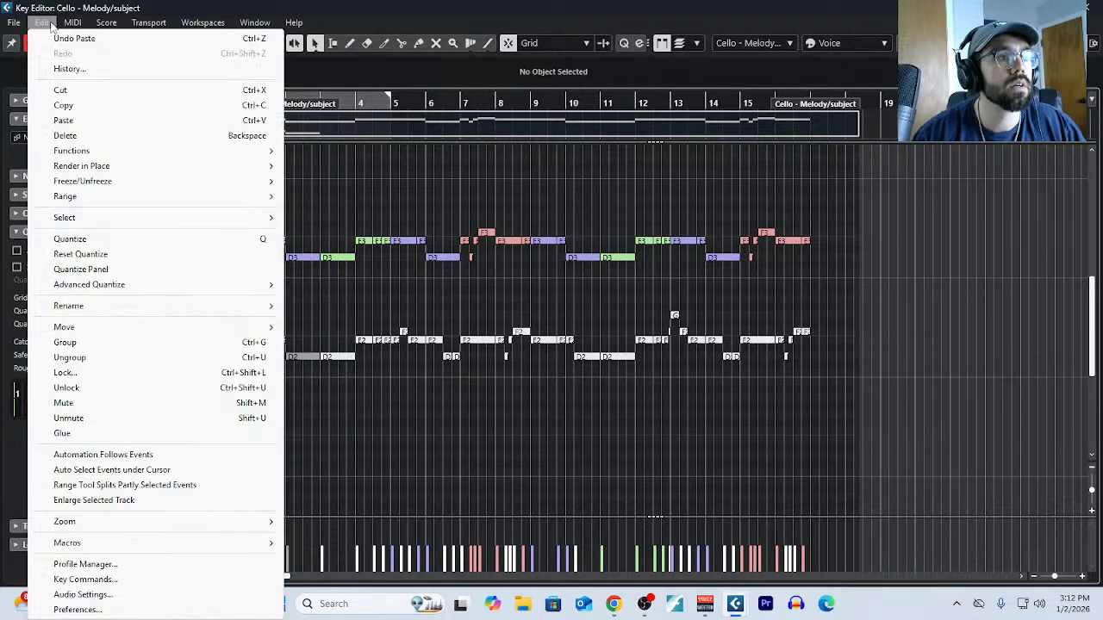
mouse_move(107, 22)
left_click(1088, 9)
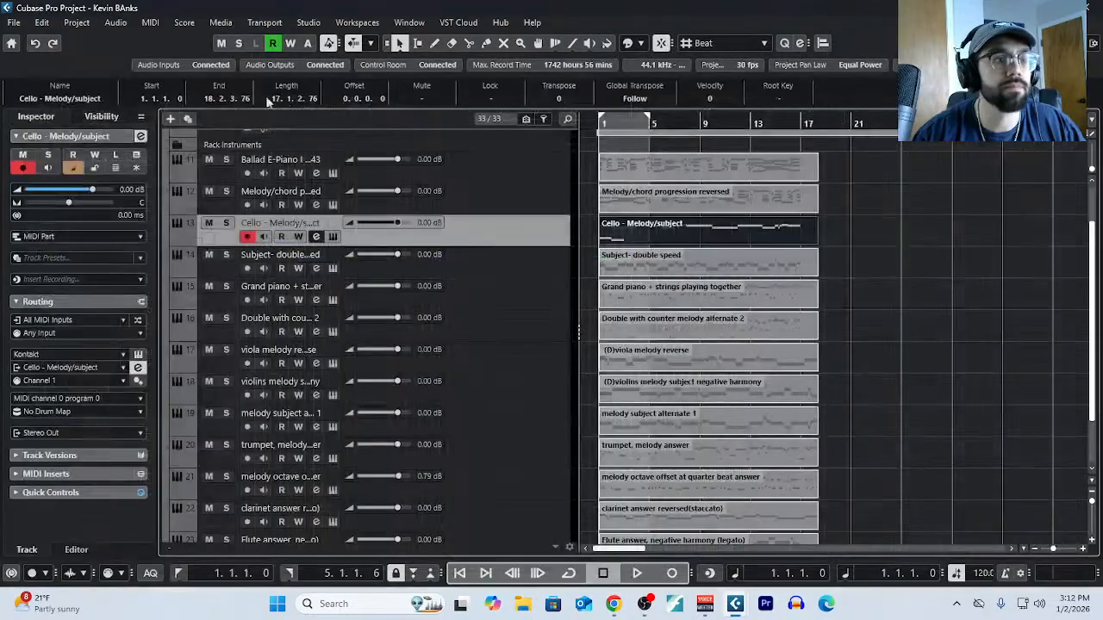
left_click(76, 22)
left_click(145, 369)
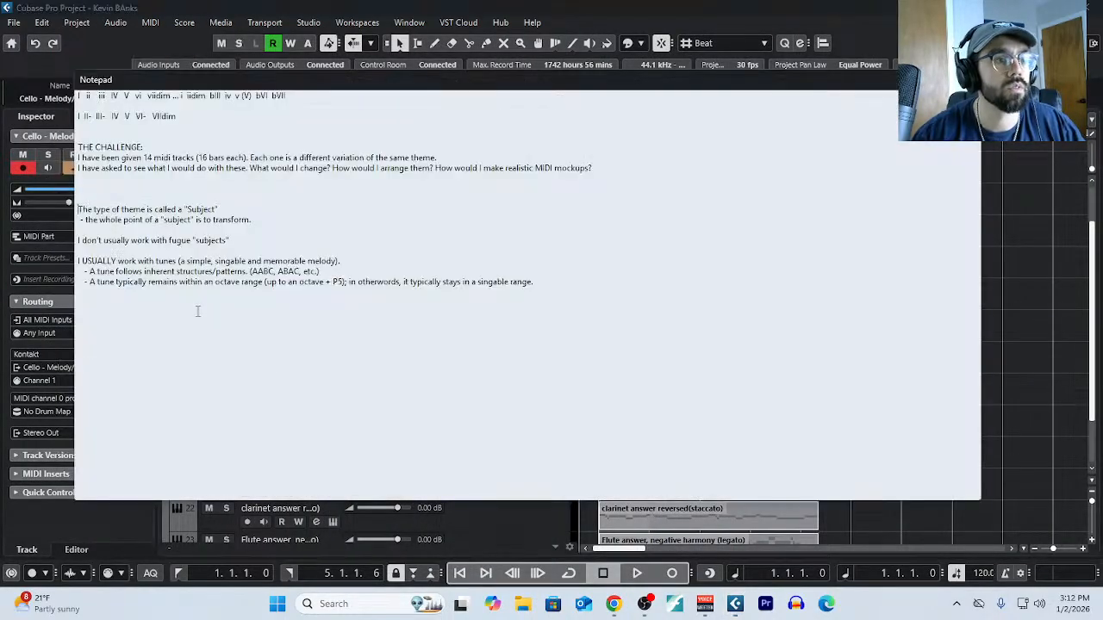
scroll(207, 314, "up", 6)
scroll(259, 324, "down", 3)
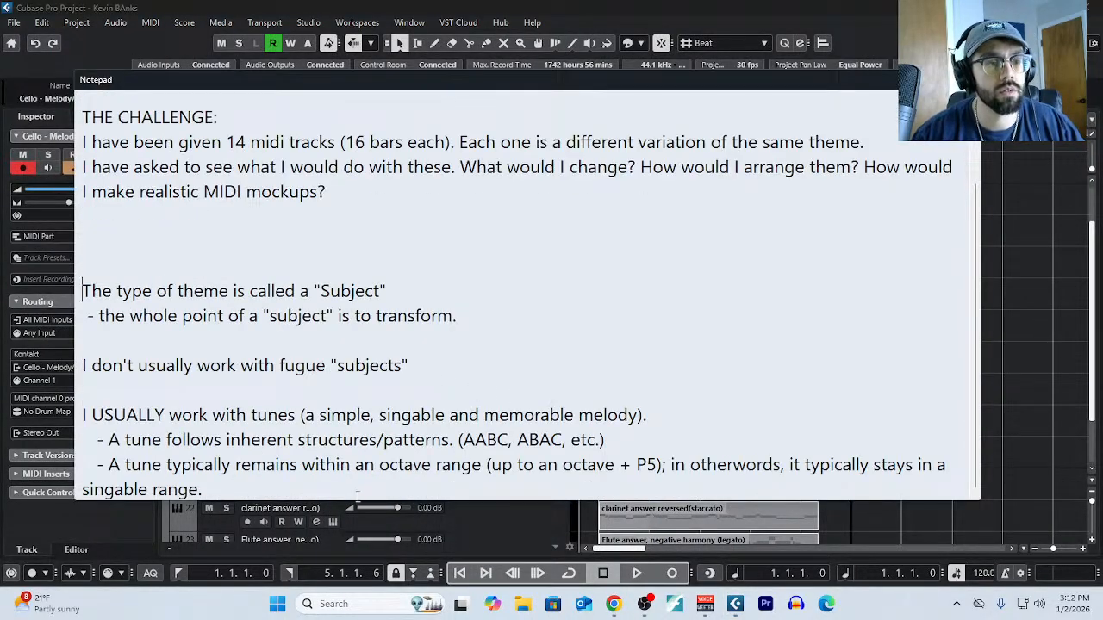
Add the question Why is your Melody not "Tune-ful"? several blank lines below the existing notes.
left_click(361, 497)
key("Return")
key("Return")
key("Return")
key("Return")
key("Return")
key("Return")
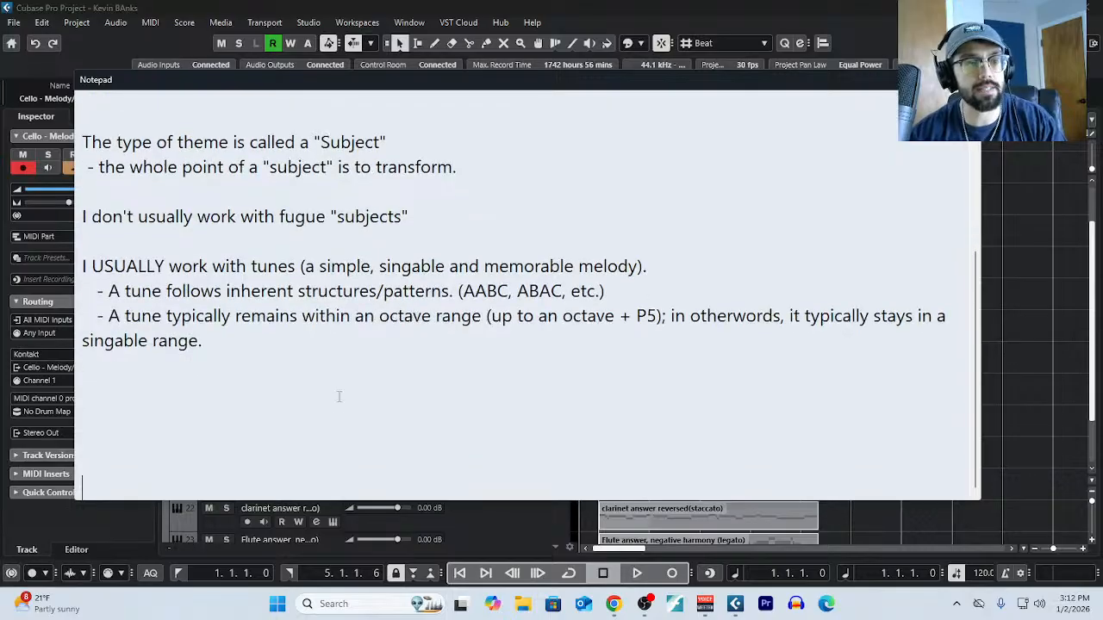
key("Return")
key("Return")
key("Return")
key("Return")
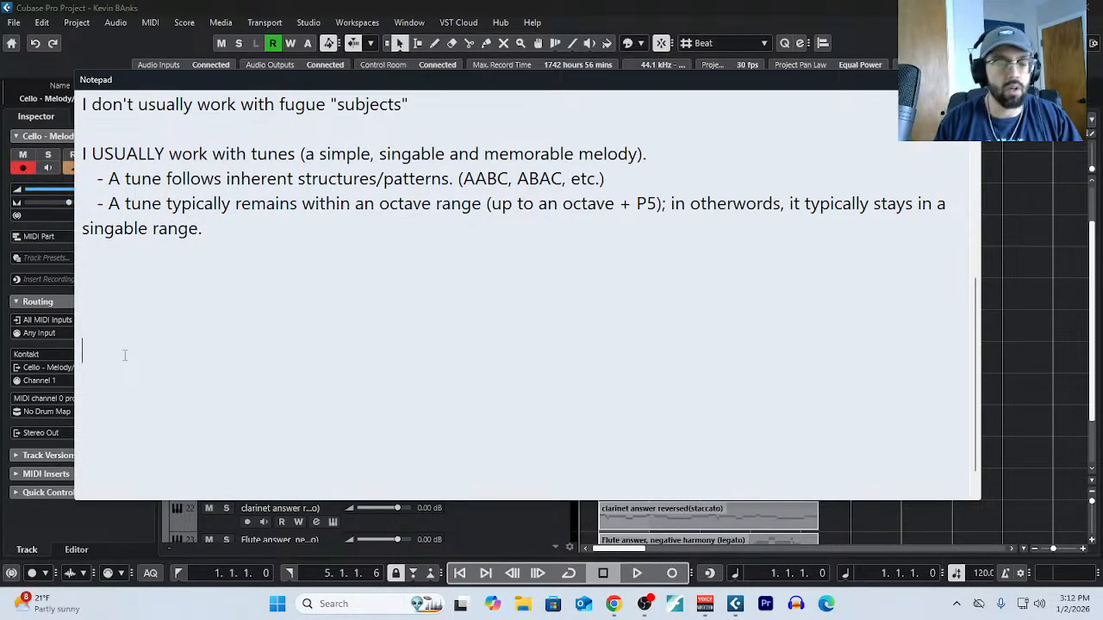
type("wh")
key("BackSpace")
key("BackSpace")
type("Why is ")
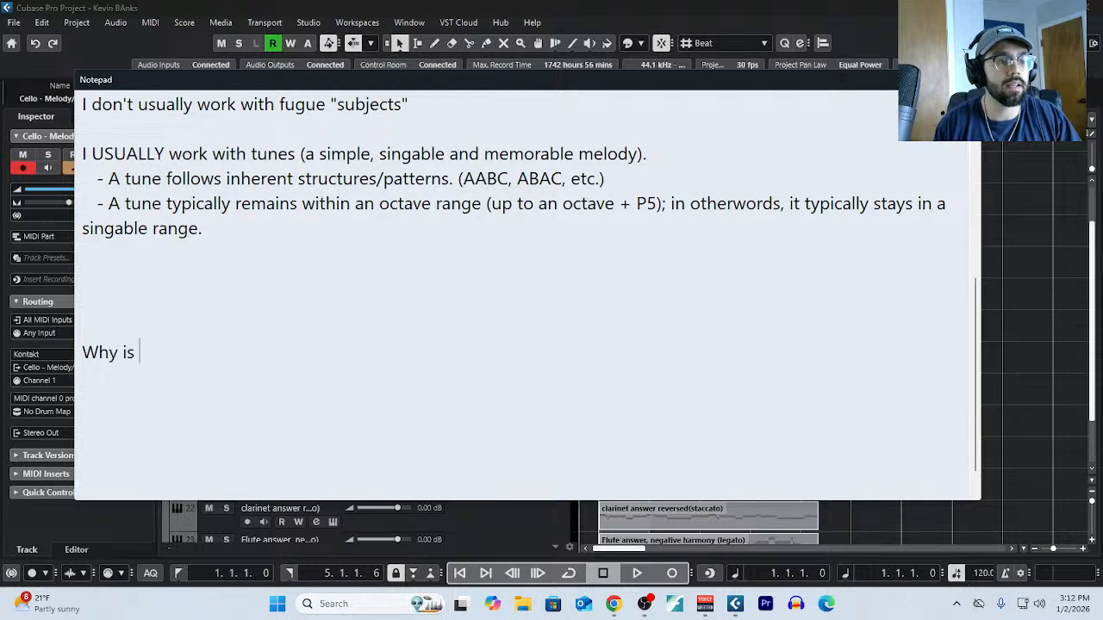
type("your Melody not \"")
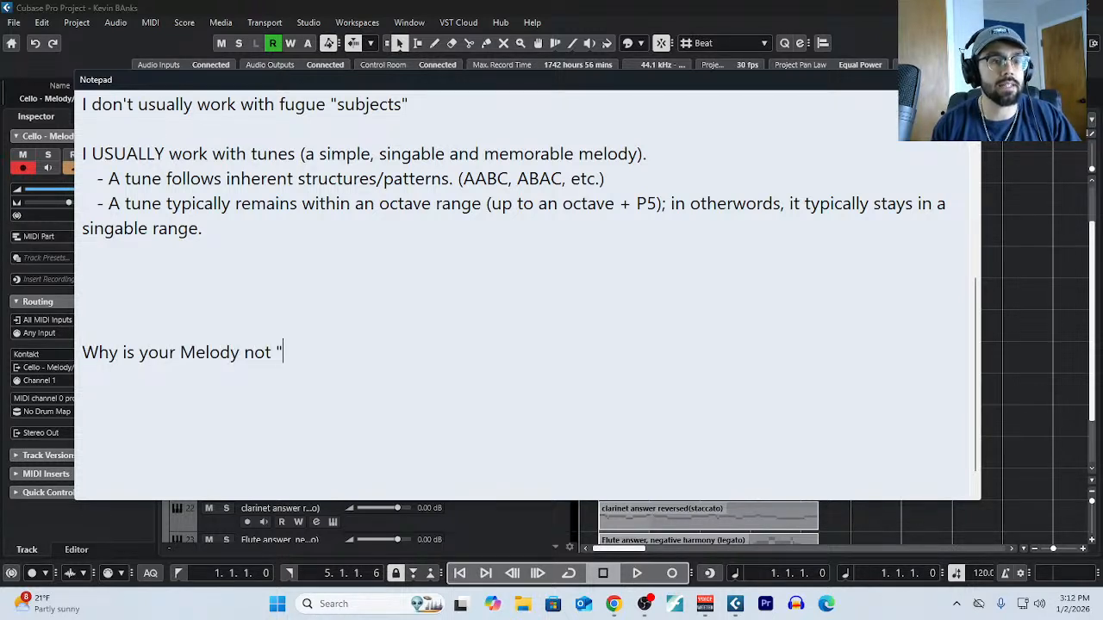
type("Tuneful")
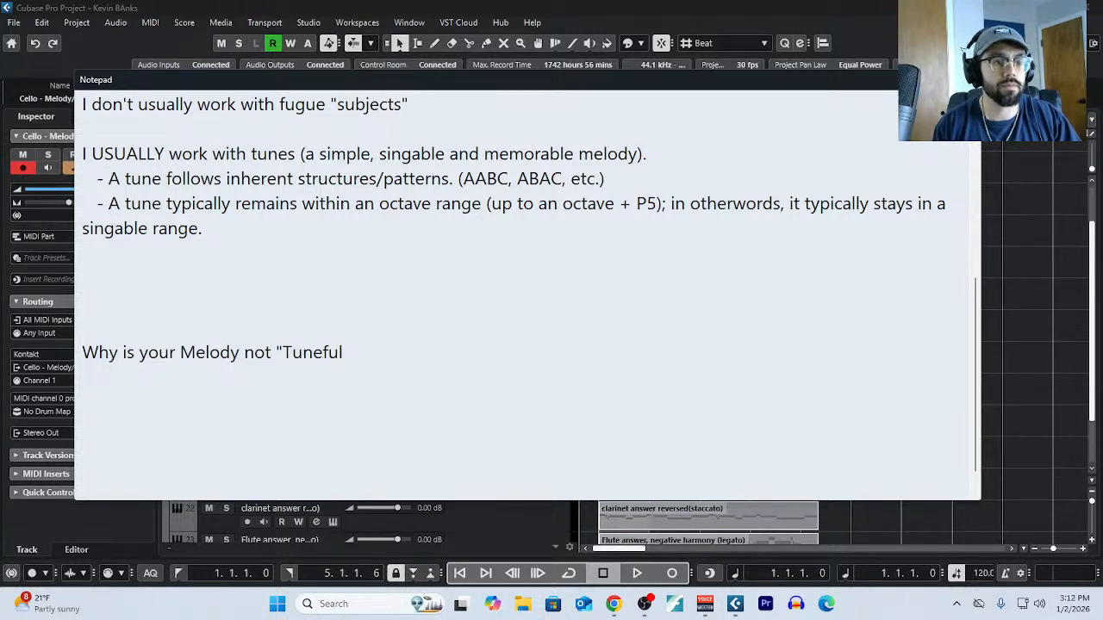
key("BackSpace")
key("BackSpace")
key("BackSpace")
type("-ful\"")
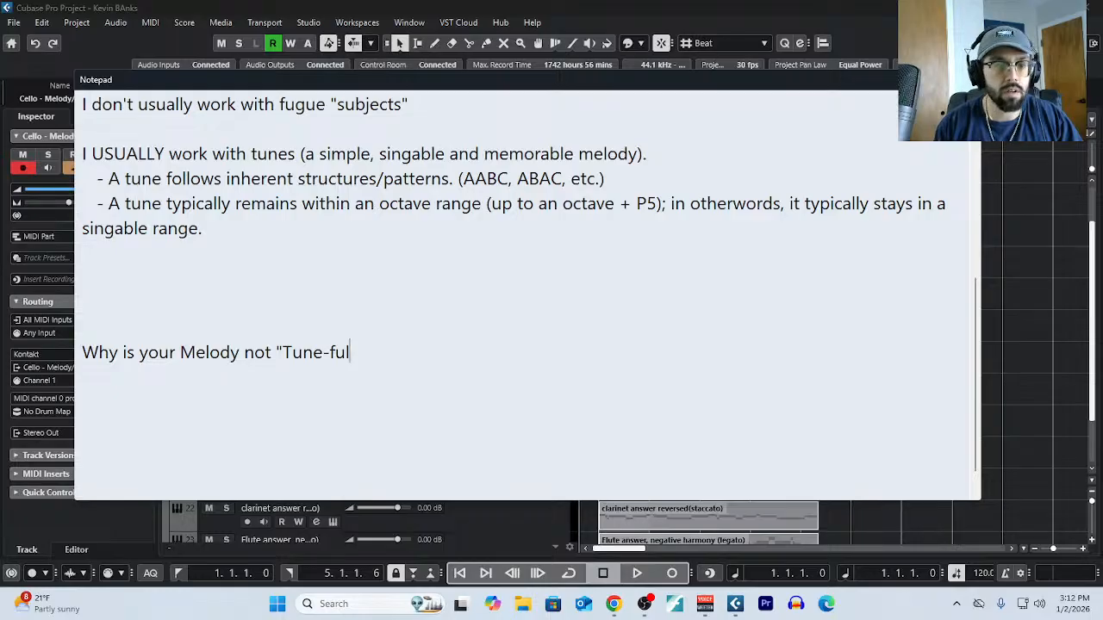
type("?")
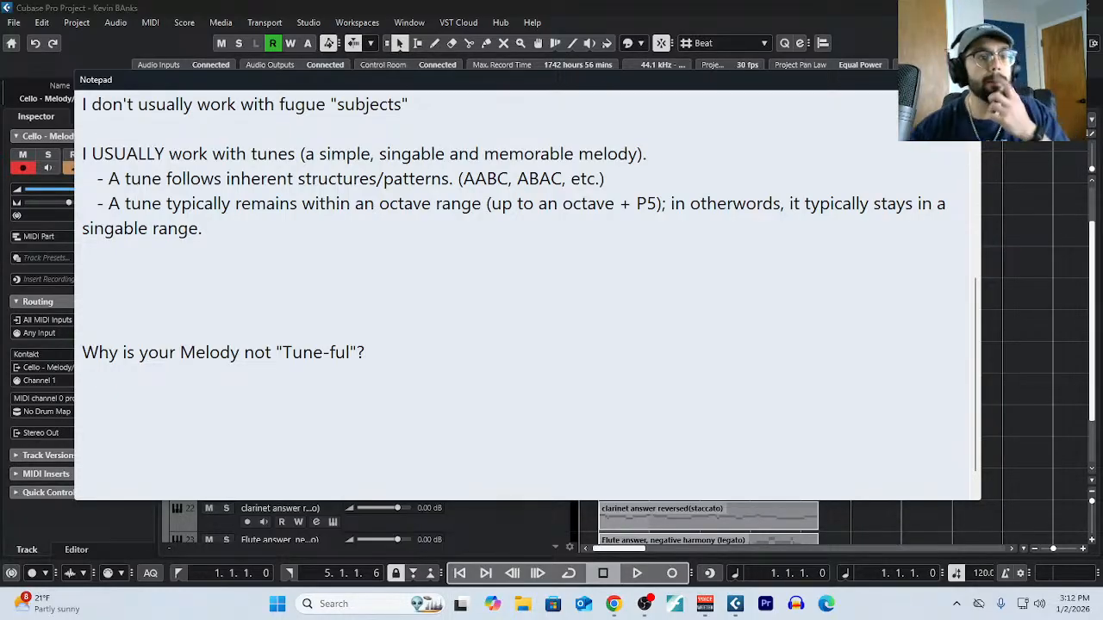
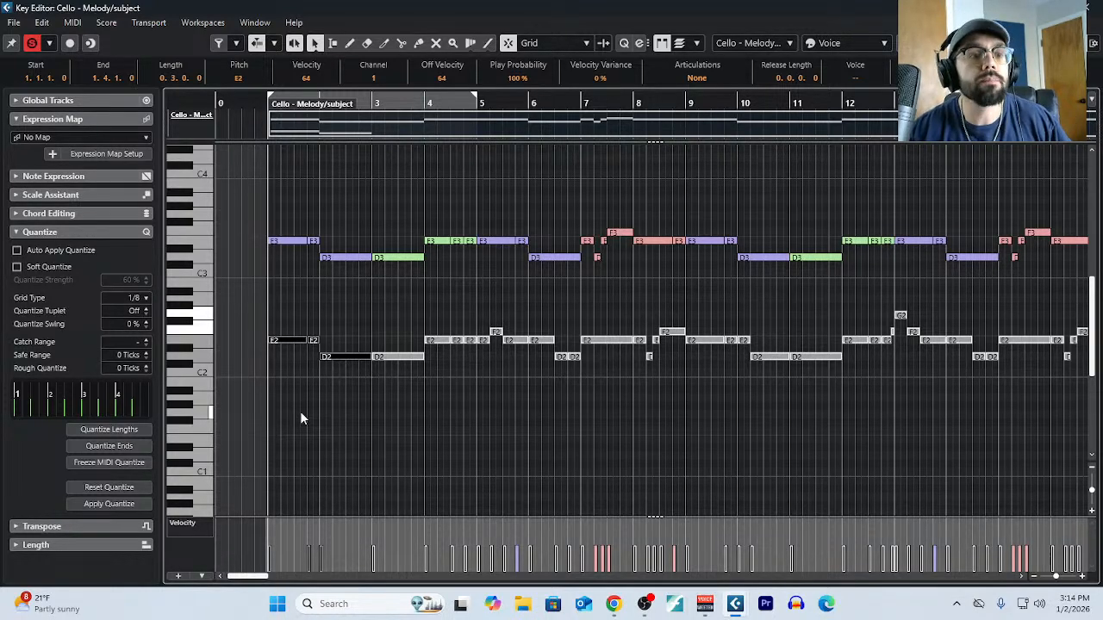
Compare the colour-coded upper melody with the original lower subject across all bars, highlighting each in turn and then the first eight upper bars.
key("g")
key("g")
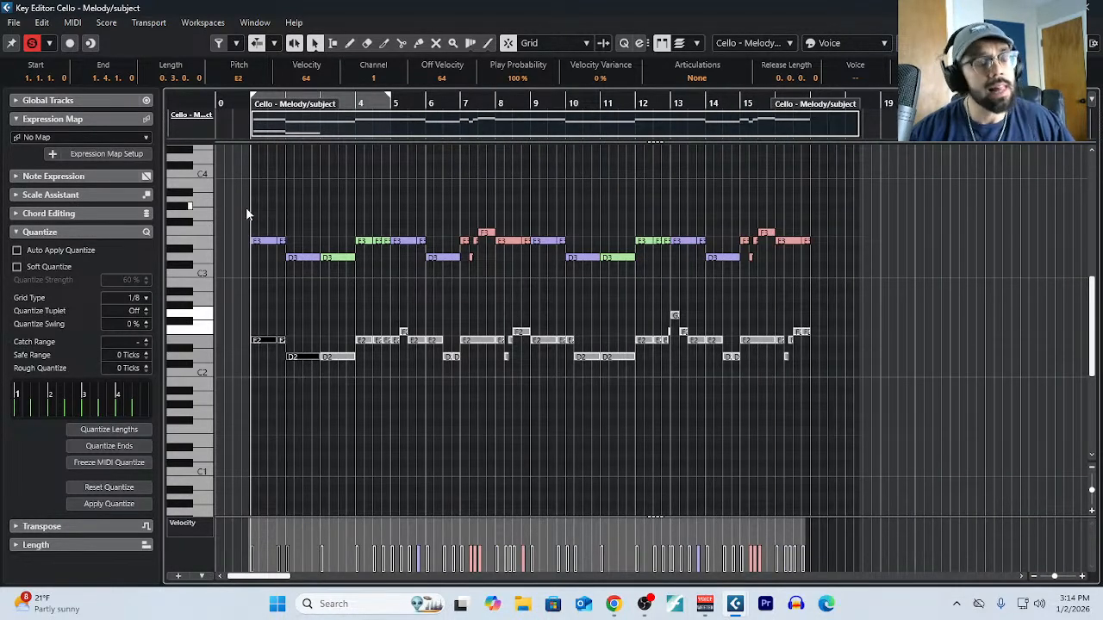
left_click_drag(248, 210, 447, 277)
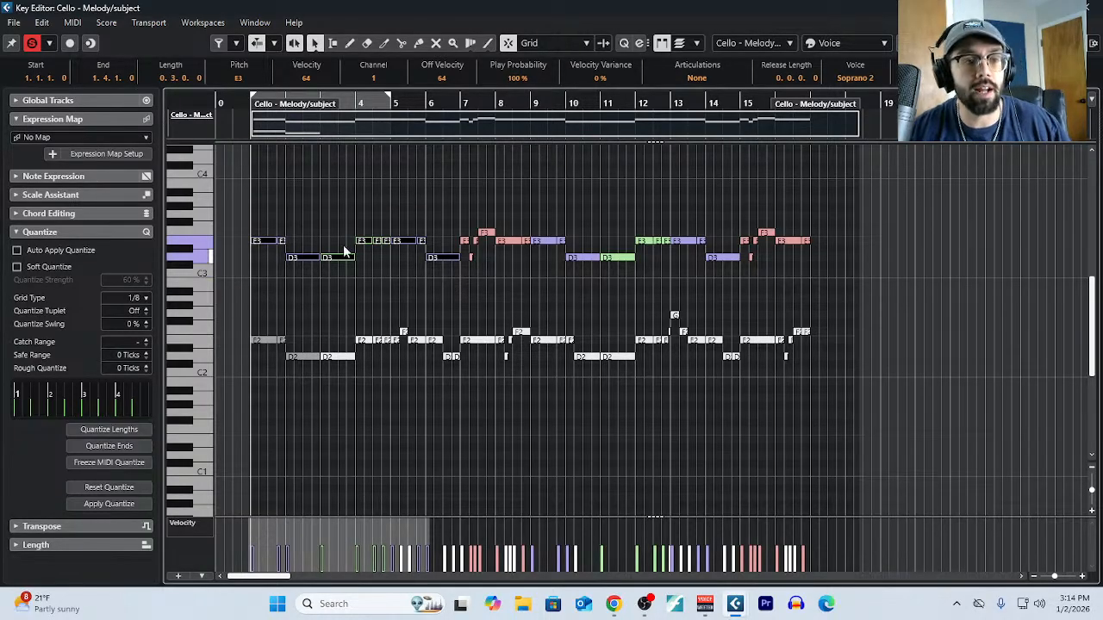
left_click_drag(268, 206, 528, 295)
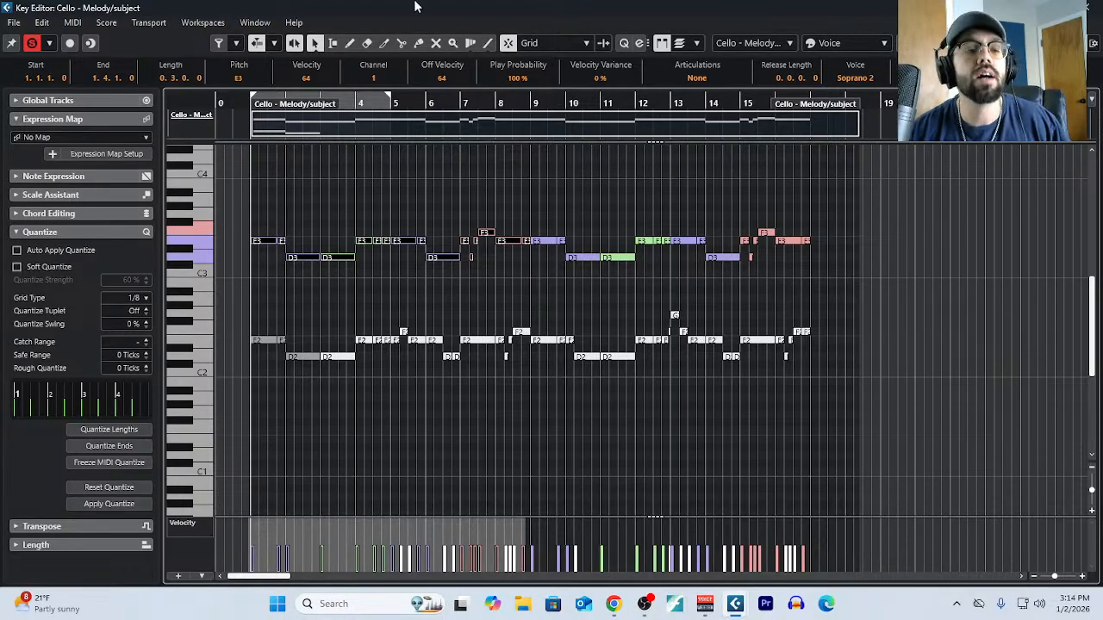
left_click(447, 297)
left_click_drag(256, 305, 871, 401)
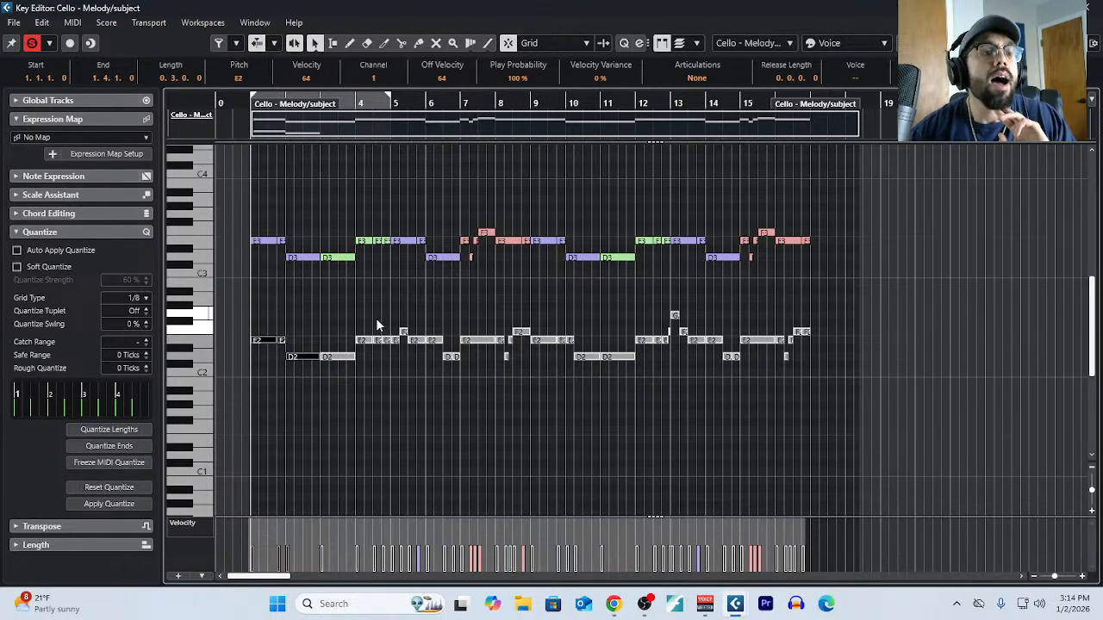
left_click_drag(244, 205, 902, 296)
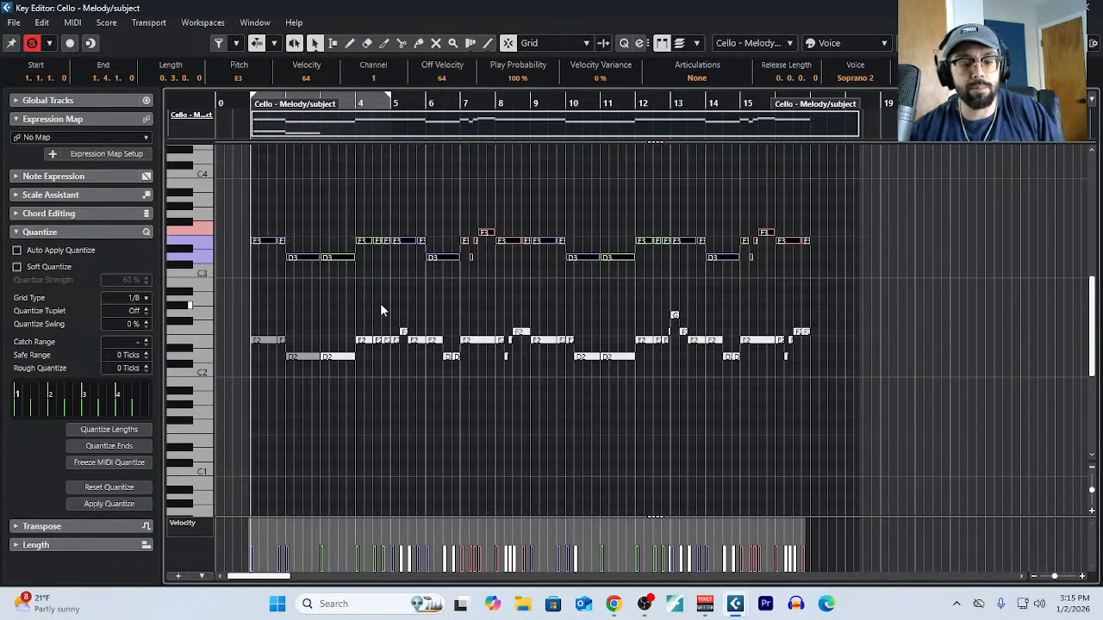
left_click(334, 287)
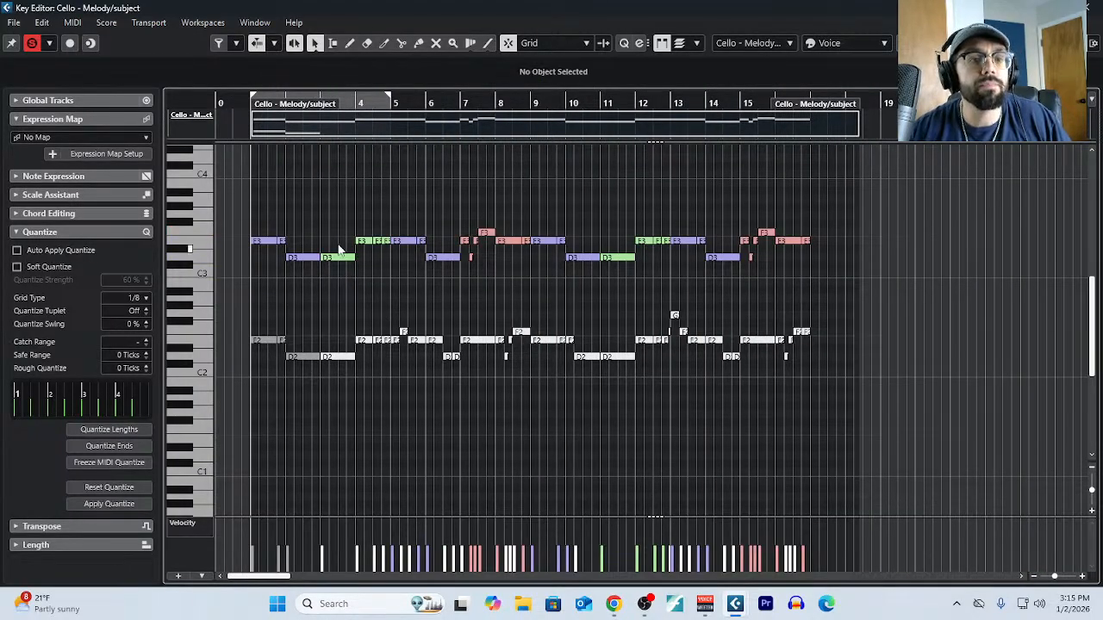
left_click_drag(248, 203, 531, 297)
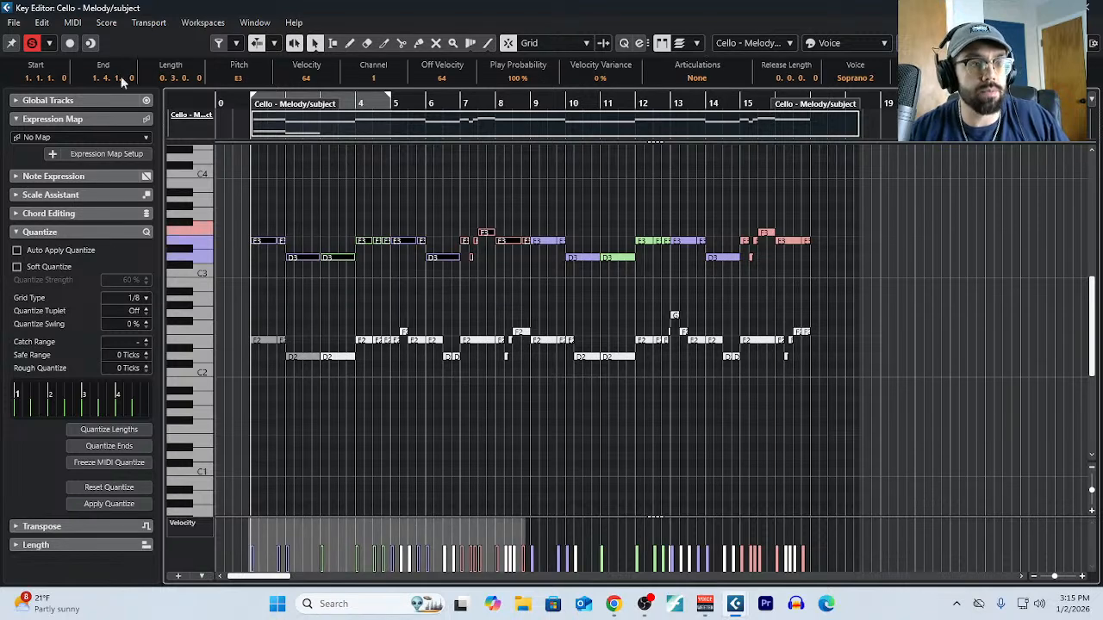
Close the Key Editor and reopen the project notepad.
left_click(1088, 7)
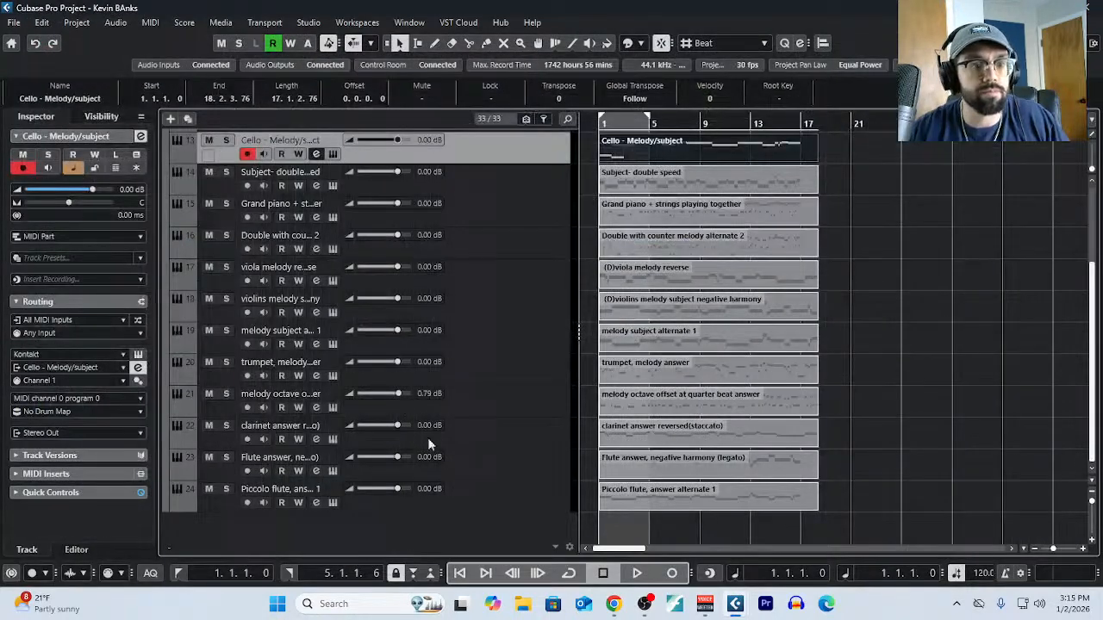
left_click(77, 23)
left_click(160, 365)
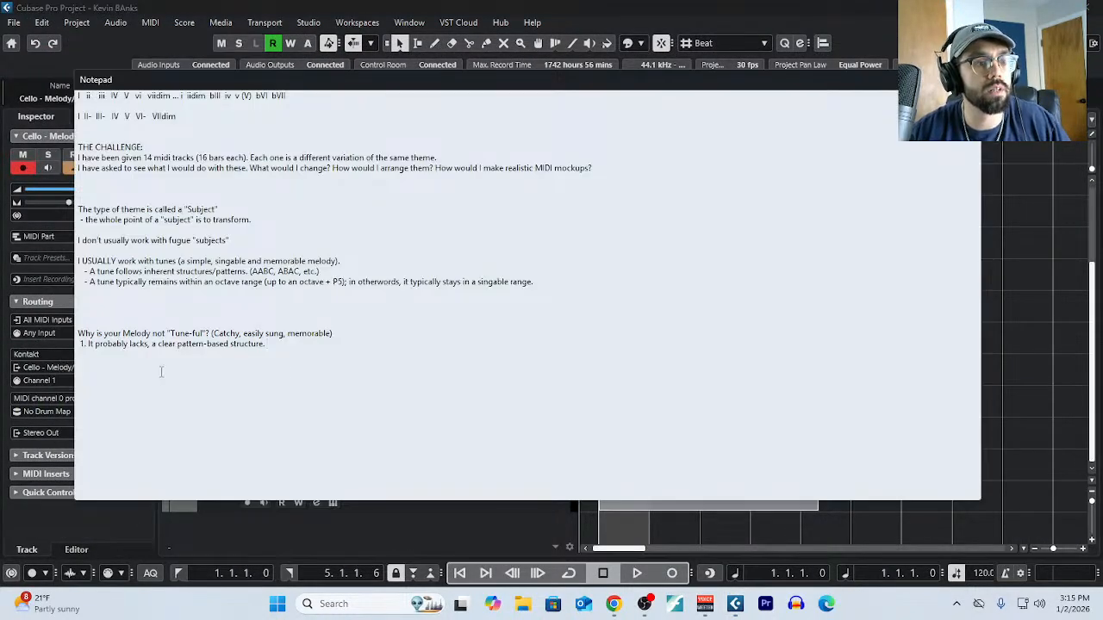
Add point 2 below the first reason: You probably don't repeat it enough (repetition in music legitimizes).
scroll(160, 371, "up", 4, "ctrl")
left_click(392, 379)
key("Return")
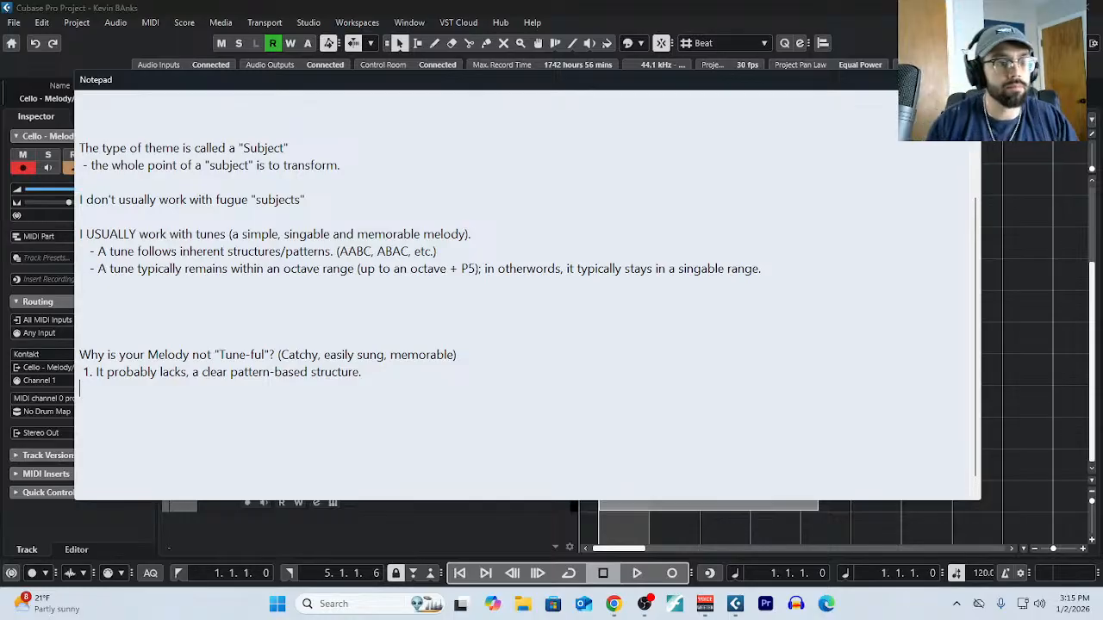
type("2. Yo")
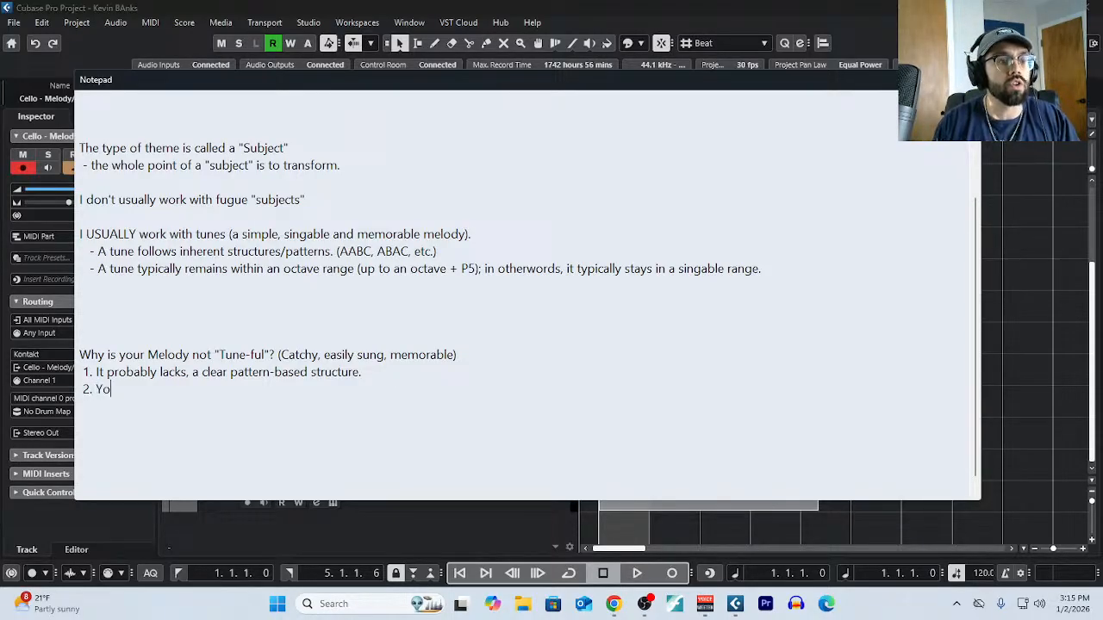
type("u probably don't rep")
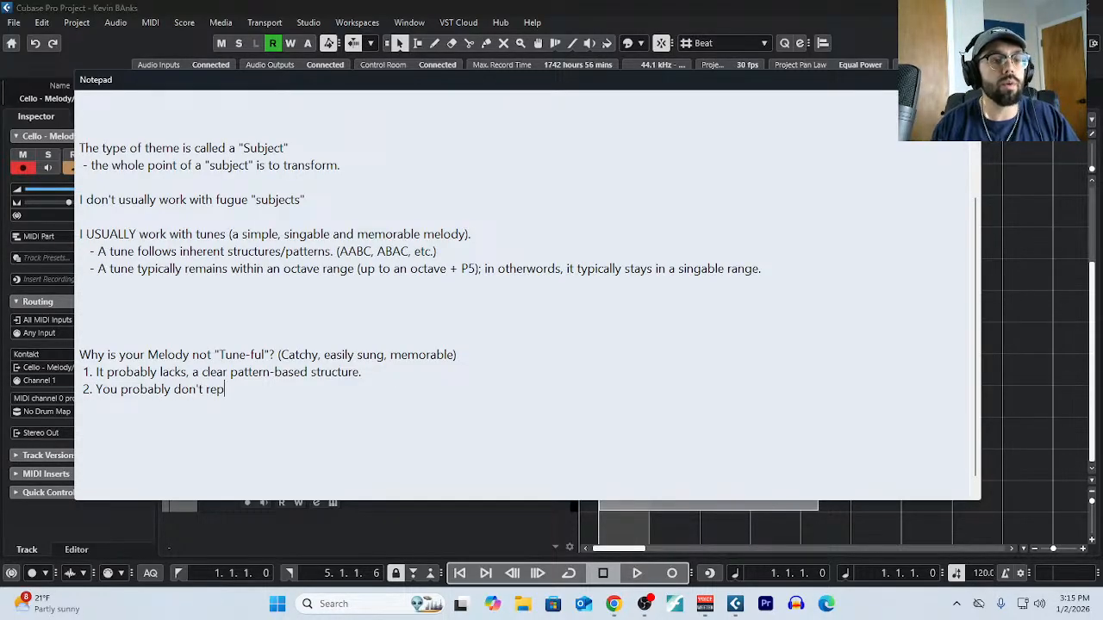
type("eat it enough (")
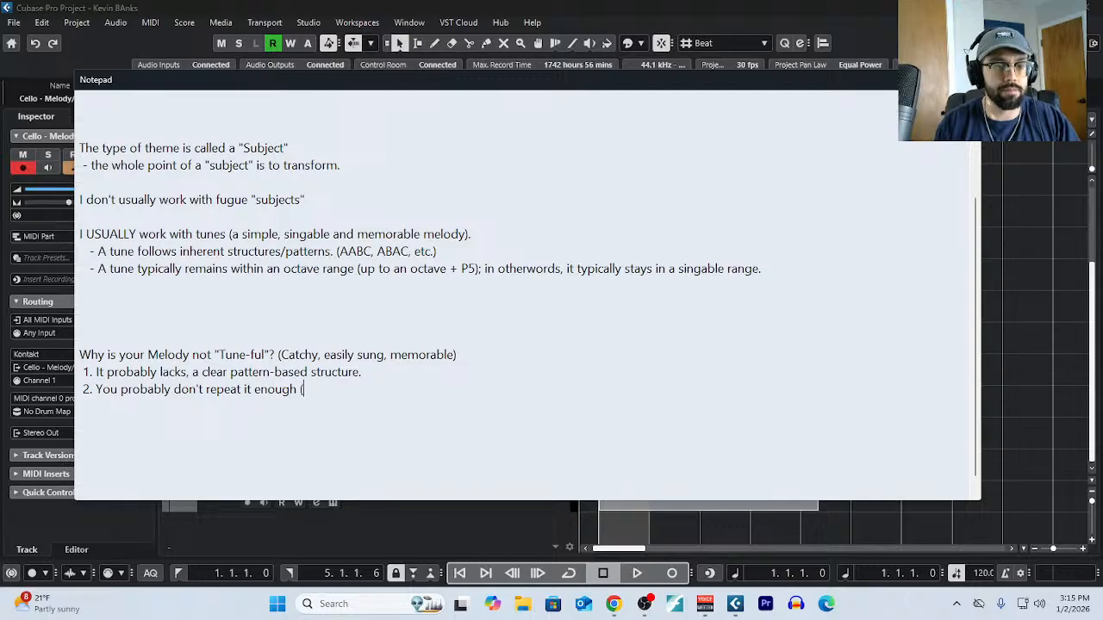
type("repetition in ")
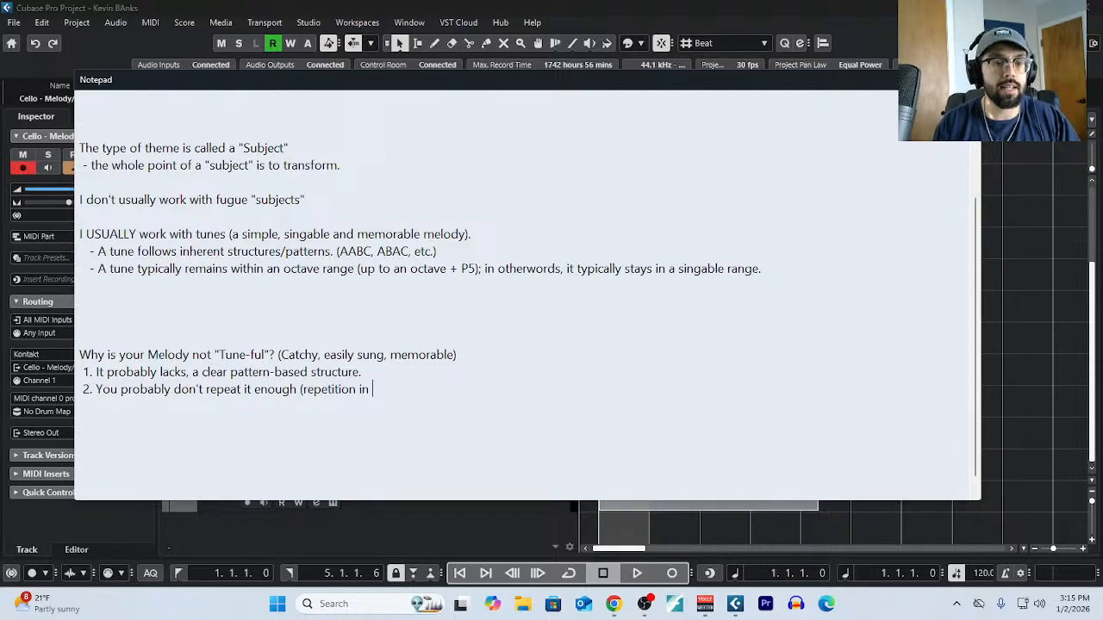
type("music legitima")
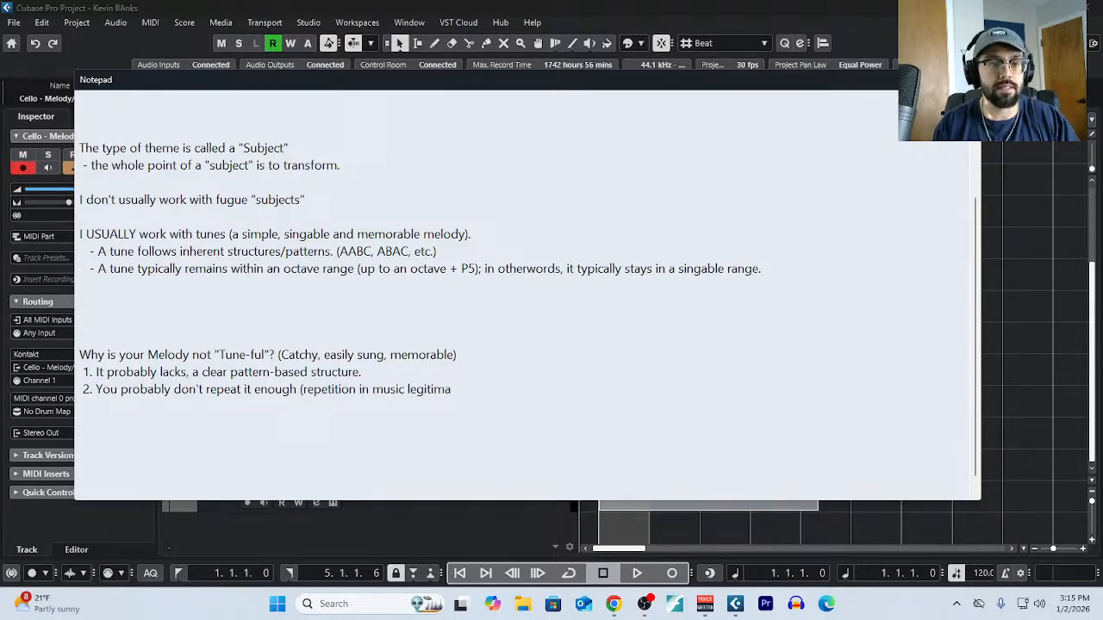
key("BackSpace")
type("izes")
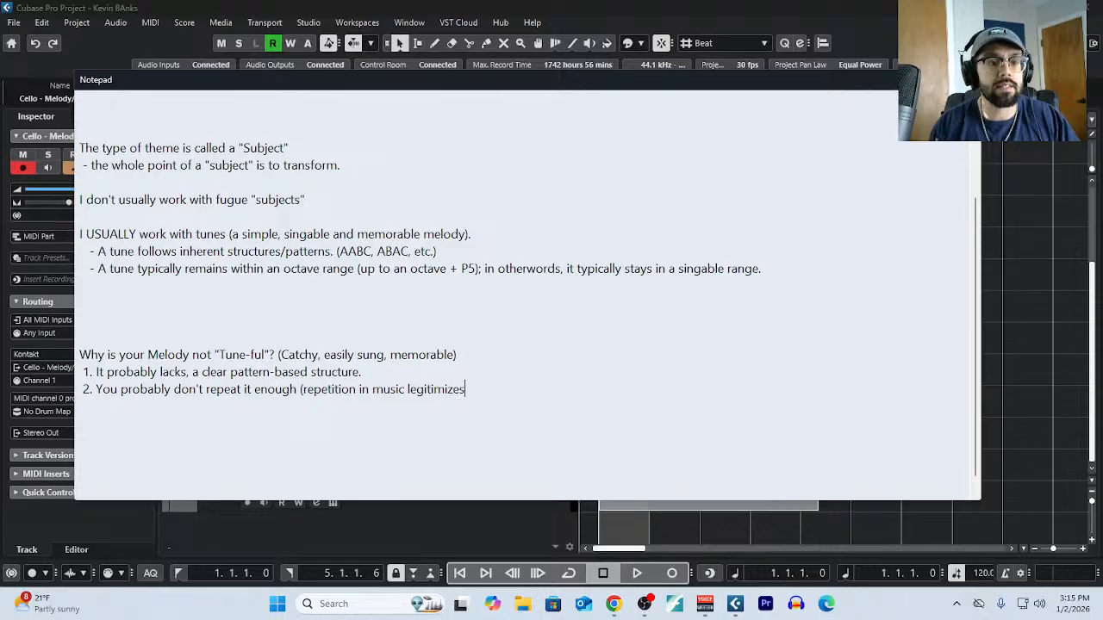
type(")")
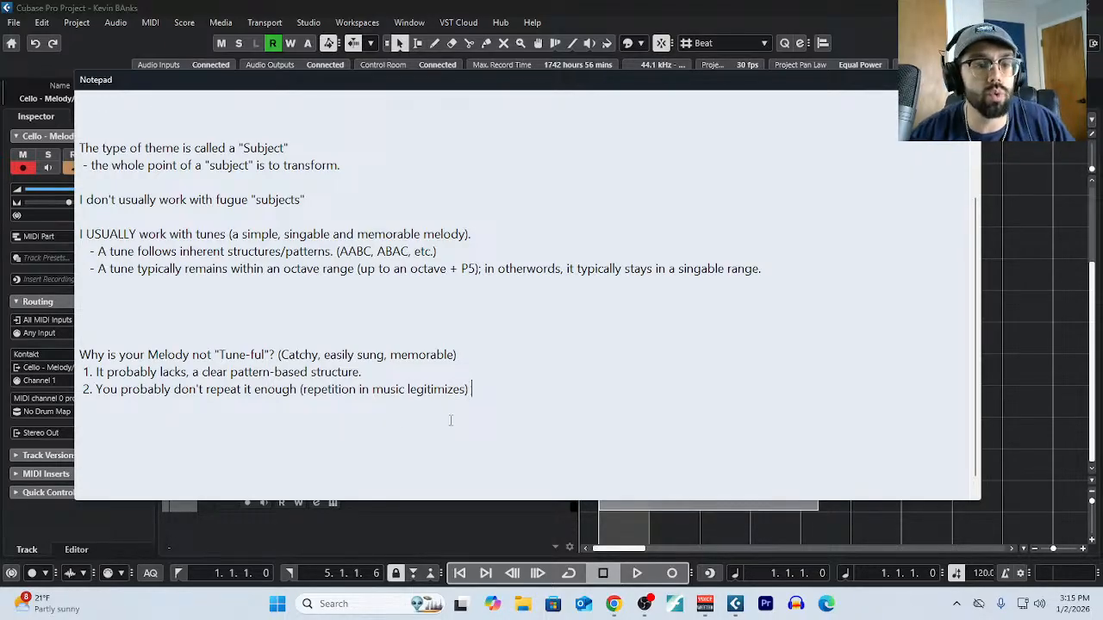
Change the spelling of the last word in point 2 to legitamizes.
key("BackSpace")
type("a")
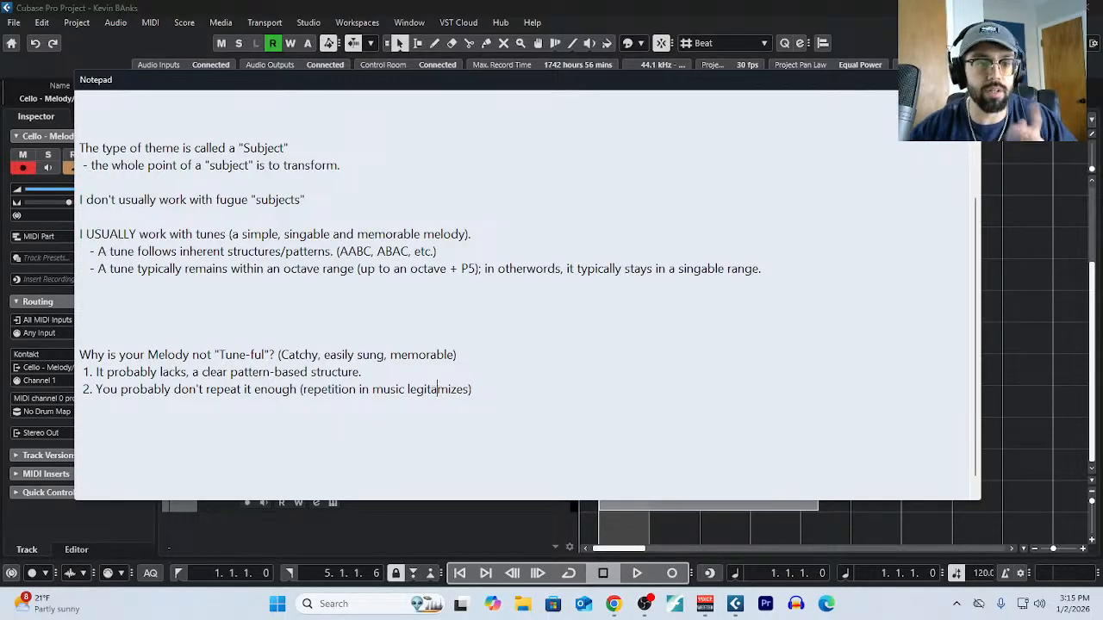
left_click(509, 386)
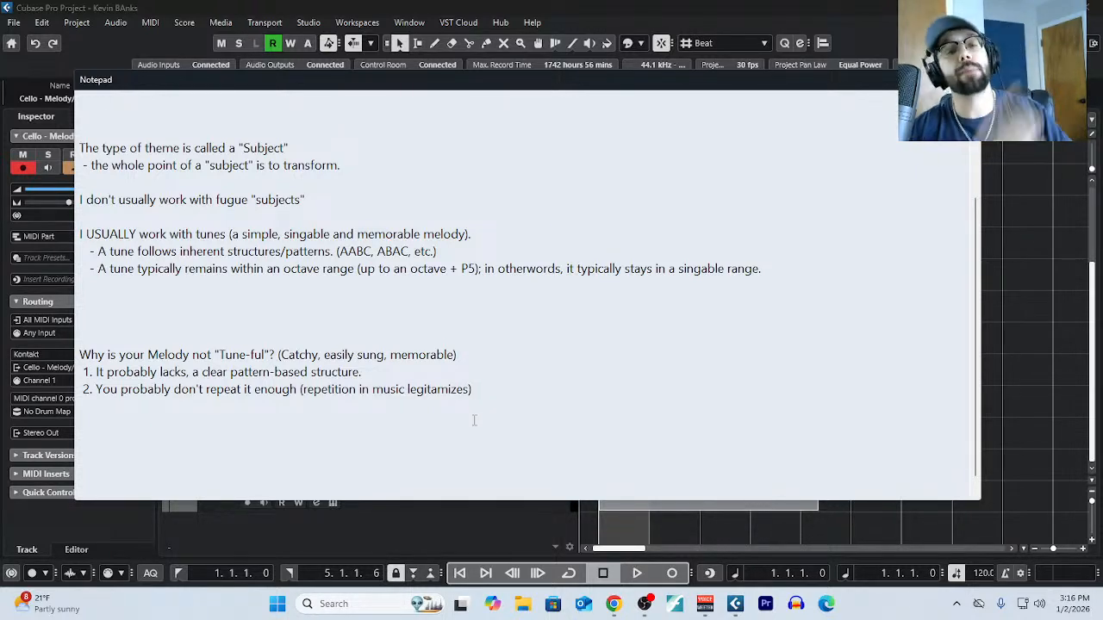
Close the notepad and open the Cello - Melody/subject part in the Key Editor.
left_click(966, 80)
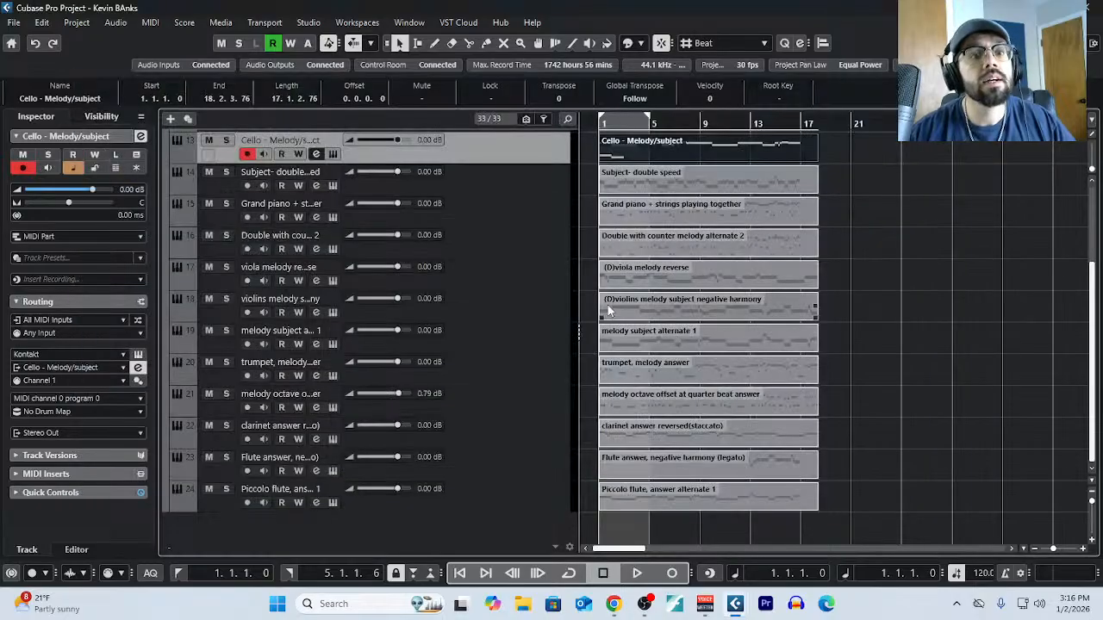
left_click(722, 496)
left_click(184, 22)
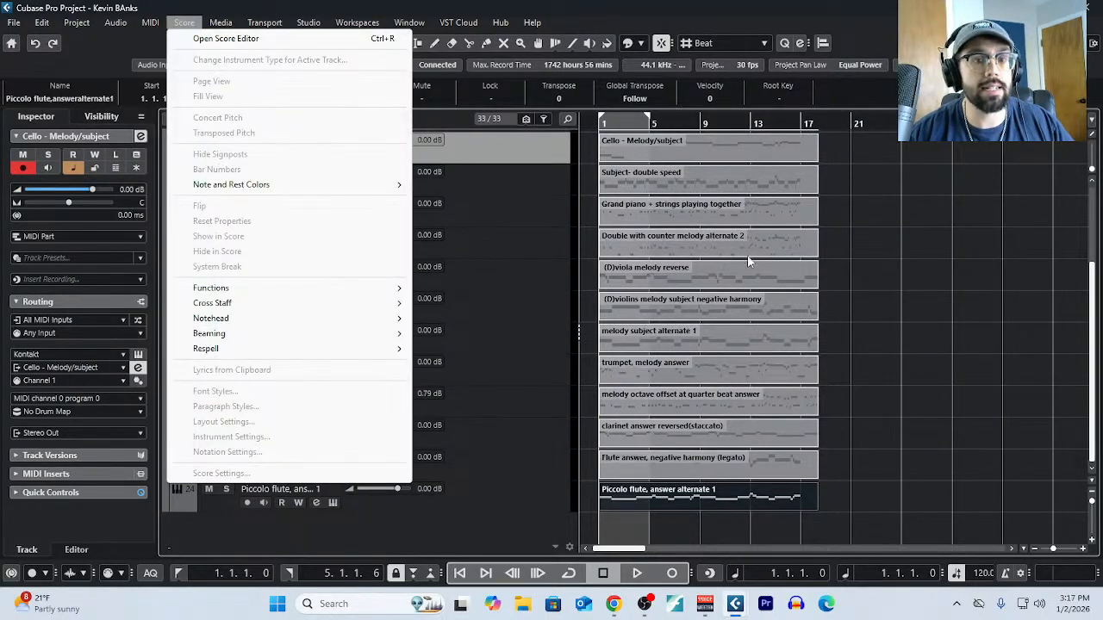
left_click(821, 239)
left_click(654, 147)
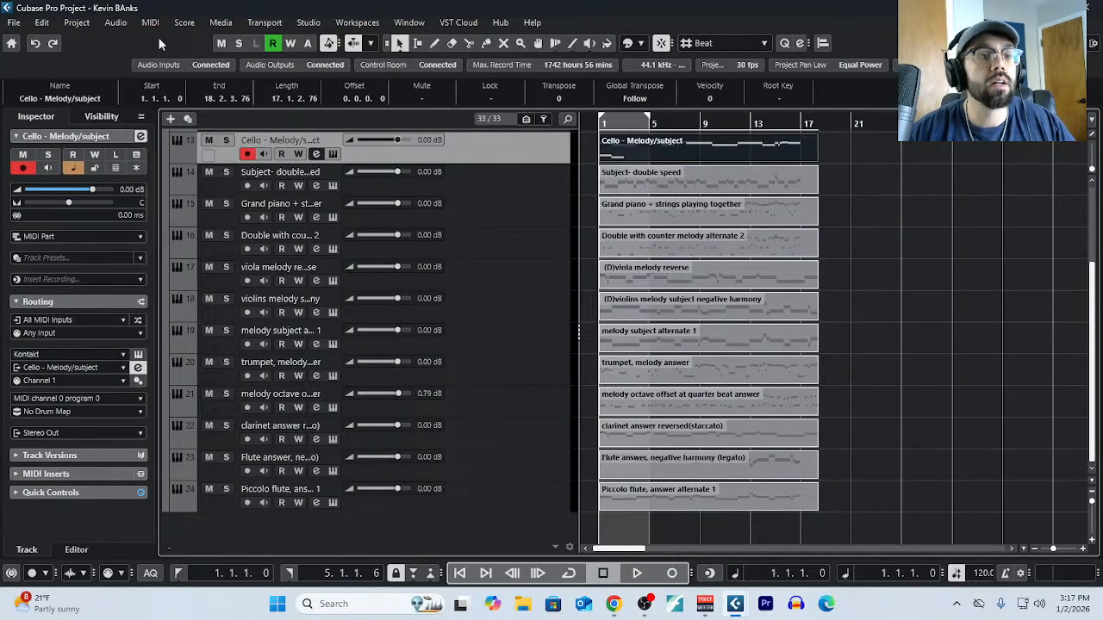
left_click(150, 22)
left_click(187, 40)
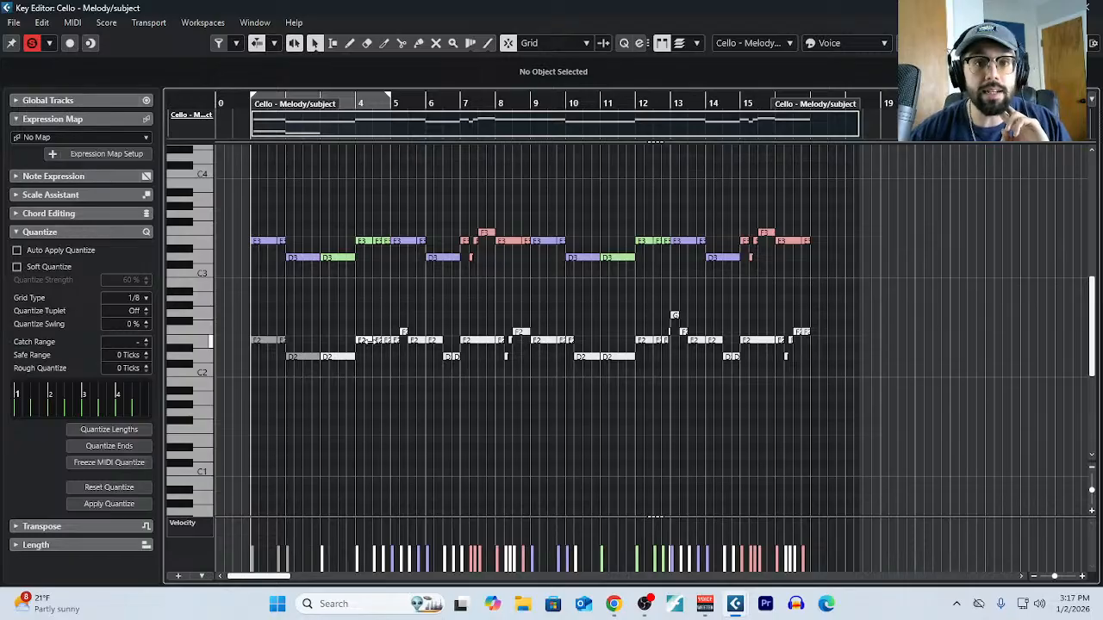
Close the Key Editor and reopen the project notepad with its text enlarged at the latest notes.
left_click(1091, 7)
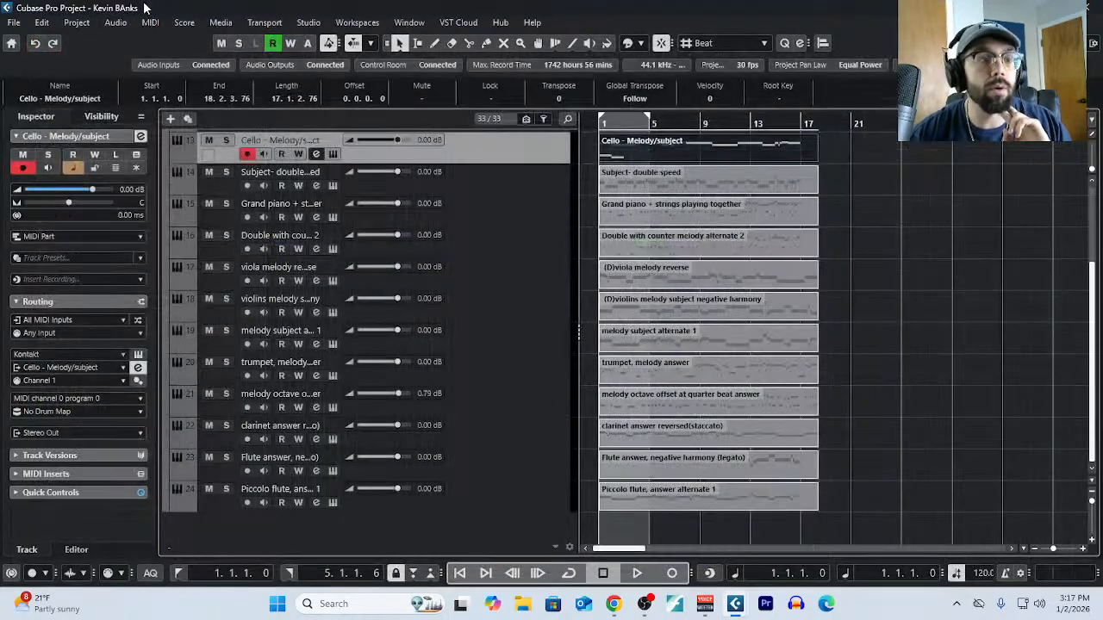
left_click(77, 22)
left_click(170, 368)
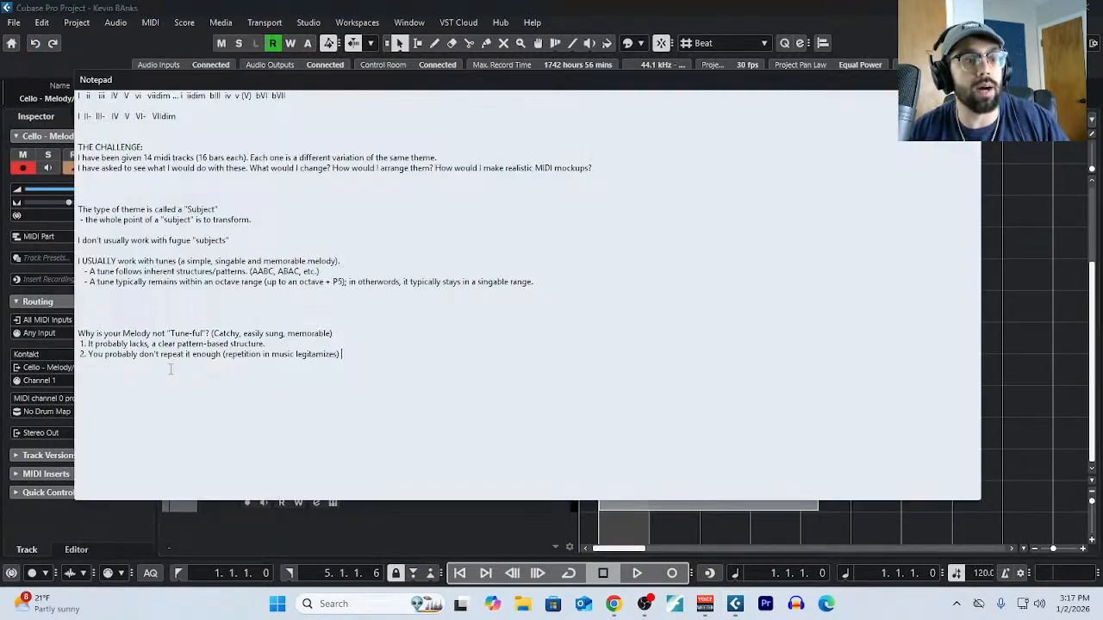
scroll(174, 382, "up", 6)
scroll(175, 381, "down", 2)
Highlight the question Why is your Melody not "Tune-ful"? (Catchy, easily sung, memorable) in the notes.
left_click_drag(594, 310, 75, 311)
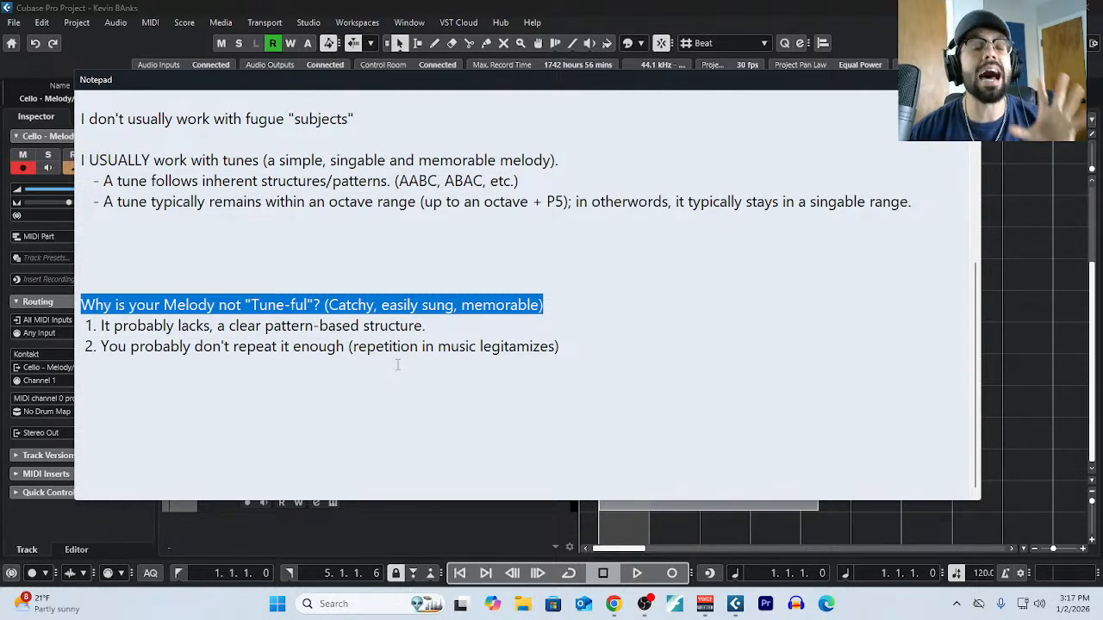
left_click(540, 345)
left_click(560, 306)
left_click_drag(561, 306, 74, 304)
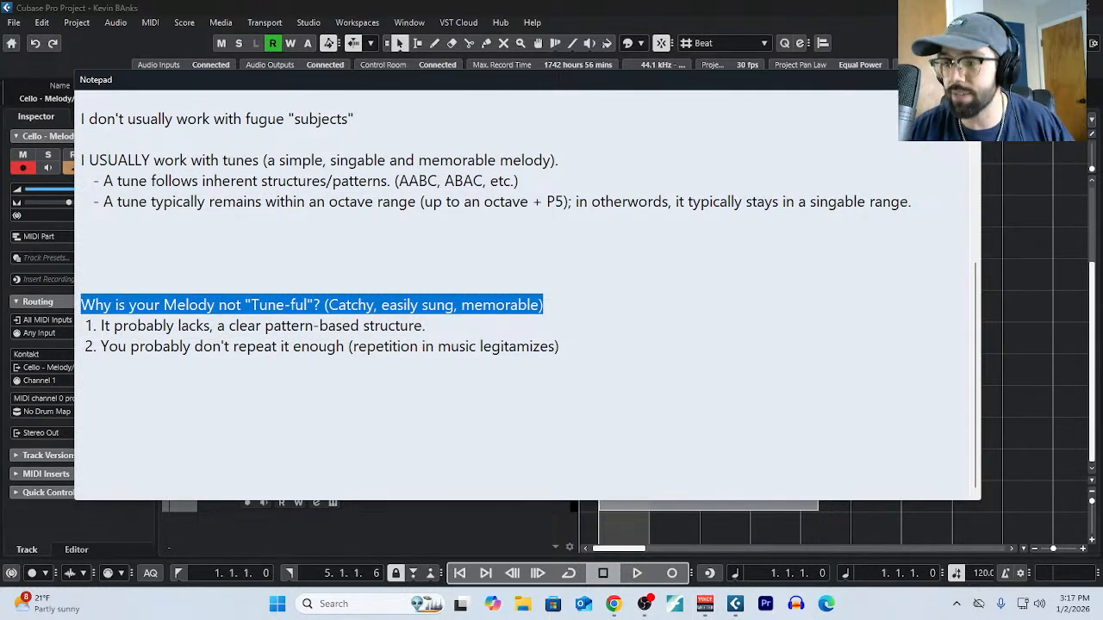
Leave the notepad and reopen the Cello - Melody/subject part in the Key Editor.
key("alt+Tab")
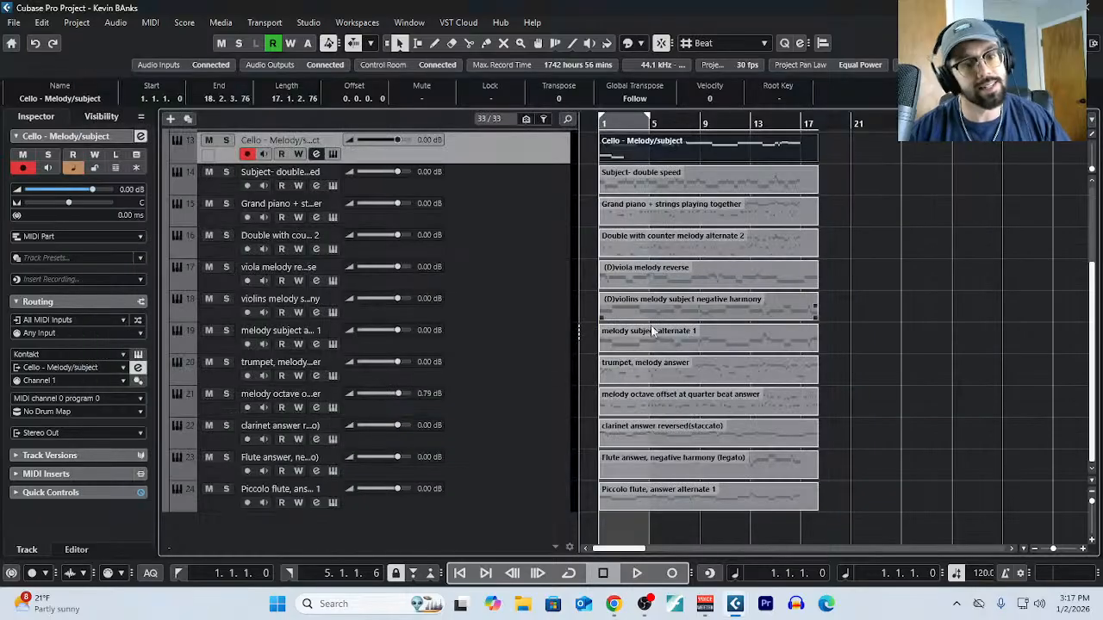
left_click(153, 26)
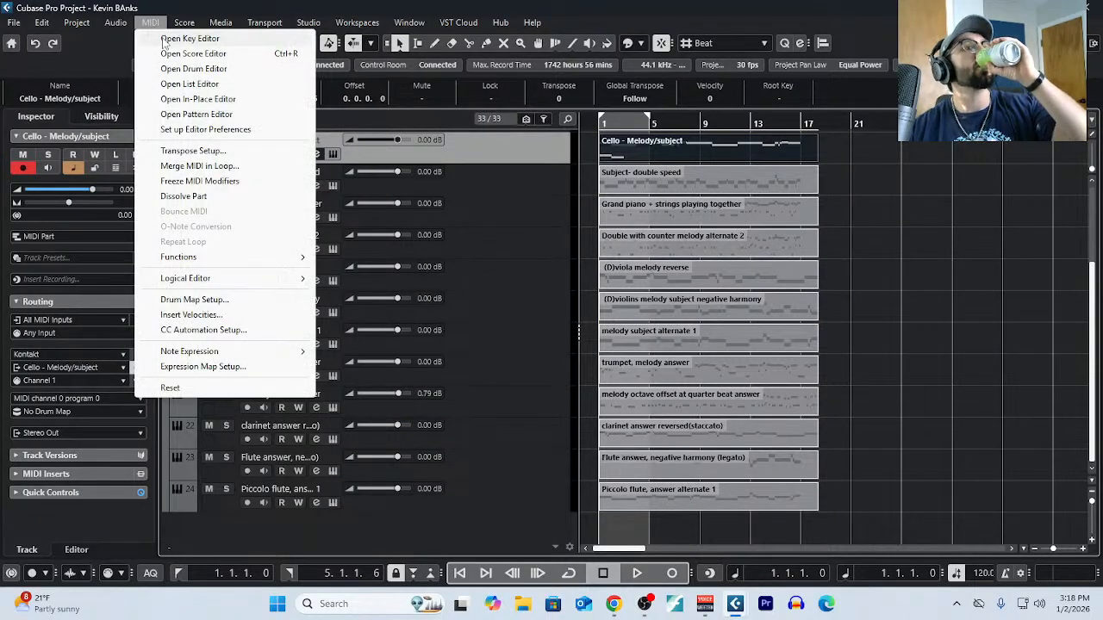
left_click(166, 40)
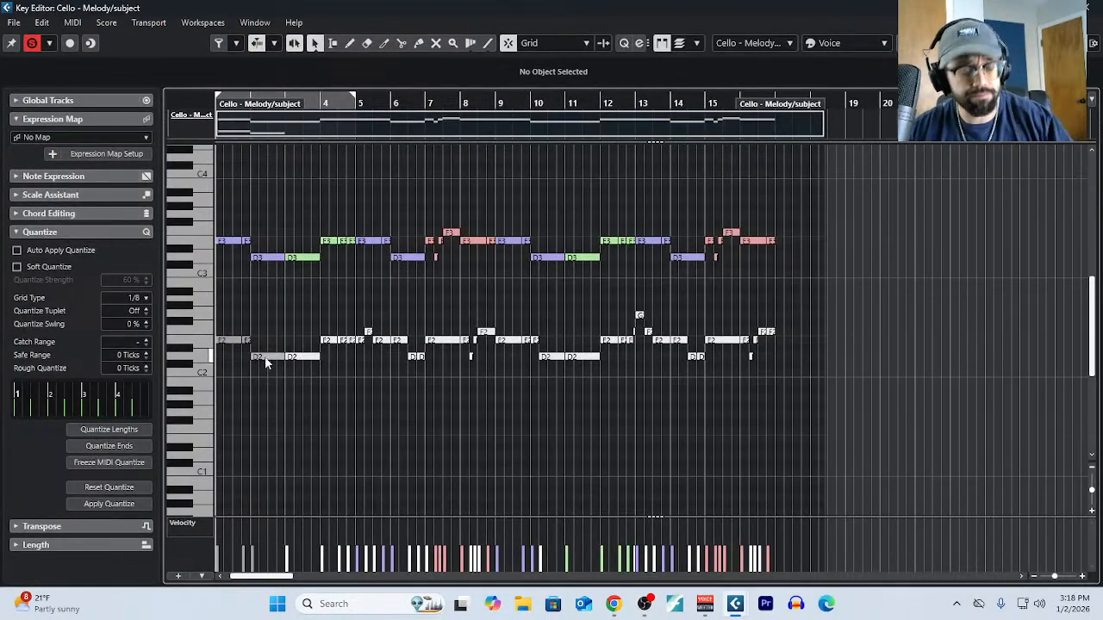
Compare the original lower subject with the colour-coded upper melody across all bars, highlighting each line in turn.
scroll(266, 359, "left", 1)
left_click_drag(272, 322, 834, 413)
left_click_drag(274, 309, 859, 393)
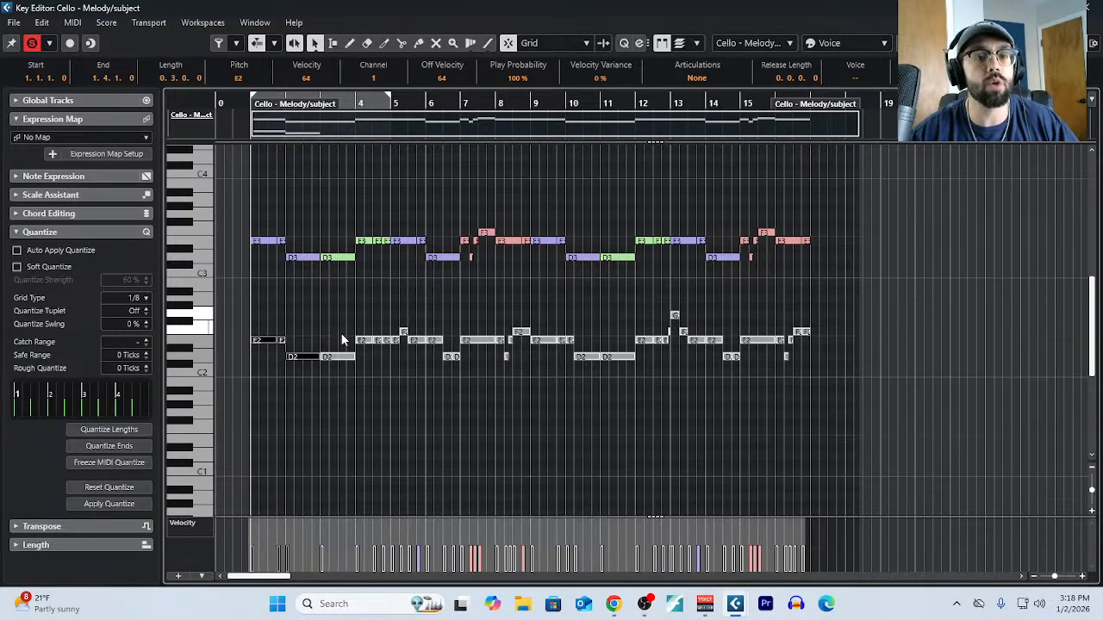
key("h")
key("h")
key("g")
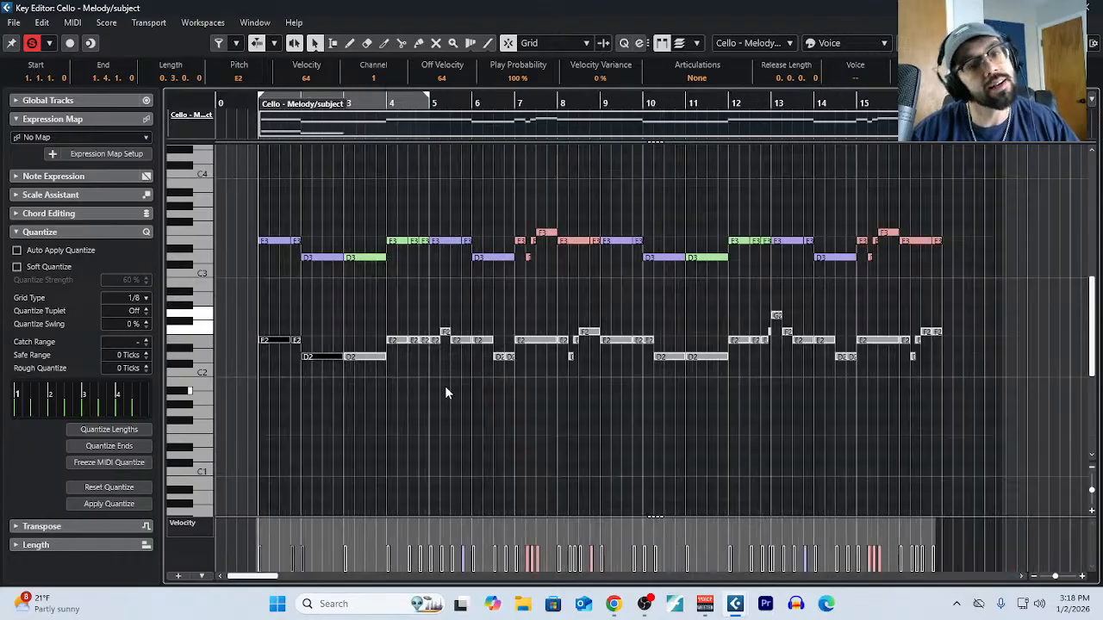
left_click(466, 406)
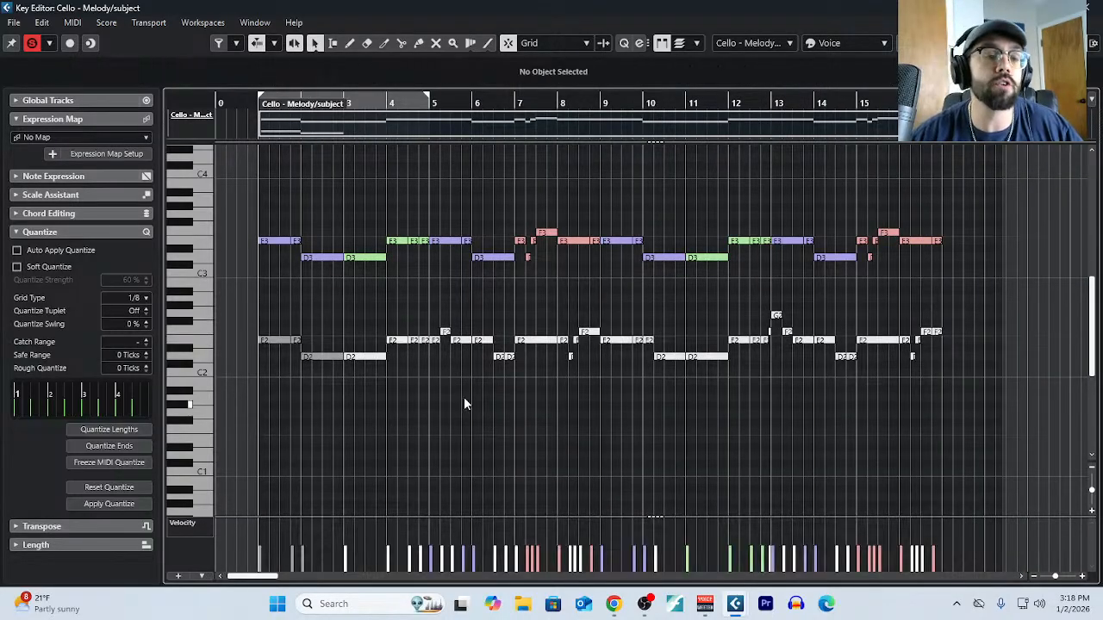
left_click_drag(442, 364, 1030, 427)
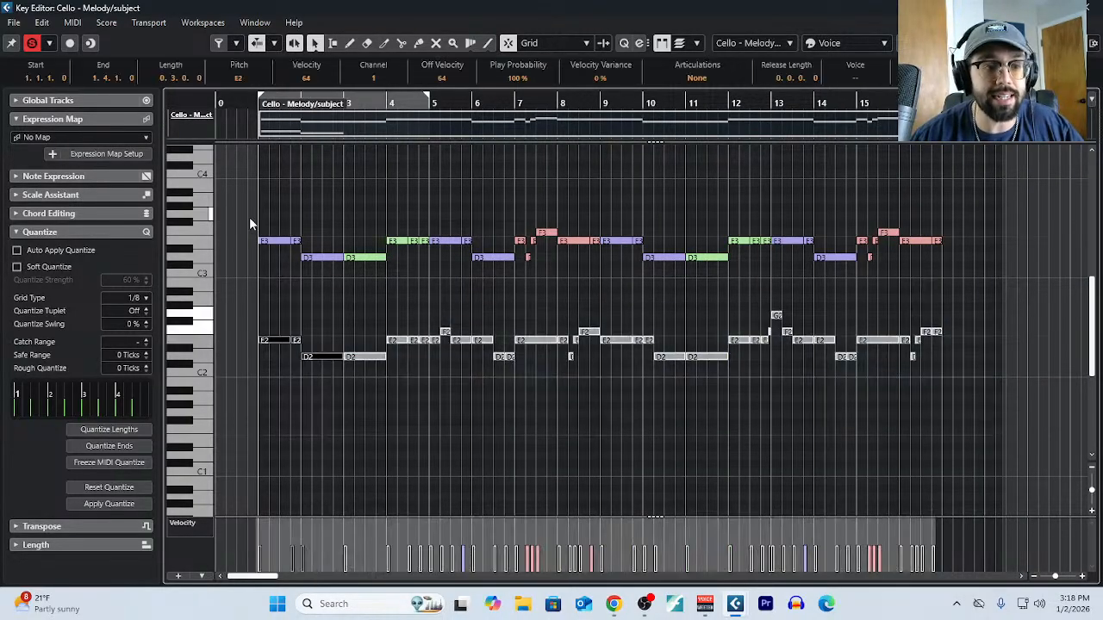
left_click_drag(275, 215, 1082, 295)
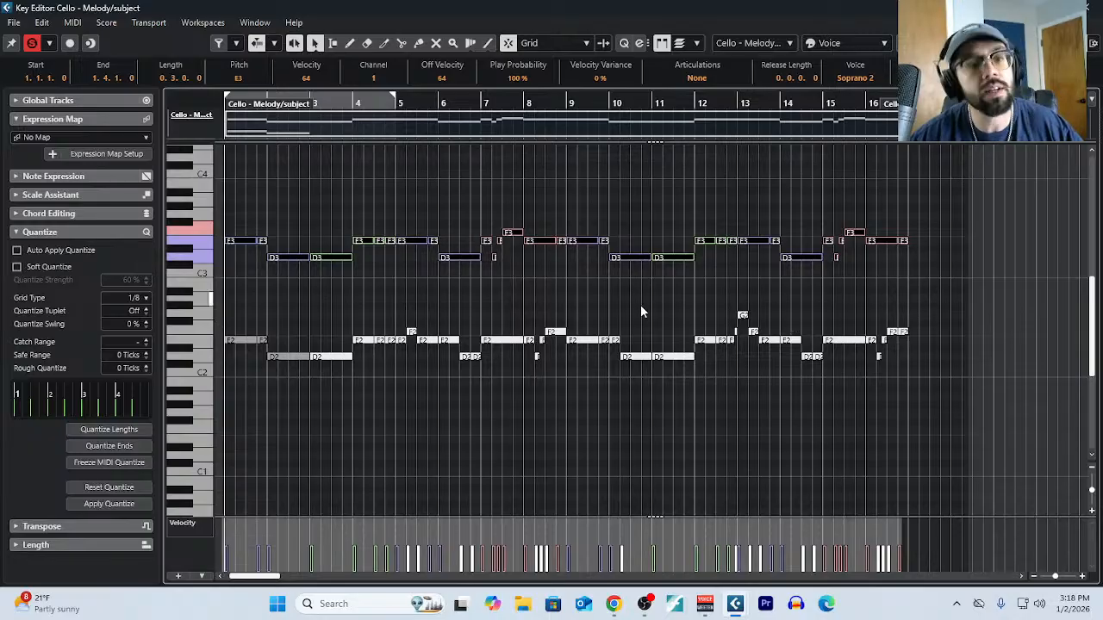
left_click(645, 326)
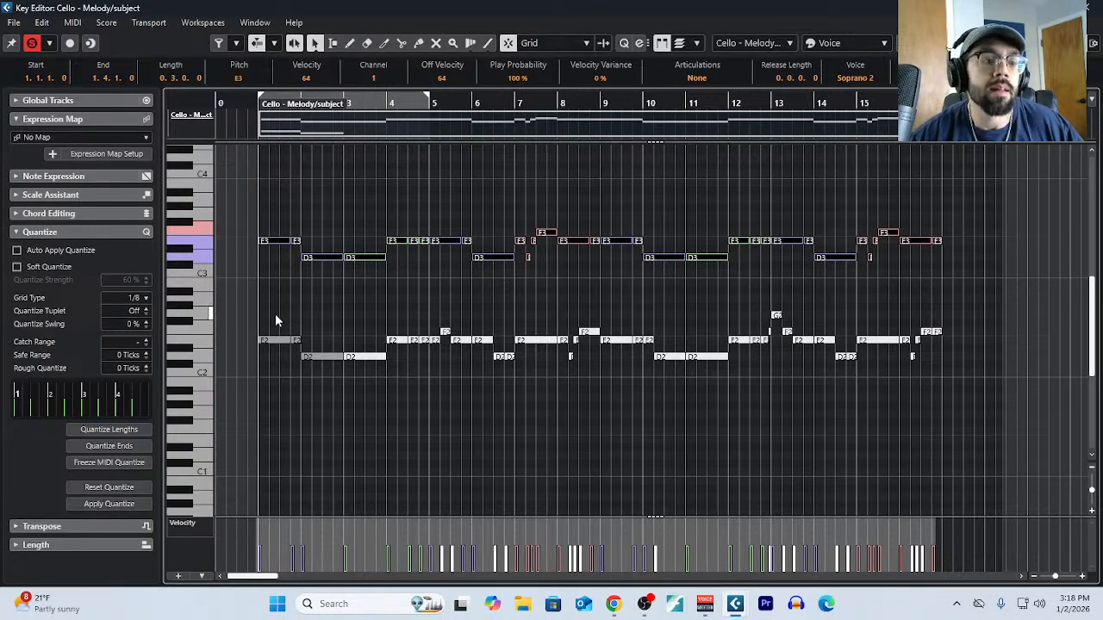
left_click_drag(275, 314, 1000, 434)
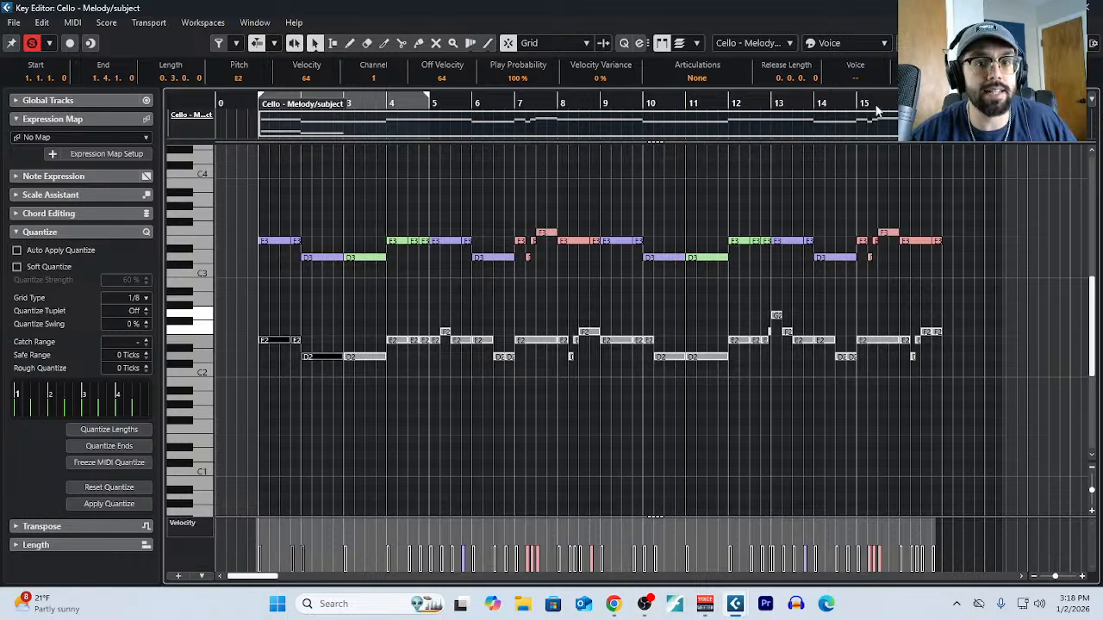
Close and reopen the cello part's Key Editor, and highlight the first eight bars of the upper melody.
left_click(1093, 8)
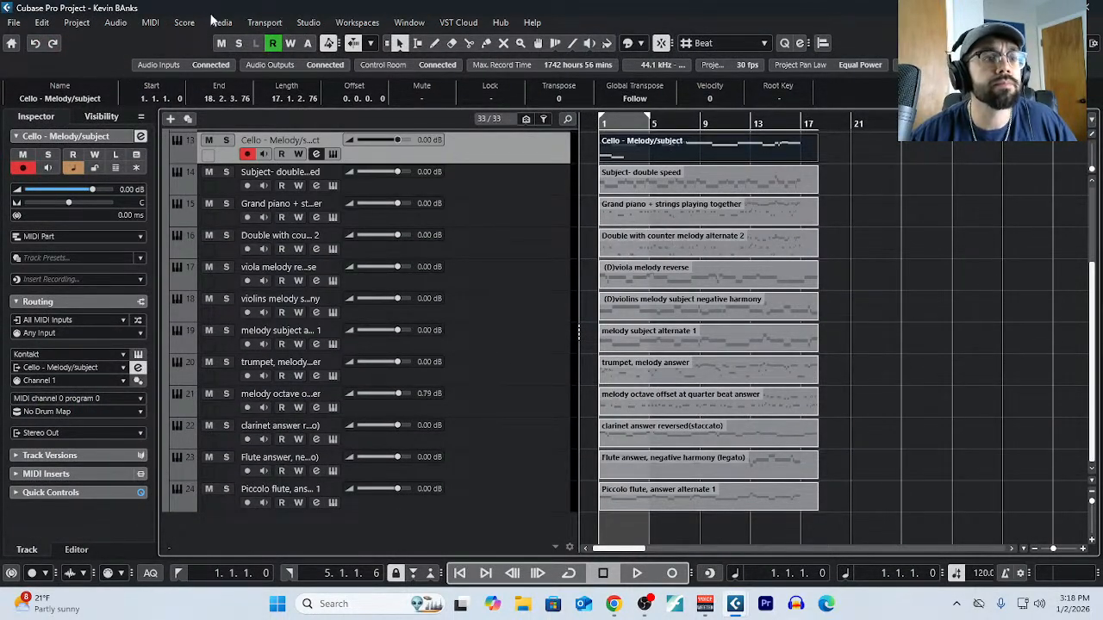
left_click(156, 23)
left_click(178, 40)
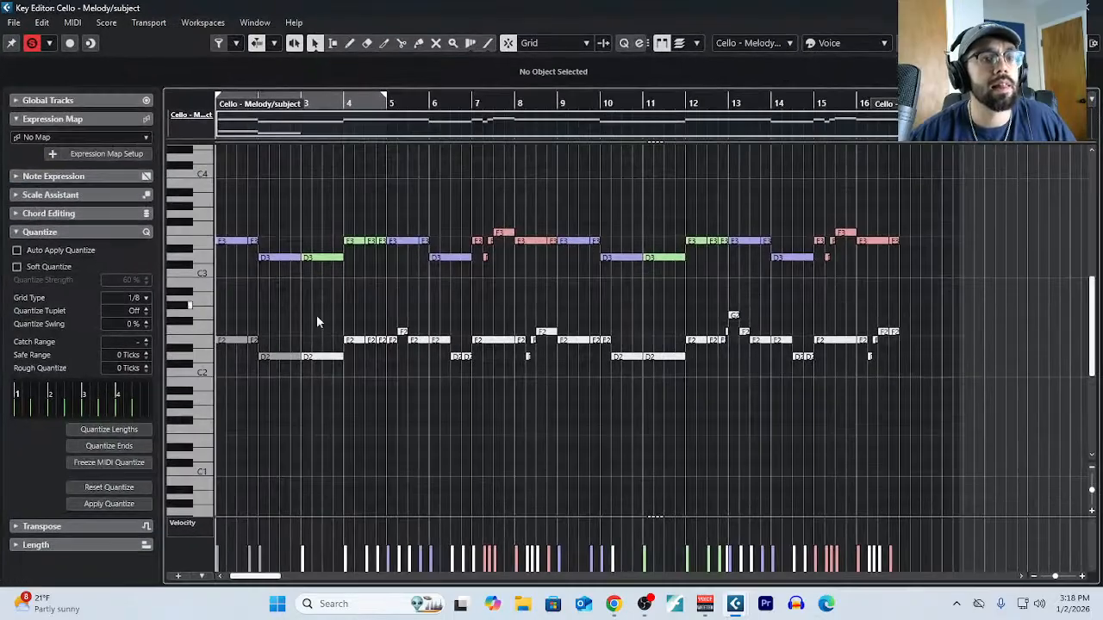
scroll(326, 353, "left", 2)
left_click_drag(263, 204, 597, 296)
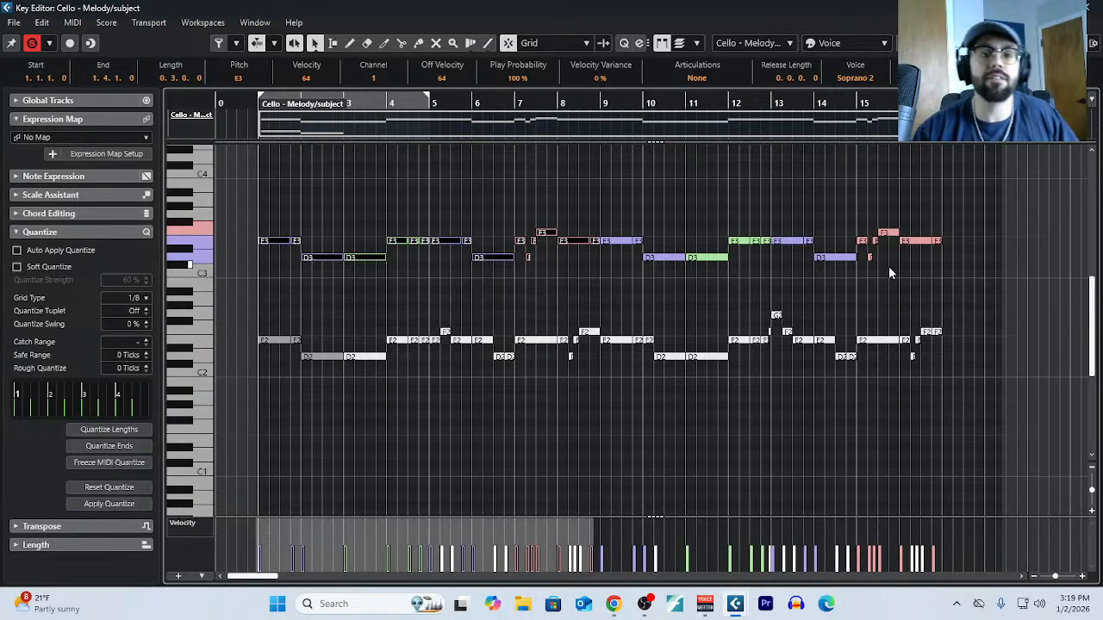
Compare the upper melody's first eight bars with its phrase from bar 9 to bar 16, highlighting each half in turn.
scroll(890, 268, "up", 2)
scroll(634, 280, "down", 3)
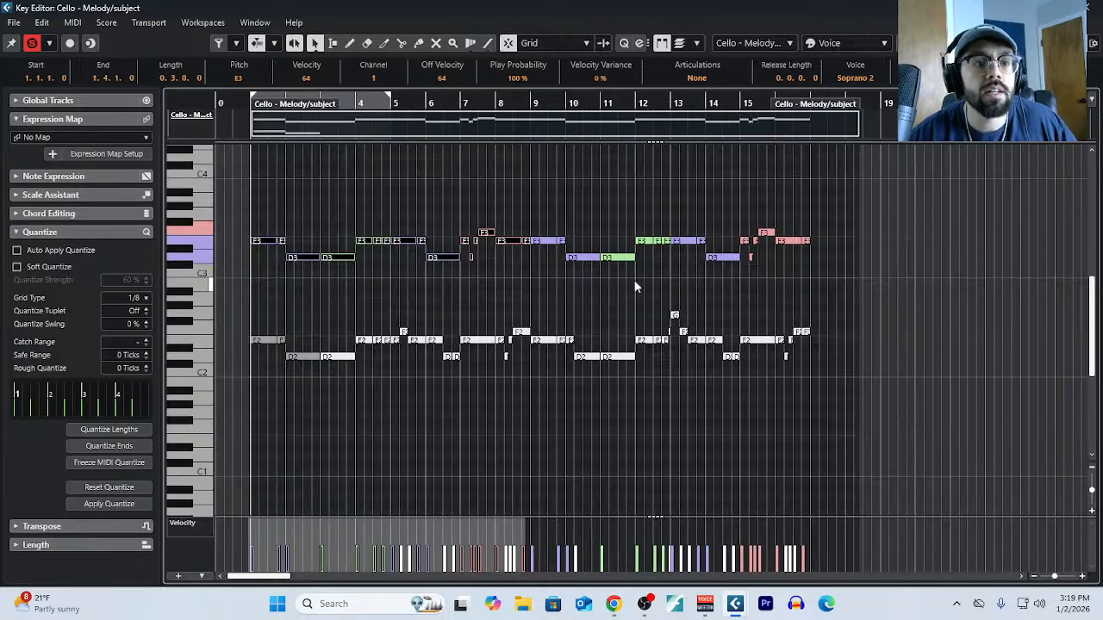
left_click_drag(261, 212, 529, 305)
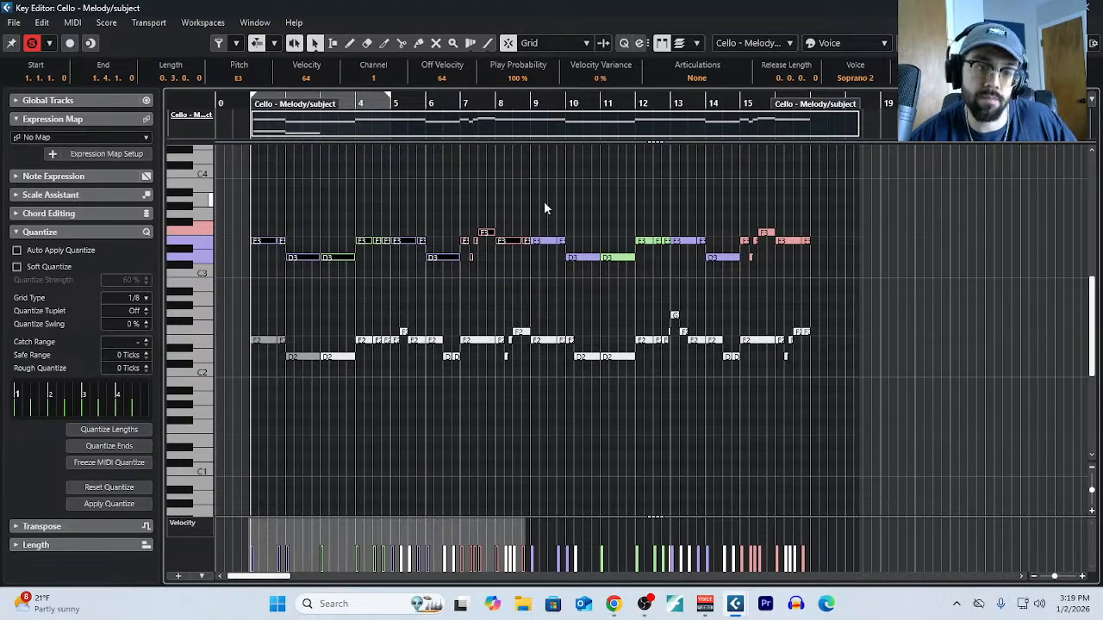
left_click_drag(545, 201, 885, 287)
left_click_drag(270, 209, 527, 317)
left_click_drag(548, 204, 854, 295)
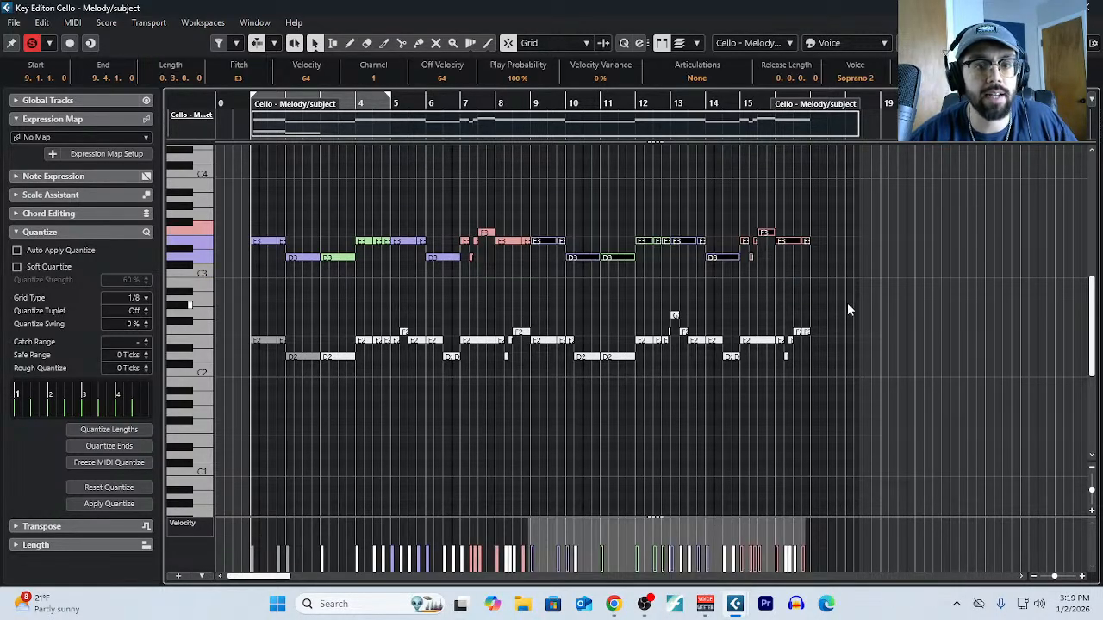
scroll(767, 289, "up", 4)
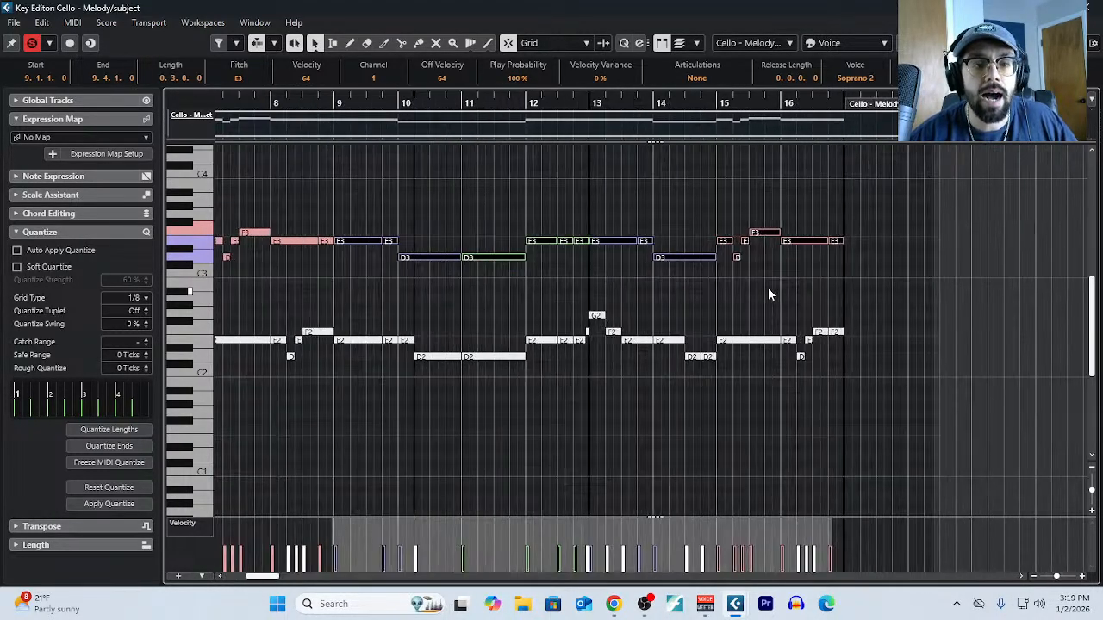
Highlight the upper melody's phrase from bar 9 to bar 16 once more.
left_click(819, 274)
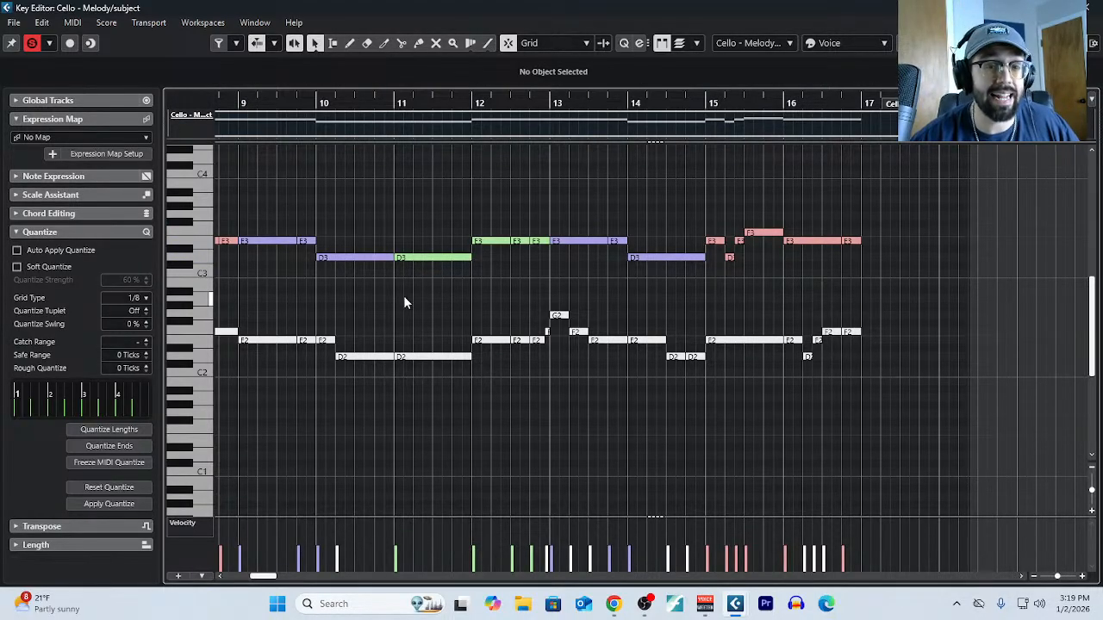
scroll(517, 285, "down", 2)
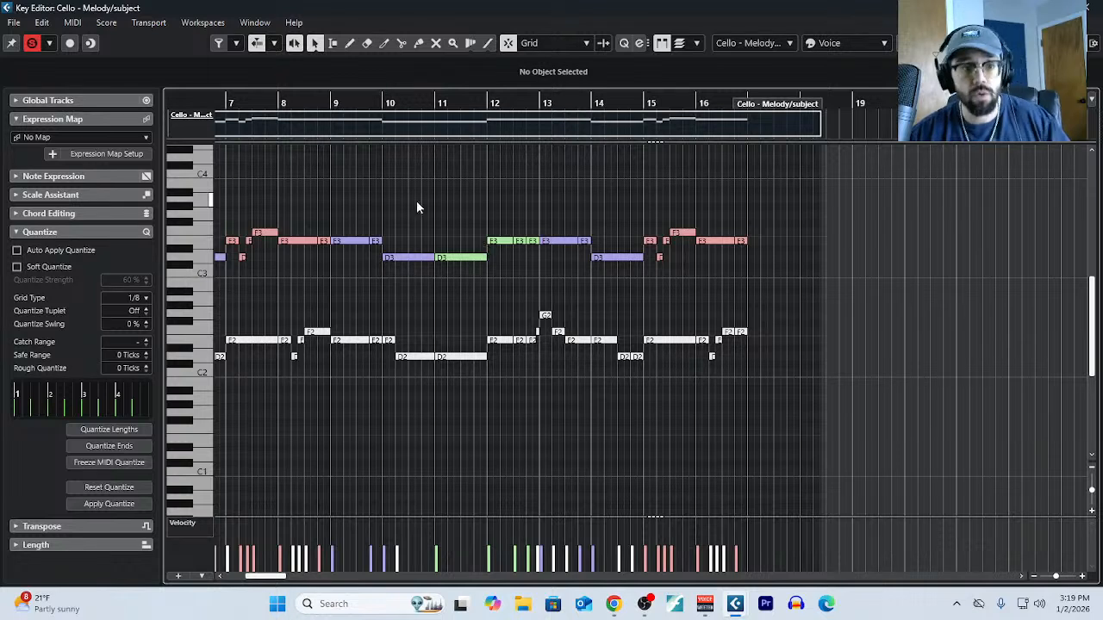
left_click_drag(352, 202, 762, 288)
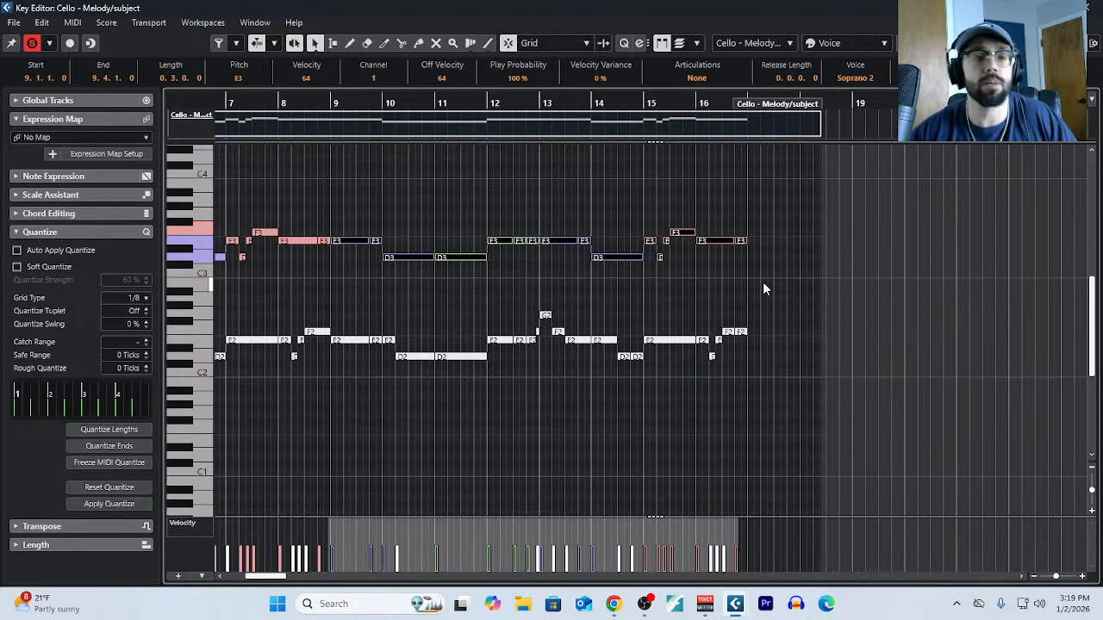
Close the Key Editor, open the project notepad, and add a blank line after the list of reasons a melody is not tuneful.
left_click(1093, 7)
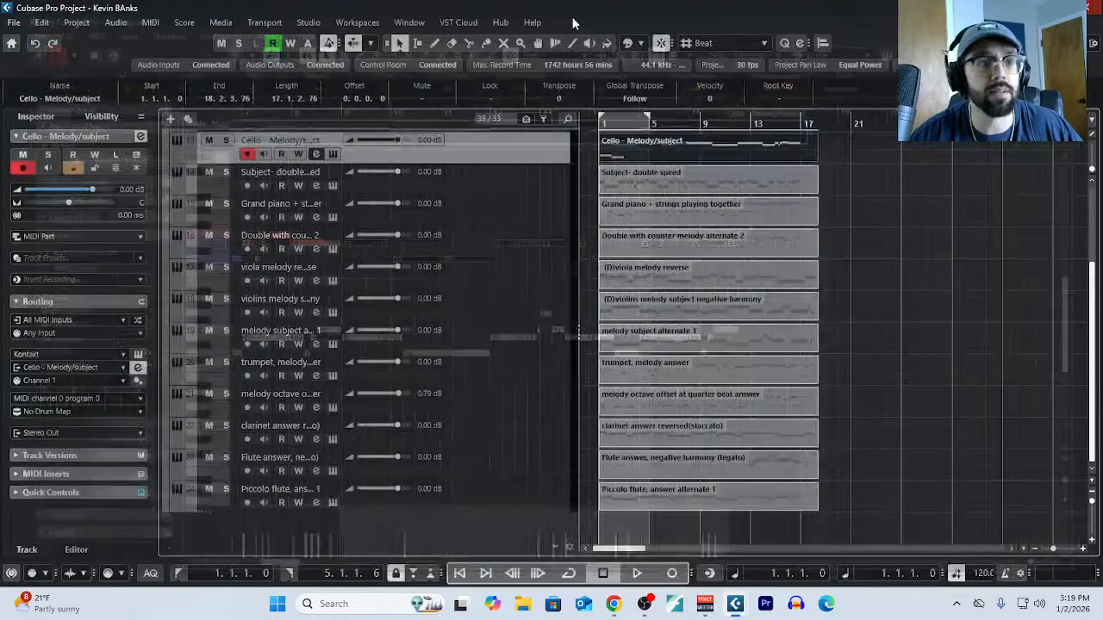
left_click(76, 22)
left_click(129, 365)
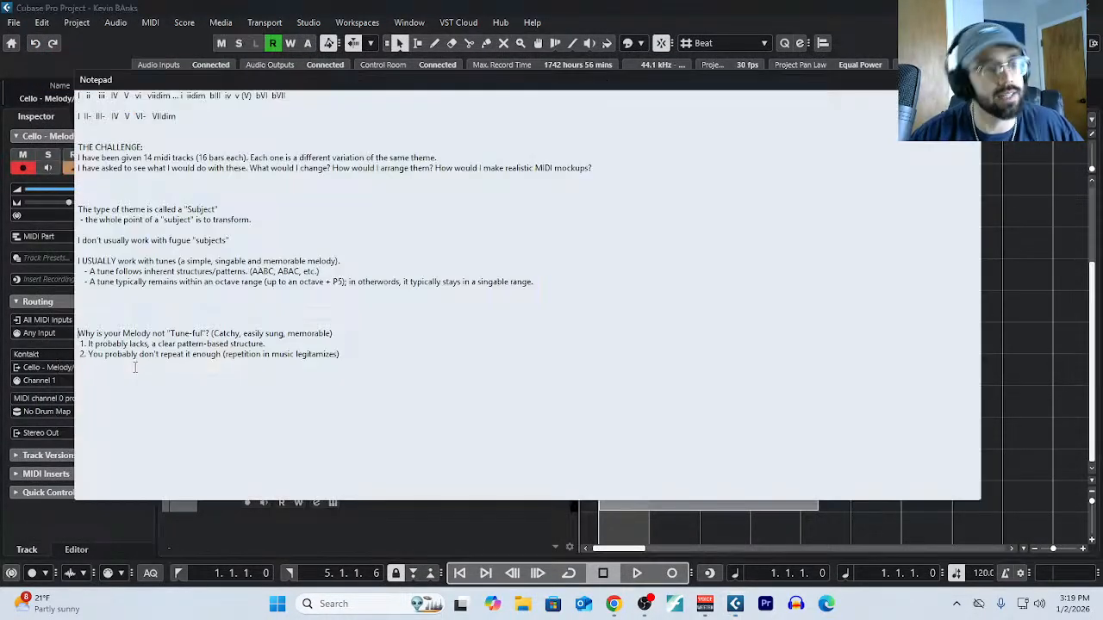
scroll(290, 379, "up", 5)
scroll(290, 379, "down", 3)
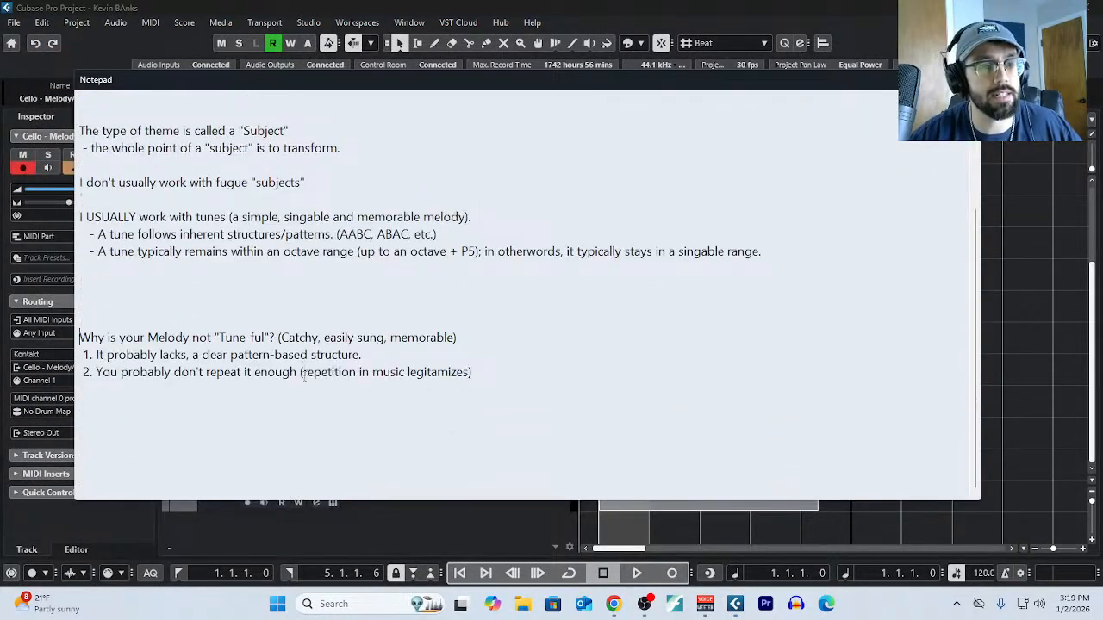
left_click(483, 372)
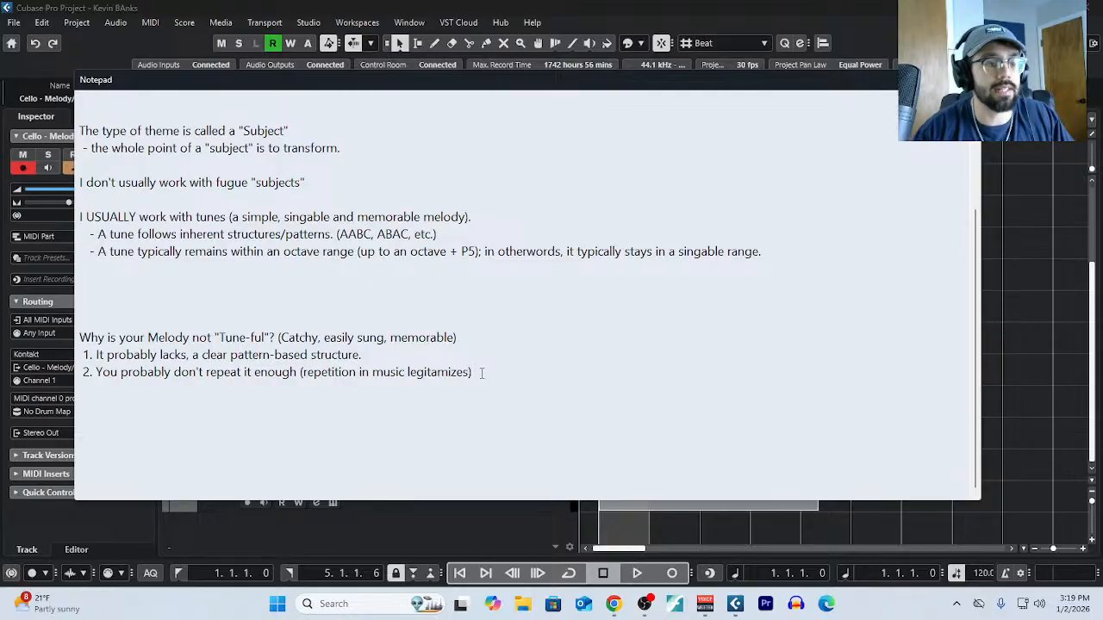
key("Return")
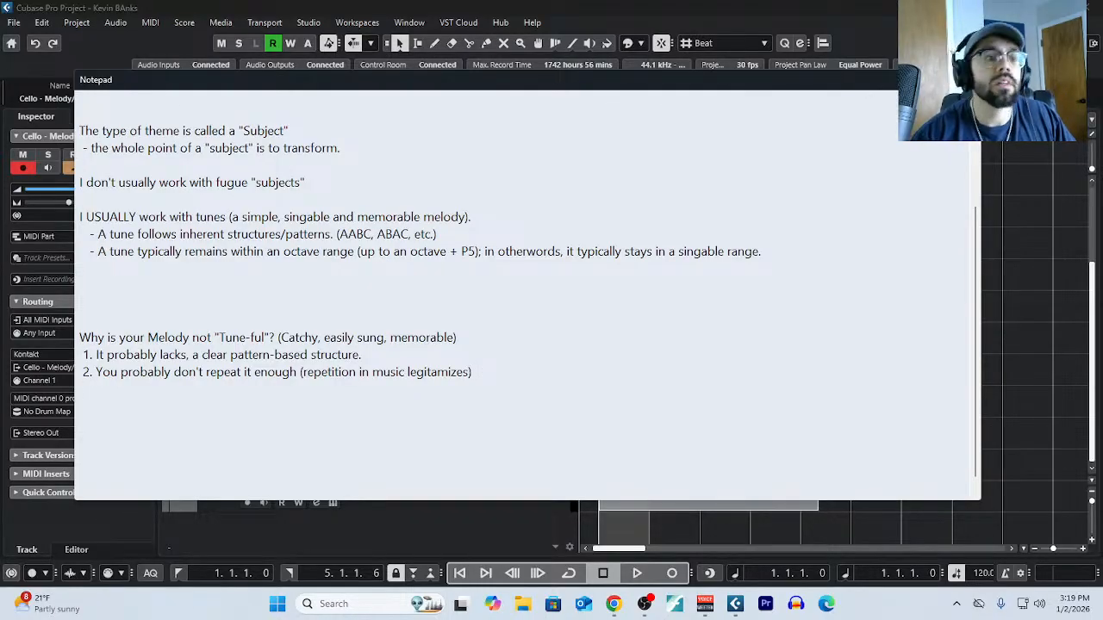
Above the "Tune-ful" question, write "If you ever hear "Question and Answer" in music, it means this:".
left_click(197, 303)
type("I")
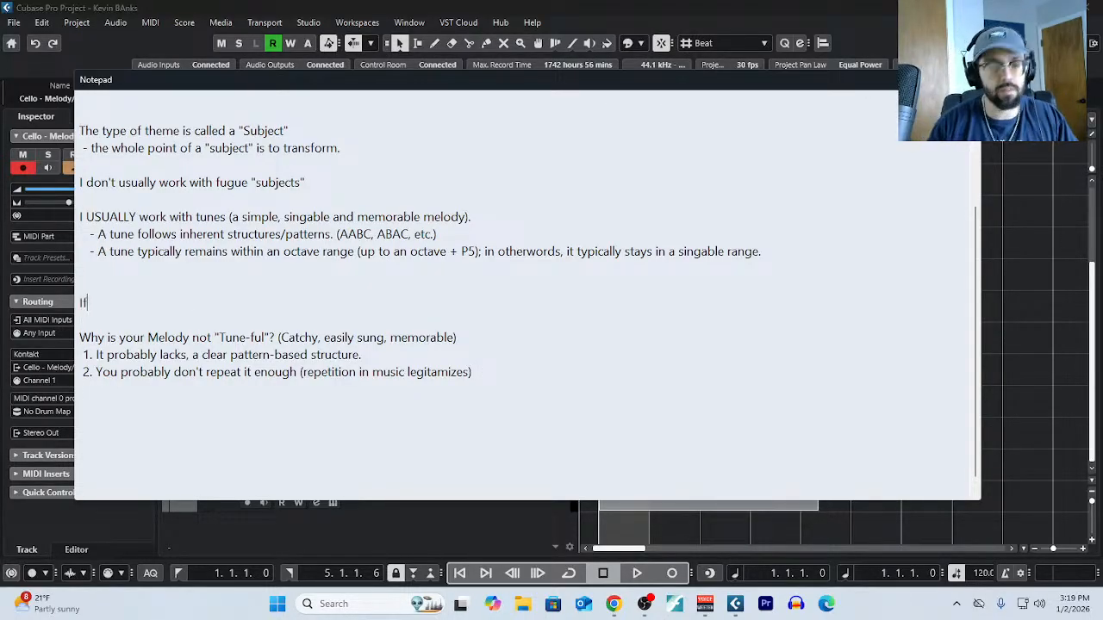
type("f you ever hear \"Q")
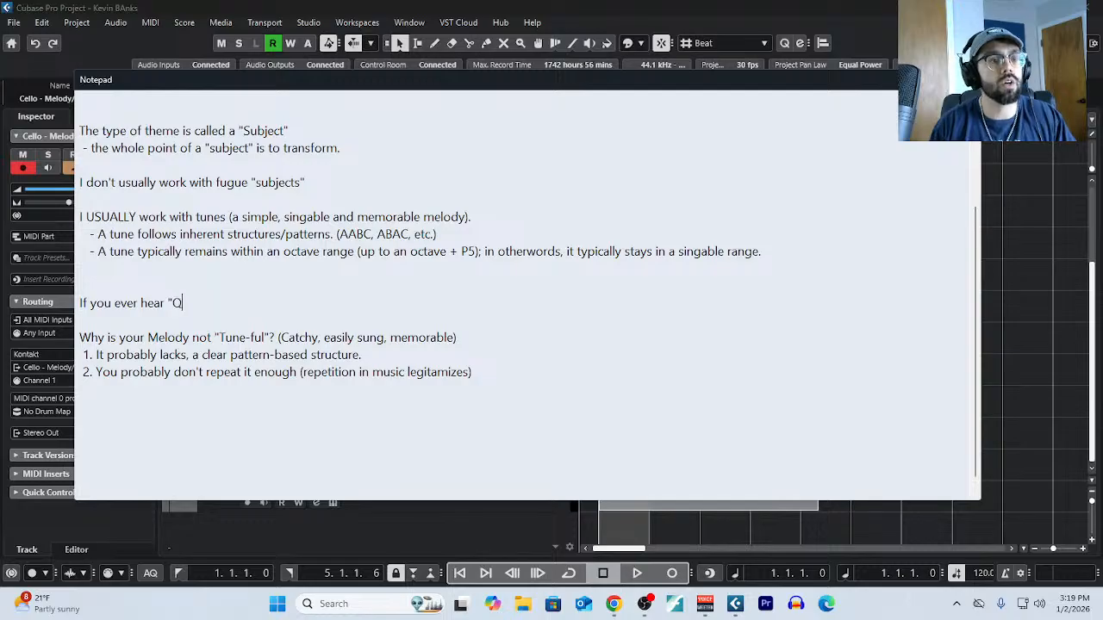
type("uestion and A")
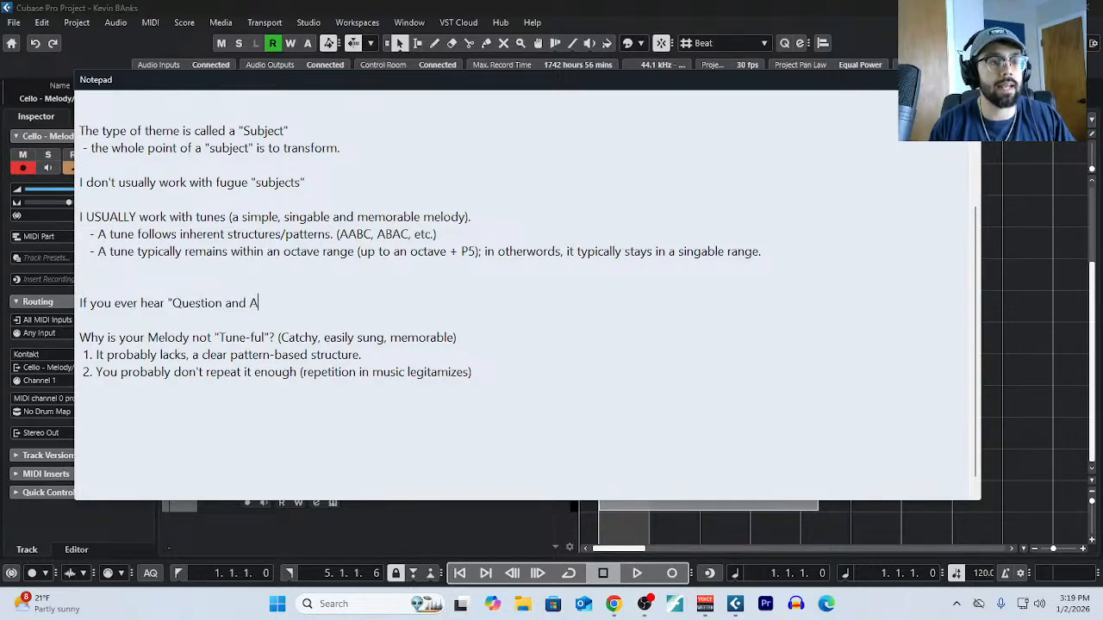
type("nswer\" in music")
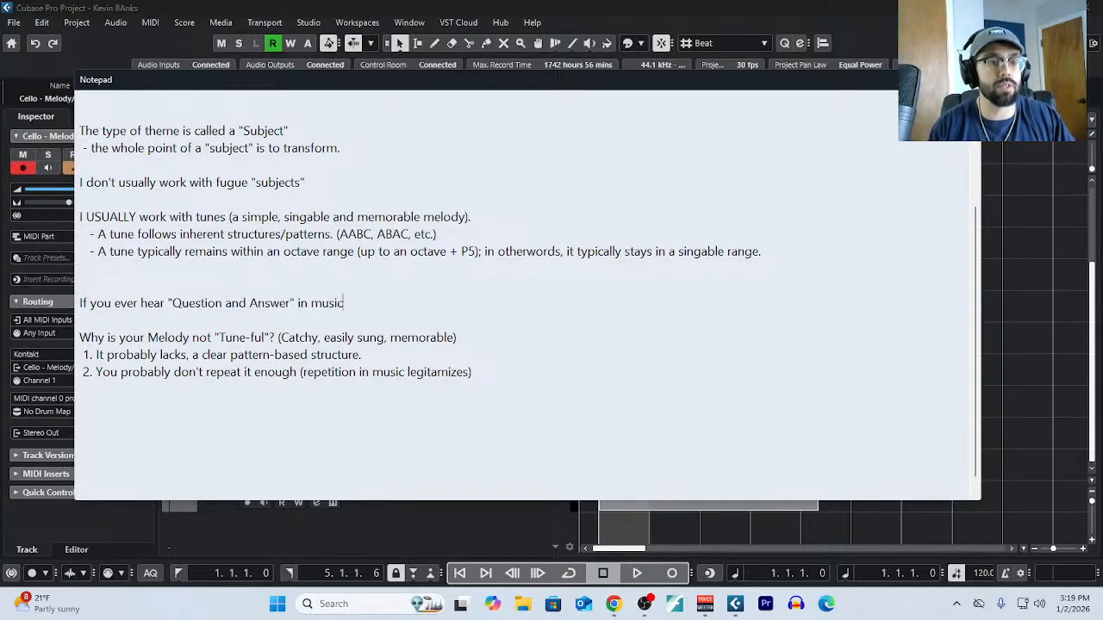
type(", itmeans")
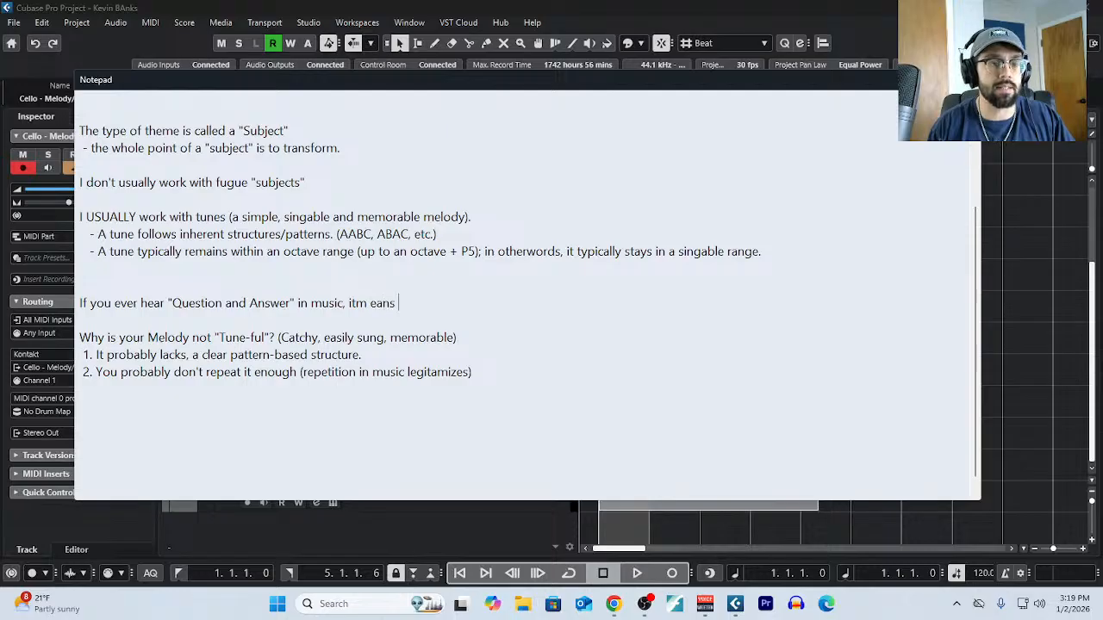
key("BackSpace")
key("BackSpace")
key("BackSpace")
key("BackSpace")
key("BackSpace")
type("means this:")
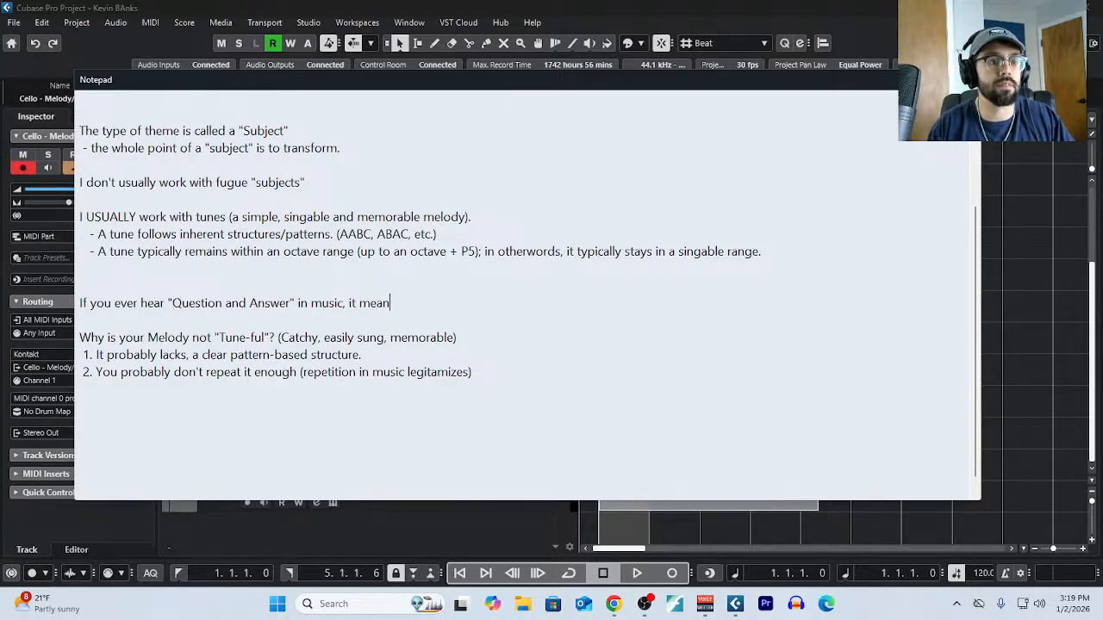
Add the bullet "- A question = a phrase that feels like it has a weak ending" below the Question and Answer heading.
key("Return")
type("- A")
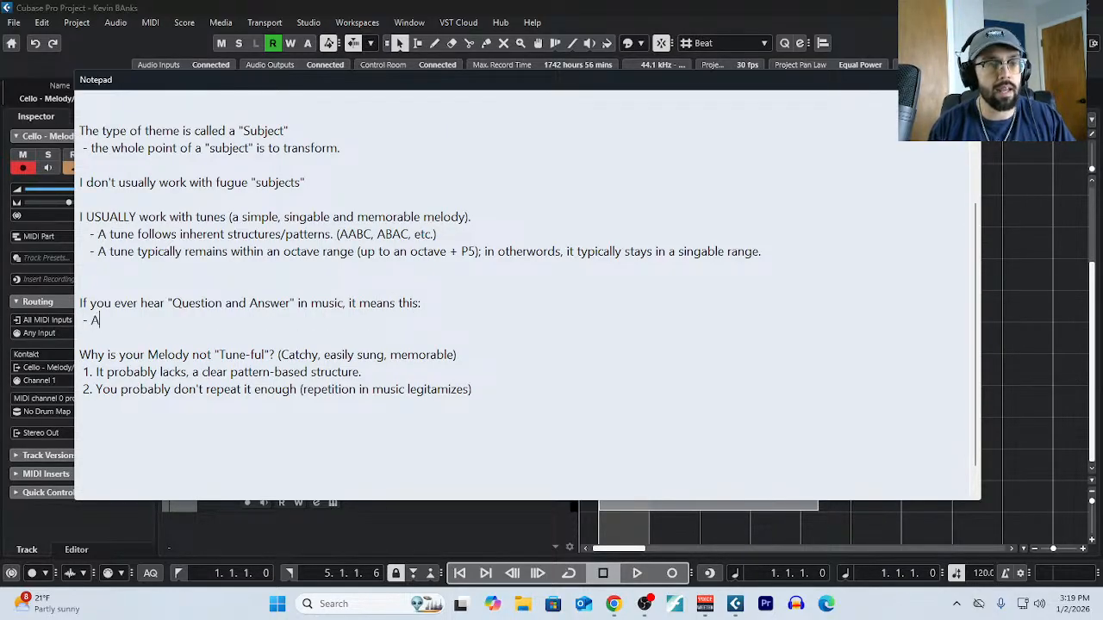
type(" question = a phr")
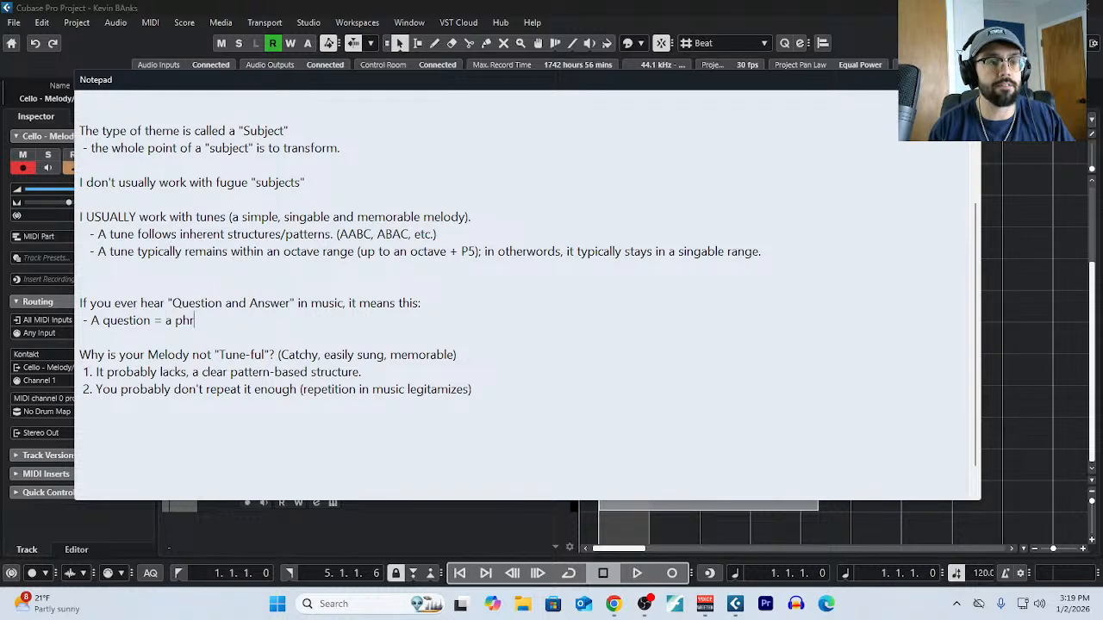
type("ase that feels like it h")
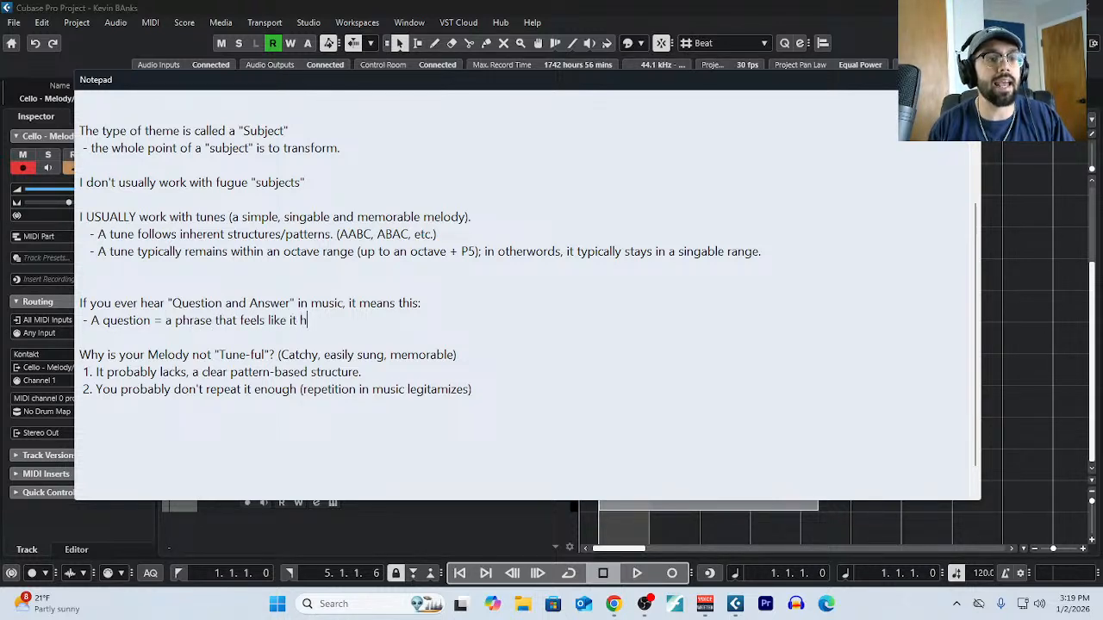
type("as a weak ending")
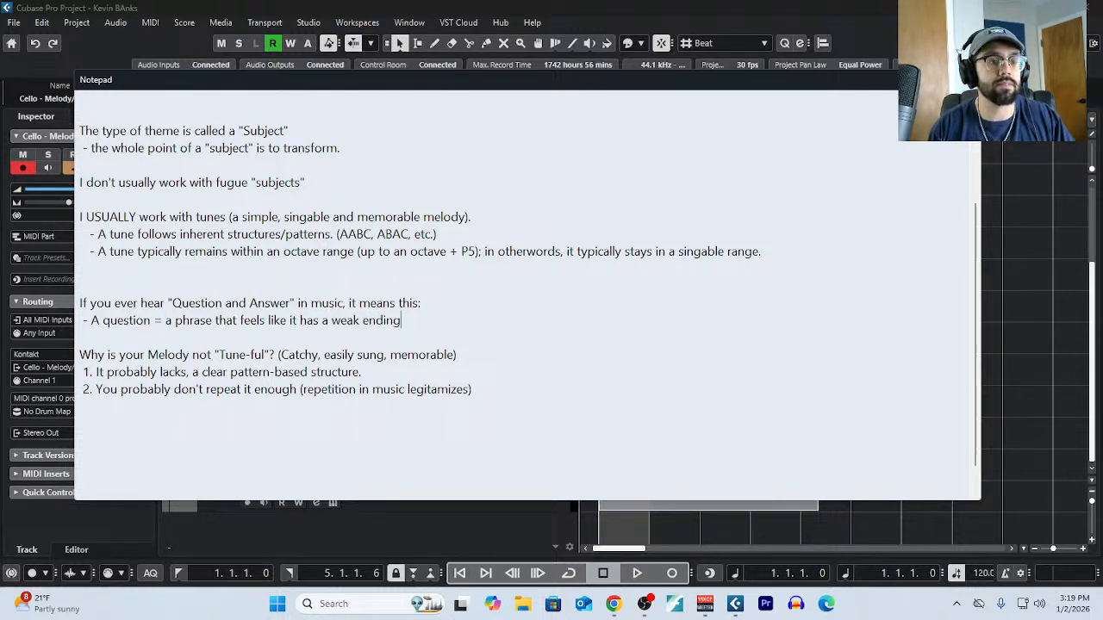
Add a second bullet reading "- An Answer = a phrase that feels like has a strong ending.".
key("Return")
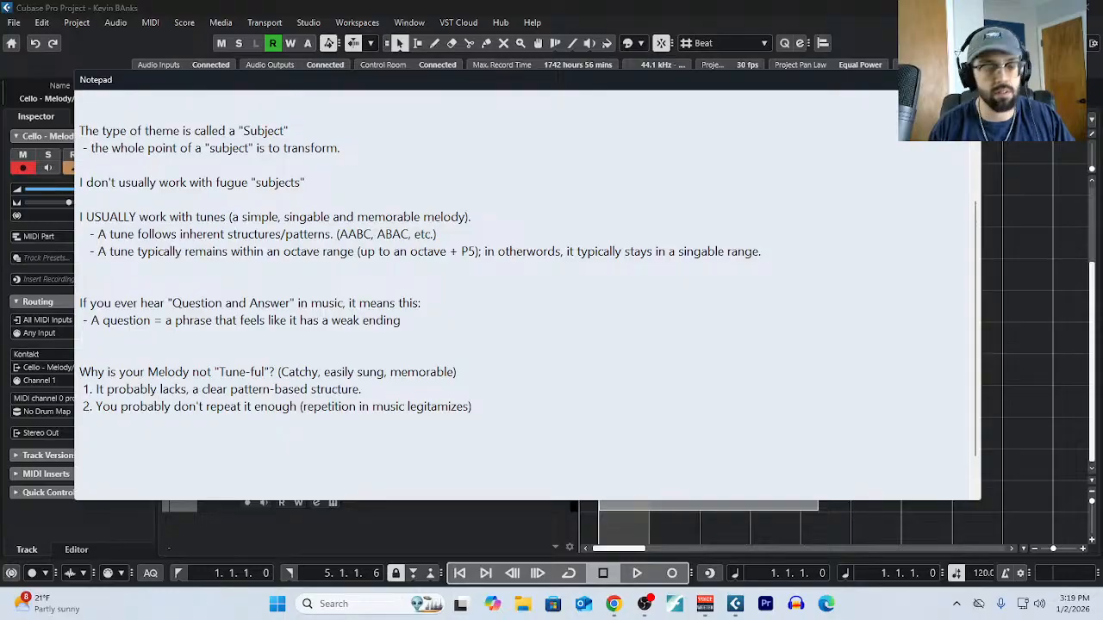
type("- ")
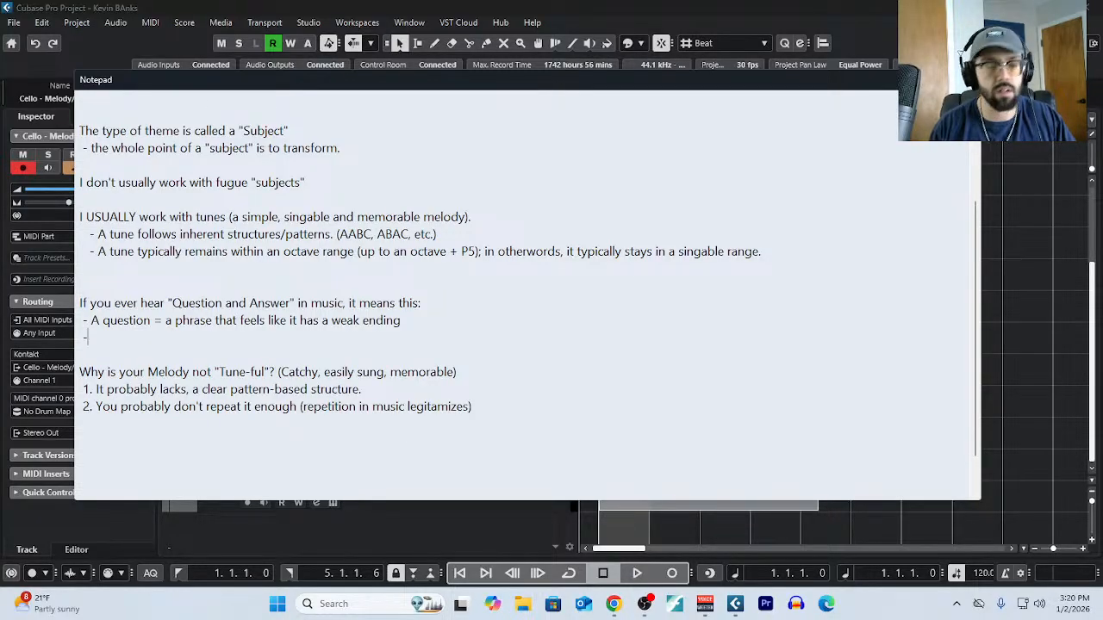
type("An Answer ")
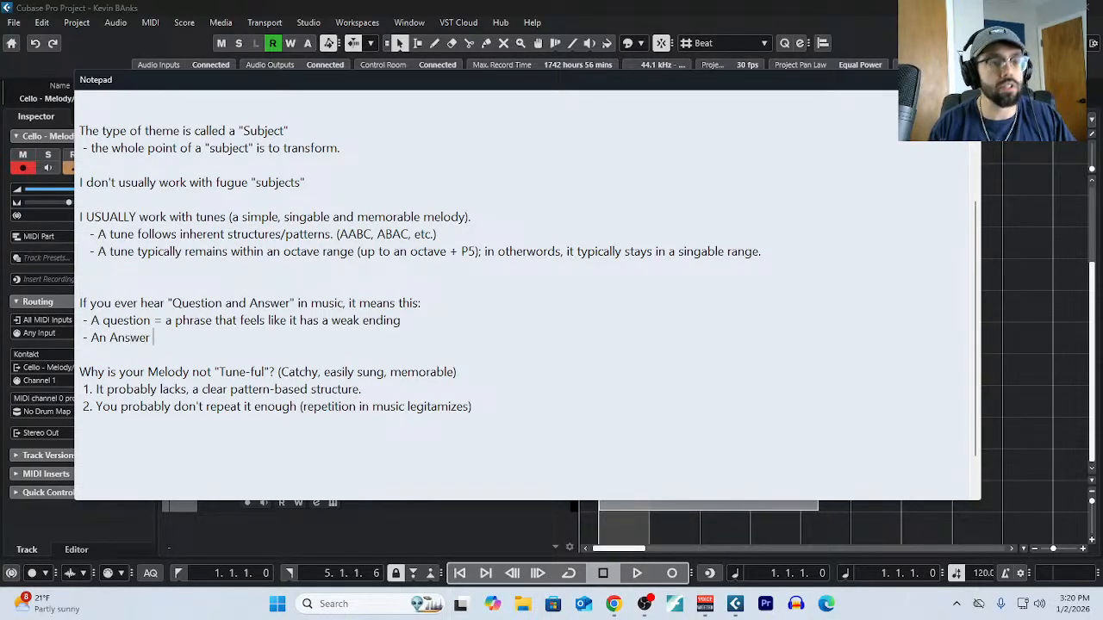
type("= a phrase that fe")
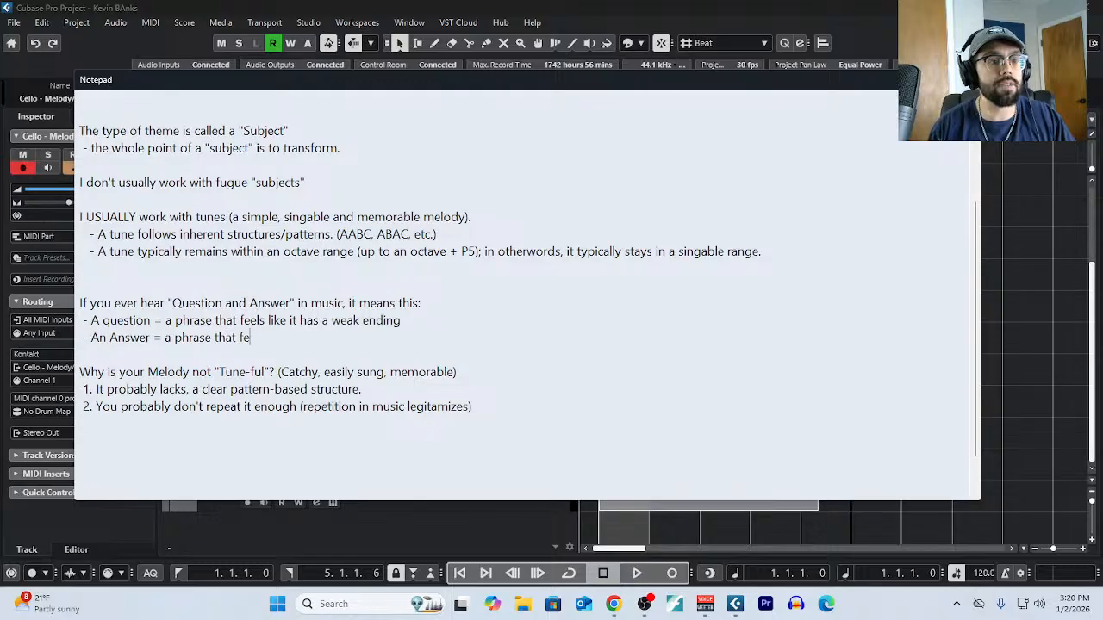
type("els like has")
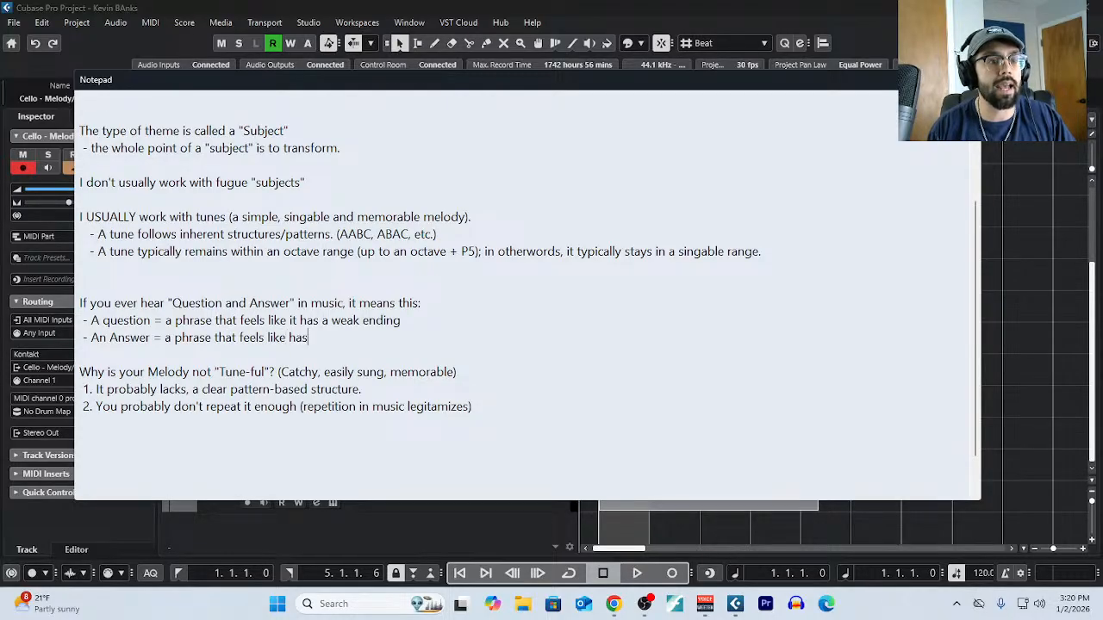
type(" a strong ending.")
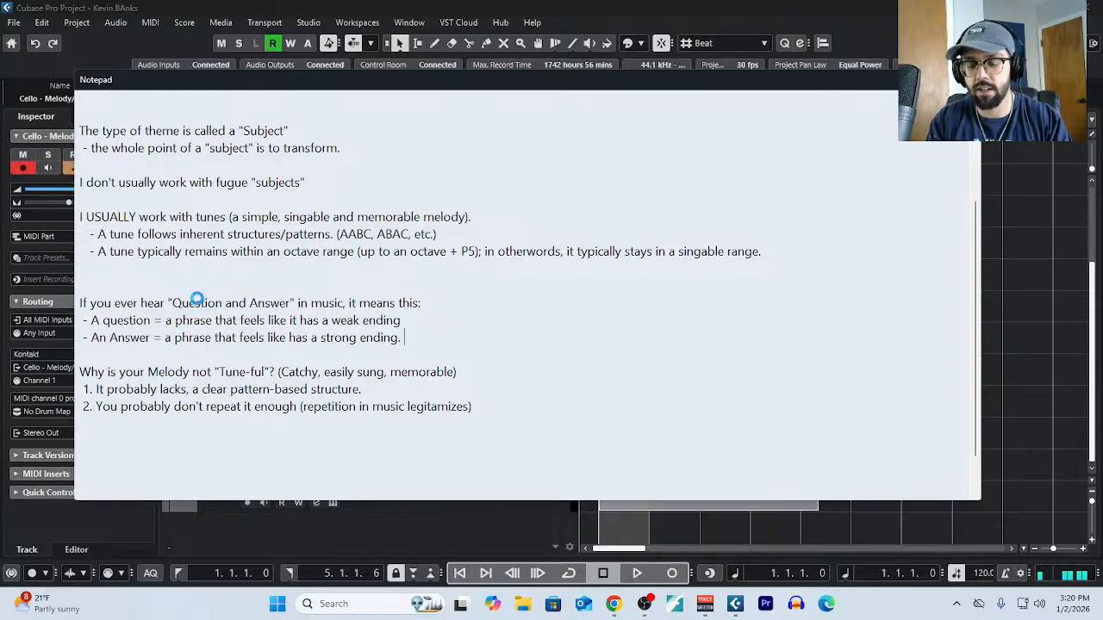
Review the two definitions, highlighting "strong ending.", "An Answer" and "A question" in turn.
scroll(196, 299, "down", 2)
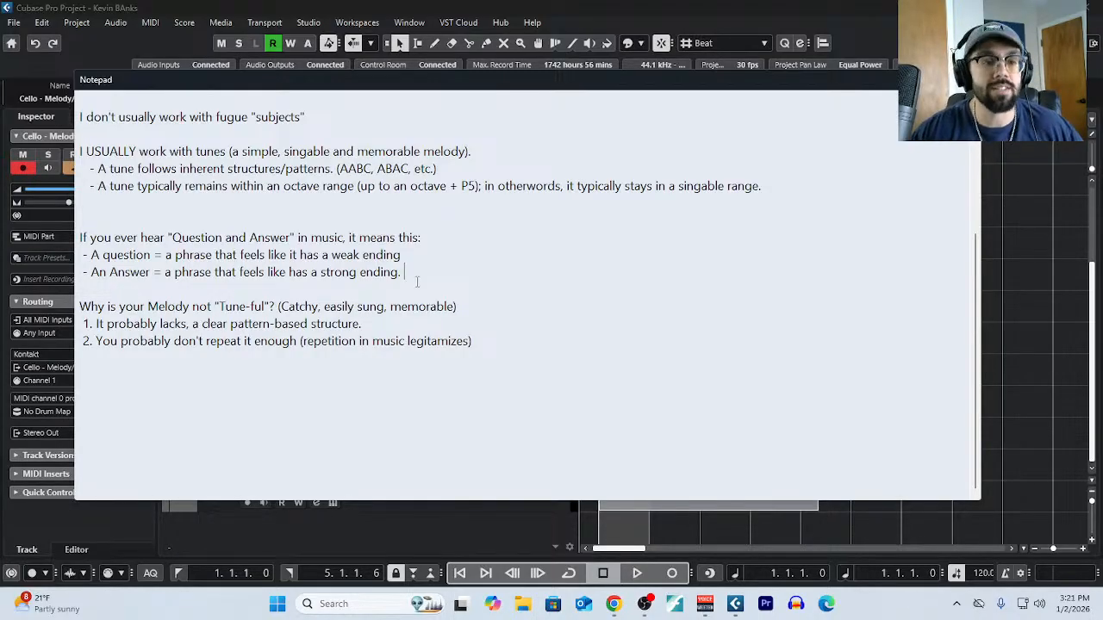
left_click_drag(417, 281, 317, 274)
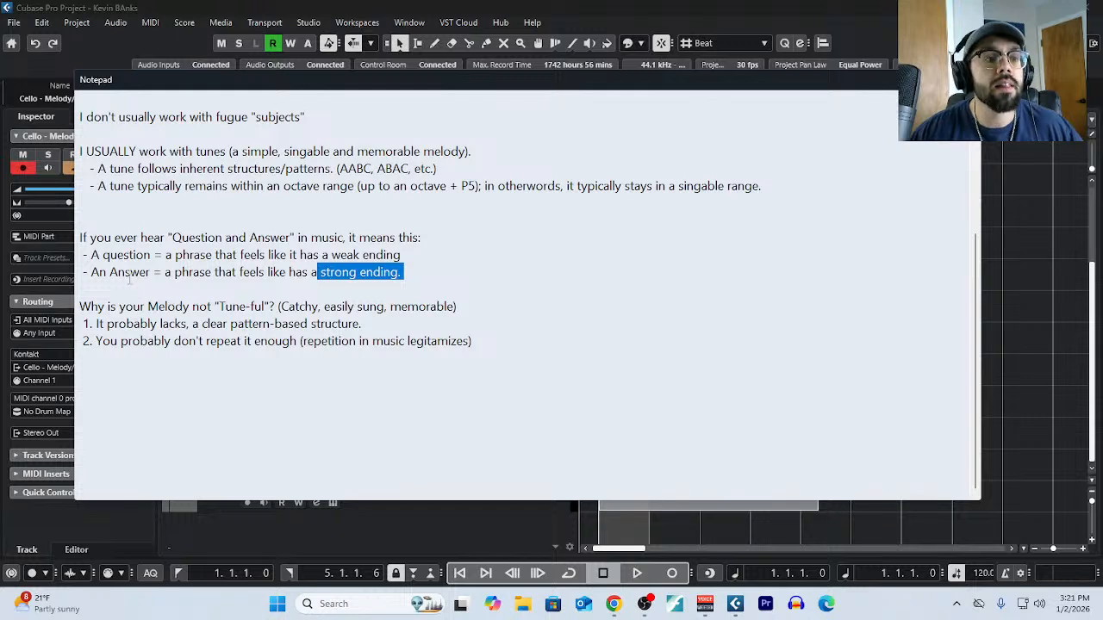
left_click_drag(153, 274, 88, 273)
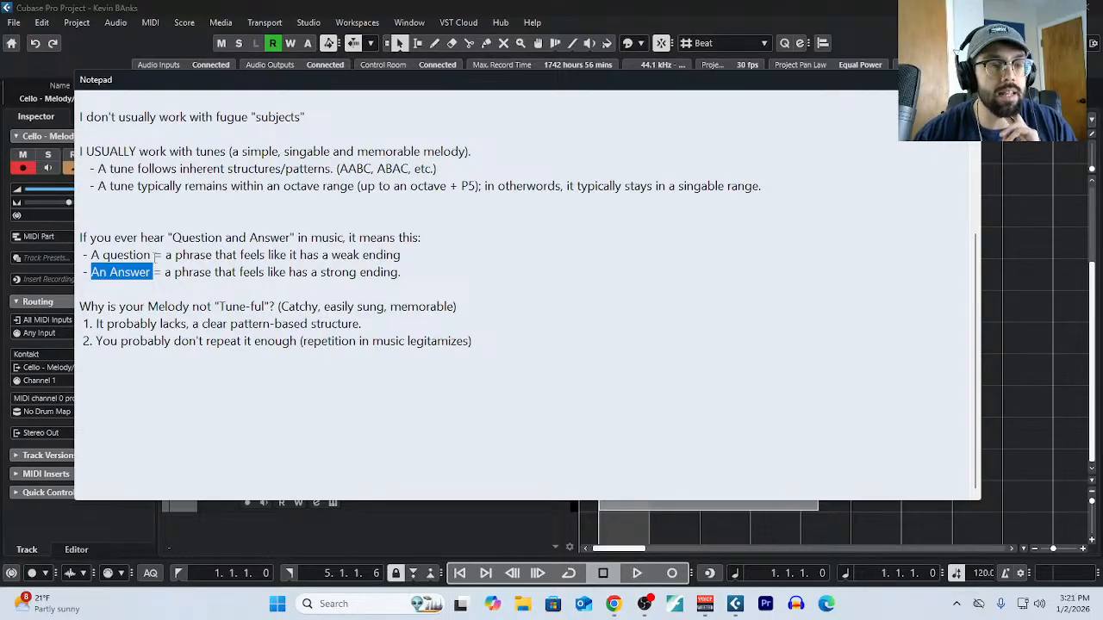
left_click_drag(156, 256, 87, 256)
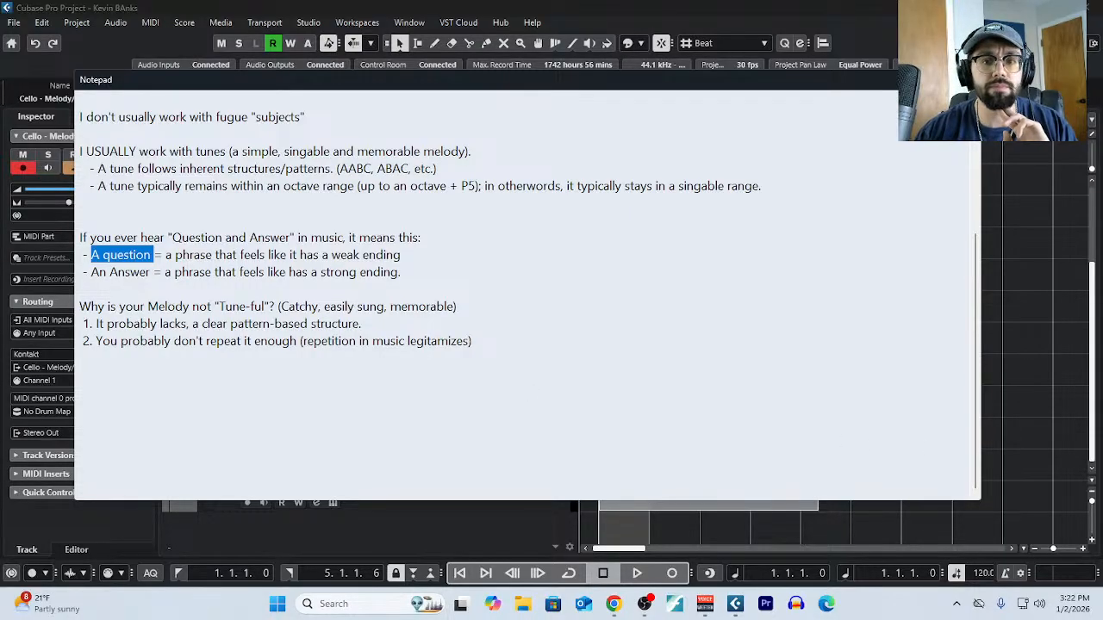
Leave the notepad, reopen the cello part's Key Editor, and highlight the upper melody's question and answer phrases in turn.
left_click(967, 80)
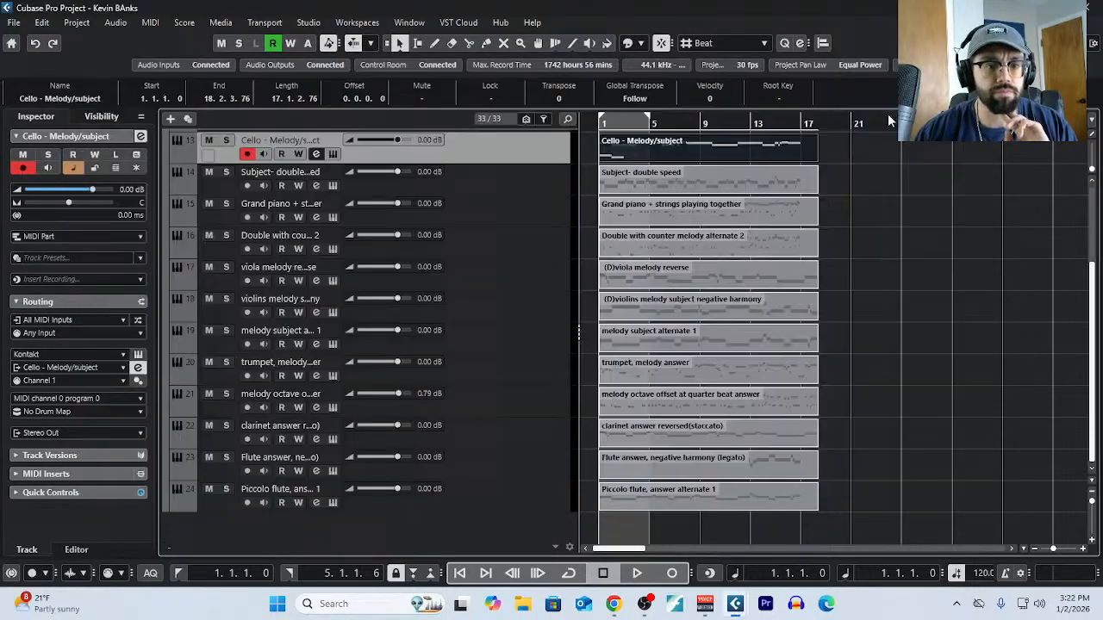
left_click(146, 26)
left_click(177, 37)
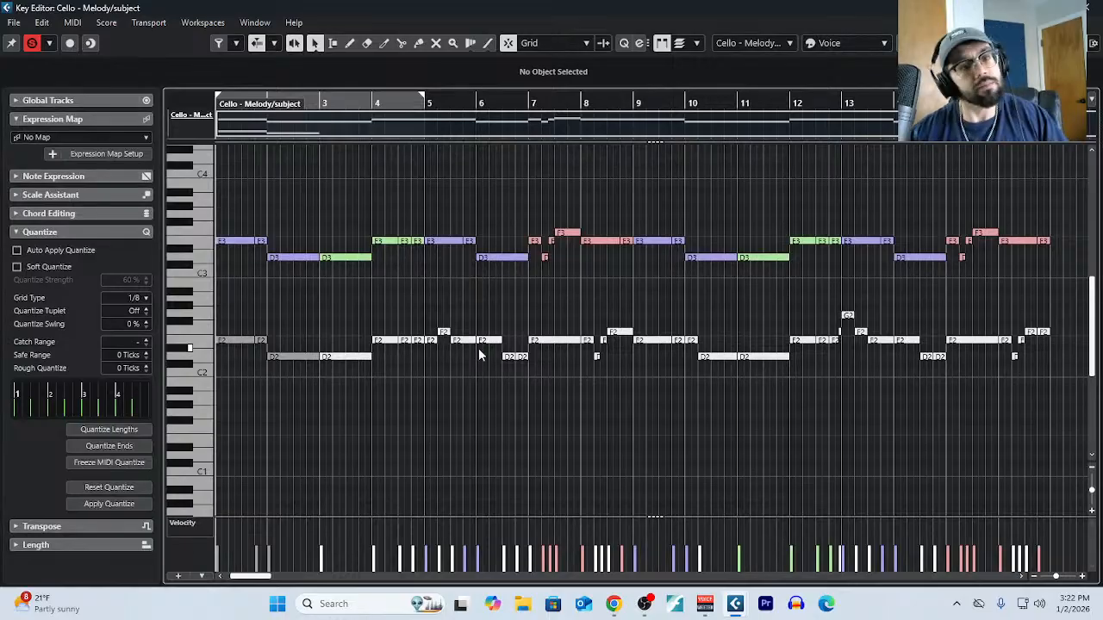
key("g")
left_click_drag(286, 198, 595, 303)
left_click_drag(608, 195, 988, 315)
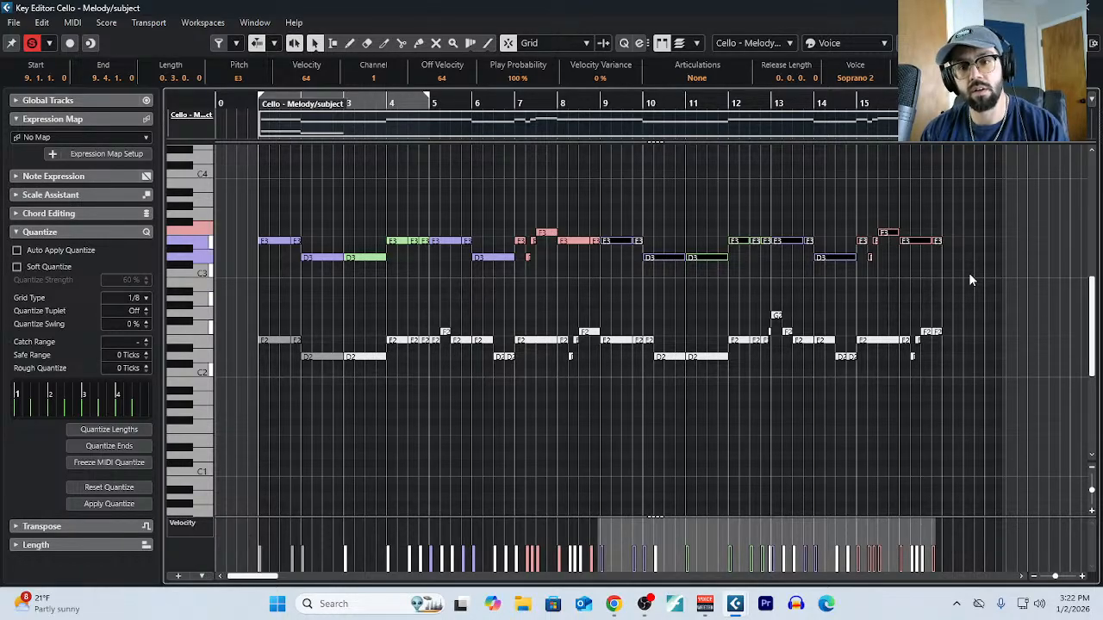
Delete the upper melody's two E3 notes in bar 16.
scroll(918, 262, "up", 3)
scroll(917, 262, "up", 2)
left_click(830, 281)
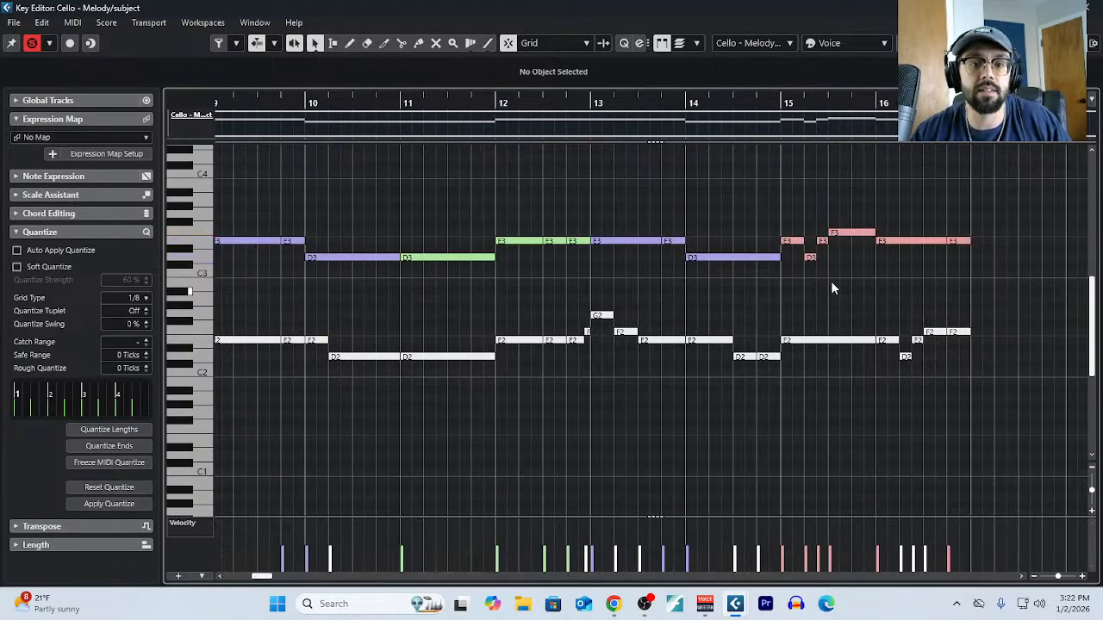
left_click_drag(931, 211, 978, 271)
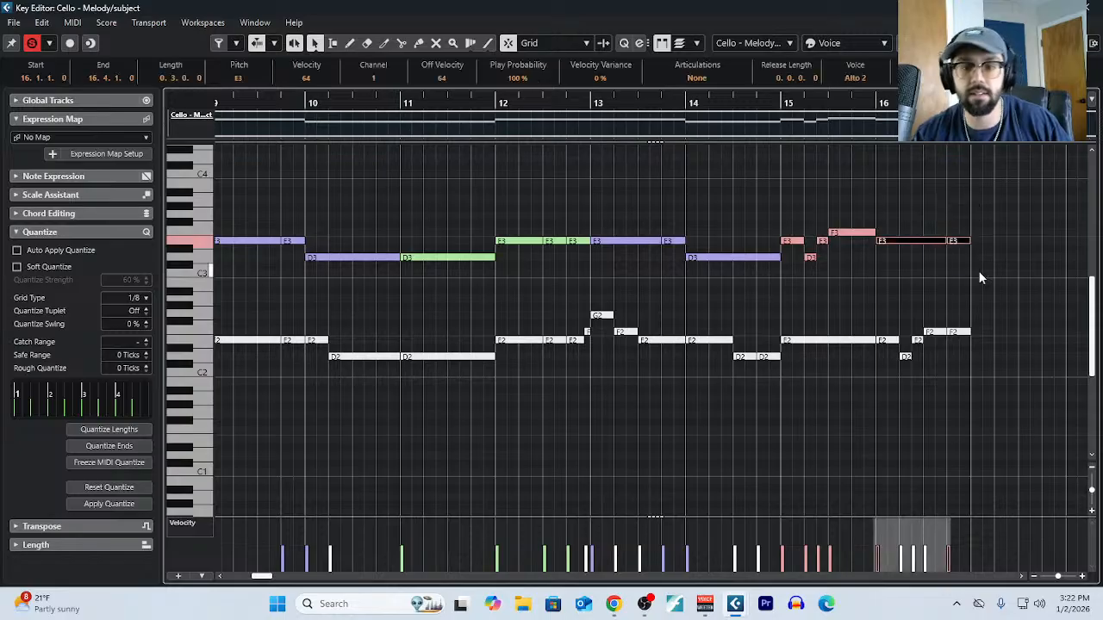
key("Delete")
Copy the upper melody's four-note motif from bar 15 and paste it at the start of bar 16.
left_click_drag(789, 190, 873, 263)
left_click(874, 256)
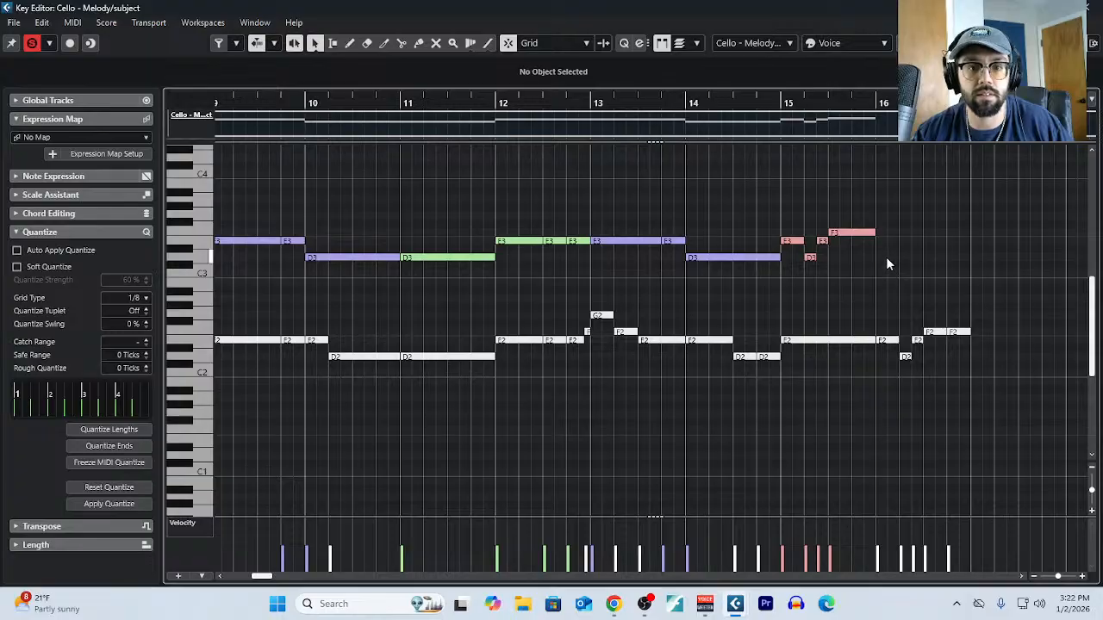
left_click_drag(789, 205, 898, 290)
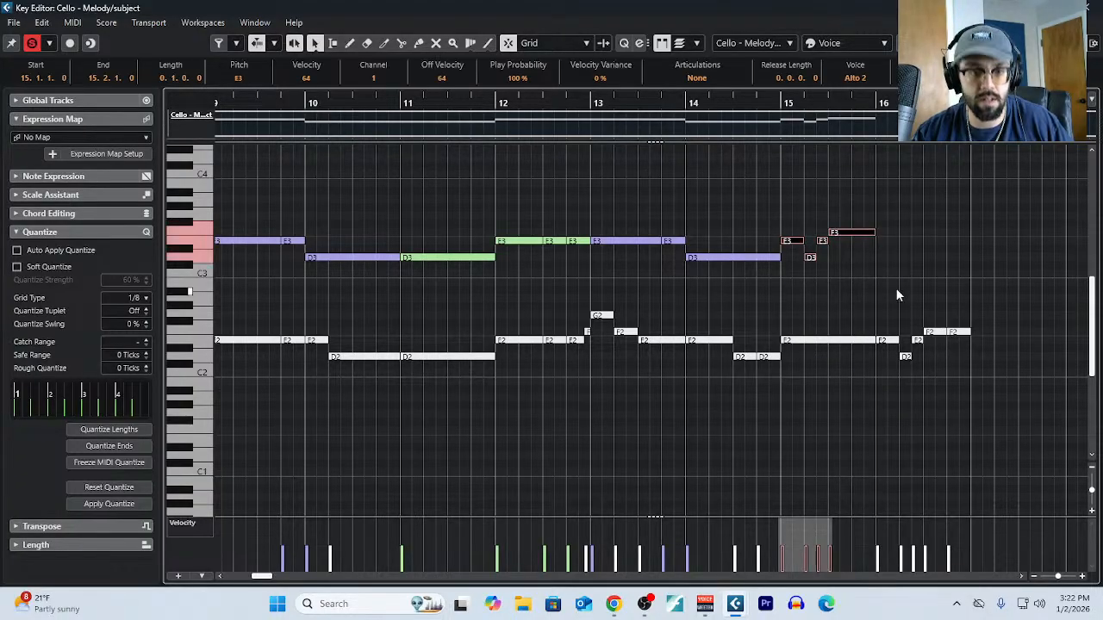
key("ctrl+c")
left_click(872, 101)
key("ctrl+v")
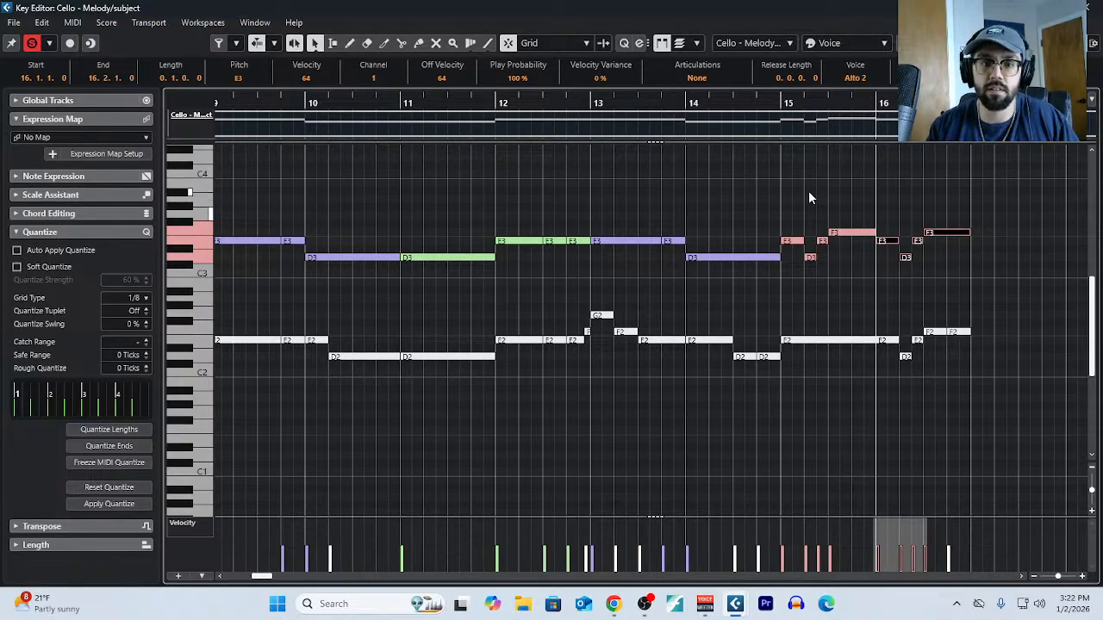
Transpose the pasted motif in bar 16 up a semitone and raise its last note to G3.
key("Up")
key("Up")
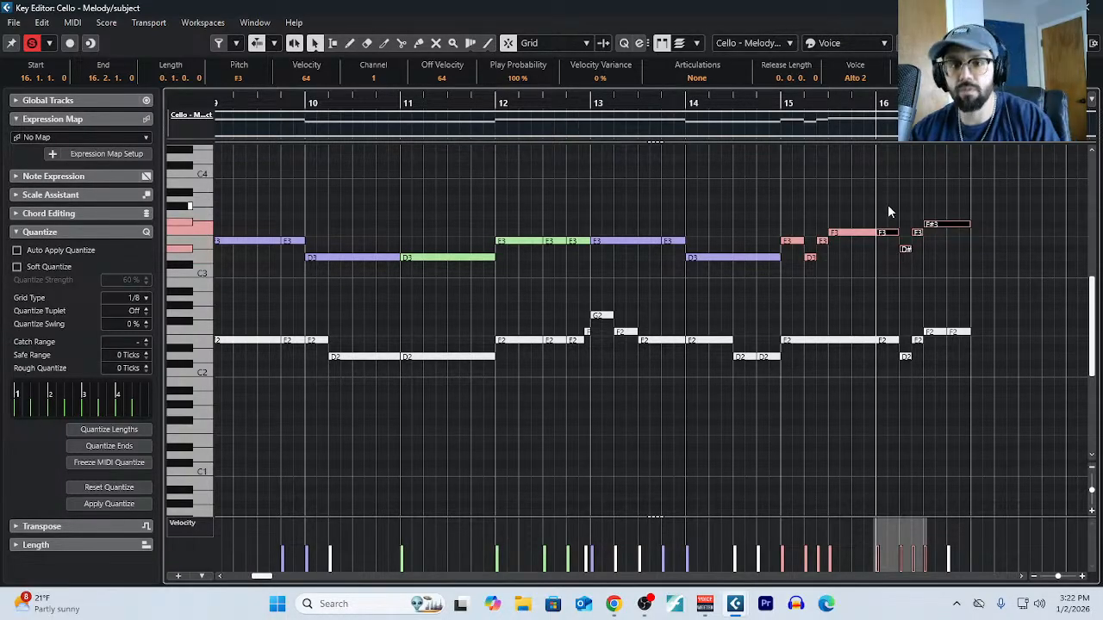
key("Down")
left_click(999, 315)
left_click_drag(958, 225, 957, 215)
Compare the two melodies across the whole part, highlighting the lower notes and the upper notes in turn.
scroll(956, 249, "down", 2)
scroll(832, 300, "left", 2)
scroll(827, 306, "down", 5)
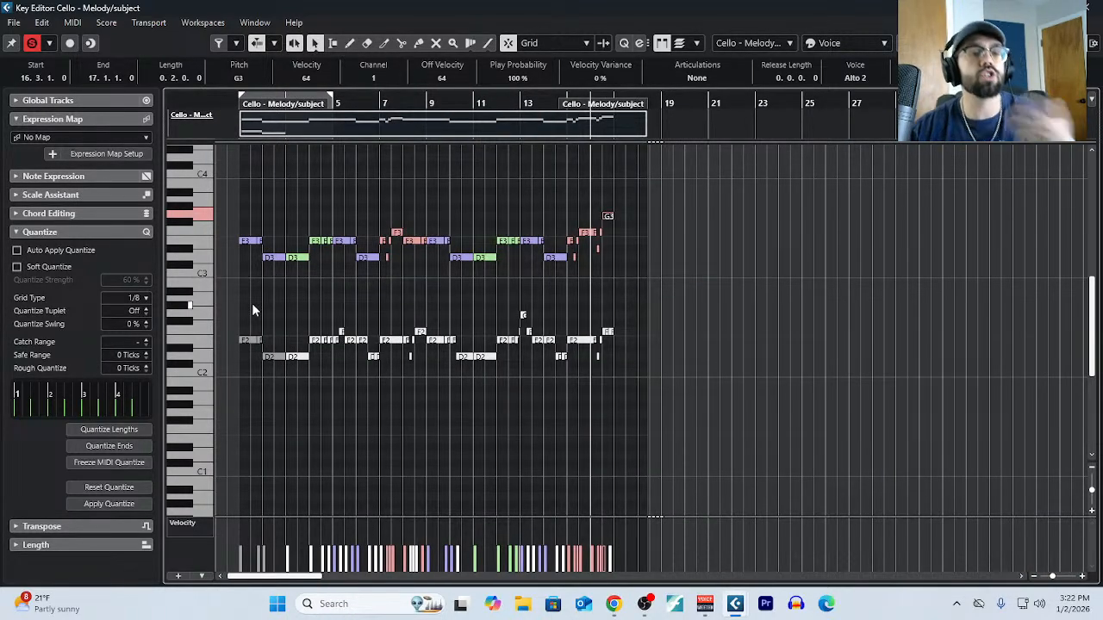
left_click_drag(239, 315, 715, 410)
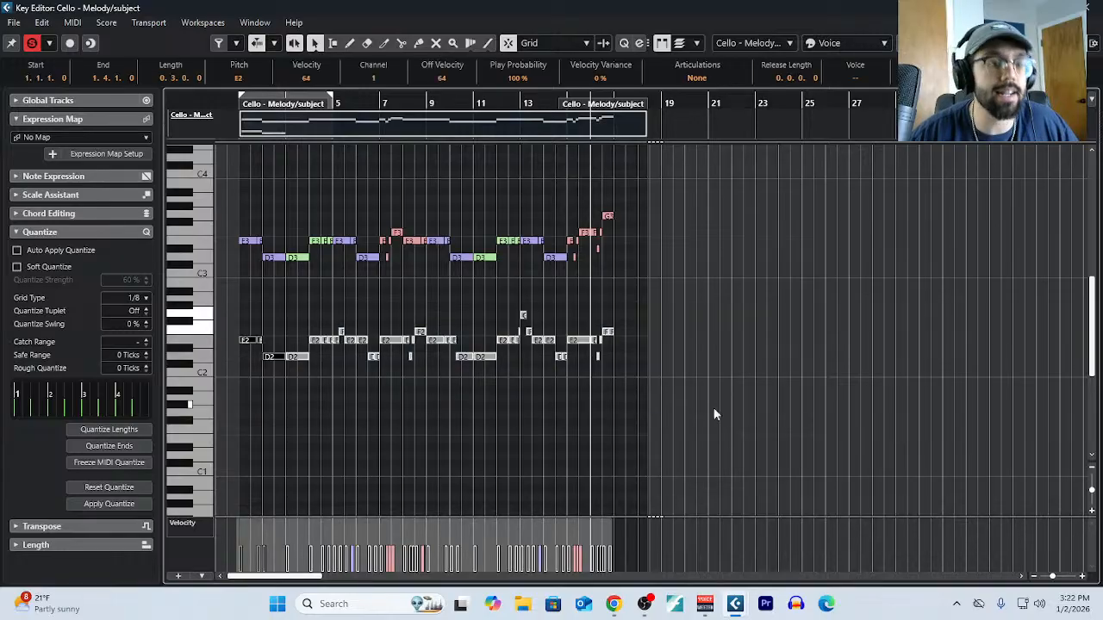
left_click_drag(242, 299, 754, 384)
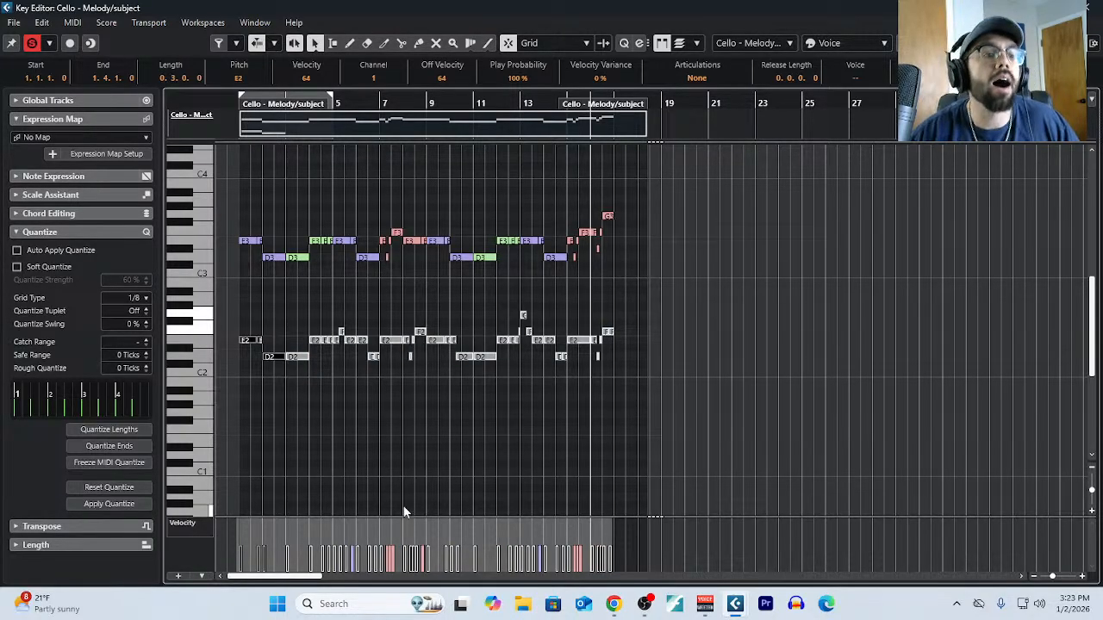
left_click_drag(674, 285, 226, 195)
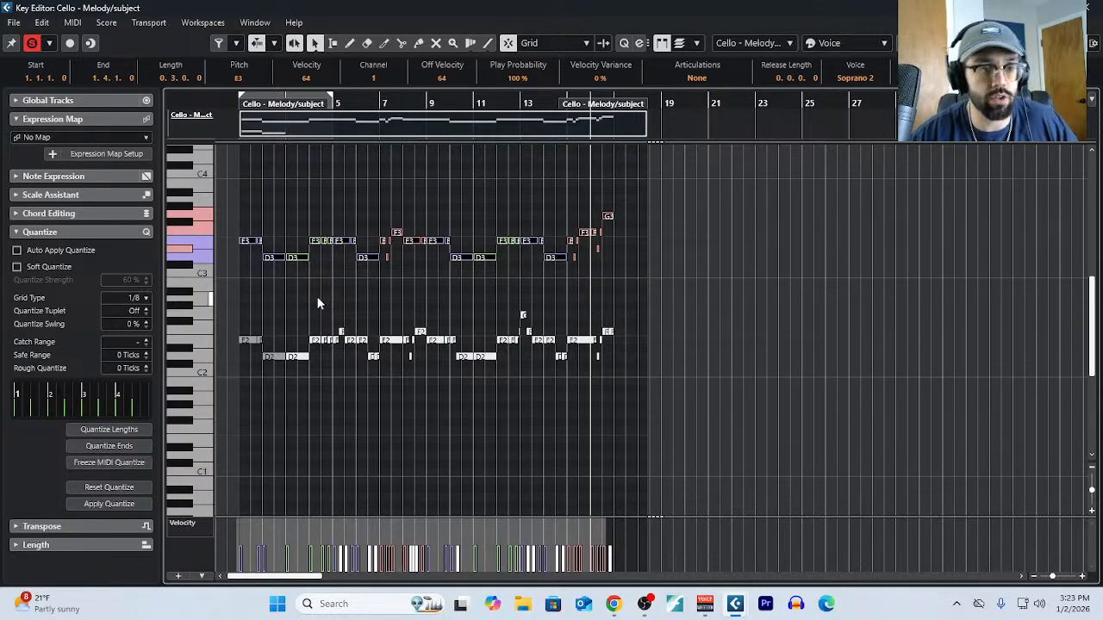
scroll(282, 298, "up", 2)
scroll(282, 299, "up", 2)
left_click(363, 297)
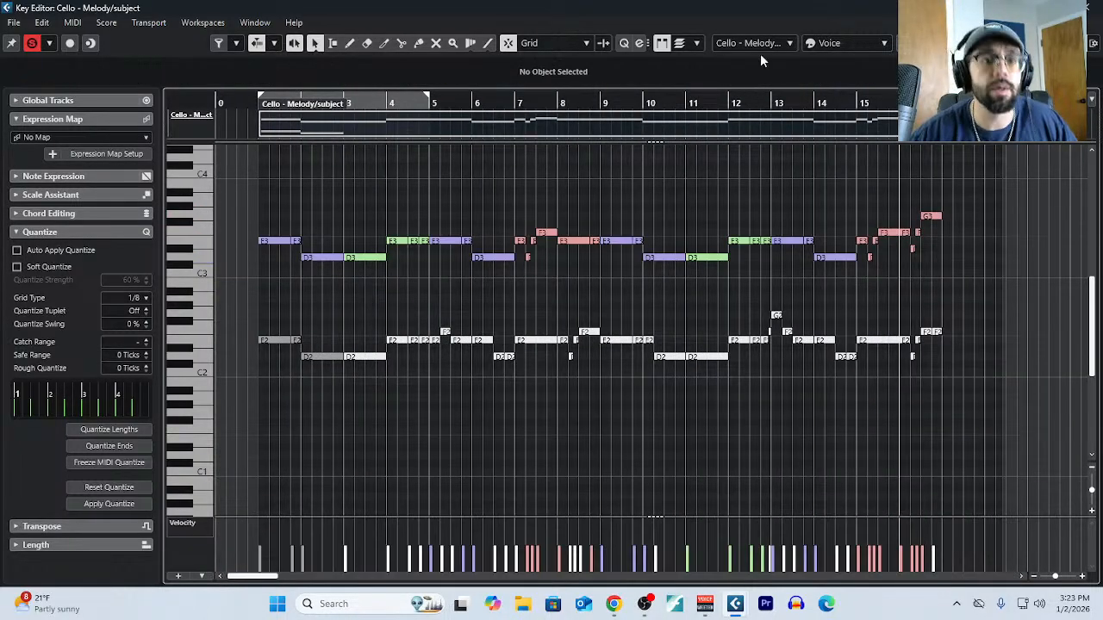
Colour the notes by Velocity and unmute the notes of the lower melody.
left_click(863, 47)
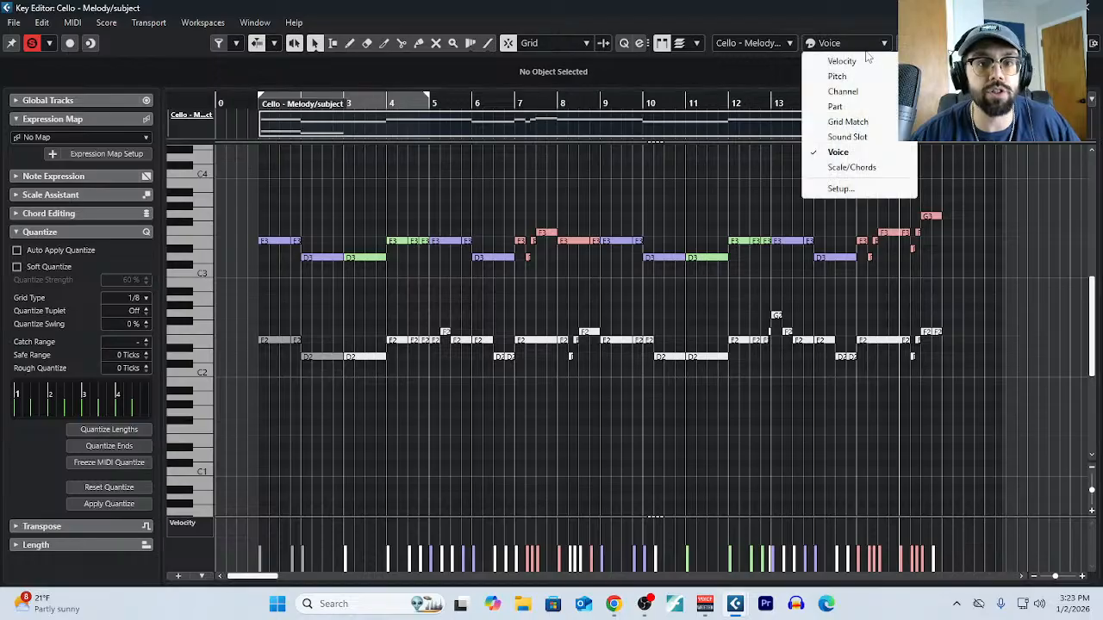
left_click(869, 61)
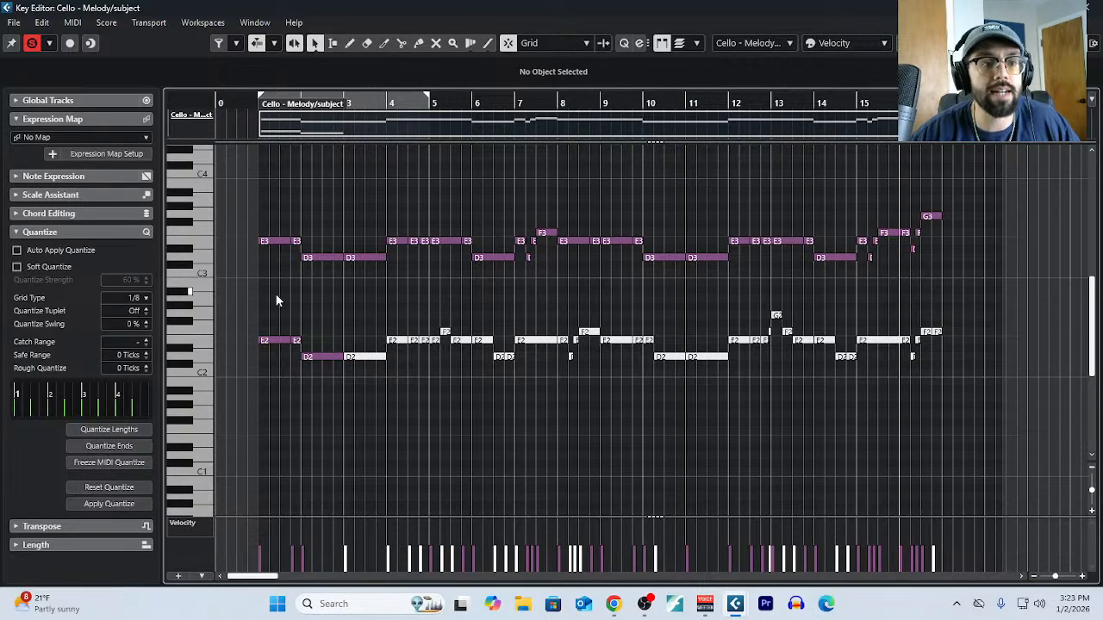
left_click_drag(276, 296, 1016, 405)
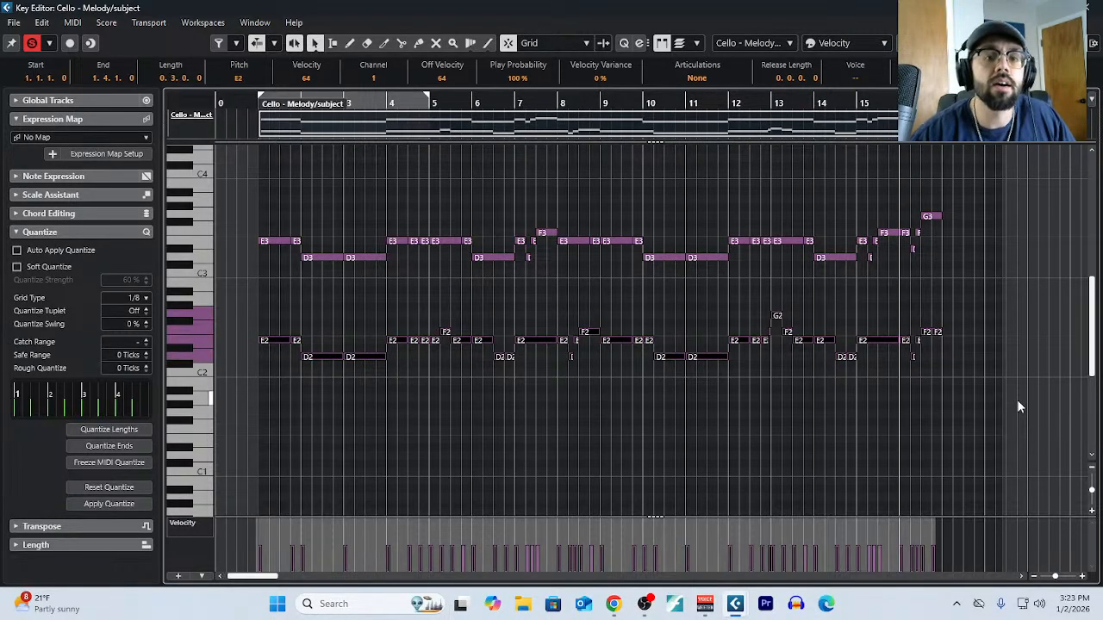
left_click(988, 420)
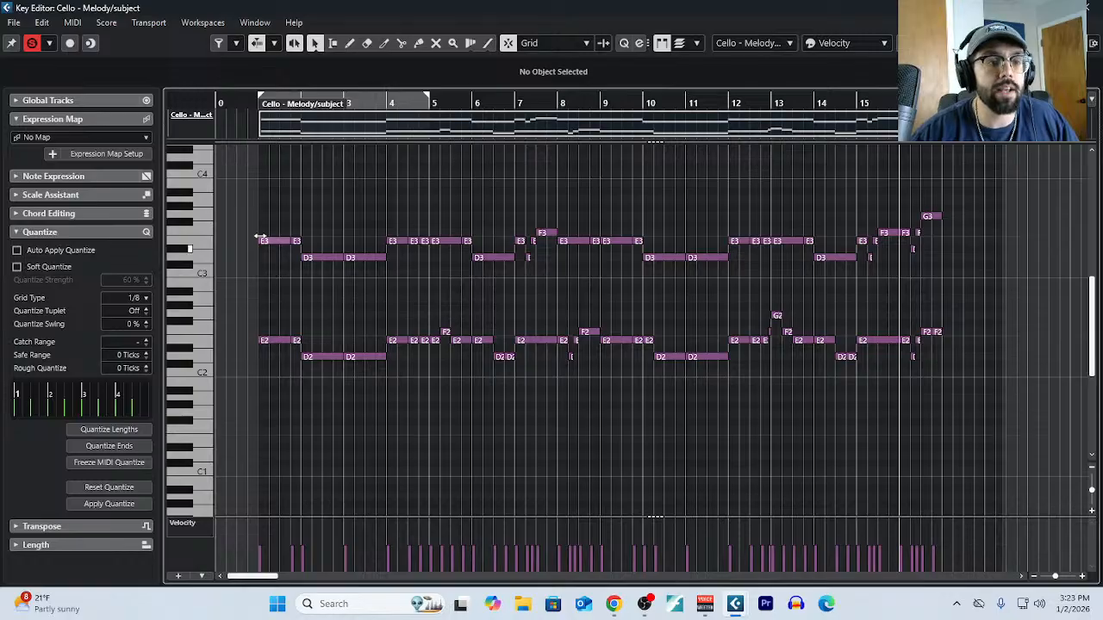
Mute all notes of the lower melody and play the upper melody alone from bar 1.
left_click_drag(257, 210, 1021, 258)
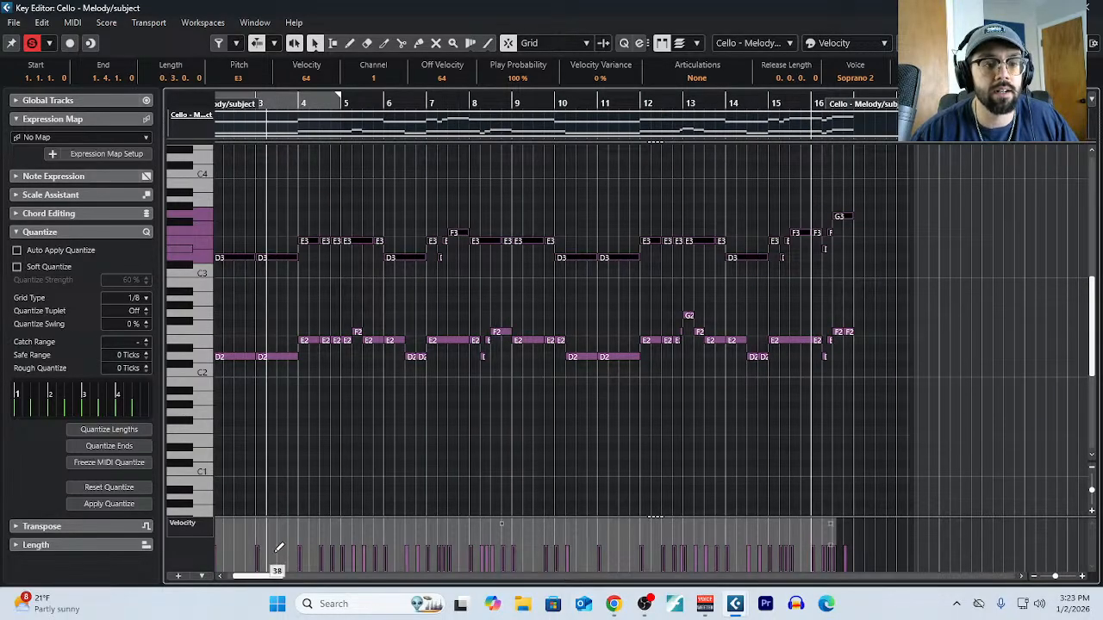
scroll(720, 547, "left", 1)
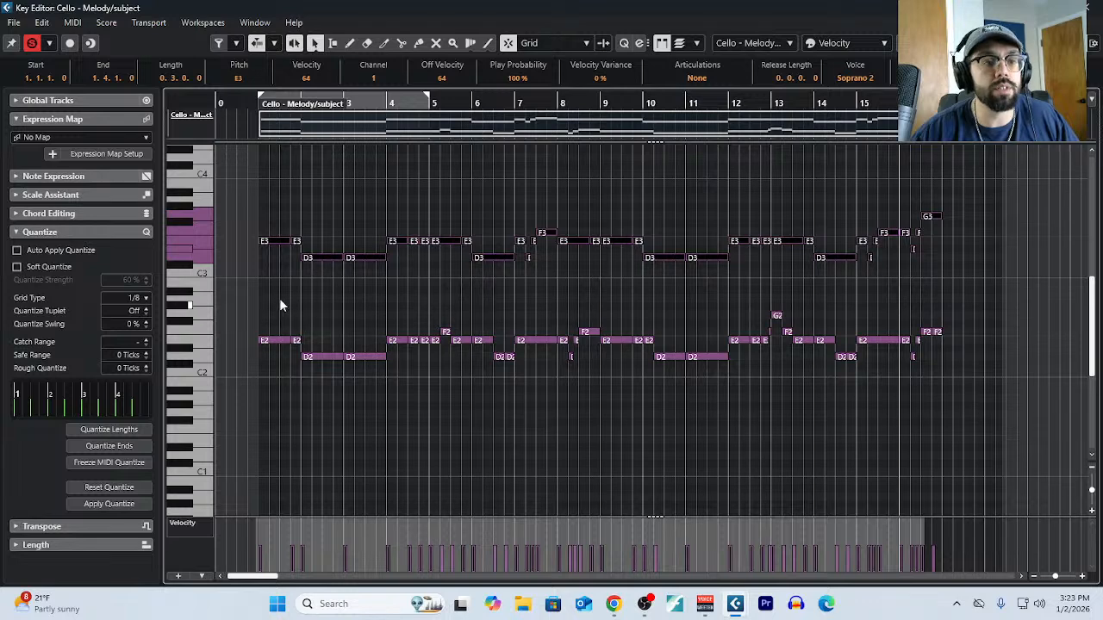
left_click_drag(270, 295, 1083, 388)
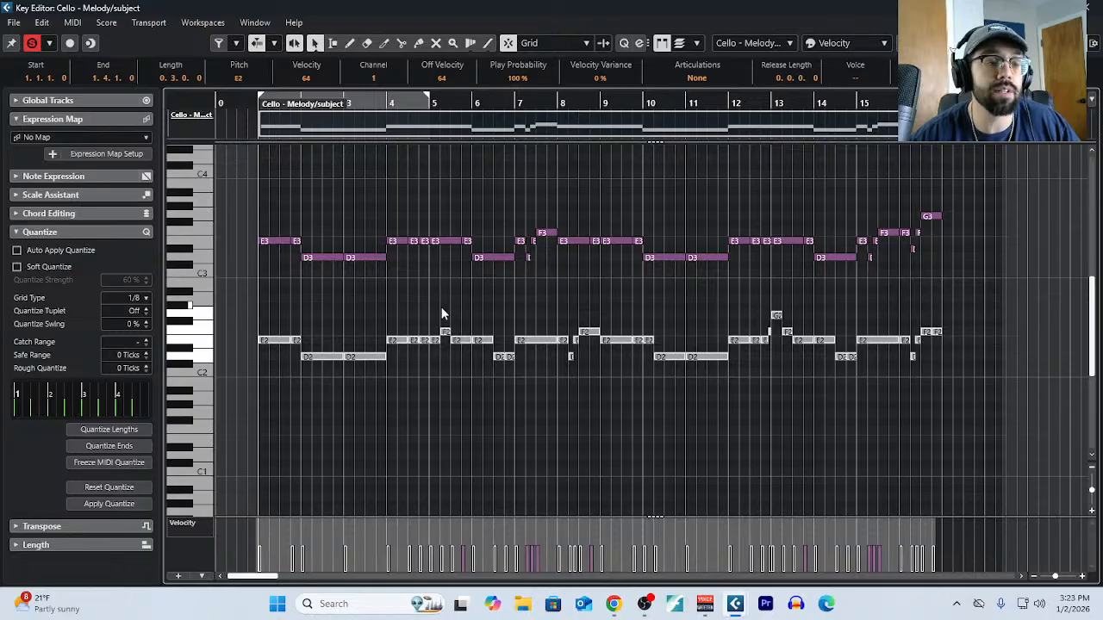
key("space")
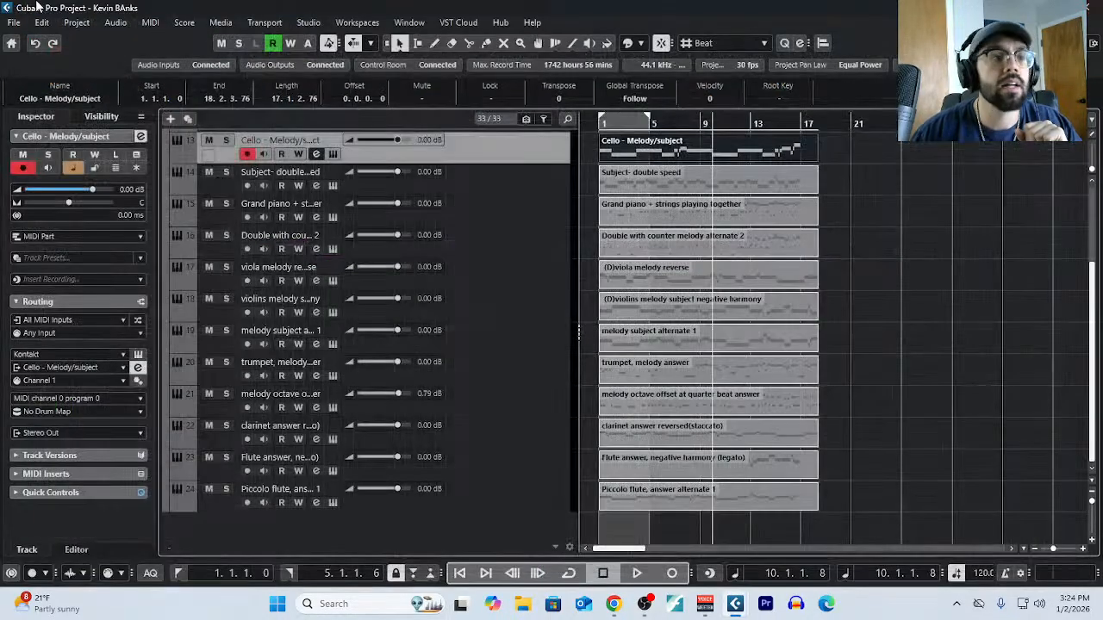
Reopen the project notepad and add the line "If you ever hear someone describe music as "Expressive" or "lacking expression"" below the question and answer definitions.
left_click(76, 22)
left_click(98, 366)
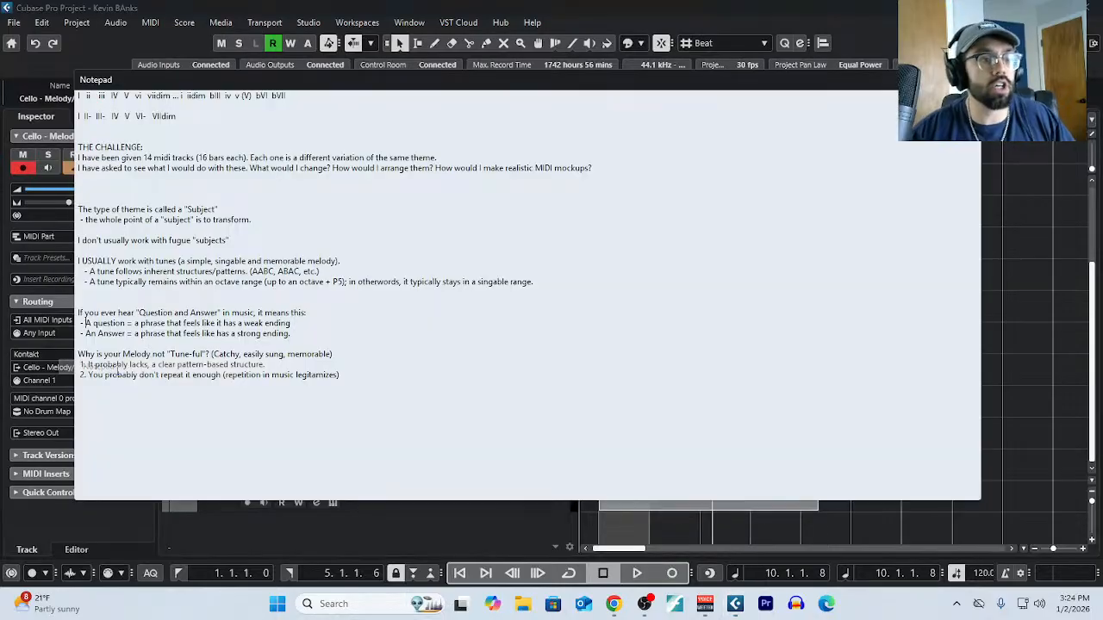
scroll(345, 397, "down", 3)
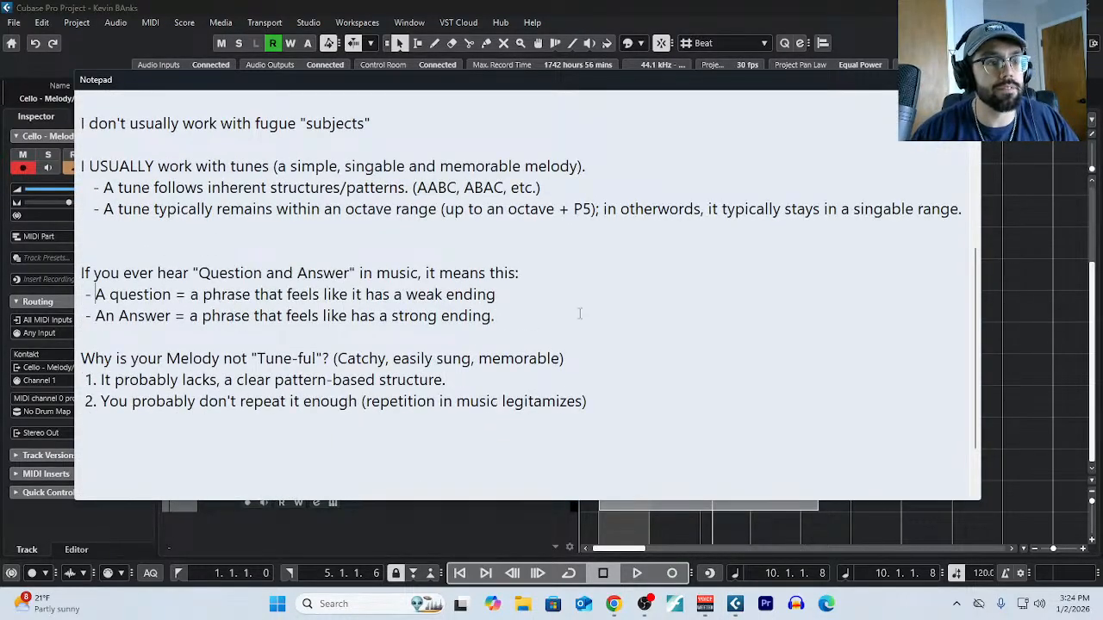
key("Return")
key("Return")
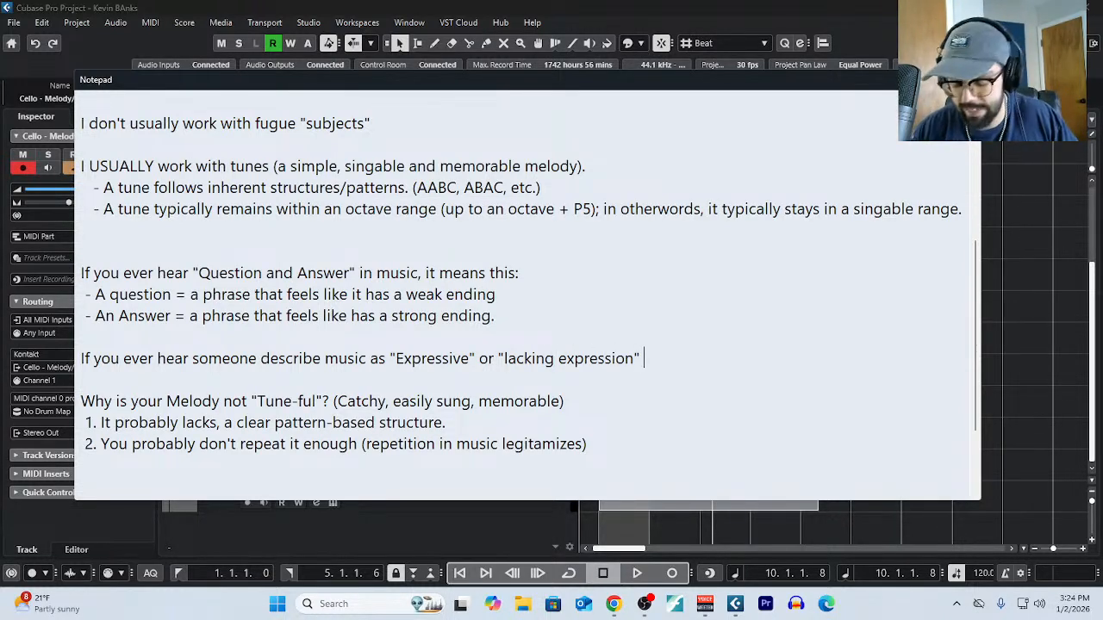
Add the bullet "- expressive = the performer makes subtle shifts to pitch, dynamics, and/or timbre in real time." beneath the new line.
key("Return")
key("Return")
key("Return")
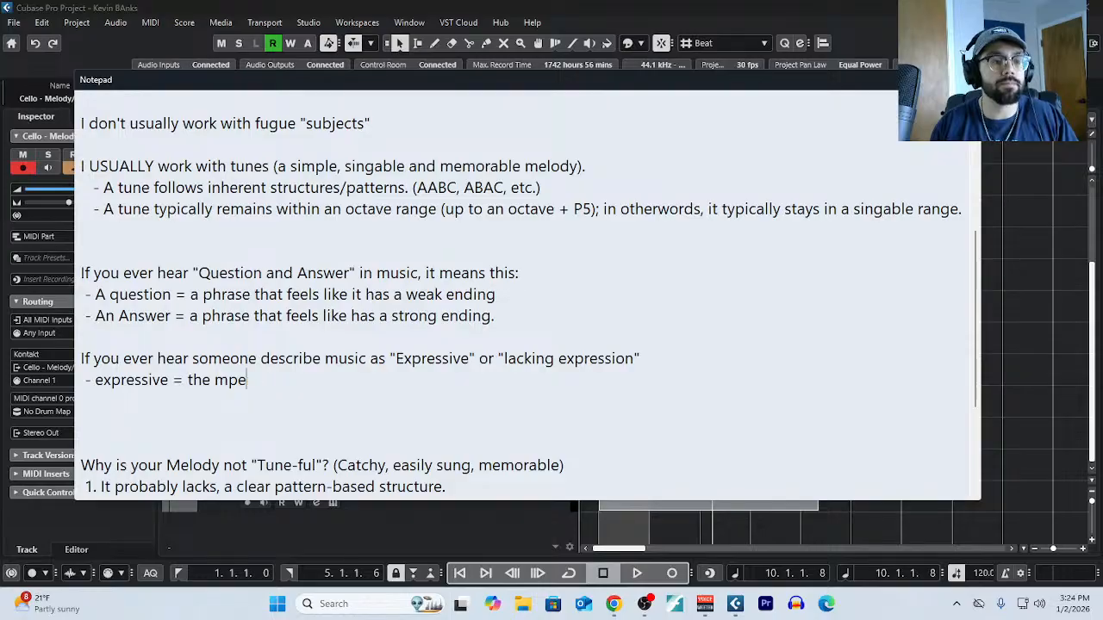
type("performer ma")
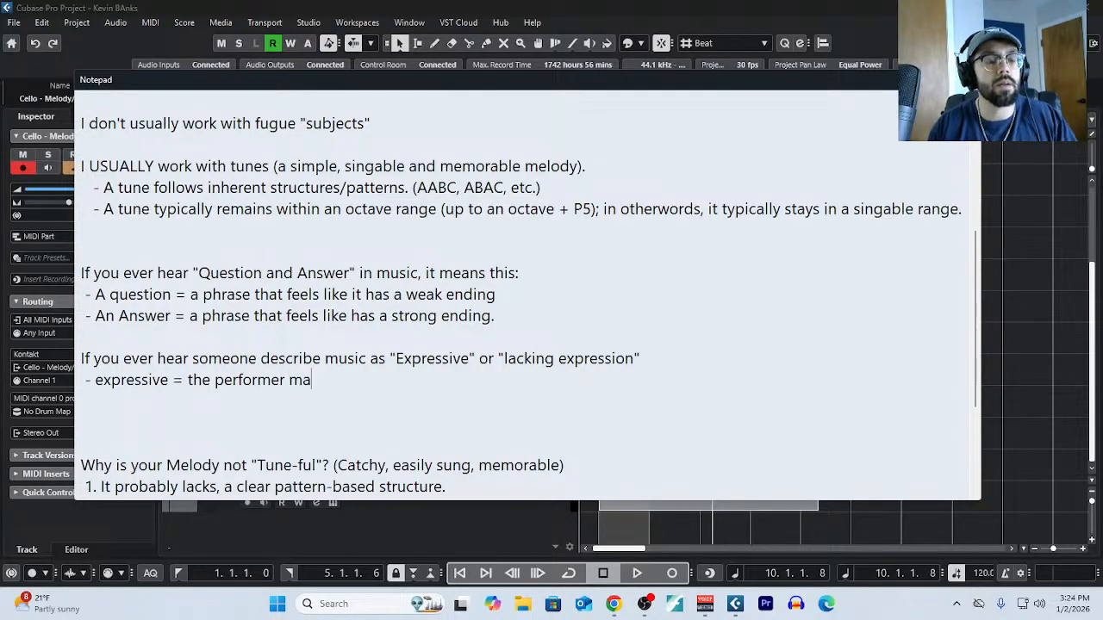
type("kes subtle sh")
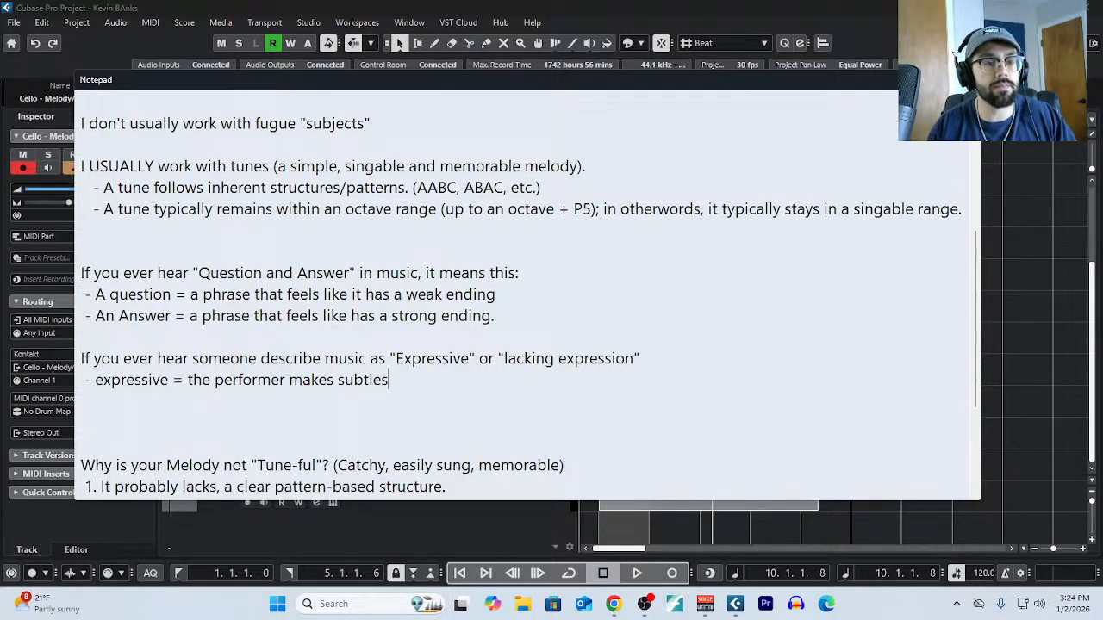
type("ifts to p")
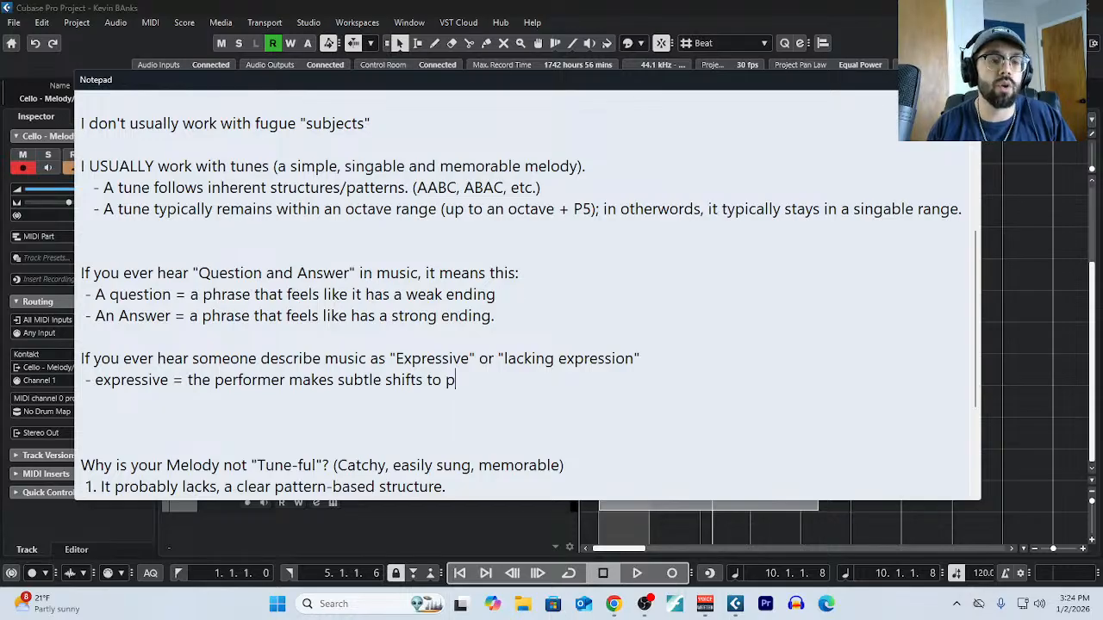
type("itch, d")
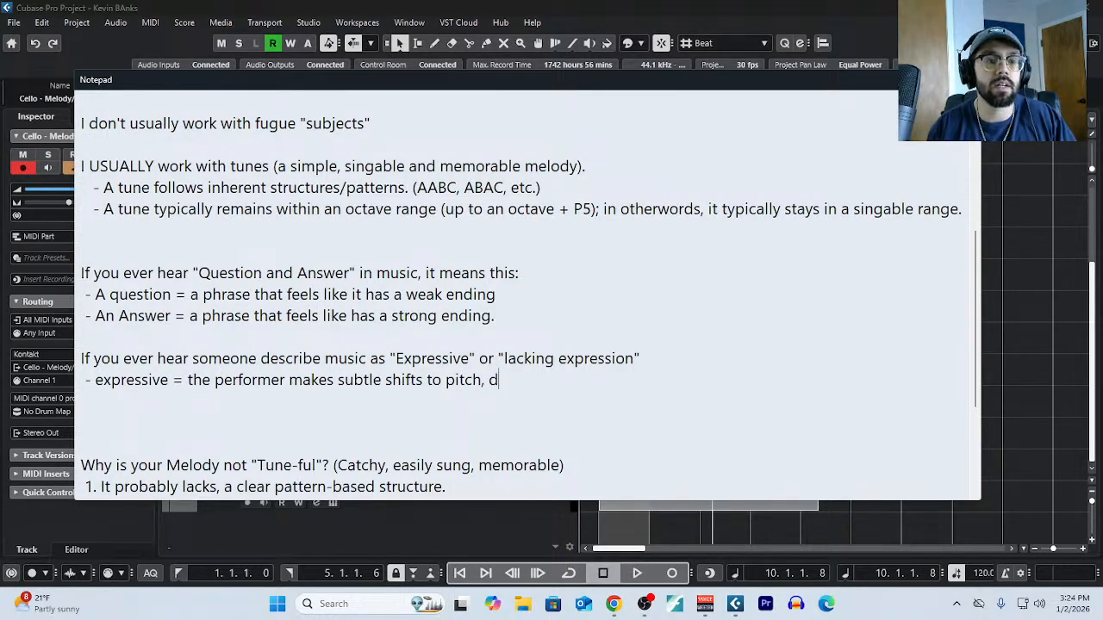
type("ynamics, and/or")
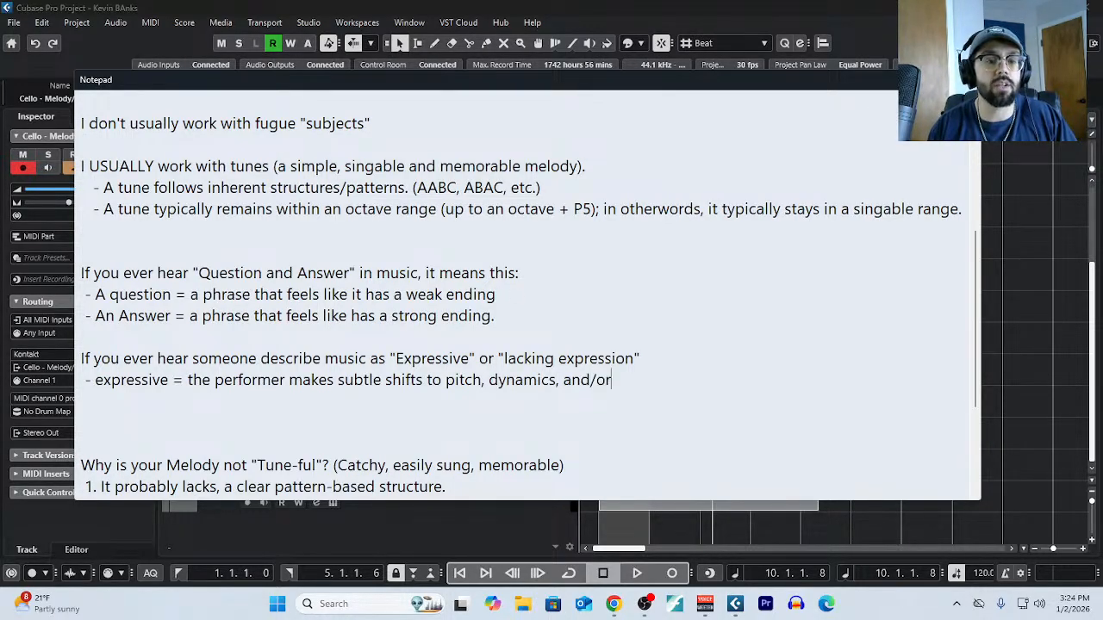
type(" timbre in real tim")
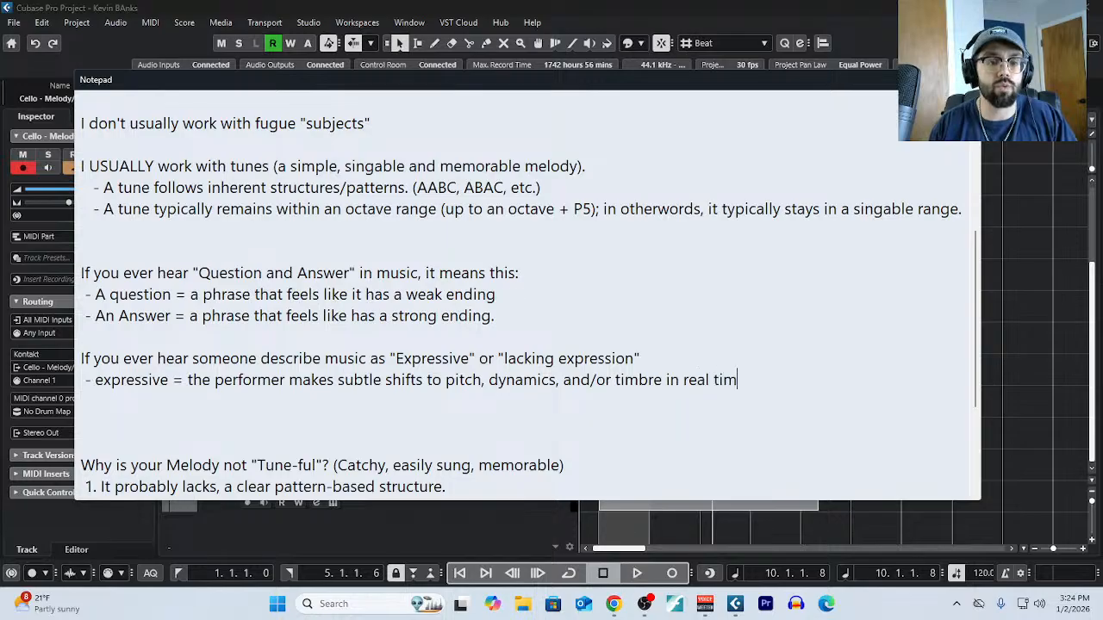
type("e.")
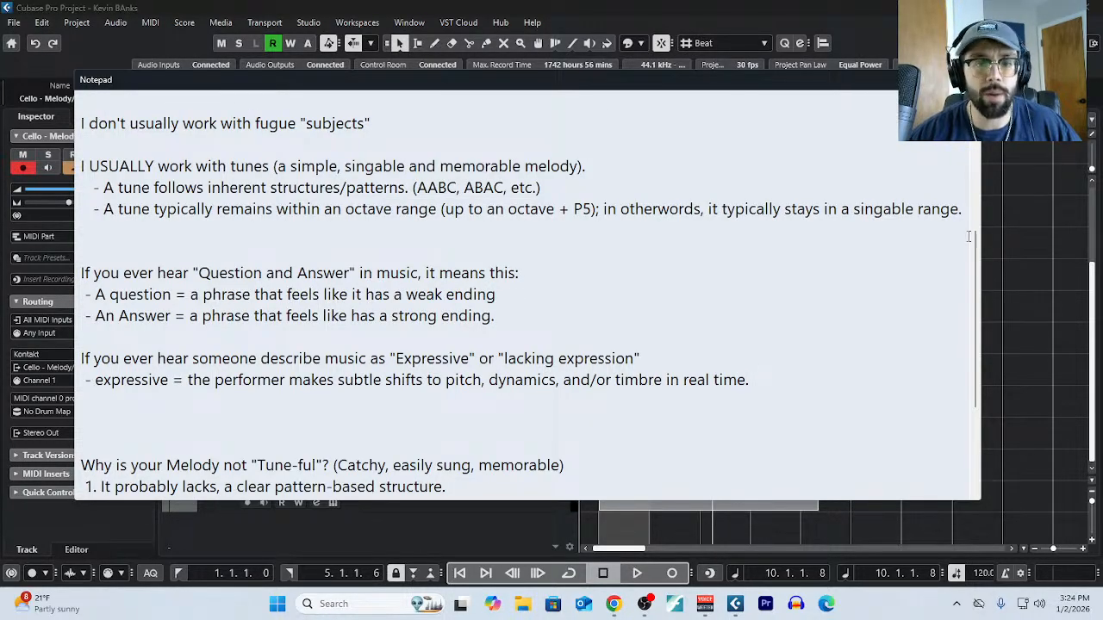
Leave the notepad and reopen the Cello - Melody/subject part in the Key Editor.
left_click(1021, 174)
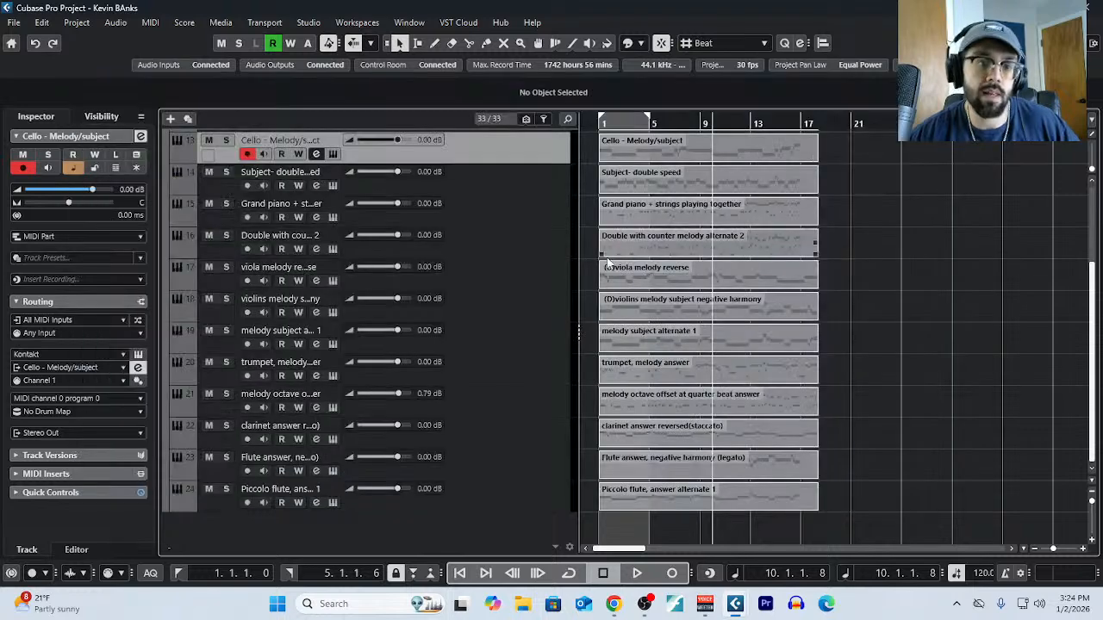
scroll(608, 261, "up", 2)
left_click(655, 235)
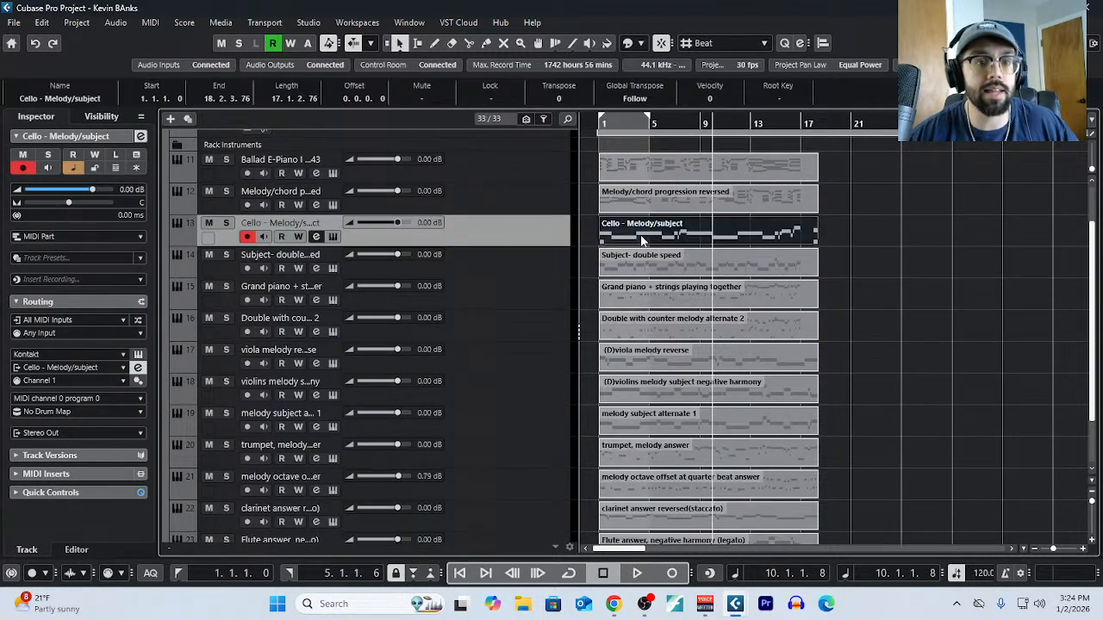
left_click(150, 23)
left_click(176, 37)
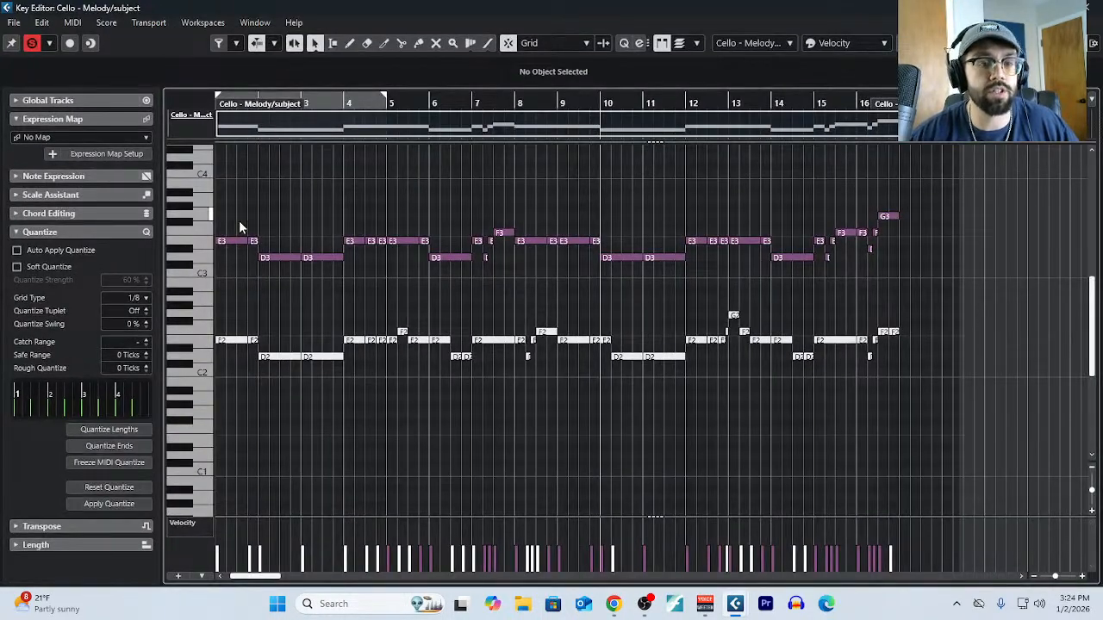
Highlight the upper melody and its first E3 note in turn, and play the part from bar 1.
left_click_drag(233, 211, 1028, 264)
scroll(334, 284, "up", 1)
scroll(342, 285, "left", 1)
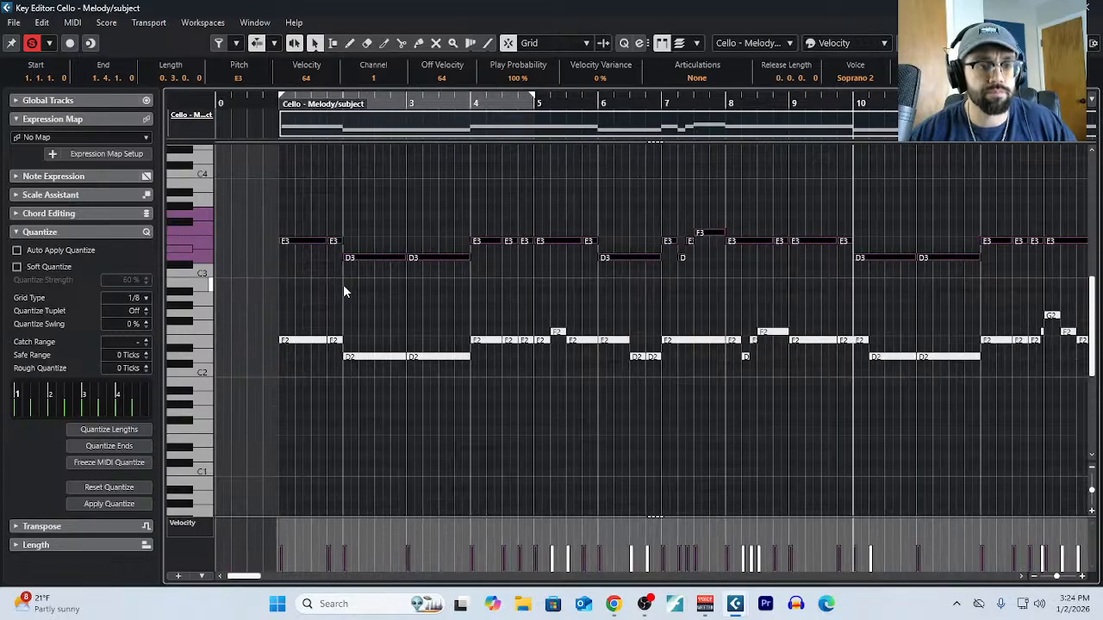
scroll(340, 293, "up", 1)
left_click(337, 300)
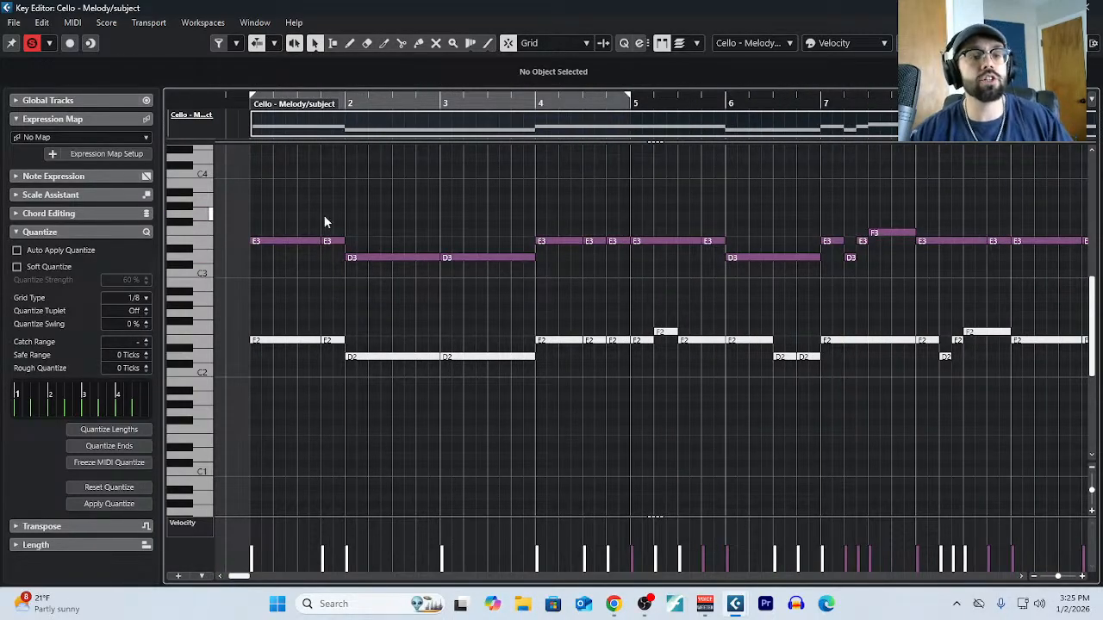
left_click_drag(294, 219, 296, 269)
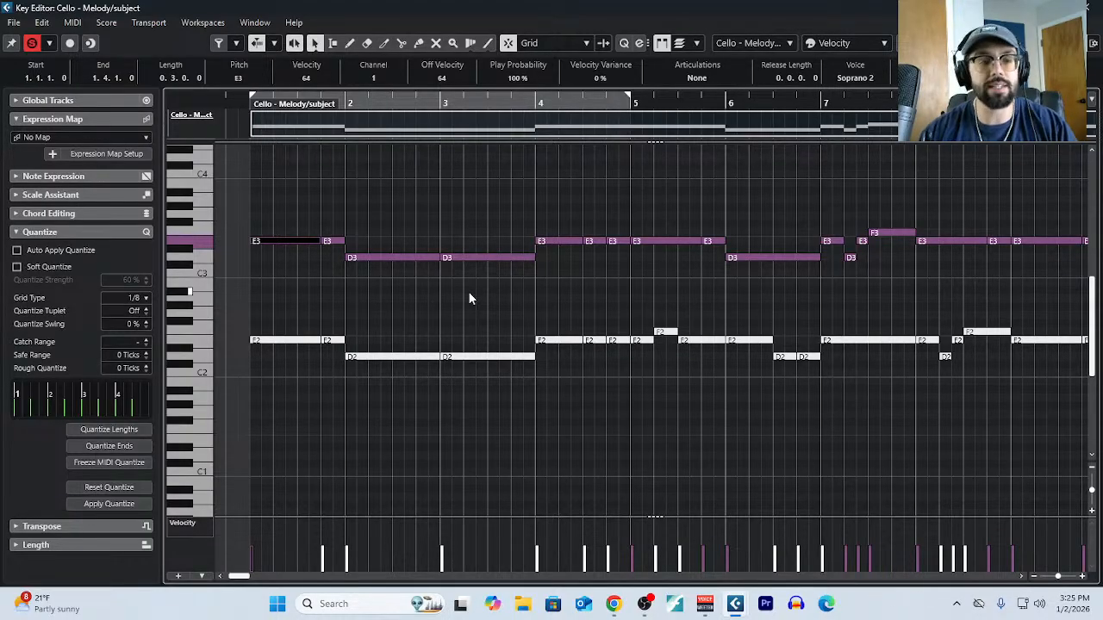
left_click(251, 103)
key("space")
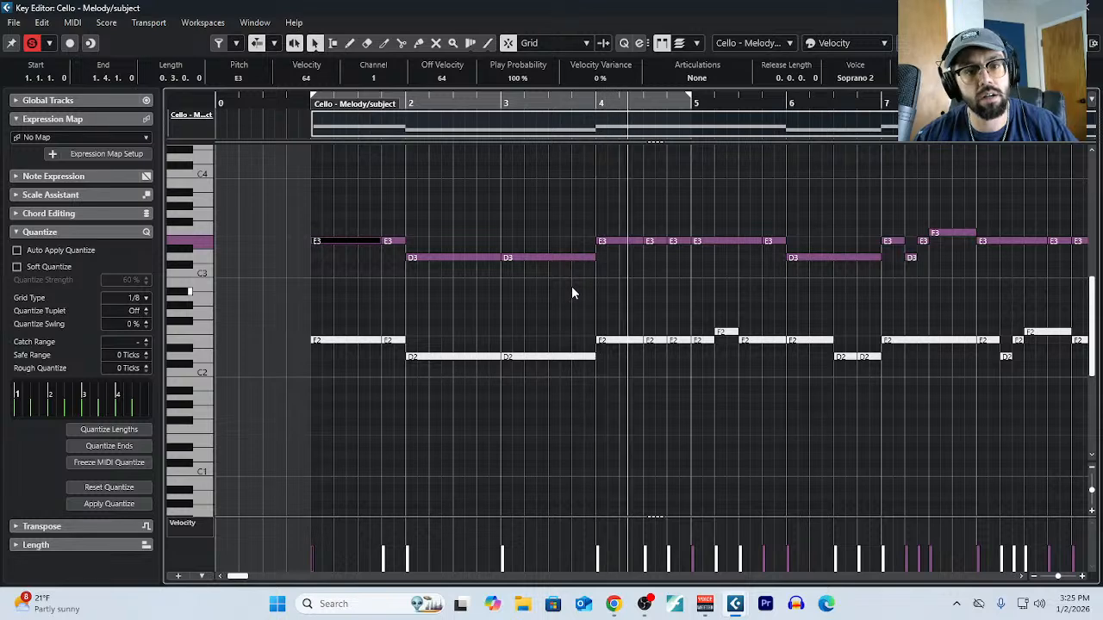
Stop playback and transpose all notes of the upper cello melody up one octave.
key("space")
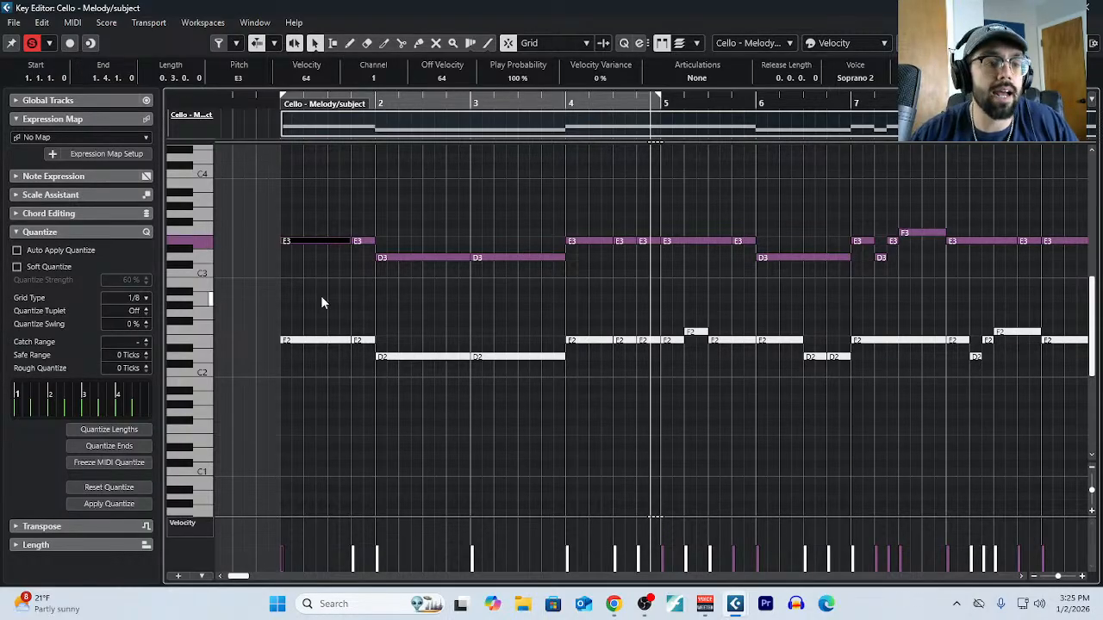
key("g")
key("g")
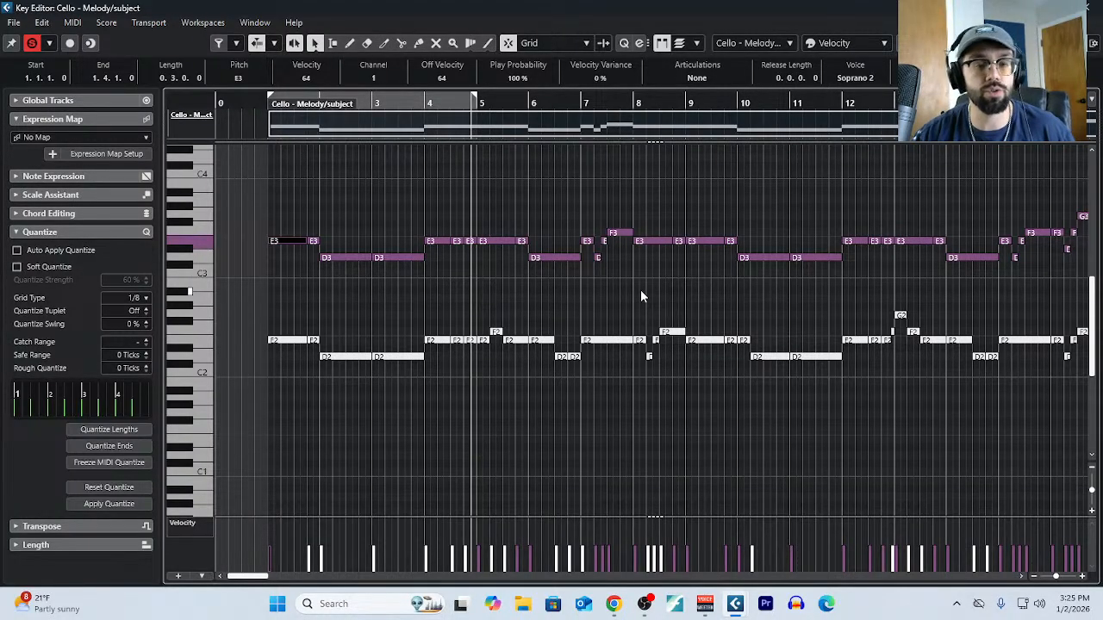
key("g")
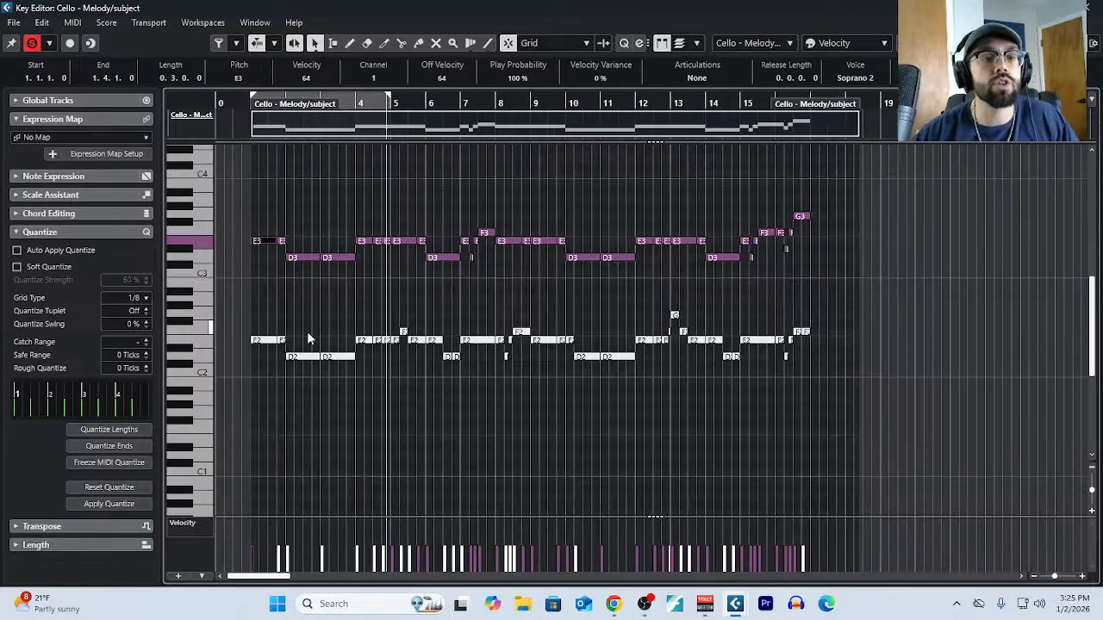
left_click_drag(246, 198, 1017, 302)
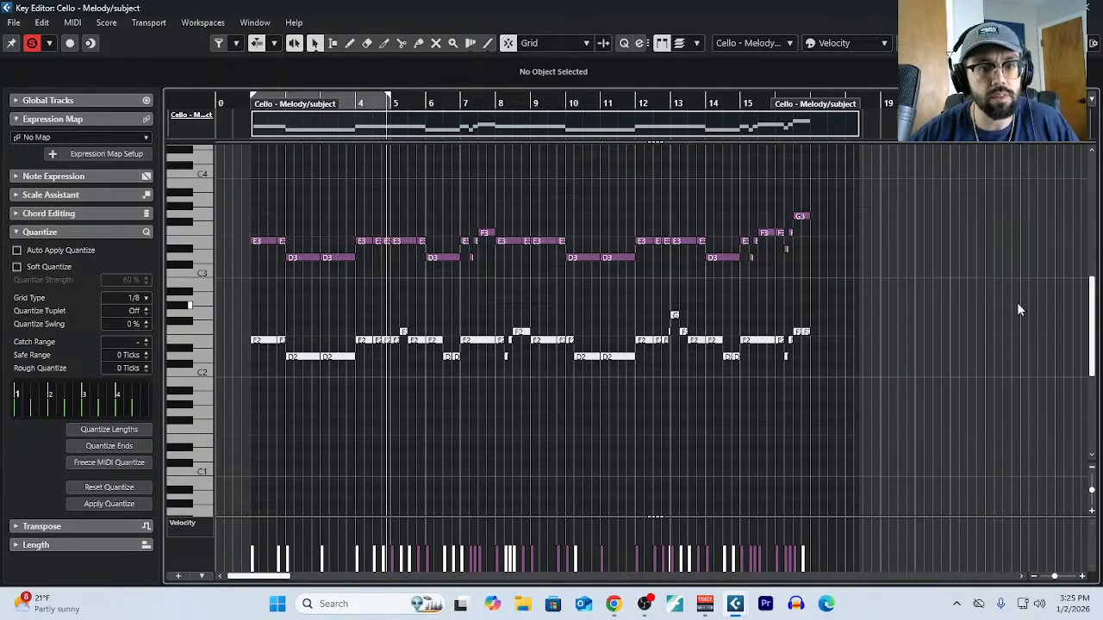
key("shift+Up")
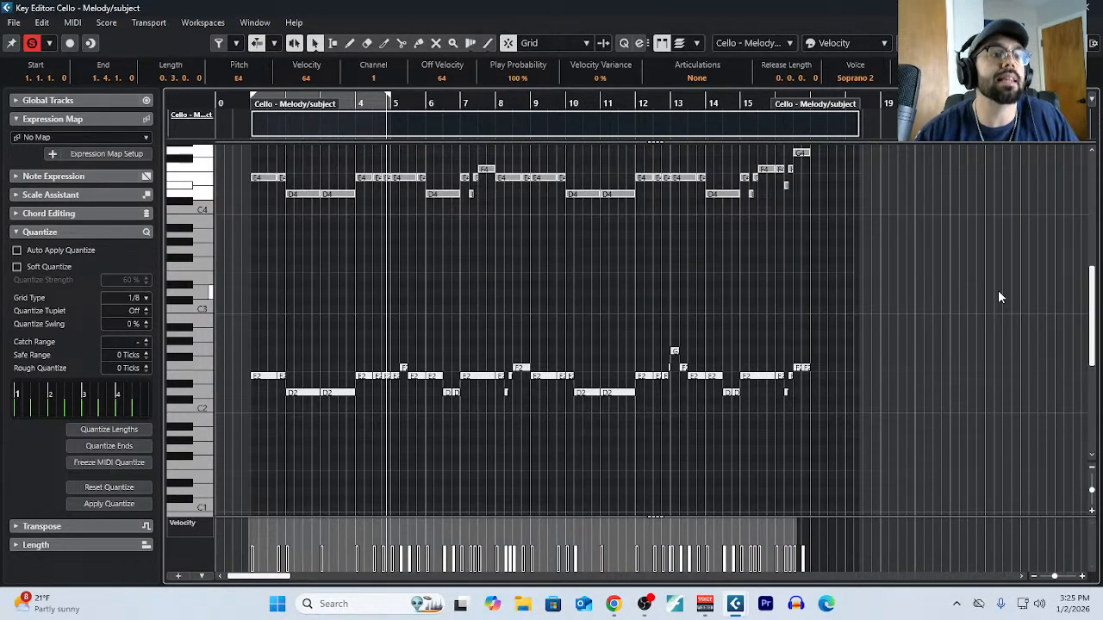
Return to the project start and record a new take of the cello melody through the end of bar 16.
key("h")
scroll(262, 261, "left", 1)
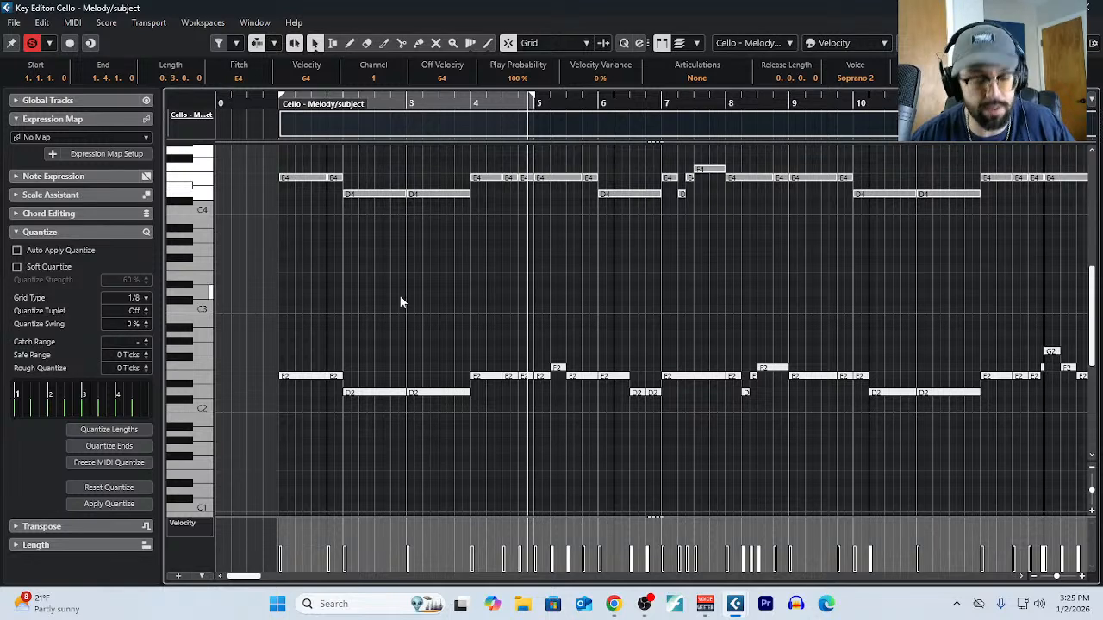
key("F2")
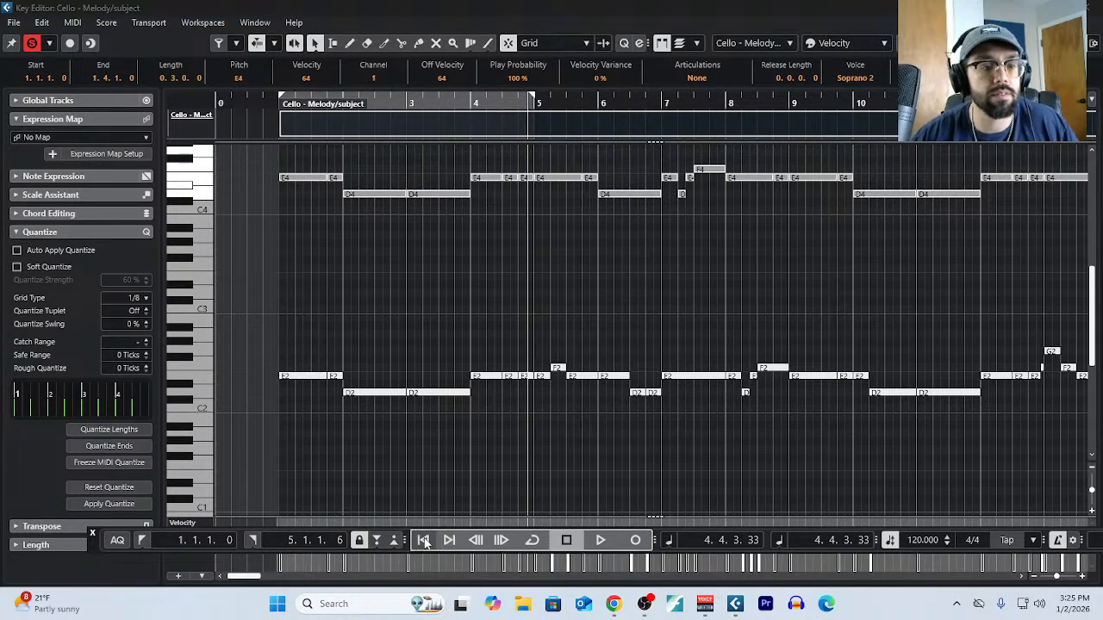
left_click(423, 540)
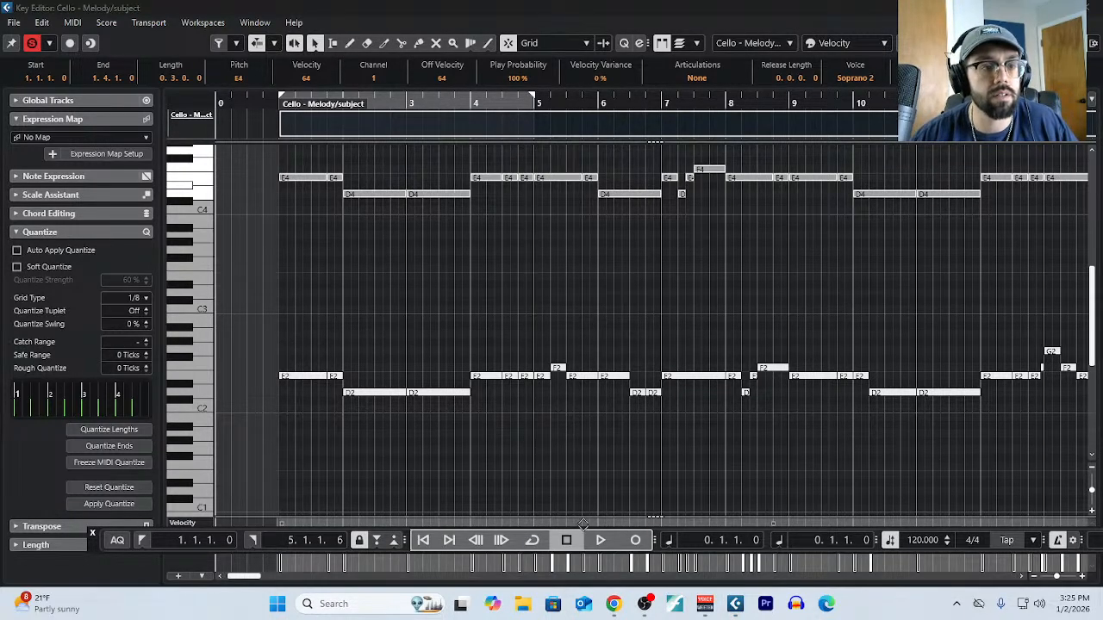
left_click(634, 540)
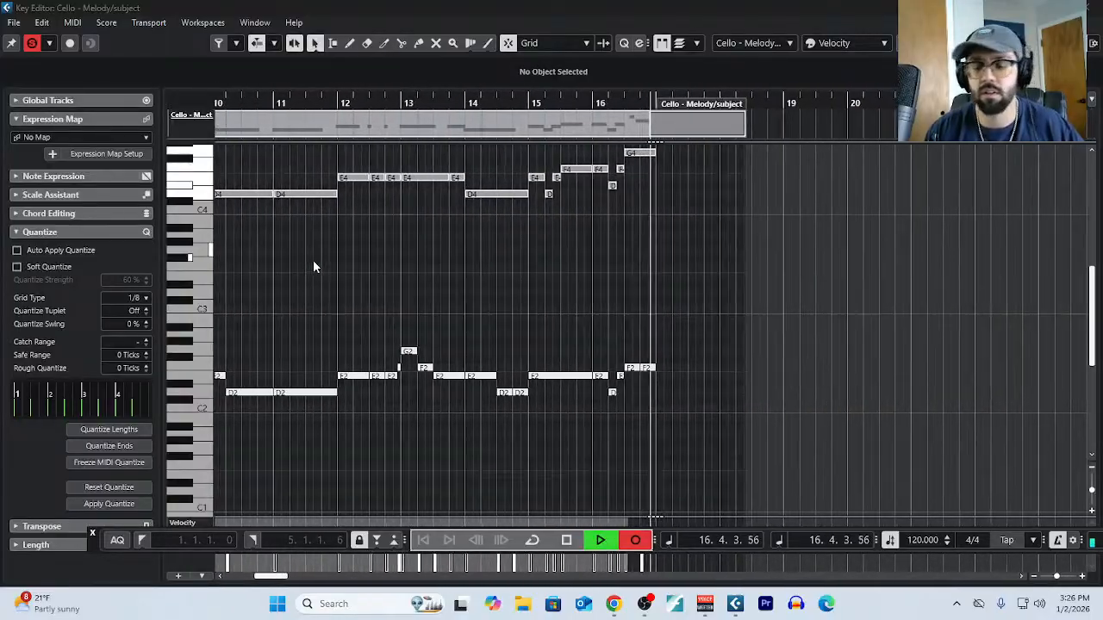
key("space")
scroll(605, 278, "up", 3)
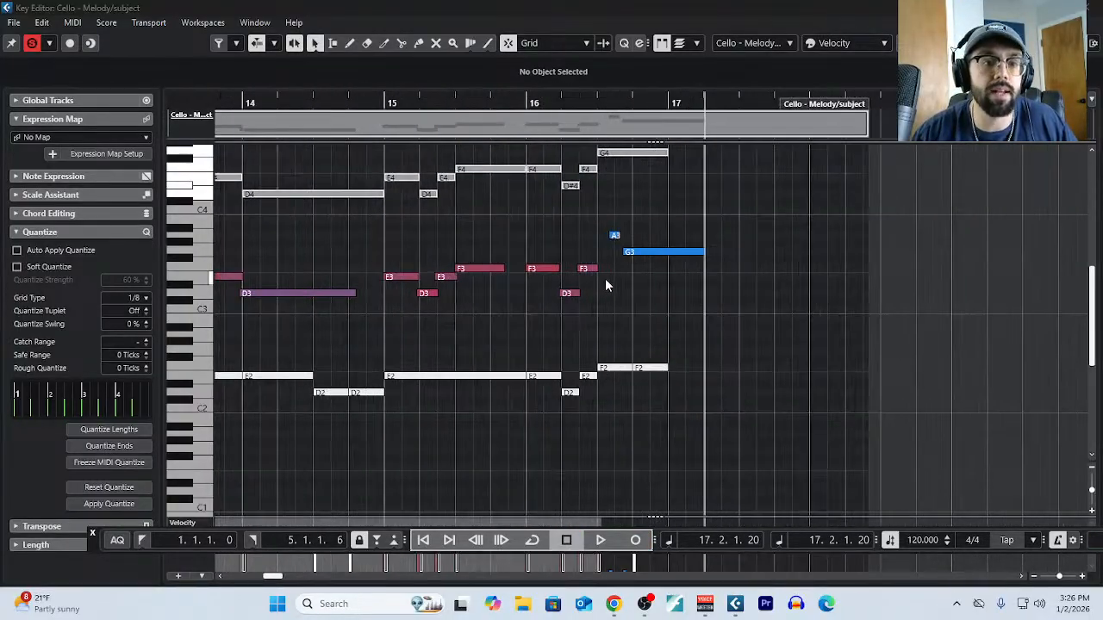
Delete the stray A3 from the recorded take and align its final G3 with beat 3 of bar 16.
left_click_drag(599, 201, 689, 261)
left_click(668, 230)
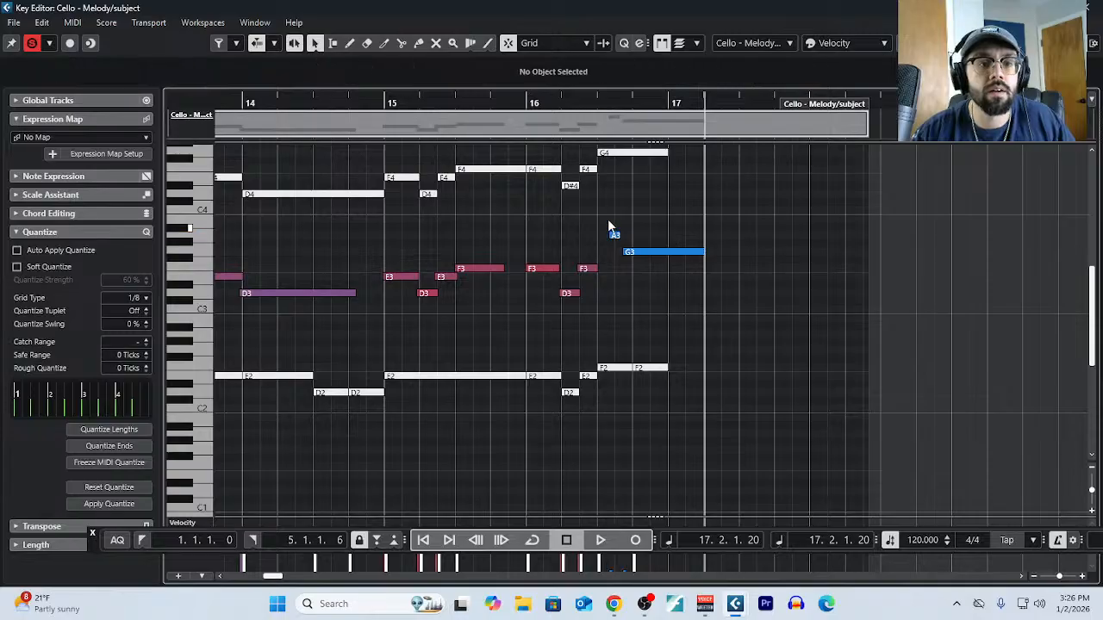
left_click_drag(607, 222, 611, 252)
key("Delete")
left_click(92, 533)
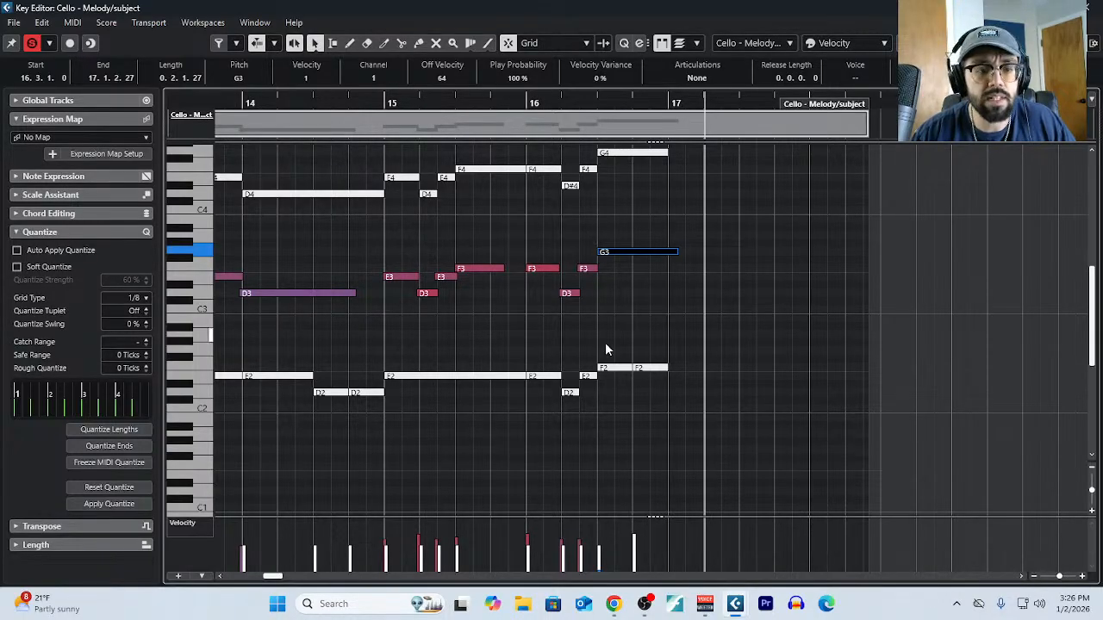
Enlarge the velocity lane and delete the last G4 note of the transposed melody in bar 16.
left_click_drag(658, 517, 675, 382)
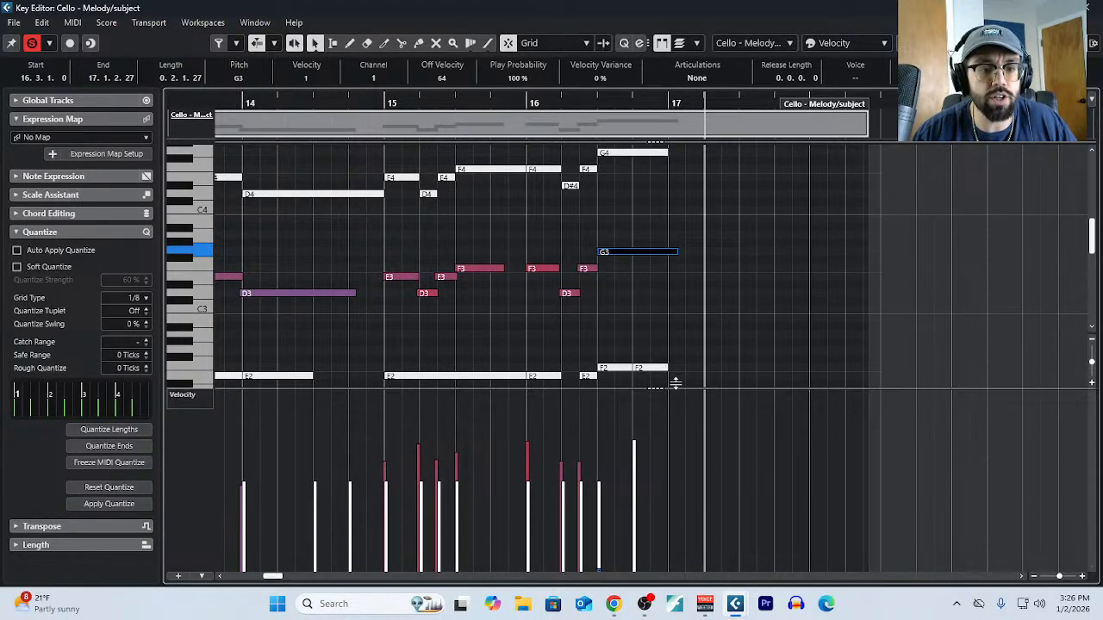
right_click(640, 454)
left_click(639, 454)
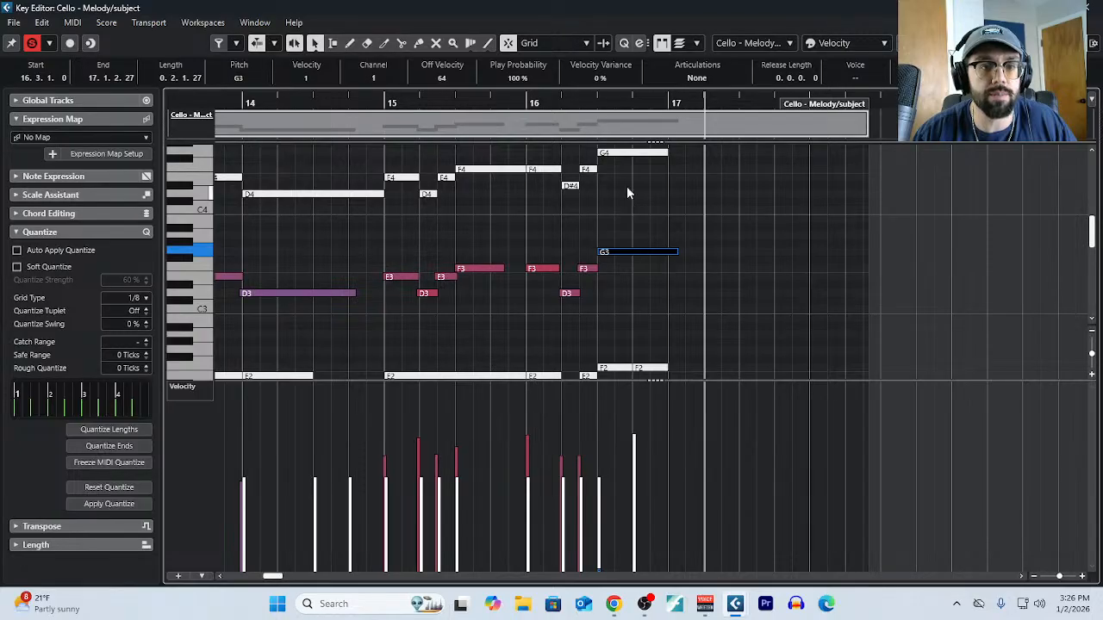
left_click(626, 154)
key("Delete")
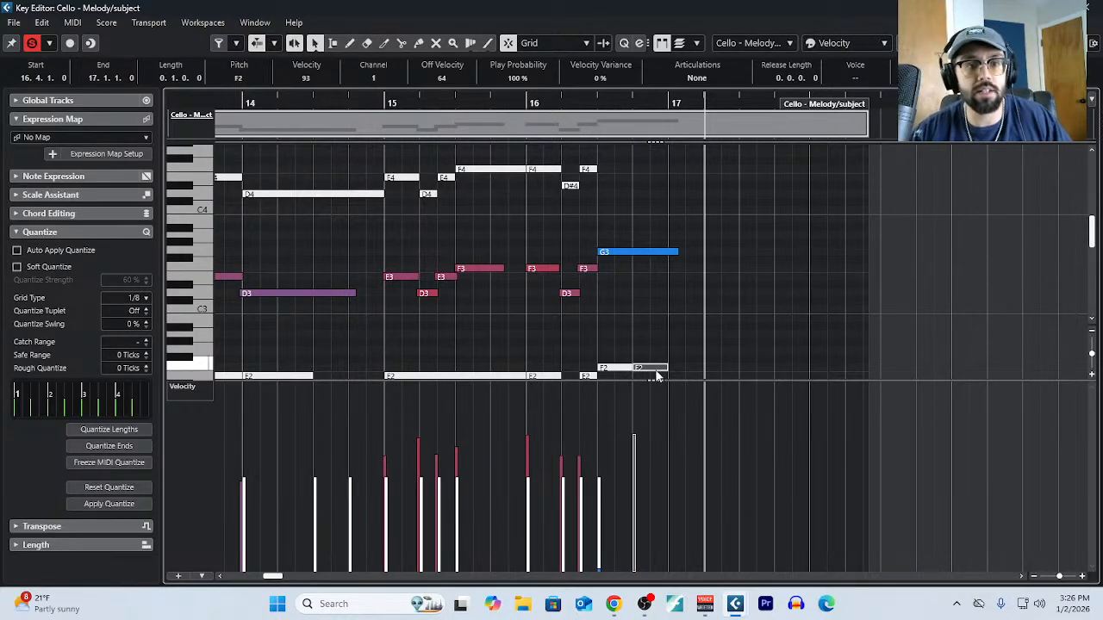
Try to adjust the velocity of the recorded G3 note in bar 16.
scroll(638, 336, "down", 3)
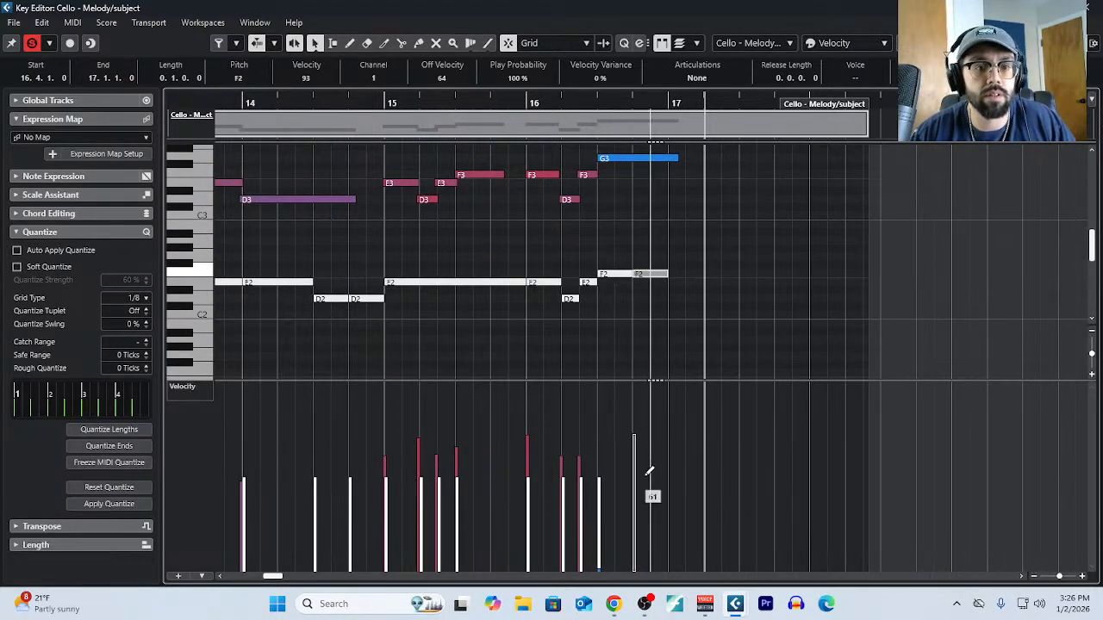
left_click(645, 158)
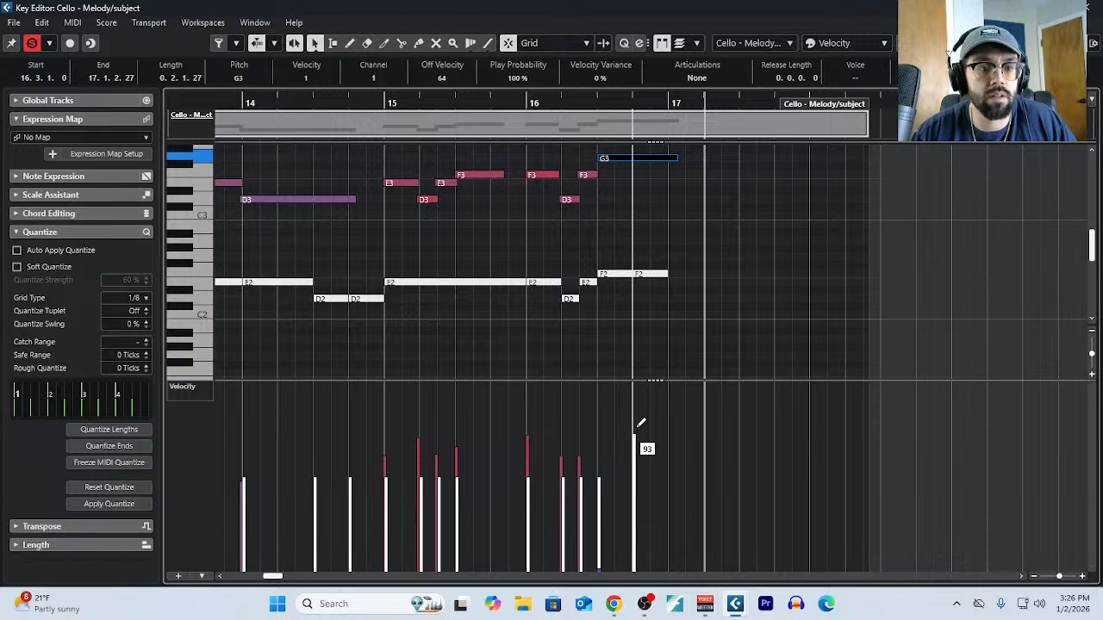
left_click_drag(640, 422, 634, 515)
mouse_move(641, 466)
left_mouse_down()
mouse_move(650, 460)
mouse_move(638, 435)
left_mouse_up()
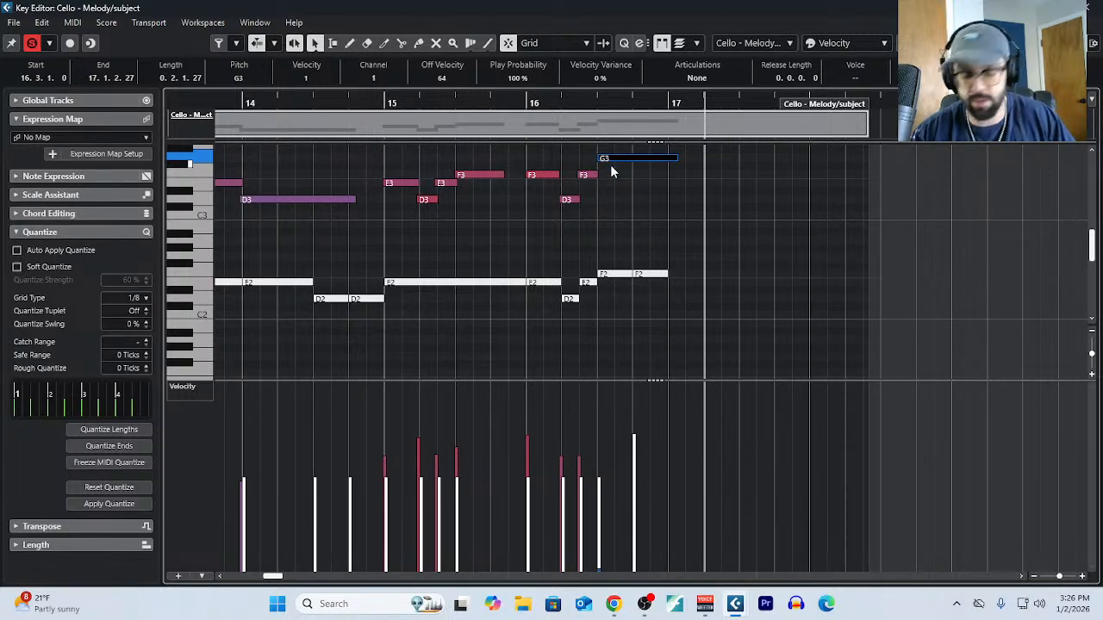
Replace the recorded G3 with a drawn G3 from beat 3 of bar 16 to bar 17, with velocity 89.
key("Delete")
right_click(612, 217)
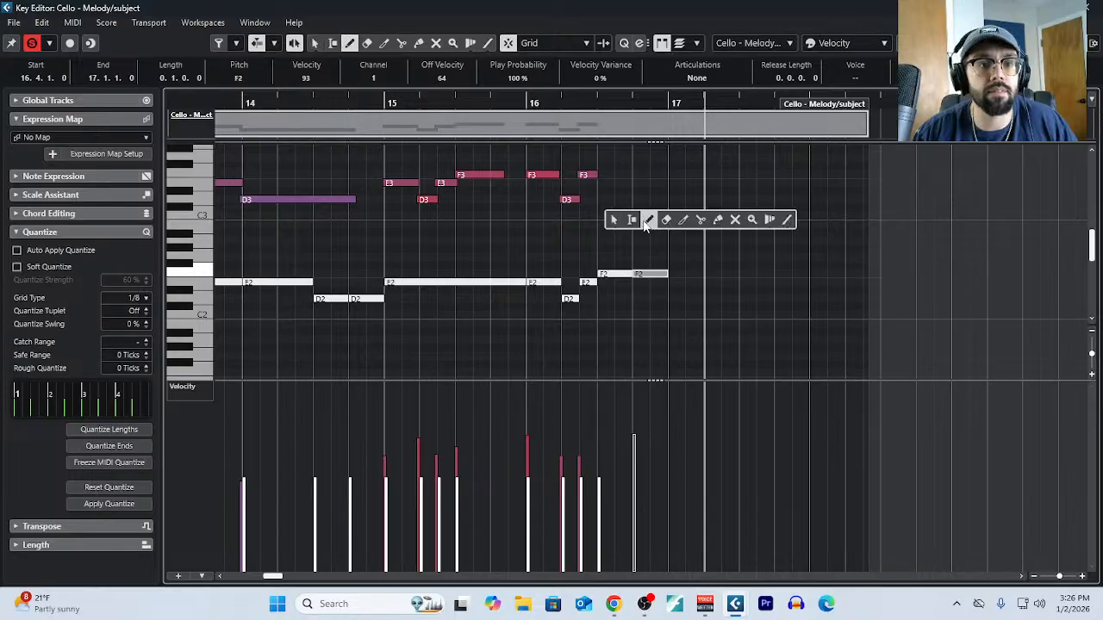
left_click(646, 222)
left_click_drag(601, 159, 665, 164)
scroll(615, 294, "down", 3)
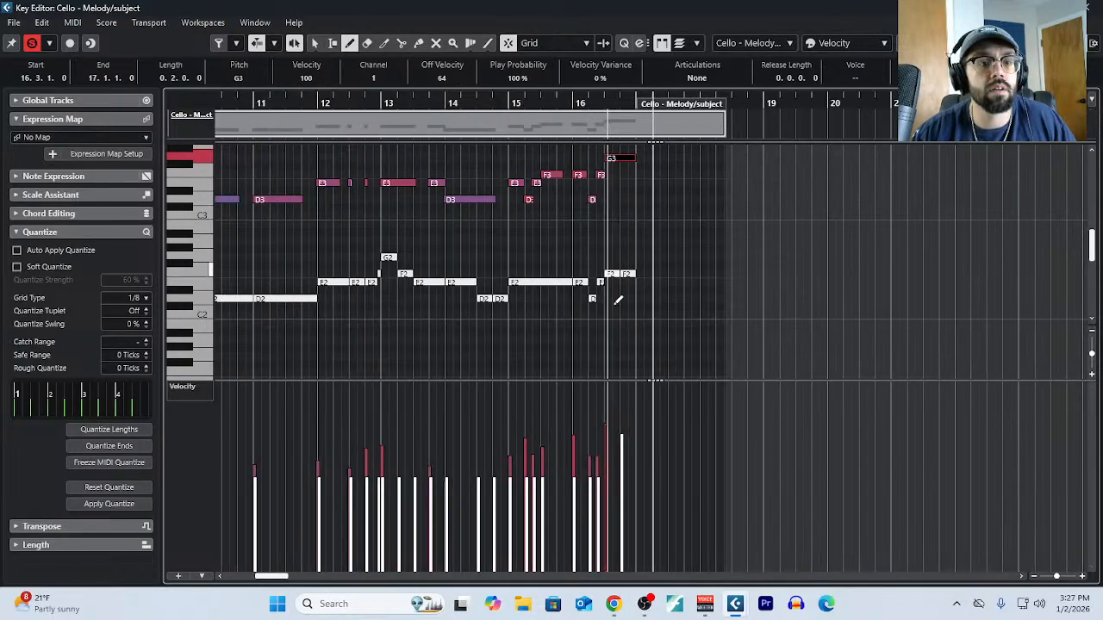
left_click(615, 442)
key("1")
Leave the Key Editor and glue the overlapping Cello - Melody/subject parts into one part.
scroll(579, 239, "down", 2)
scroll(564, 242, "left", 4)
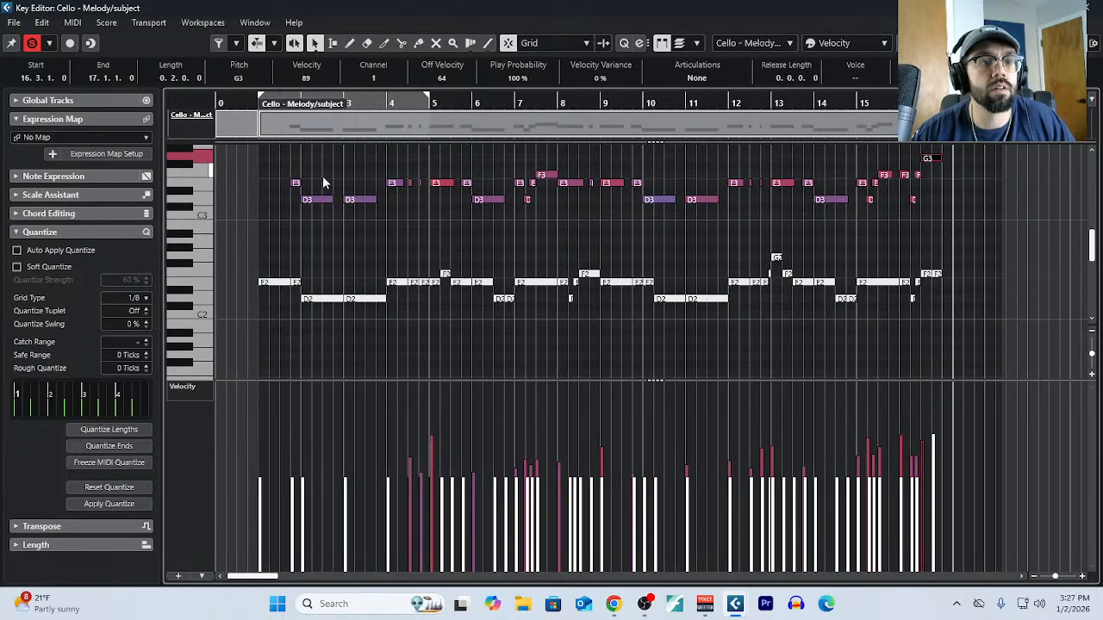
scroll(271, 168, "up", 2)
scroll(302, 254, "up", 3)
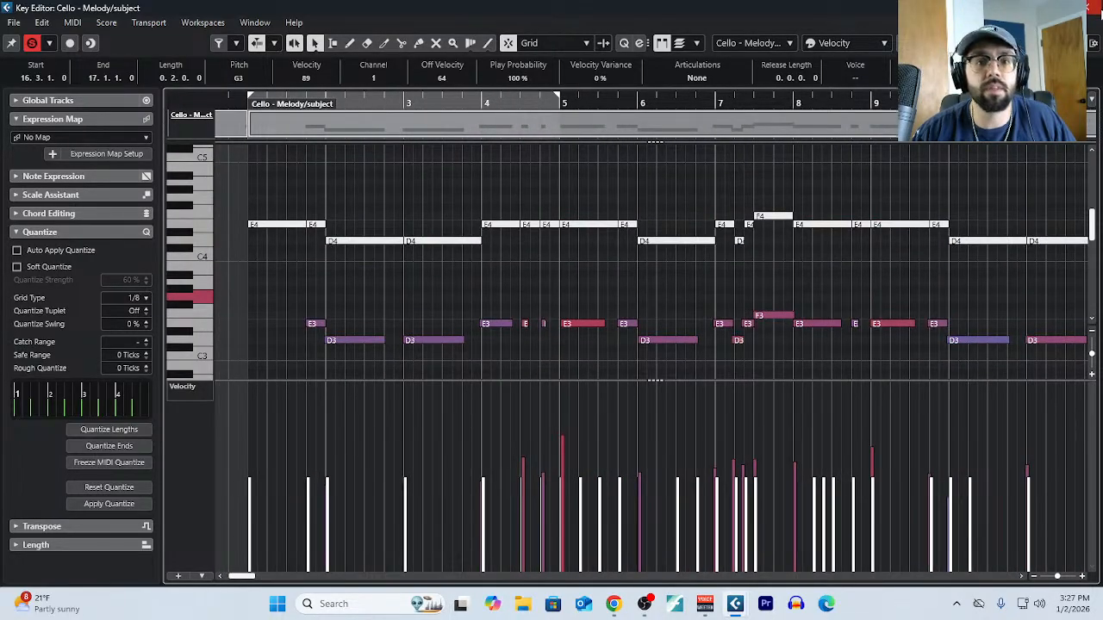
left_click(1092, 7)
right_click(595, 293)
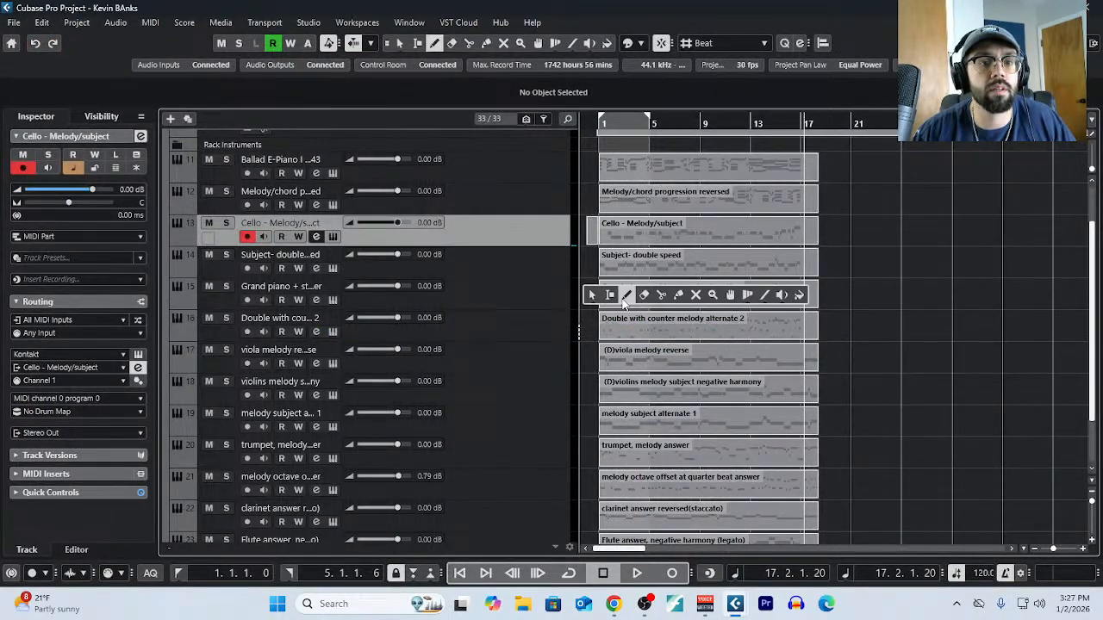
left_click(678, 295)
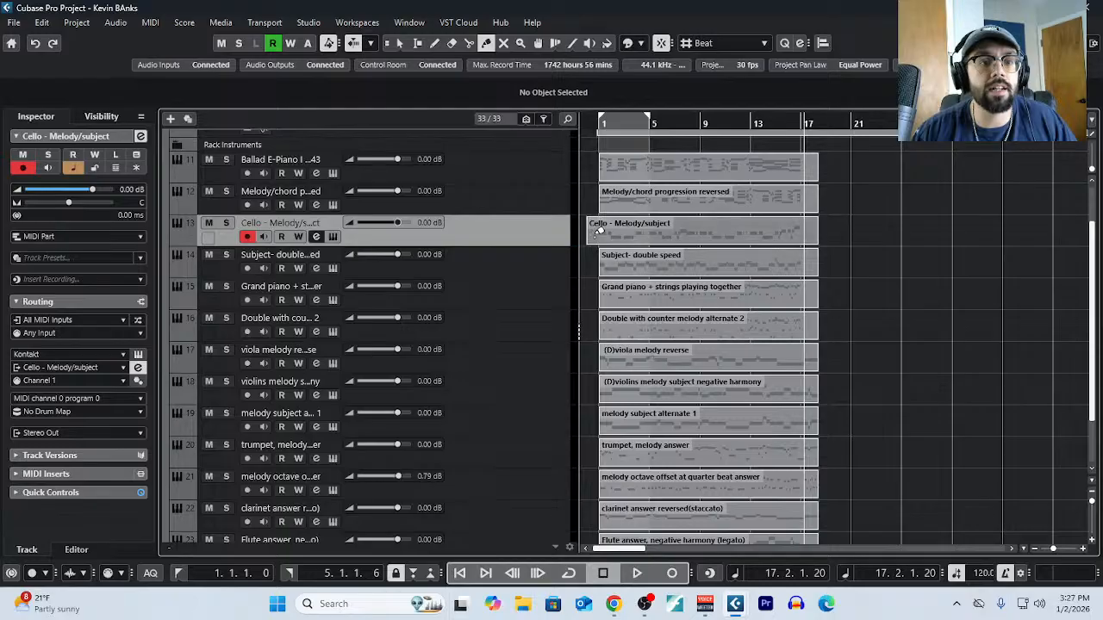
Select the merged Cello - Melody/subject part and reopen it in the Key Editor.
key("1")
left_click(600, 240)
left_click(74, 24)
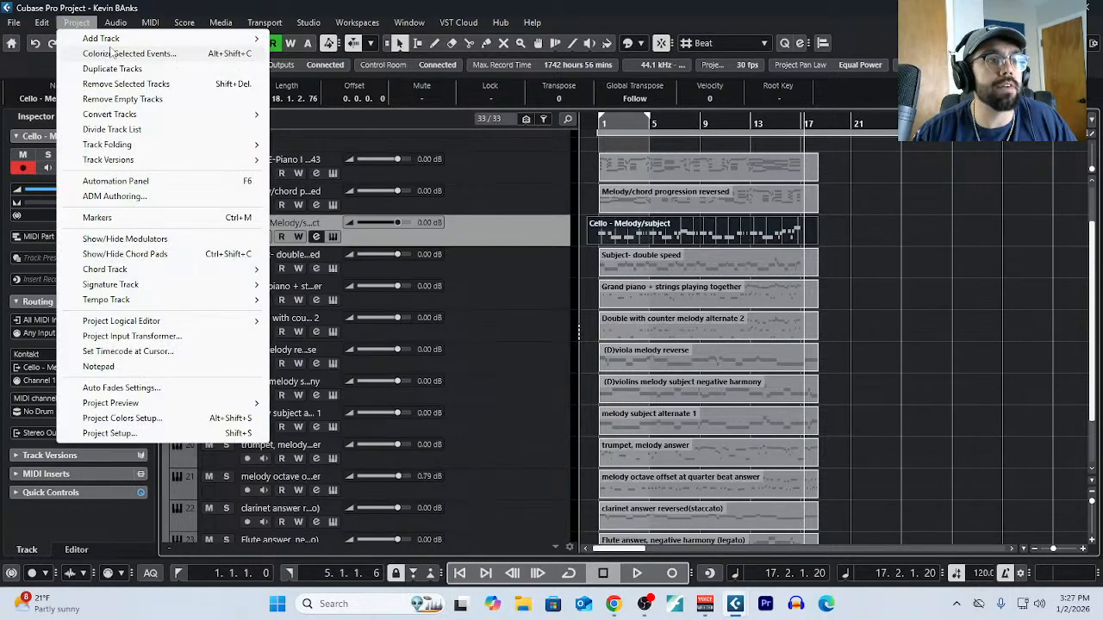
left_click(172, 40)
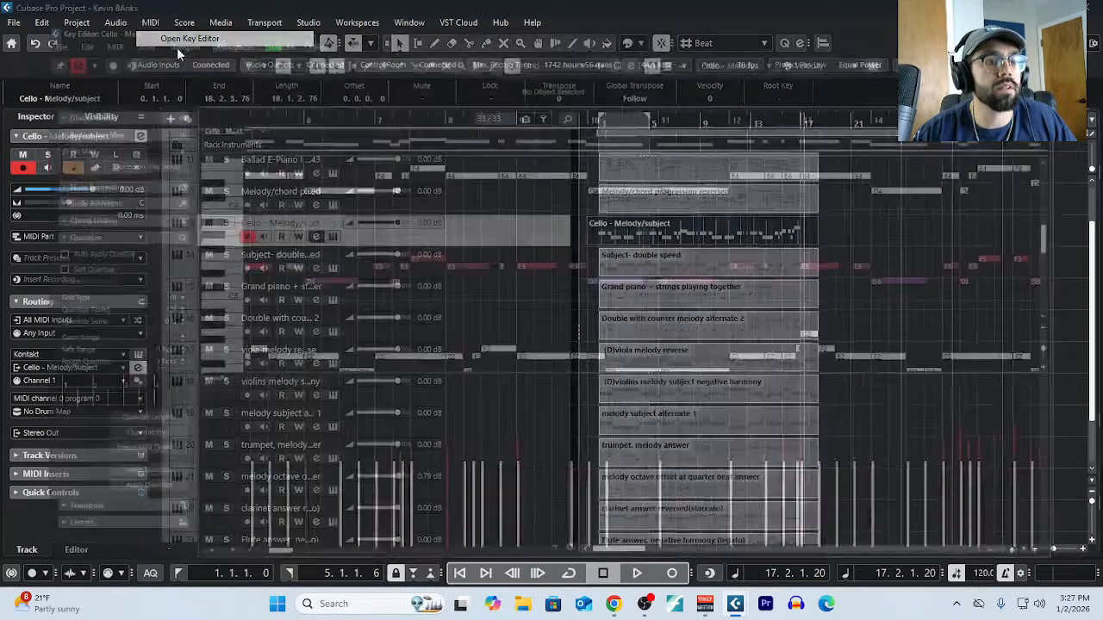
Play the merged part from its start into bar 9, comparing the recorded notes' timing and velocities with the original lines.
scroll(339, 299, "left", 5)
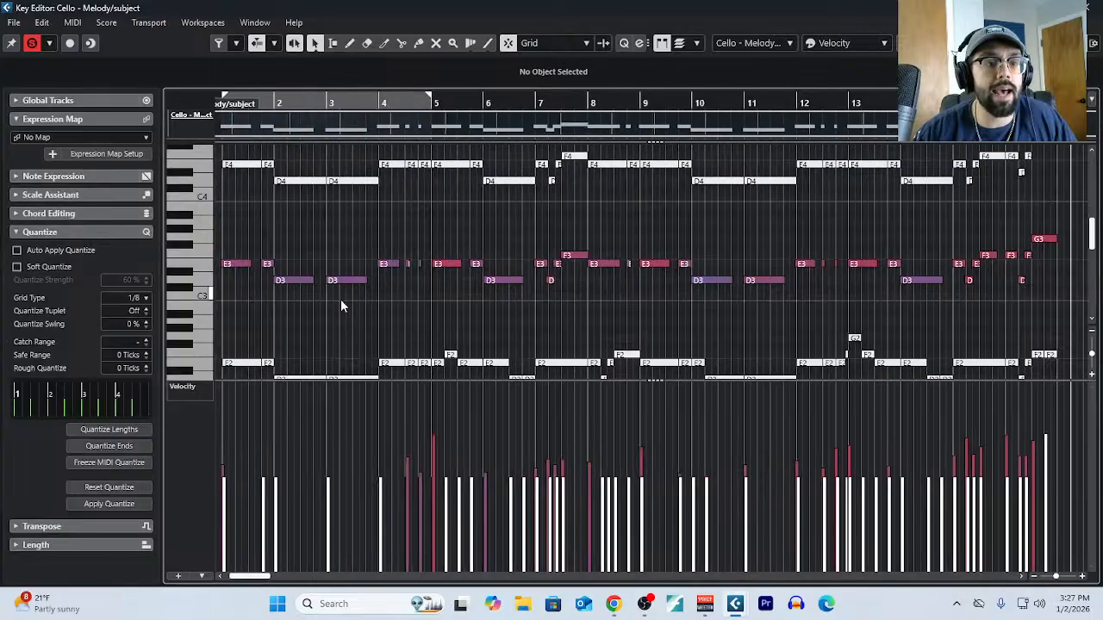
scroll(255, 211, "up", 3)
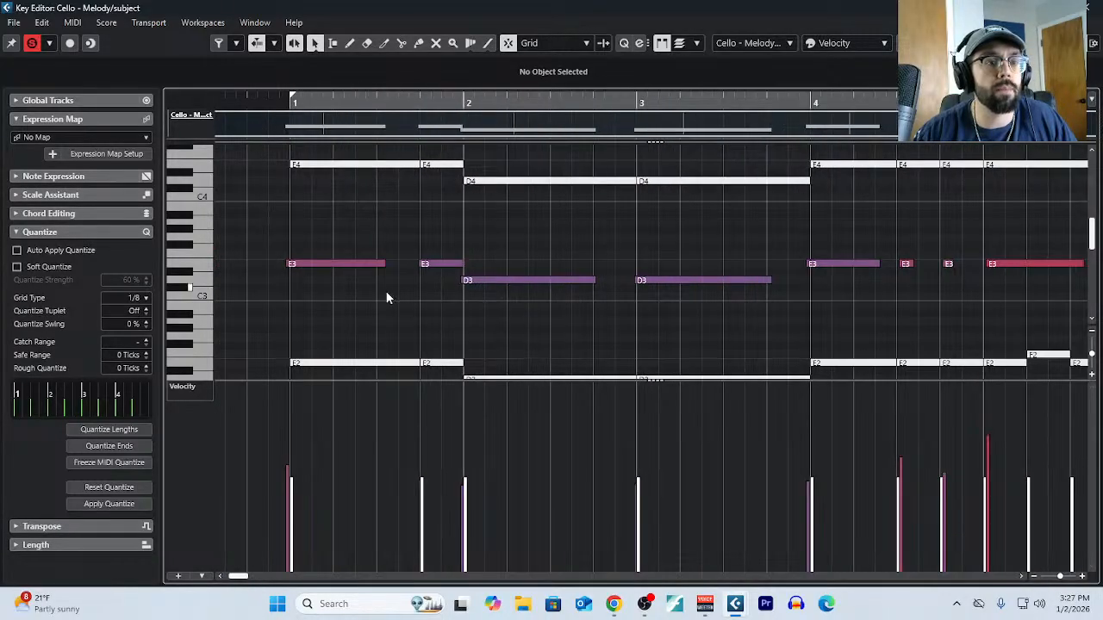
scroll(384, 290, "down", 2)
scroll(382, 279, "up", 2)
scroll(381, 281, "down", 1)
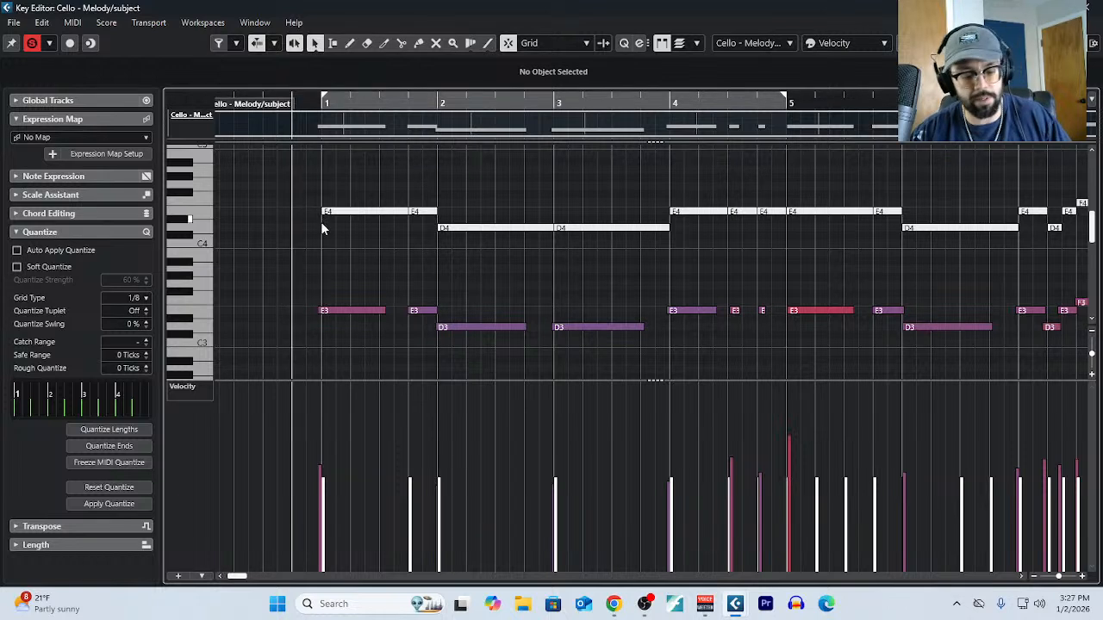
scroll(345, 291, "left", 1)
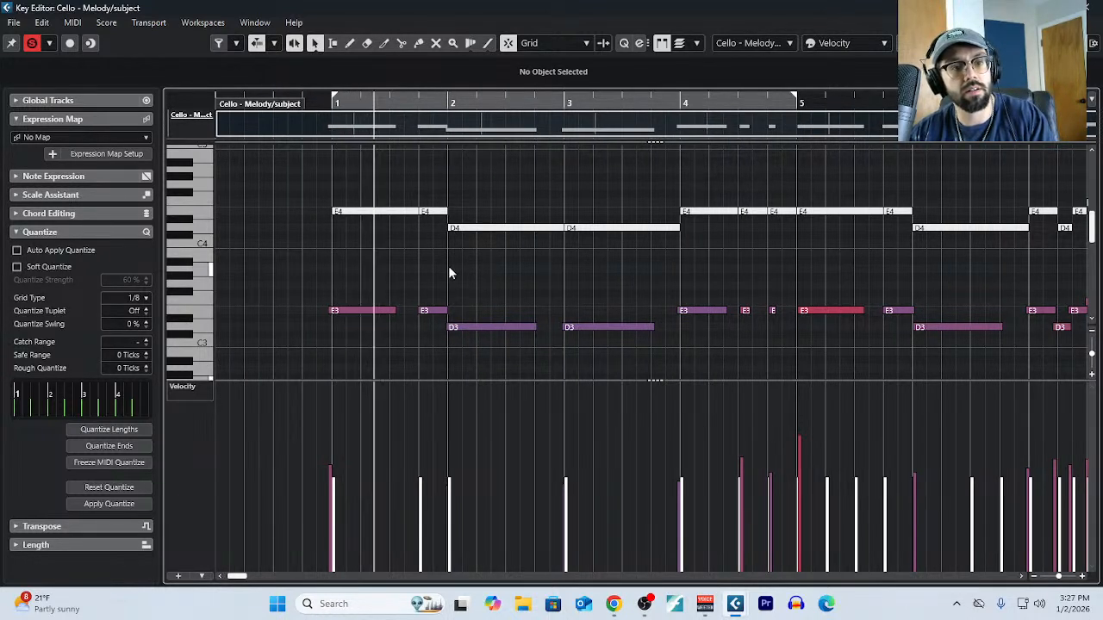
scroll(448, 265, "down", 3)
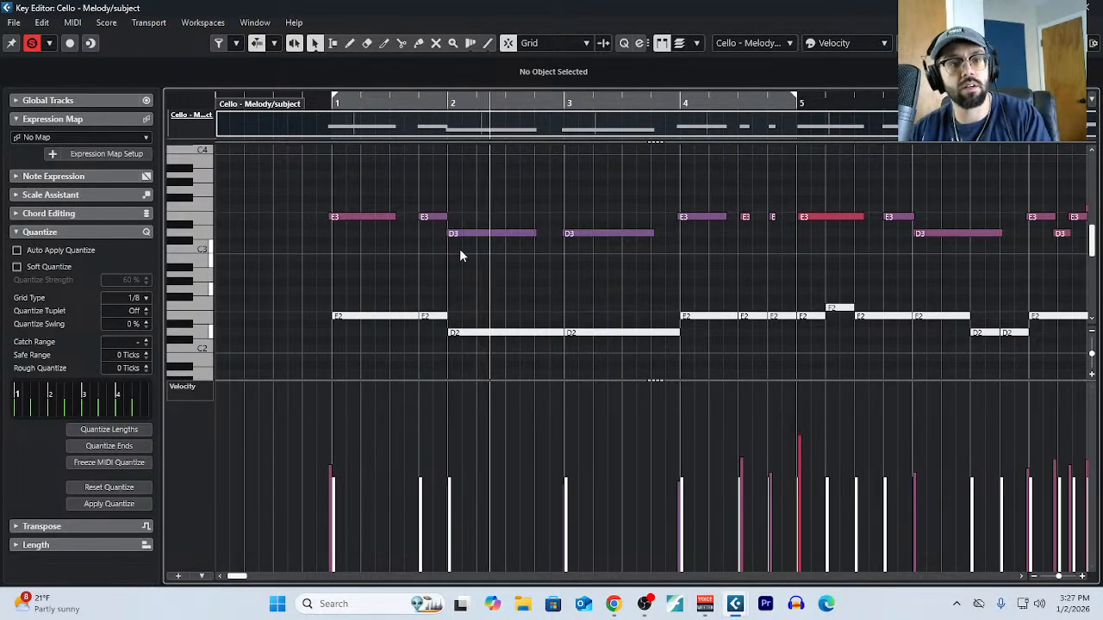
scroll(718, 265, "up", 2)
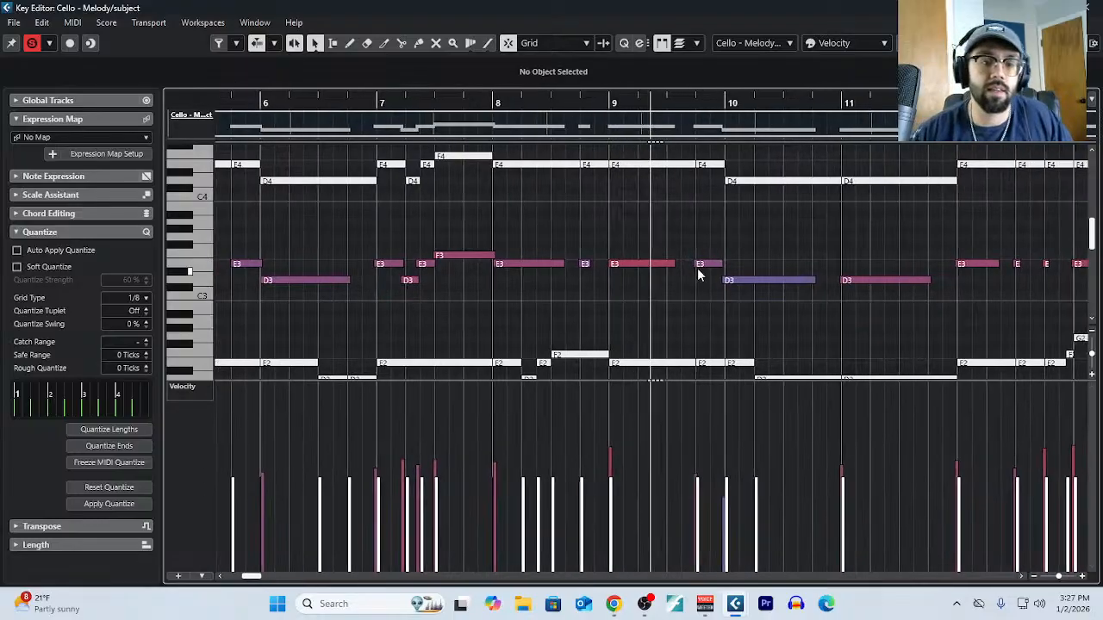
key("g")
key("g")
key("space")
Show the CC 64 Sustain Pedal lane for the Cello - Melody/subject part and delete all of its pedal events.
left_click(179, 578)
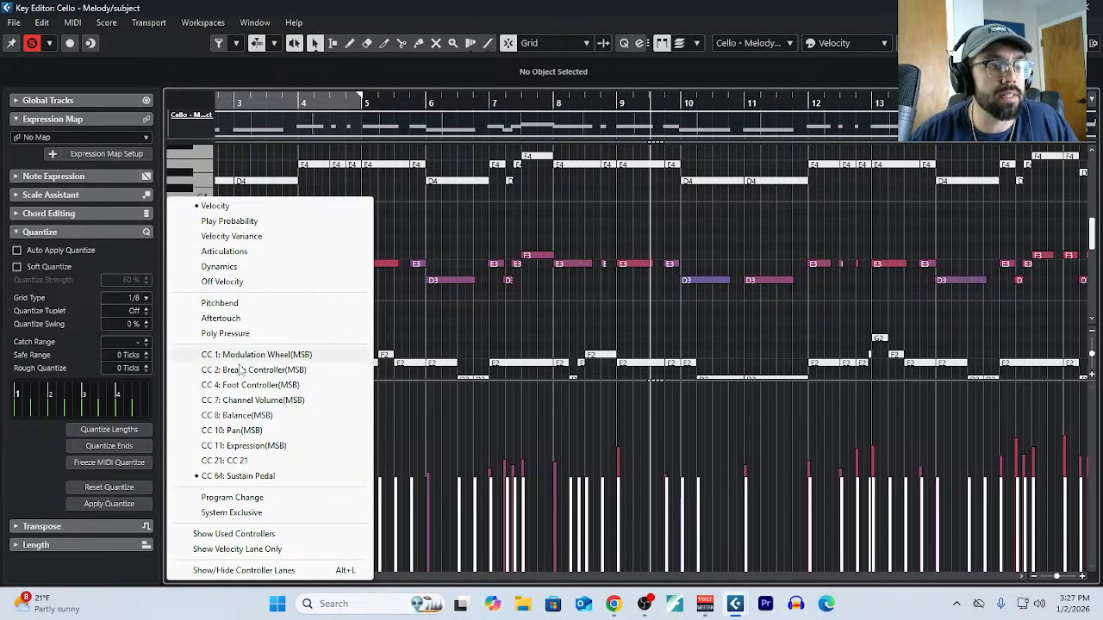
left_click(256, 479)
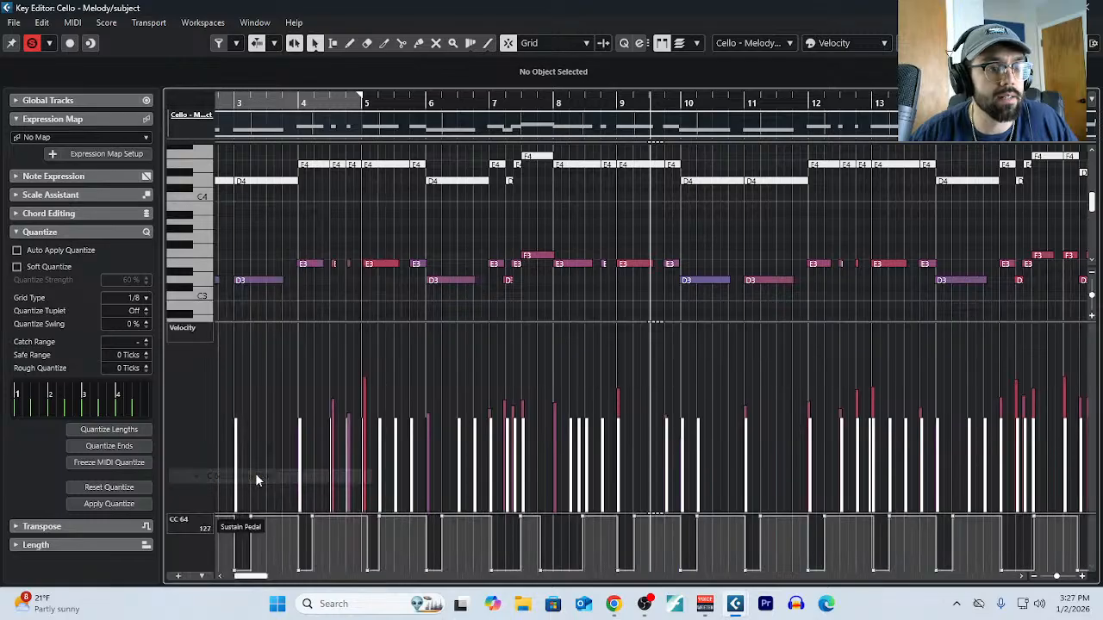
key("g")
key("g")
key("g")
left_click_drag(634, 571, 181, 572)
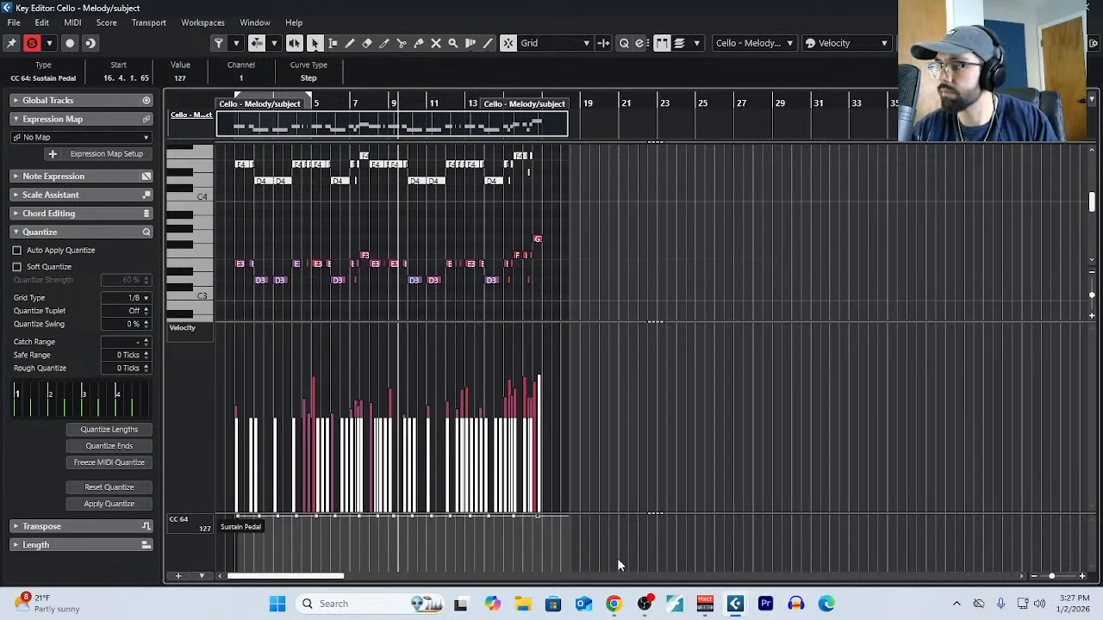
left_click_drag(617, 558, 166, 500)
key("Delete")
Enlarge the note display by reducing the height of the Velocity and CC 64 lanes.
right_click(595, 505)
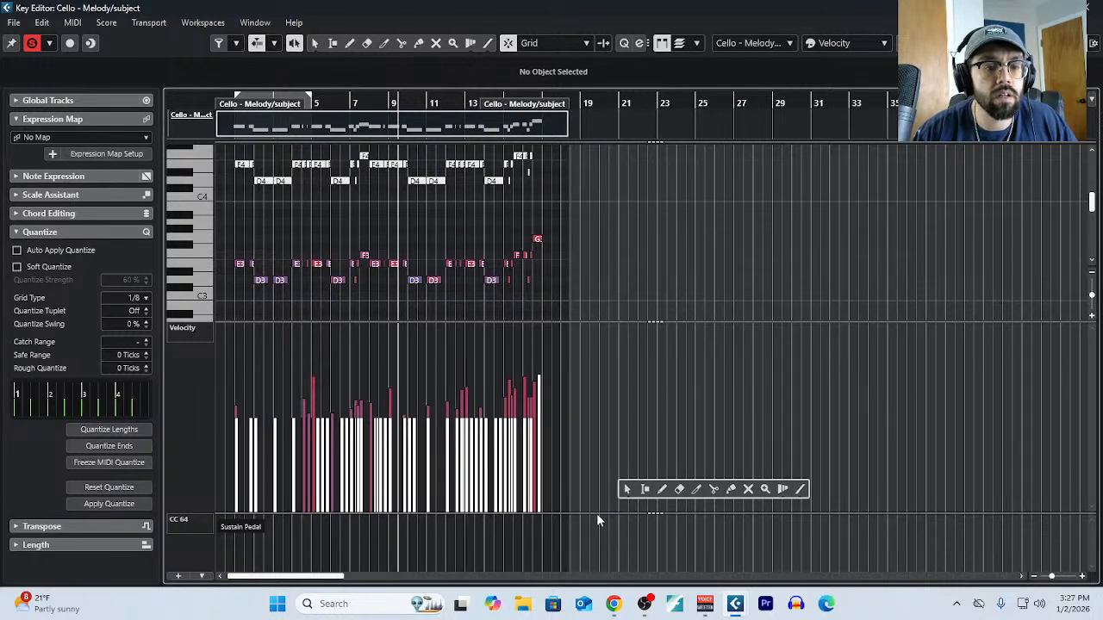
scroll(589, 304, "up", 1)
scroll(592, 285, "down", 1)
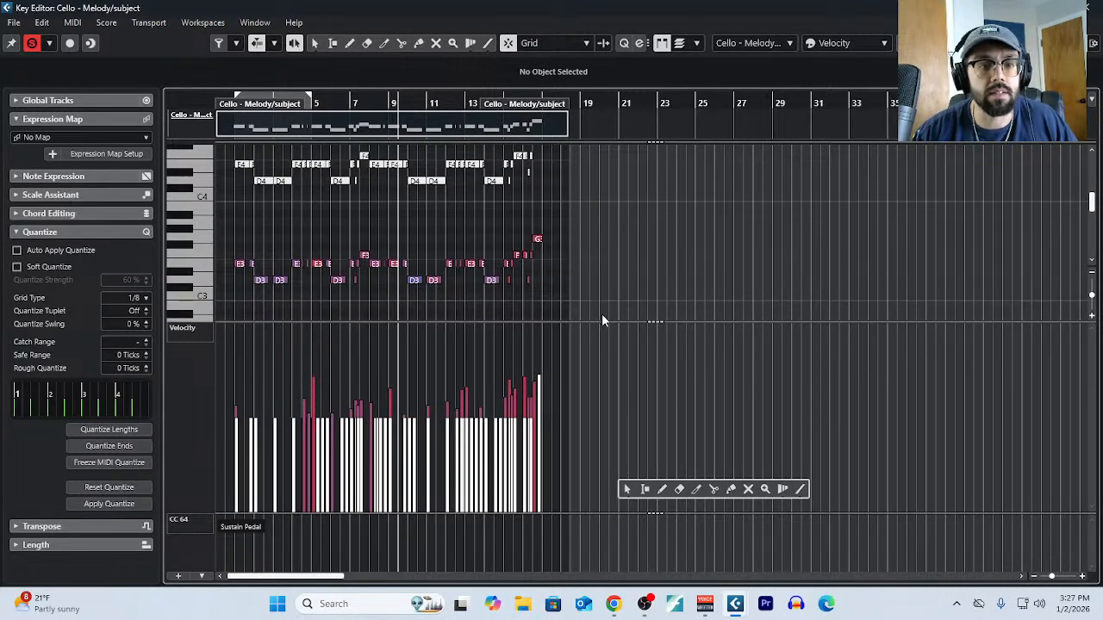
left_click_drag(606, 320, 607, 365)
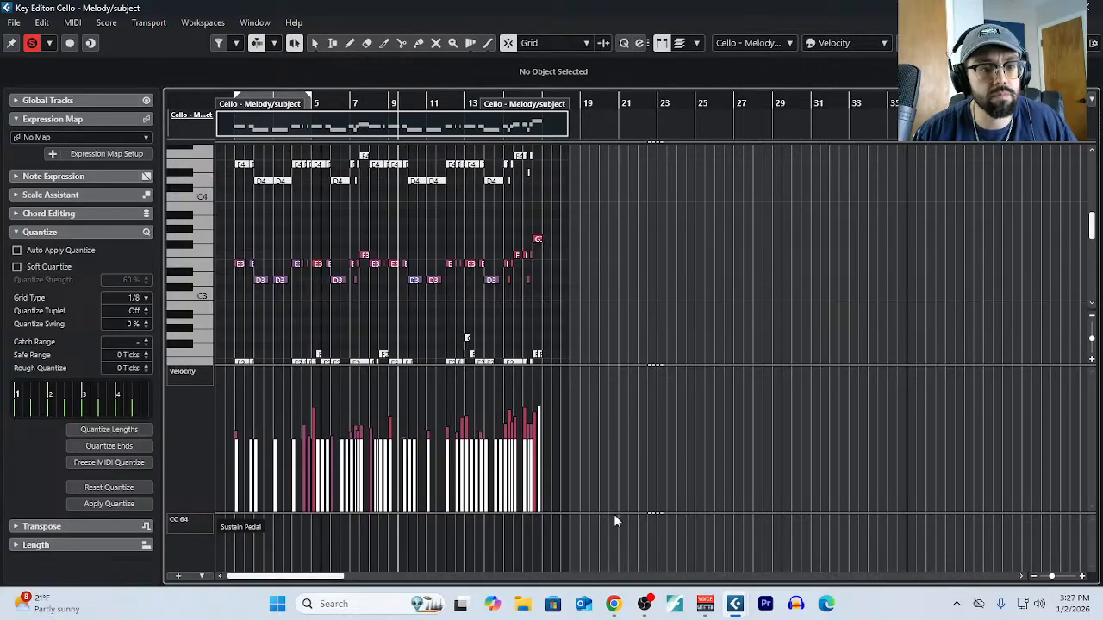
left_click_drag(614, 514, 615, 540)
Examine the recorded notes' lengths and velocities against the original lines, from bar 1 through the whole melody.
key("g")
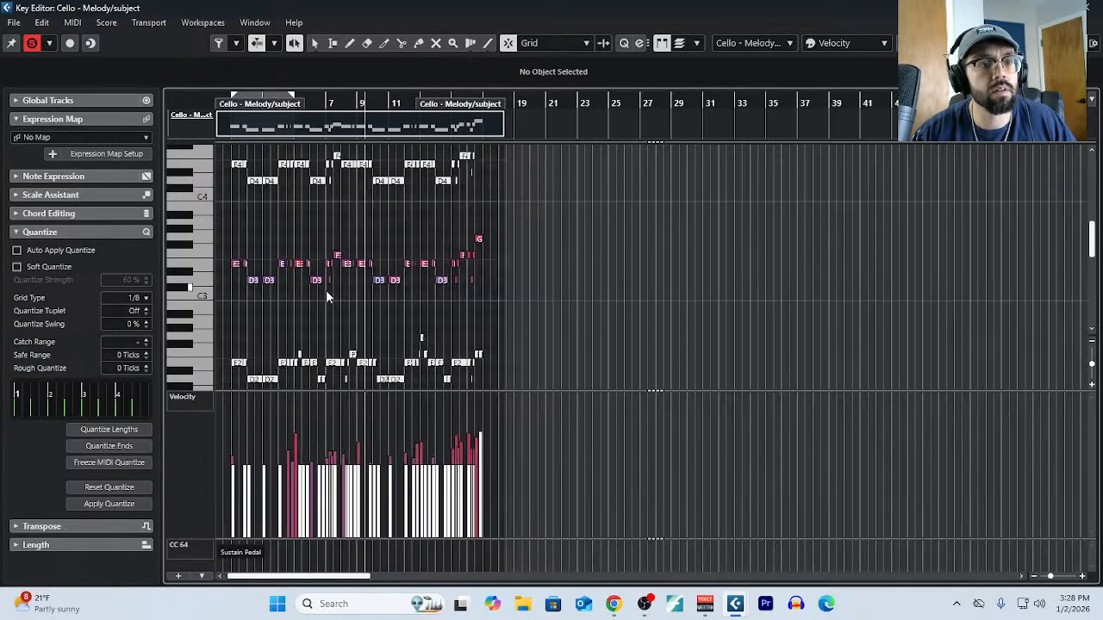
key("h")
key("h")
key("h")
key("h")
key("h")
key("h")
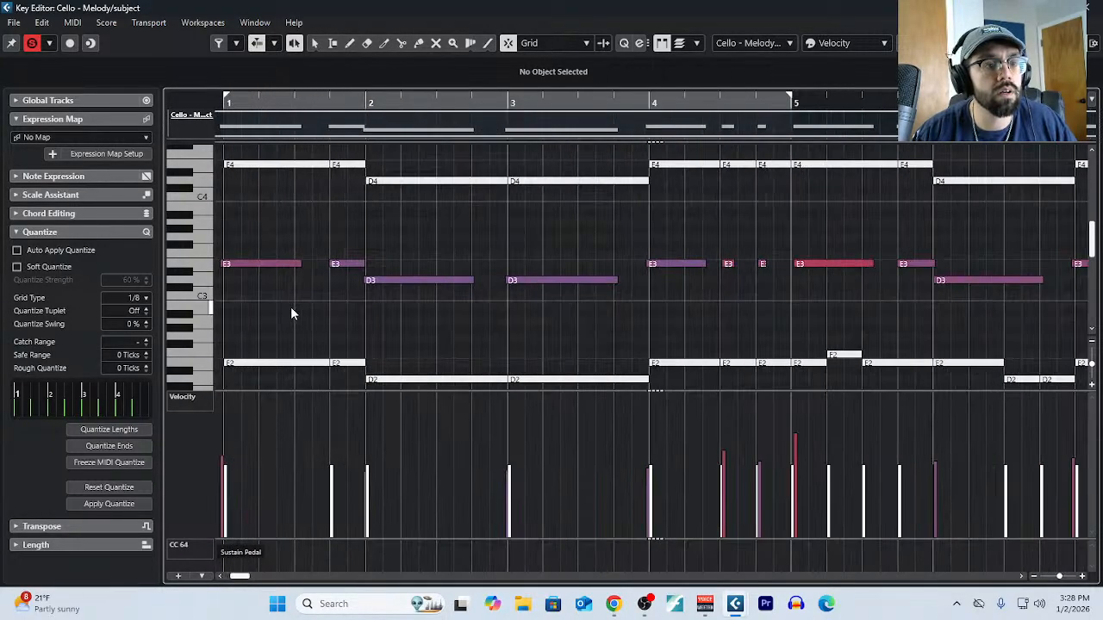
scroll(291, 314, "left", 2)
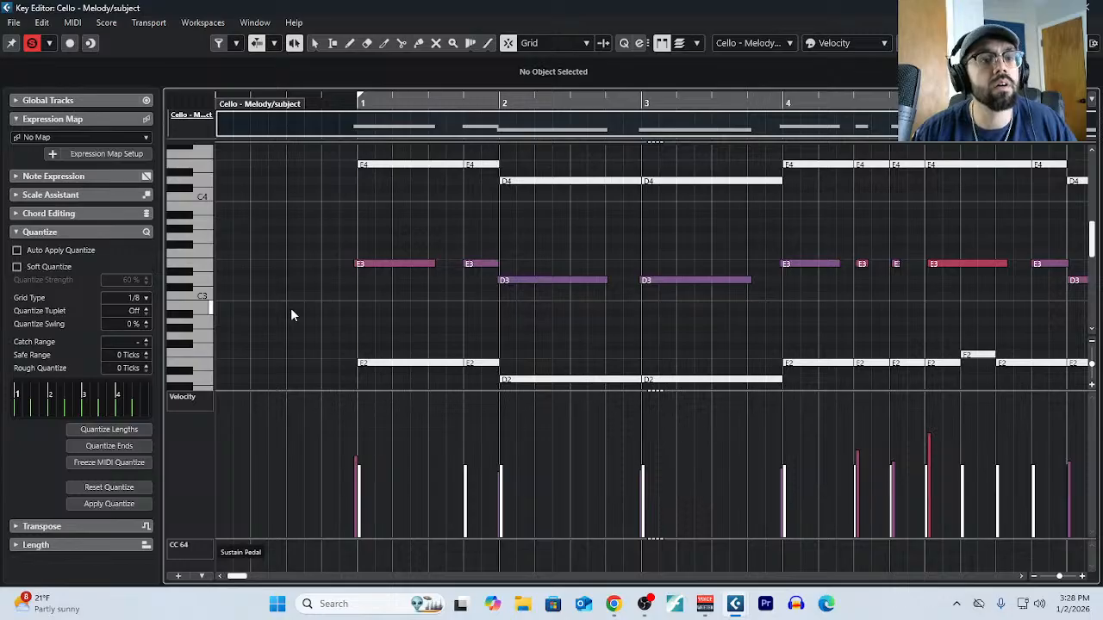
key("g")
key("g")
key("g")
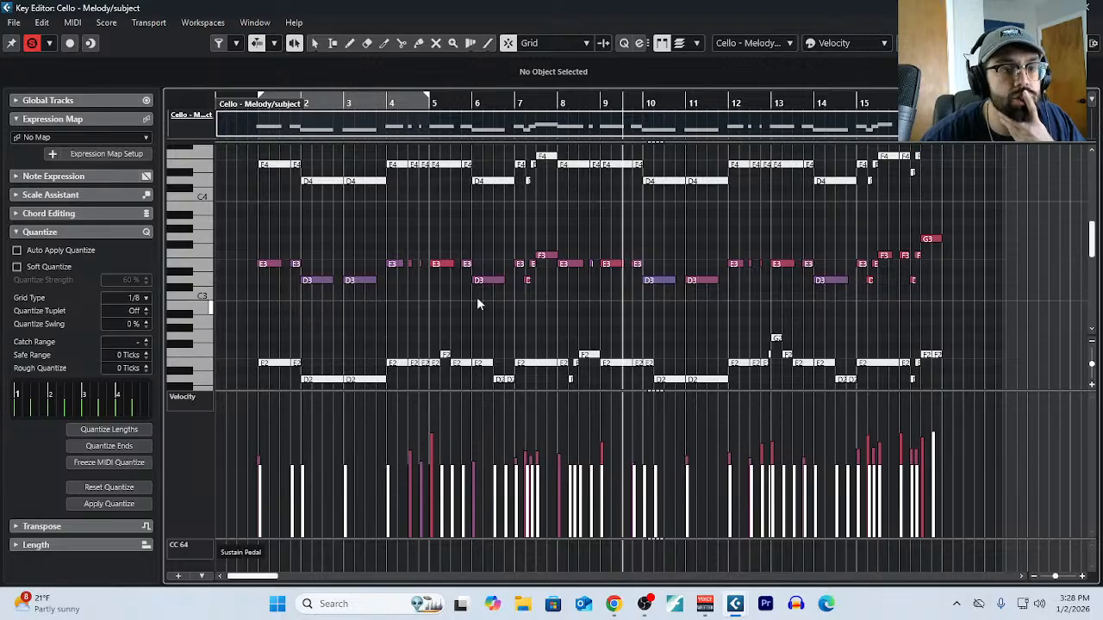
Leave the Key Editor and remove The Grandeur from the cello track's Kontakt without saving the instrument changes.
left_click(1089, 7)
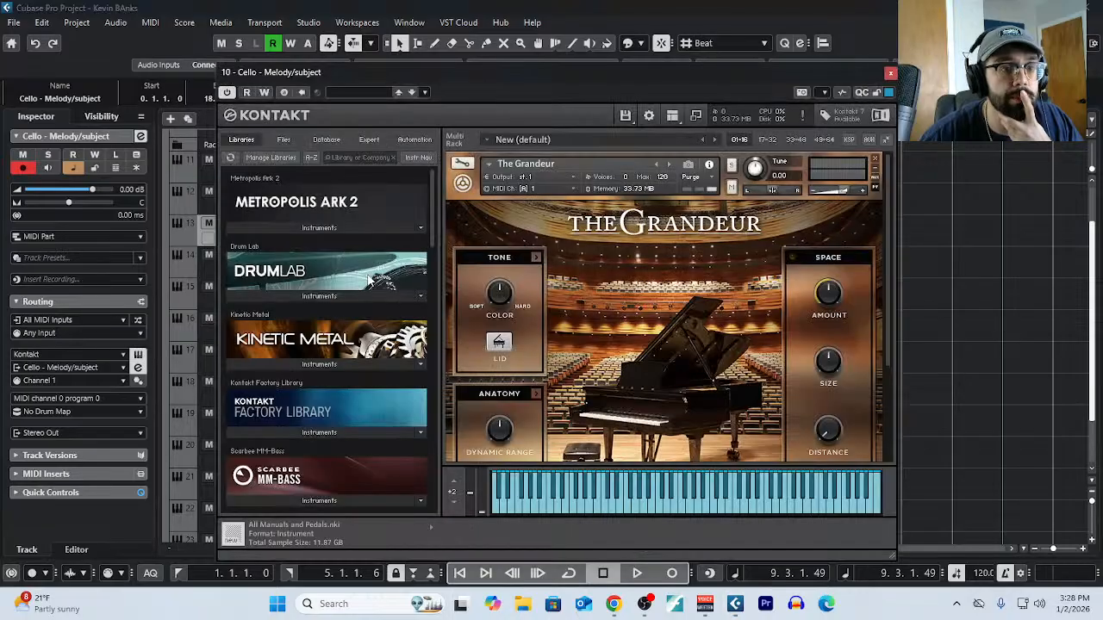
left_click(875, 161)
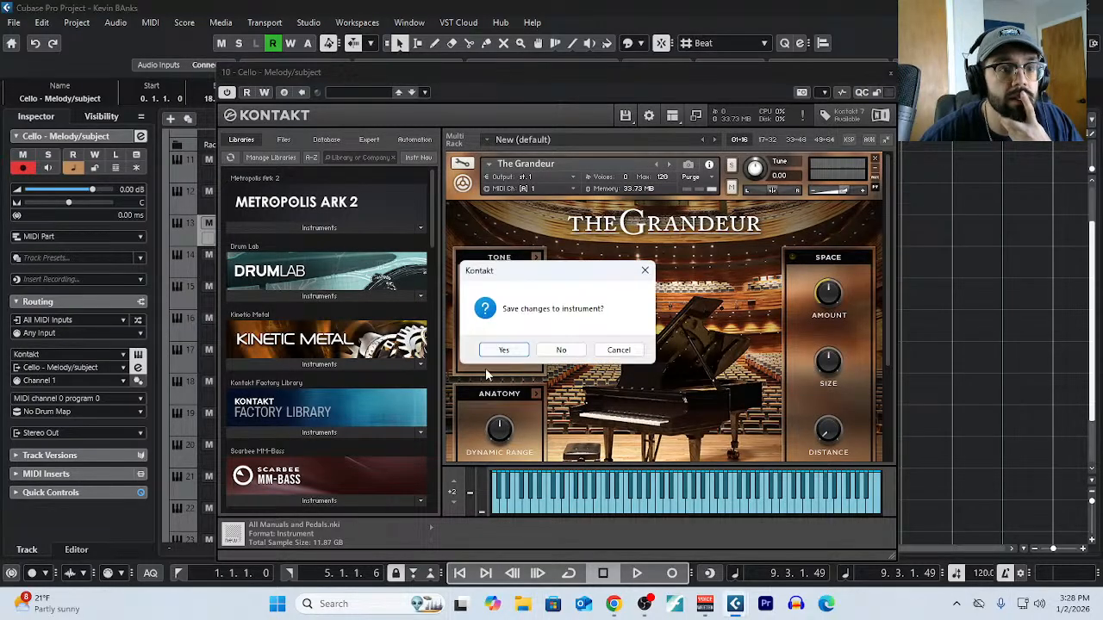
left_click(562, 351)
Load the e - Cello.nki patch from Spitfire Solo Strings and dismiss its help bubble.
scroll(321, 392, "down", 3)
scroll(319, 391, "down", 15)
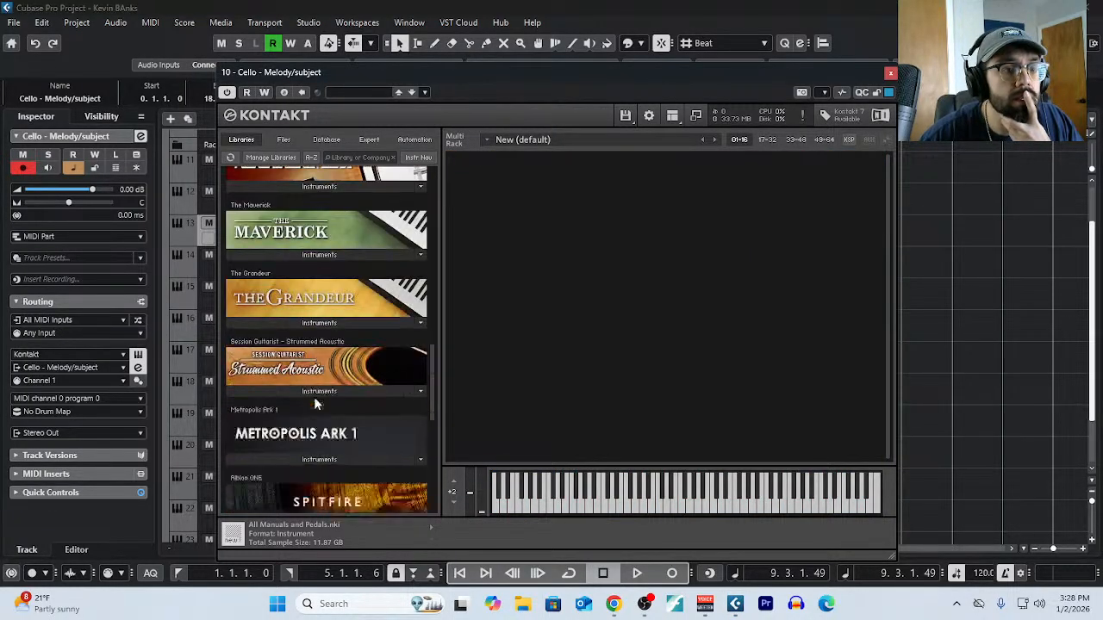
left_click(351, 301)
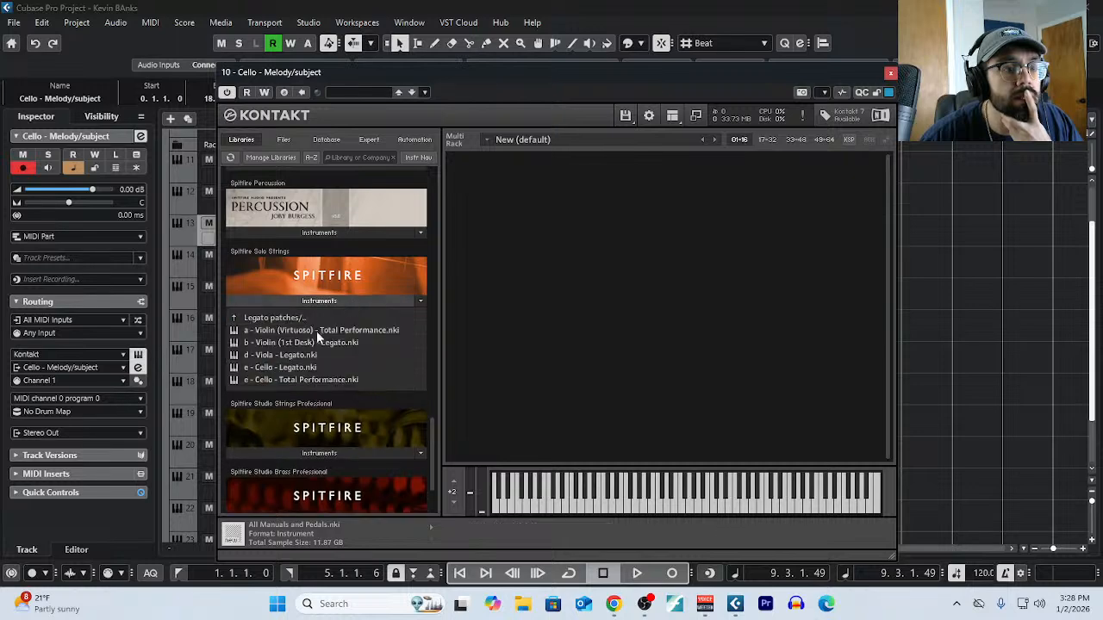
left_click(289, 317)
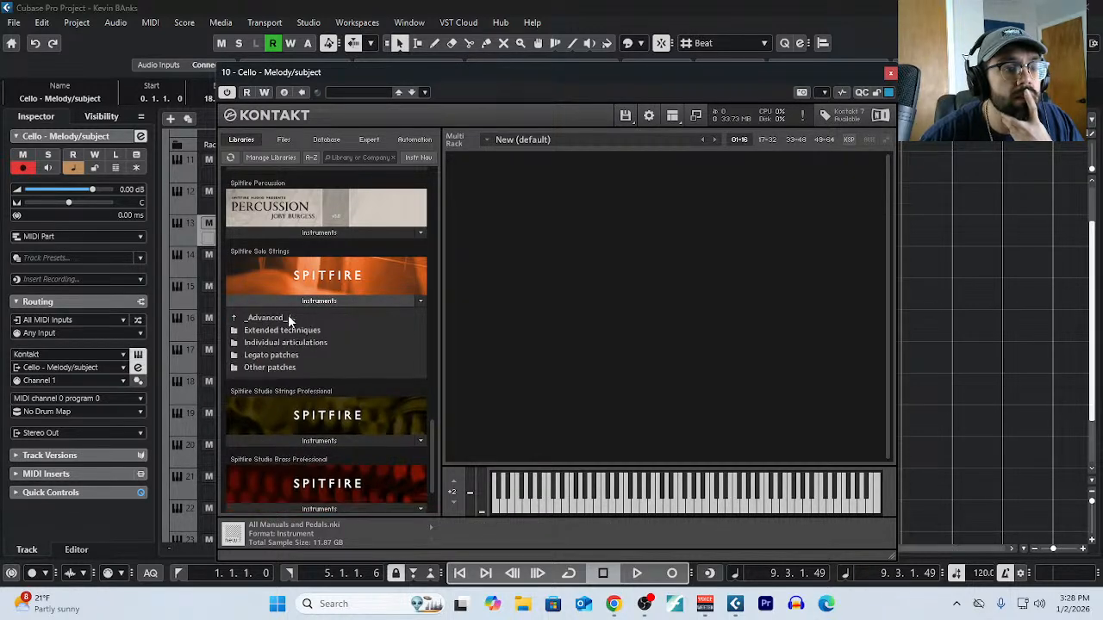
left_click(287, 352)
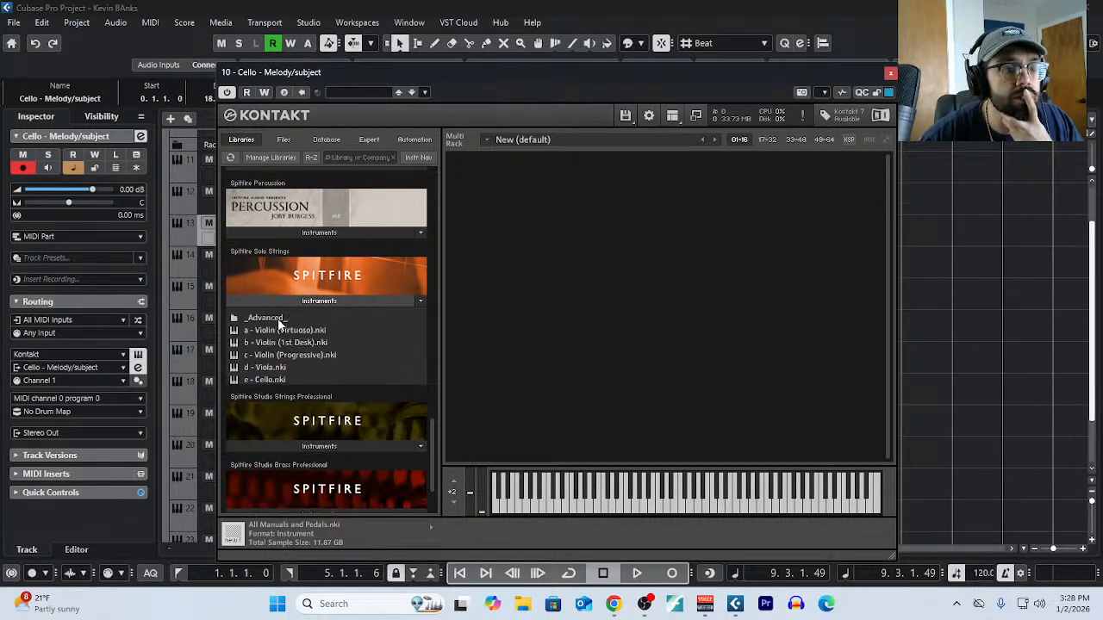
left_click(279, 382)
double_click(279, 381)
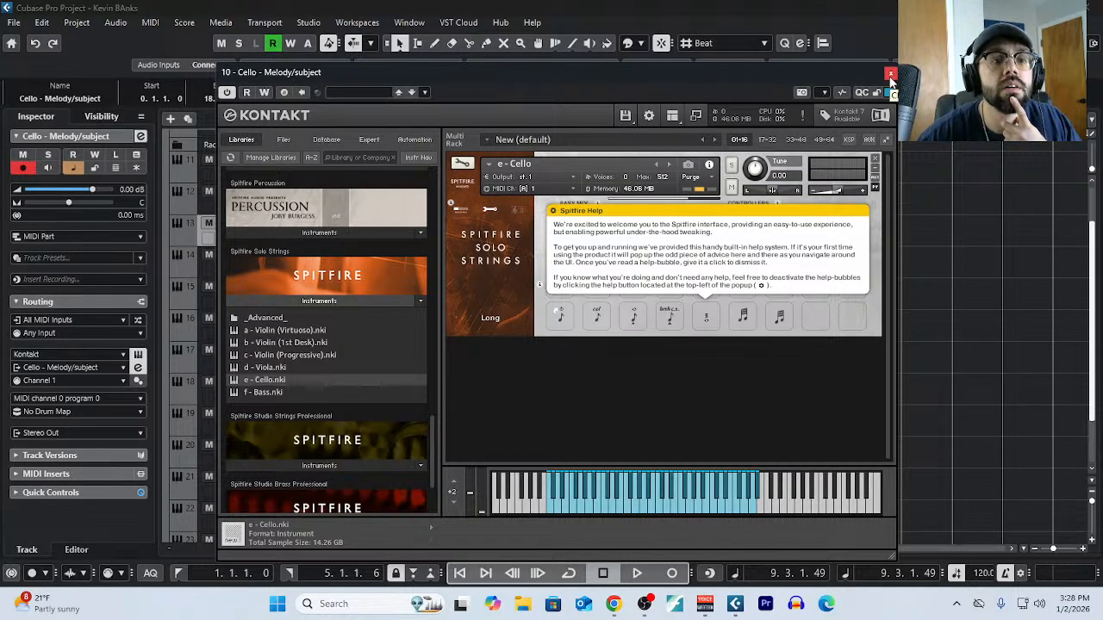
left_click(734, 214)
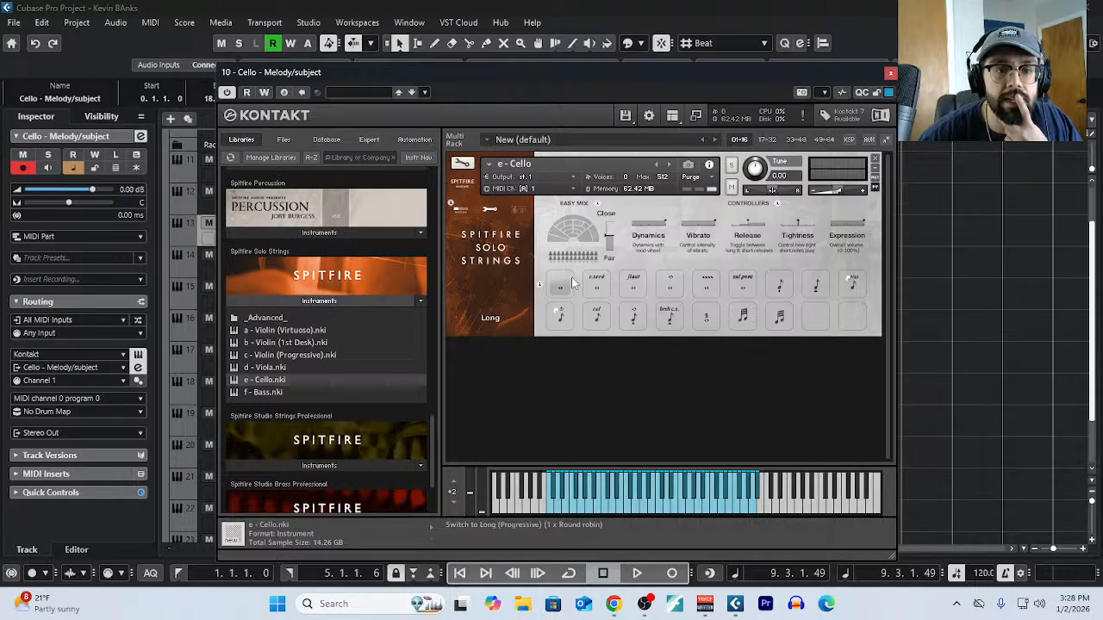
Replace the e - Cello patch with e - Cello - Total Performance.nki from the advanced Legato patches, discarding changes and dismissing the help bubble.
left_click(874, 158)
left_click(559, 349)
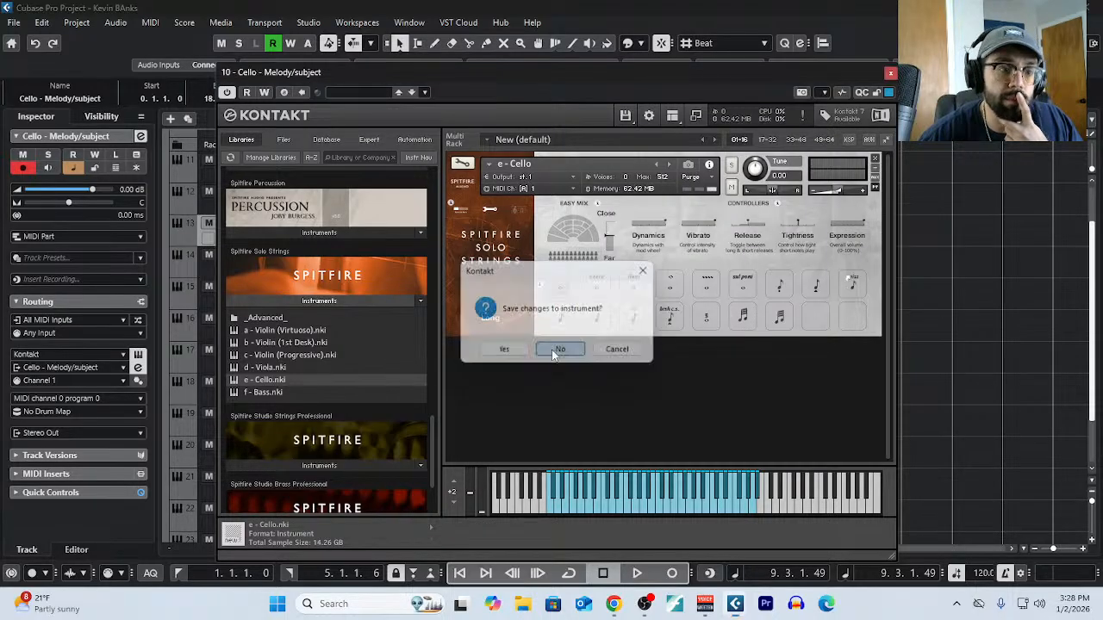
left_click(277, 319)
double_click(277, 319)
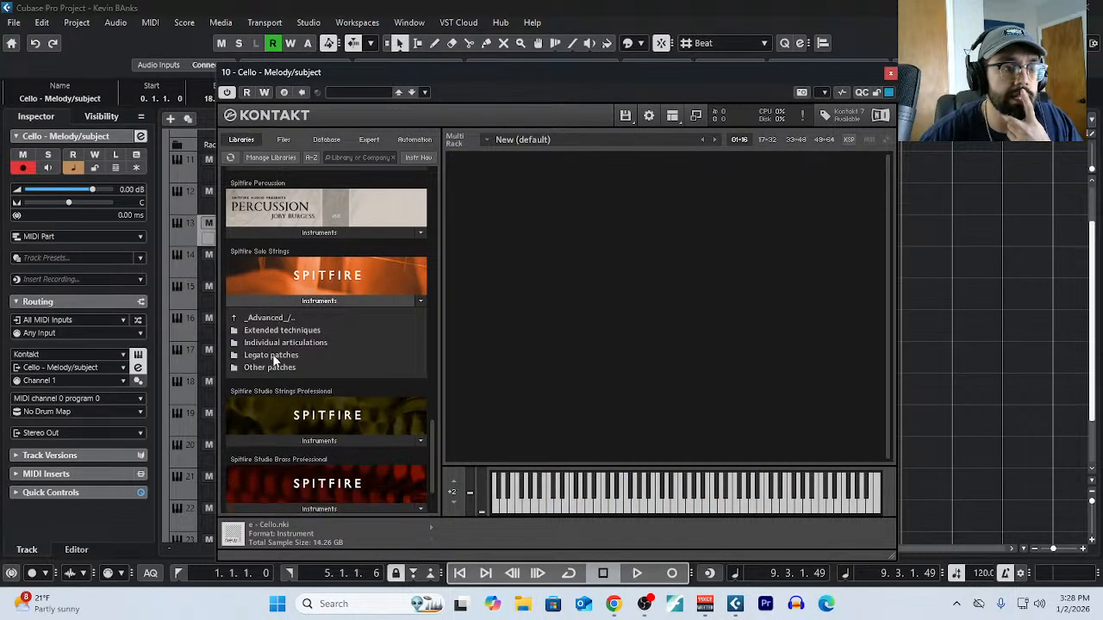
double_click(273, 354)
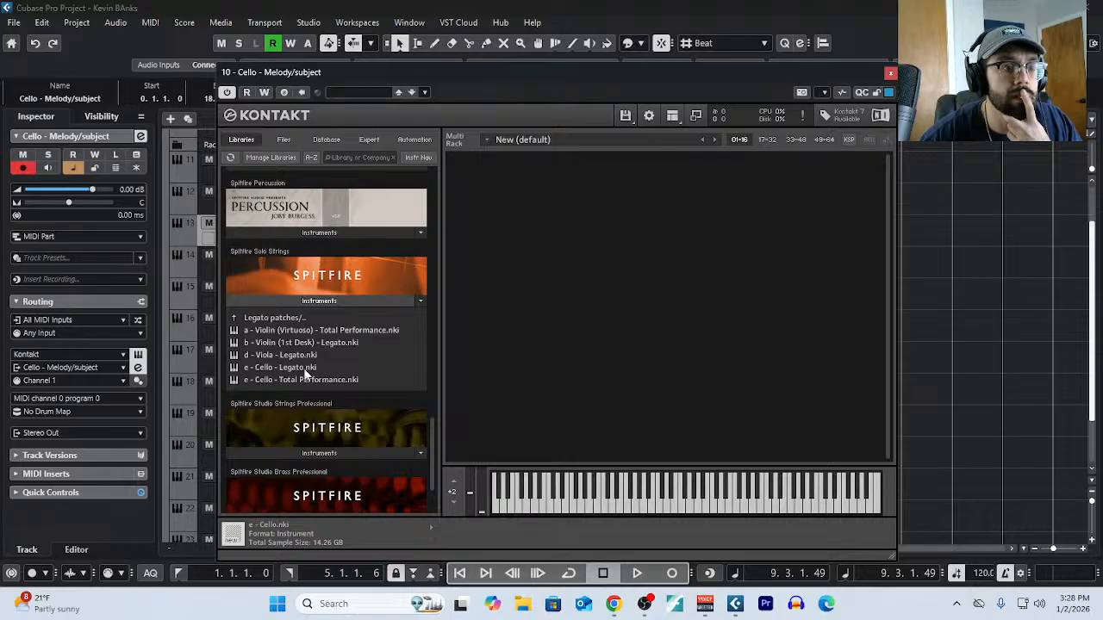
left_click(305, 379)
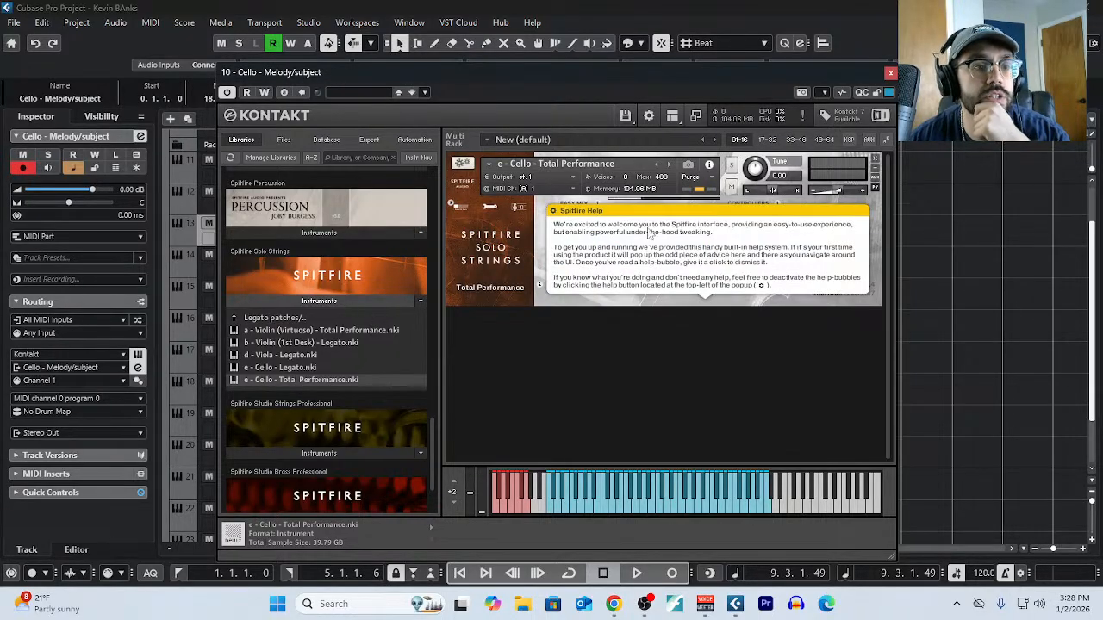
left_click(660, 222)
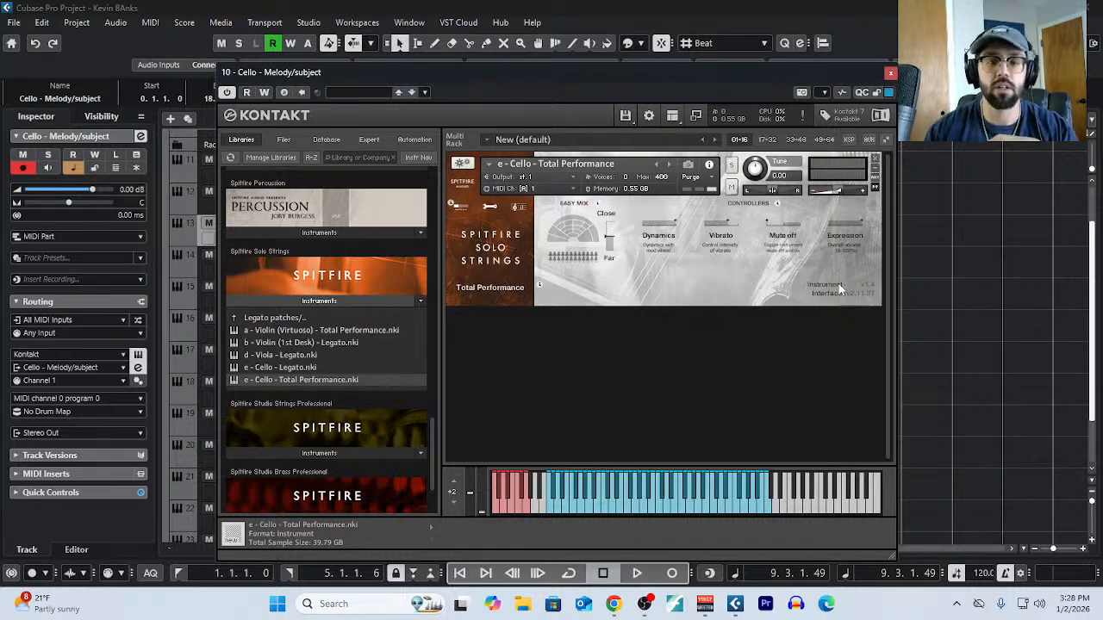
Close Kontakt and review the Cello - Melody/subject part's notes and velocities in the Key Editor before returning to the project.
left_click(890, 72)
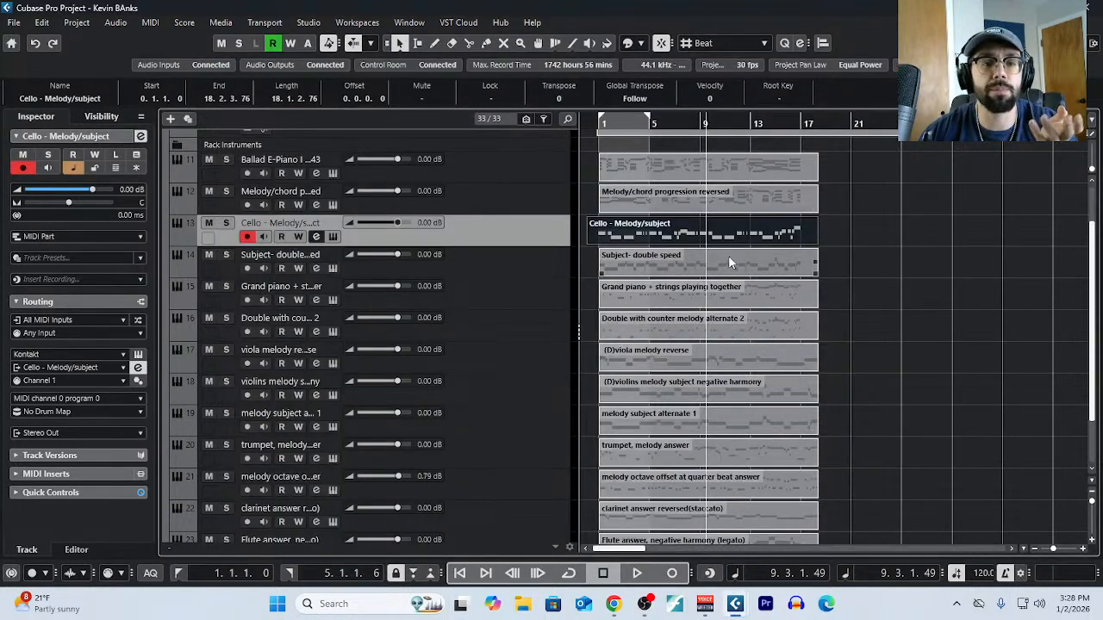
left_click(147, 23)
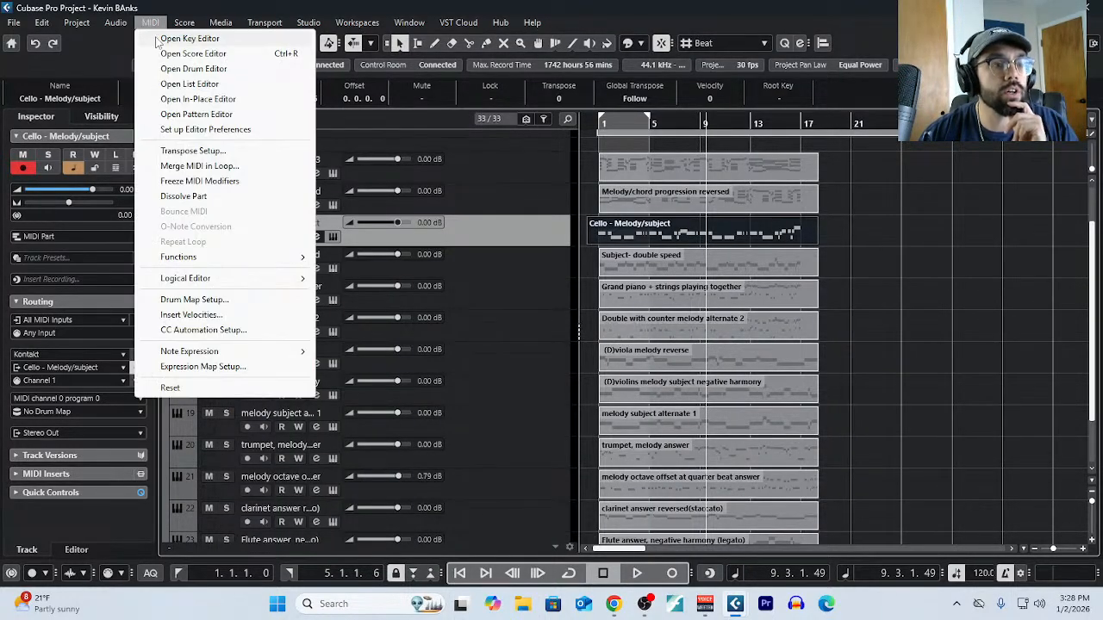
left_click(190, 39)
scroll(293, 306, "up", 5)
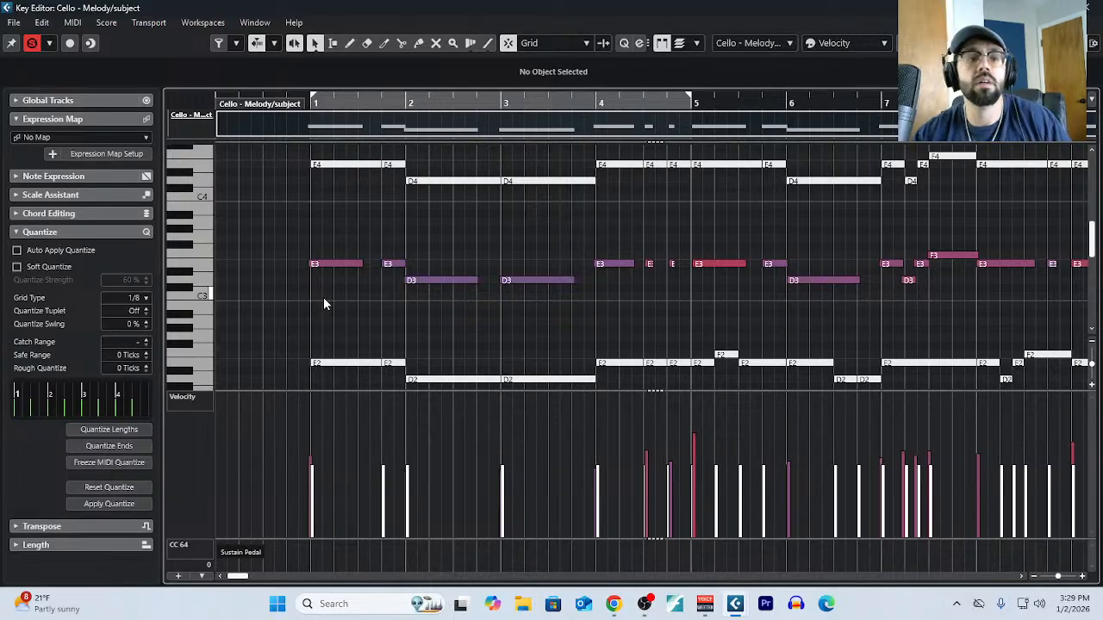
scroll(526, 319, "down", 3)
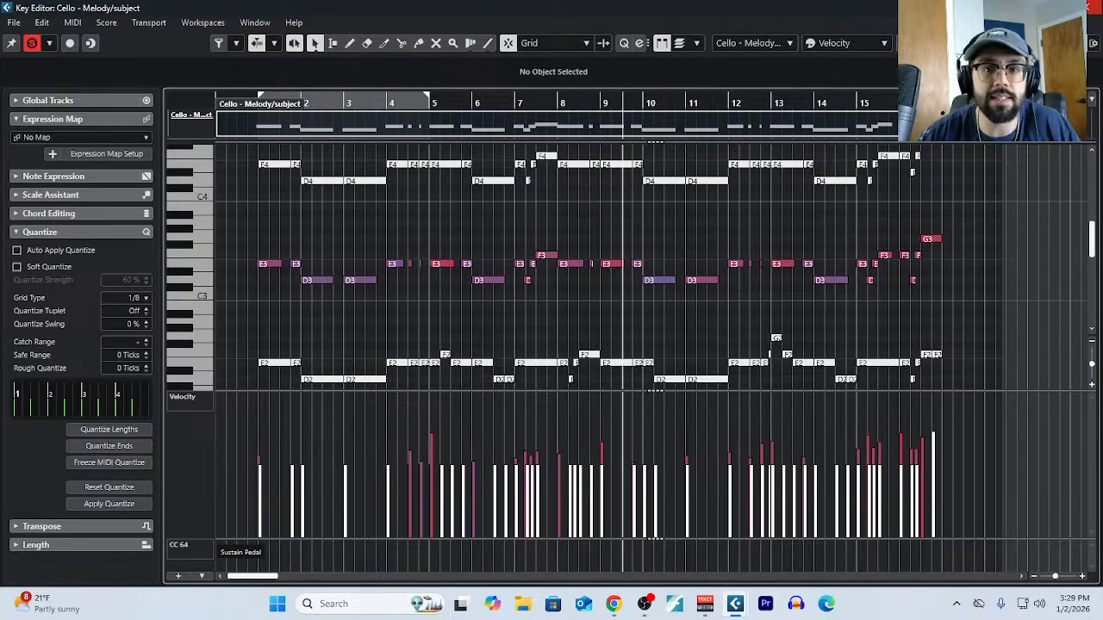
left_click(1090, 7)
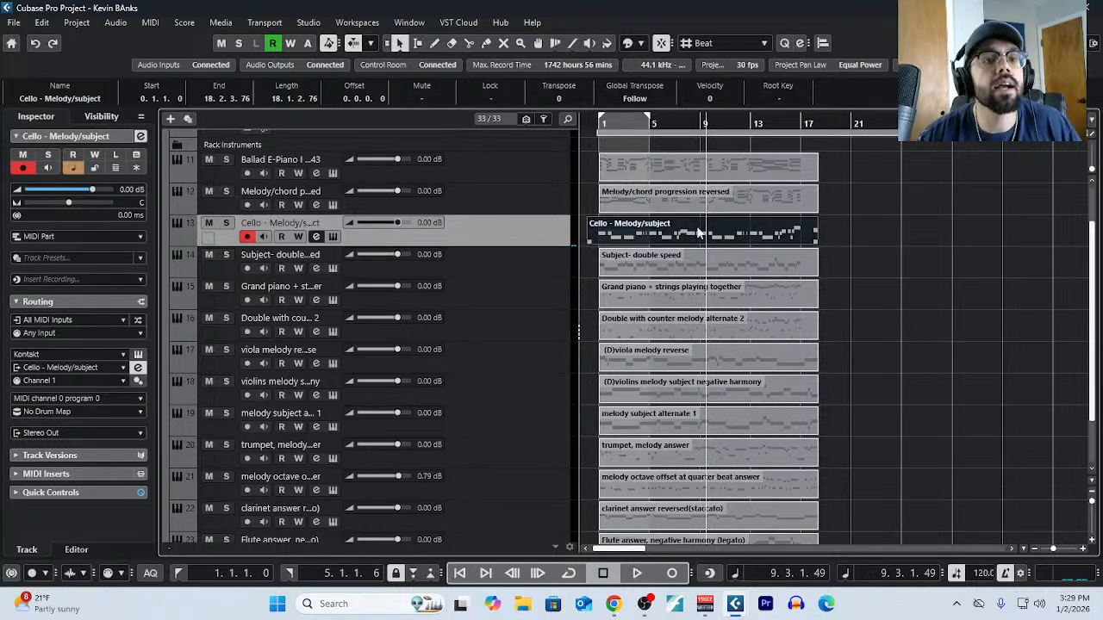
Reopen the cello track's Kontakt instrument and look over the Total Performance patch's controls, dismissing the help bubble.
left_click(332, 237)
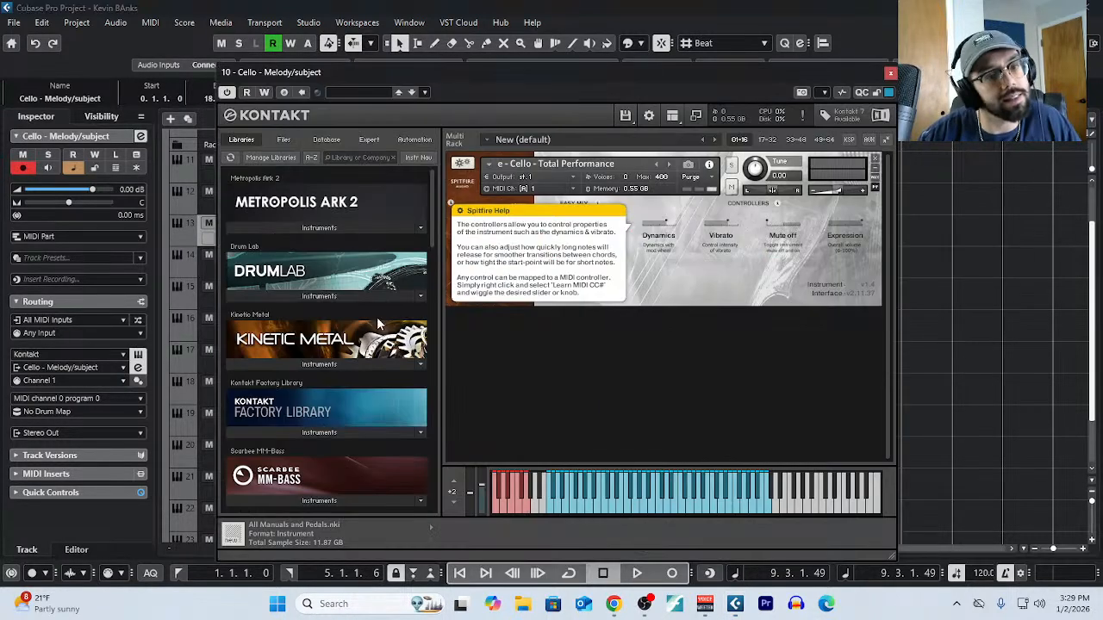
left_click(584, 224)
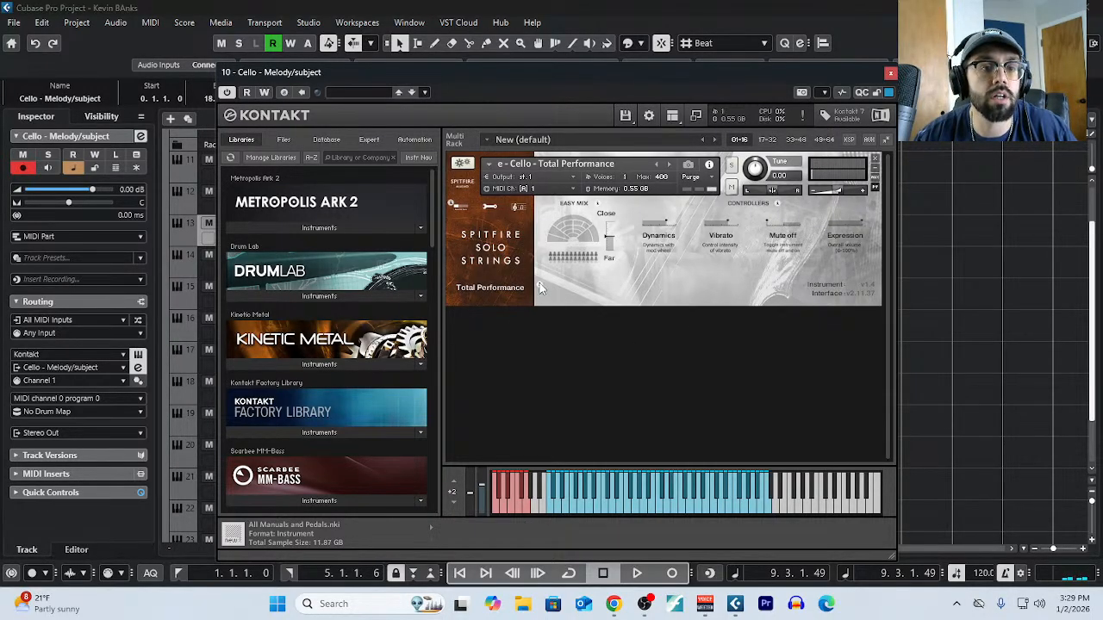
mouse_move(522, 285)
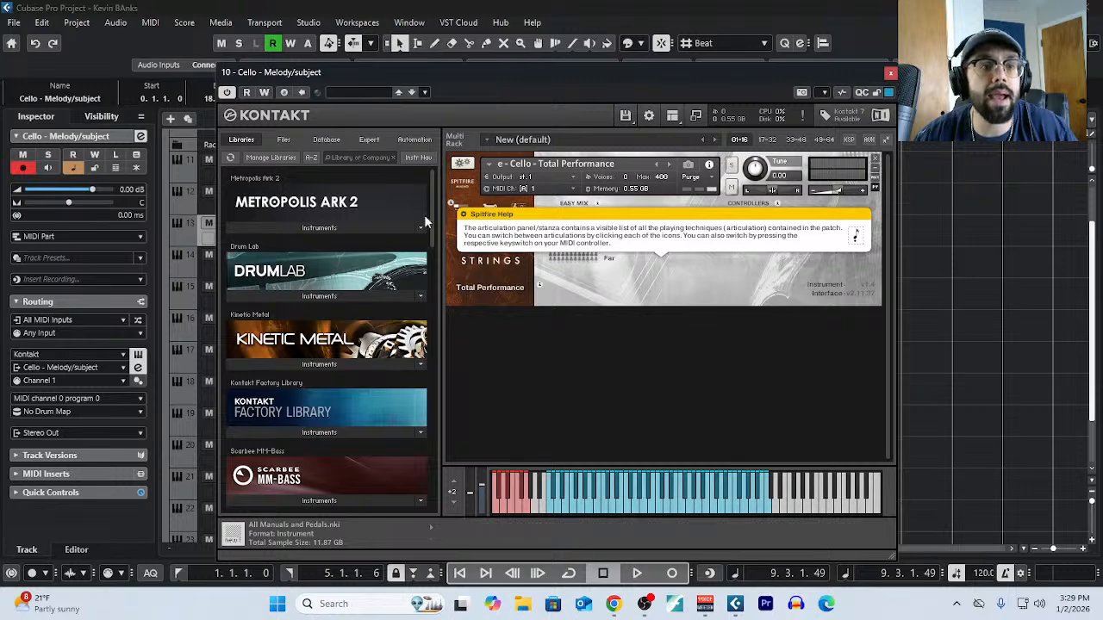
Open SpitfireSoloStrings_UserManual.pdf from the Spitfire Solo Strings library options and read from its opening pages to the Precautions section.
scroll(368, 419, "down", 15)
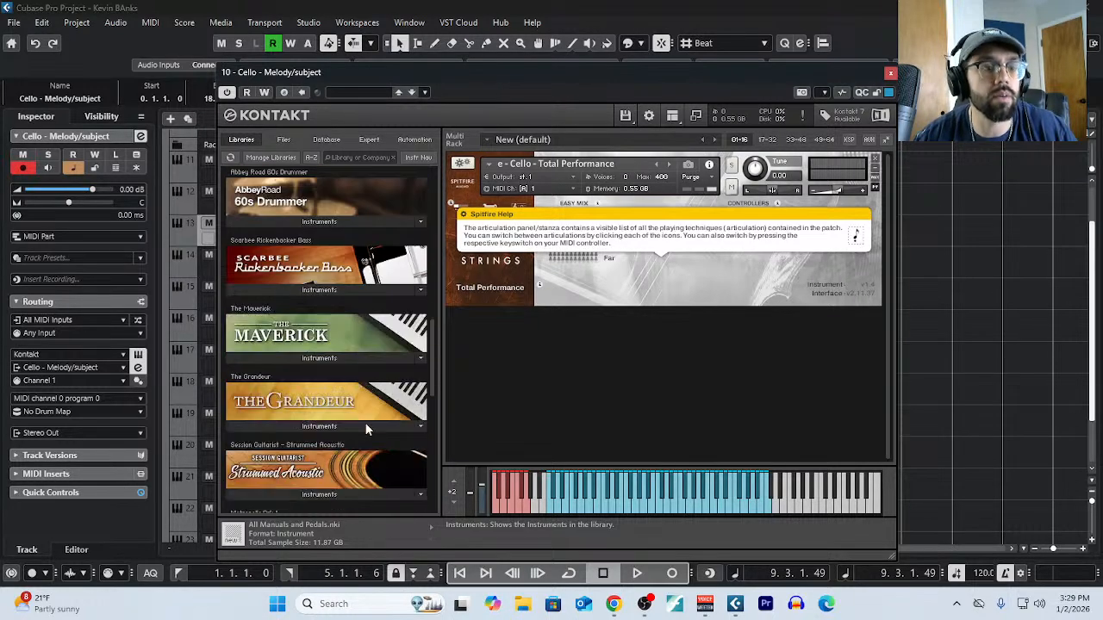
scroll(361, 428, "down", 4)
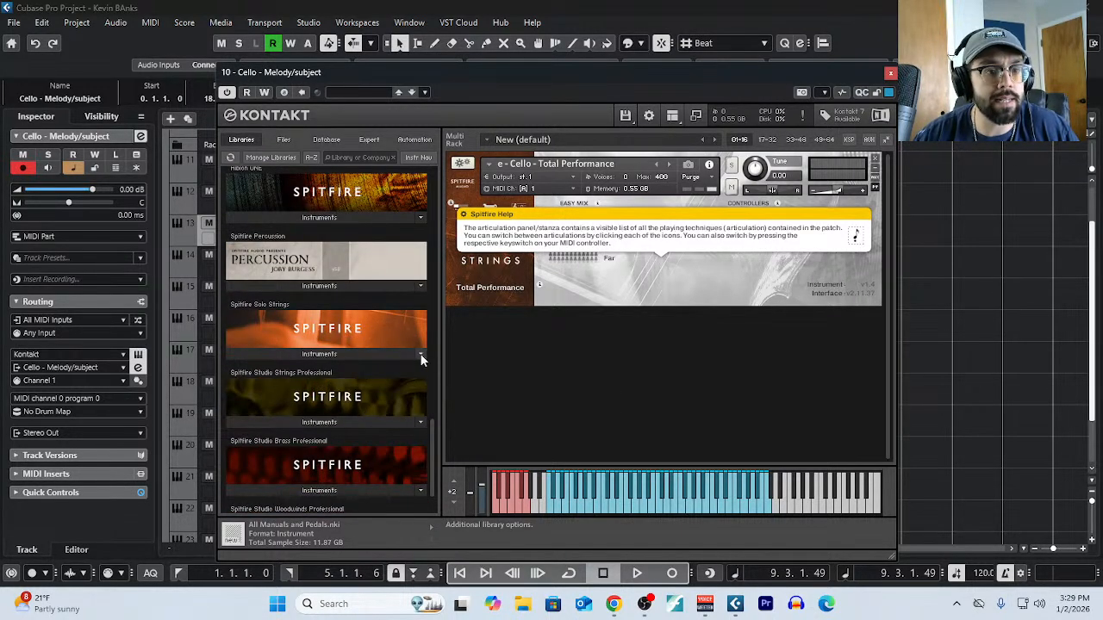
left_click(420, 354)
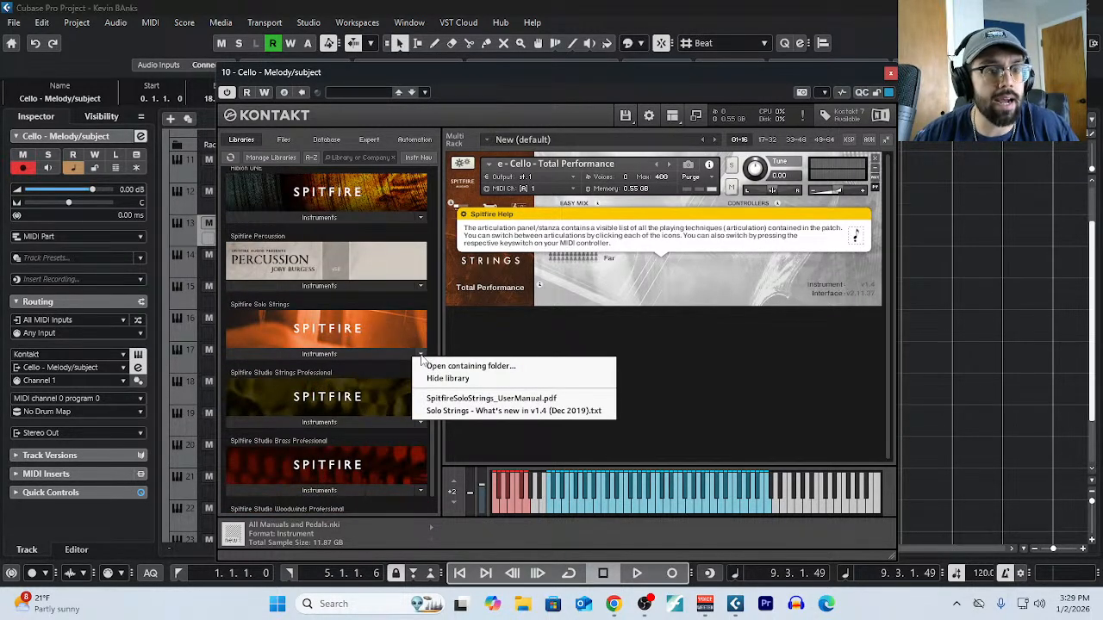
left_click(503, 399)
left_click_drag(1101, 40, 320, 41)
scroll(378, 396, "down", 8)
scroll(378, 397, "down", 10)
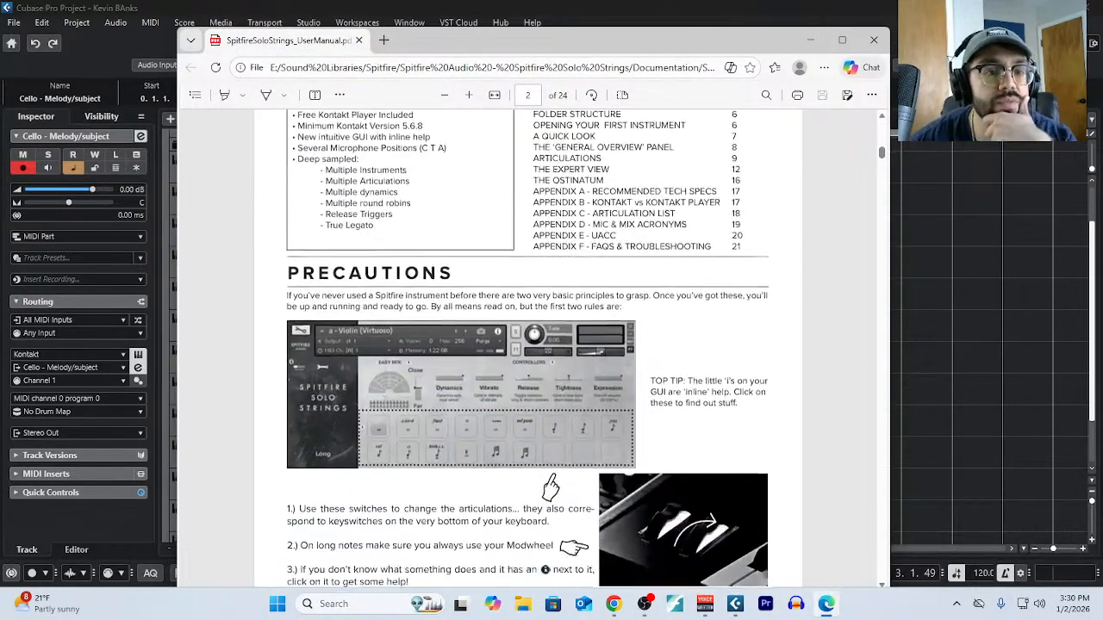
Skim the Solo Strings manual from Precautions to page 11 and read its Legatos section on fingered, bowed and portamento transitions.
scroll(394, 444, "down", 20)
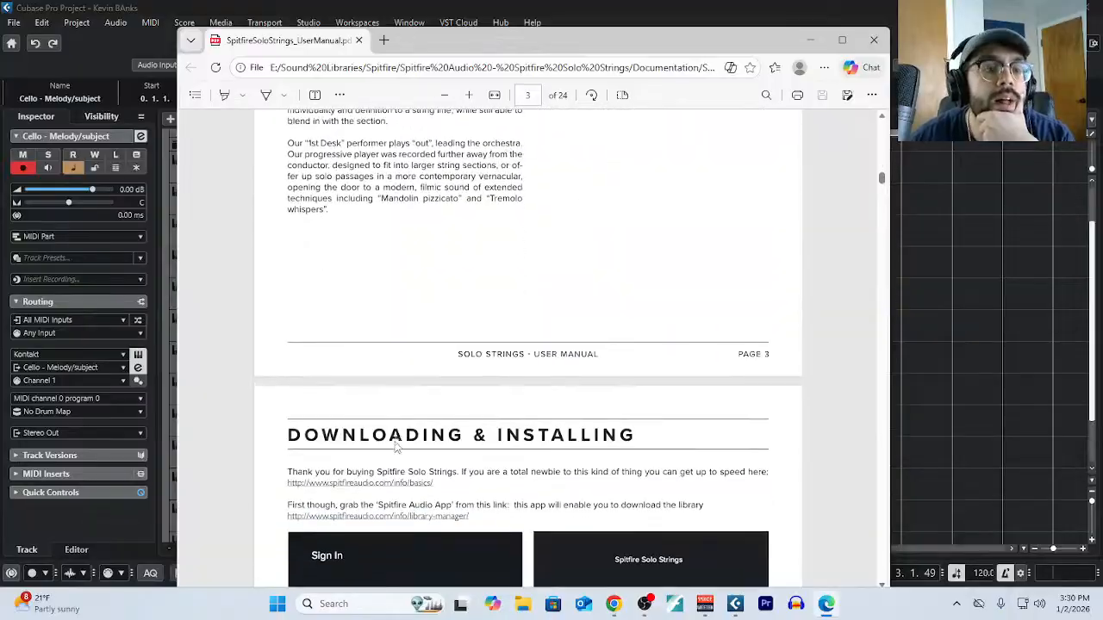
scroll(396, 447, "down", 20)
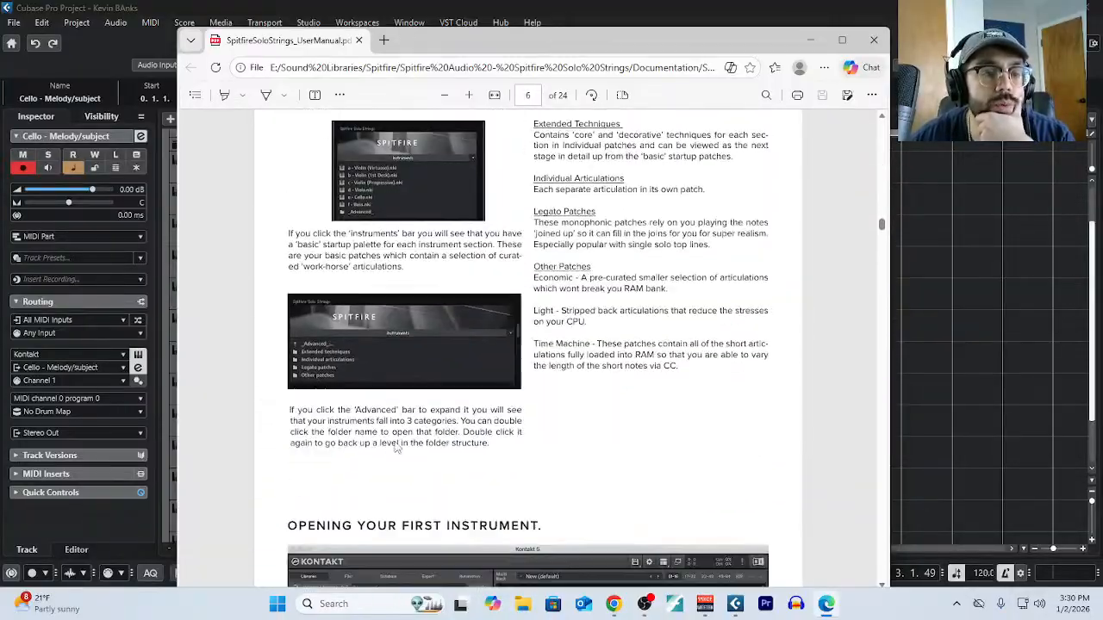
scroll(394, 448, "down", 20)
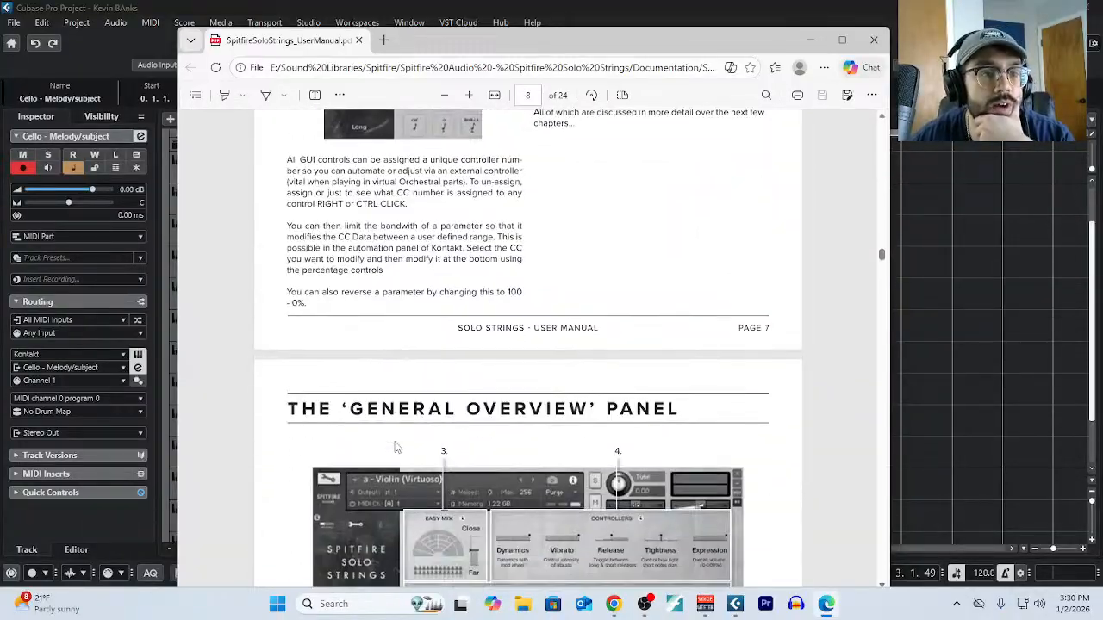
scroll(396, 447, "down", 15)
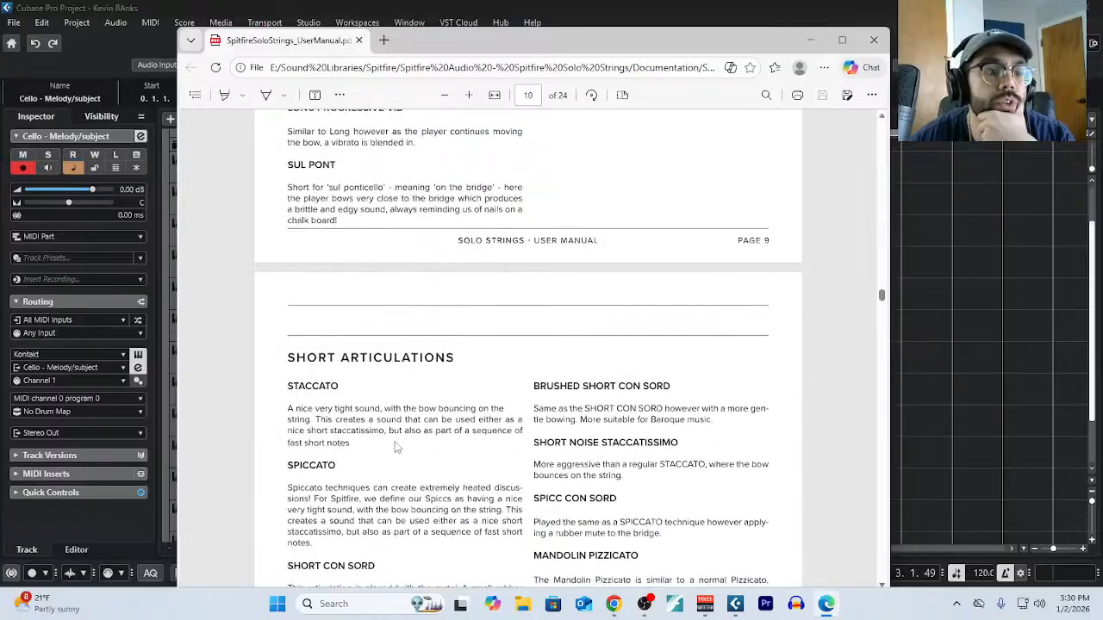
scroll(396, 447, "down", 5)
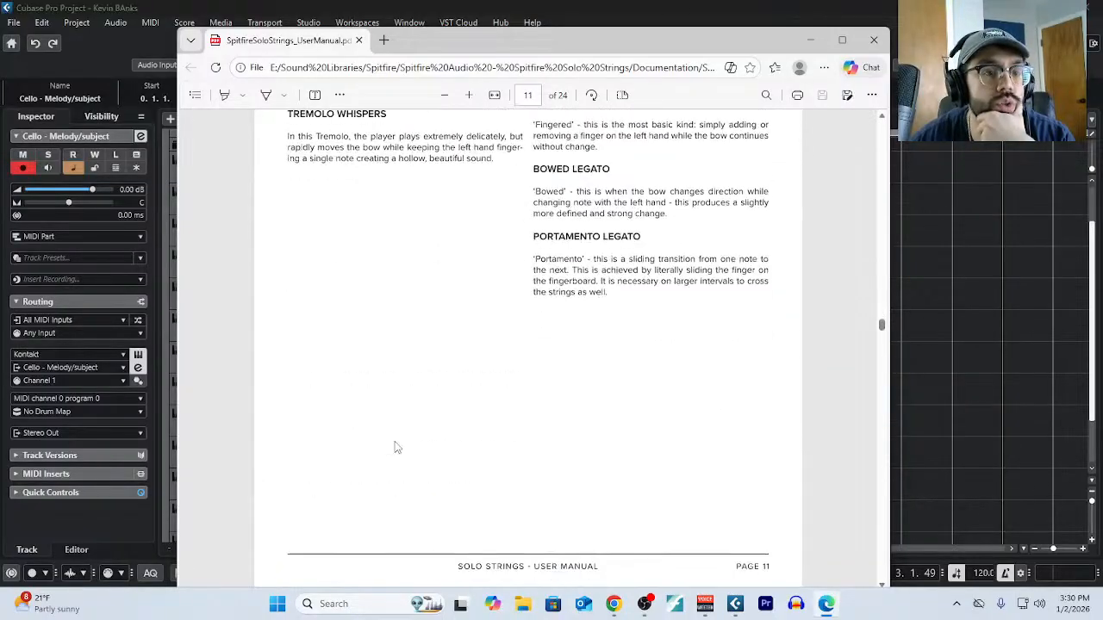
scroll(613, 313, "down", 9)
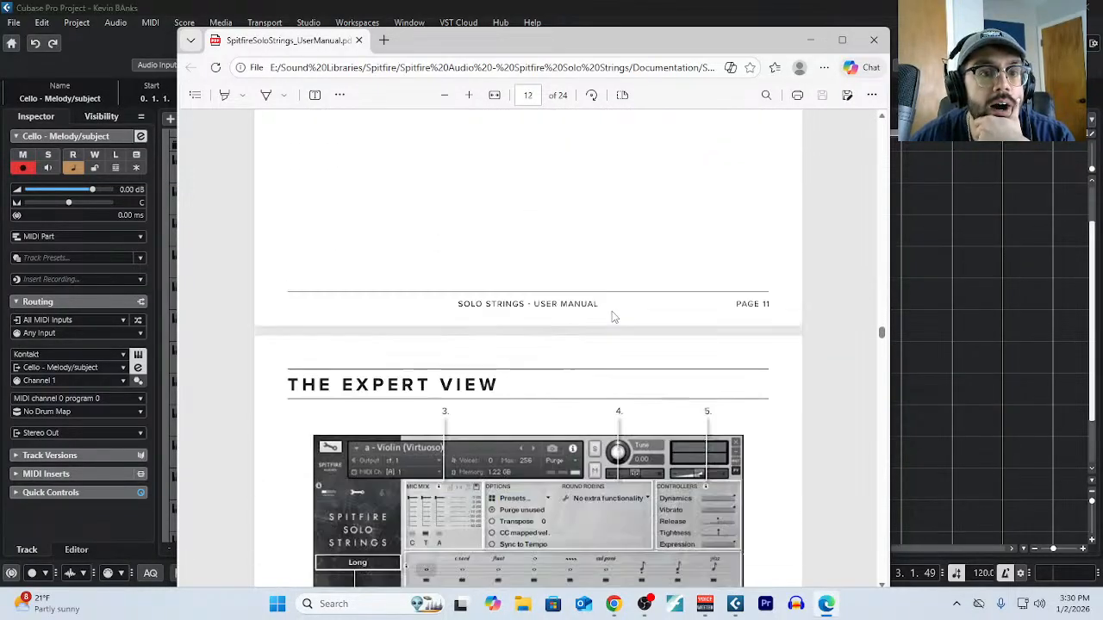
scroll(611, 324, "up", 10)
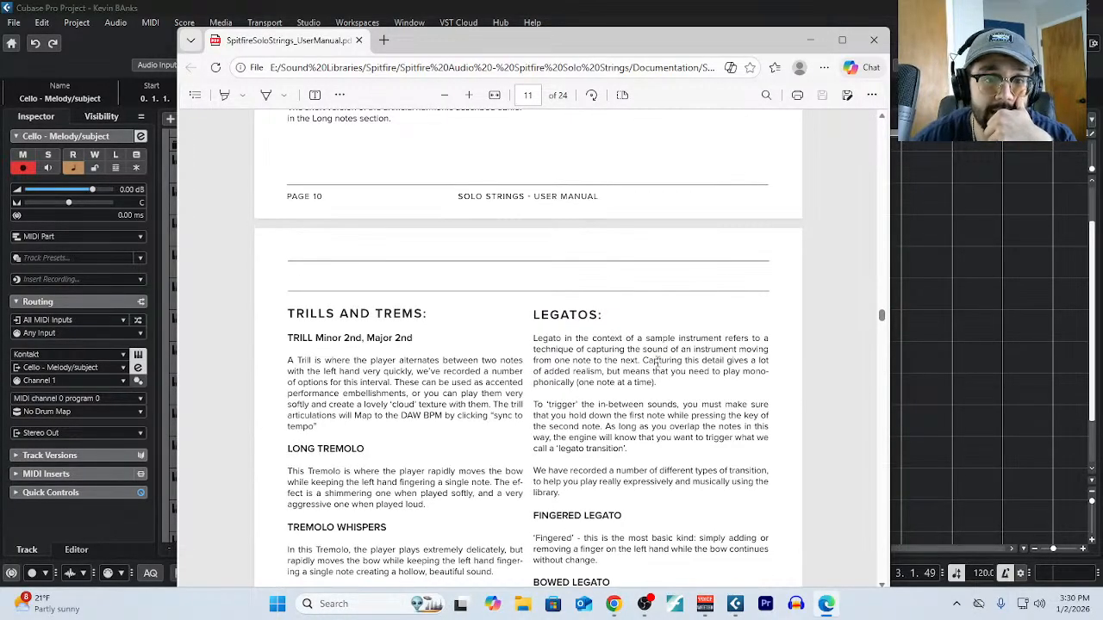
scroll(655, 371, "down", 2)
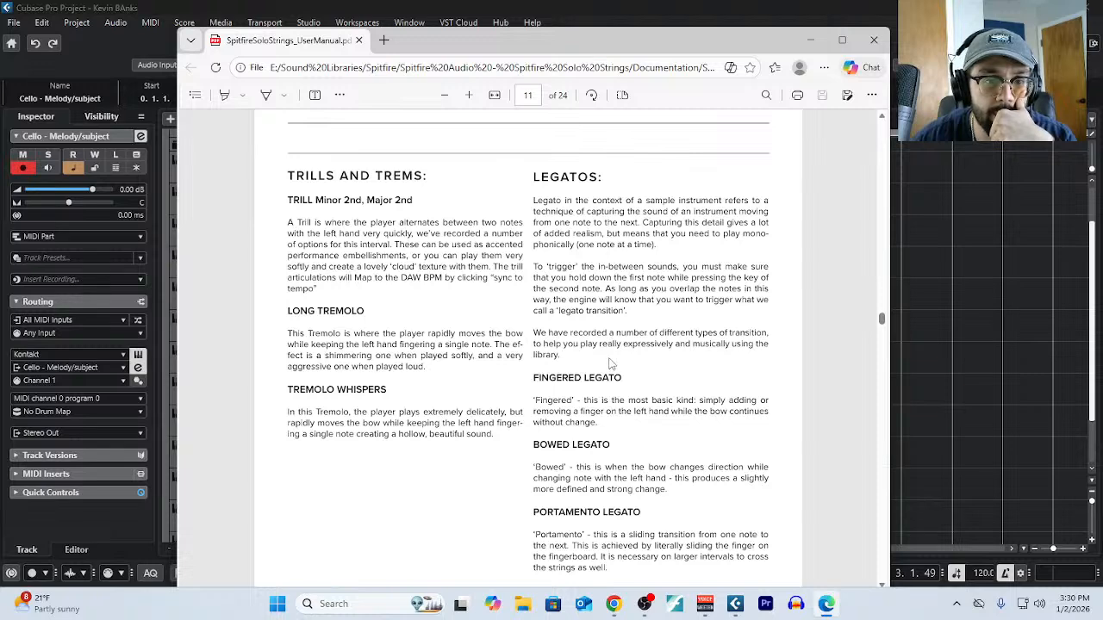
scroll(610, 364, "down", 1)
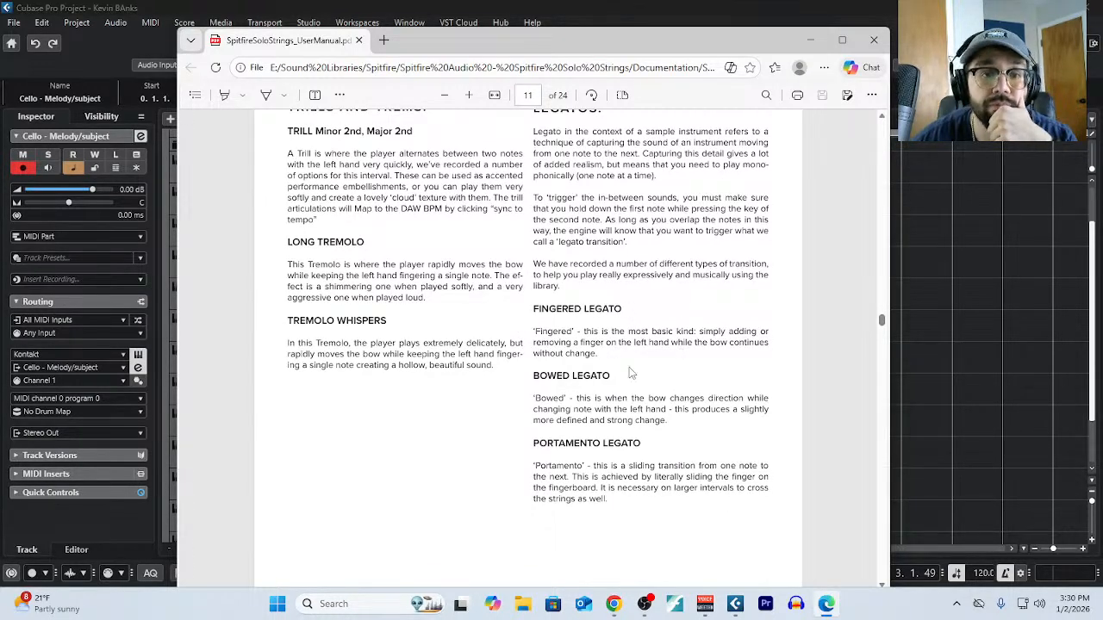
Skim the Expert View, triggering, round robin and expression control pages through to Appendix B on Kontakt vs Kontakt Player.
scroll(536, 399, "down", 10)
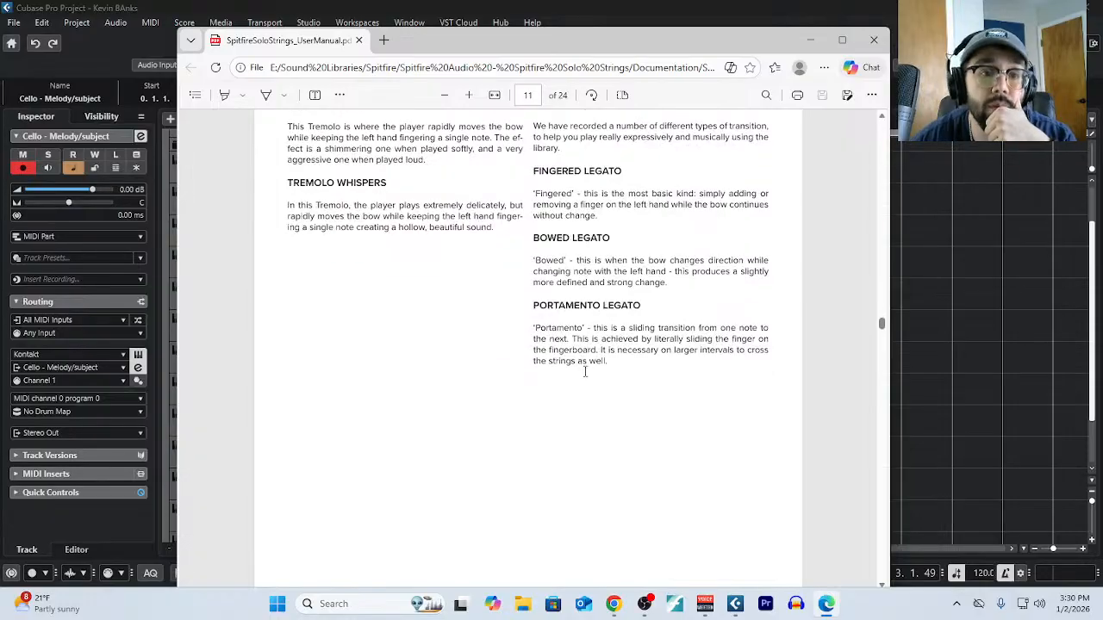
scroll(582, 377, "down", 15)
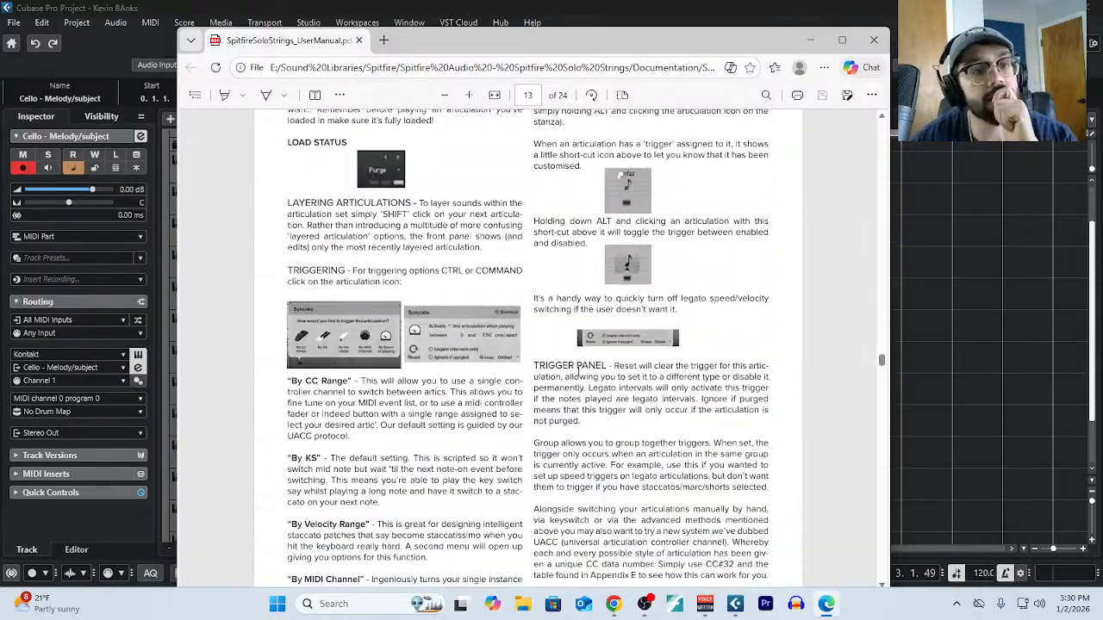
scroll(570, 376, "down", 15)
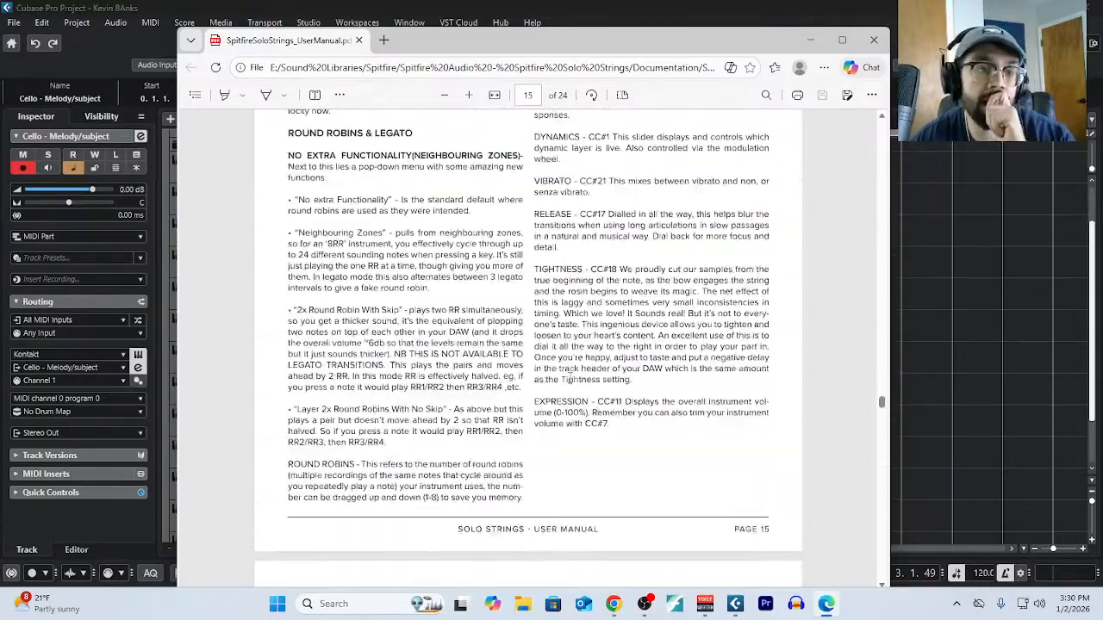
scroll(570, 377, "down", 15)
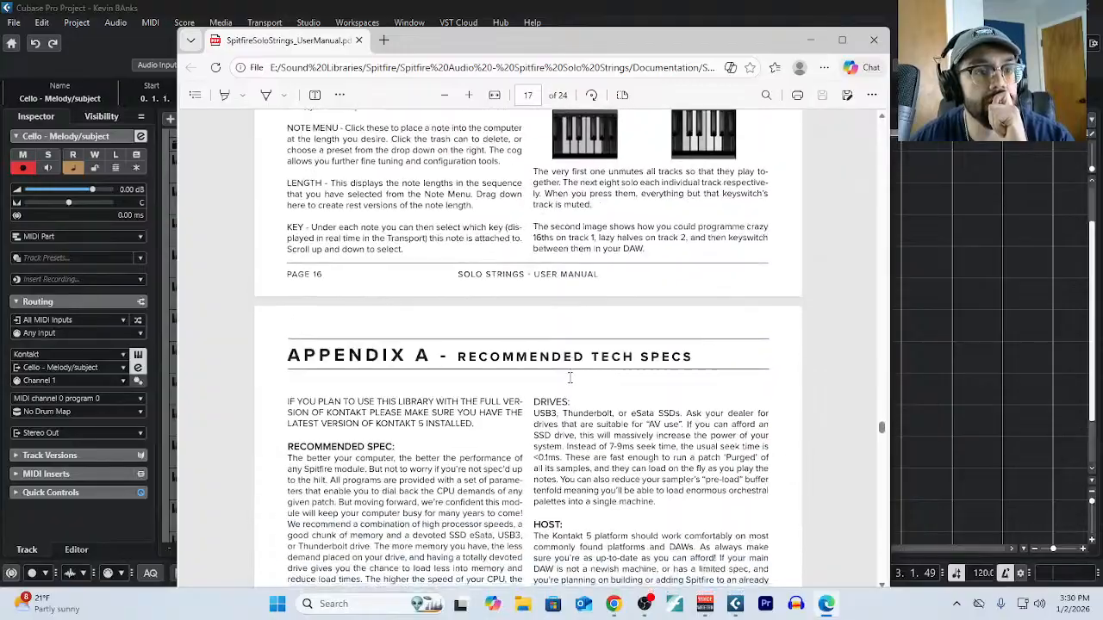
scroll(569, 376, "down", 3)
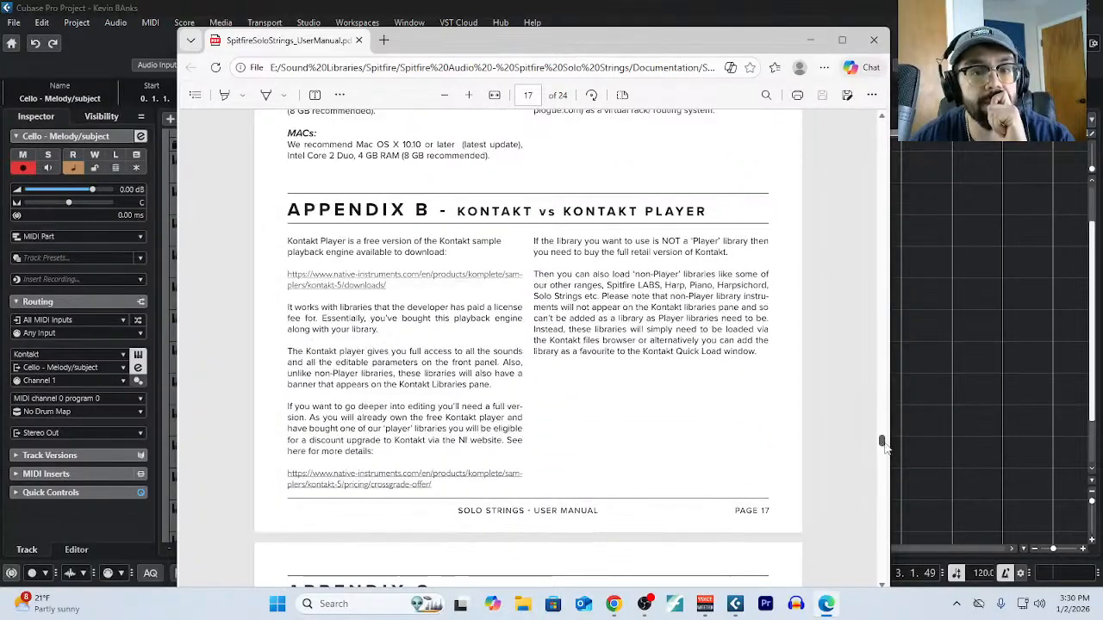
Return to the manual's table of contents and read the Folder Structure section on page 6, including the Legato Patches description.
left_click_drag(881, 437, 891, 131)
scroll(532, 422, "down", 12)
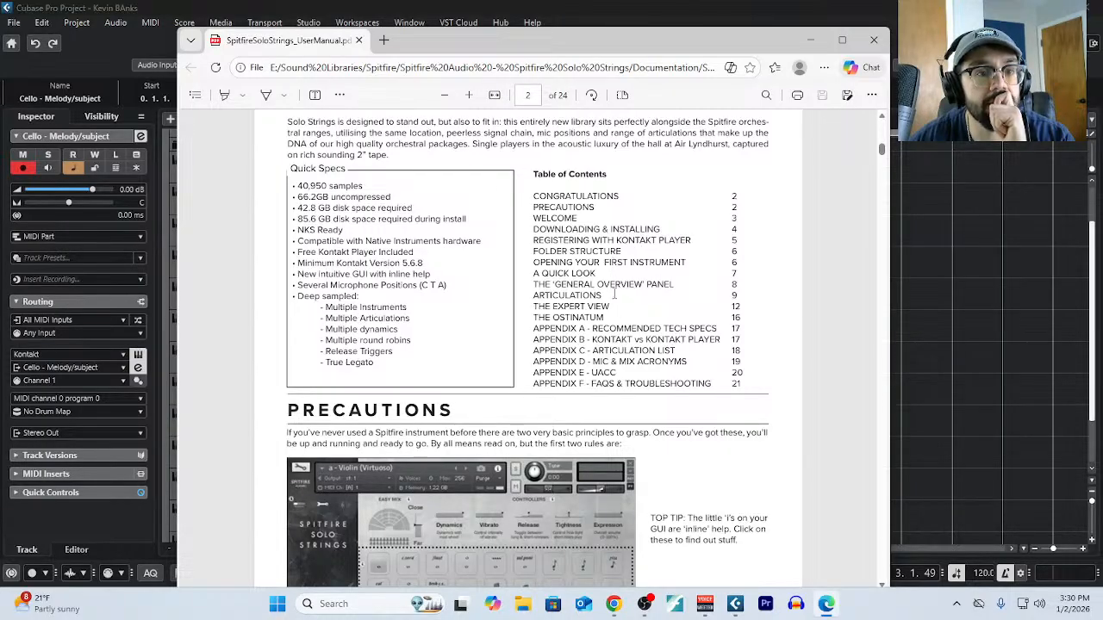
scroll(602, 392, "down", 6)
scroll(596, 396, "down", 15)
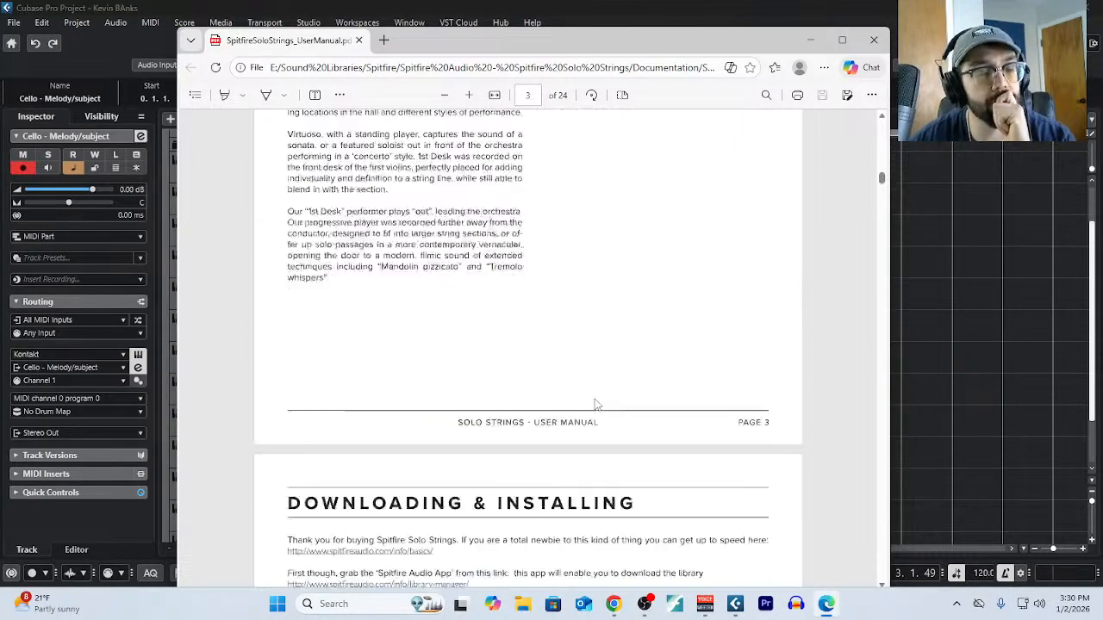
scroll(595, 400, "down", 8)
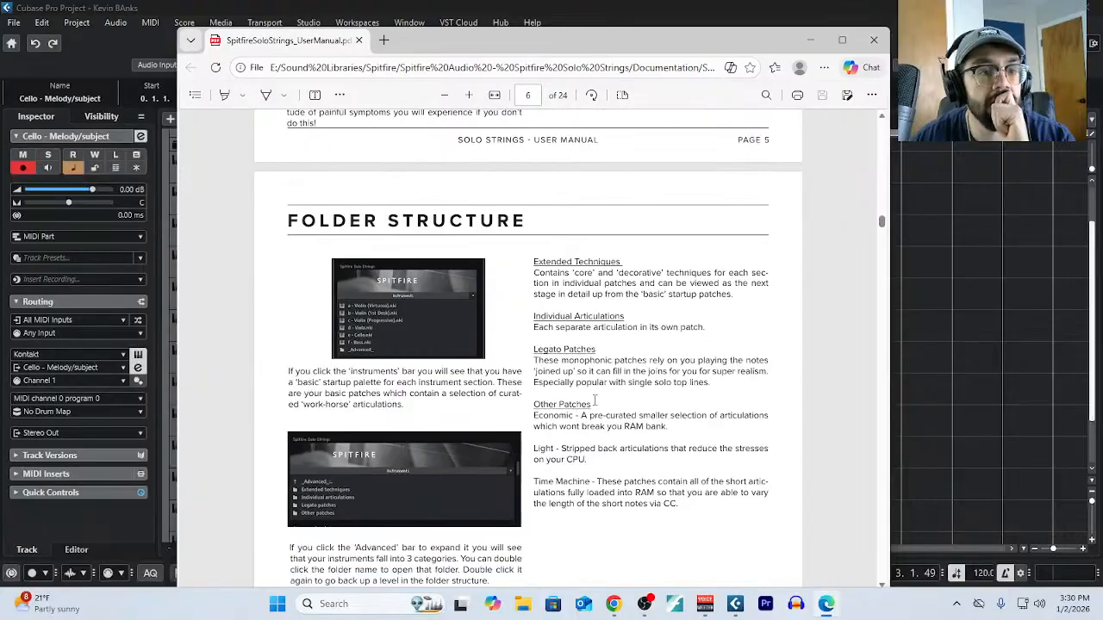
scroll(594, 399, "up", 3)
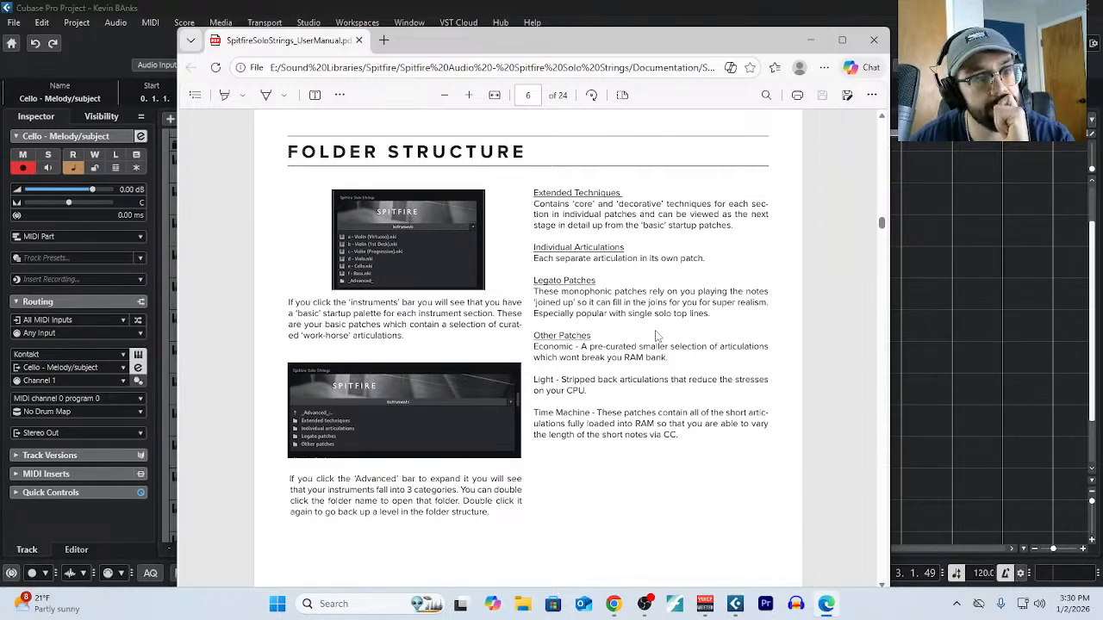
Read the 'General Overview' Panel section on page 8, covering the articulation switcher, Easy Mix and expressive controllers.
scroll(655, 336, "down", 5)
scroll(652, 336, "down", 10)
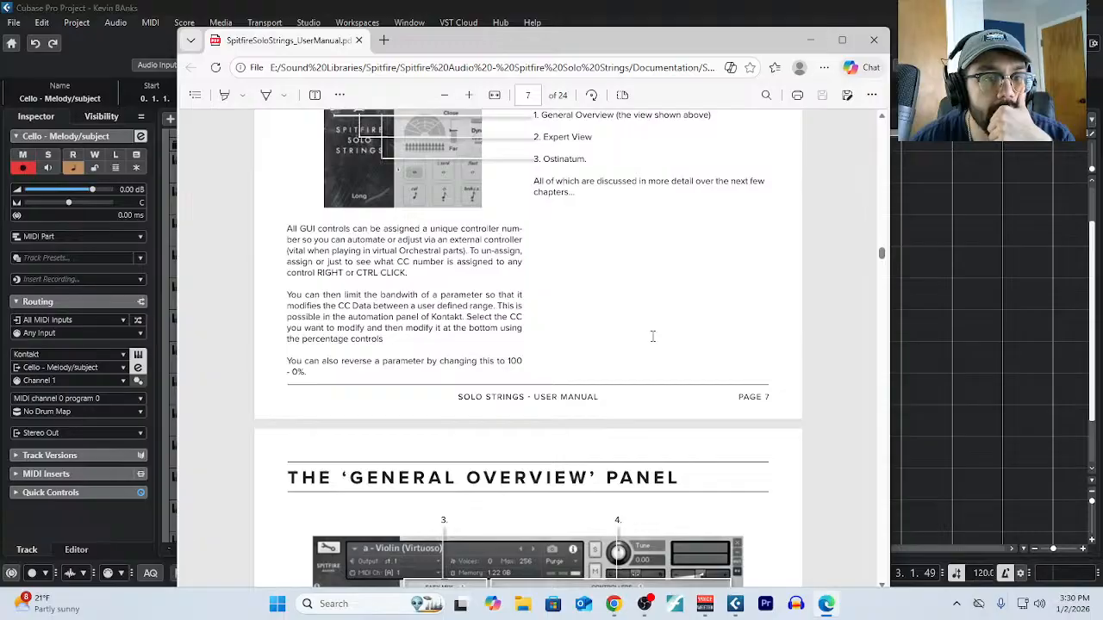
scroll(652, 336, "down", 3)
scroll(652, 336, "down", 6)
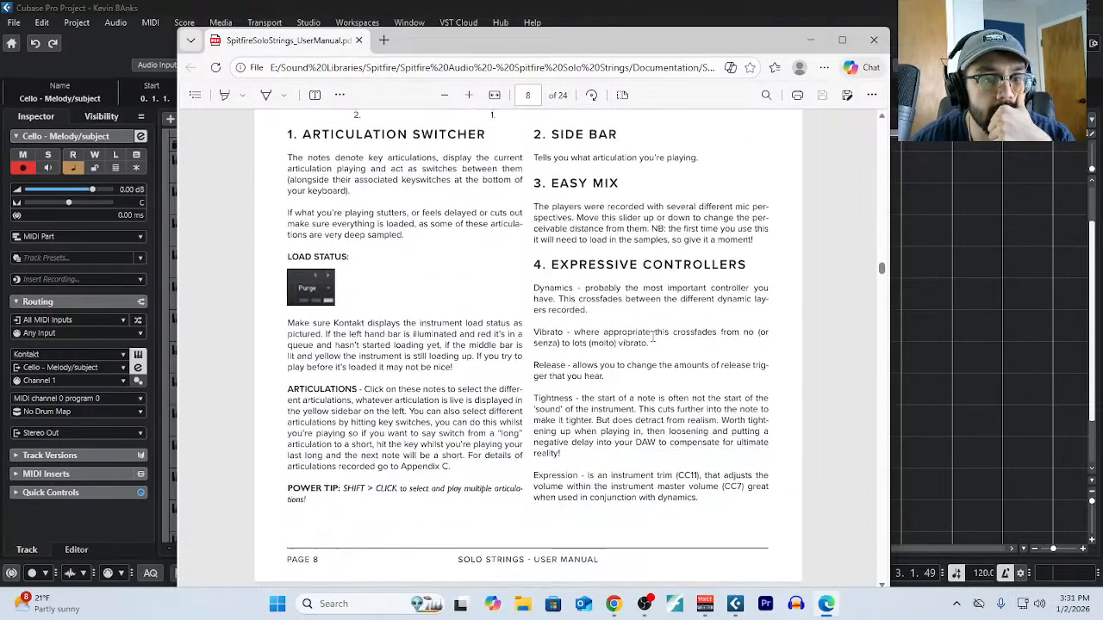
Read the articulation descriptions on pages 9 to 11, from the long and short articulations to the trills and legatos.
scroll(596, 346, "down", 4)
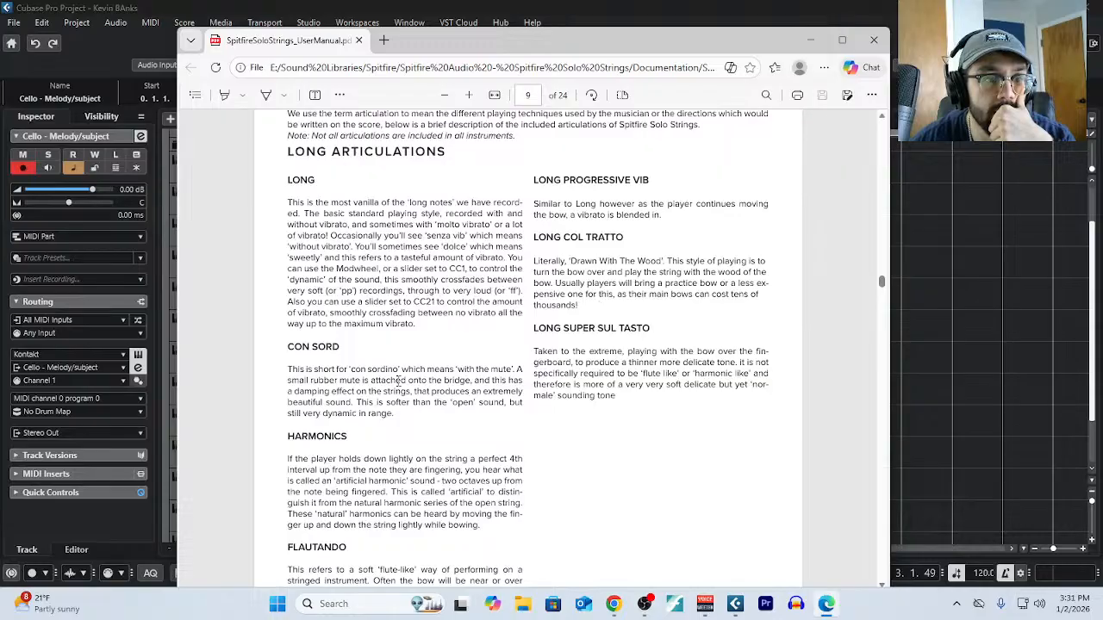
scroll(396, 382, "down", 1)
scroll(466, 346, "up", 2)
scroll(462, 354, "down", 4)
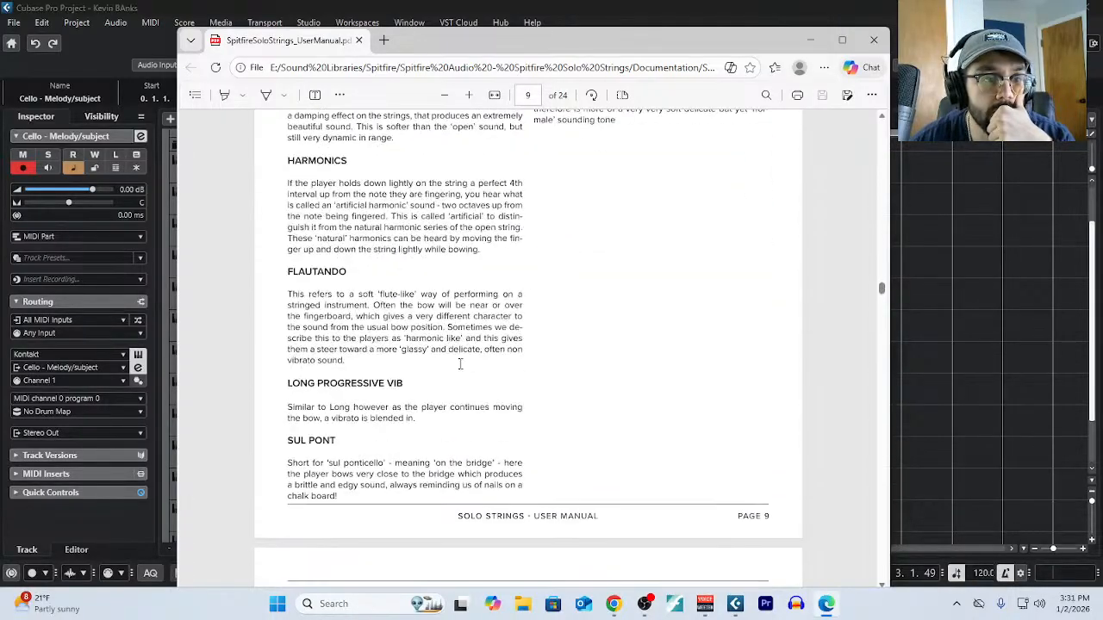
scroll(406, 383, "down", 10)
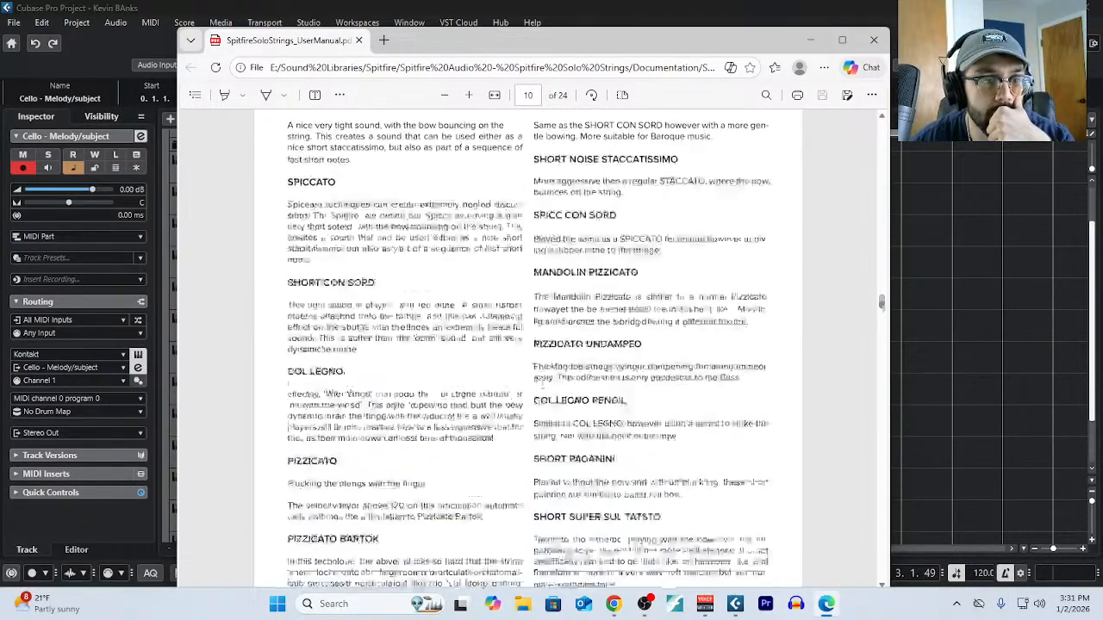
scroll(541, 382, "down", 5)
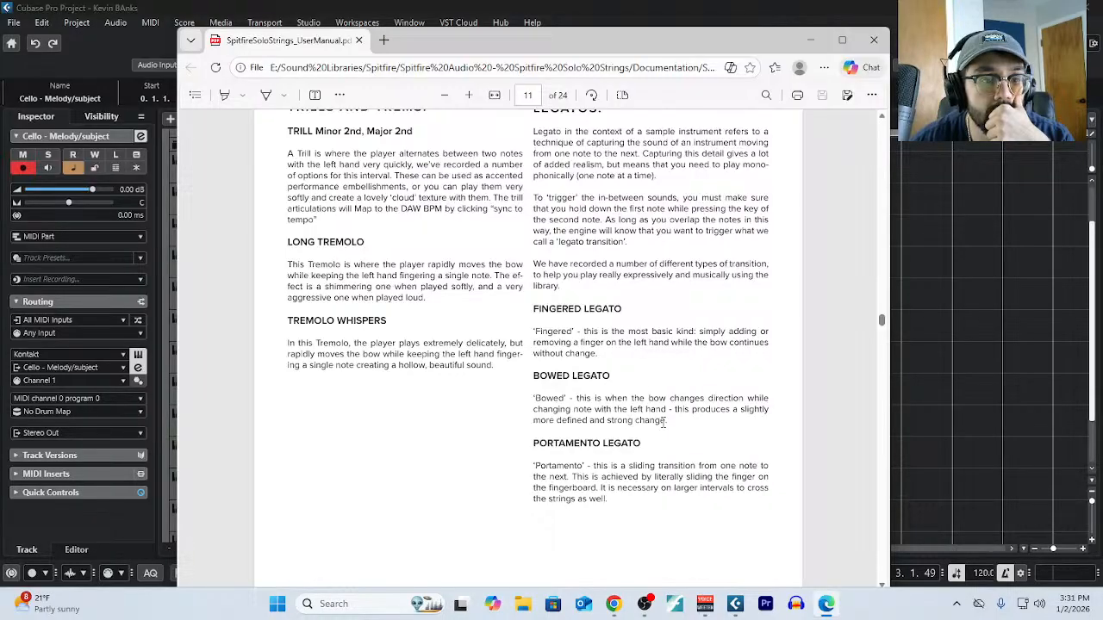
scroll(664, 422, "down", 3)
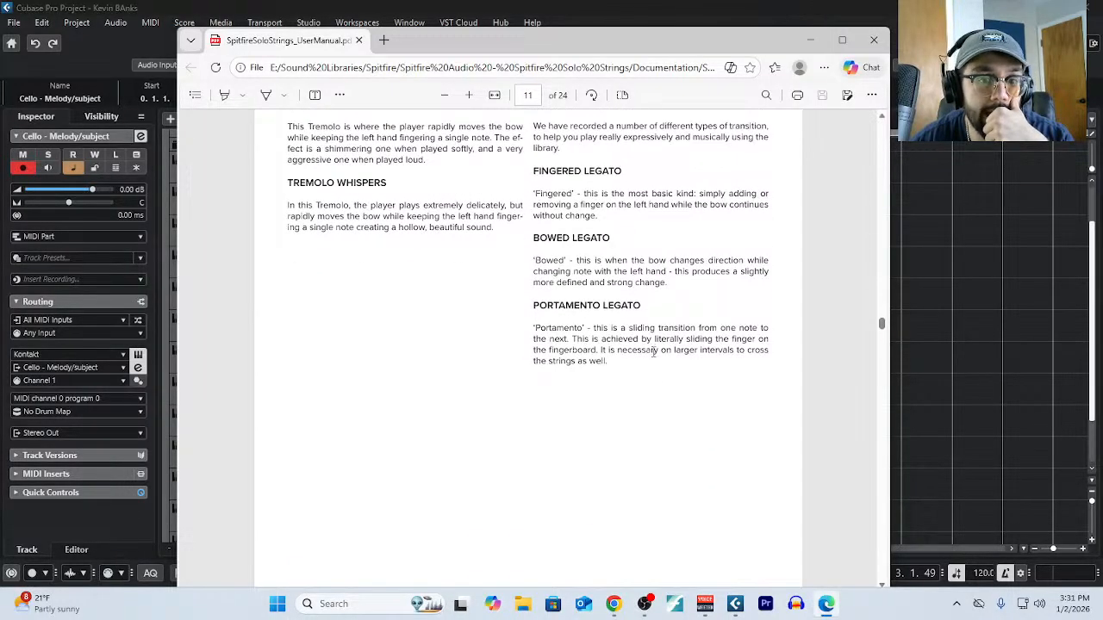
Skim the rest of the manual from the Expert View through the microphone mixer, general controls and appendices to page 24.
scroll(653, 352, "down", 20)
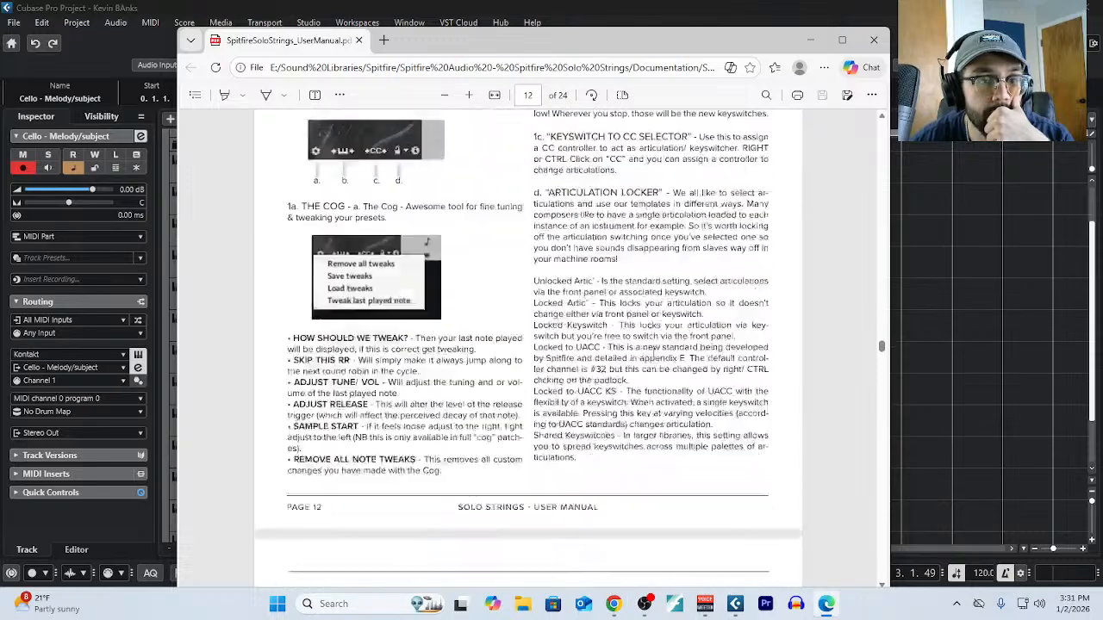
scroll(653, 351, "down", 9)
scroll(653, 351, "down", 8)
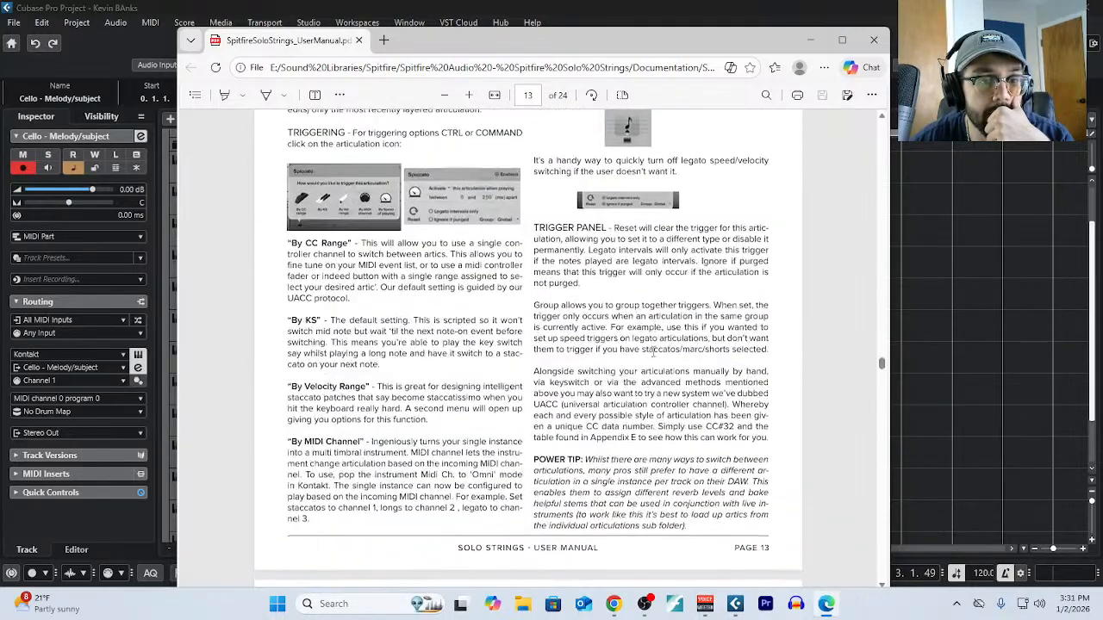
scroll(653, 352, "down", 18)
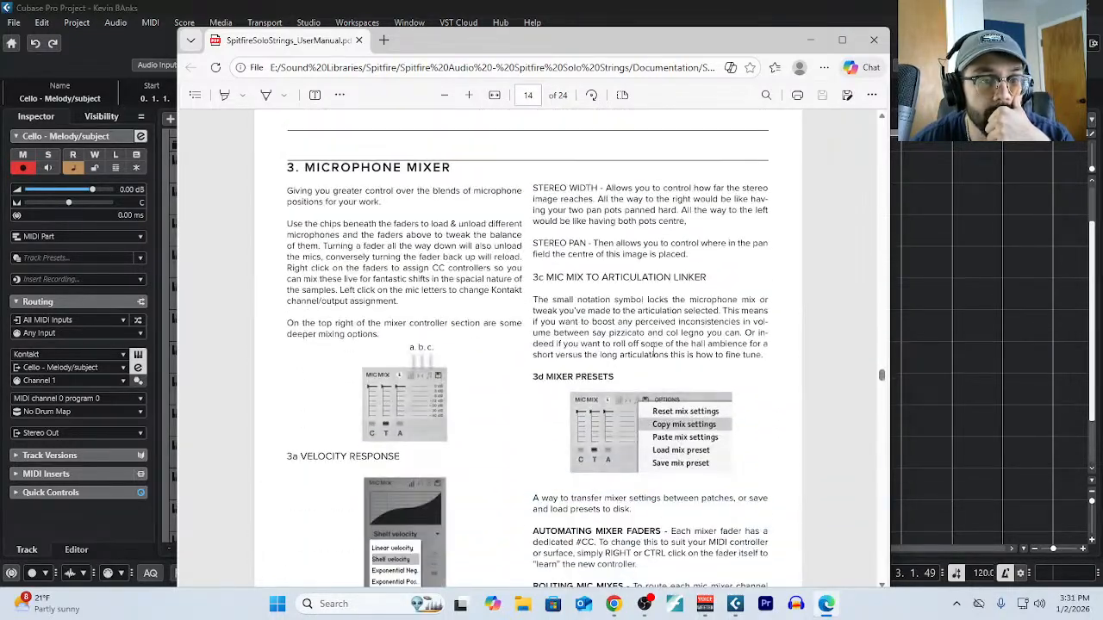
scroll(653, 352, "down", 20)
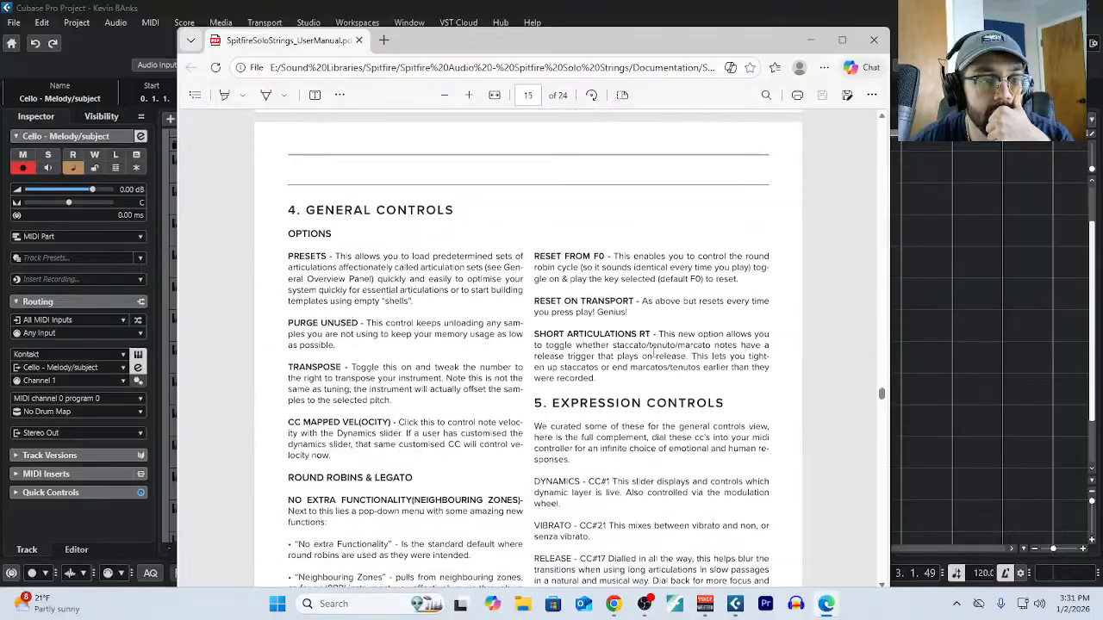
scroll(653, 352, "down", 18)
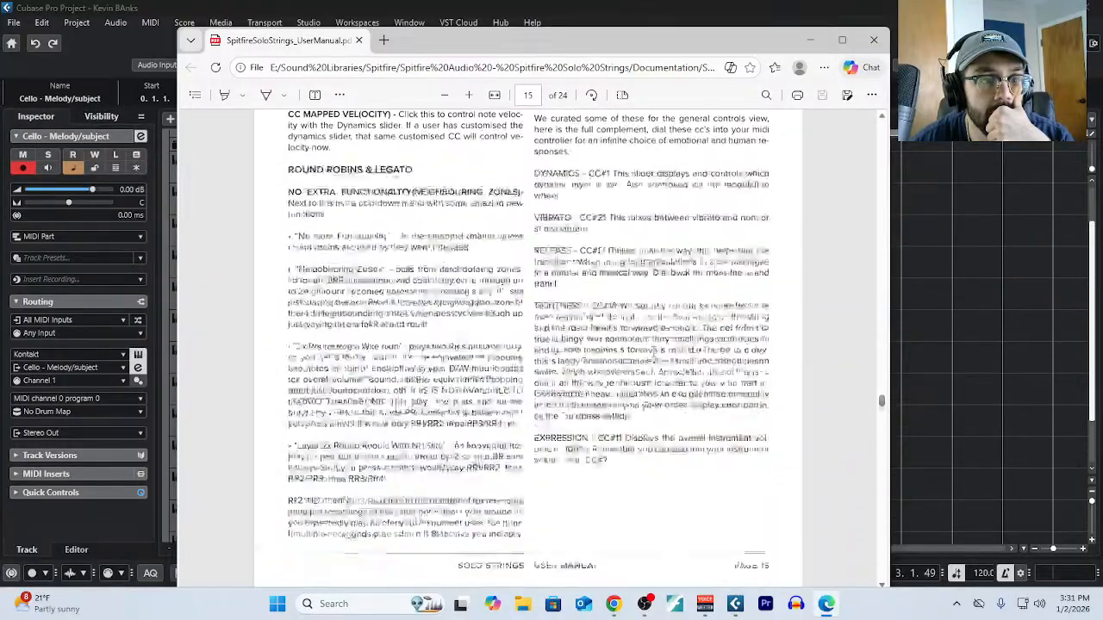
scroll(653, 351, "down", 20)
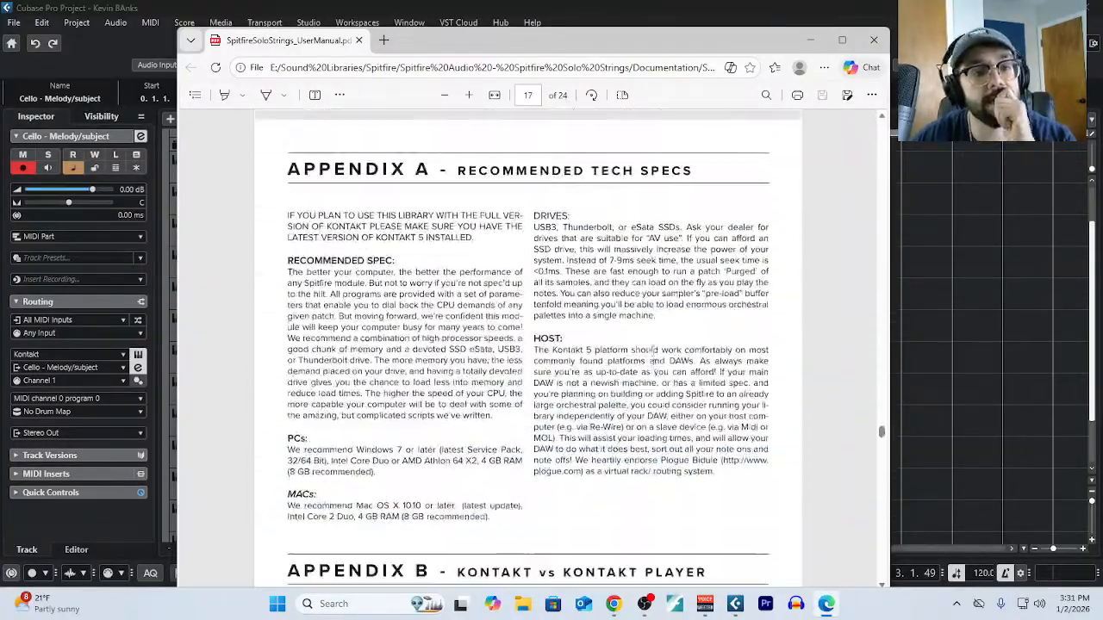
scroll(652, 351, "down", 20)
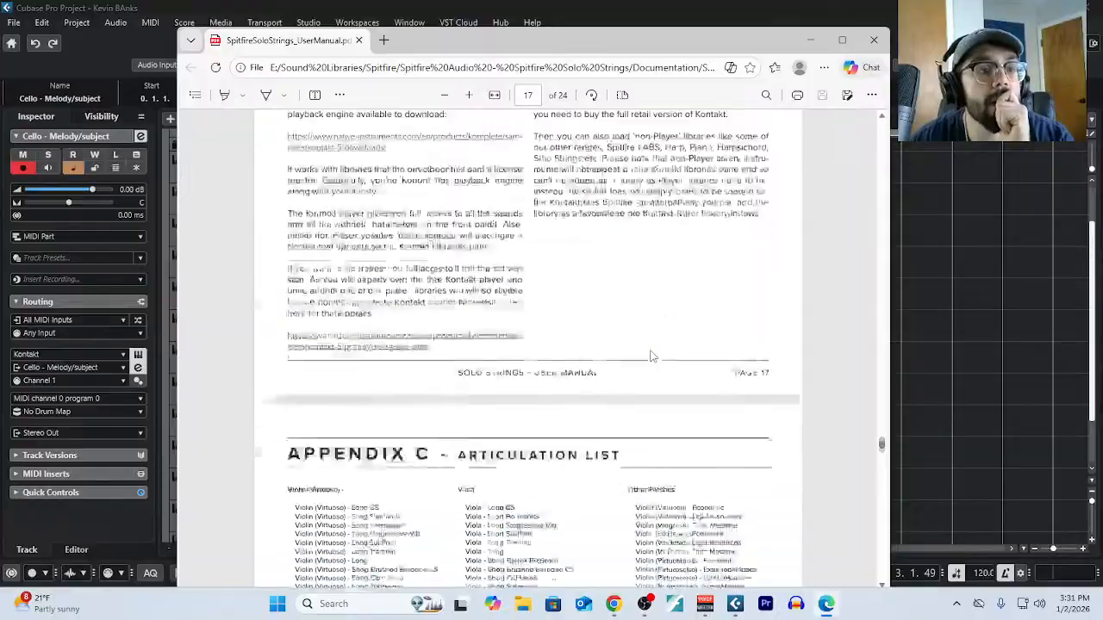
scroll(647, 350, "down", 20)
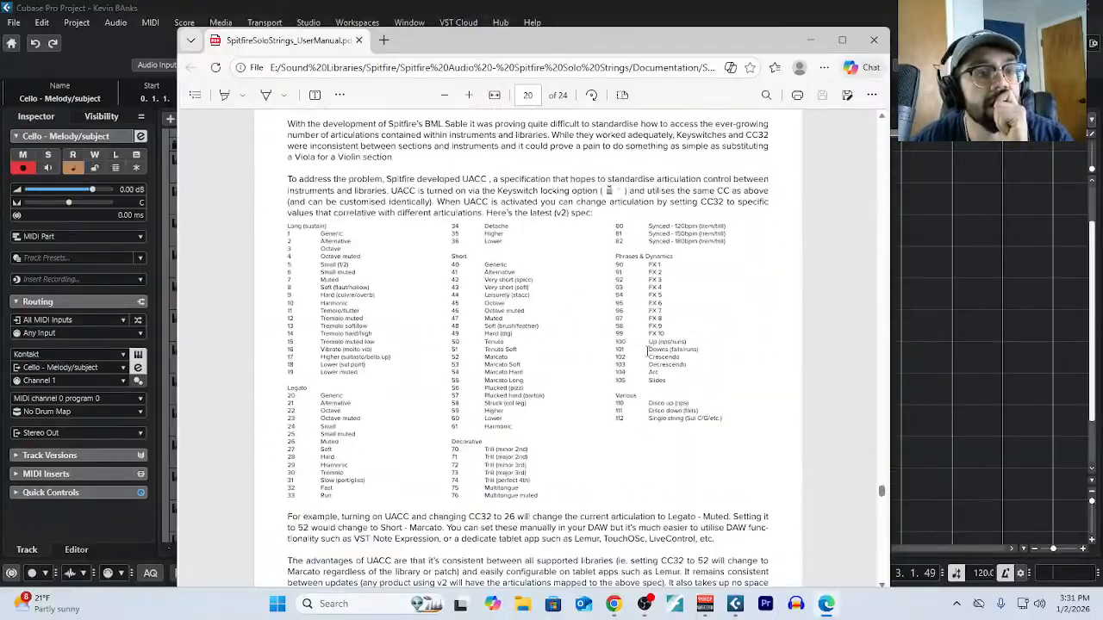
scroll(647, 351, "down", 20)
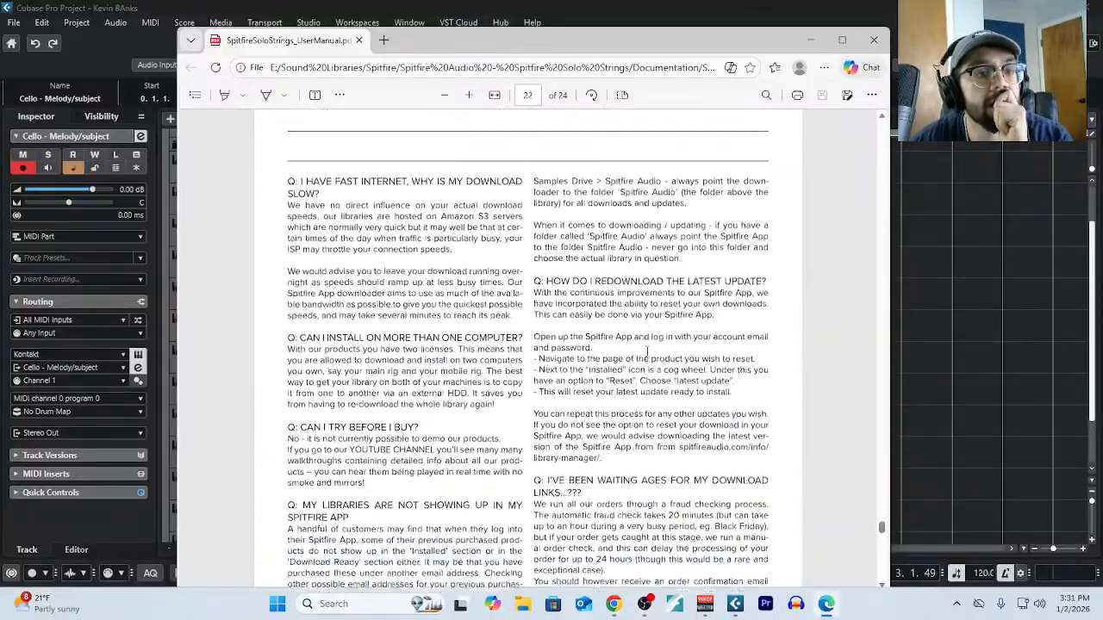
scroll(647, 351, "down", 12)
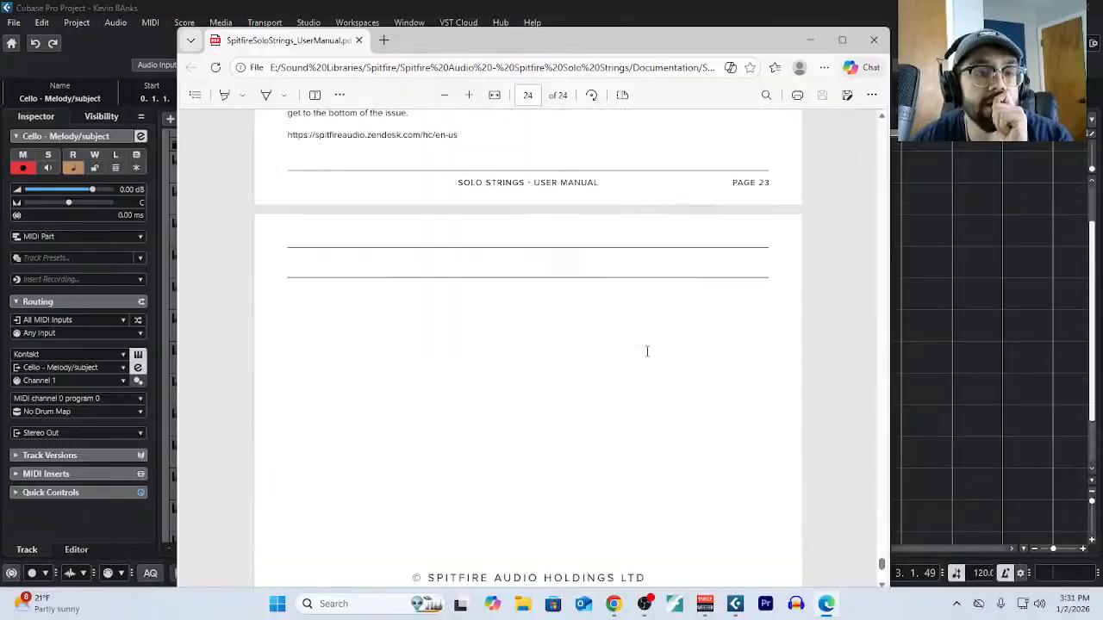
Close the manual and inspect the advanced mic mix, options and round robin settings of the Total Performance cello patch before closing its window.
left_click(874, 40)
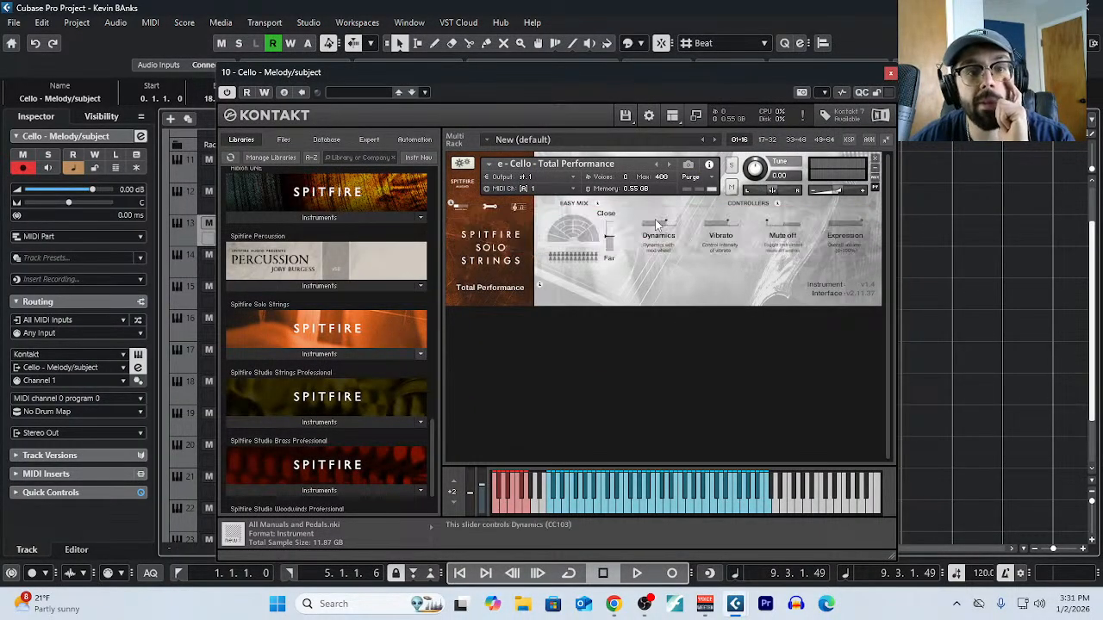
left_click(490, 207)
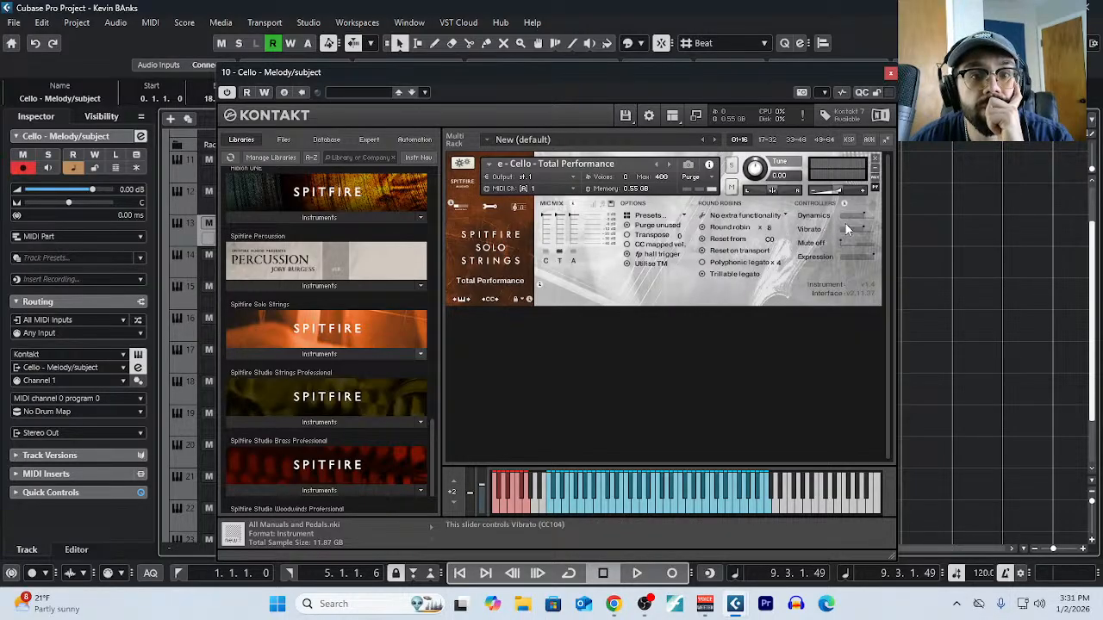
left_click(488, 212)
left_click(890, 72)
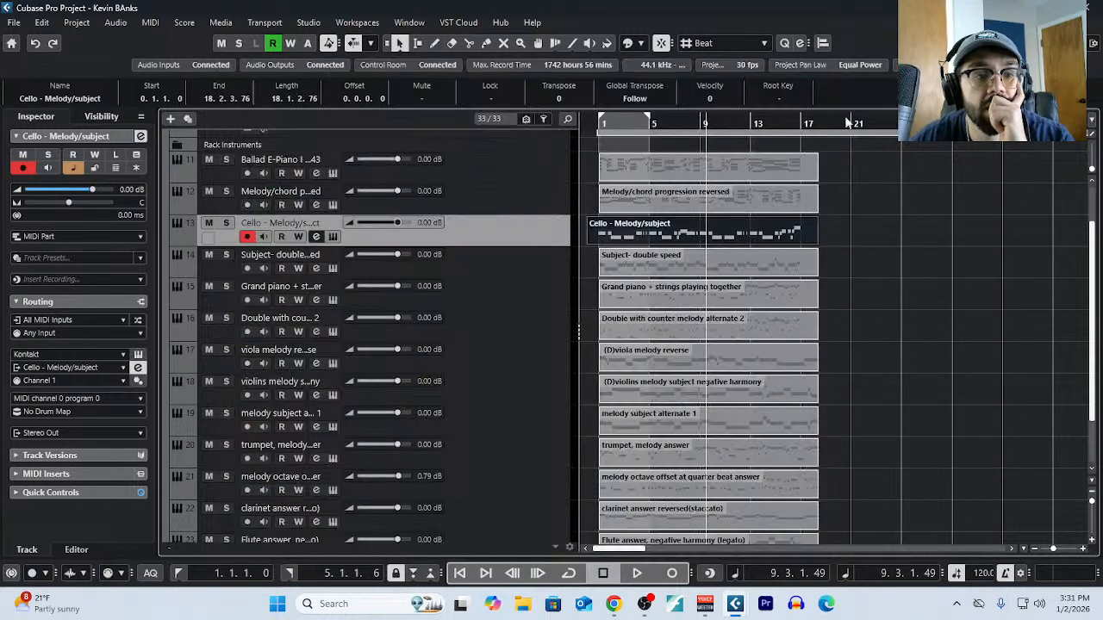
Add one instrument track that uses Musio, with all MIDI inputs and the Stereo Out output.
left_click(171, 118)
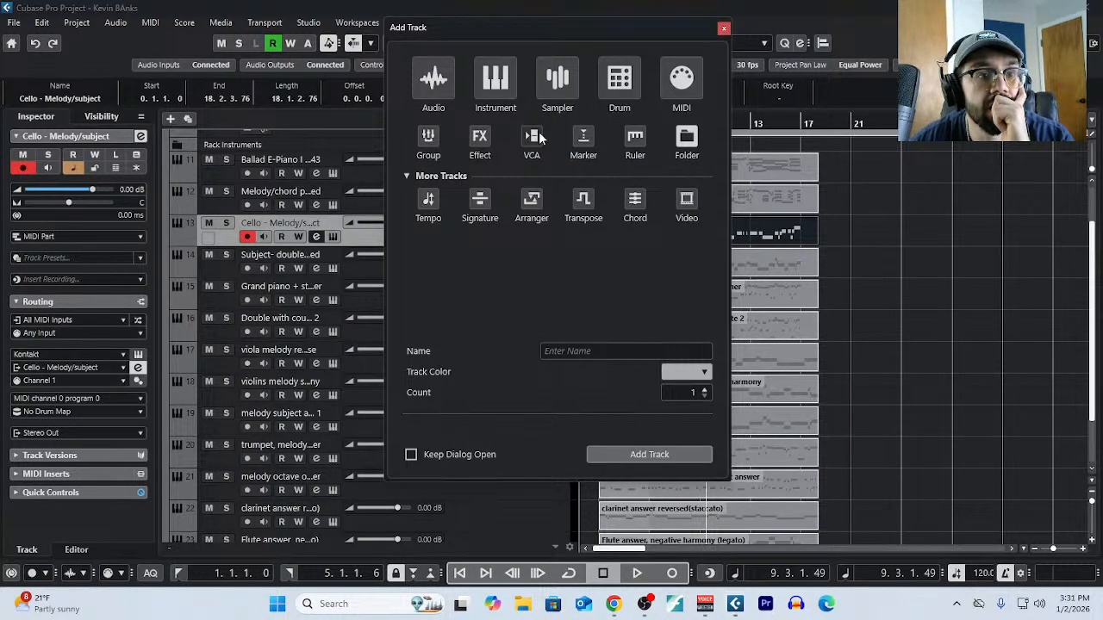
left_click(495, 82)
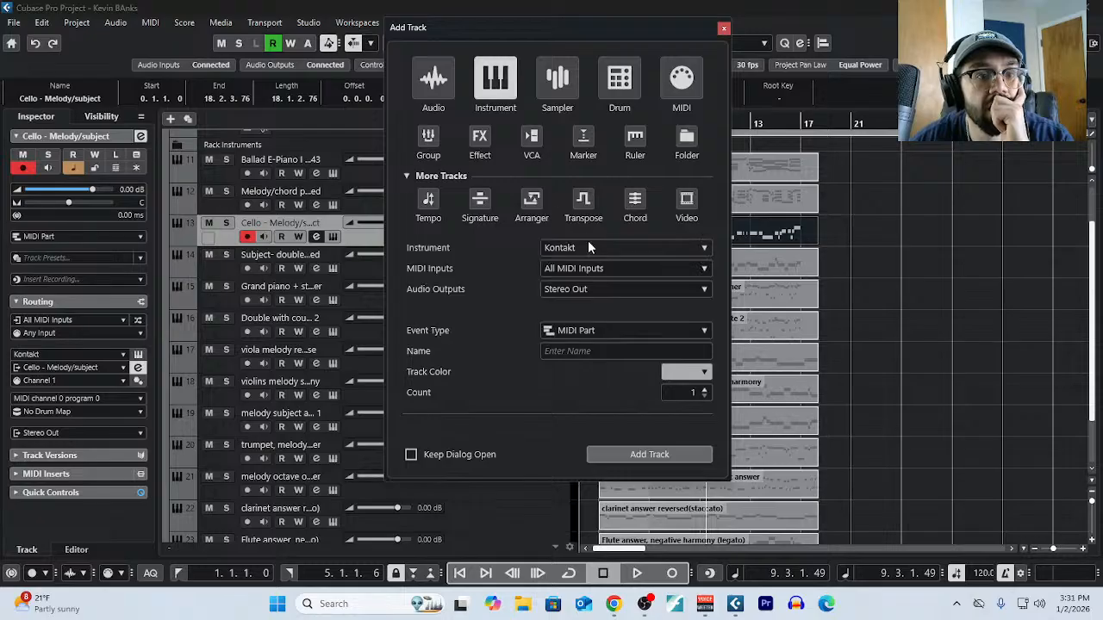
left_click(589, 248)
scroll(622, 470, "down", 2)
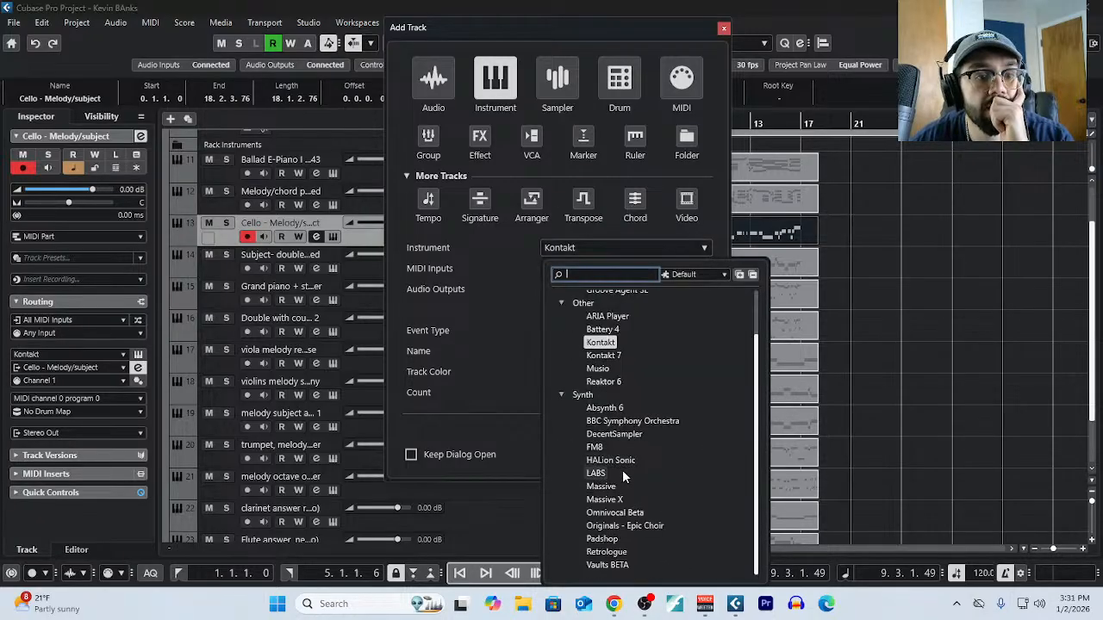
left_click(612, 369)
left_click(680, 449)
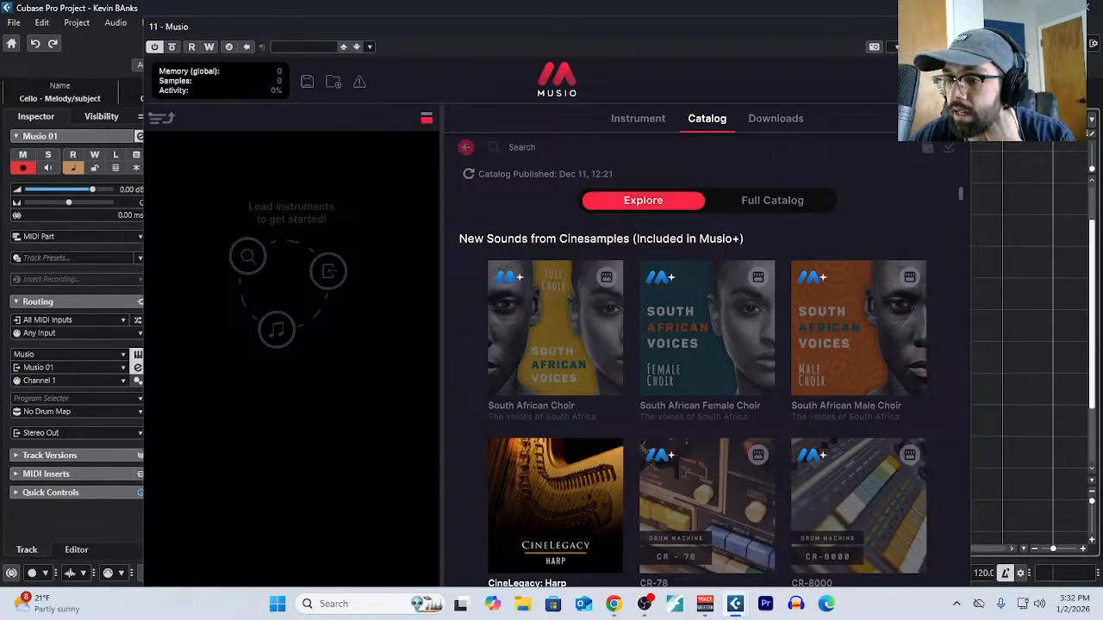
Browse the new Cinesamples sounds in the Musio catalog and switch to the instrument view.
scroll(684, 532, "down", 2)
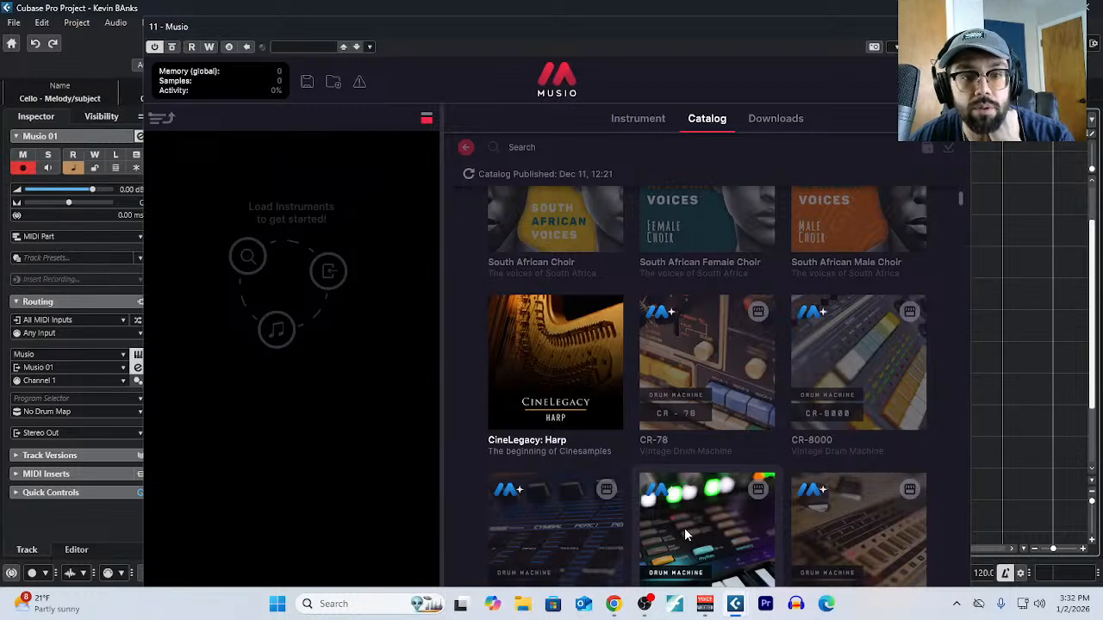
scroll(684, 528, "up", 3)
left_click(659, 126)
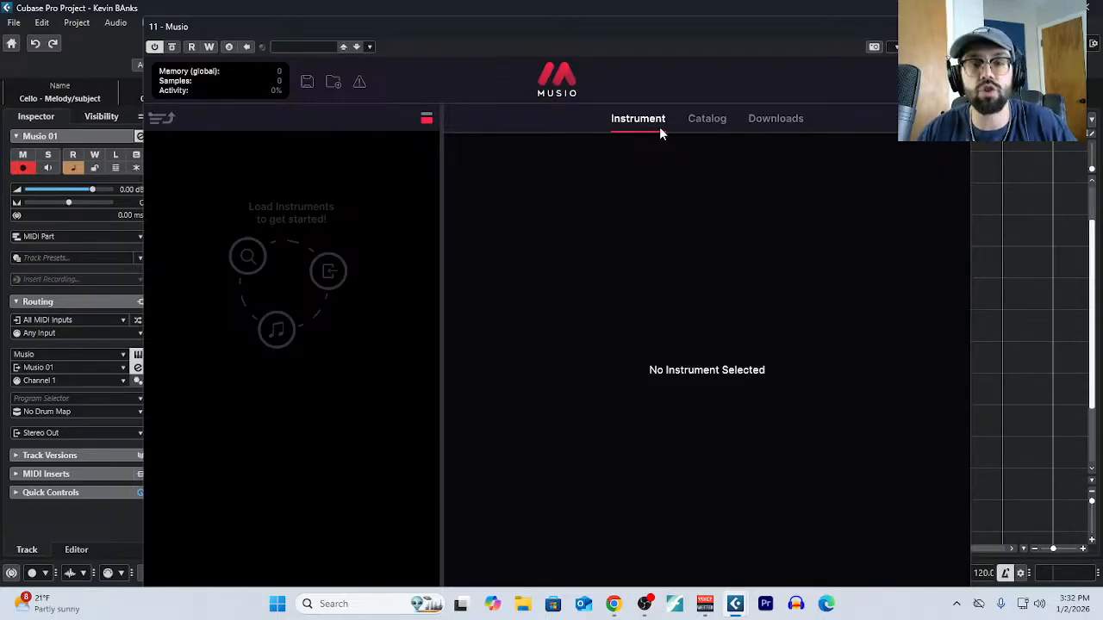
Browse Musio's instrument catalog, looking through both the Explore view and the Full Catalog.
left_click(702, 118)
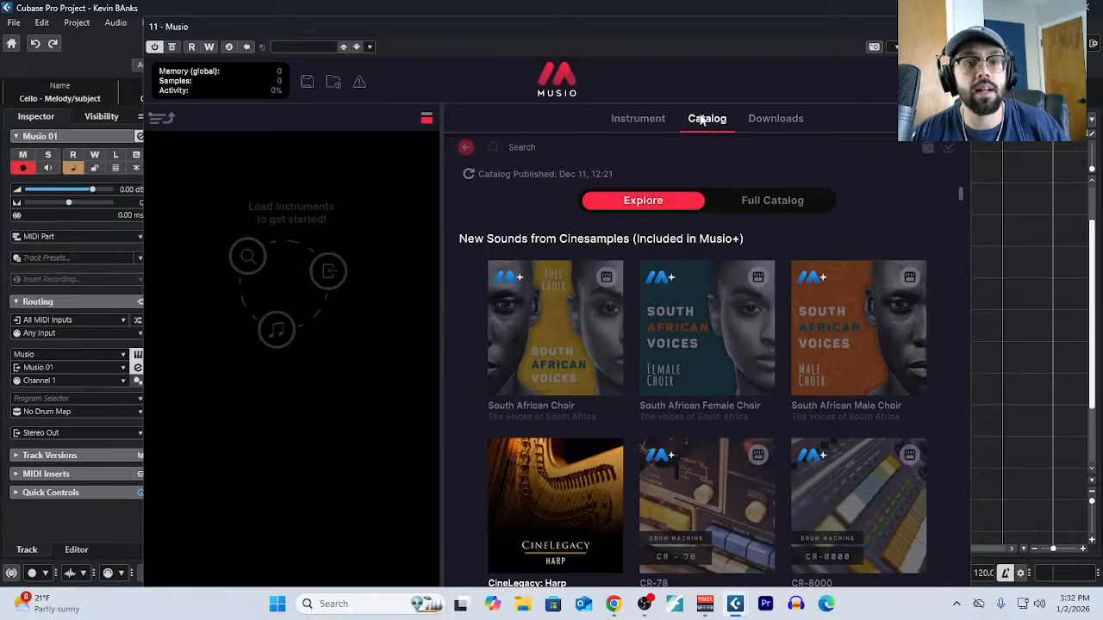
scroll(729, 370, "down", 6)
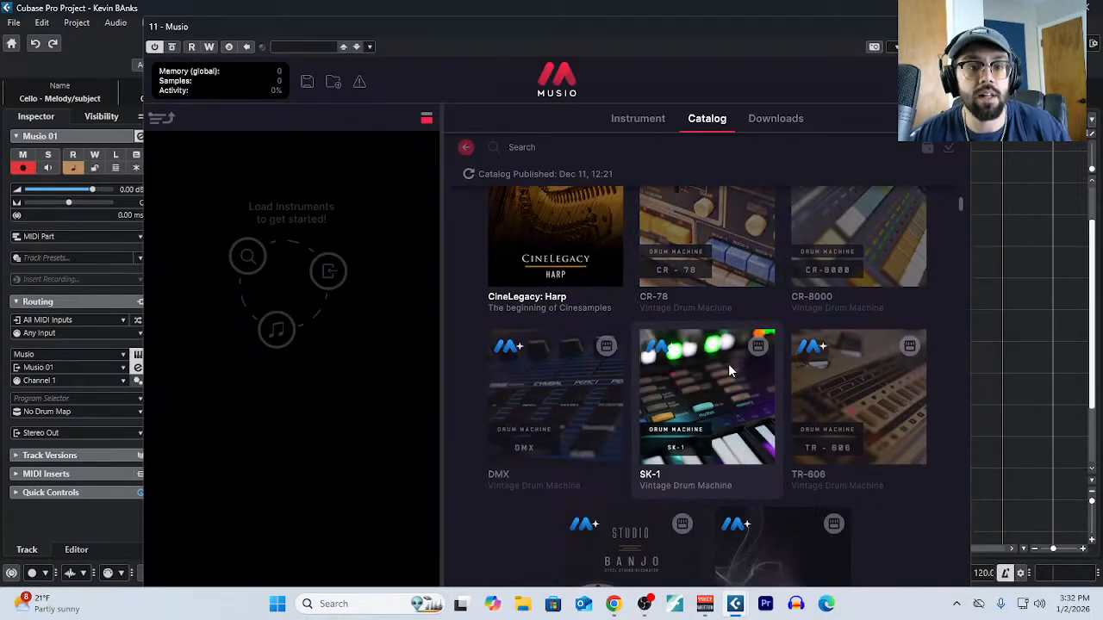
scroll(728, 371, "up", 6)
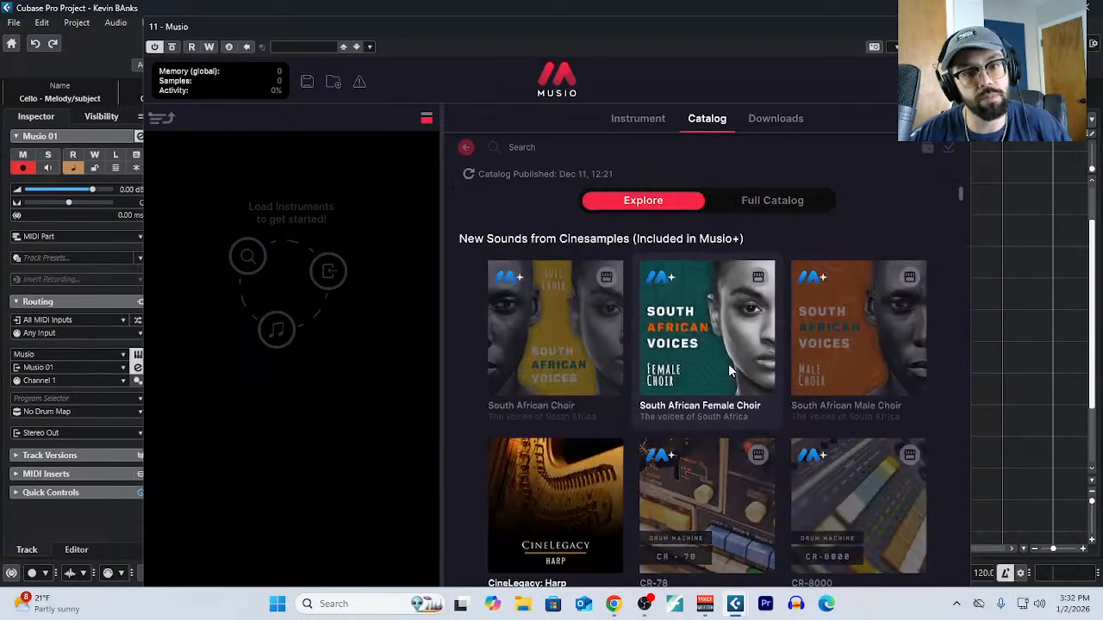
left_click(626, 152)
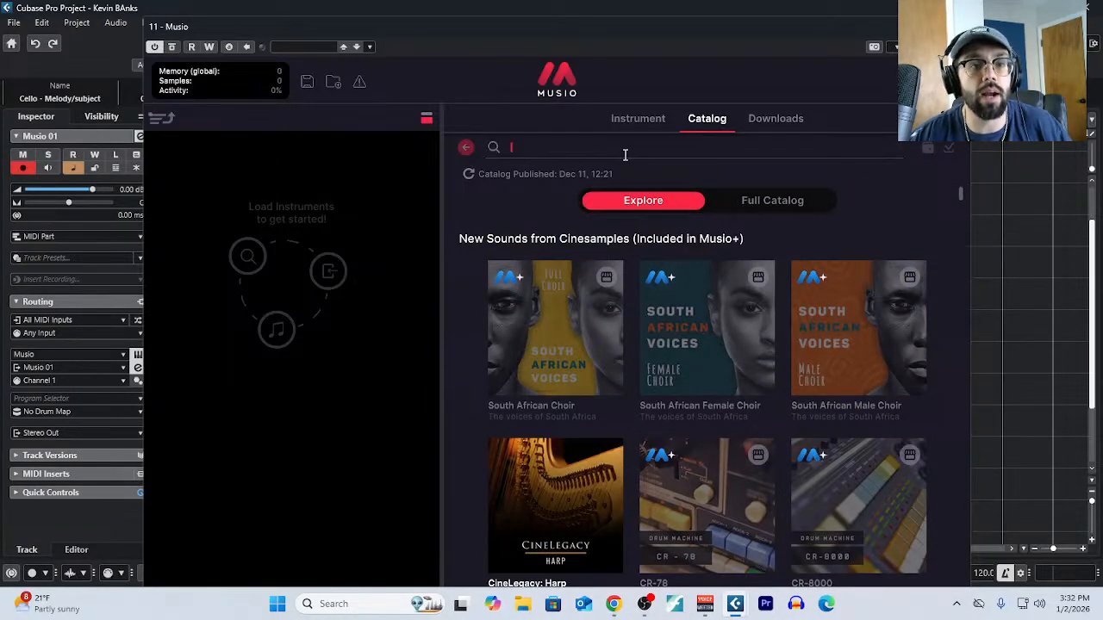
left_click(788, 201)
scroll(793, 357, "down", 5)
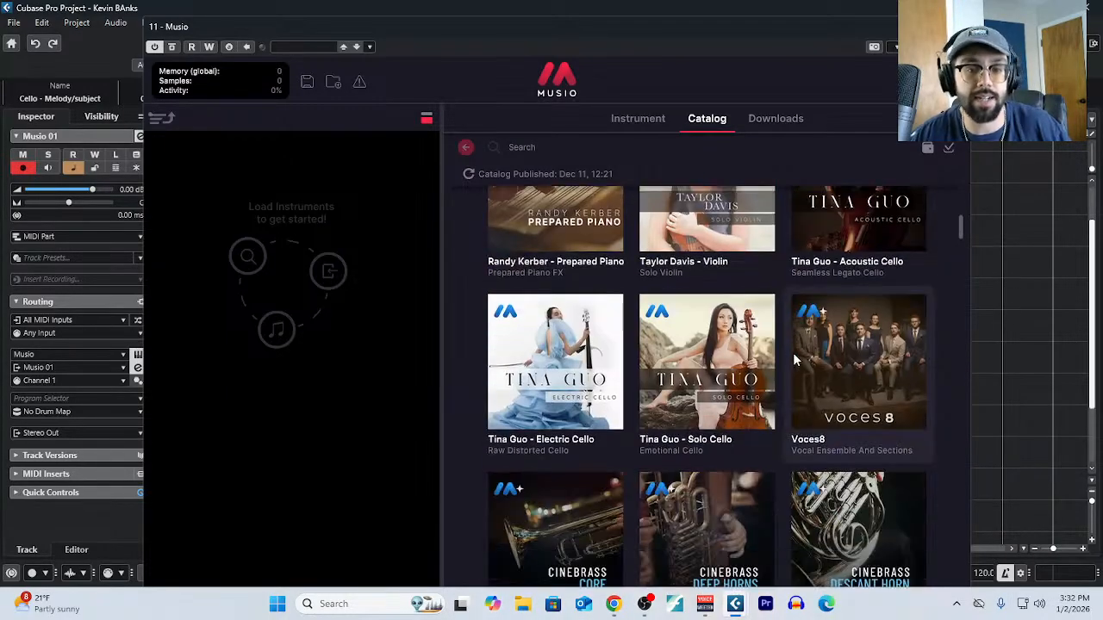
scroll(819, 373, "up", 2)
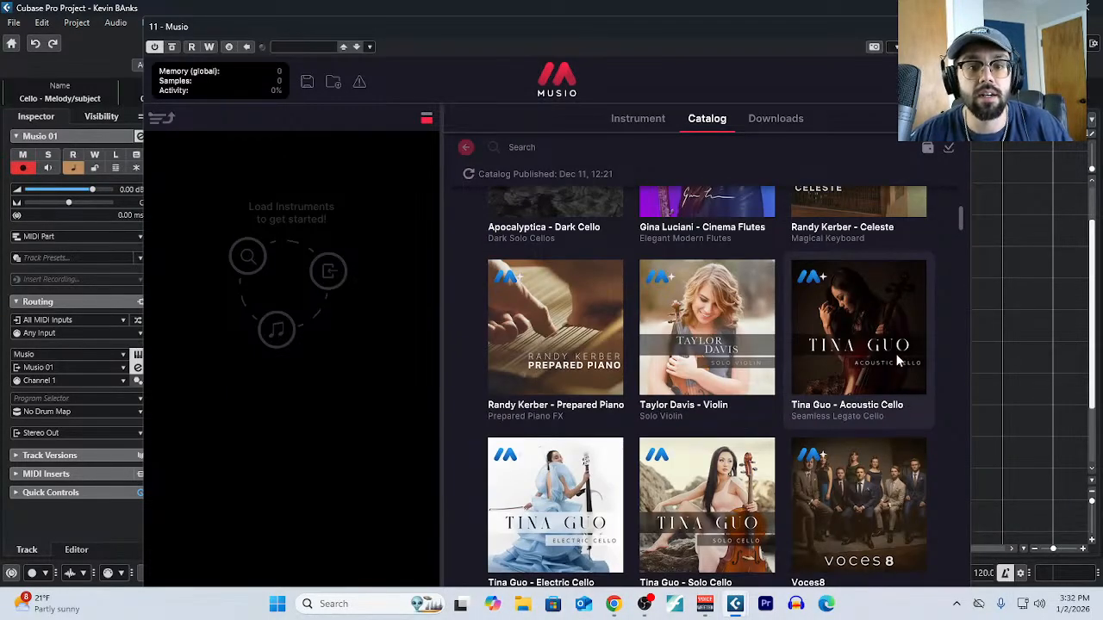
Search the Musio catalog for "cello" and close the instrument window.
left_click(723, 147)
type("cello")
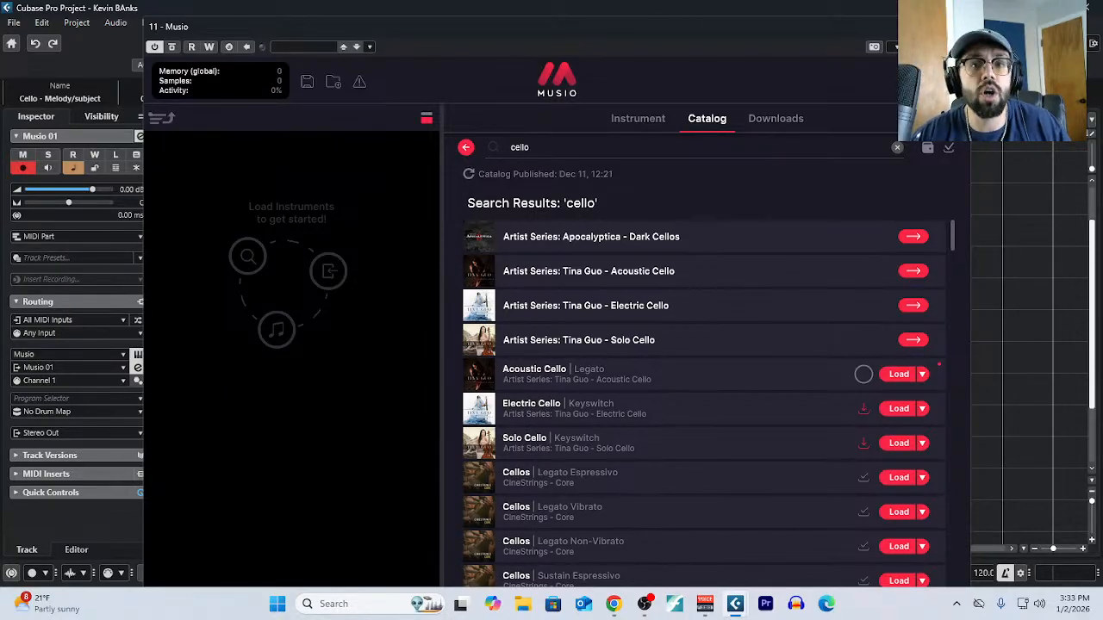
left_click(958, 27)
Open the project's notepad and highlight the section headed "THE CHALLENGE".
left_click(69, 25)
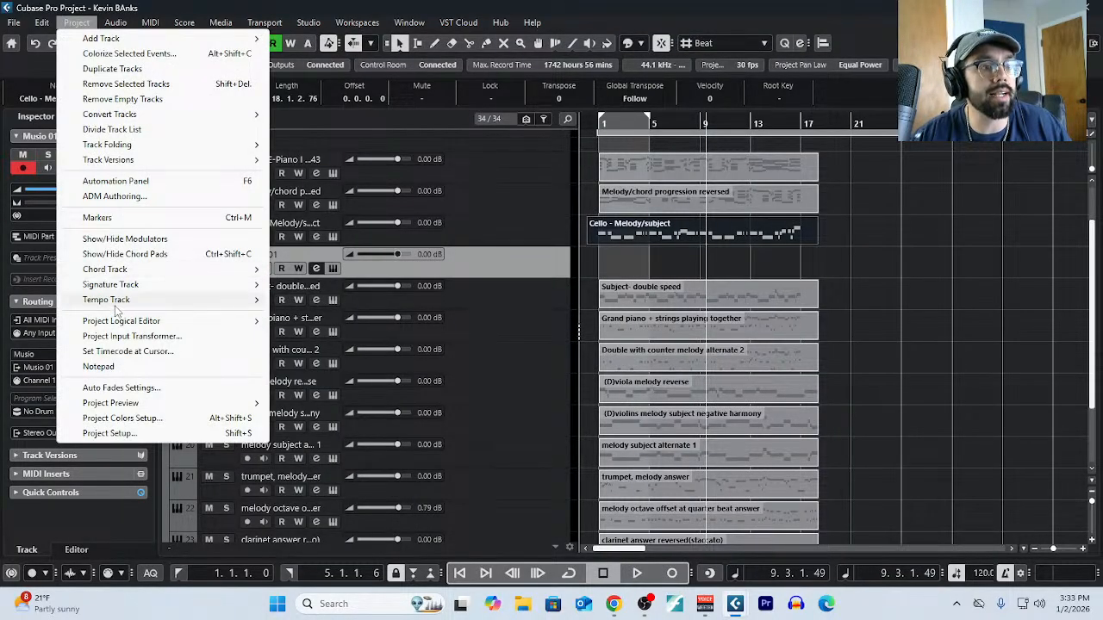
left_click(98, 366)
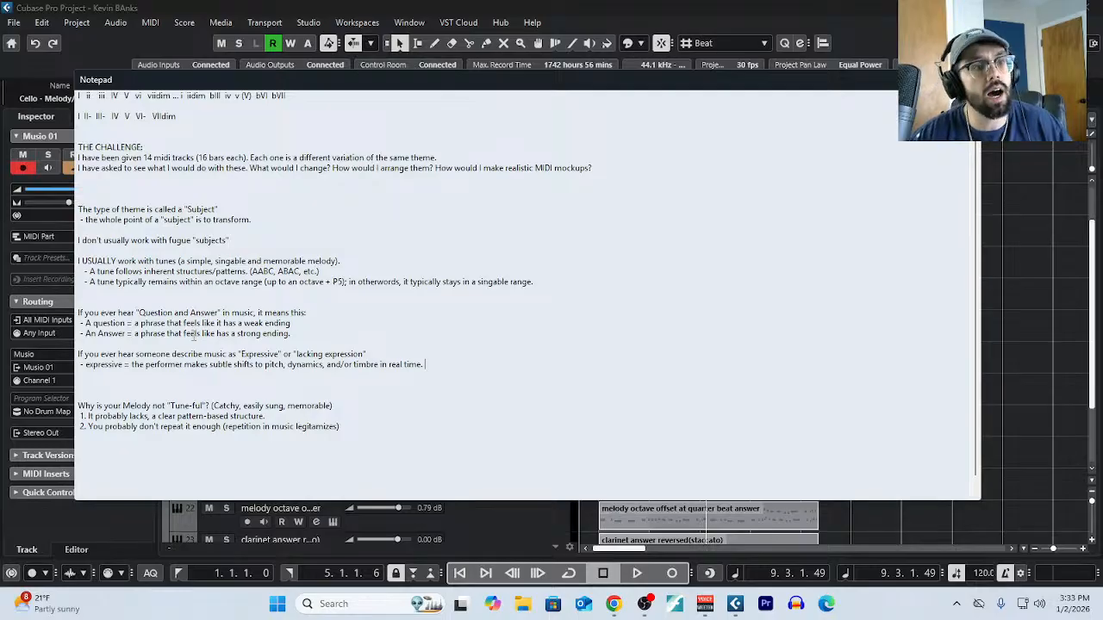
scroll(193, 336, "up", 6)
scroll(454, 274, "up", 2)
left_click_drag(912, 229, 60, 186)
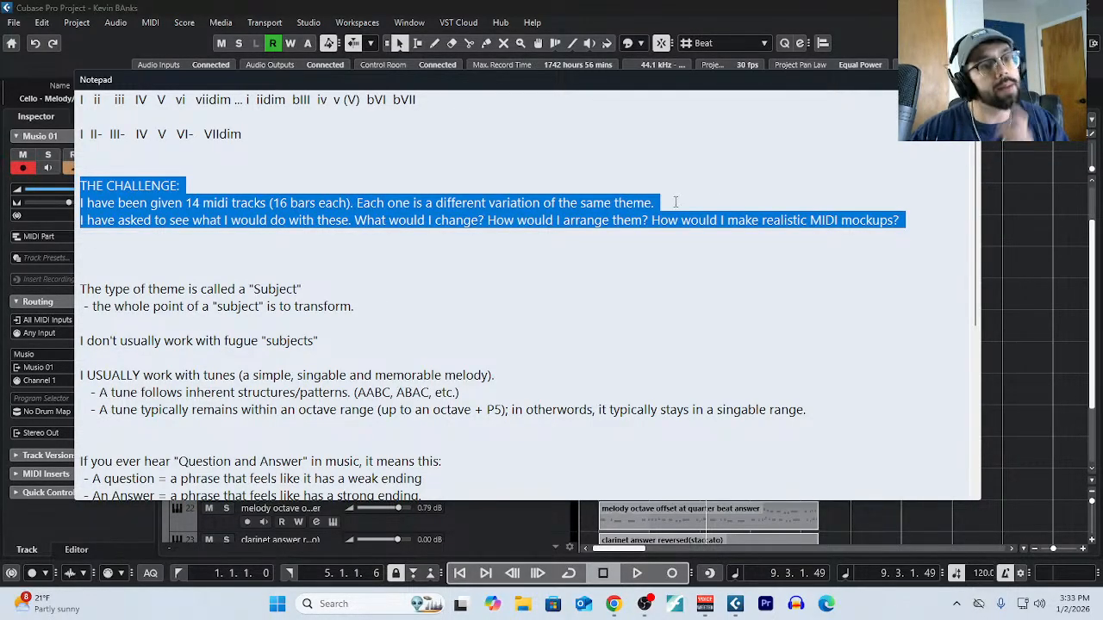
Review the notes on the "Subject" theme, highlighting its heading line and the line about its purpose.
scroll(675, 204, "down", 3)
scroll(448, 236, "down", 3)
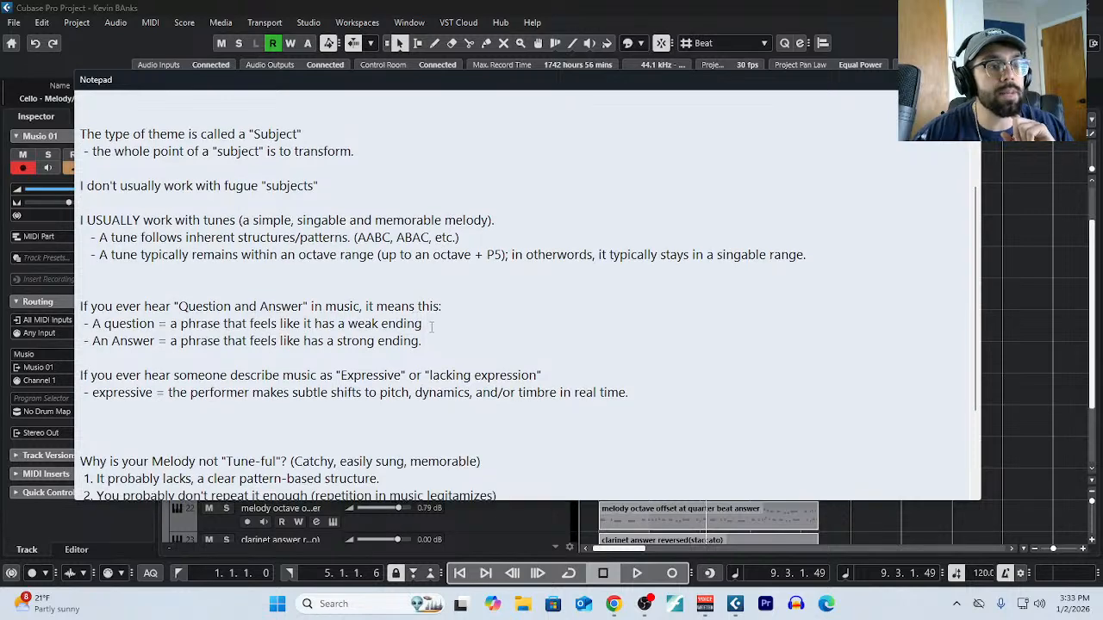
scroll(514, 364, "up", 5)
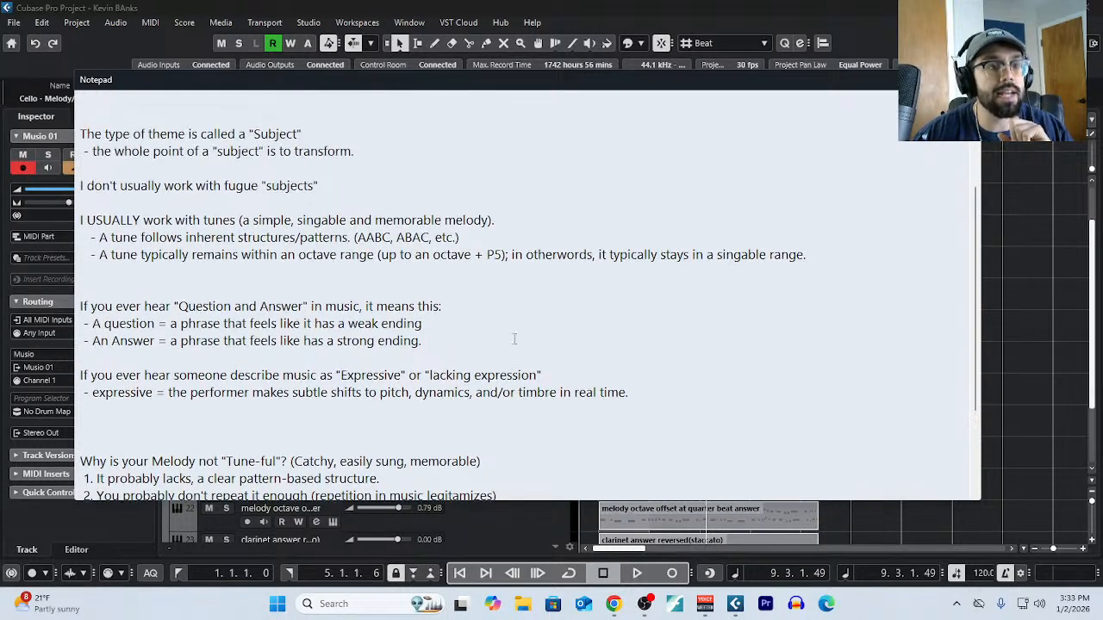
left_click_drag(305, 237, 10, 228)
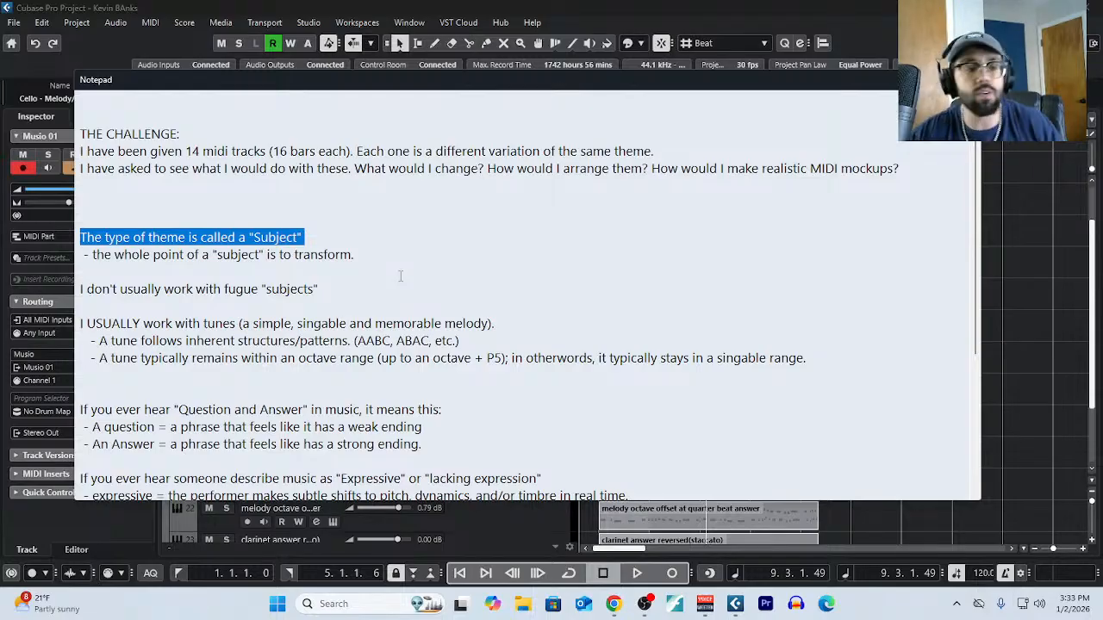
left_click_drag(362, 255, 57, 258)
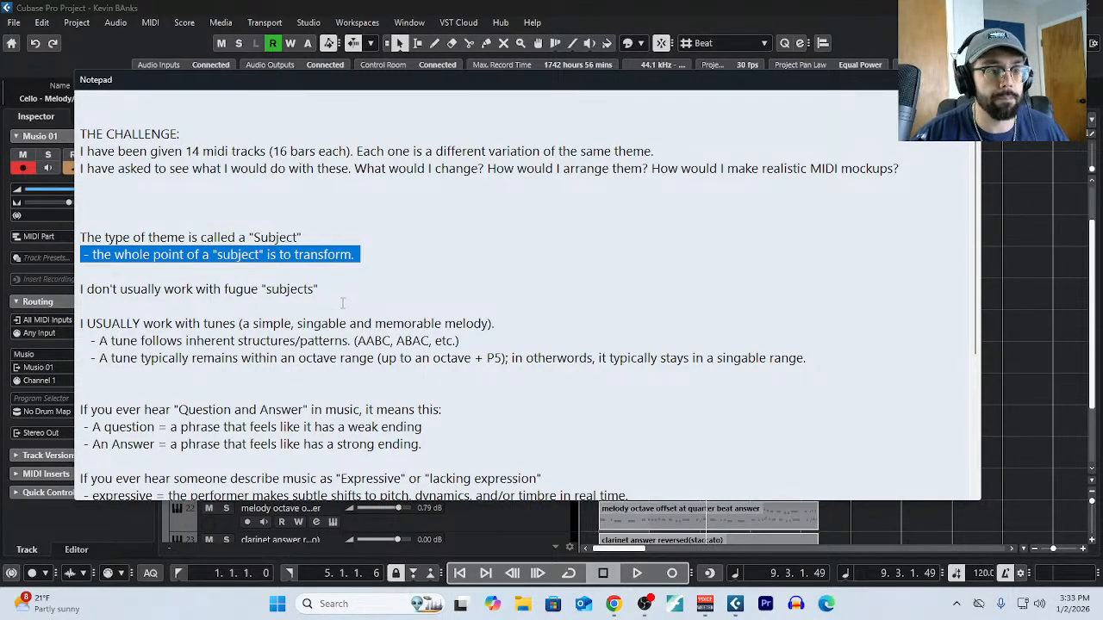
Highlight in turn the notes on working with tunes, their inherent structures and their octave range.
scroll(457, 316, "down", 1)
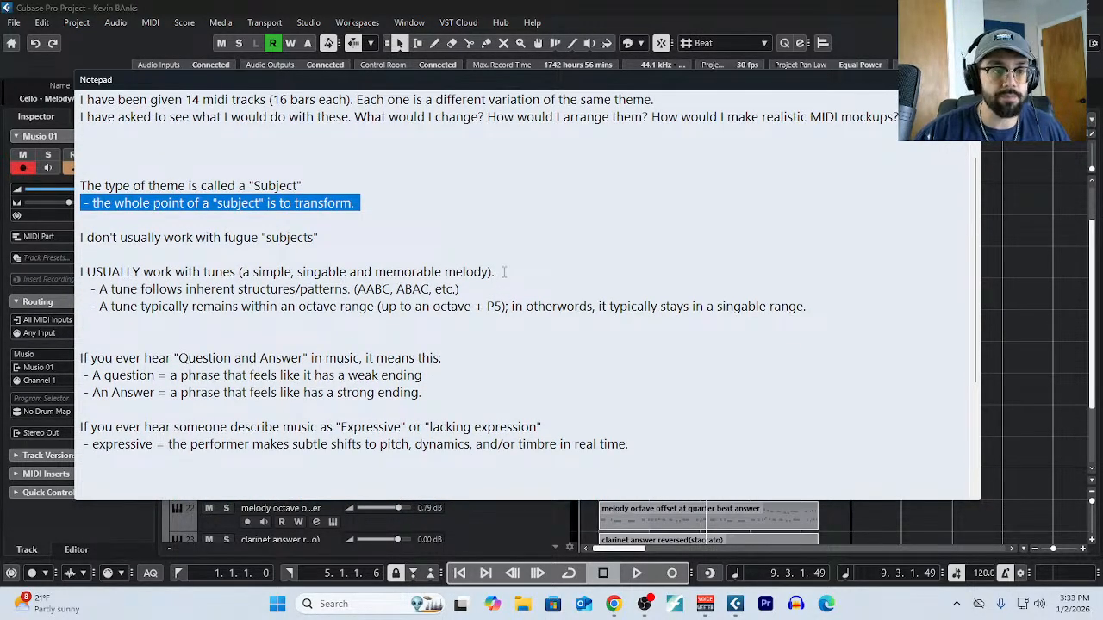
left_click_drag(502, 272, 46, 277)
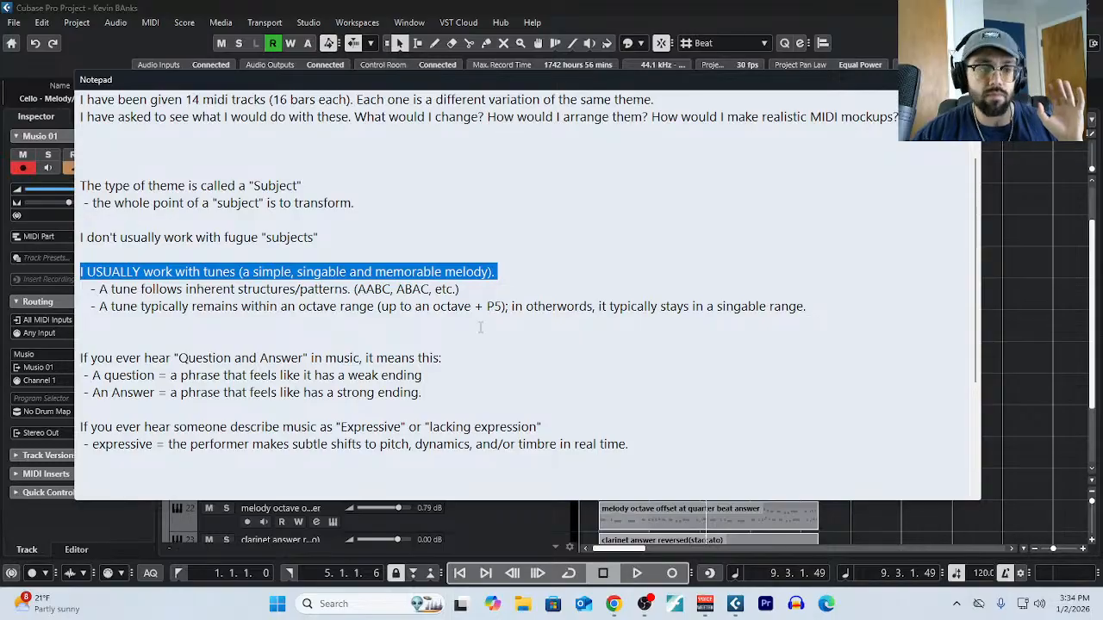
left_click_drag(510, 289, 72, 291)
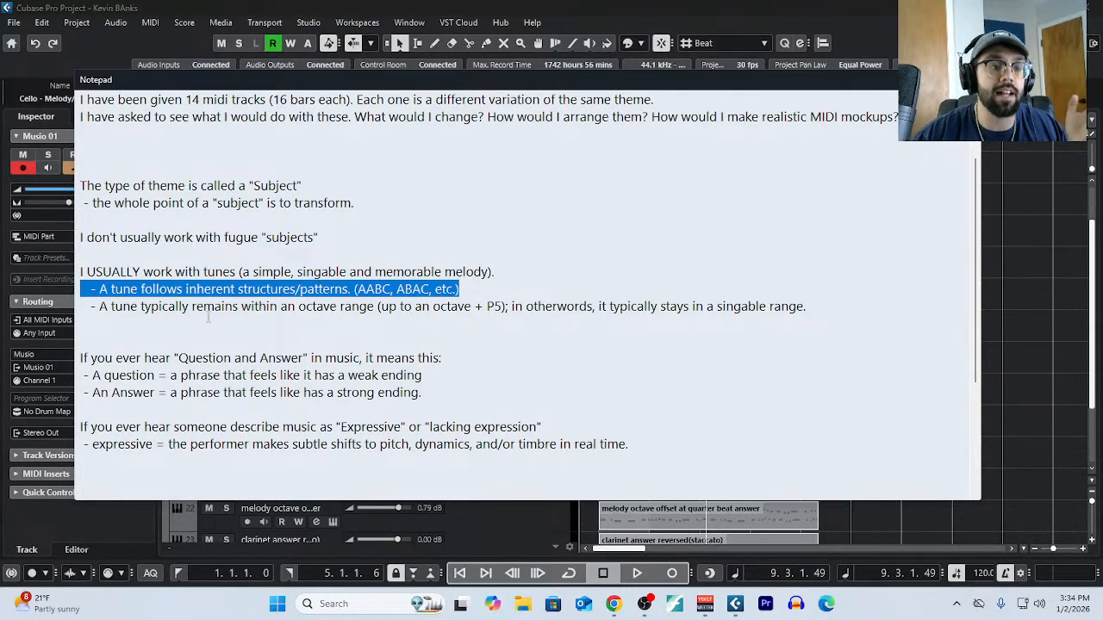
left_click_drag(819, 303, 69, 309)
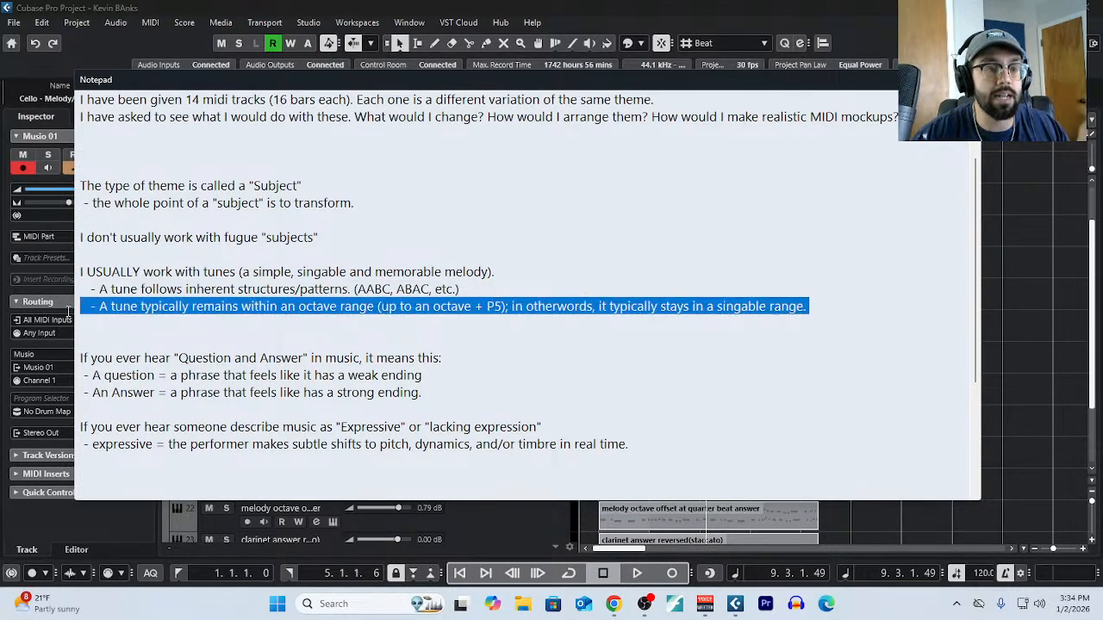
Highlight the first and second reasons listed under "Why is your Melody not Tune-ful?".
scroll(336, 405, "down", 2)
scroll(338, 403, "down", 1)
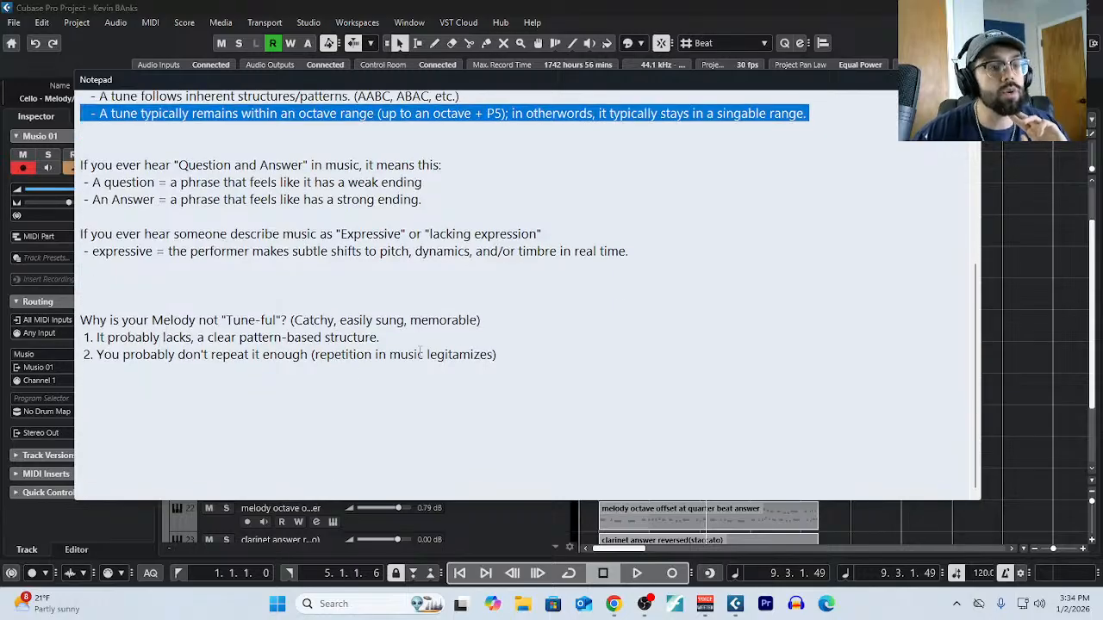
left_click_drag(410, 343, 29, 338)
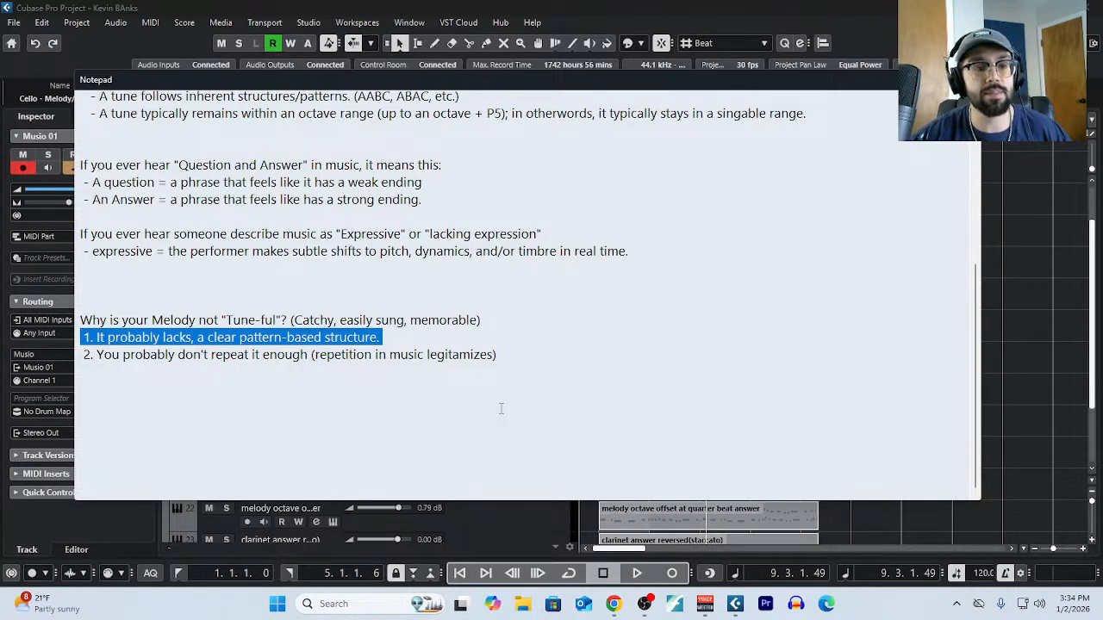
left_click_drag(385, 338, 79, 337)
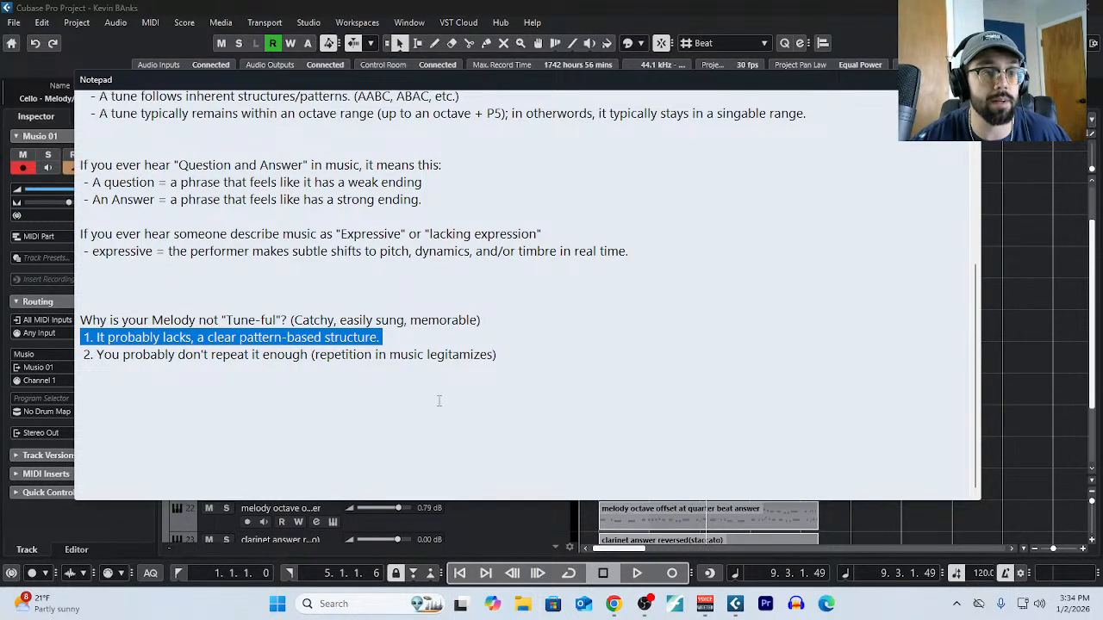
left_click_drag(500, 355, 73, 358)
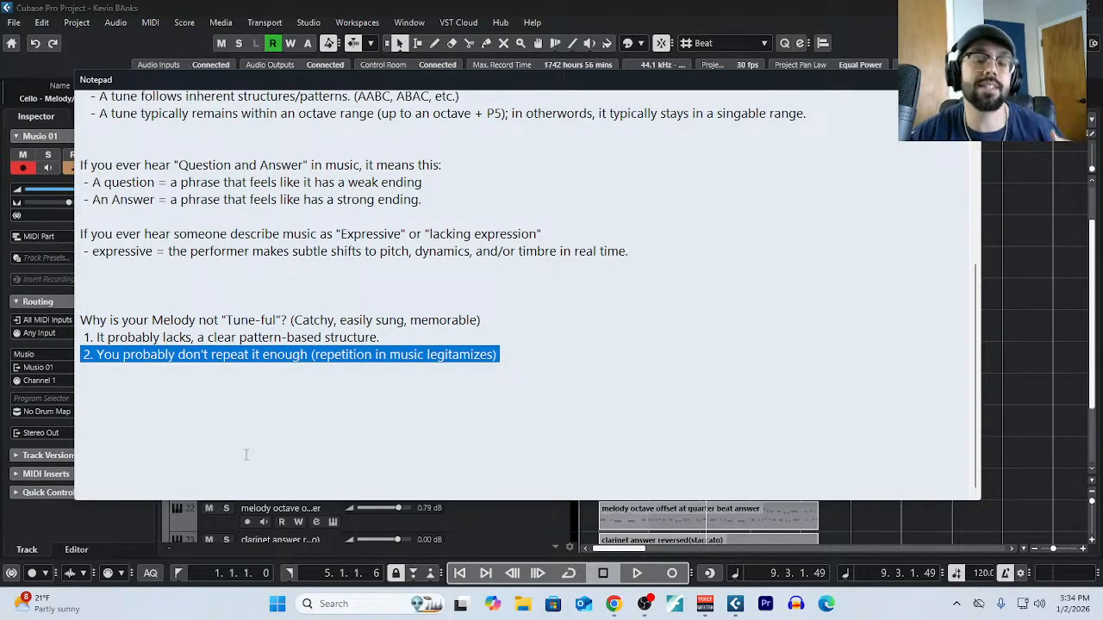
Add "3. It may be asymetrical" below the second reason, highlight the new line and close the notepad.
left_click(525, 361)
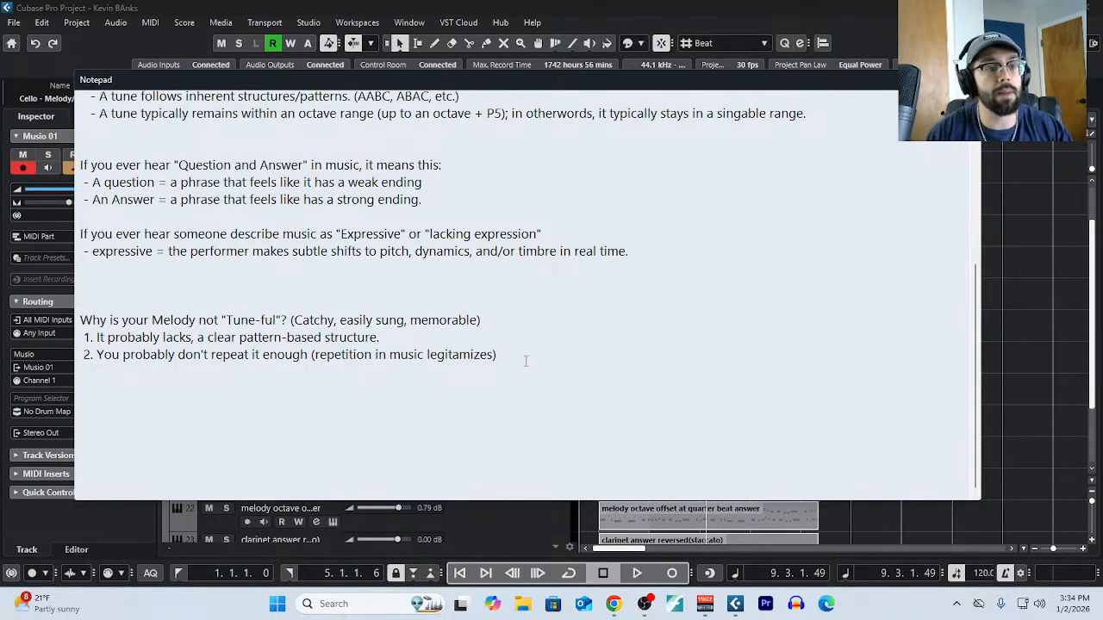
type("2.")
key("BackSpace")
key("BackSpace")
type("3. ")
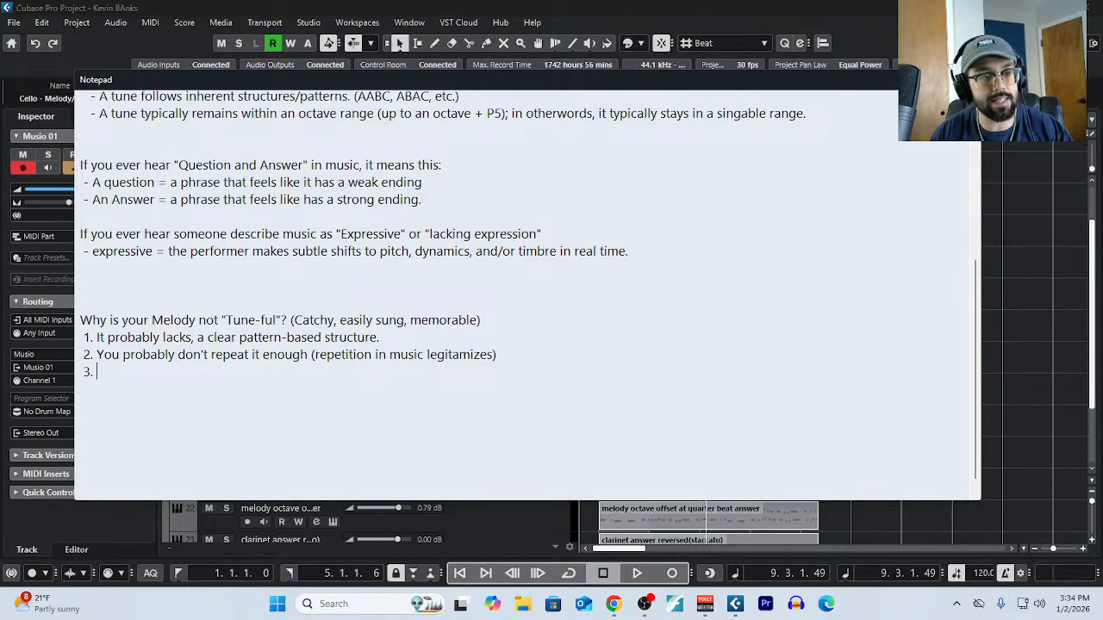
type("It may bu")
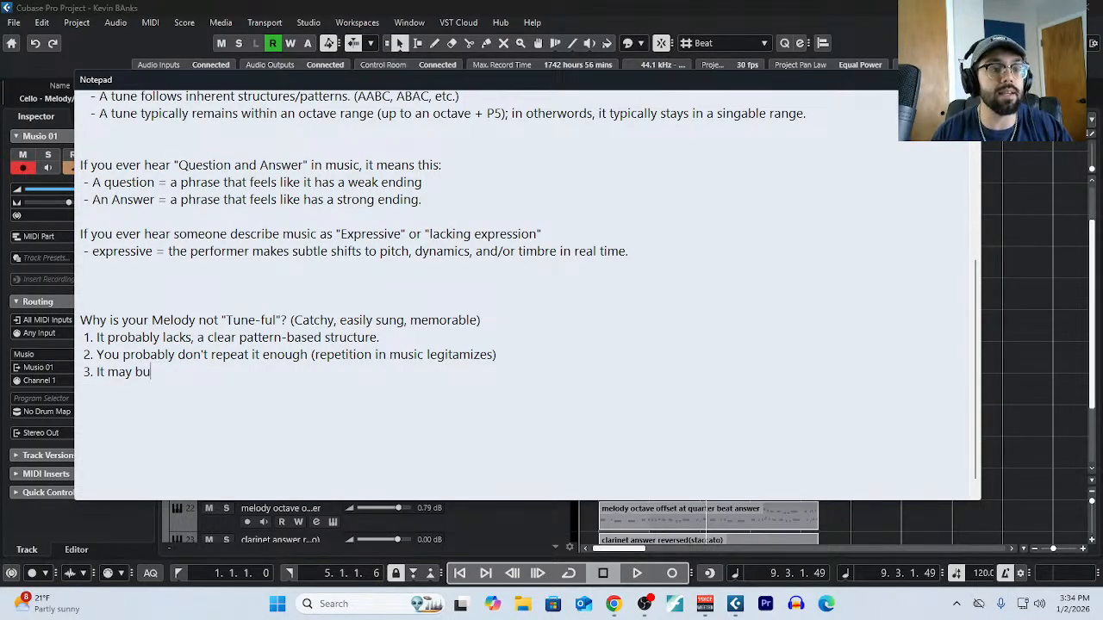
key("BackSpace")
type("e")
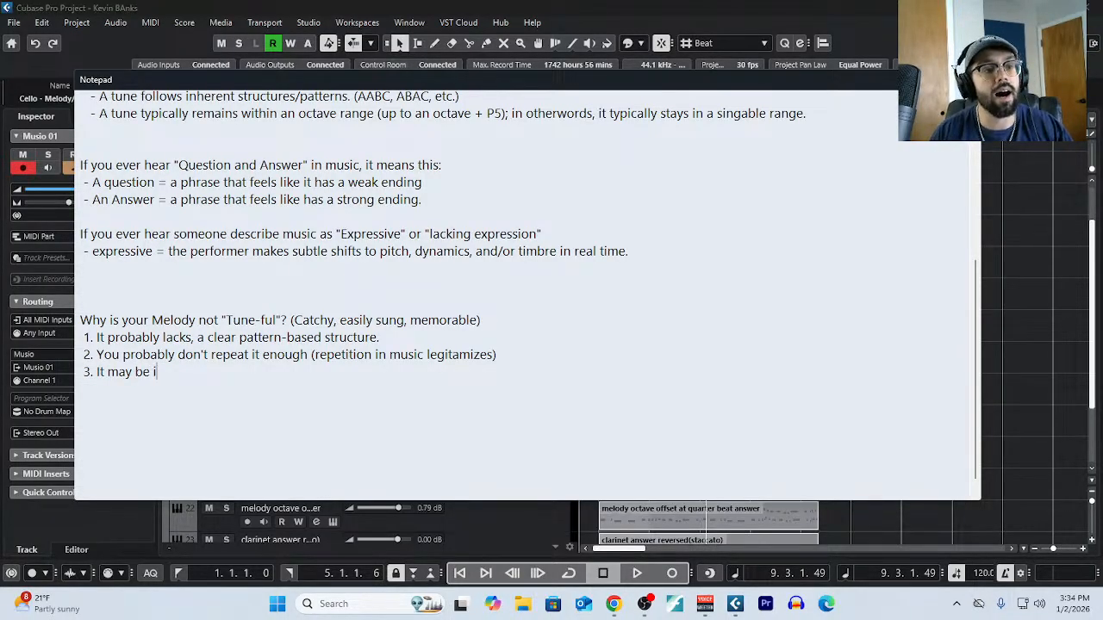
type(" non-")
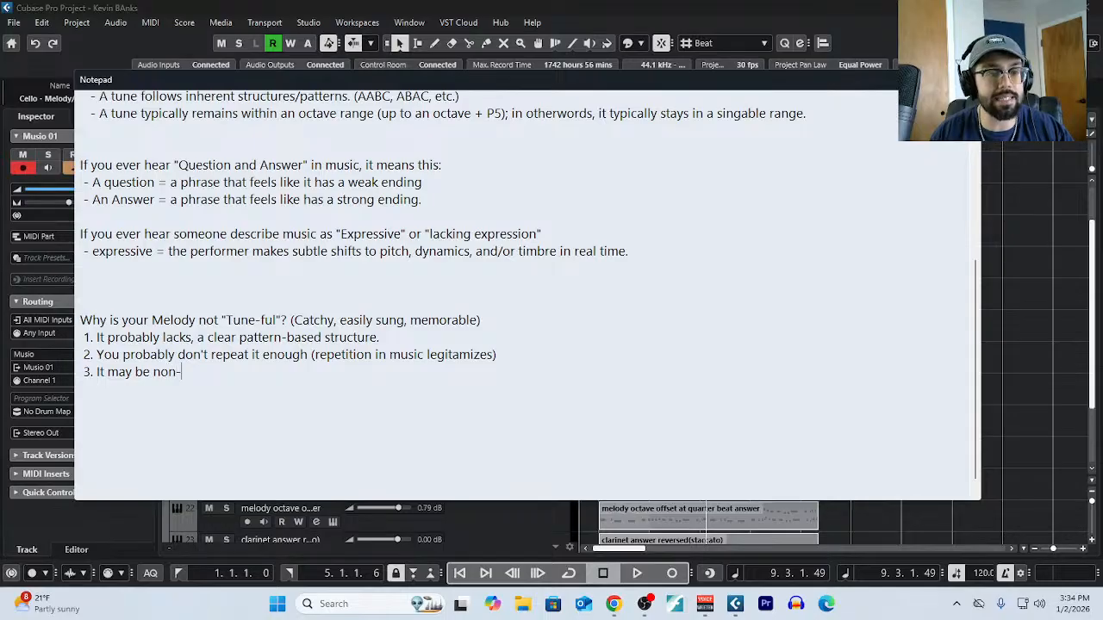
key("BackSpace")
key("BackSpace")
key("BackSpace")
key("BackSpace")
type("asymmetrical")
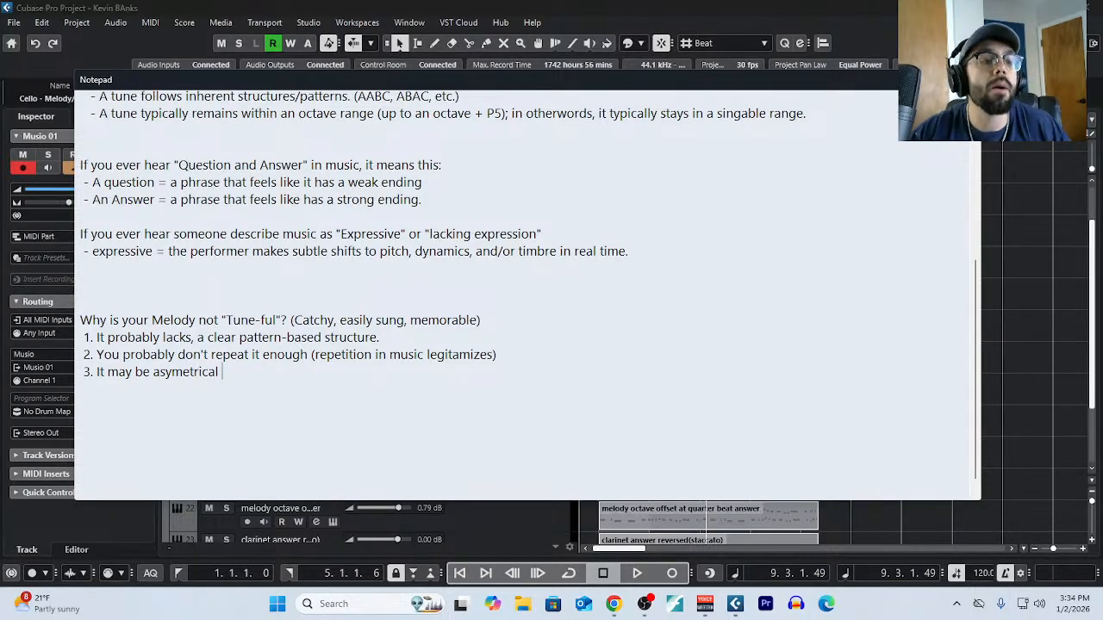
left_click_drag(275, 371, 86, 372)
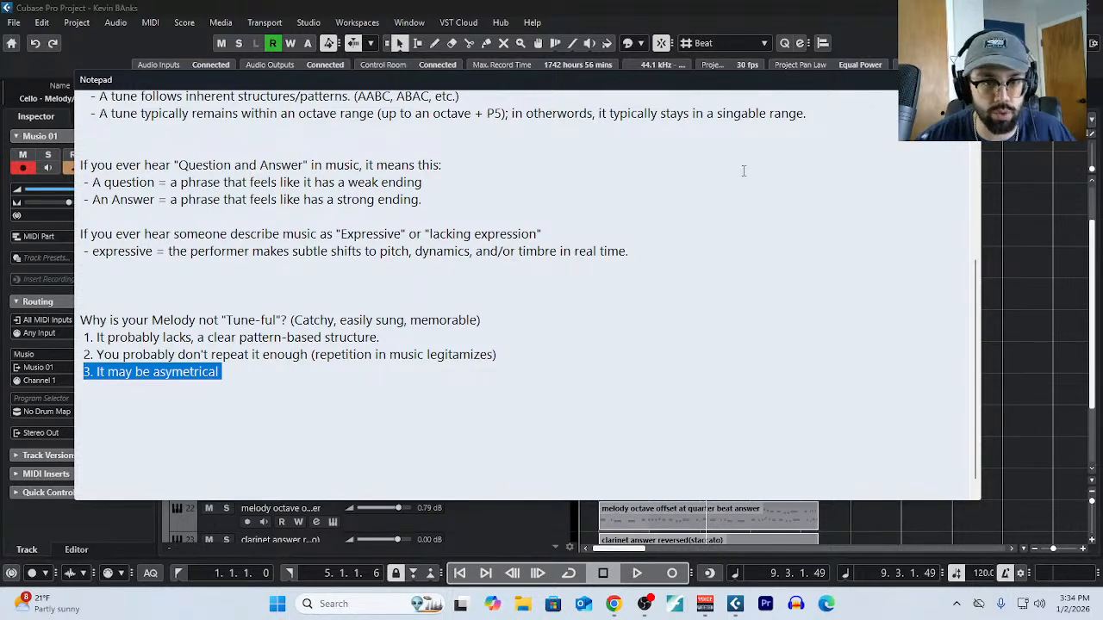
left_click(966, 80)
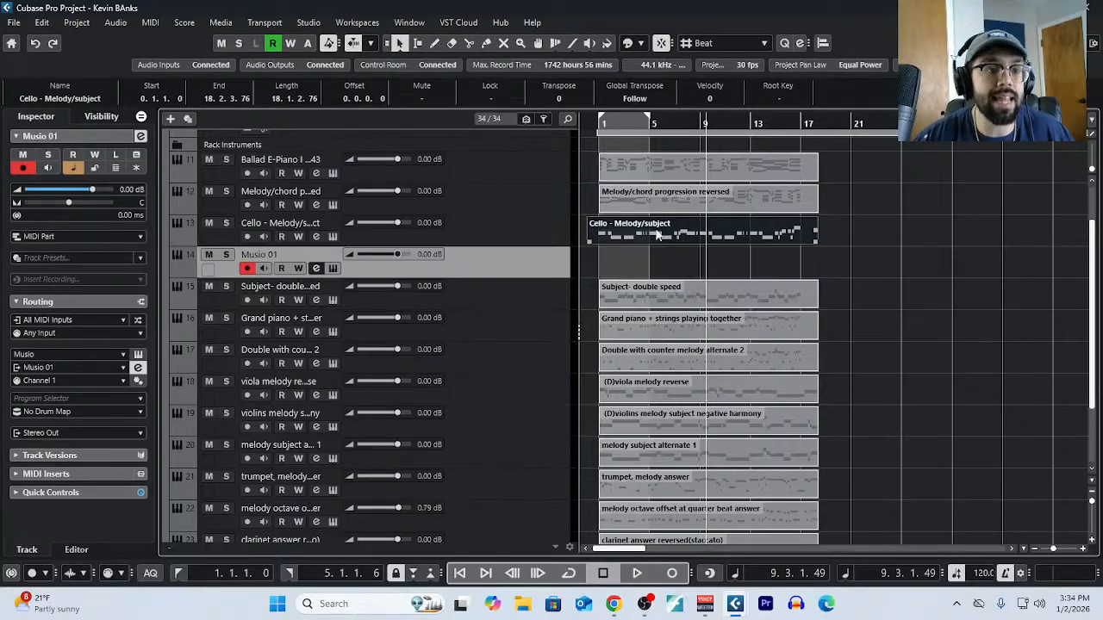
Open the Cello - Melody/subject part in the Key Editor and select its middle-register notes phrase by phrase, ending with the opening phrase.
left_click(150, 22)
left_click(161, 38)
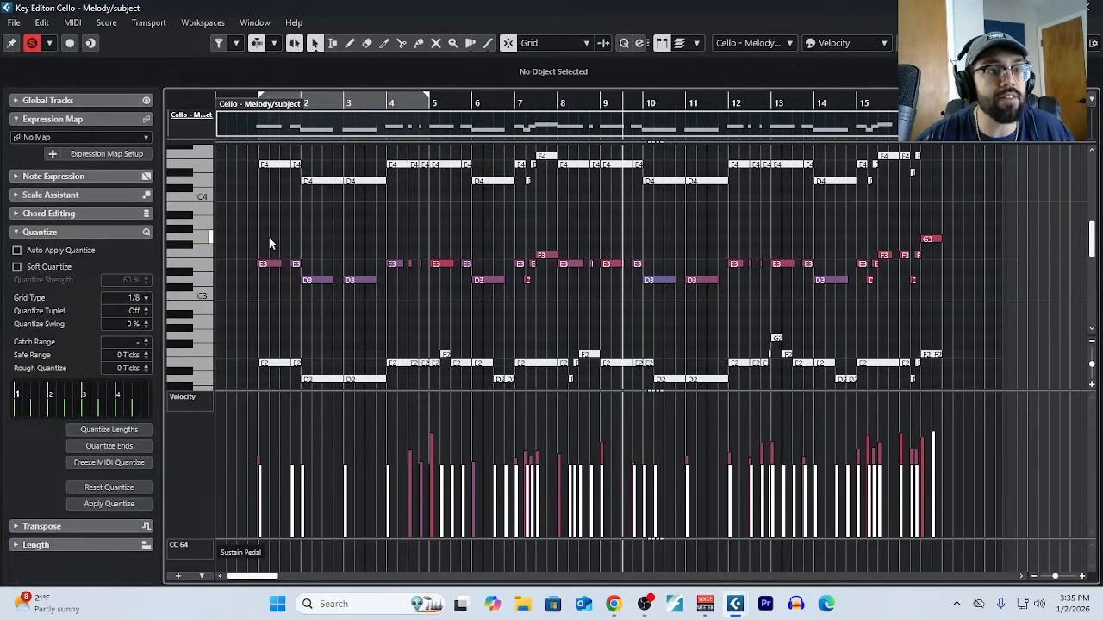
left_click_drag(266, 235, 328, 313)
left_click_drag(365, 232, 503, 317)
left_click_drag(522, 239, 606, 315)
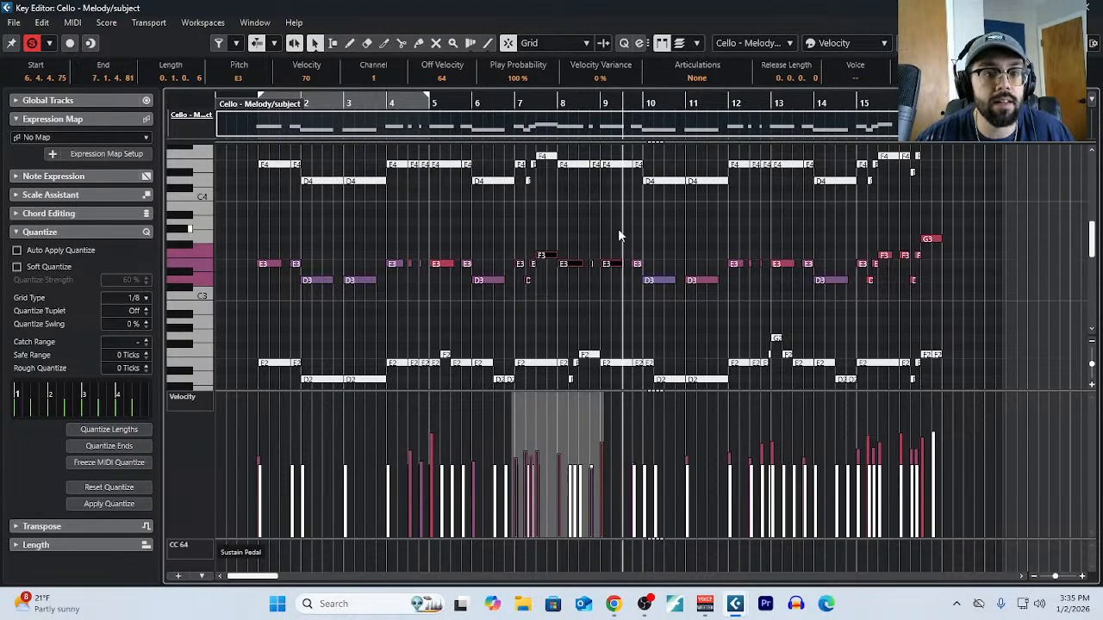
left_click_drag(618, 229, 704, 302)
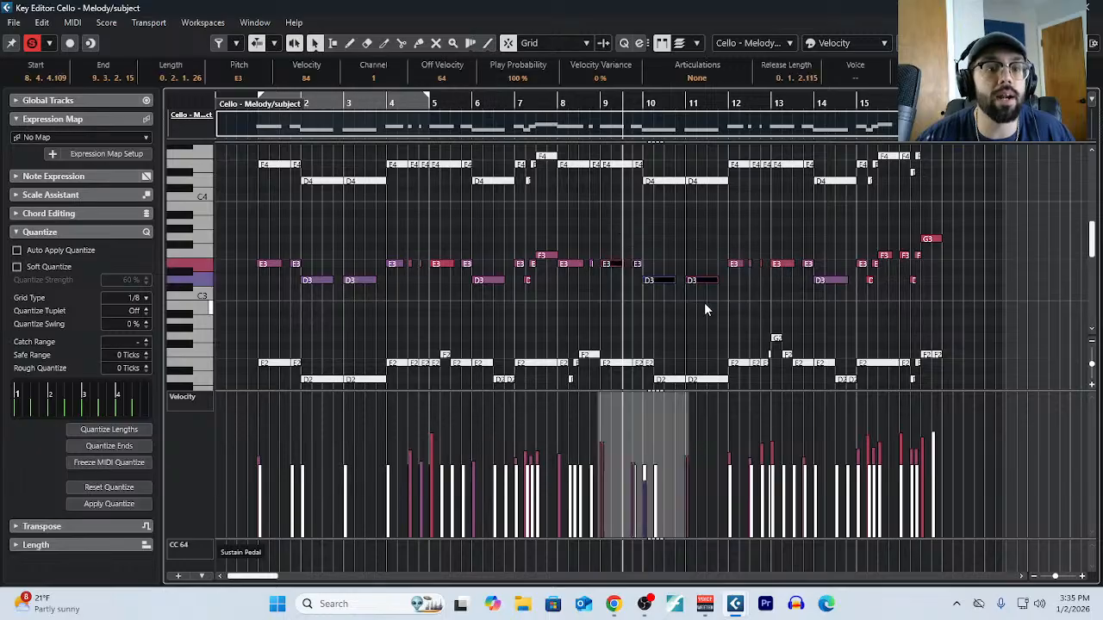
left_click(359, 290)
left_click_drag(249, 236, 443, 324)
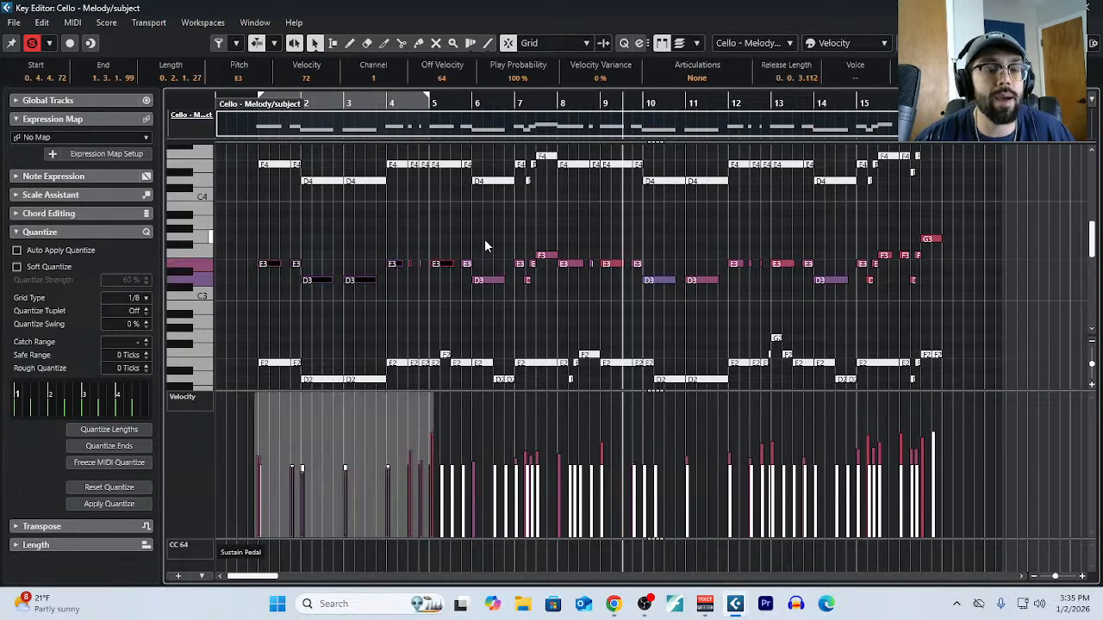
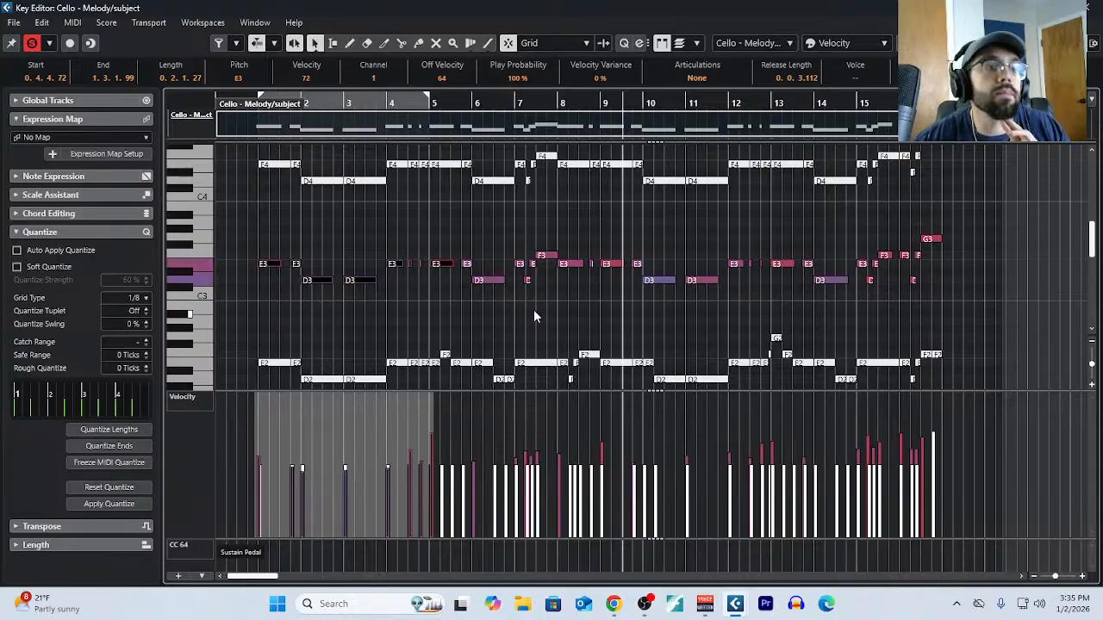
Reselect the opening phrase of middle-register cello notes and close the Key Editor.
left_click(360, 299)
left_click_drag(251, 235, 448, 297)
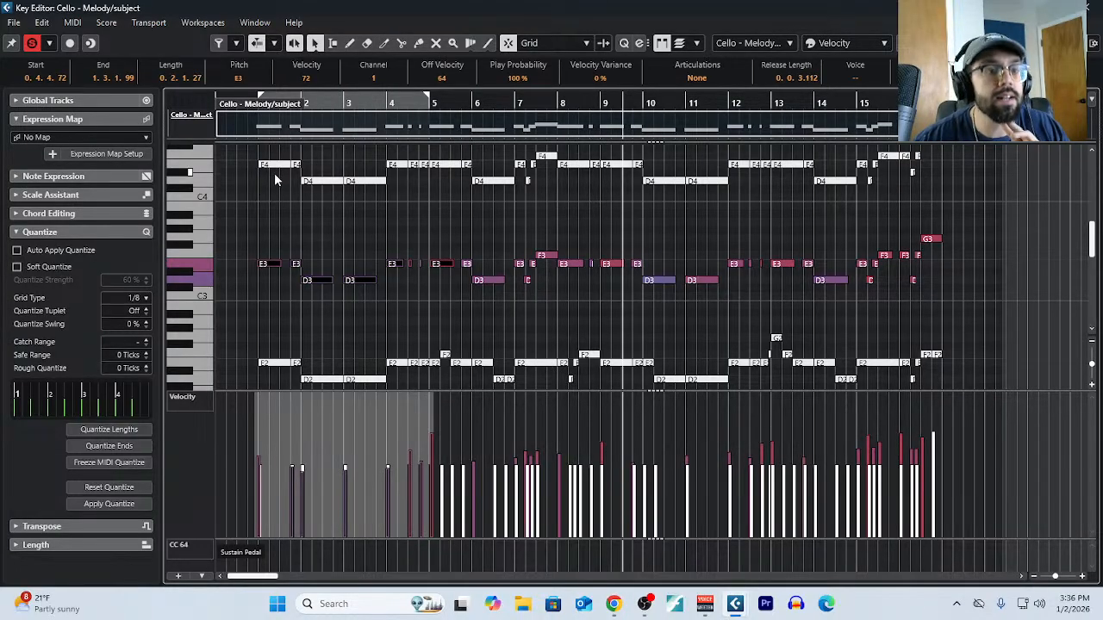
left_click(1094, 7)
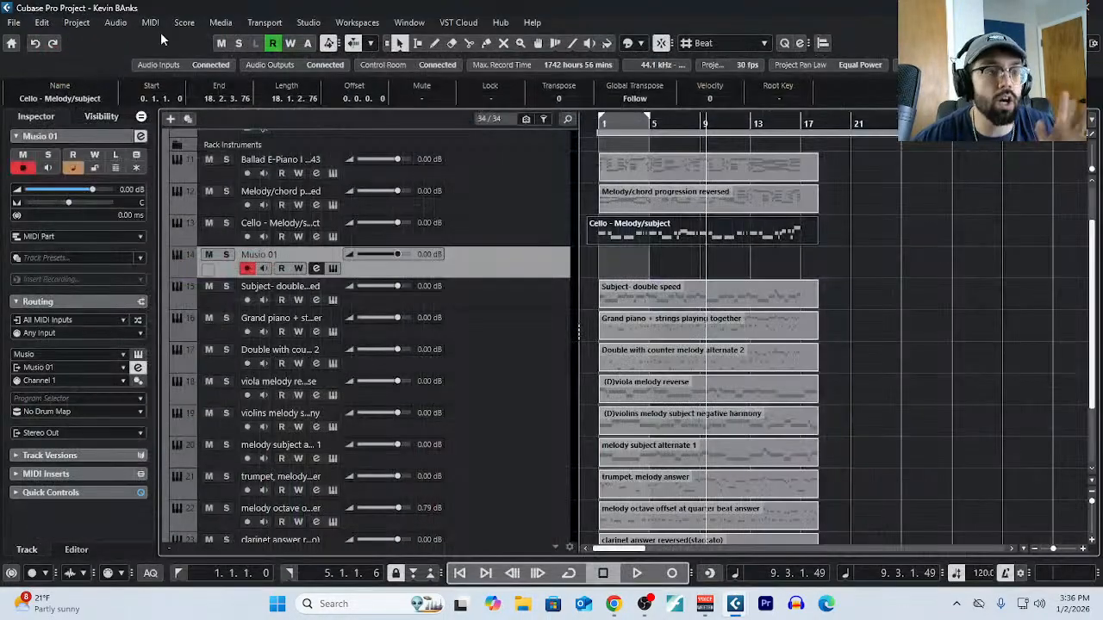
Reopen the project notepad, highlight the line "3. It may be asymetrical" and close the notepad.
left_click(89, 24)
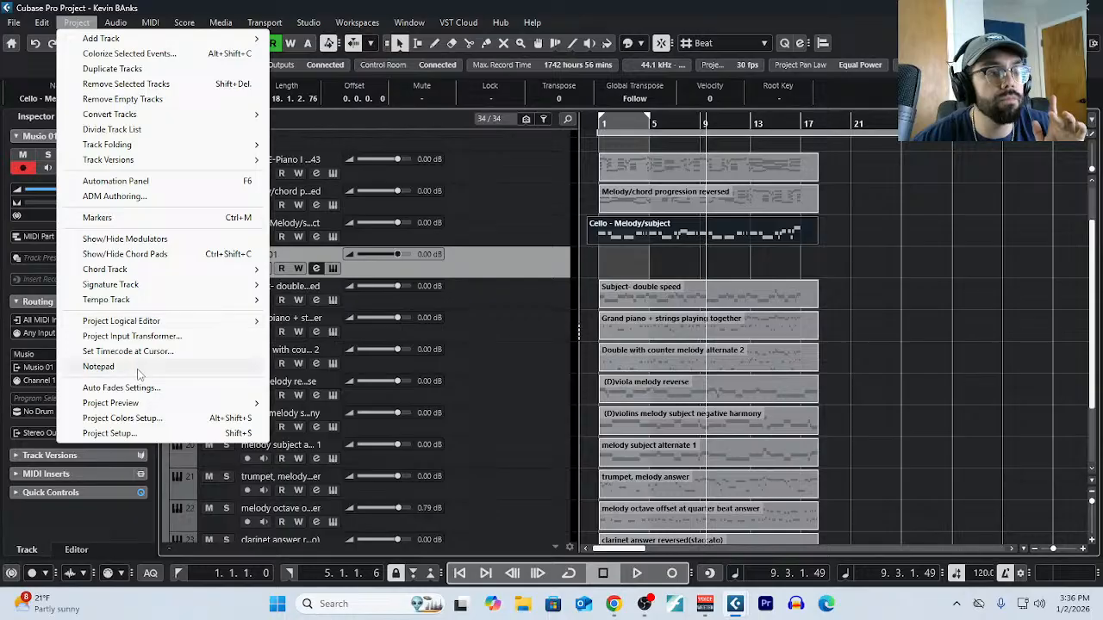
left_click(208, 433)
scroll(209, 455, "up", 5, "ctrl")
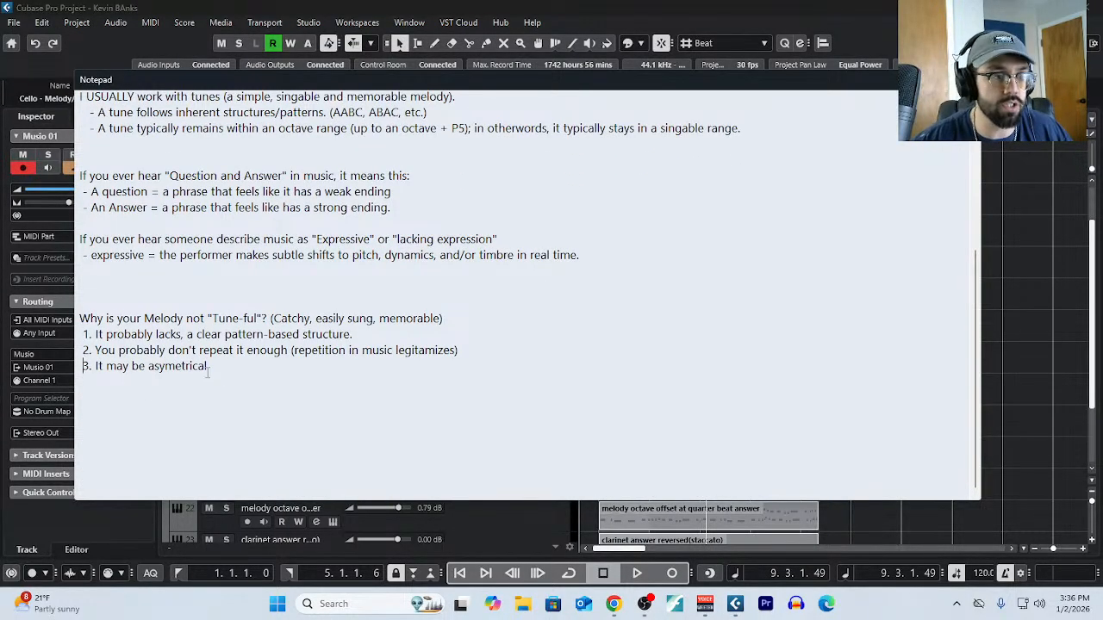
left_click_drag(229, 365, 69, 366)
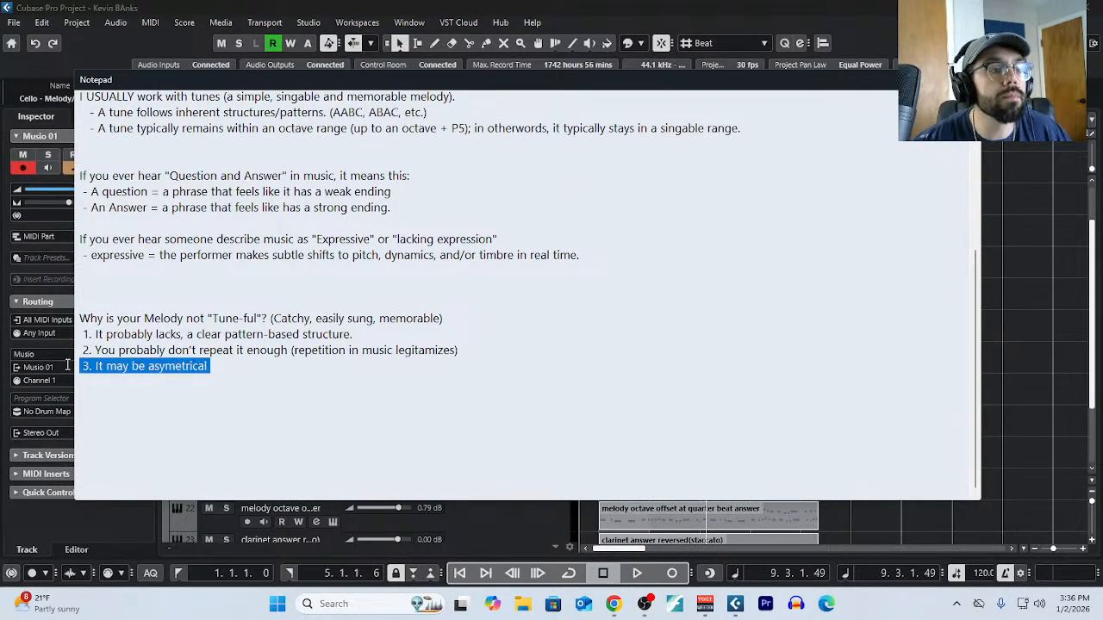
left_click(227, 372)
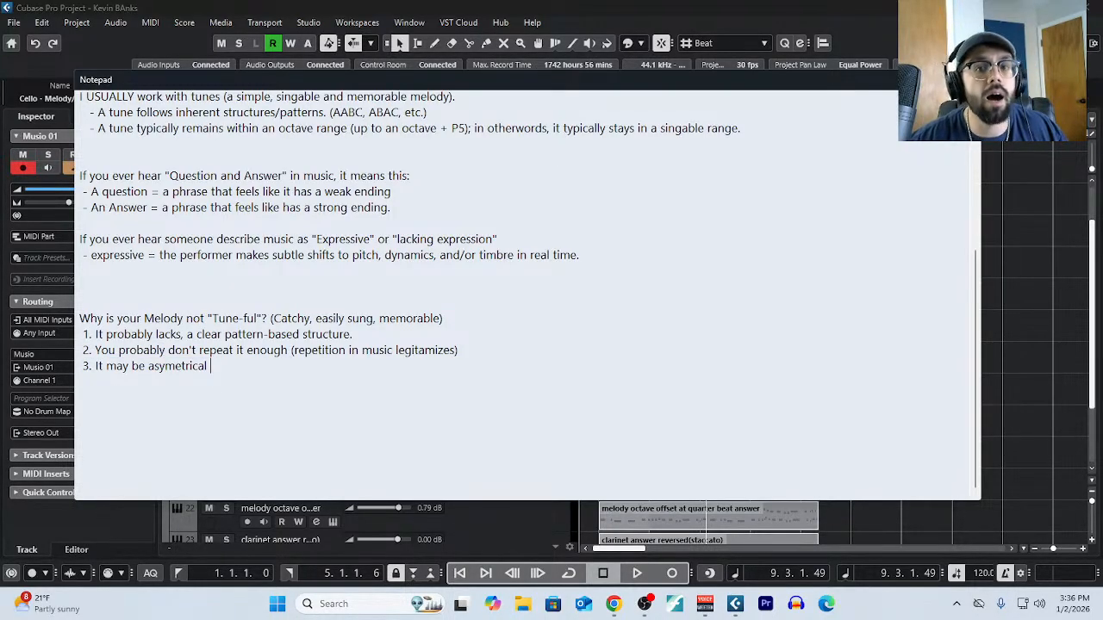
left_click(966, 79)
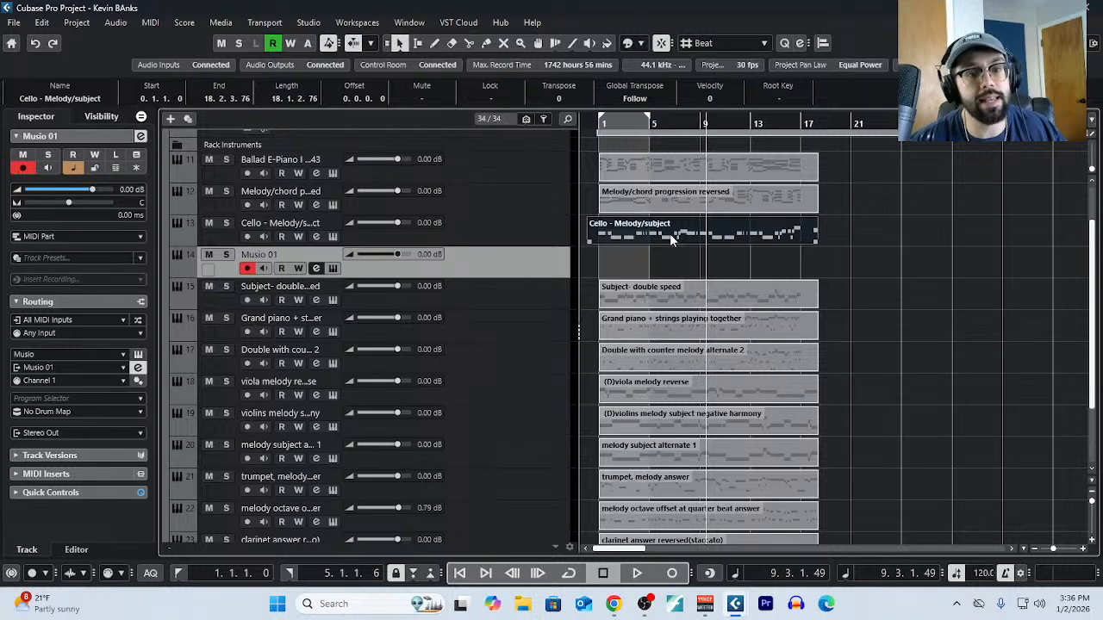
Copy the Cello - Melody/subject part onto the Musio 01 track and check the copy in the Key Editor.
left_click_drag(670, 234, 671, 263)
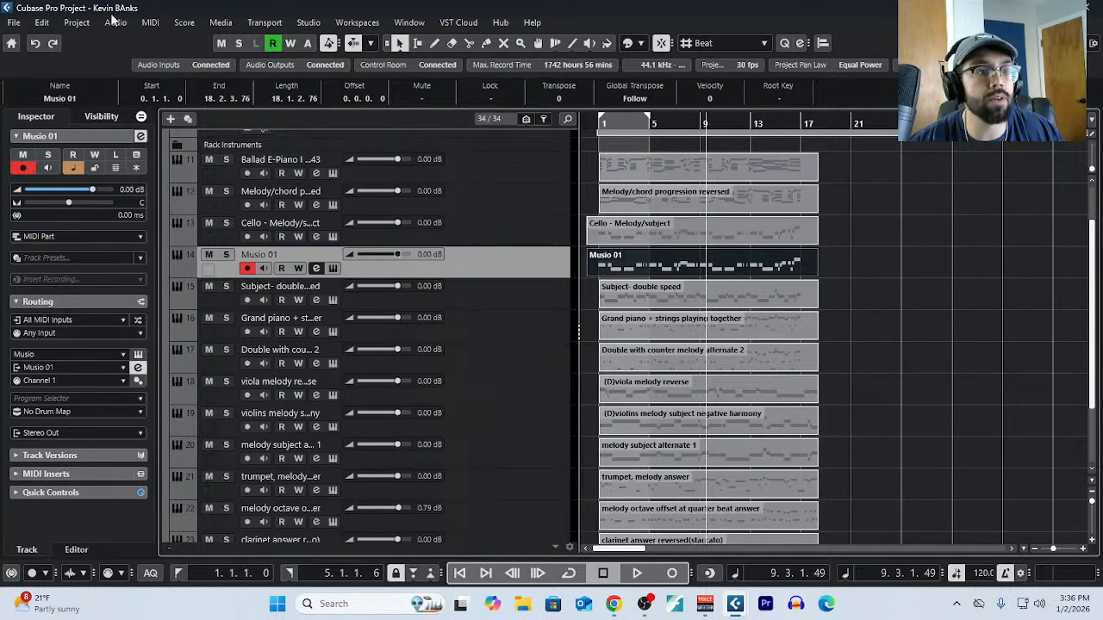
left_click(151, 22)
left_click(189, 41)
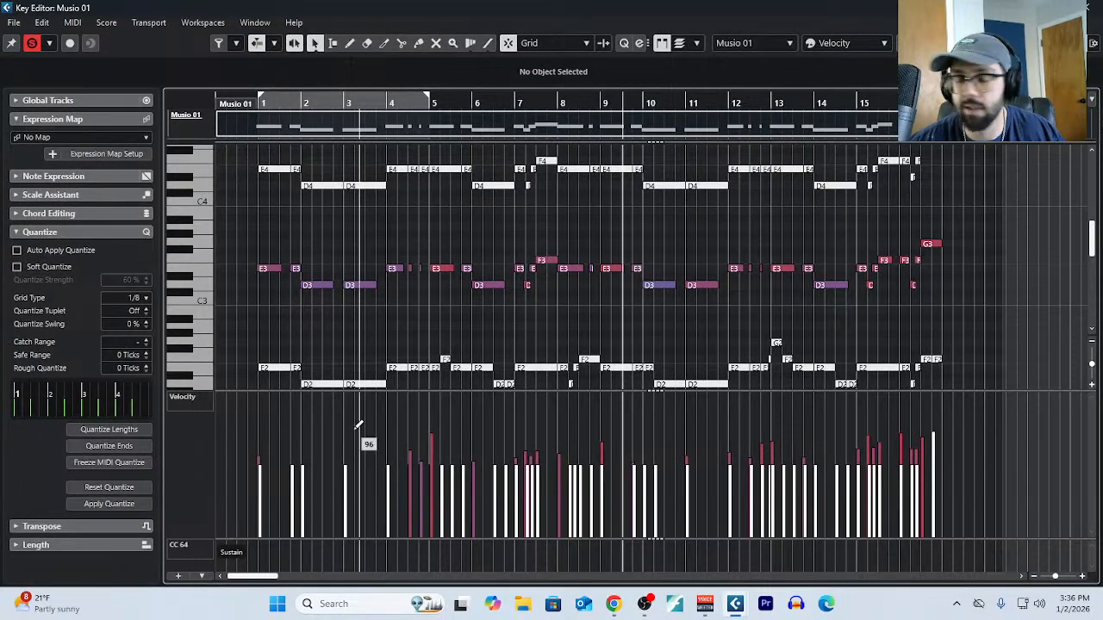
scroll(318, 316, "up", 2)
scroll(318, 315, "left", 1)
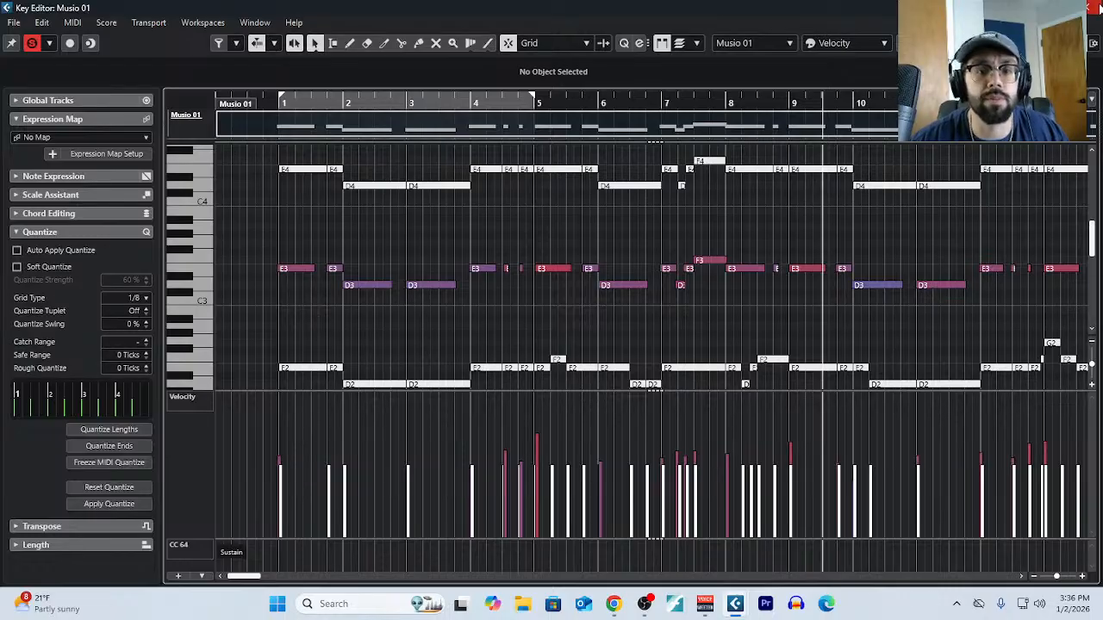
key("Escape")
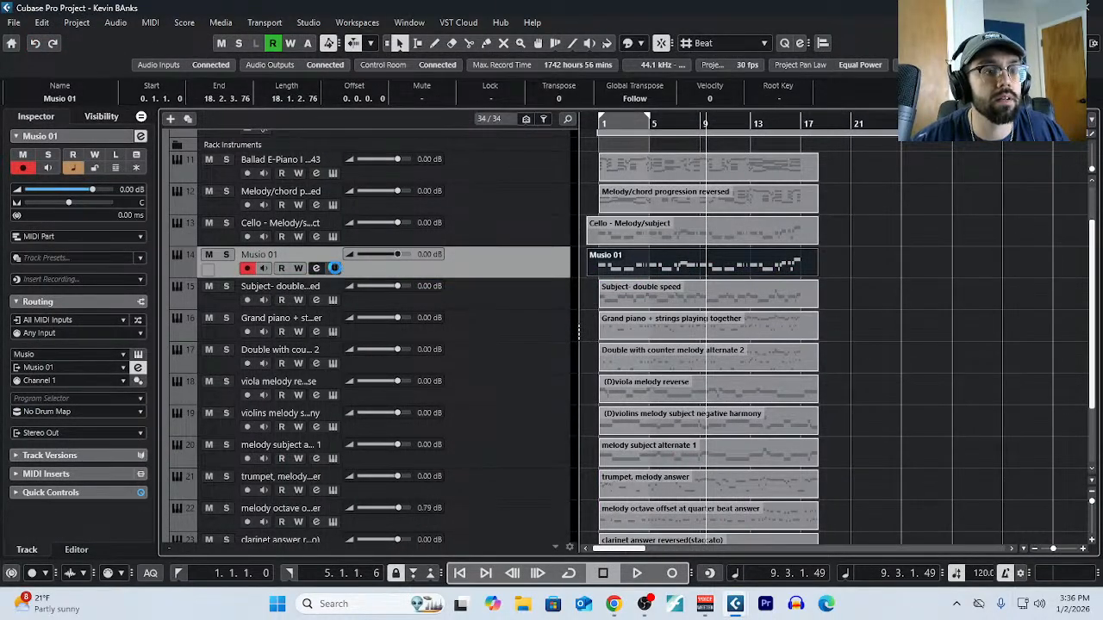
Search Musio's catalog for "cello", load the Tina Guo Acoustic Cello Legato patch on the Musio 01 track and close the plug-in.
left_click(335, 268)
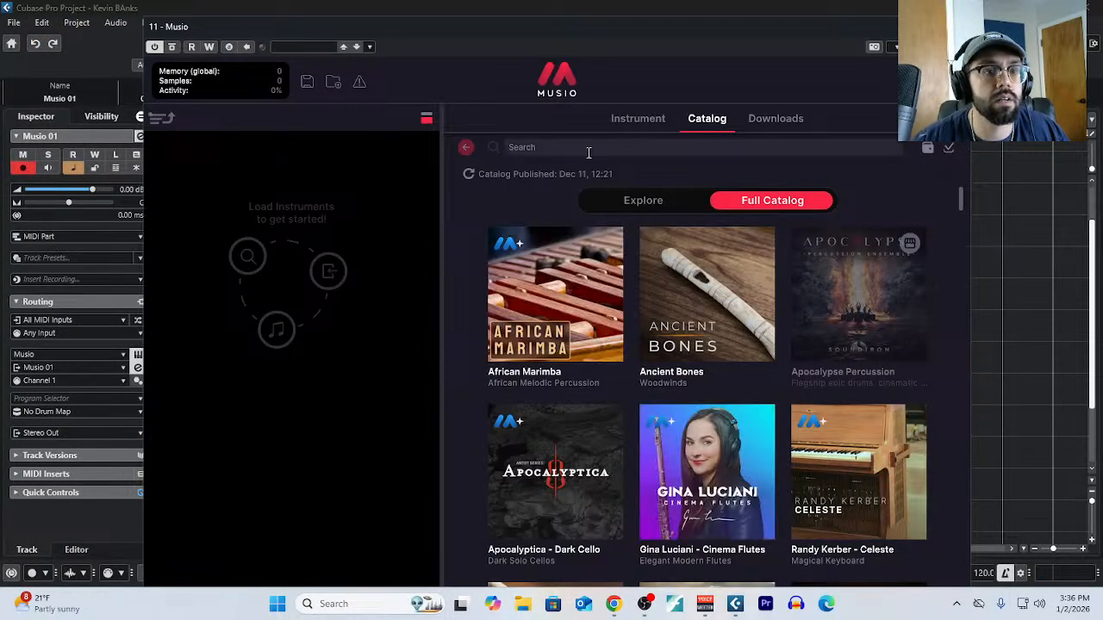
left_click(672, 148)
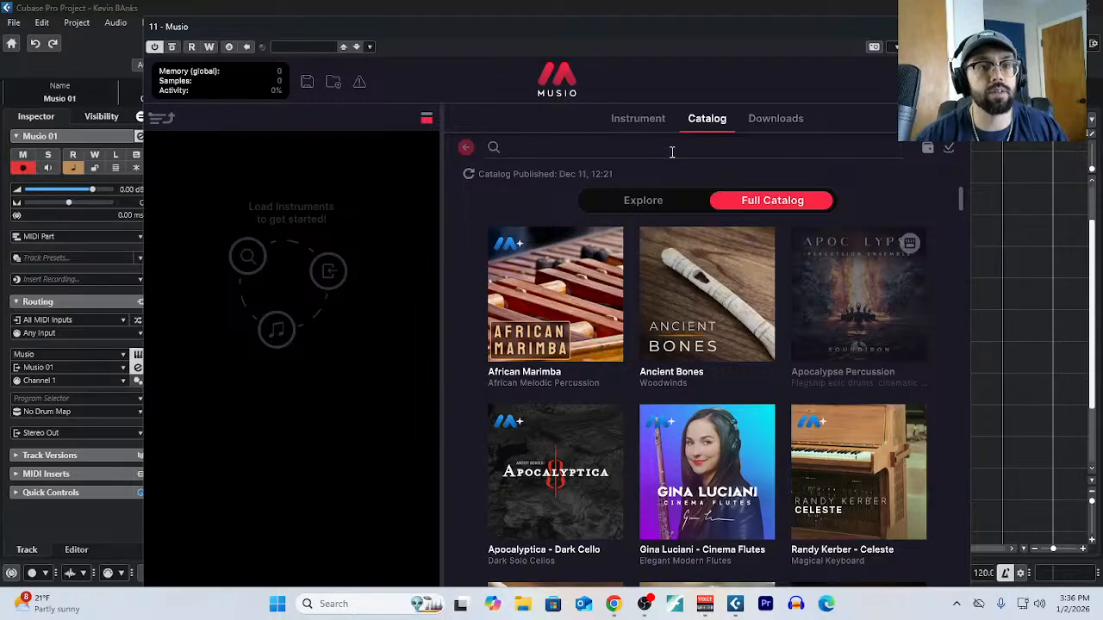
type("cello")
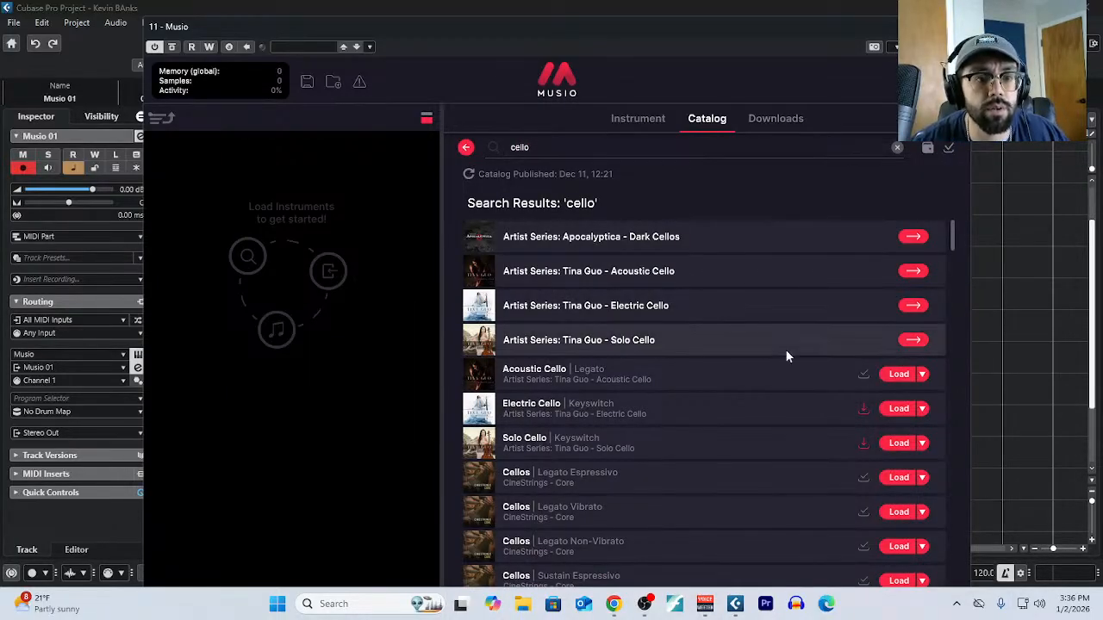
left_click(896, 373)
left_click(639, 118)
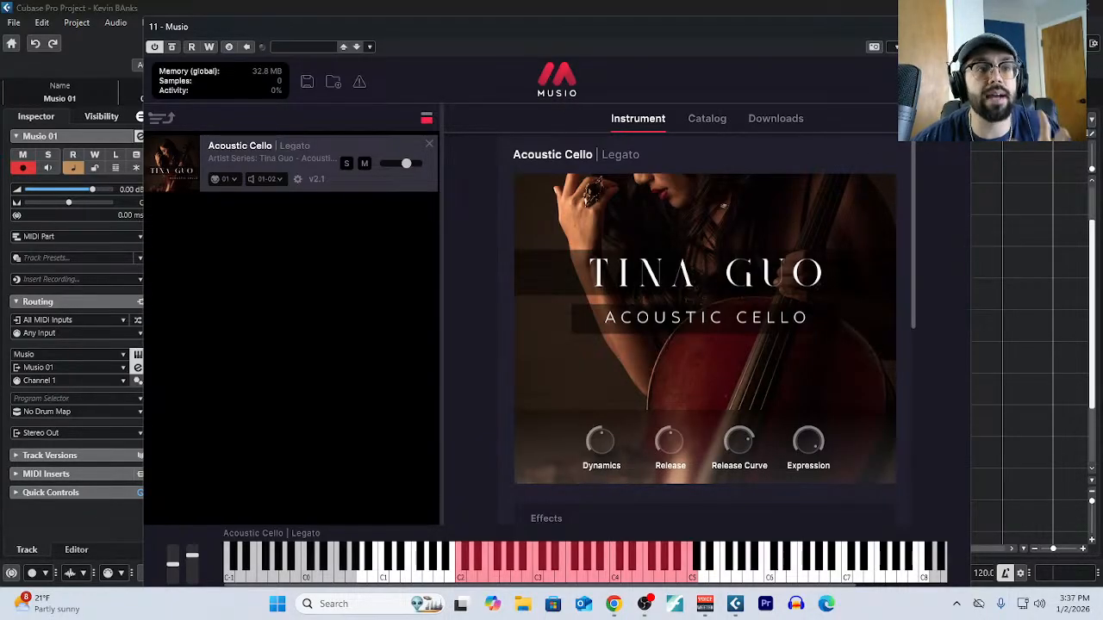
left_click(956, 27)
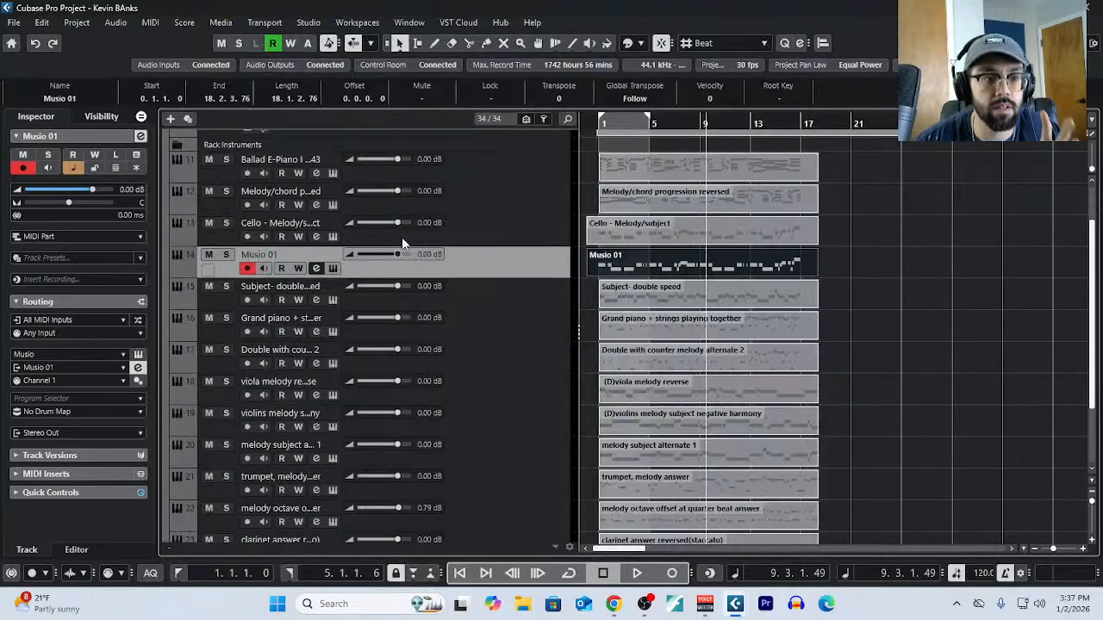
Inspect the Kontakt instrument on the Cello - Melody/subject track and the reverb and mix settings of the Musio cello.
left_click(332, 236)
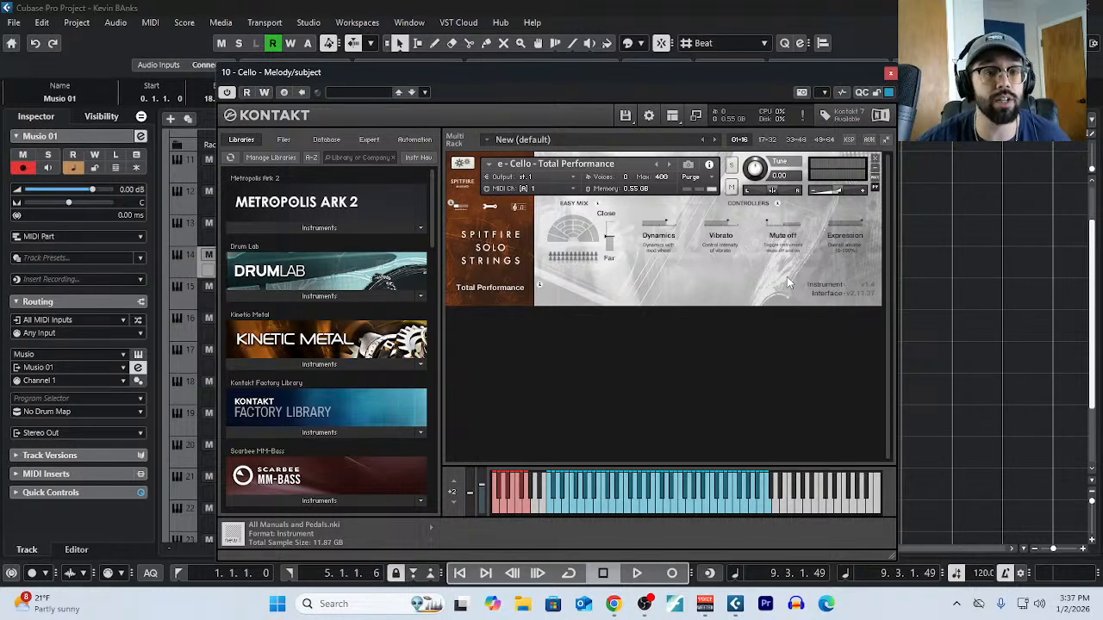
left_click(890, 72)
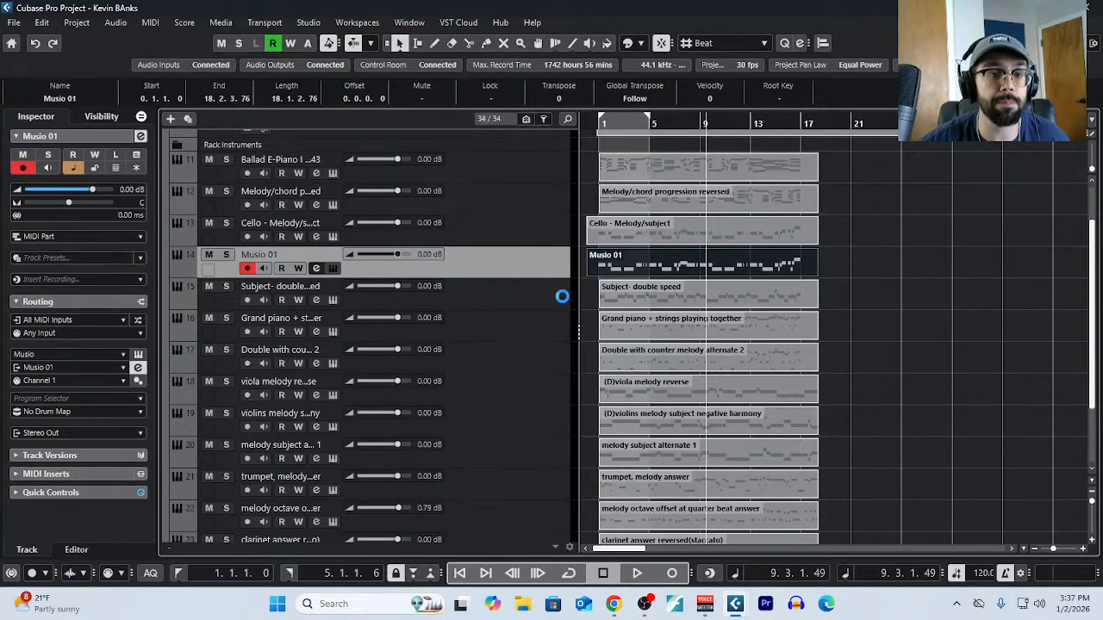
scroll(698, 362, "down", 5)
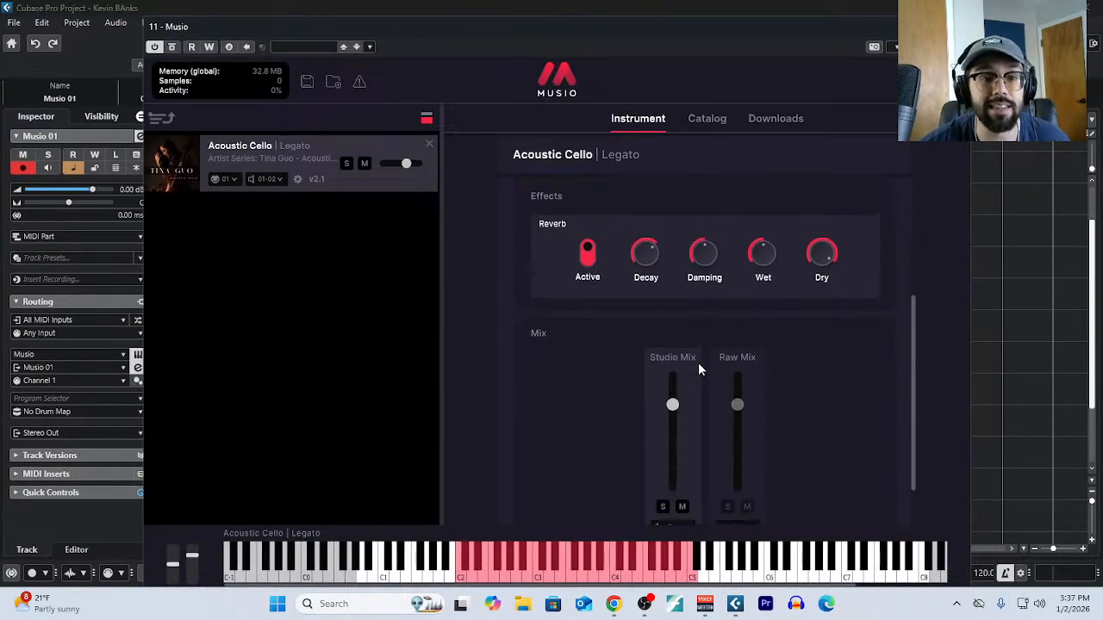
key("ctrl+w")
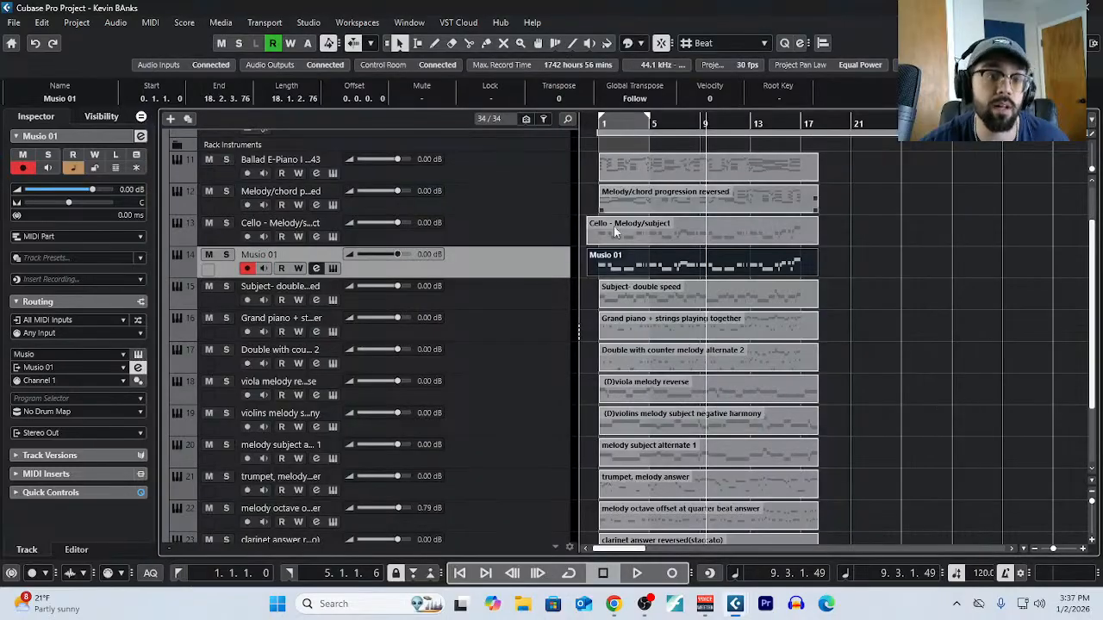
Open the Musio 01 part in the Key Editor, select its middle-register notes in bars 1 to 8, review them and close the editor.
left_click(183, 22)
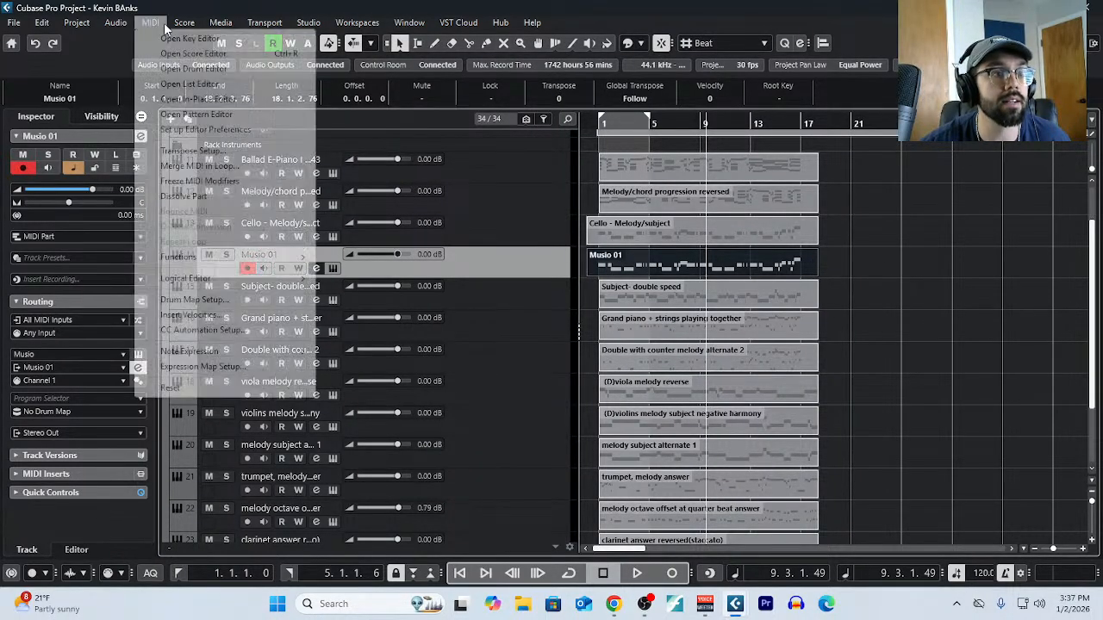
left_click(183, 37)
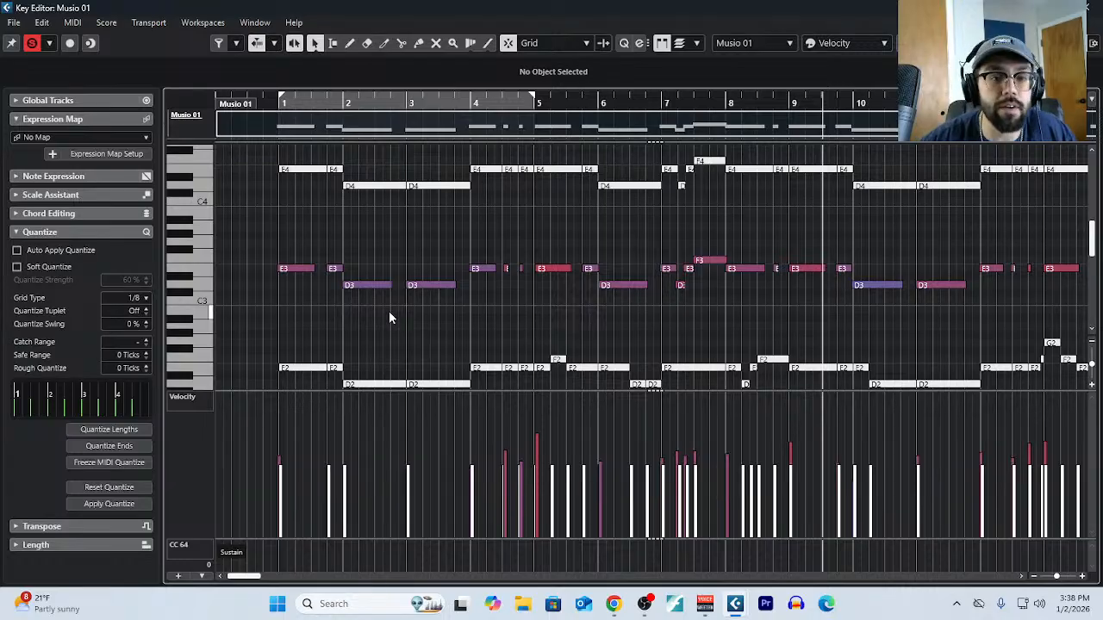
left_click_drag(276, 249, 783, 321)
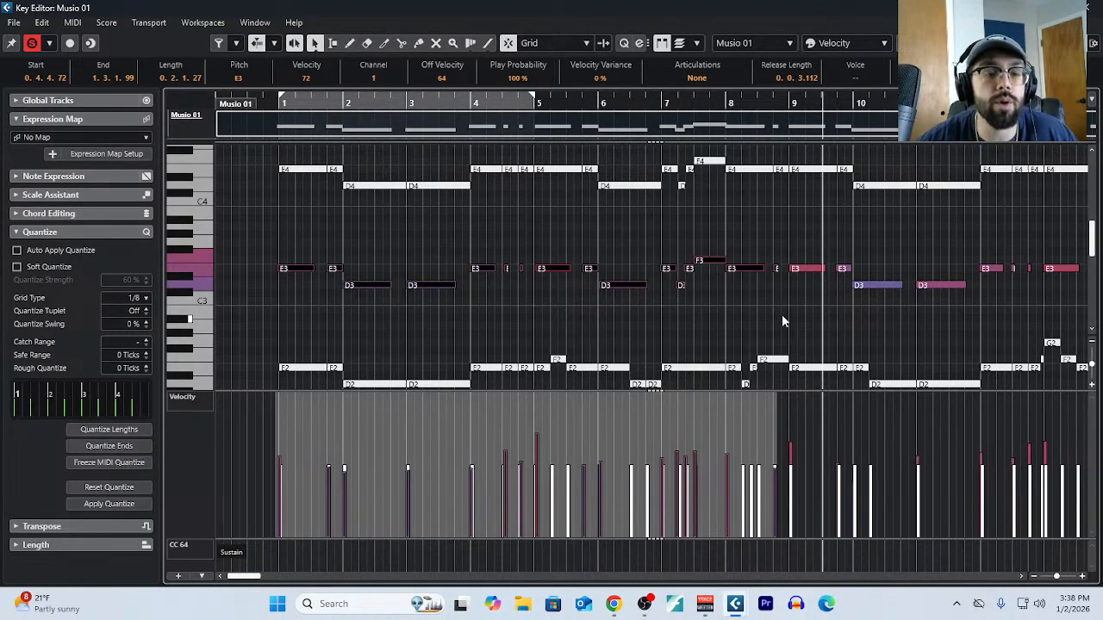
scroll(534, 250, "down", 2)
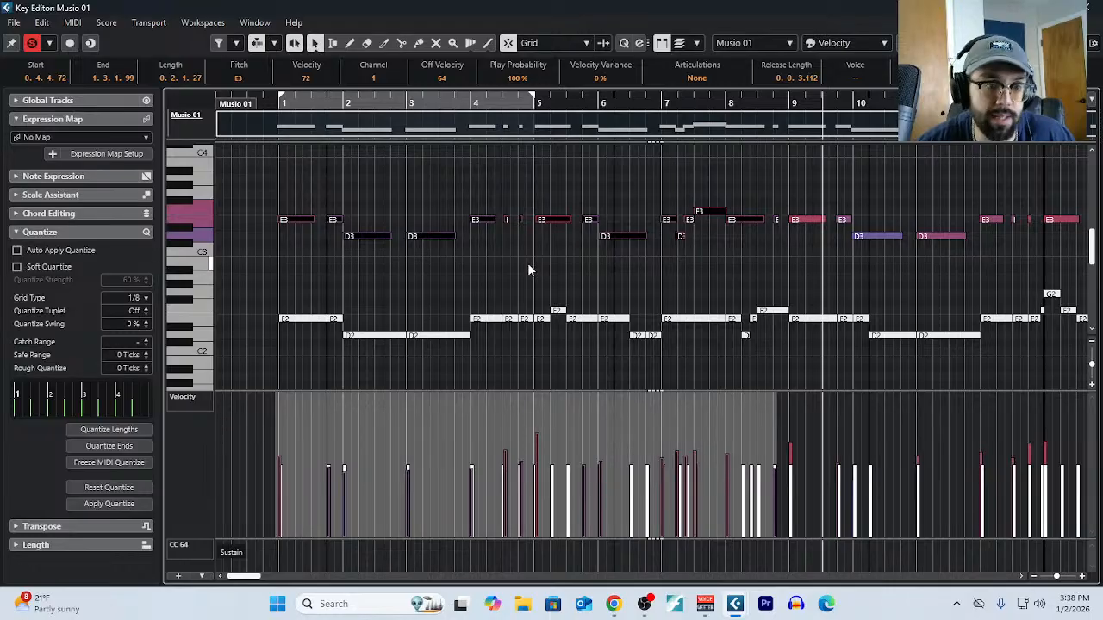
scroll(529, 271, "up", 2)
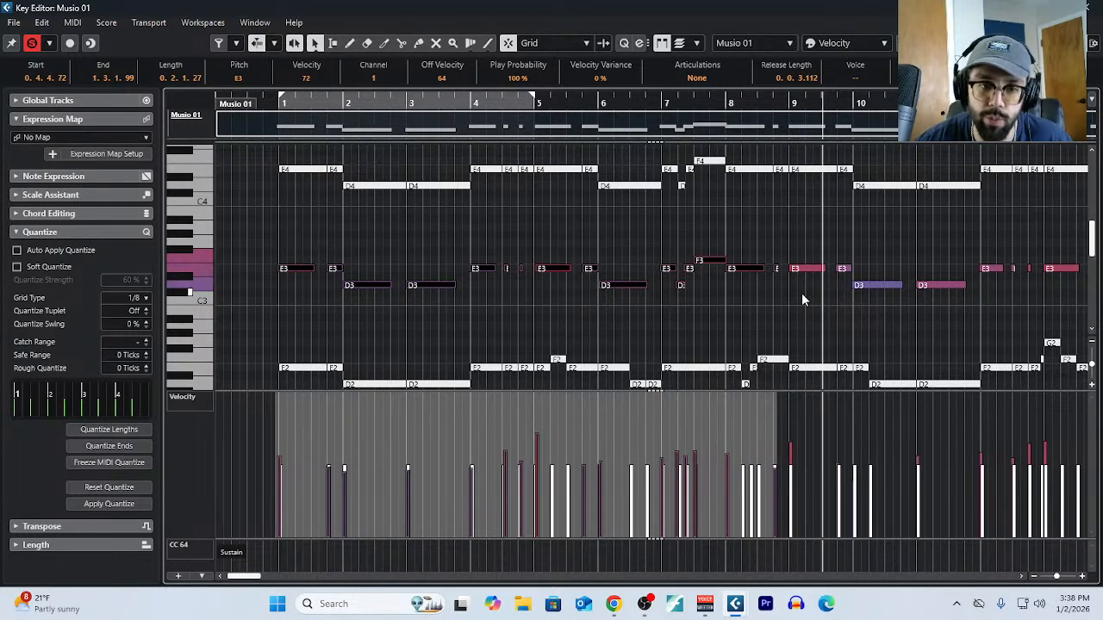
key("g")
key("g")
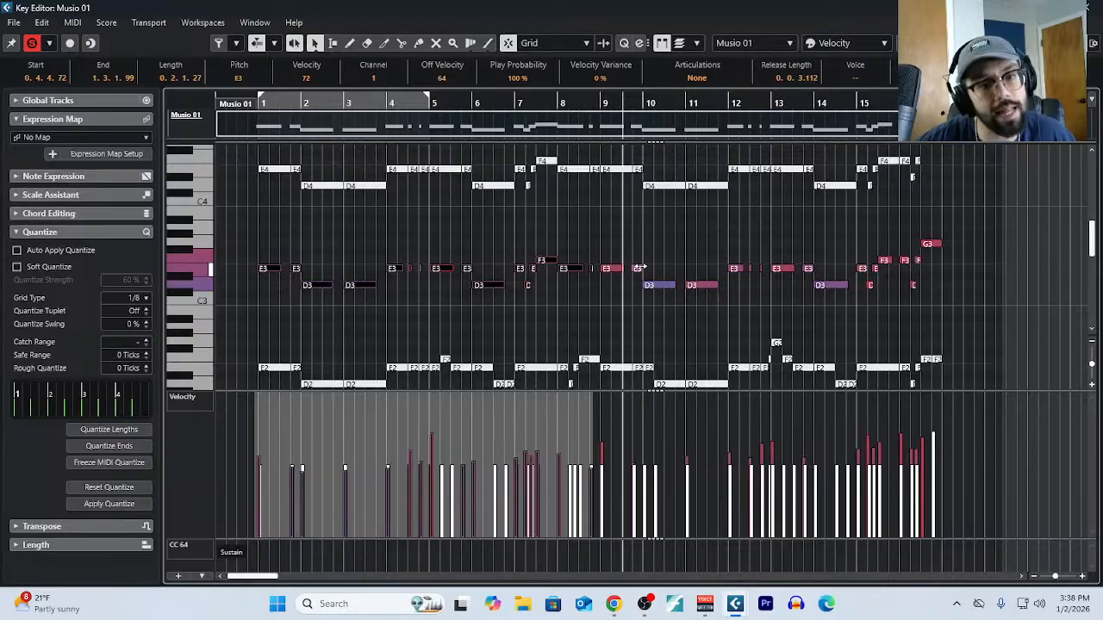
left_click(1093, 7)
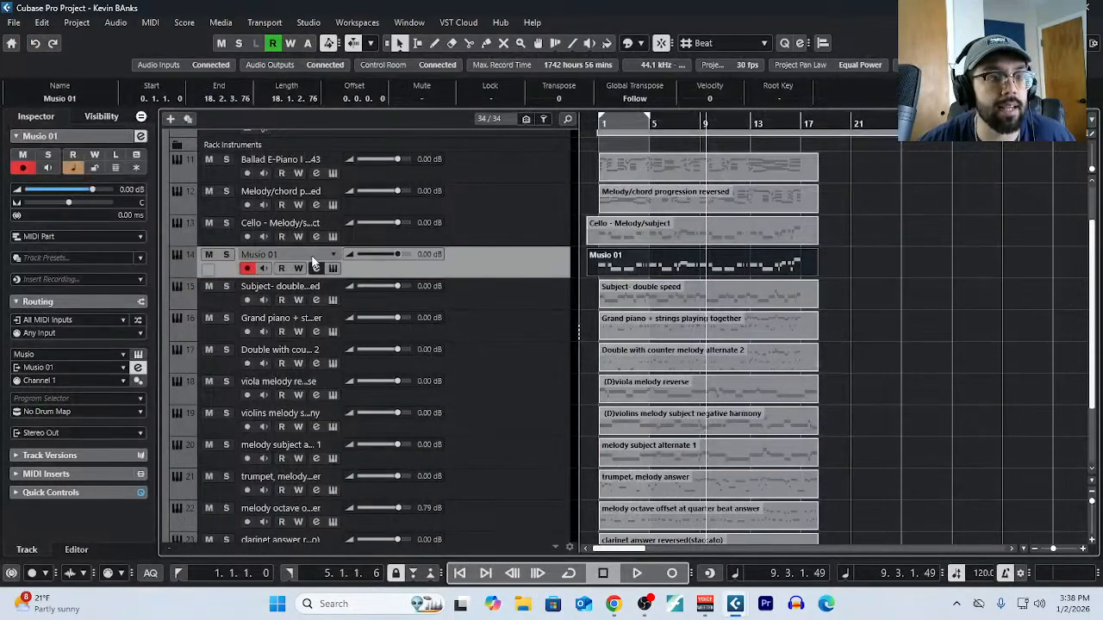
Rename the Musio 01 track as Tina Guo.
double_click(282, 257)
key("BackSpace")
type("T")
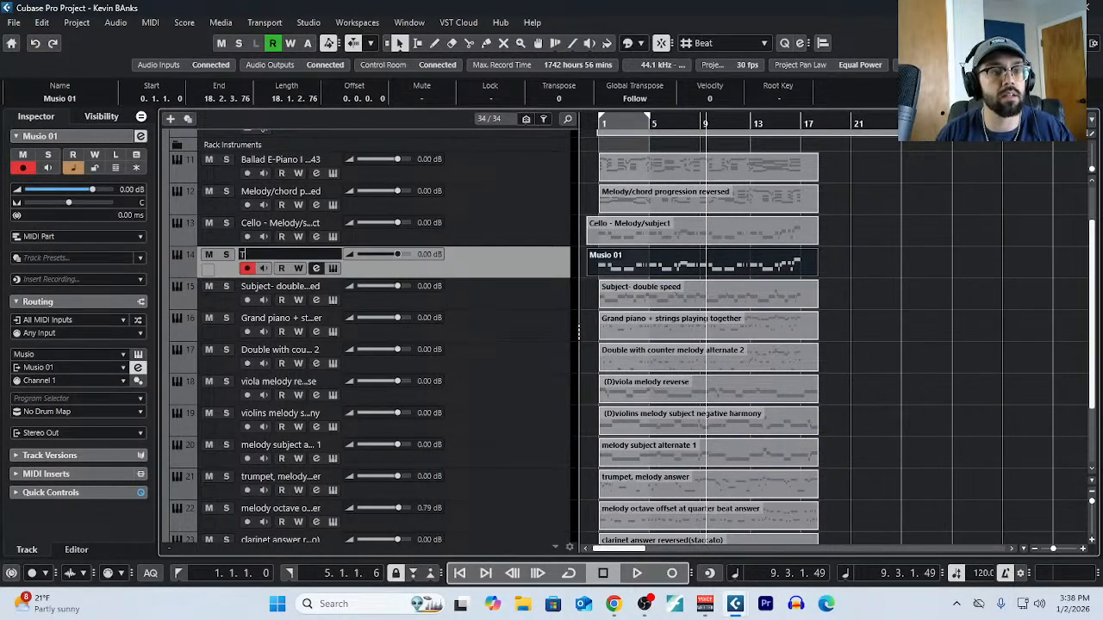
type("ina")
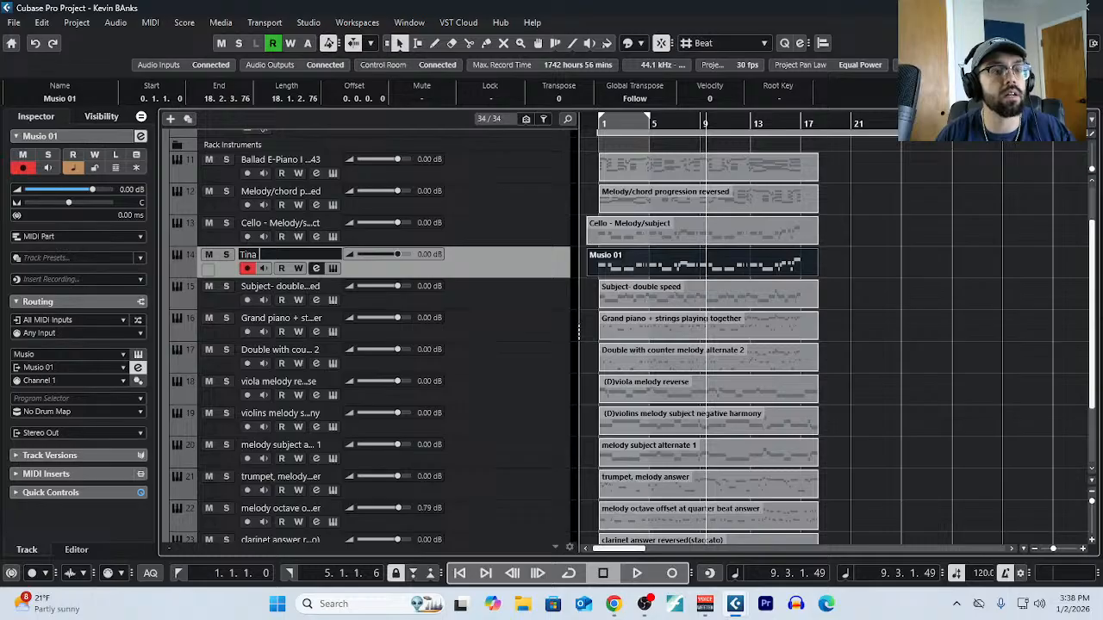
type(" Guo")
key("Return")
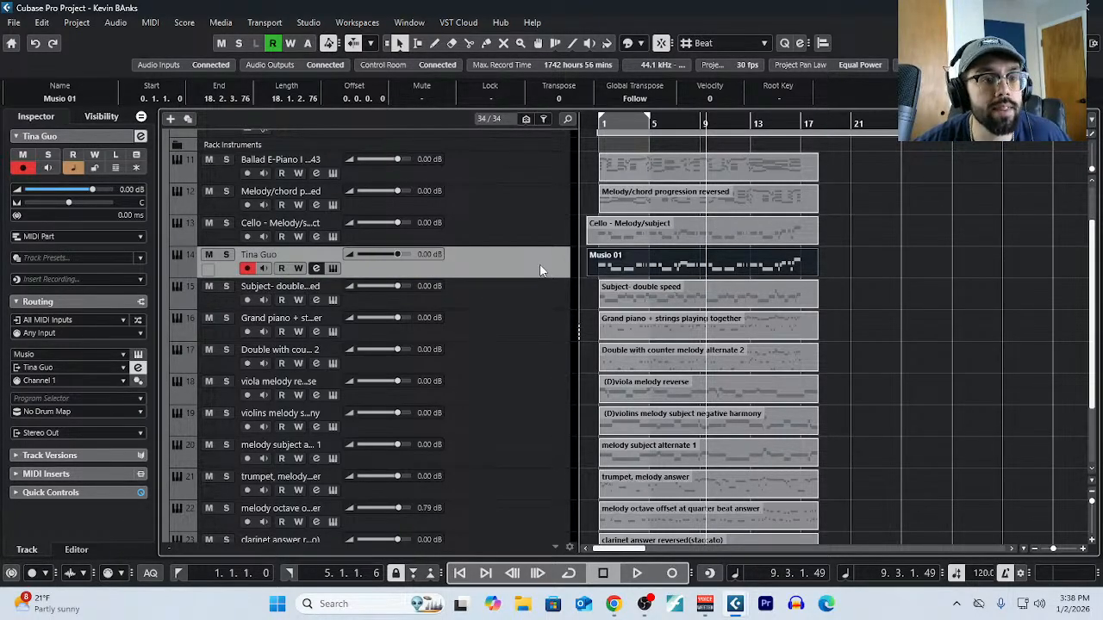
Add a new instrument track that uses Kontakt as its instrument.
left_click(172, 117)
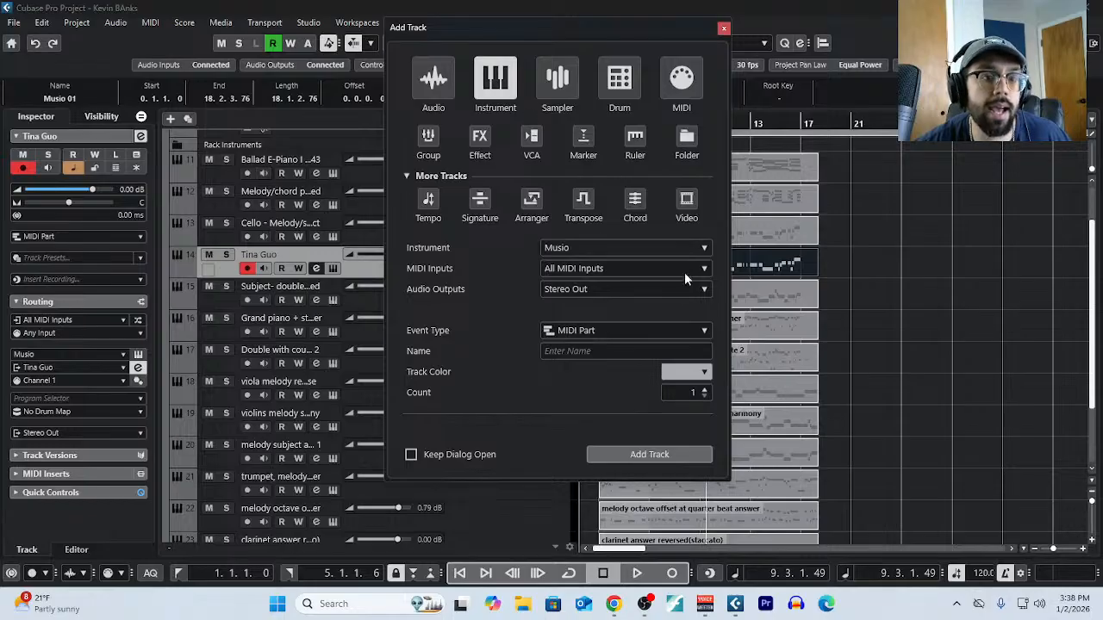
left_click(655, 248)
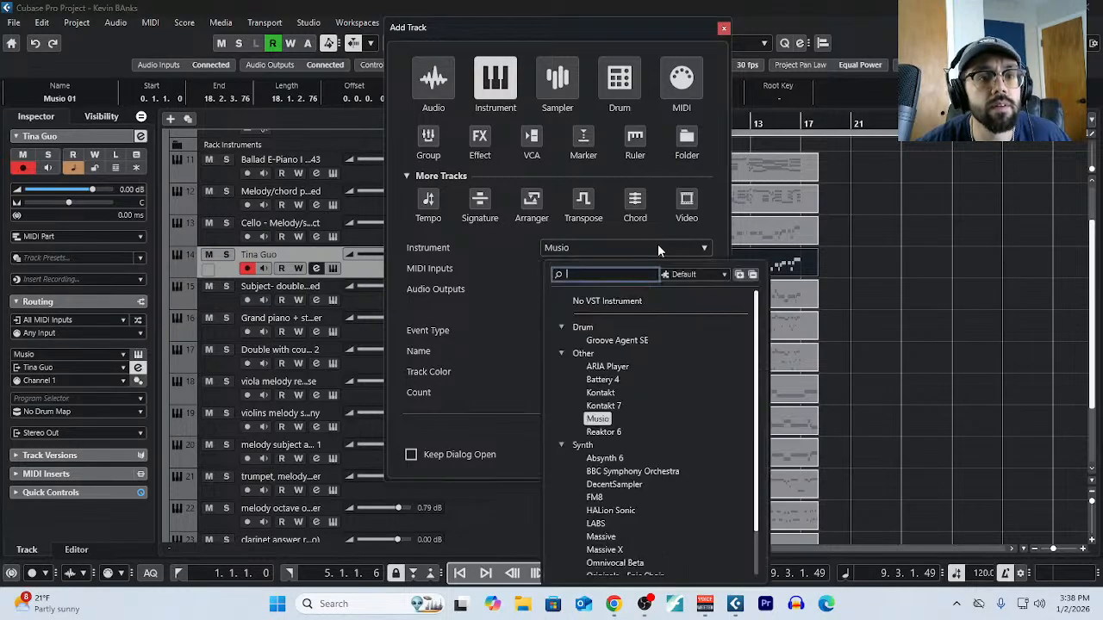
left_click(594, 394)
left_click(664, 454)
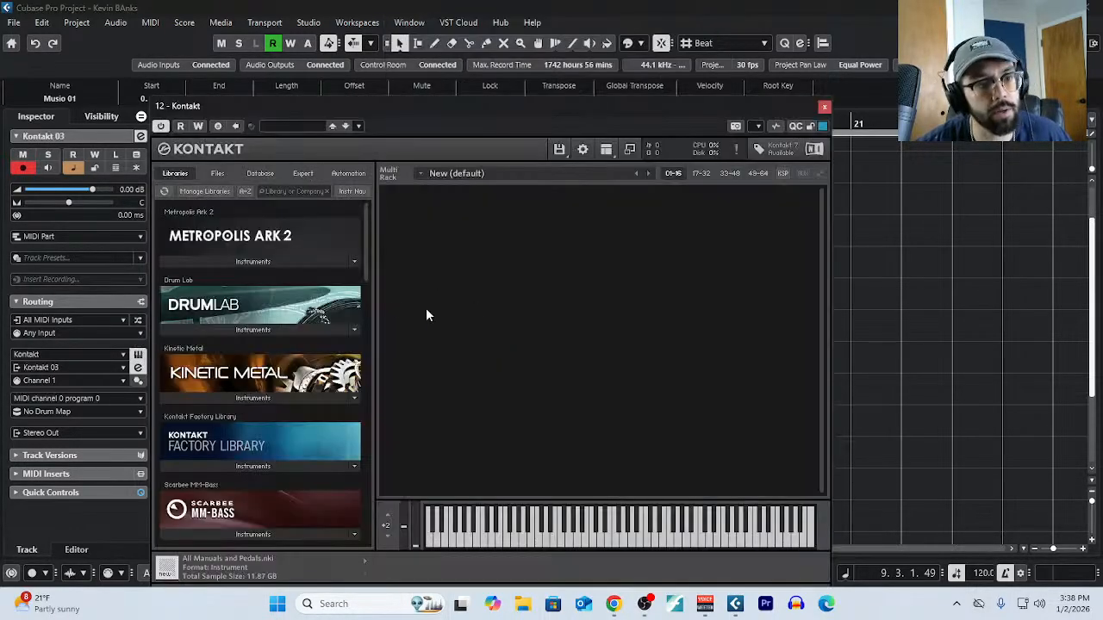
Load the Albion ONE patch Strings - Long.nki into the new Kontakt instrument and close its window.
scroll(303, 336, "down", 1)
scroll(303, 329, "down", 15)
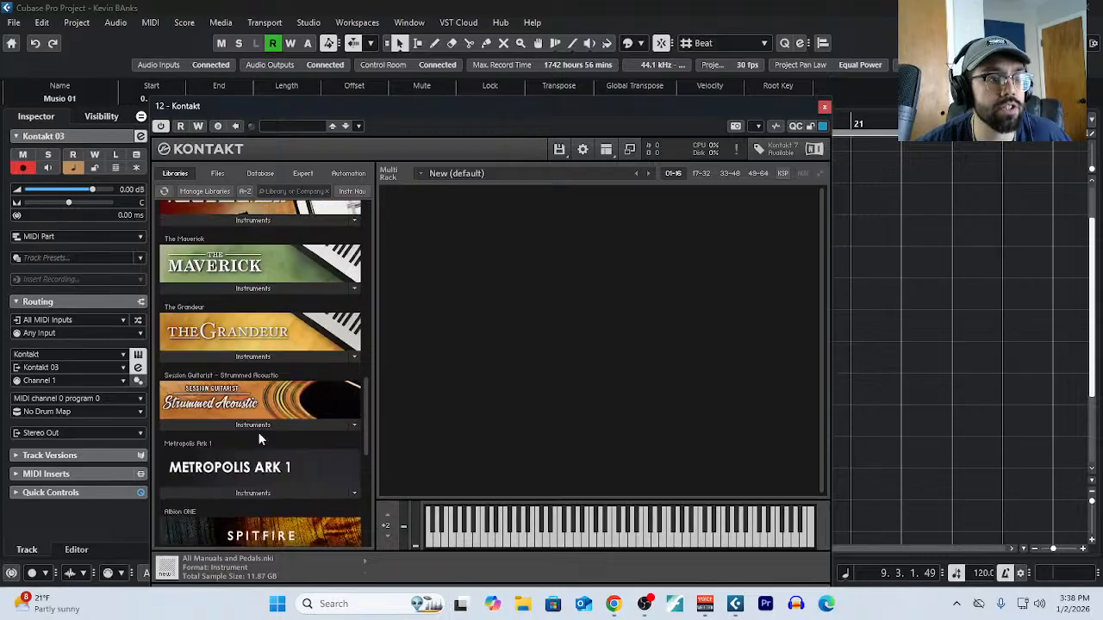
left_click(256, 454)
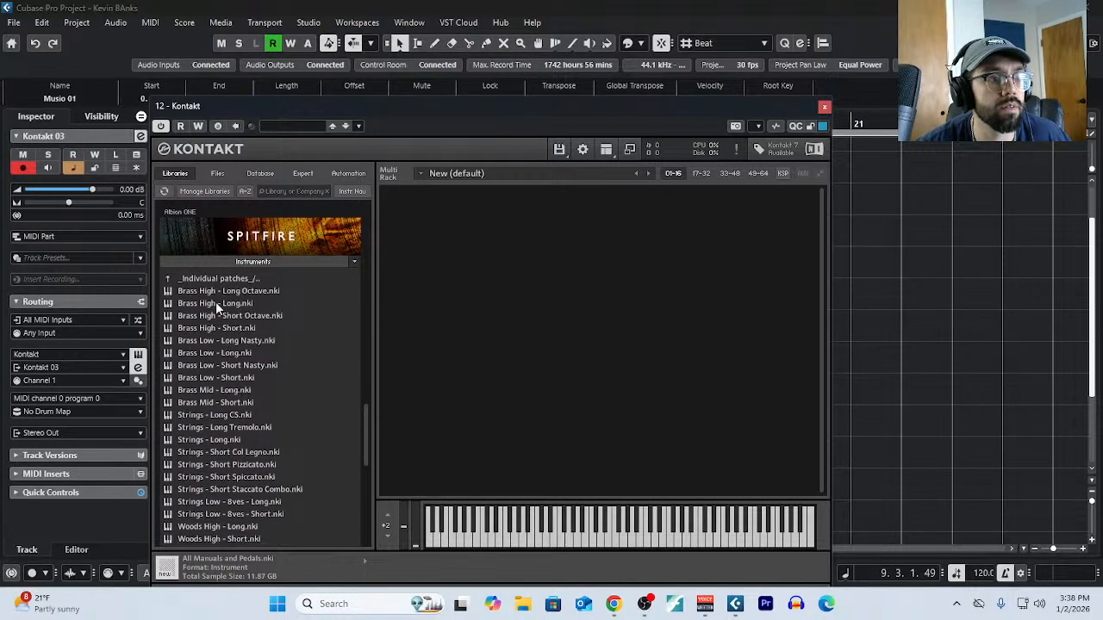
double_click(220, 440)
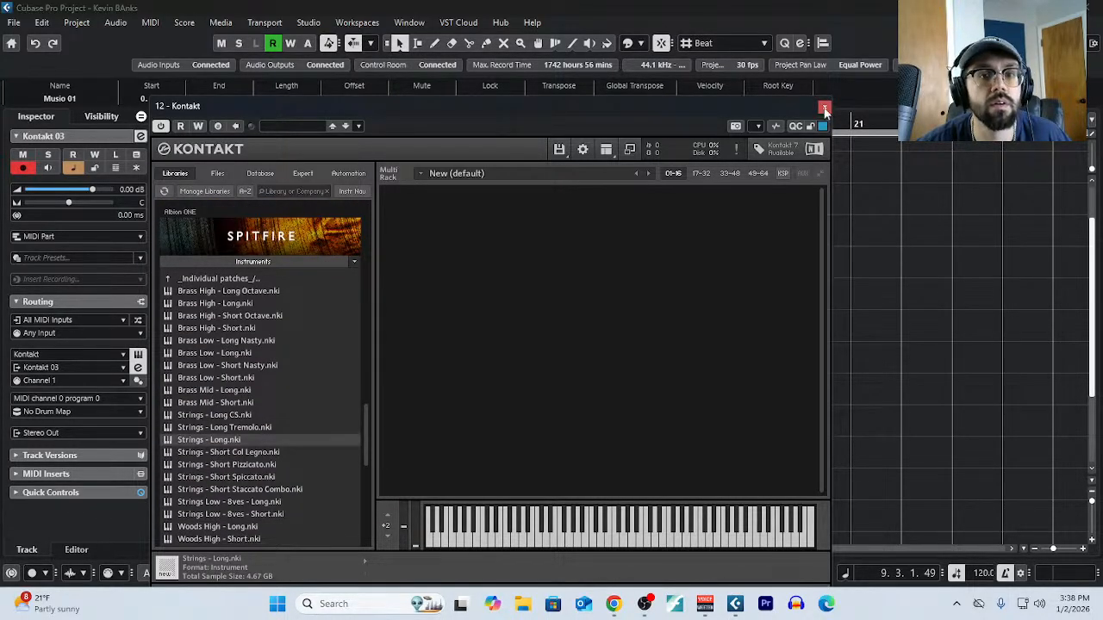
left_click(824, 107)
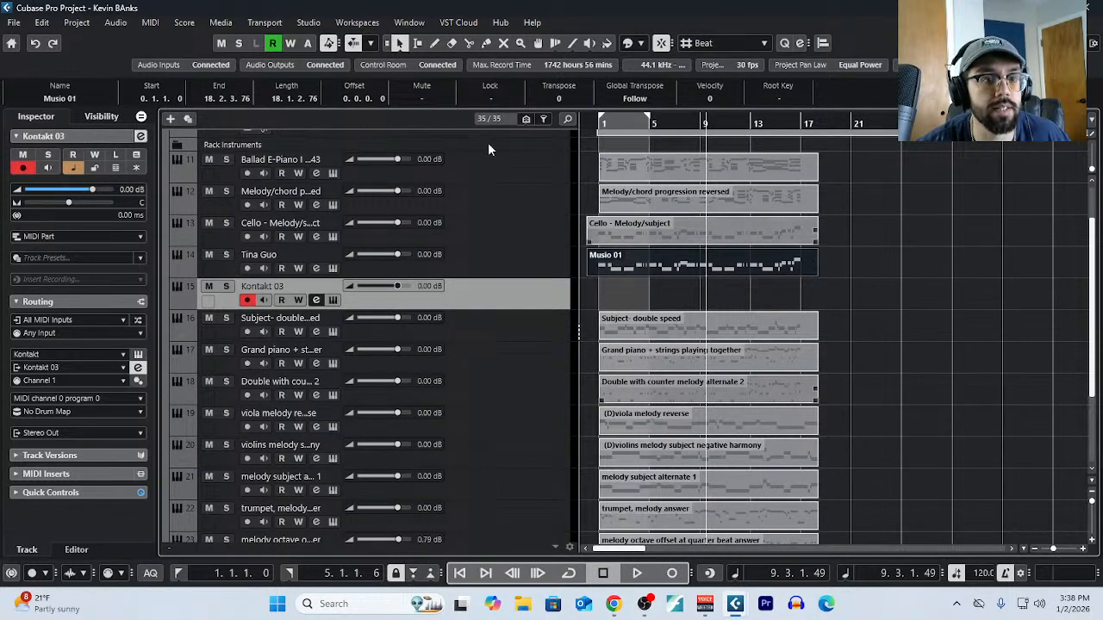
Open the Musio 01 part in the Key Editor and select all its middle-register notes around D3 to G3.
left_click(150, 23)
left_click(177, 39)
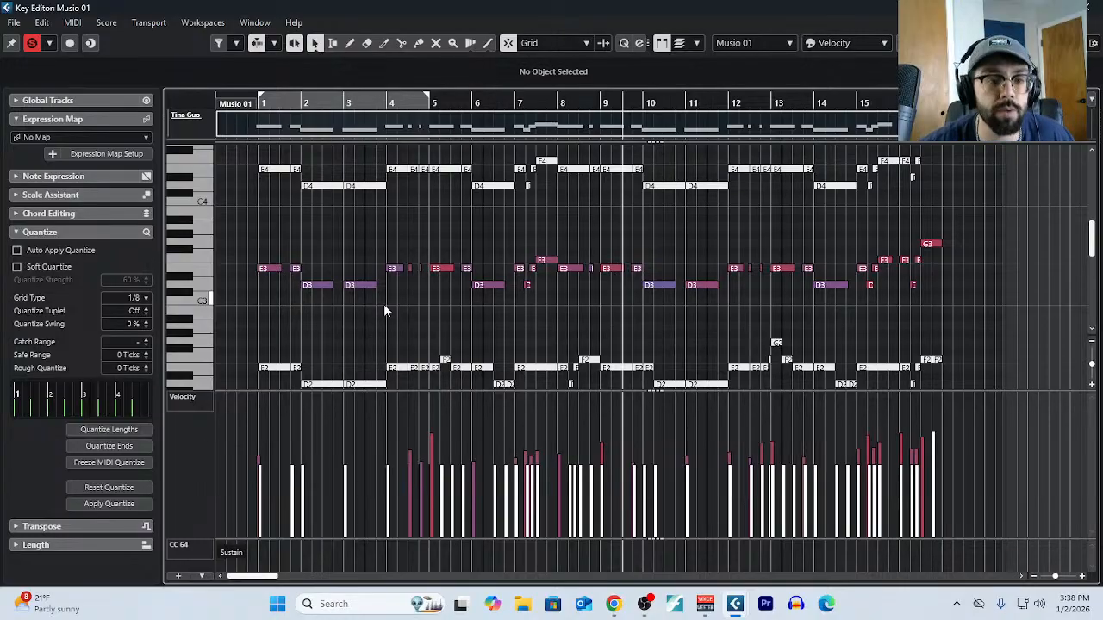
scroll(505, 267, "down", 2)
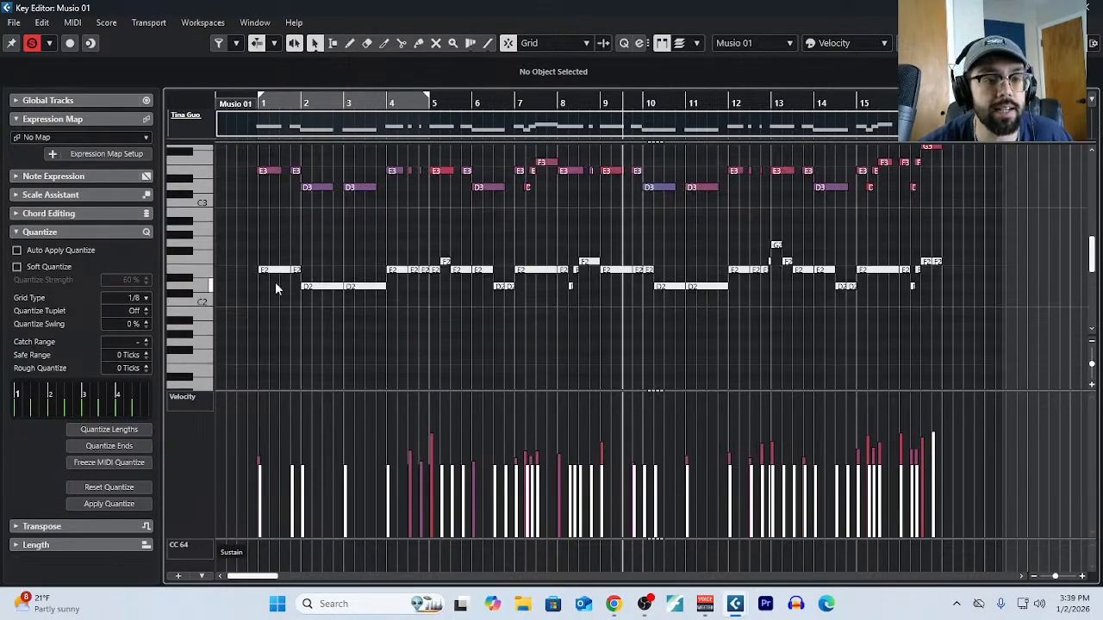
scroll(581, 288, "up", 2)
left_click_drag(237, 236, 1030, 331)
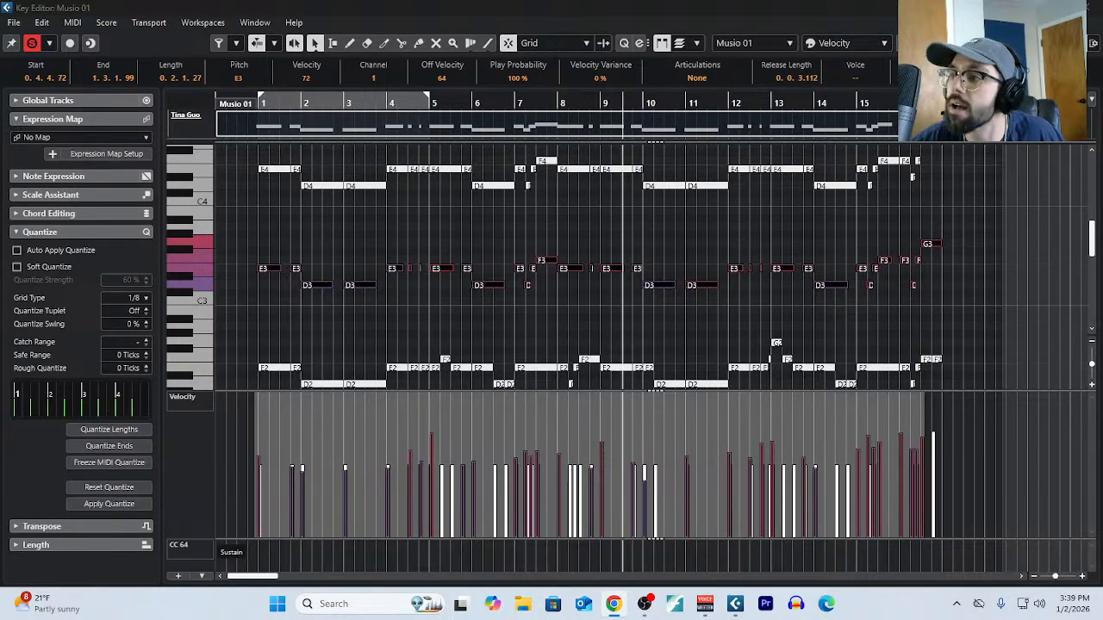
Switch to Chrome, maximize the browser window and load the tabletopcomposer.com home page.
left_click_drag(1101, 195, 408, 36)
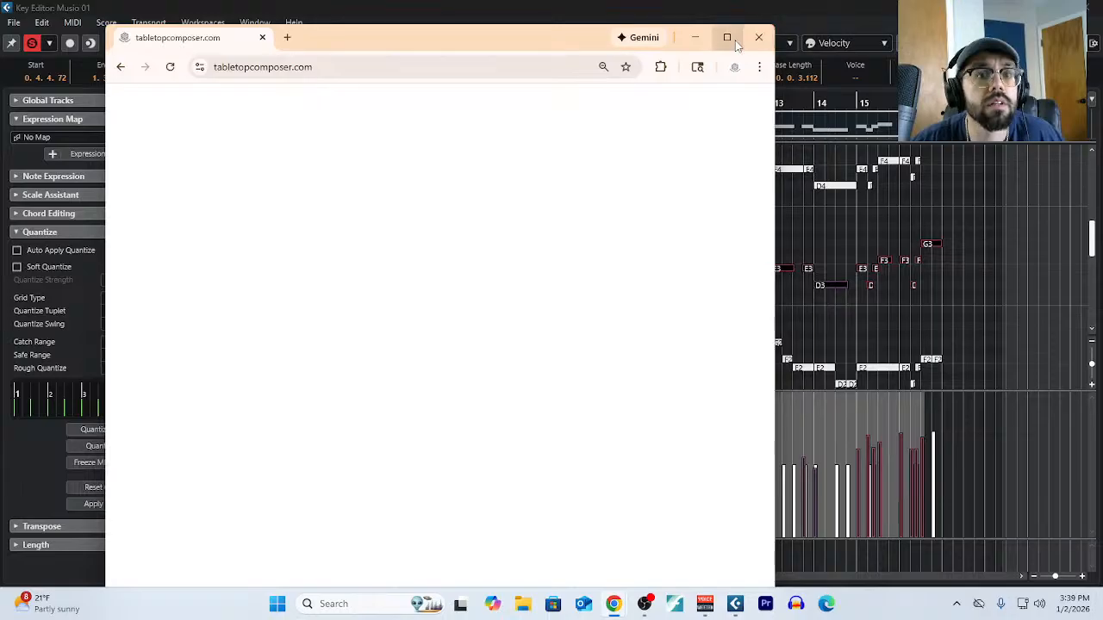
left_click(735, 42)
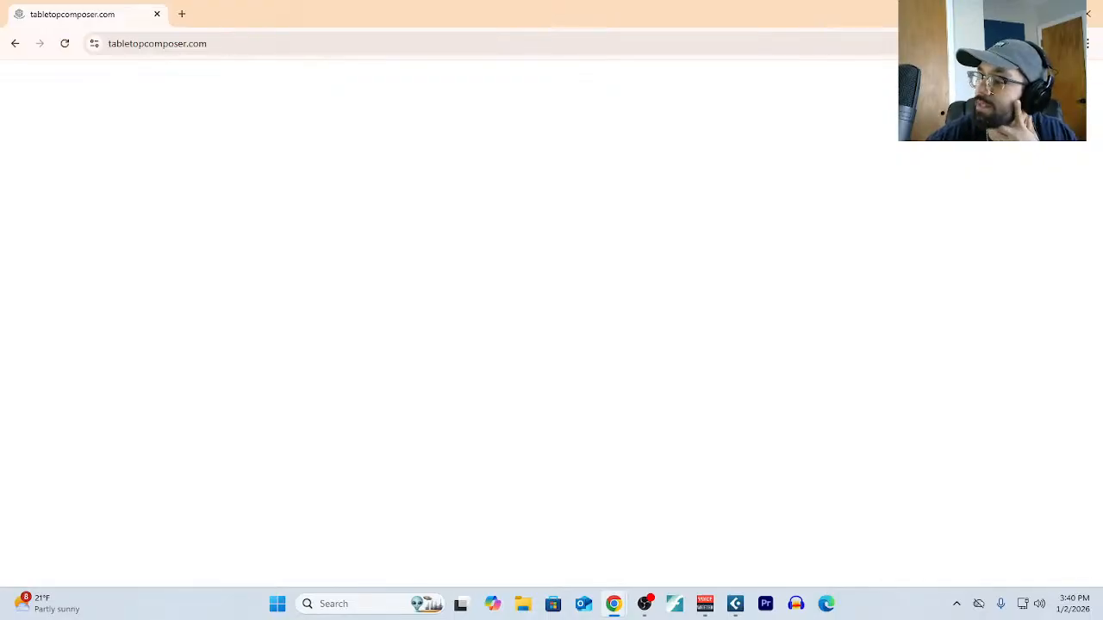
left_click(148, 44)
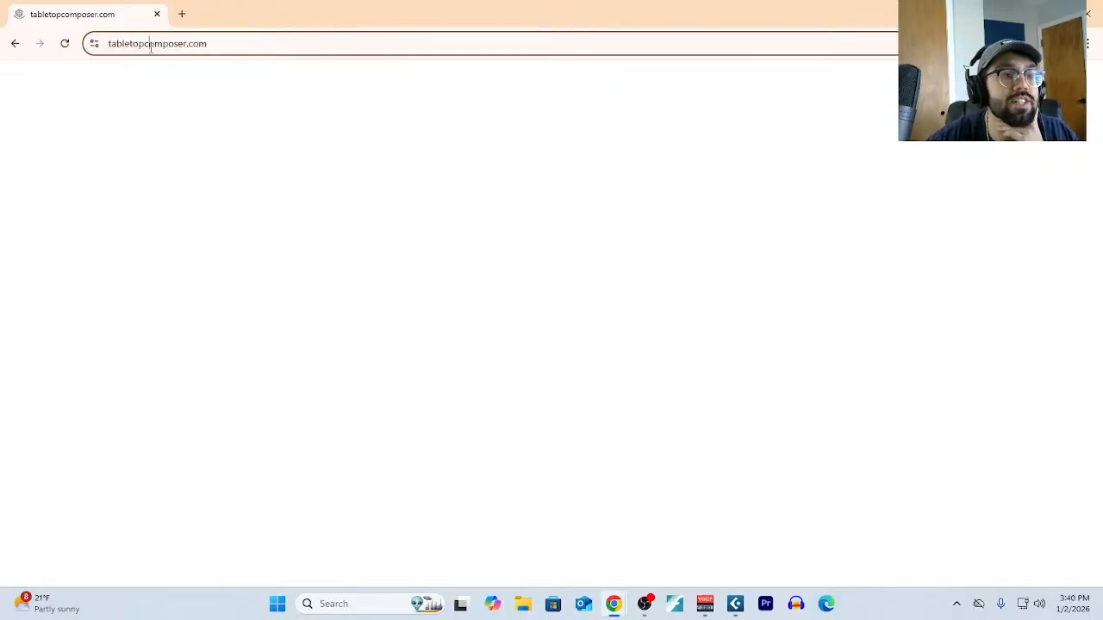
type("tab")
key("Return")
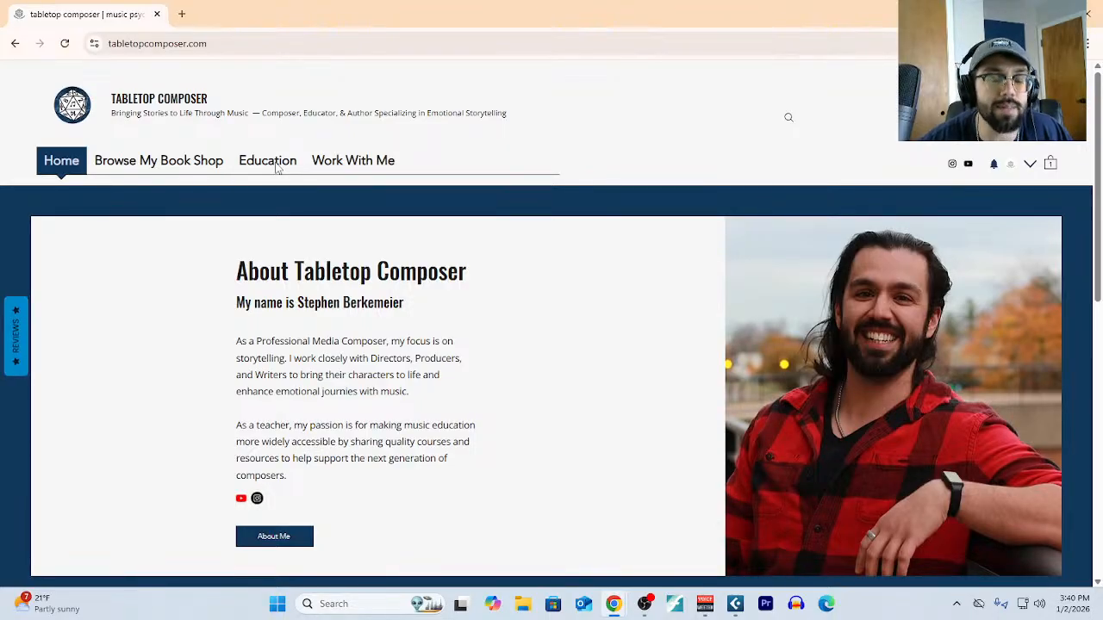
Visit the site's Blog, open the Academy page under Education and look through its available classes.
mouse_move(288, 169)
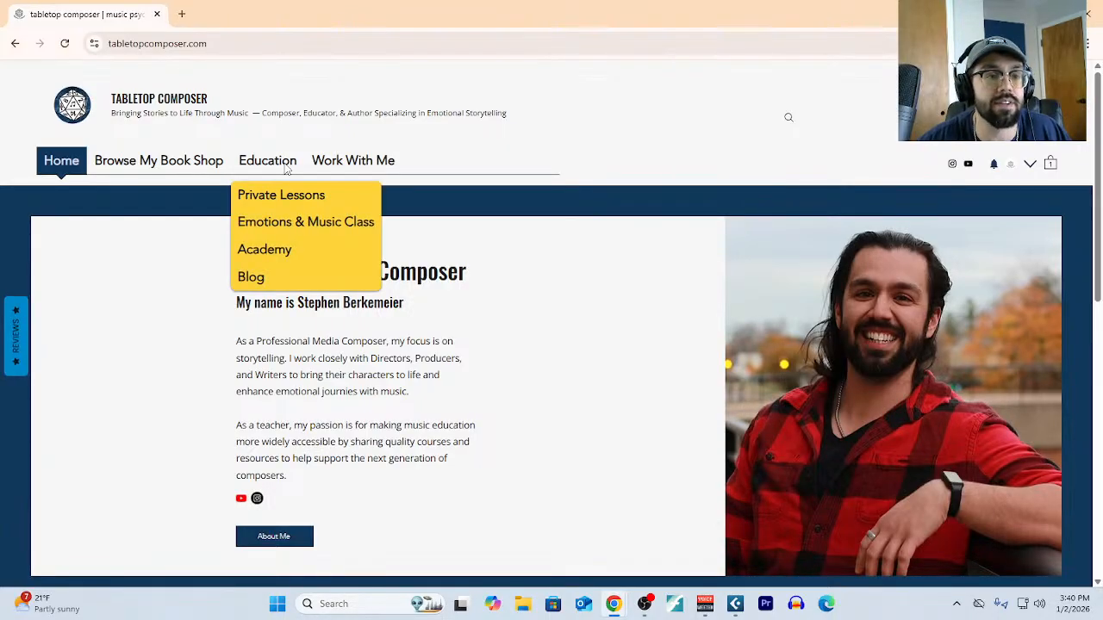
left_click(280, 277)
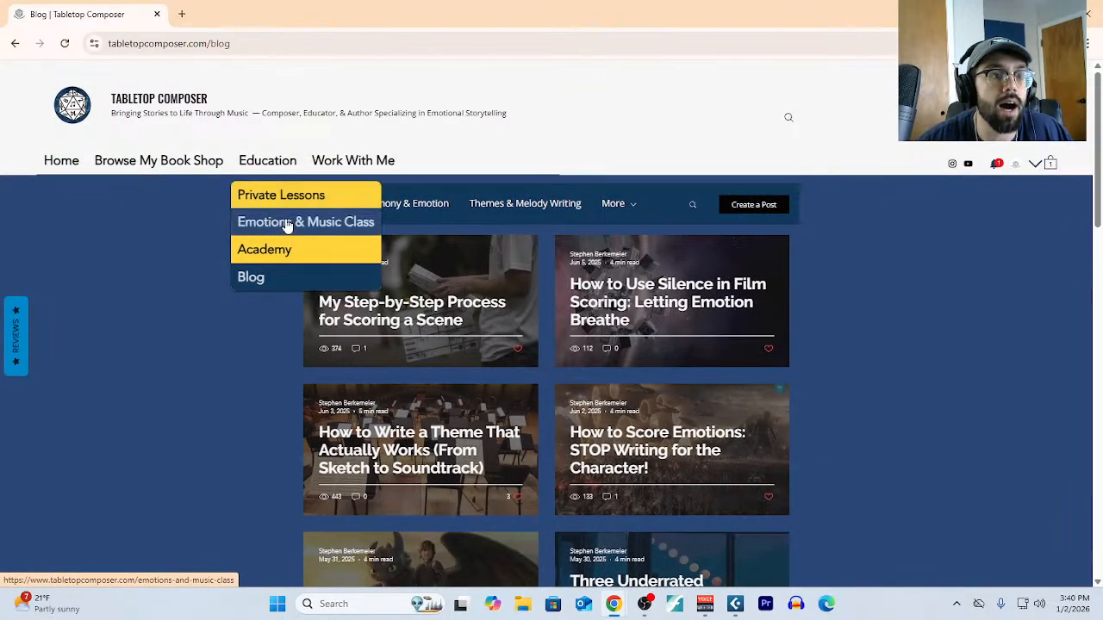
left_click(292, 250)
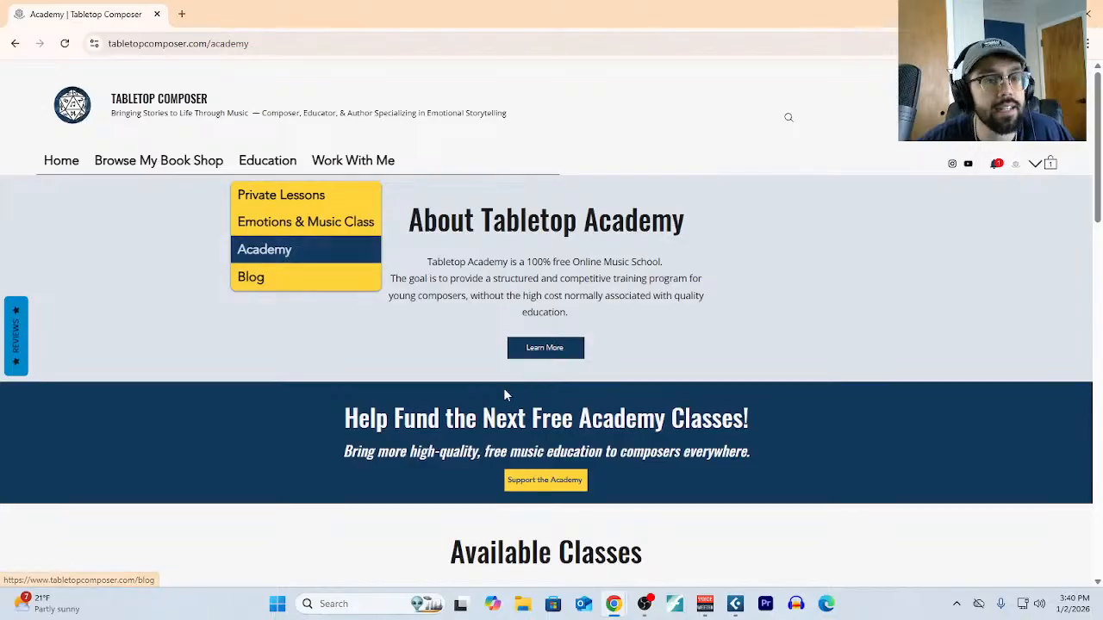
scroll(472, 404, "down", 1)
scroll(472, 403, "down", 4)
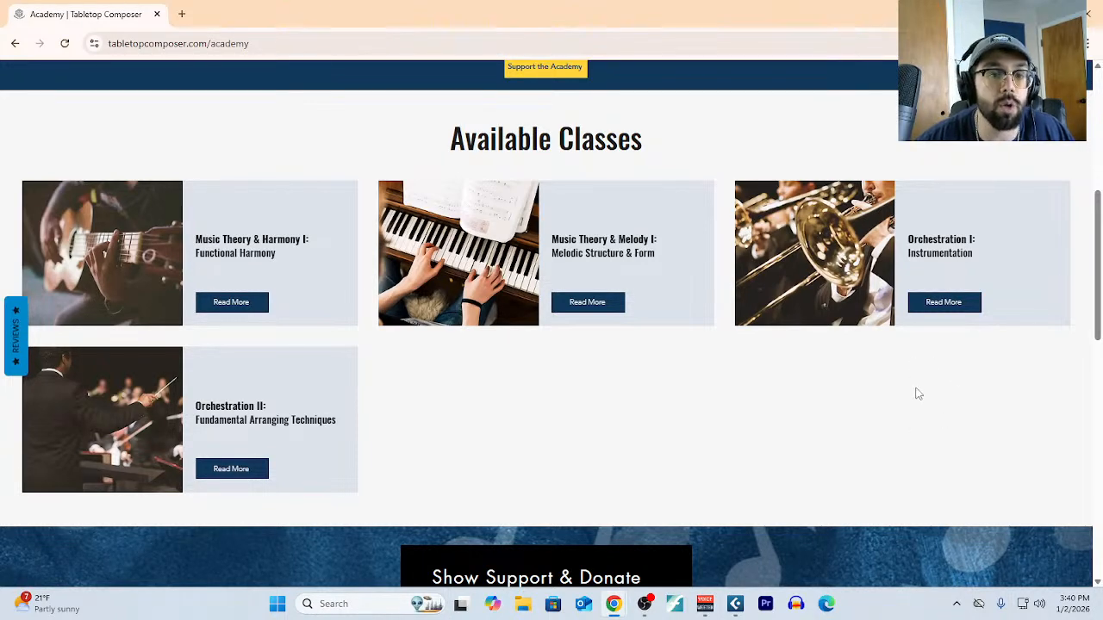
scroll(862, 387, "up", 2)
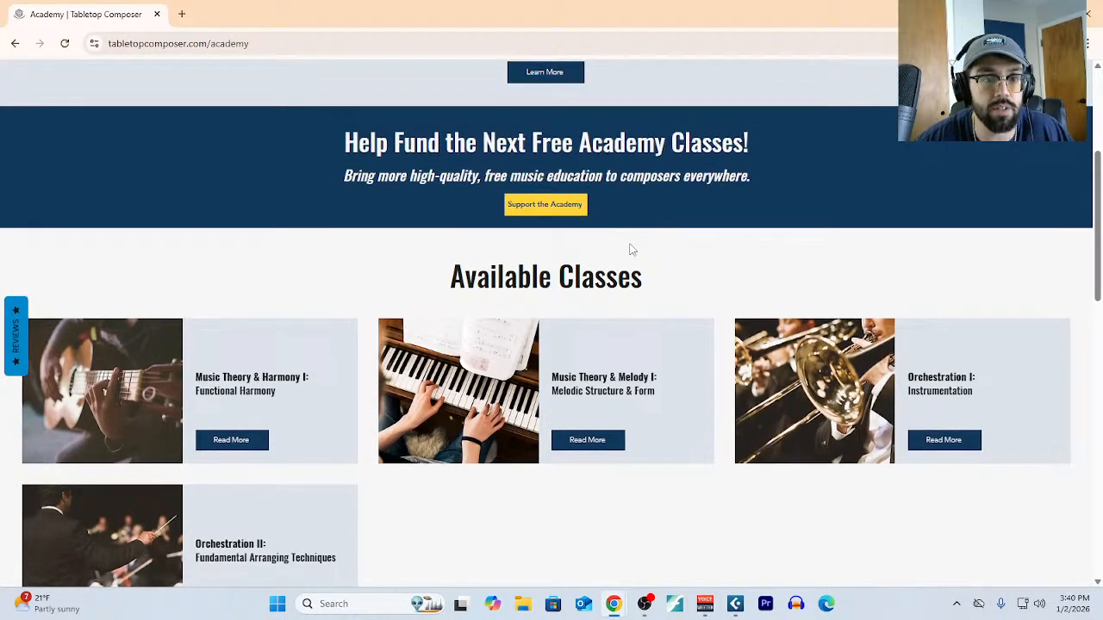
Open the Support the Academy page and review the fundraiser's progress bars, reasons and goal milestones.
left_click(563, 214)
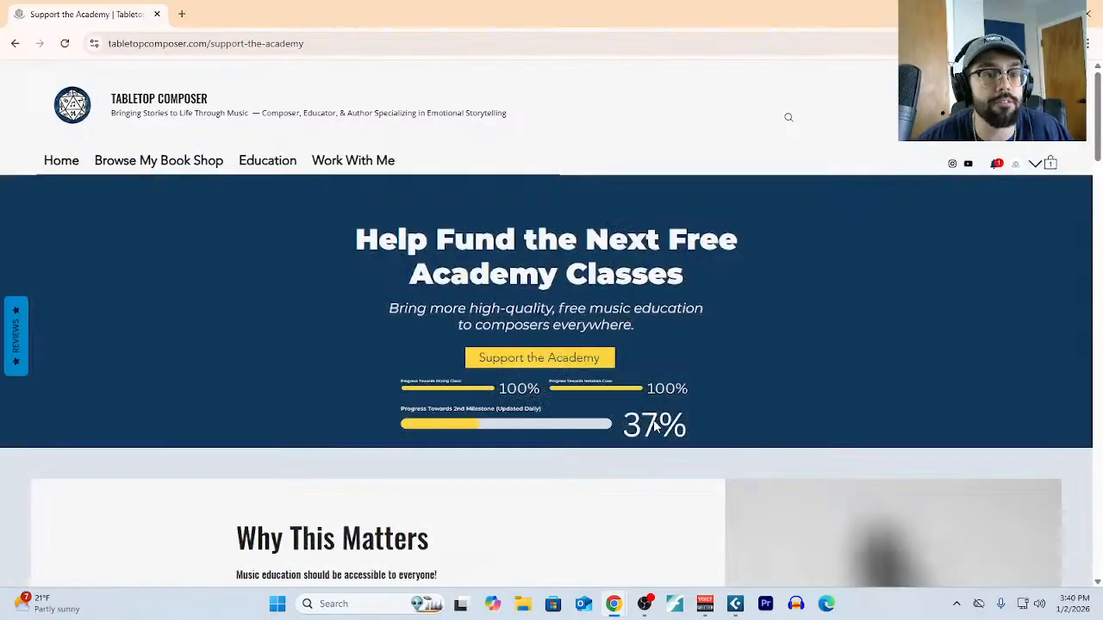
scroll(660, 401, "down", 2)
scroll(671, 416, "down", 14)
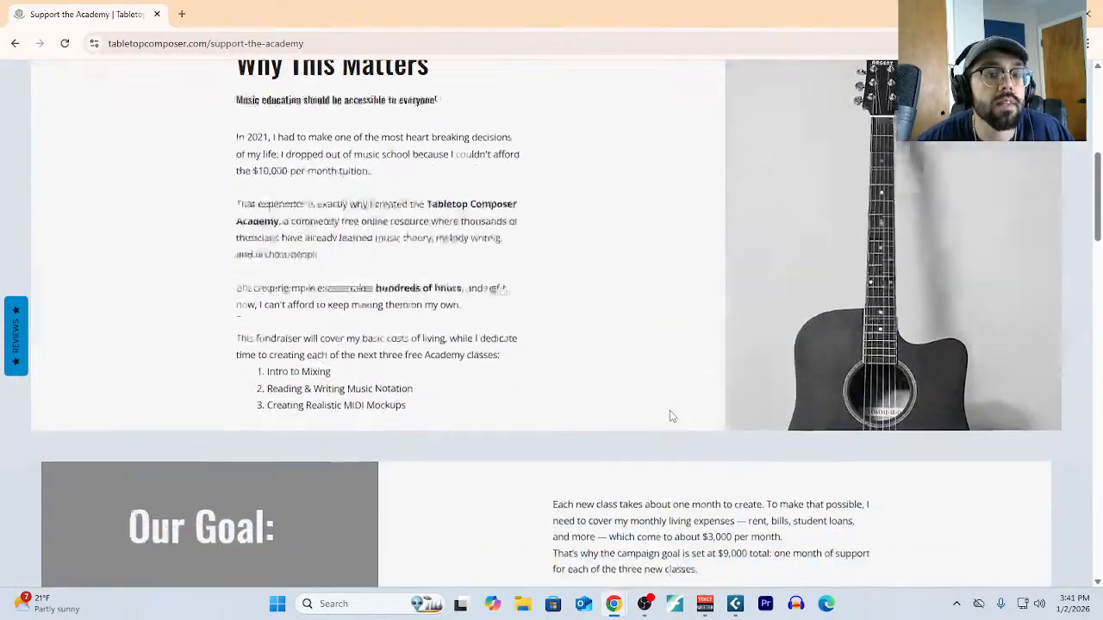
scroll(671, 411, "up", 15)
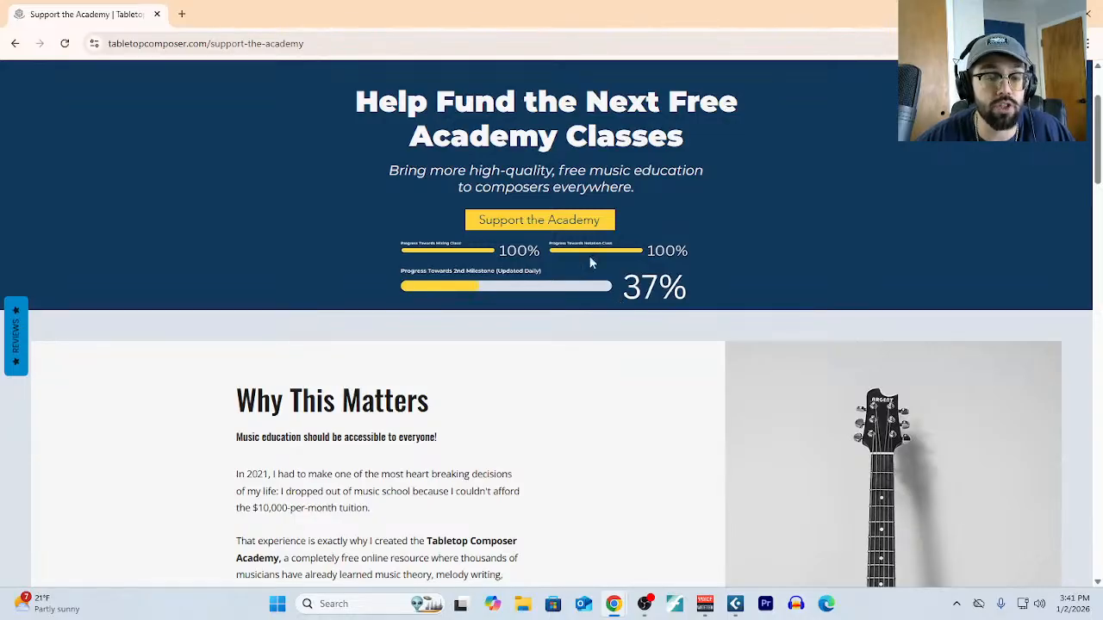
scroll(586, 335, "down", 8)
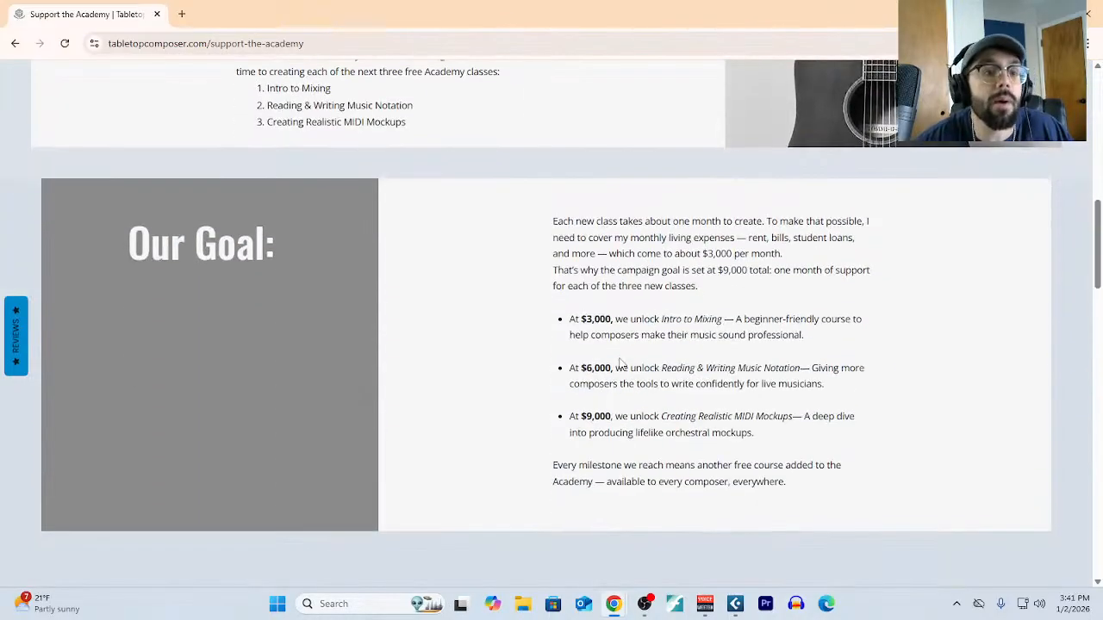
scroll(620, 362, "down", 3)
scroll(782, 377, "up", 2)
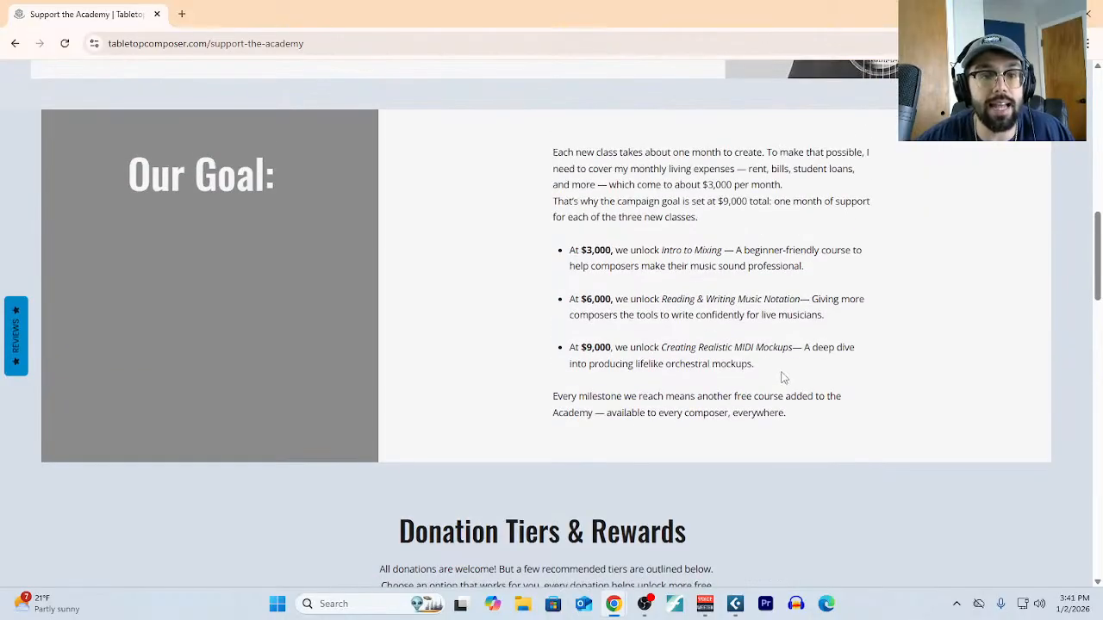
Highlight the $3,000, $6,000 and $9,000 class milestones under Our Goal and compare them with the funding progress.
left_click_drag(793, 379, 570, 248)
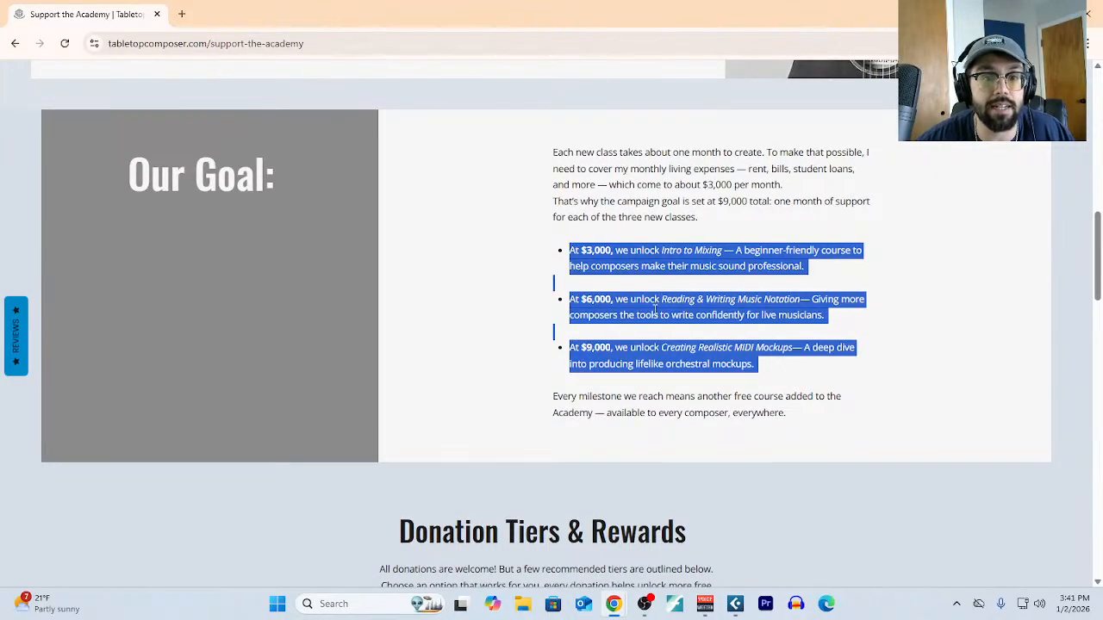
left_click(727, 254)
scroll(309, 317, "up", 9)
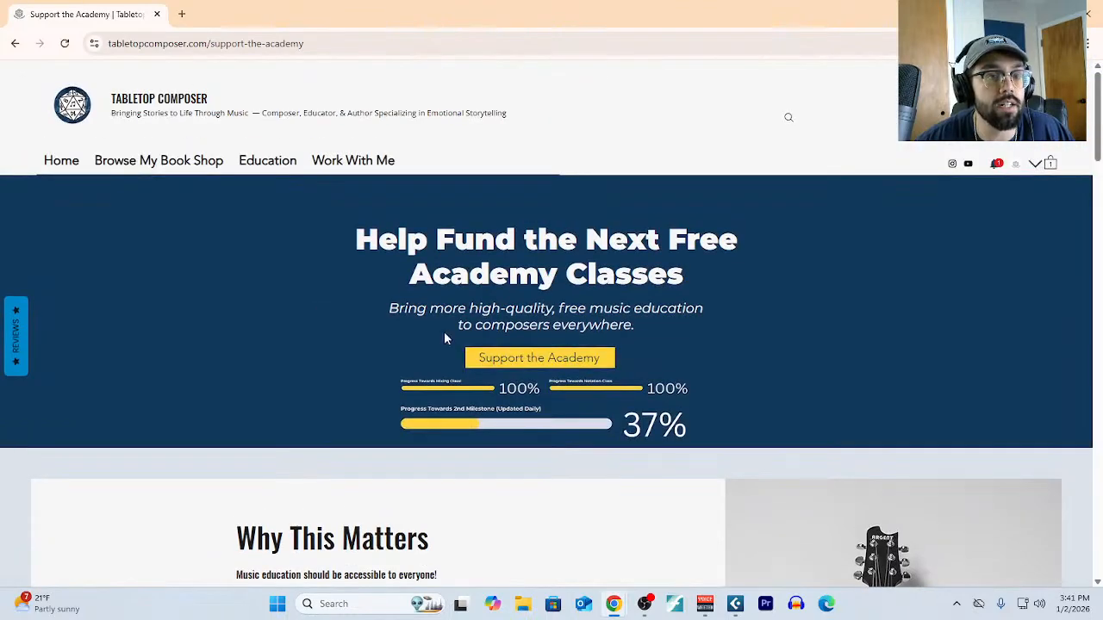
scroll(698, 425, "down", 9)
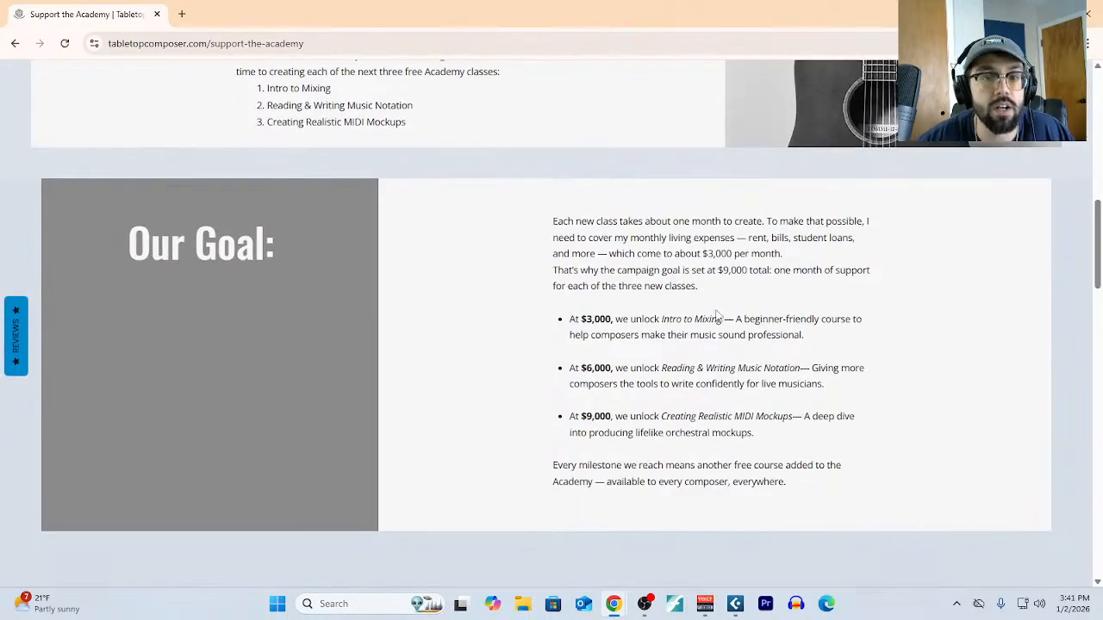
left_click_drag(733, 323, 570, 320)
left_click_drag(810, 368, 664, 367)
left_click_drag(794, 416, 652, 416)
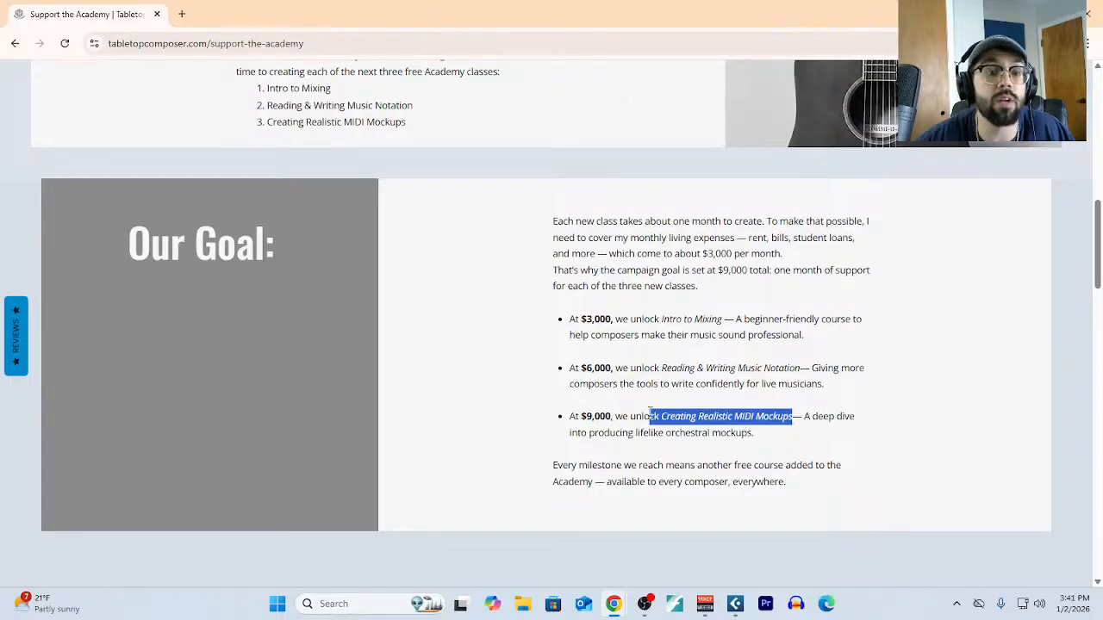
scroll(665, 428, "up", 9)
scroll(571, 364, "down", 5)
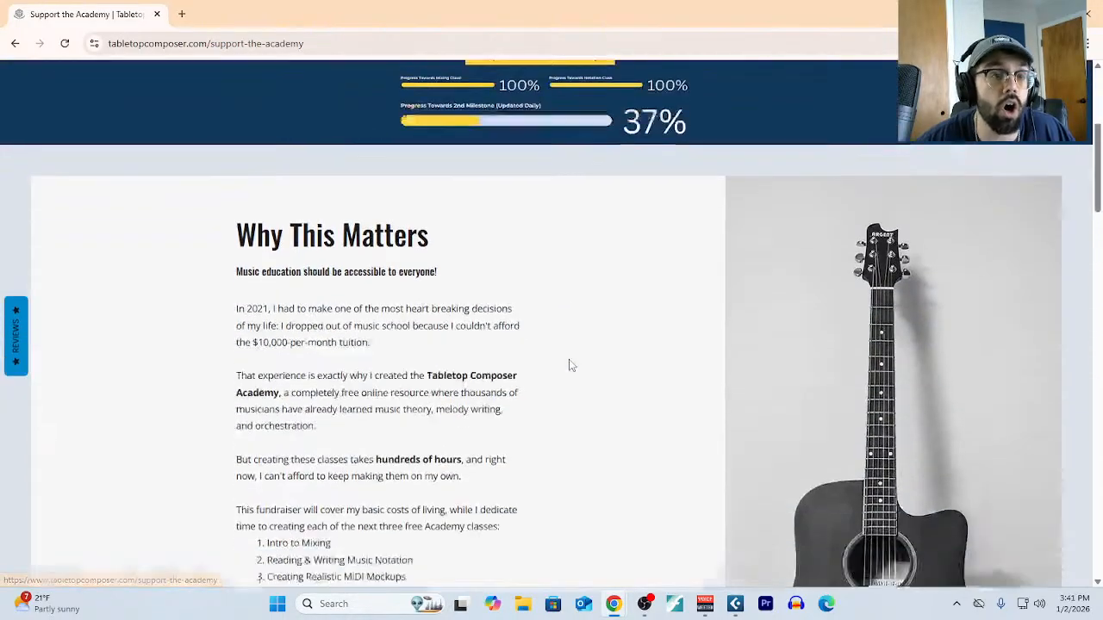
scroll(569, 362, "up", 5)
Return to the Academy page under Education and review its available classes, donation form and introduction.
mouse_move(267, 162)
left_click(285, 252)
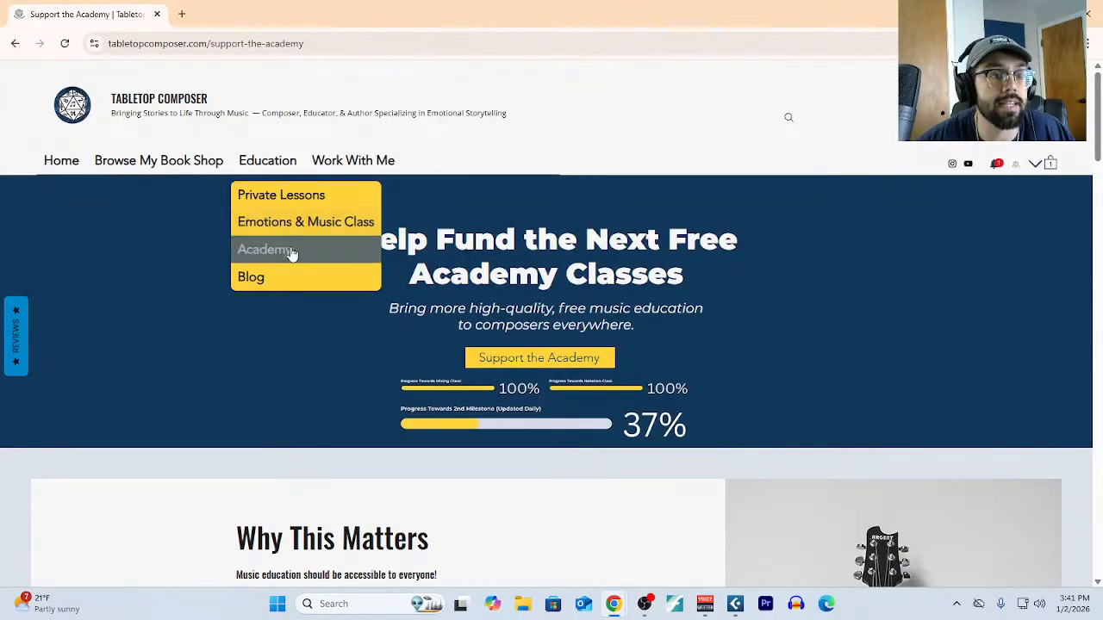
scroll(514, 381, "down", 5)
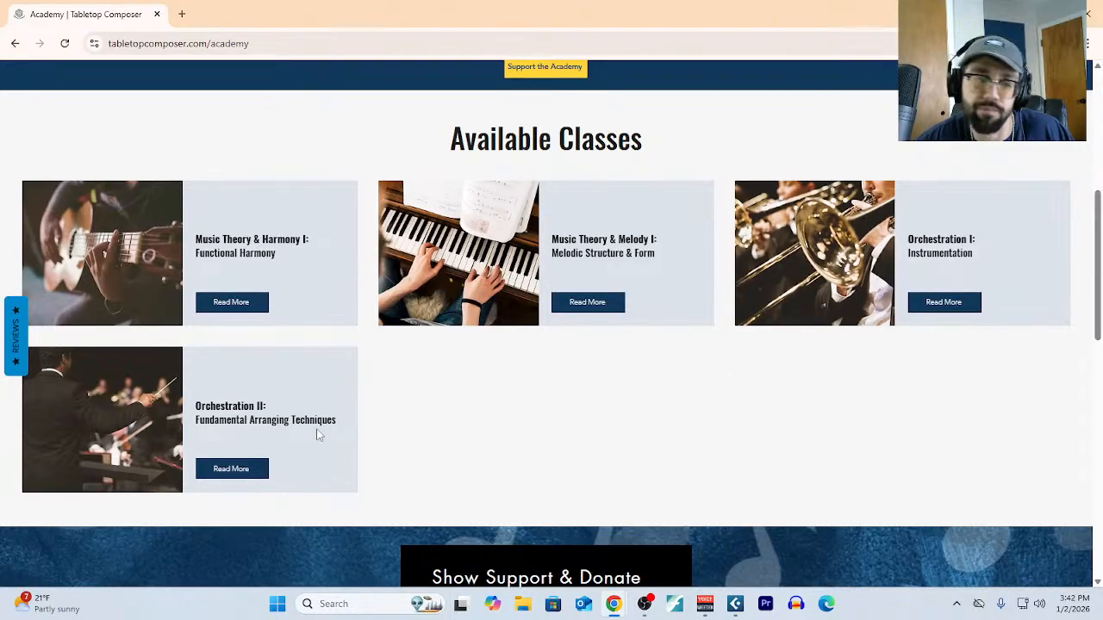
scroll(660, 320, "down", 1)
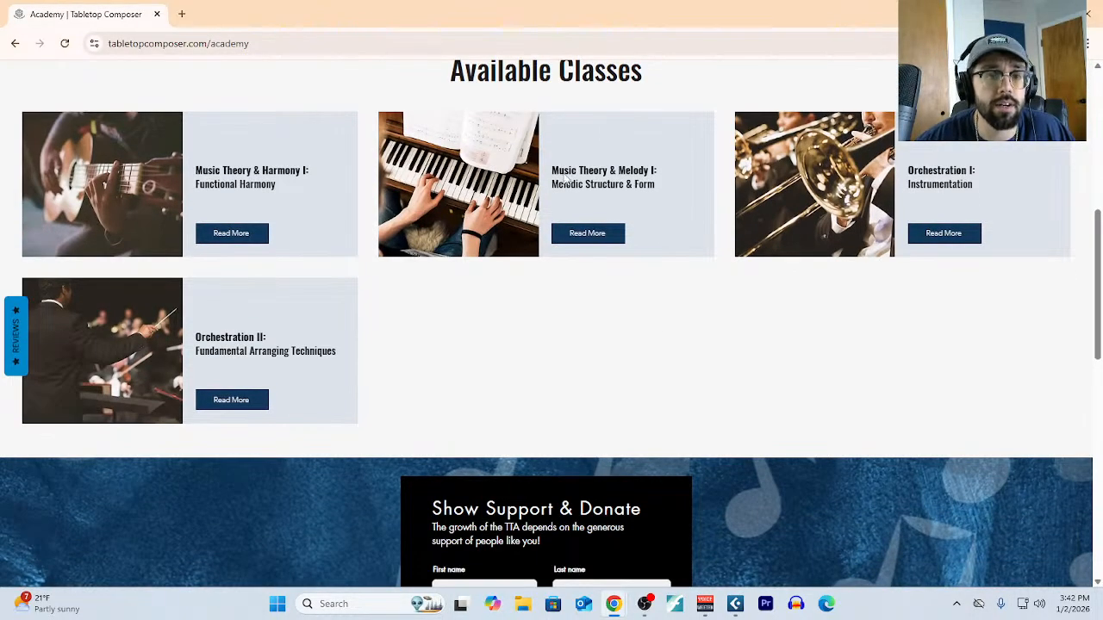
scroll(660, 328, "down", 2)
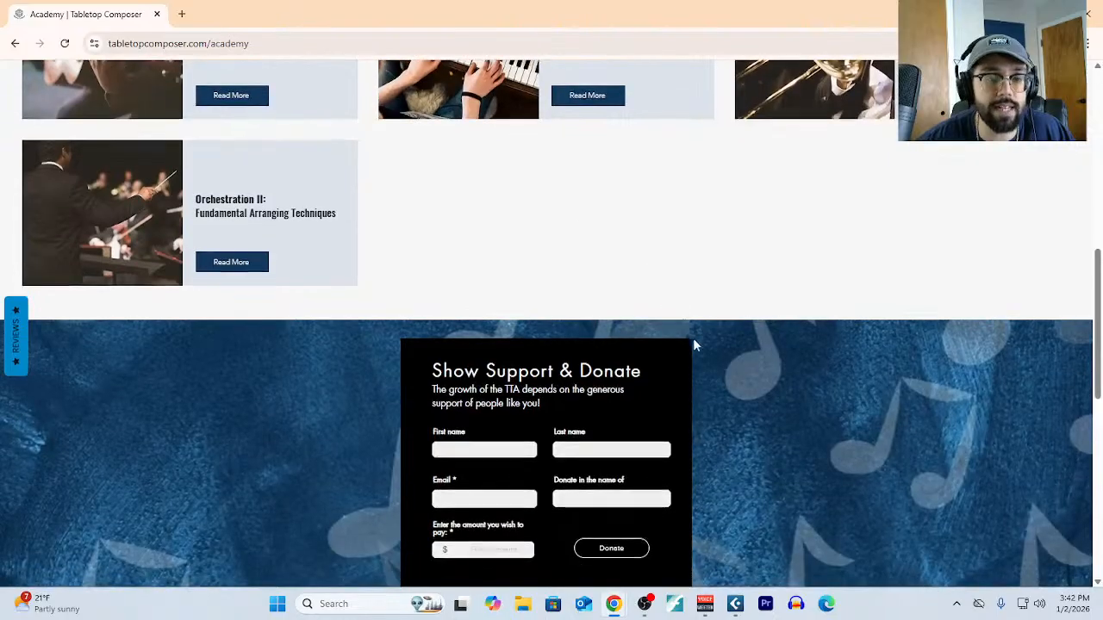
scroll(694, 382, "up", 8)
scroll(688, 400, "down", 4)
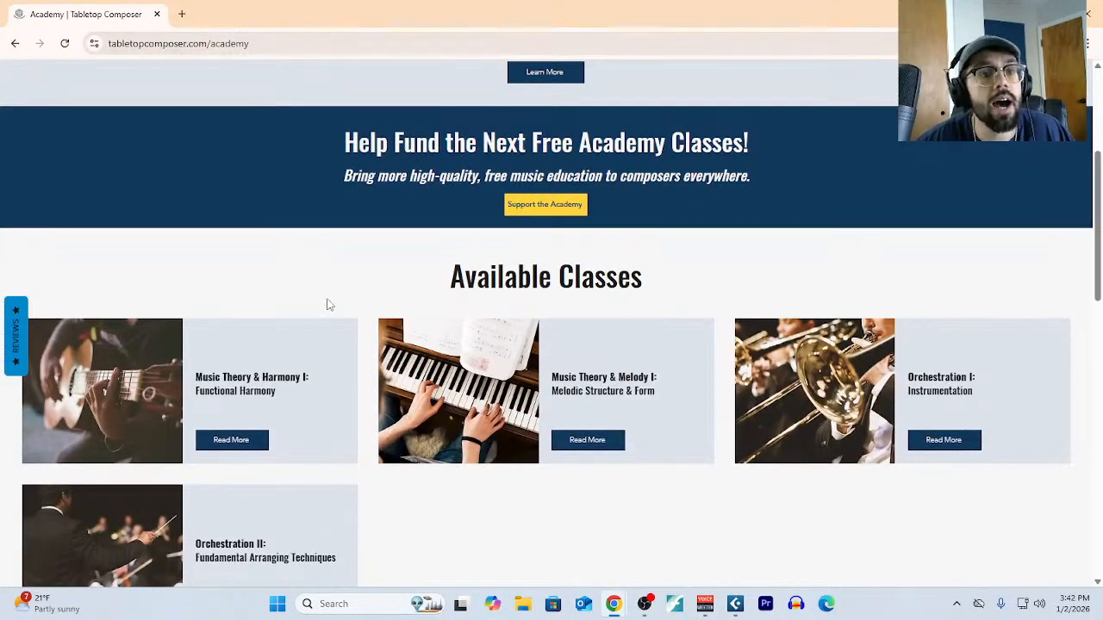
scroll(326, 310, "up", 4)
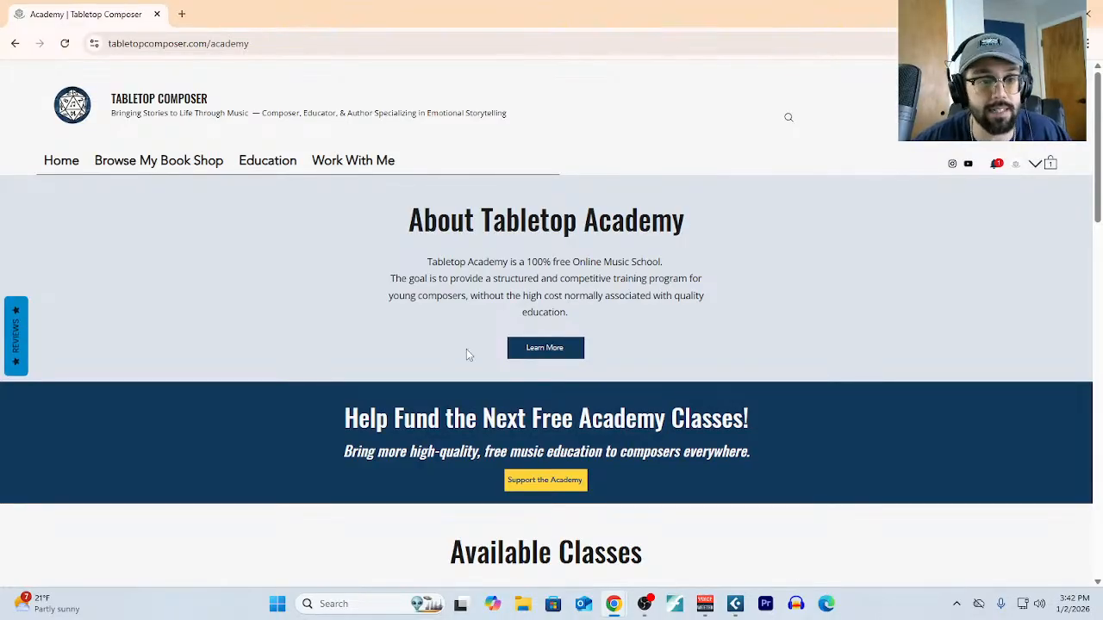
scroll(483, 384, "down", 4)
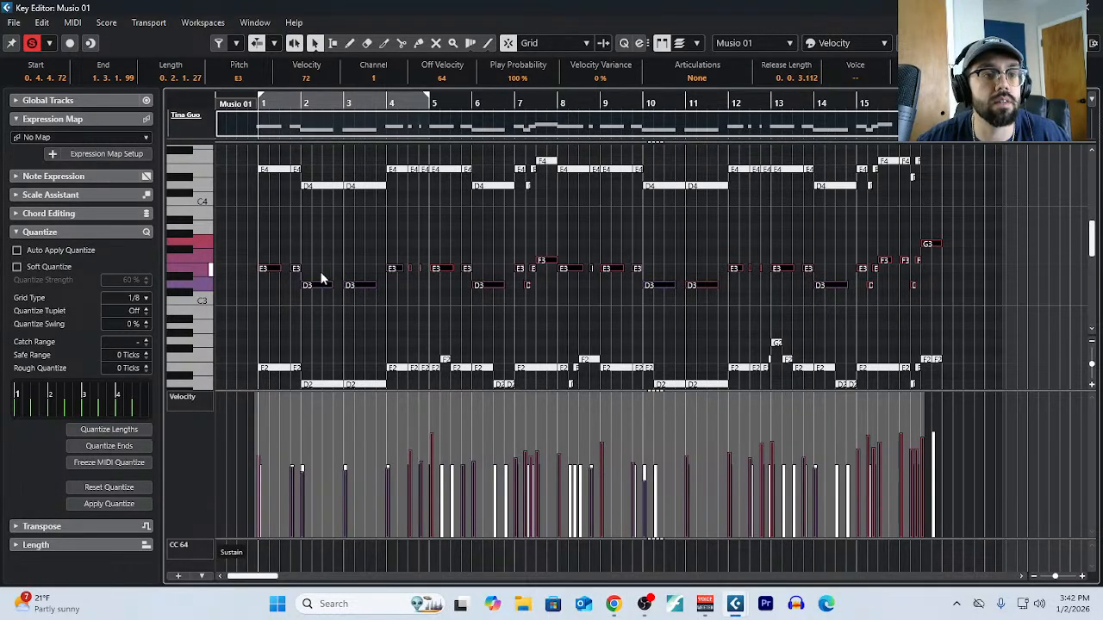
Set the Key Editor's quantize grid type to 1/1 and show the low-register notes of the Musio 01 part.
scroll(321, 278, "up", 3)
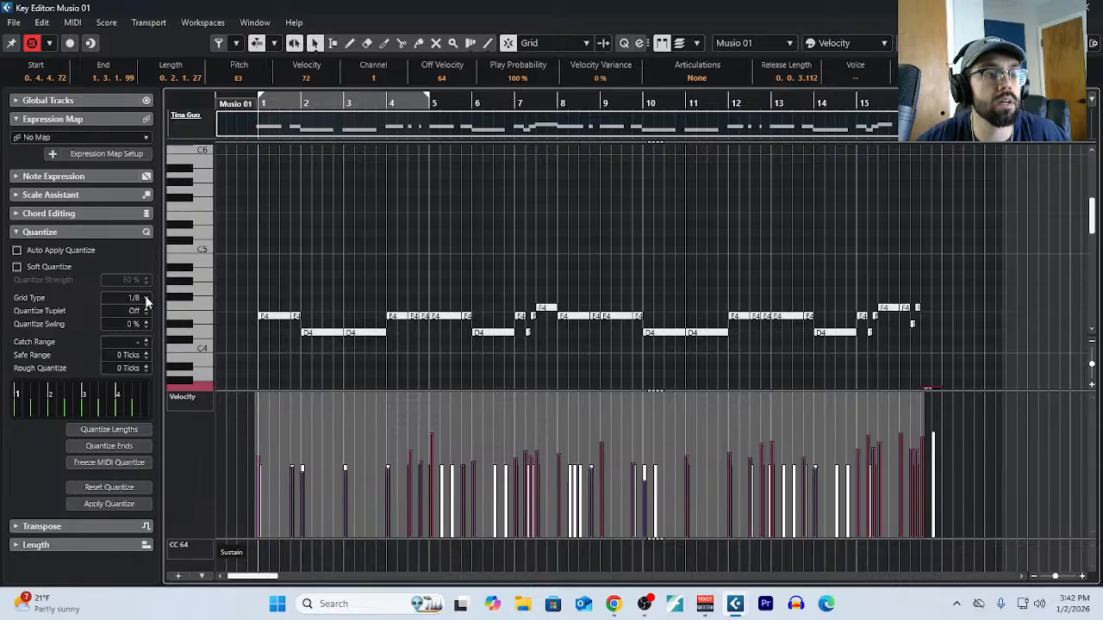
left_click(135, 299)
left_click(132, 259)
scroll(293, 279, "down", 3)
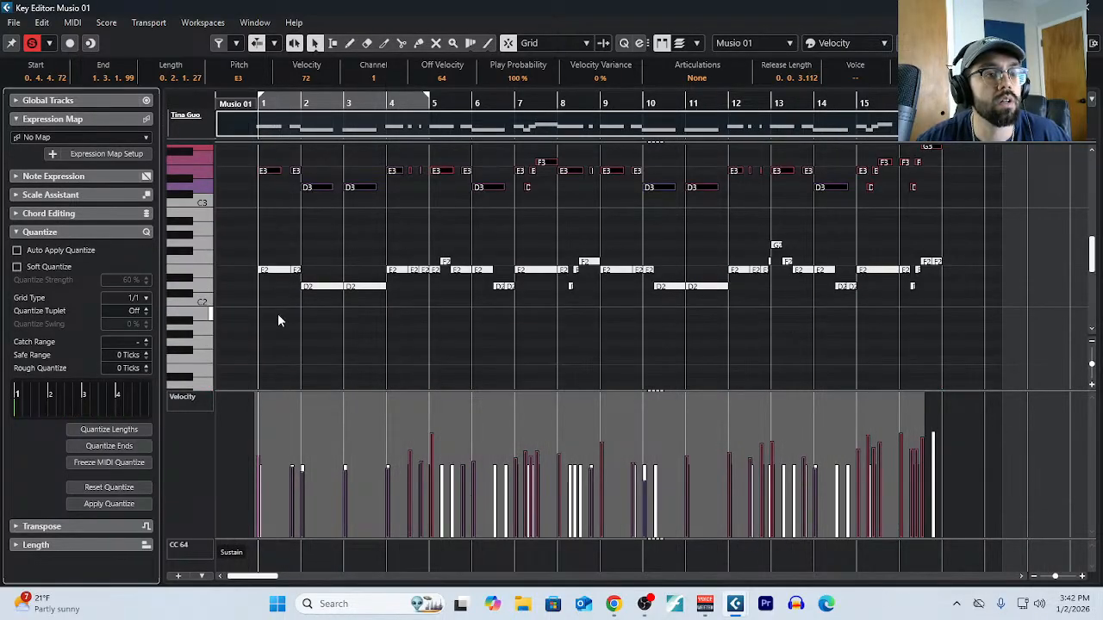
Close the Musio 01 editor, reselect the Musio 01 part in the project and reopen it in the Key Editor.
scroll(280, 325, "down", 1)
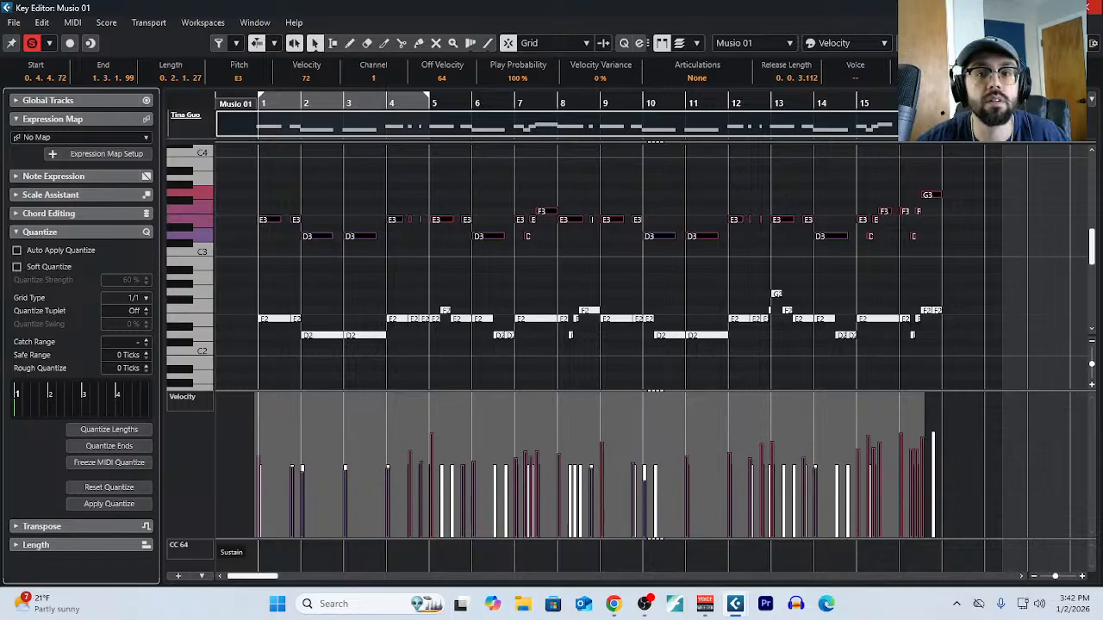
left_click(1086, 7)
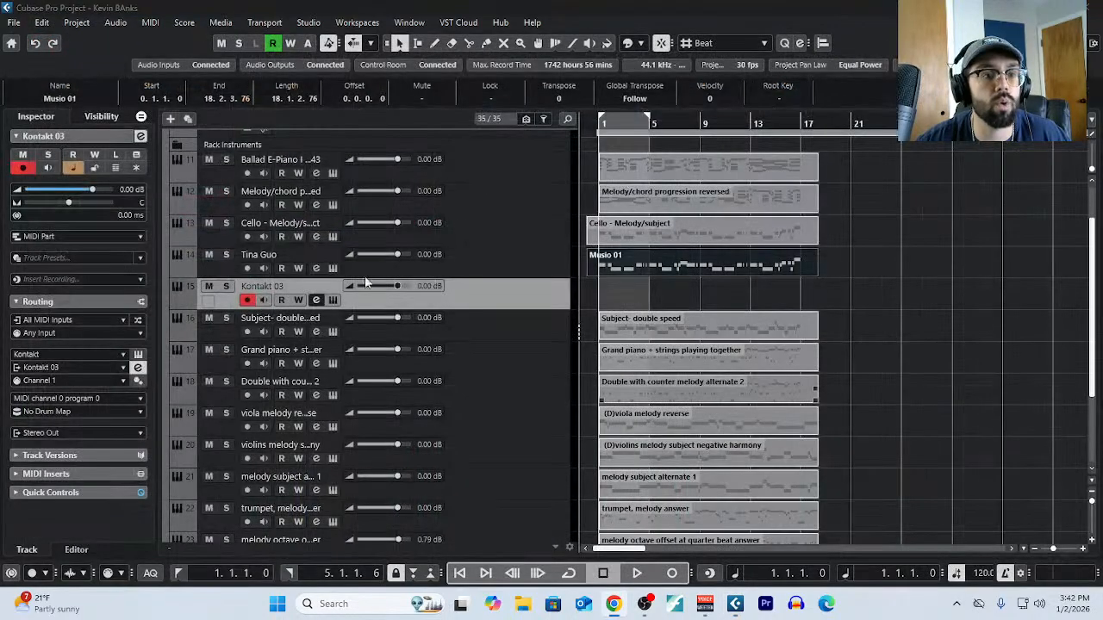
left_click(611, 229)
left_click(591, 267)
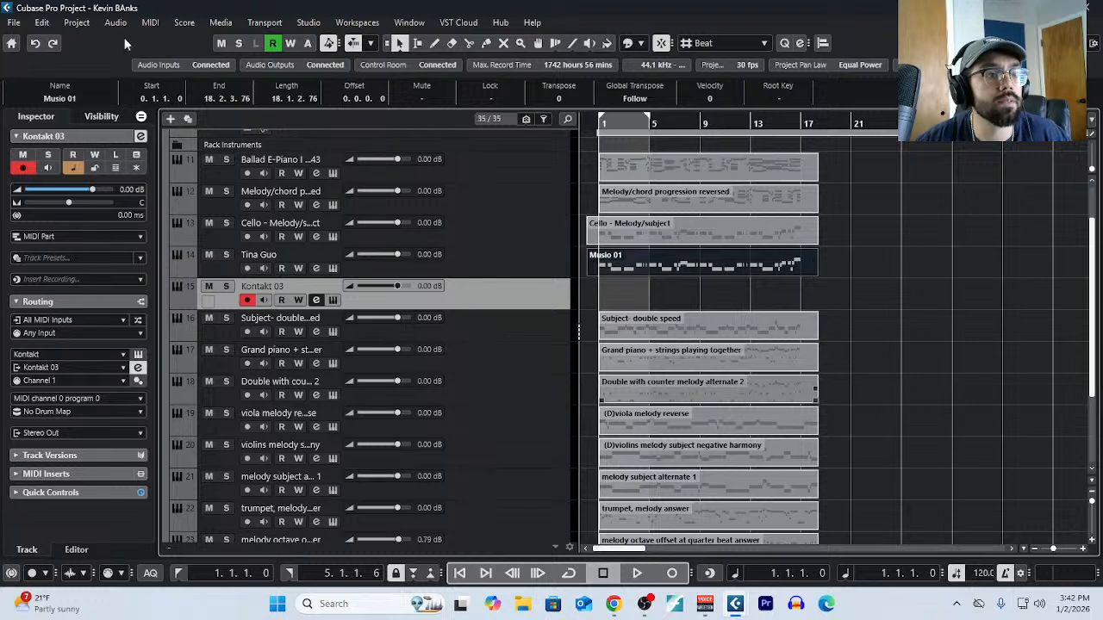
left_click(150, 22)
left_click(191, 39)
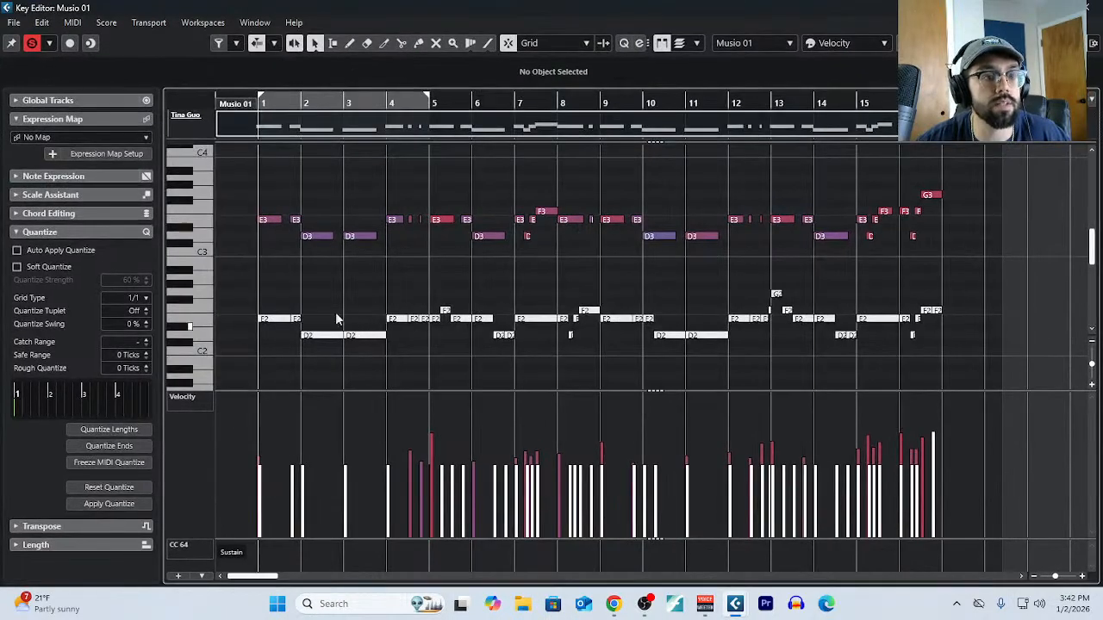
Try to record an accompaniment from the project start with the Musio 01 melody displayed, stopping in bar 4.
key("F2")
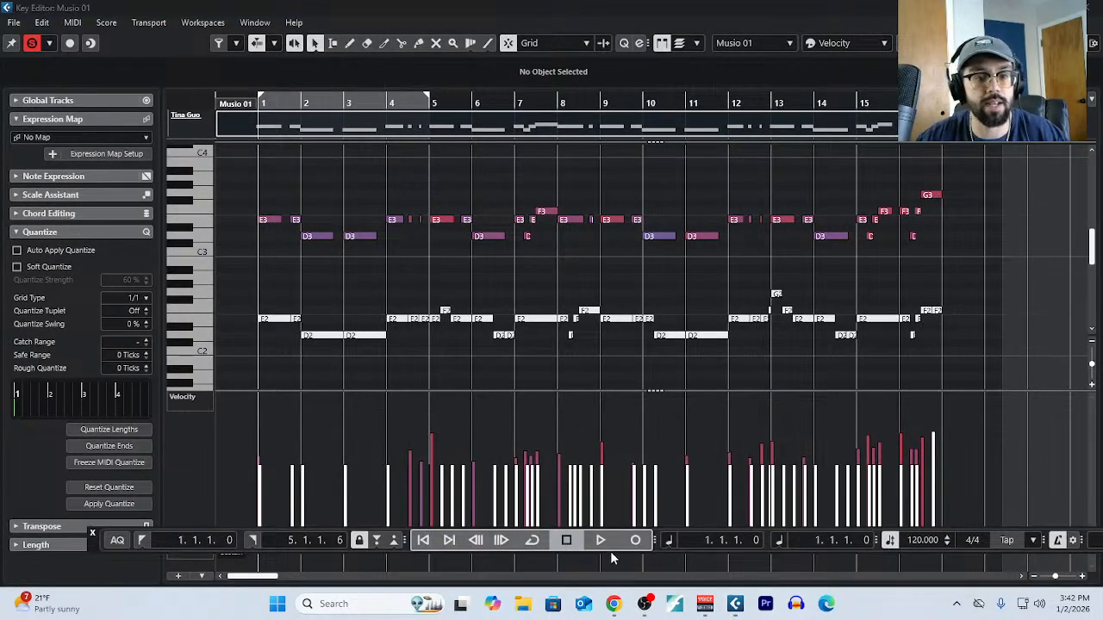
key("F2")
key("F2")
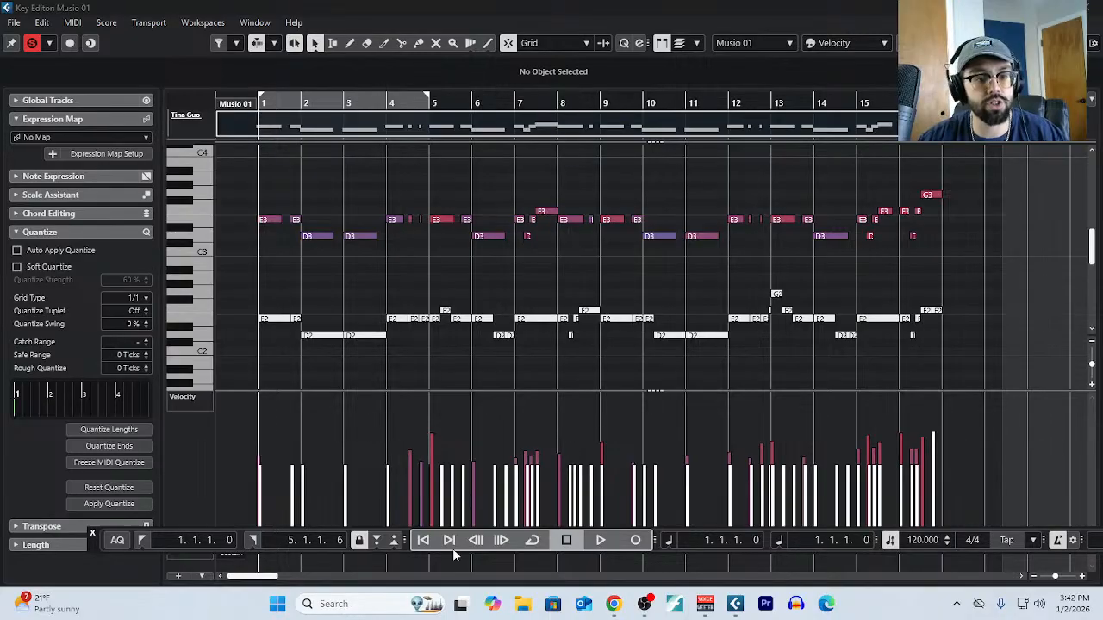
left_click(634, 540)
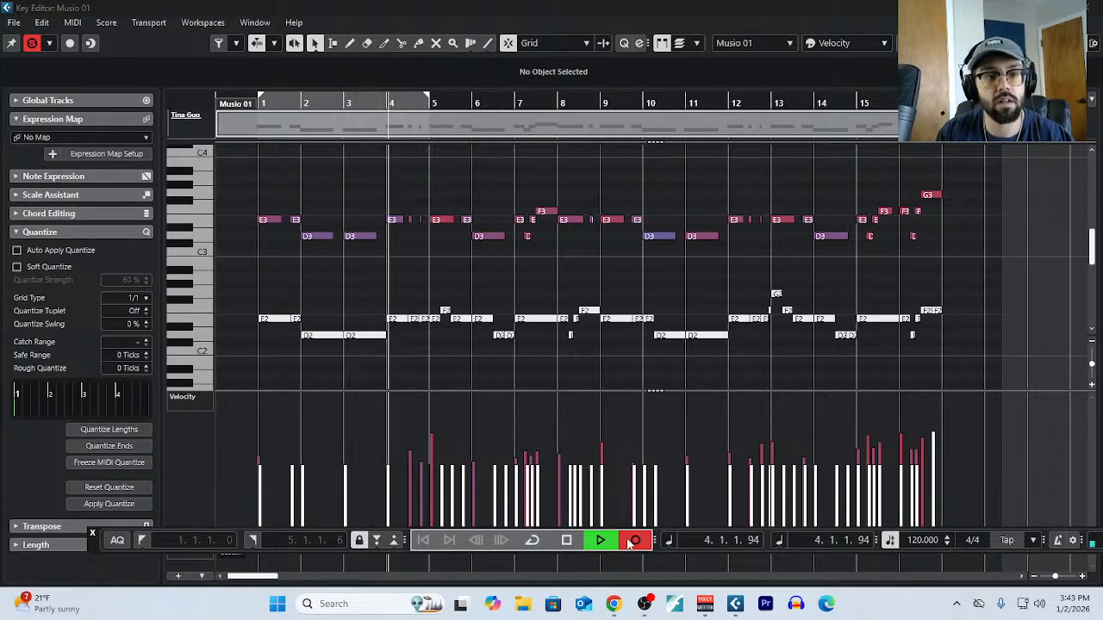
key("space")
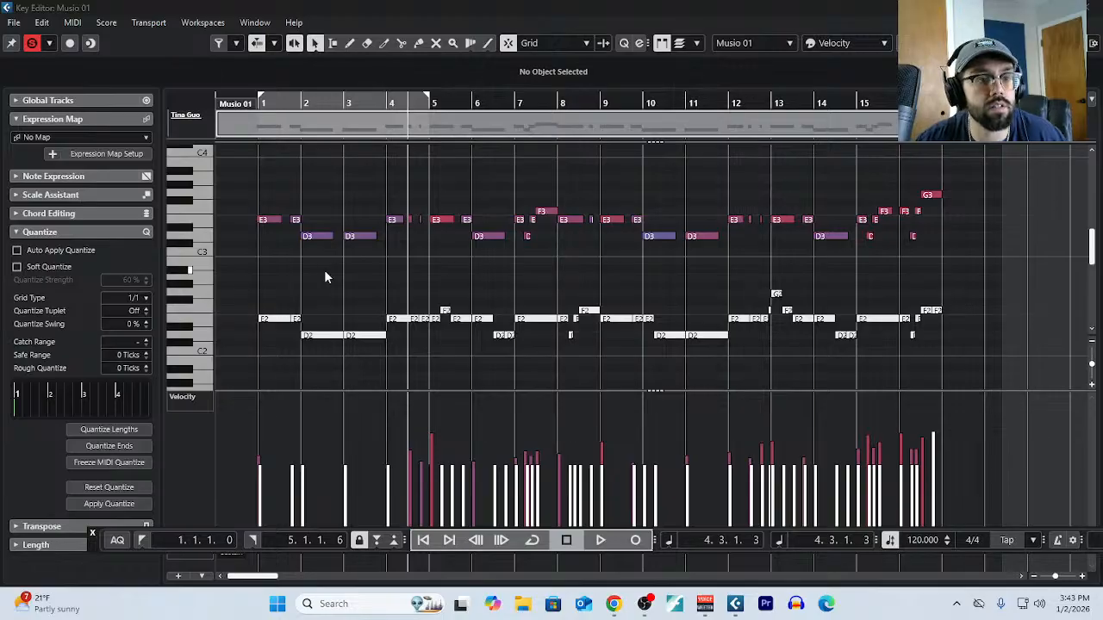
left_click(1094, 7)
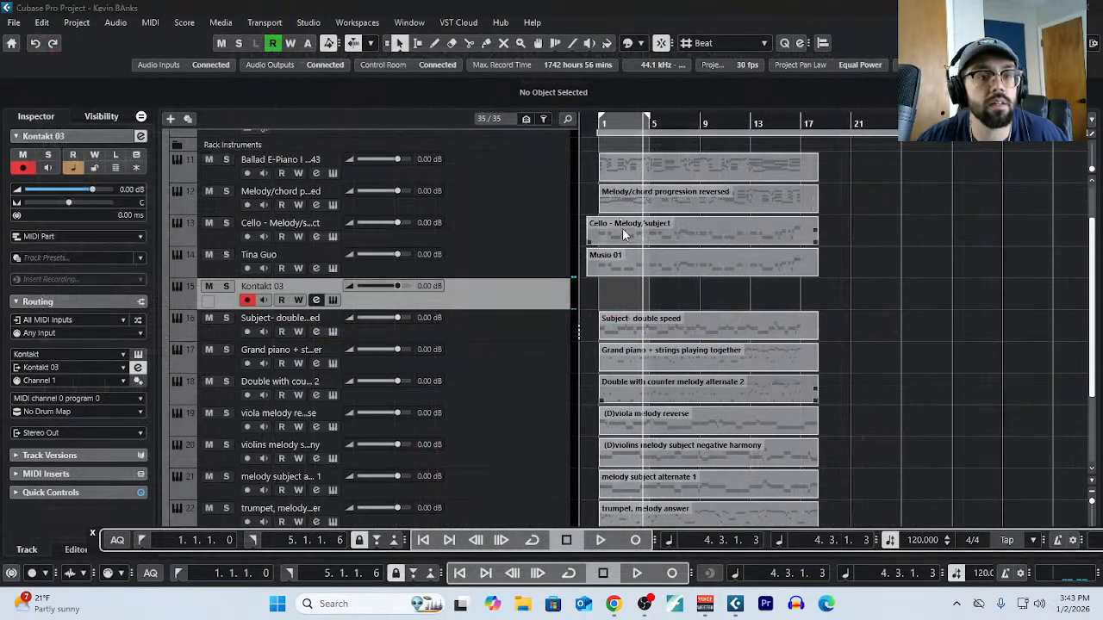
Open the Kontakt instrument of the Cello - Melody/subject track and remove the Cello - Total Performance patch.
left_click(640, 227)
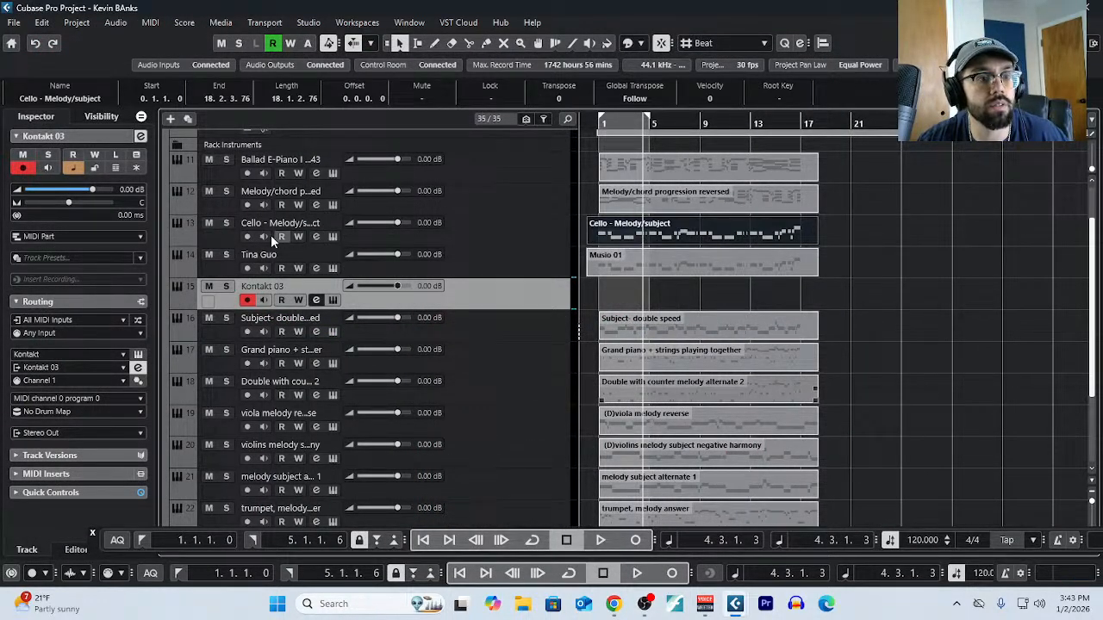
left_click(248, 236)
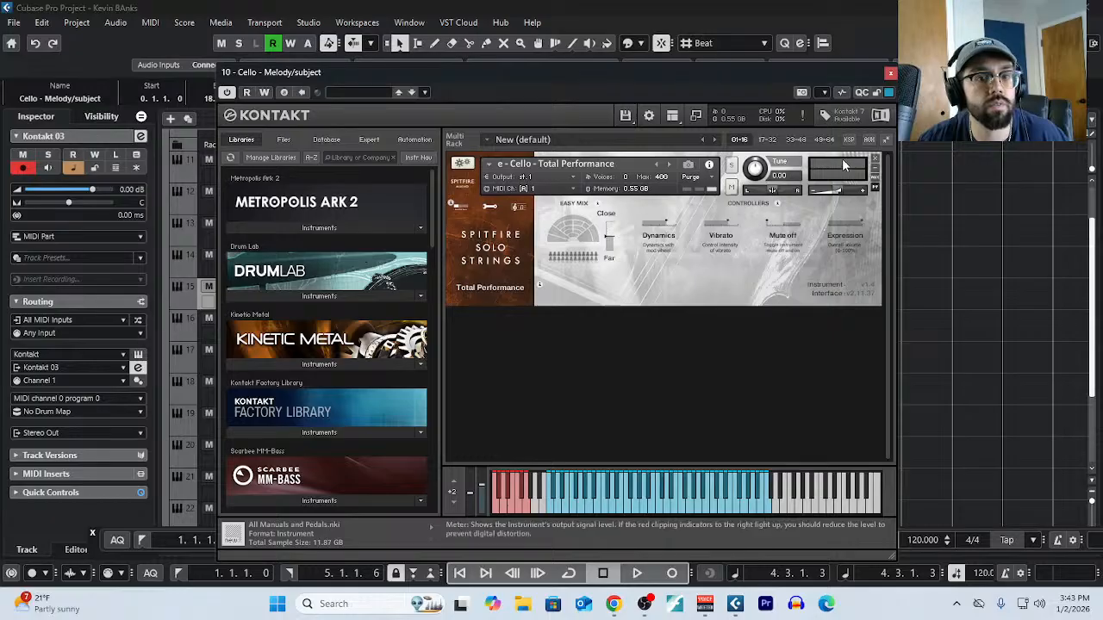
left_click(875, 163)
left_click(560, 350)
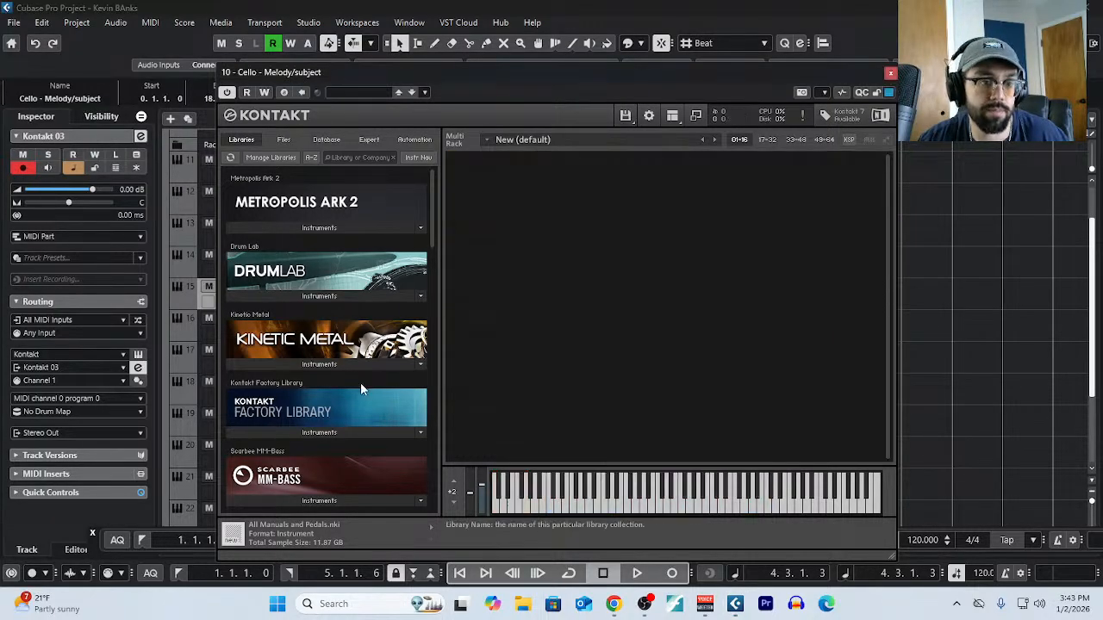
Load The Grandeur piano from the Kontakt libraries into the empty rack and close the instrument window.
scroll(359, 382, "down", 5)
scroll(360, 382, "down", 5)
left_click(321, 281)
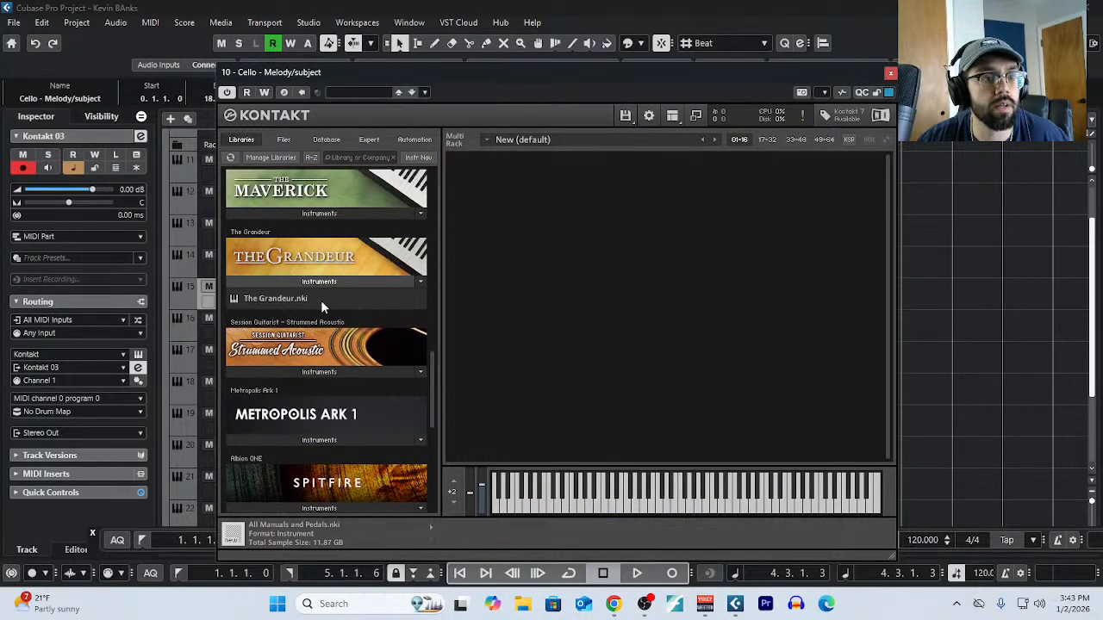
double_click(312, 298)
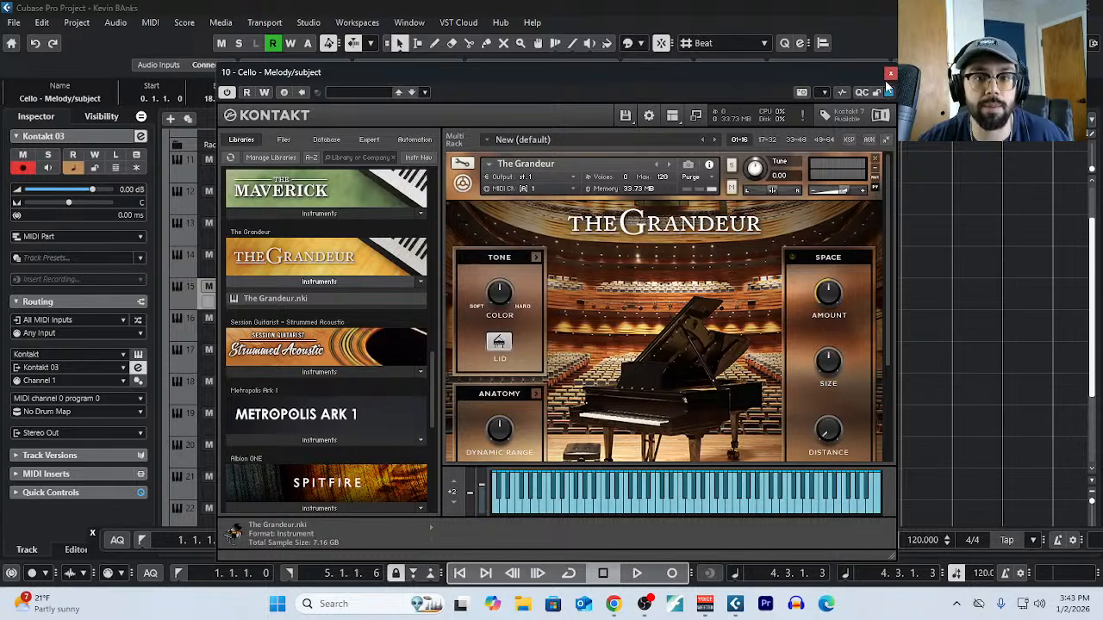
left_click(890, 73)
Open the Cello - Melody/subject part in the Key Editor and record block chords from the project start through bar 8.
left_click(150, 22)
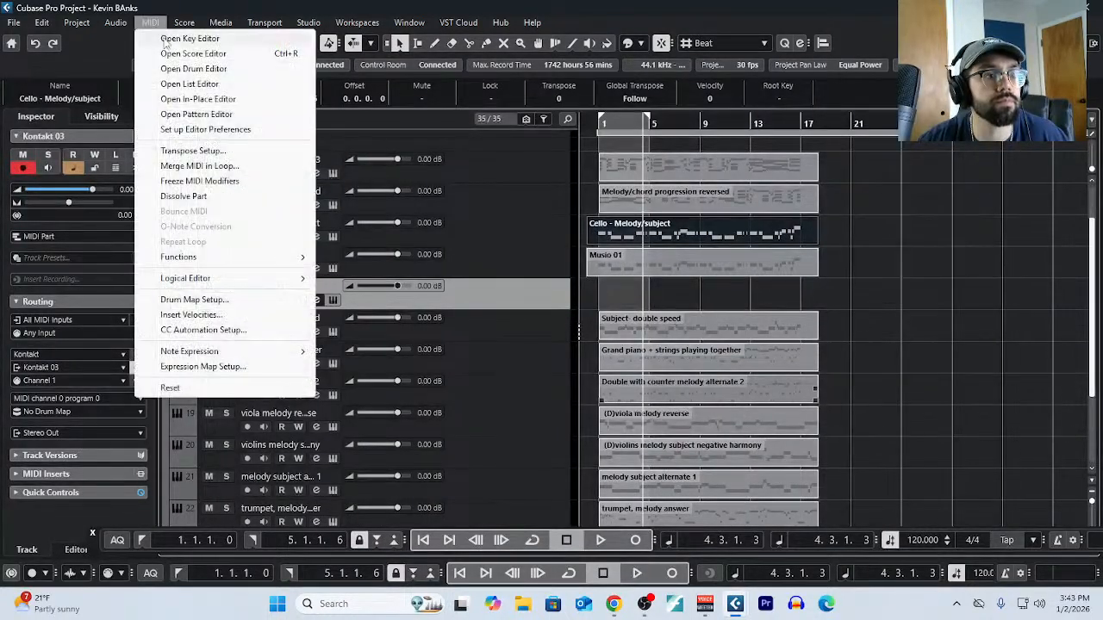
left_click(190, 39)
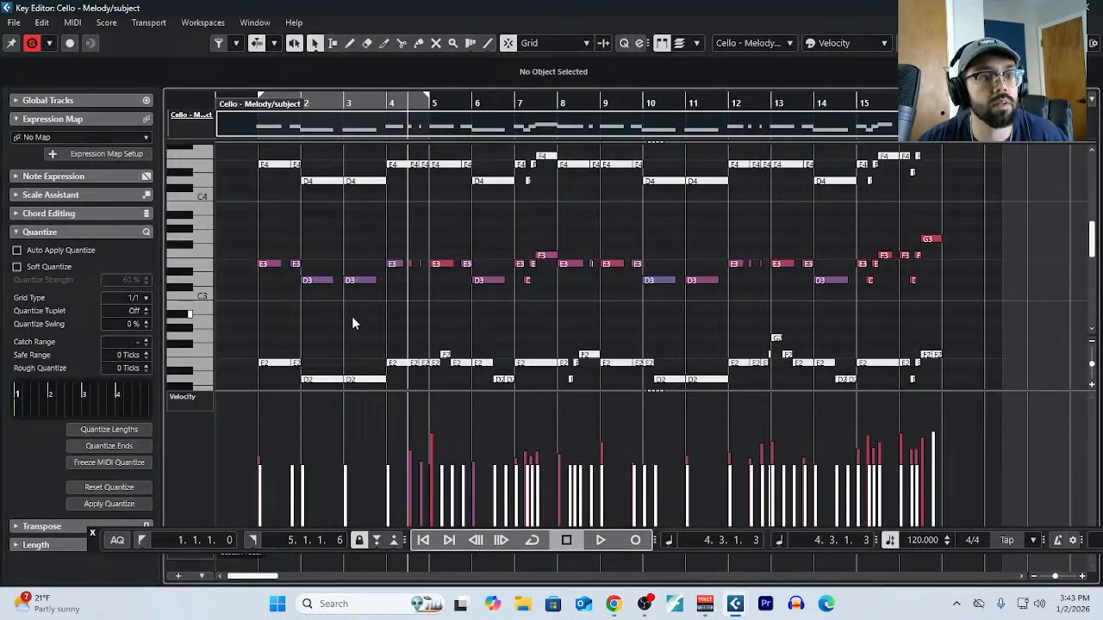
key("F2")
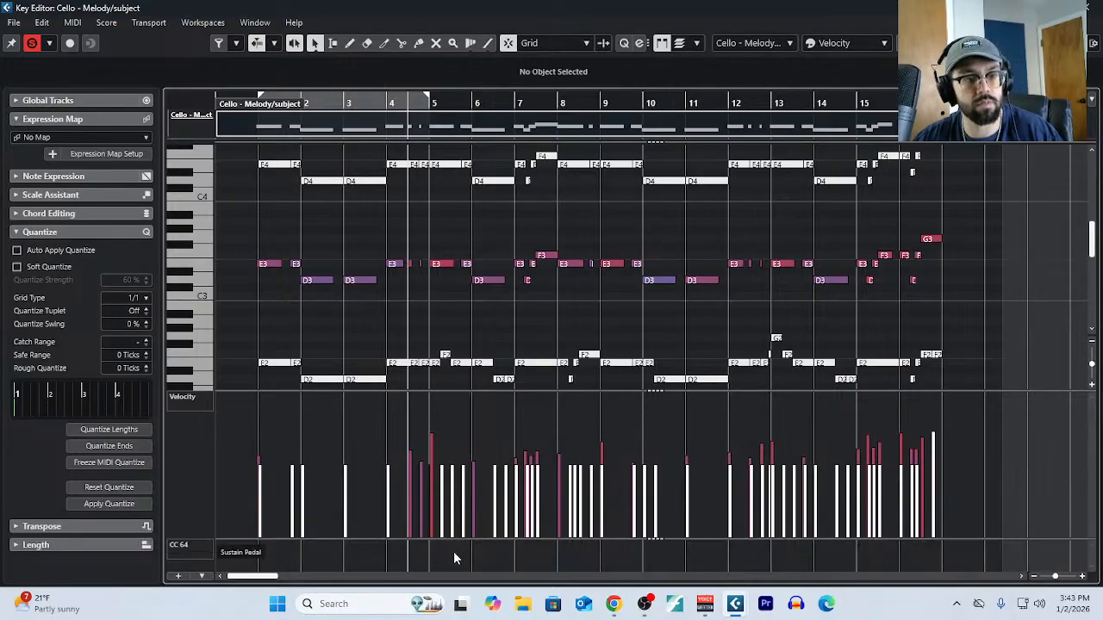
key("F2")
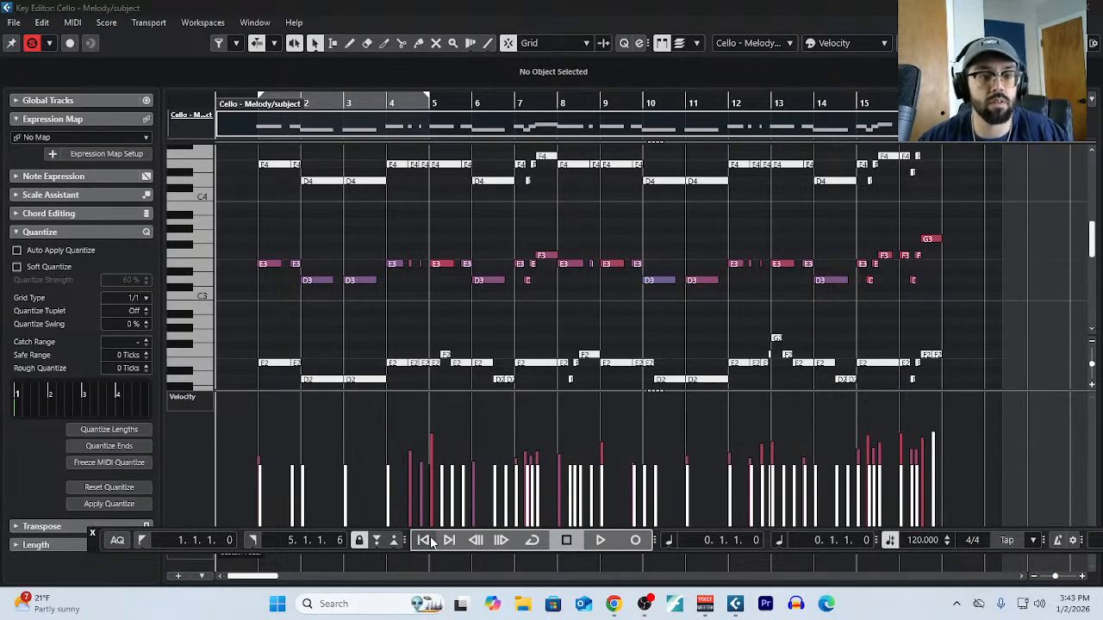
left_click(641, 540)
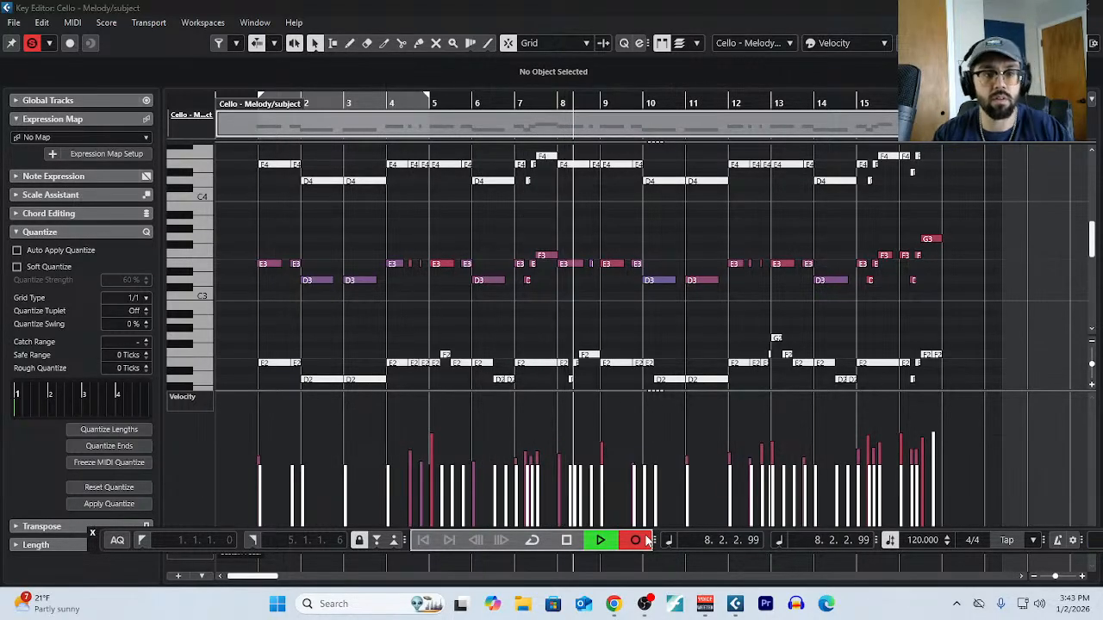
key("space")
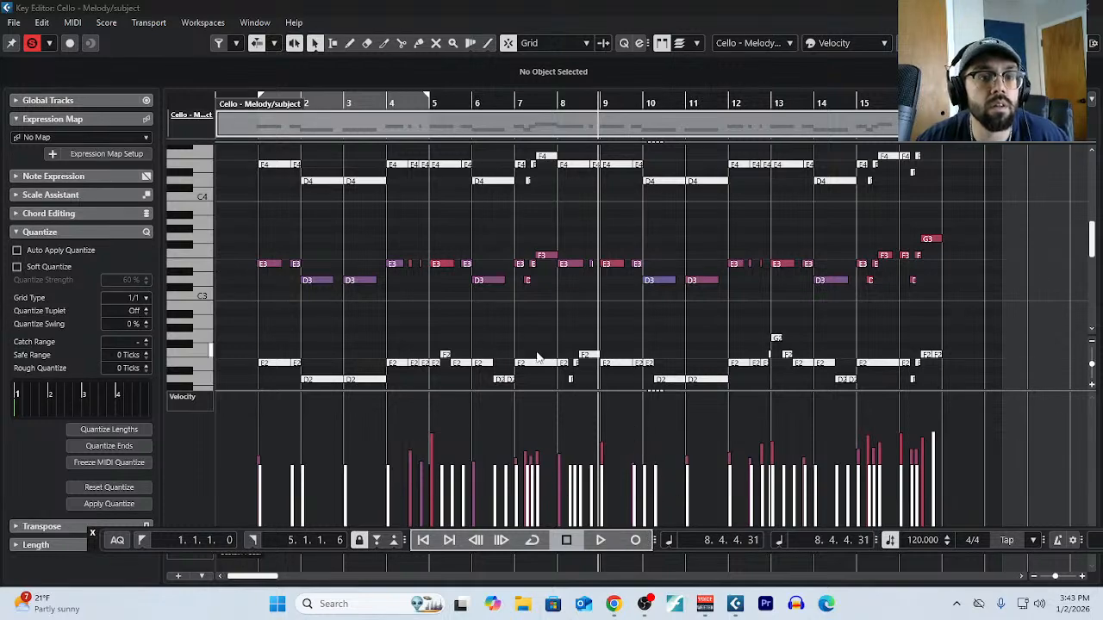
Close the cello editor and open the newly recorded Kontakt 03 part in a maximized Key Editor to inspect its chords.
scroll(535, 356, "down", 5)
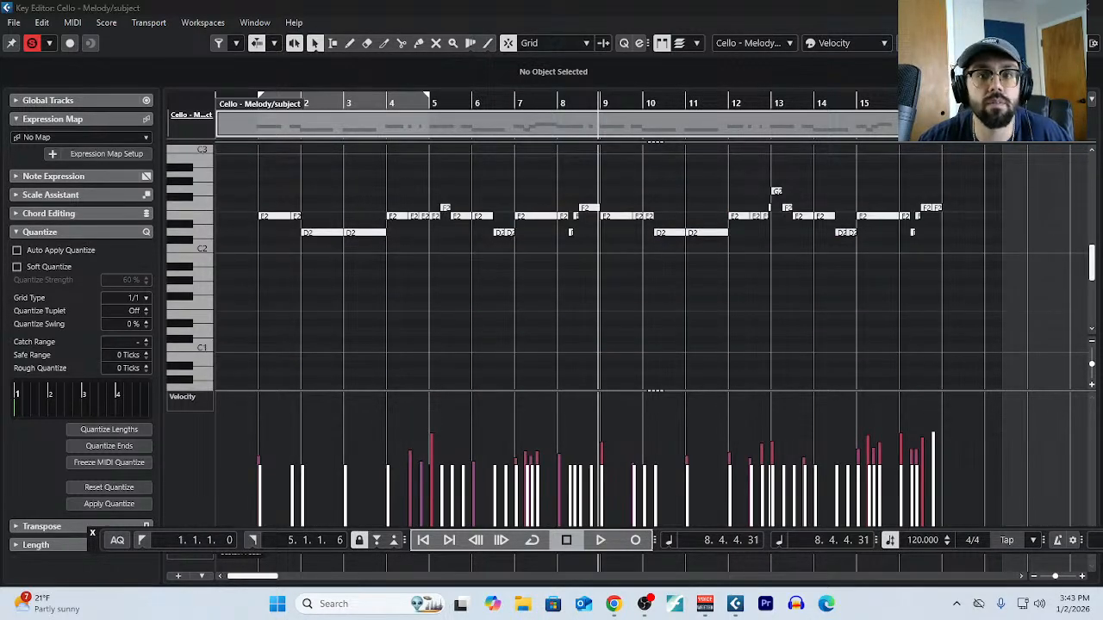
left_click(1065, 7)
left_click(806, 51)
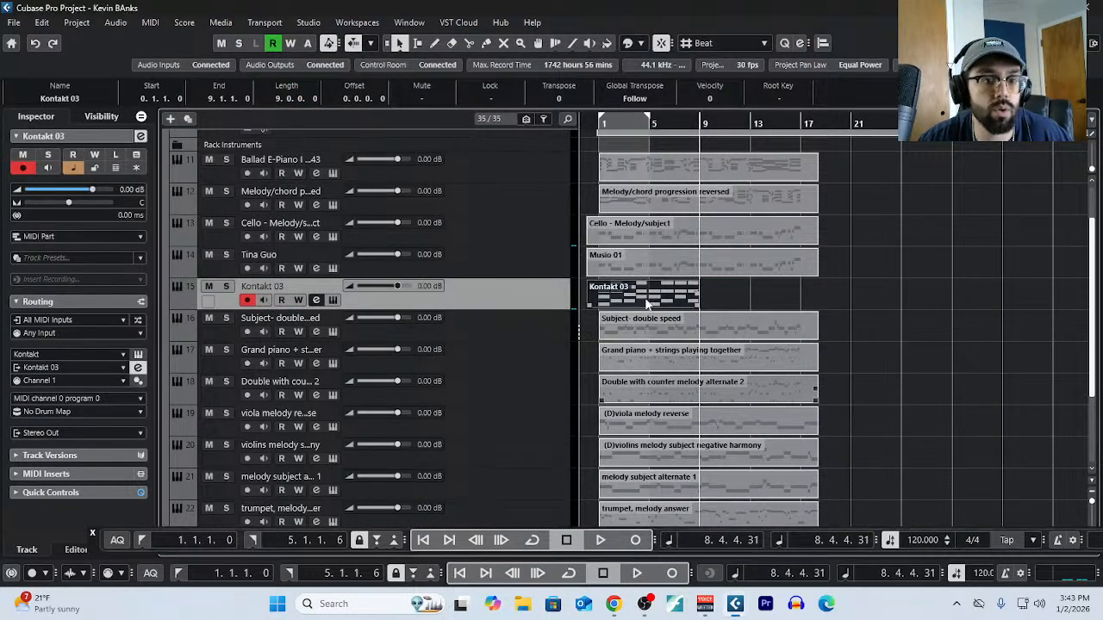
left_click(150, 22)
left_click(172, 38)
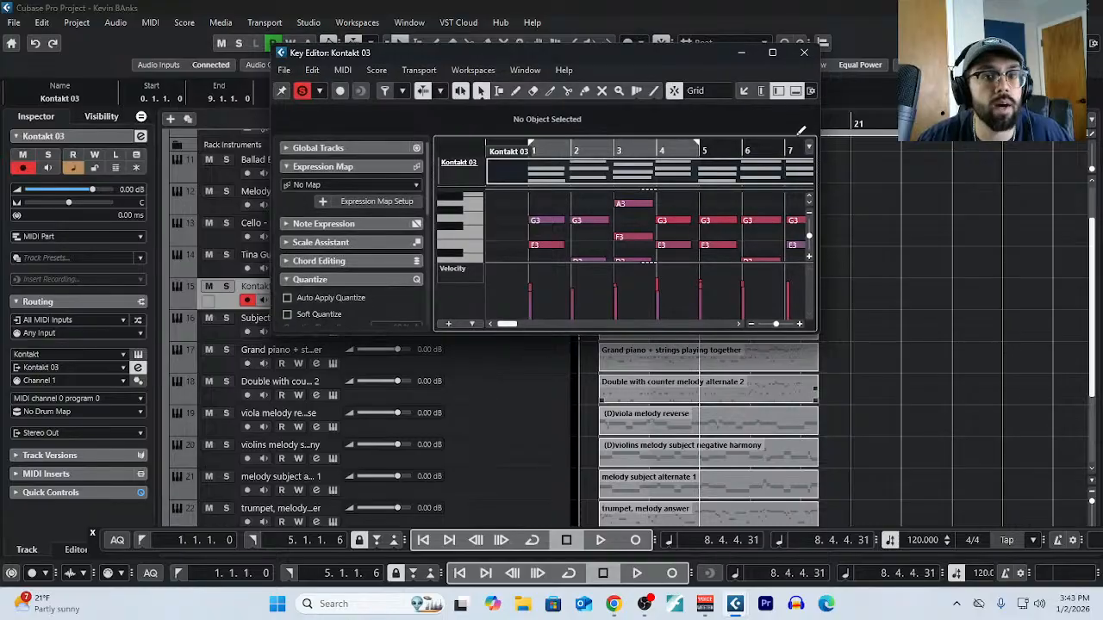
left_click(772, 52)
scroll(526, 289, "up", 4)
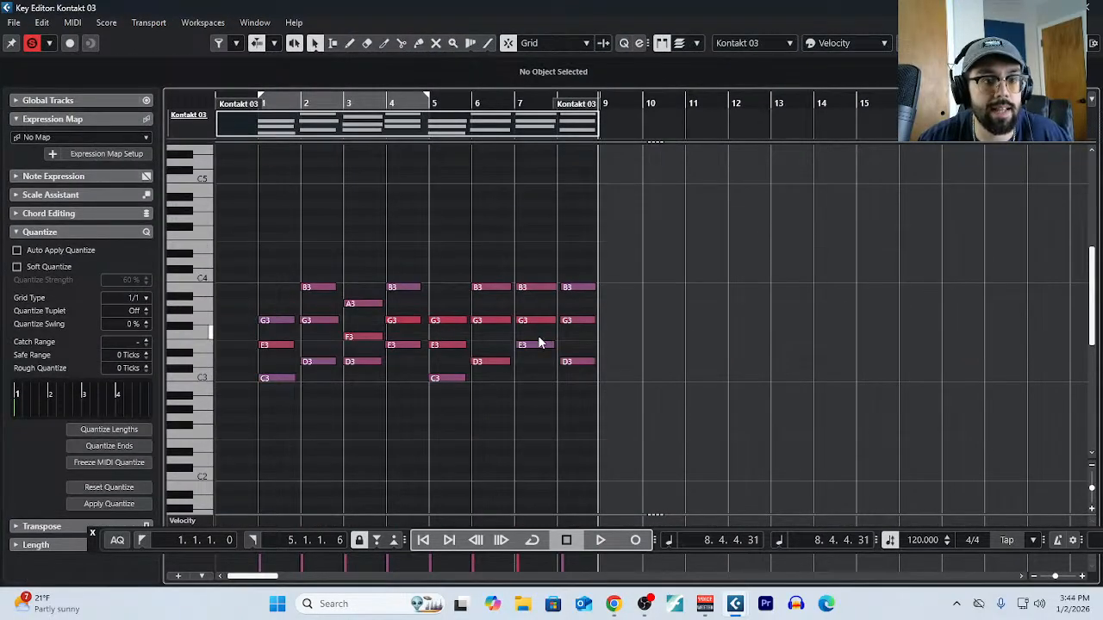
scroll(539, 343, "up", 2)
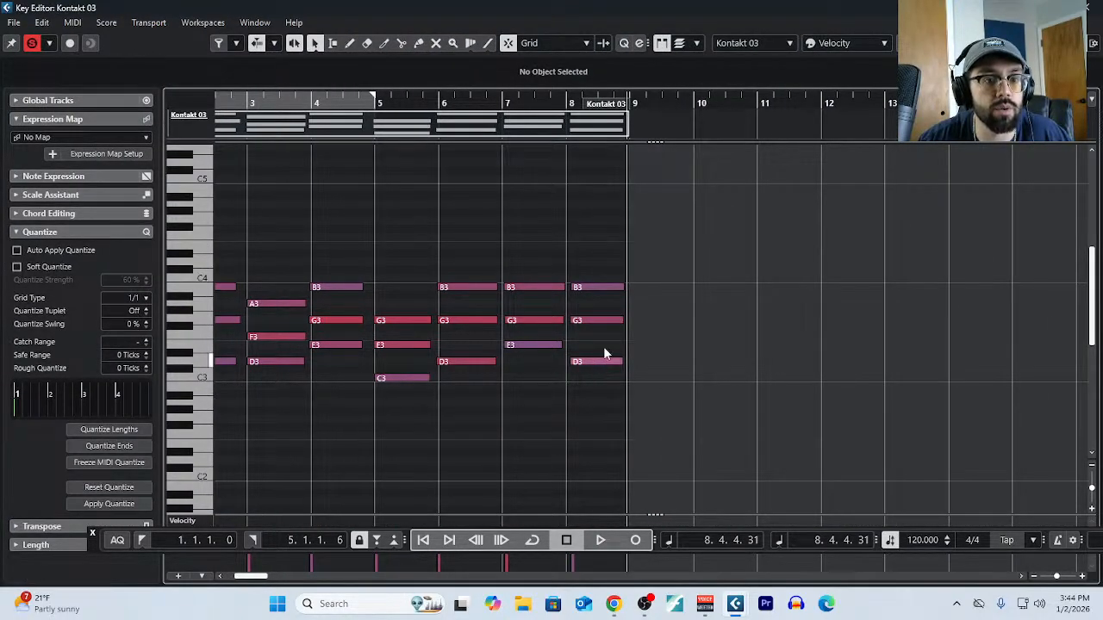
Open the Cello - Melody/subject and Kontakt 03 parts together in the Key Editor and compare the notes around bars 5 to 8.
left_click(1086, 7)
left_click(655, 239)
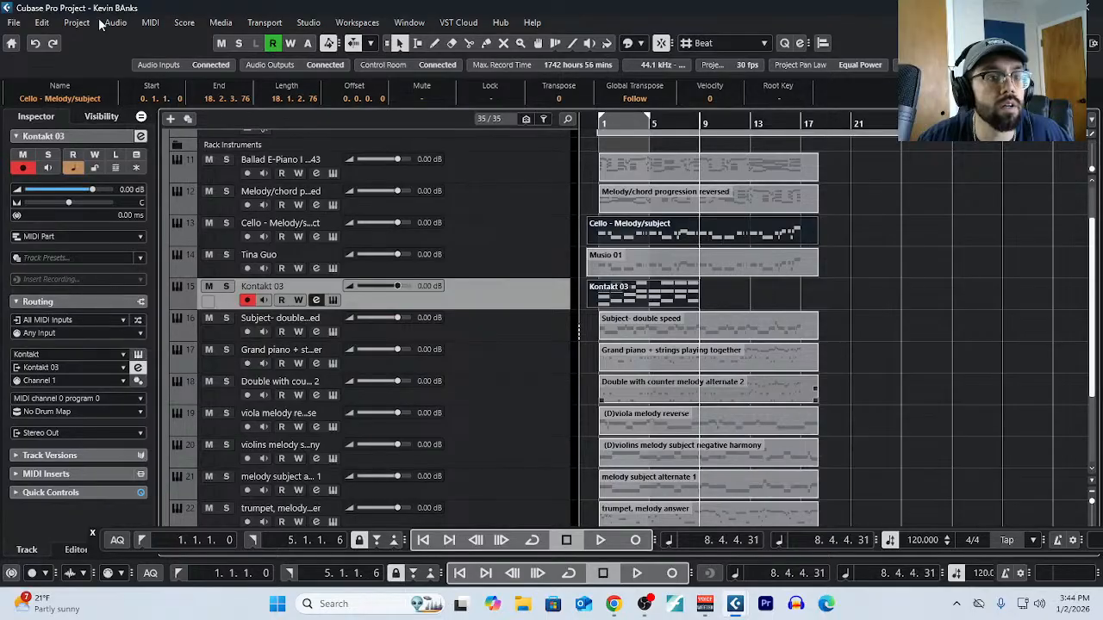
left_click(147, 23)
left_click(173, 37)
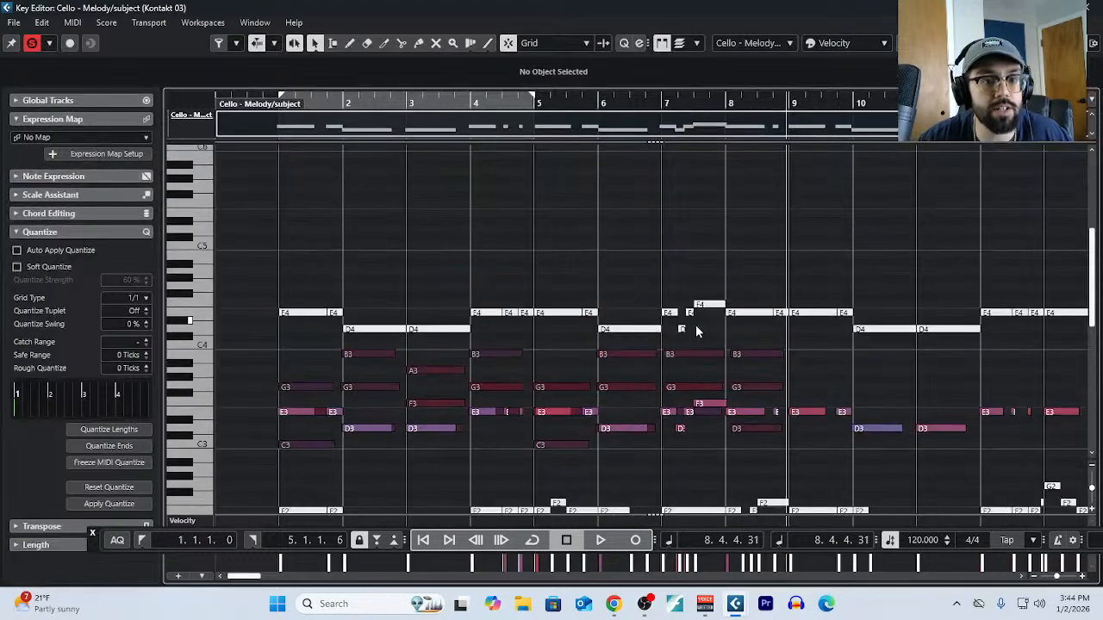
scroll(668, 437, "up", 4)
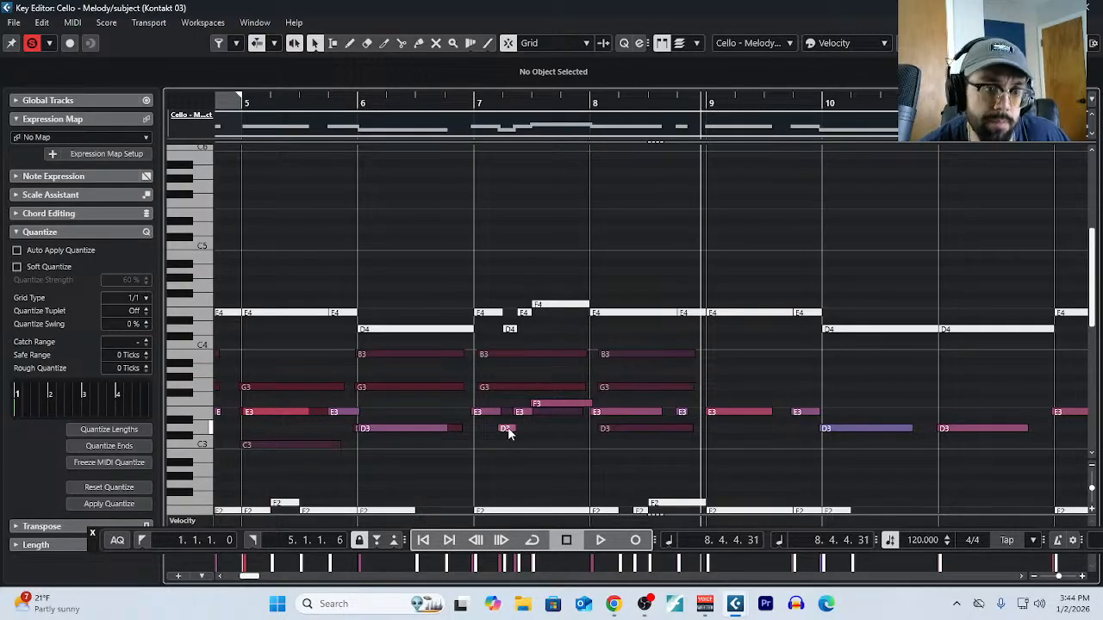
scroll(593, 433, "right", 4)
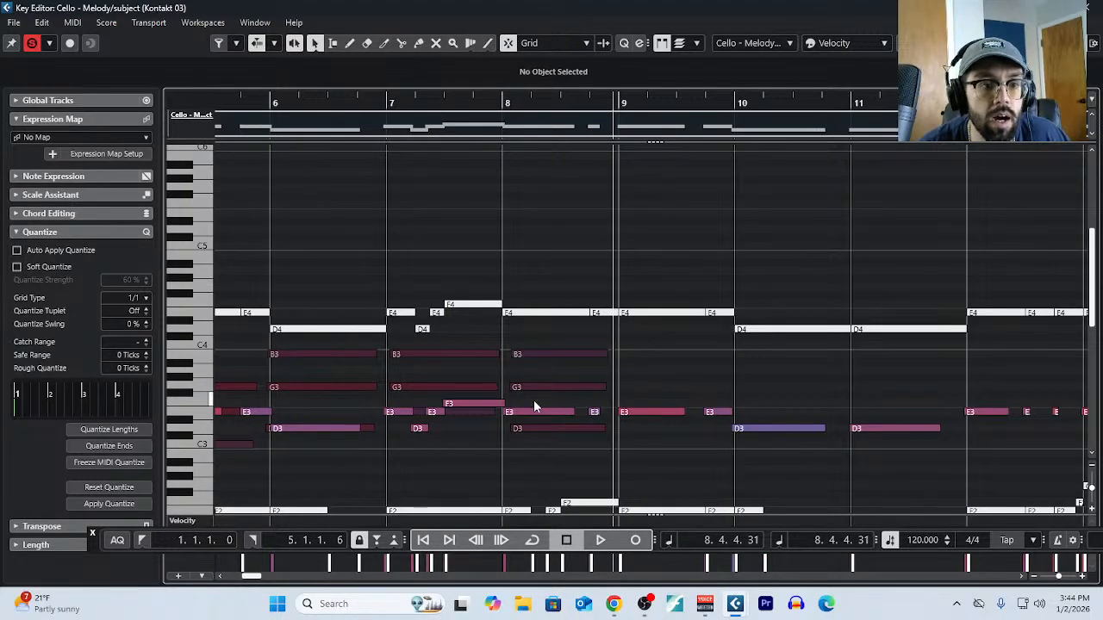
Raise the bar 7 chord's G3 to G#3 and move the bar 8 chord notes to E3, A3 and C4.
left_click_drag(415, 388, 419, 383)
left_click_drag(554, 386, 552, 347)
left_click(547, 428)
left_click_drag(547, 429, 542, 417)
scroll(470, 434, "down", 6)
scroll(468, 435, "left", 1)
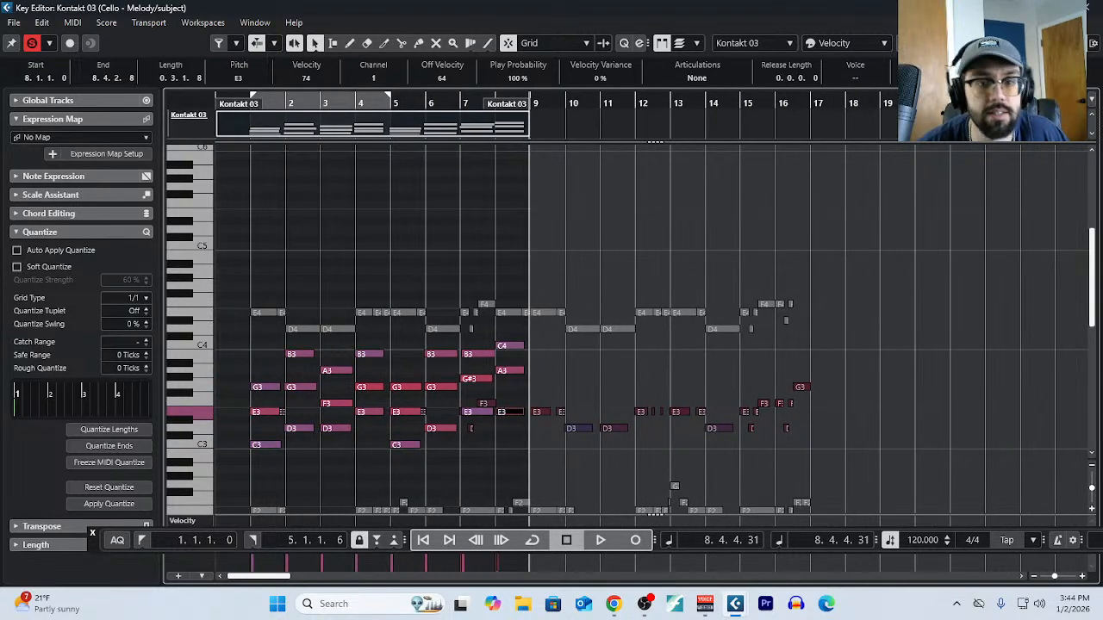
Reopen the Kontakt 03 part alone in the Key Editor and quantize the ends of all its chord notes to full bars.
key("Return")
left_click(607, 297)
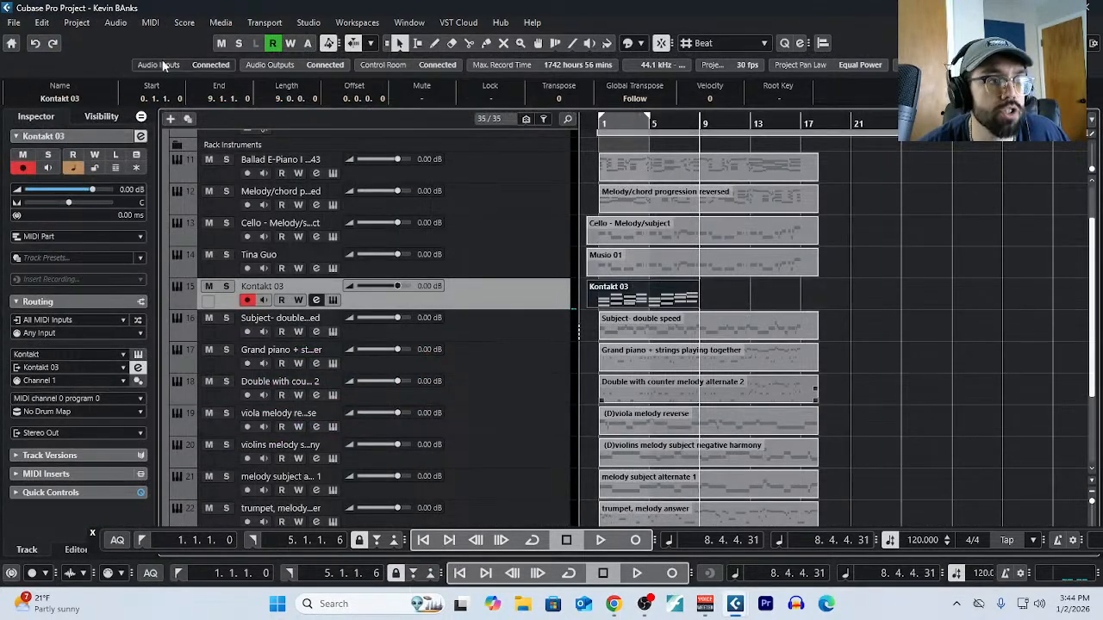
left_click(160, 24)
left_click(198, 37)
left_click_drag(221, 307, 614, 498)
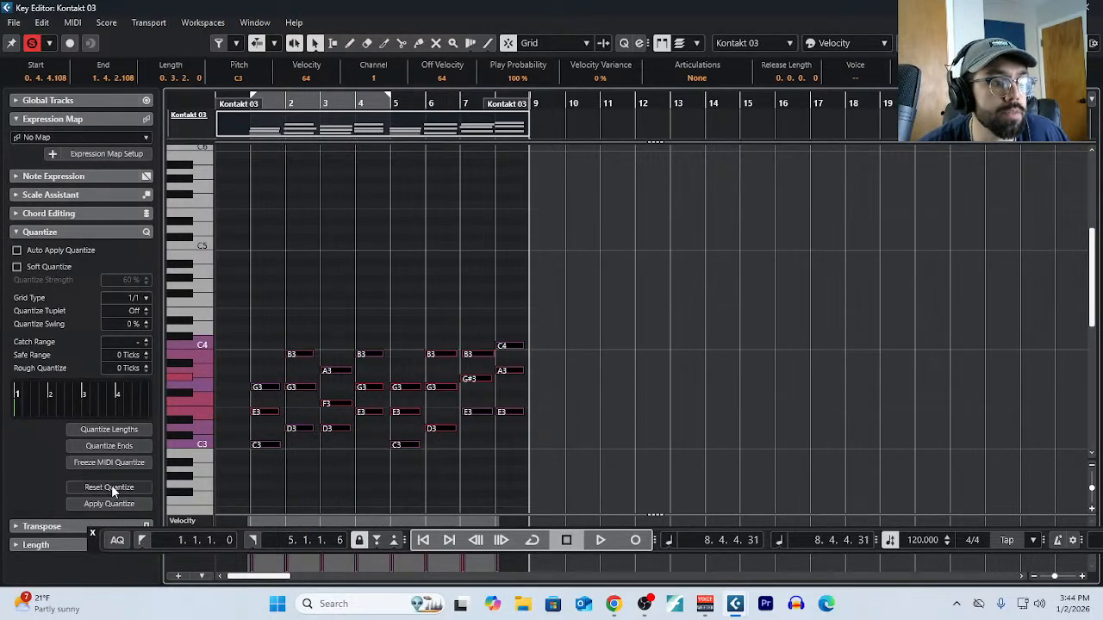
left_click(108, 445)
left_click(392, 301)
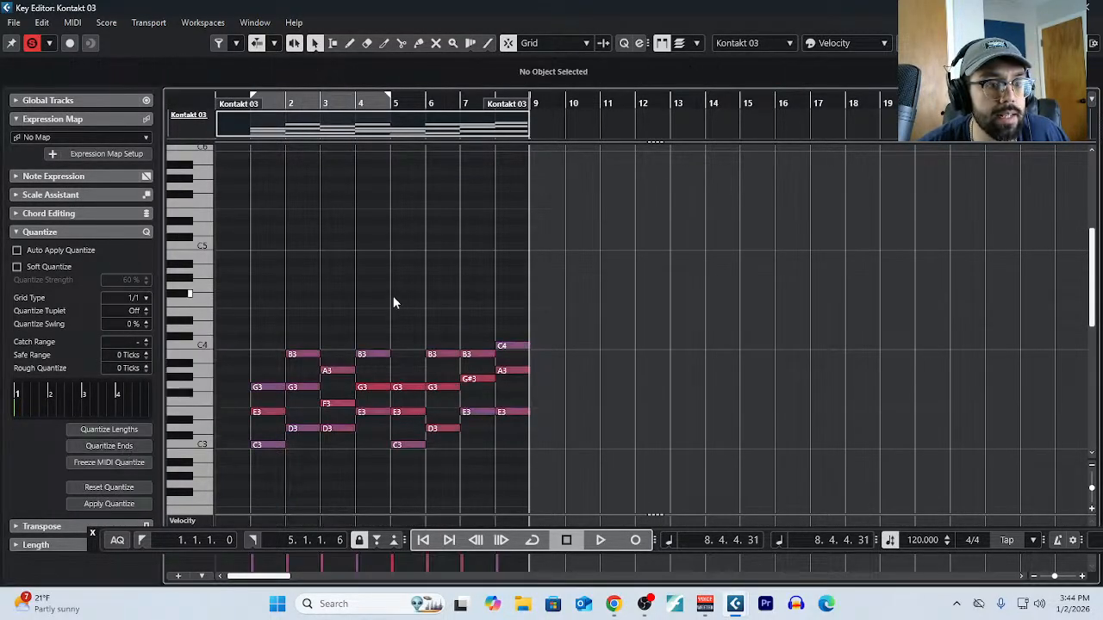
Transpose the top chord notes in bars 2, 3, 4, 6, 7 and 8 down one octave.
key("h")
key("h")
key("h")
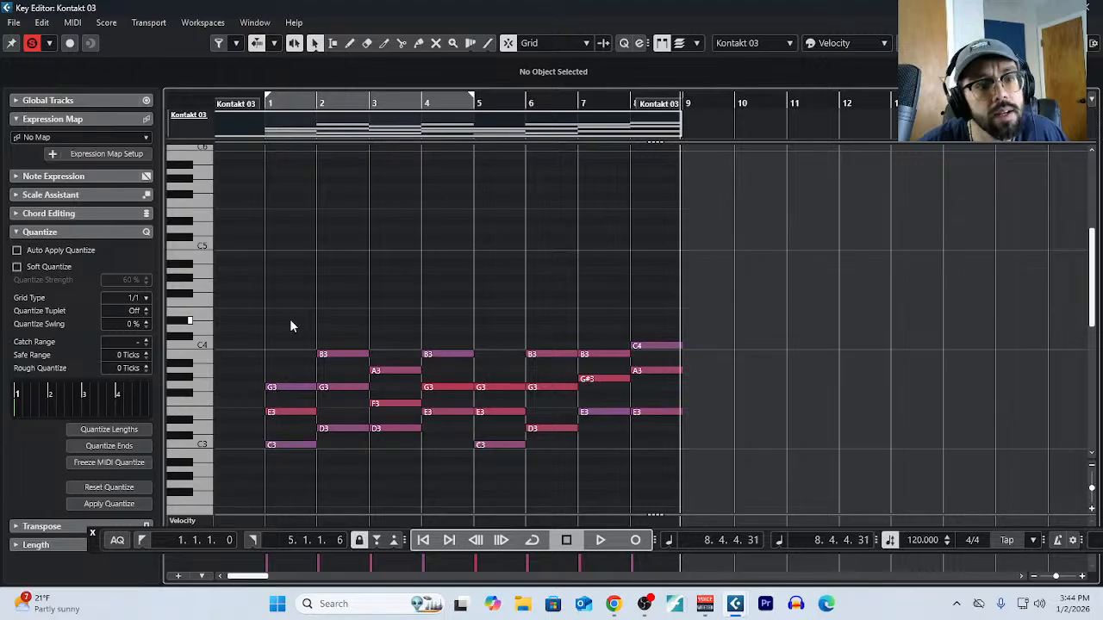
left_click_drag(305, 315, 417, 373)
left_click_drag(527, 348, 683, 357)
key("shift+Down")
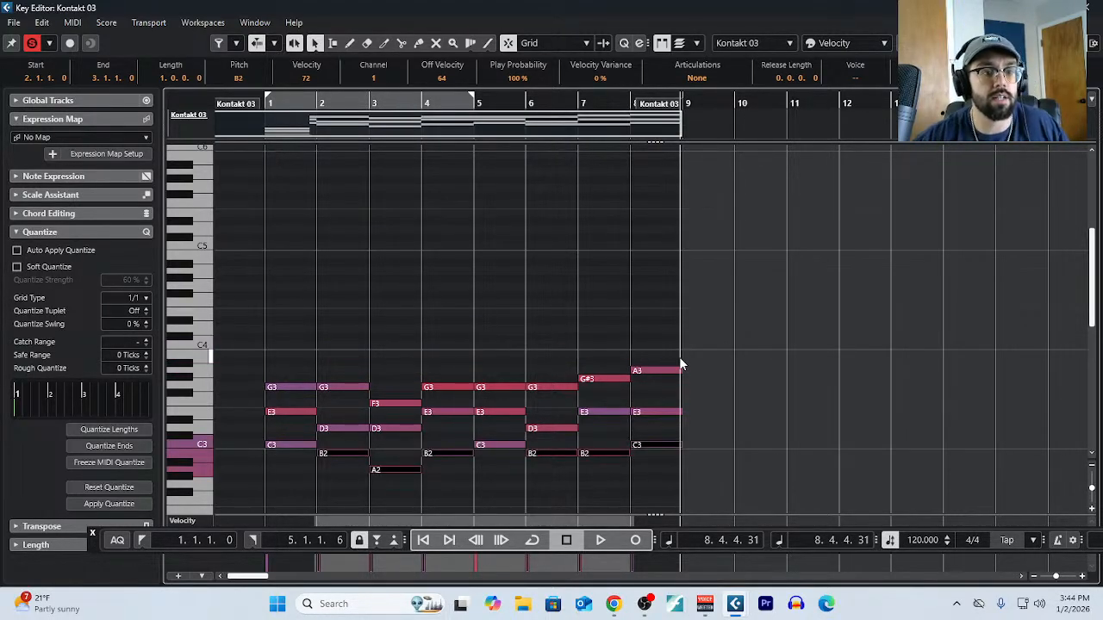
Transpose the top note of every chord in bars 1 to 8 up one octave.
key("g")
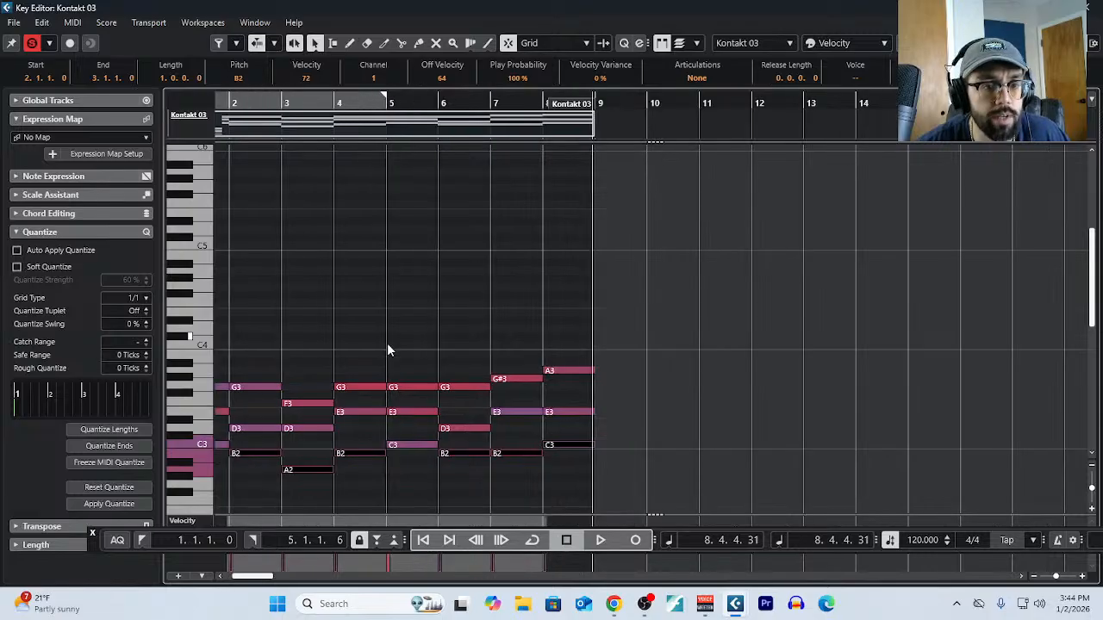
key("h")
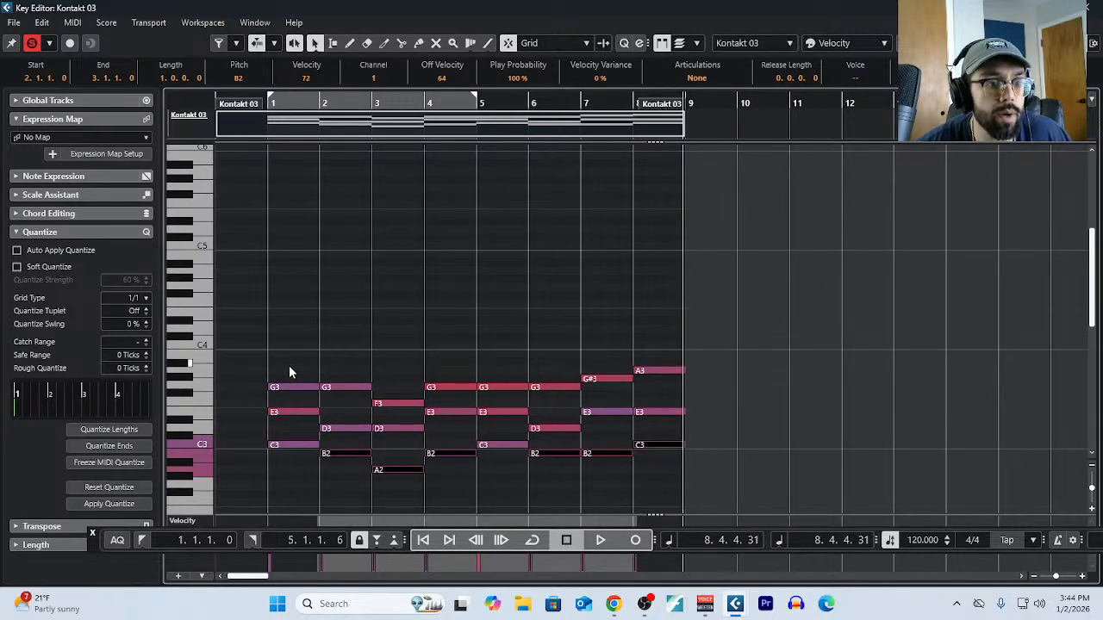
left_click(288, 363)
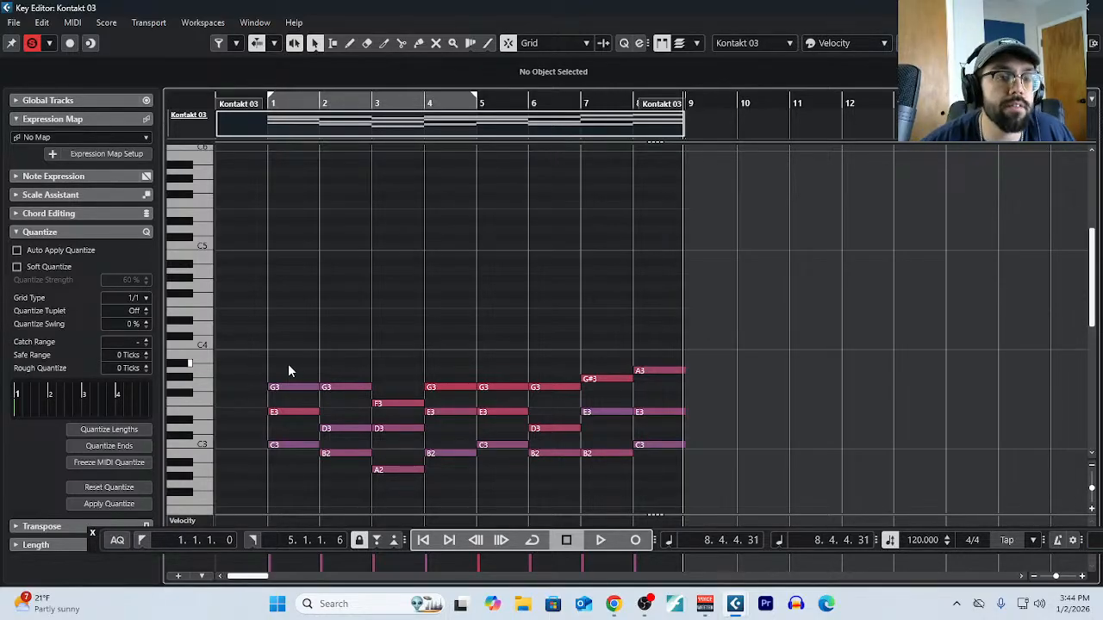
left_click_drag(289, 365, 674, 398)
key("shift+Up")
key("shift+Up")
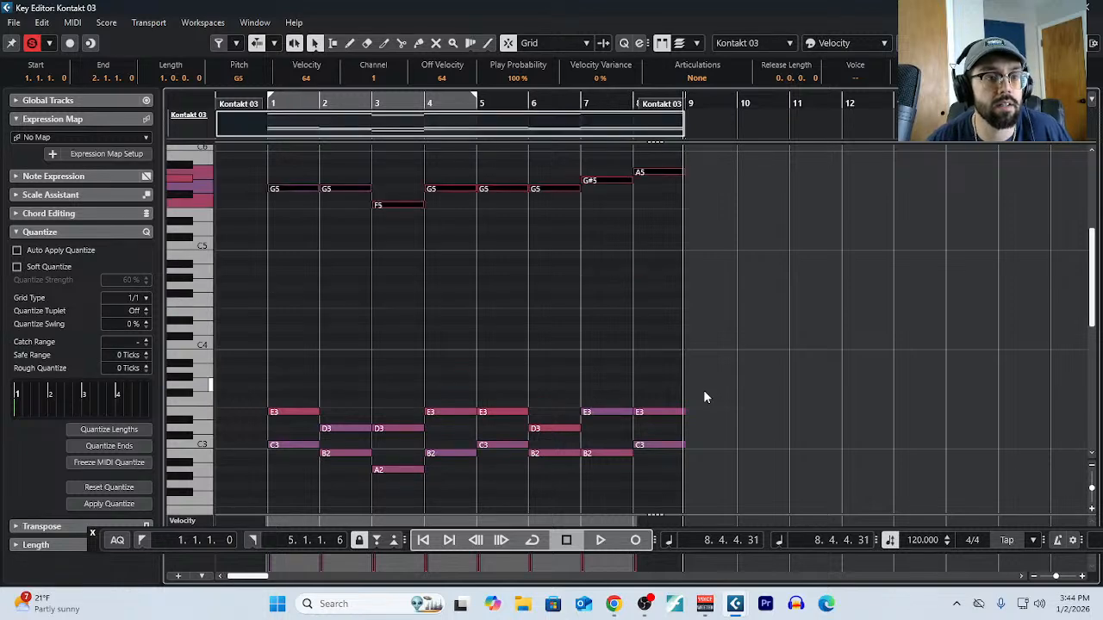
key("shift+Down")
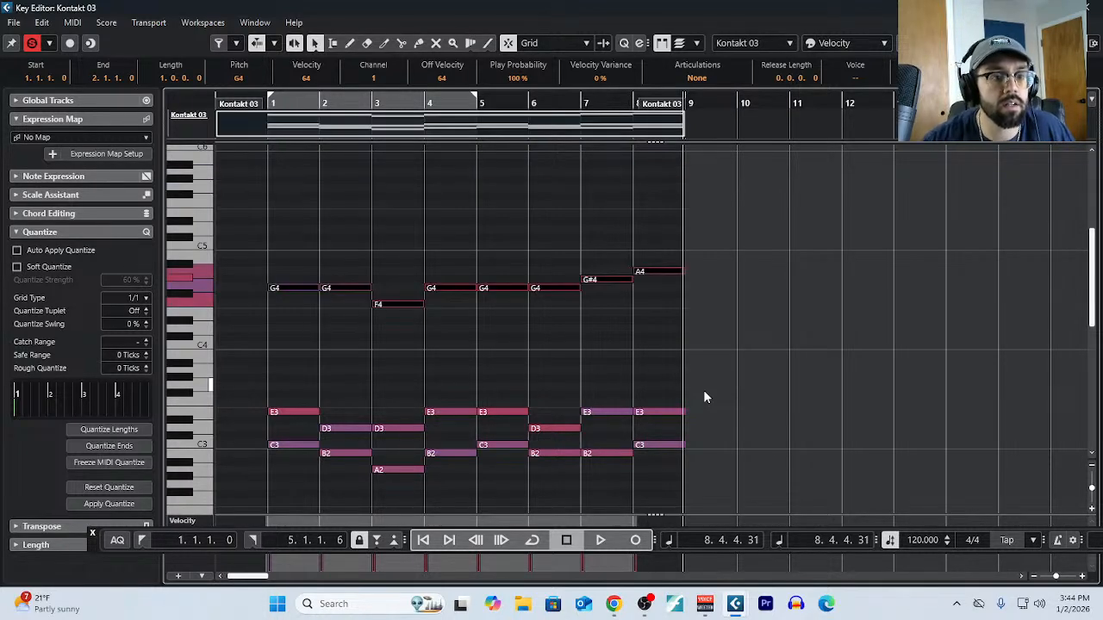
Mute the two lower notes of every chord in bars 1 to 8 and transpose them up one octave.
left_click_drag(291, 399, 814, 505)
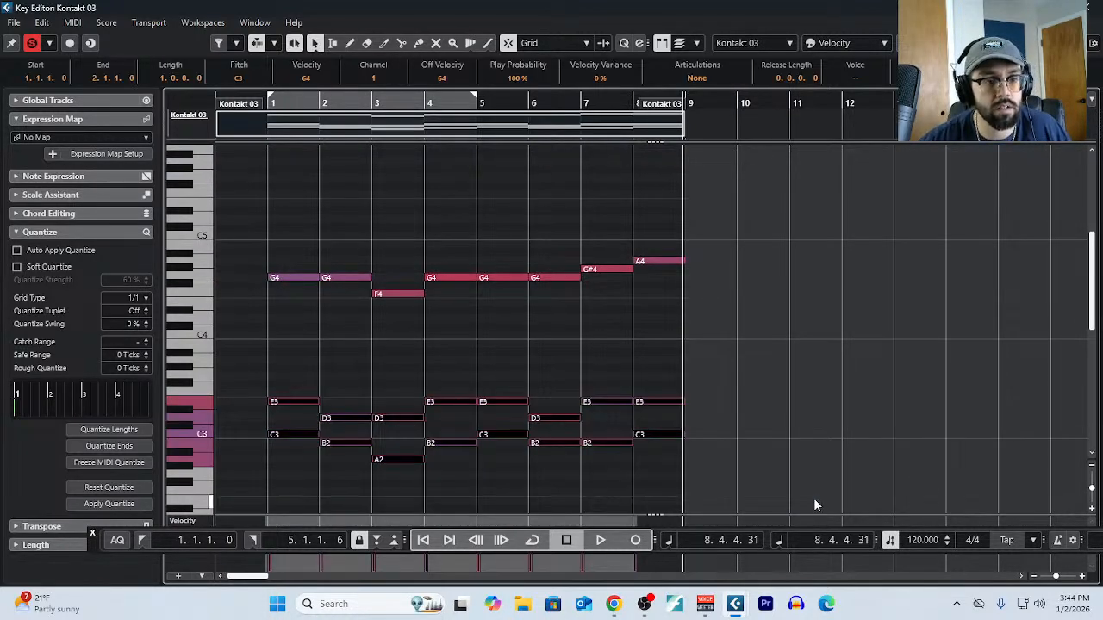
scroll(580, 320, "down", 2)
left_click(605, 278)
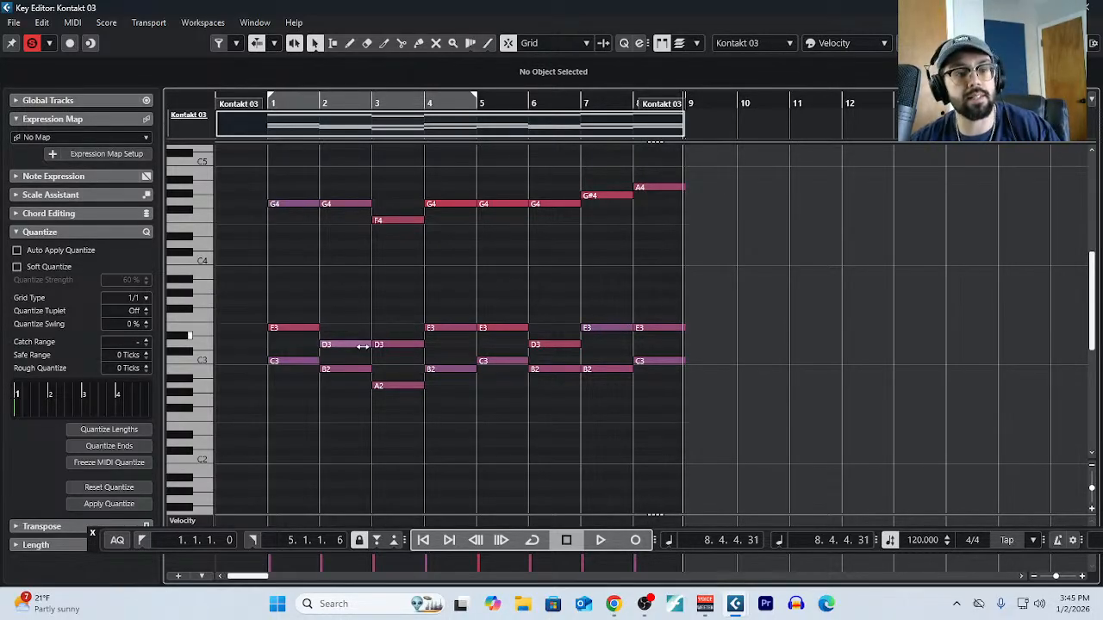
left_click_drag(284, 288, 702, 385)
key("shift+m")
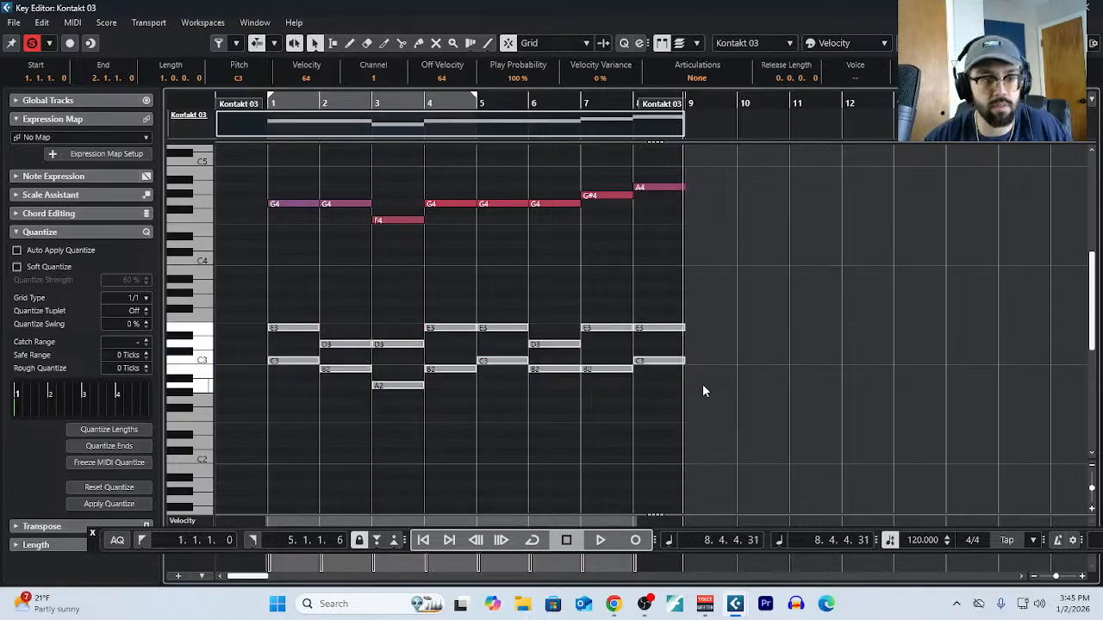
key("shift+Up")
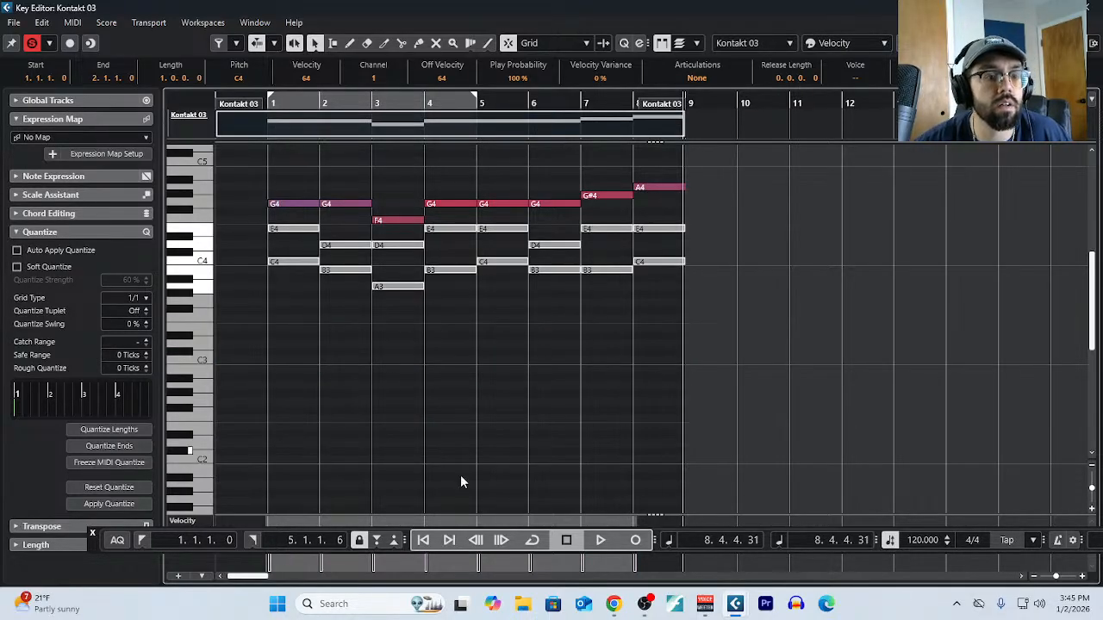
left_click(426, 539)
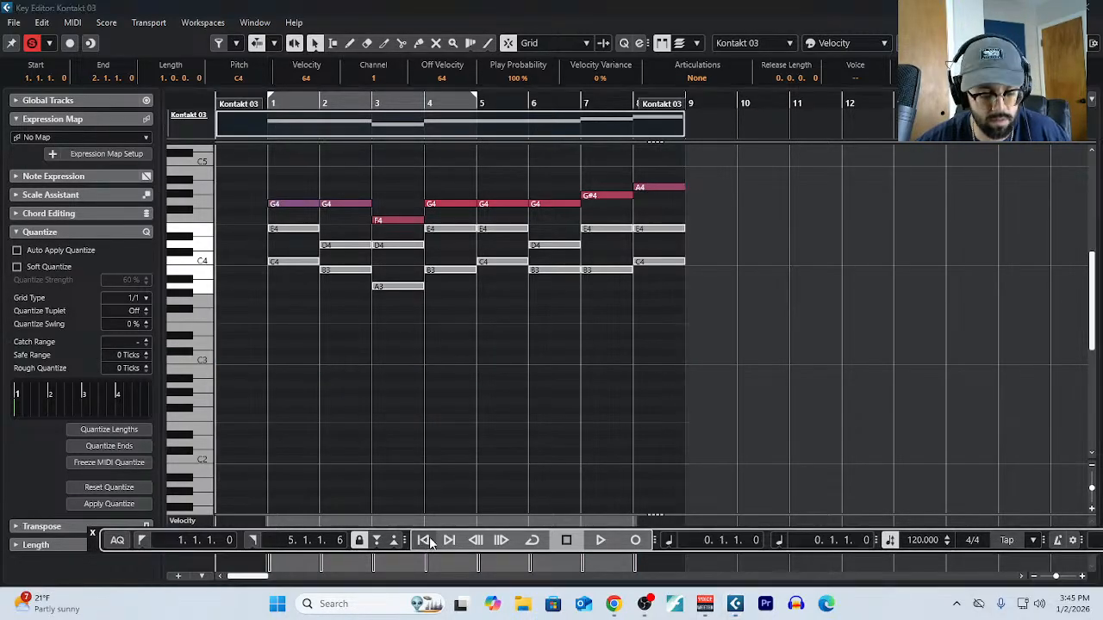
left_click(635, 539)
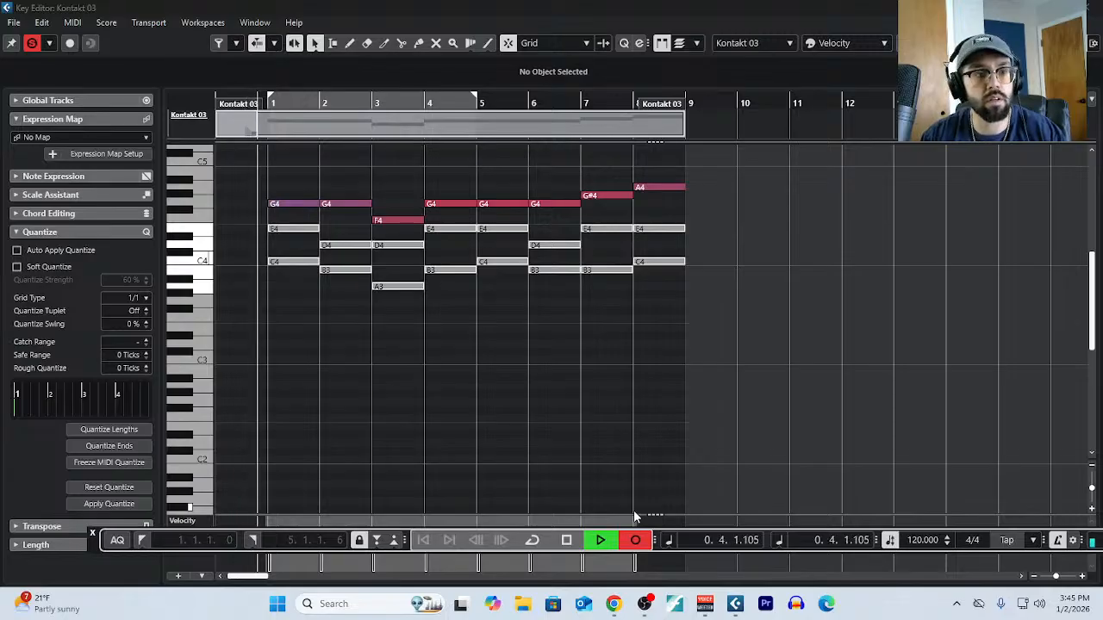
key("space")
key("ctrl+z")
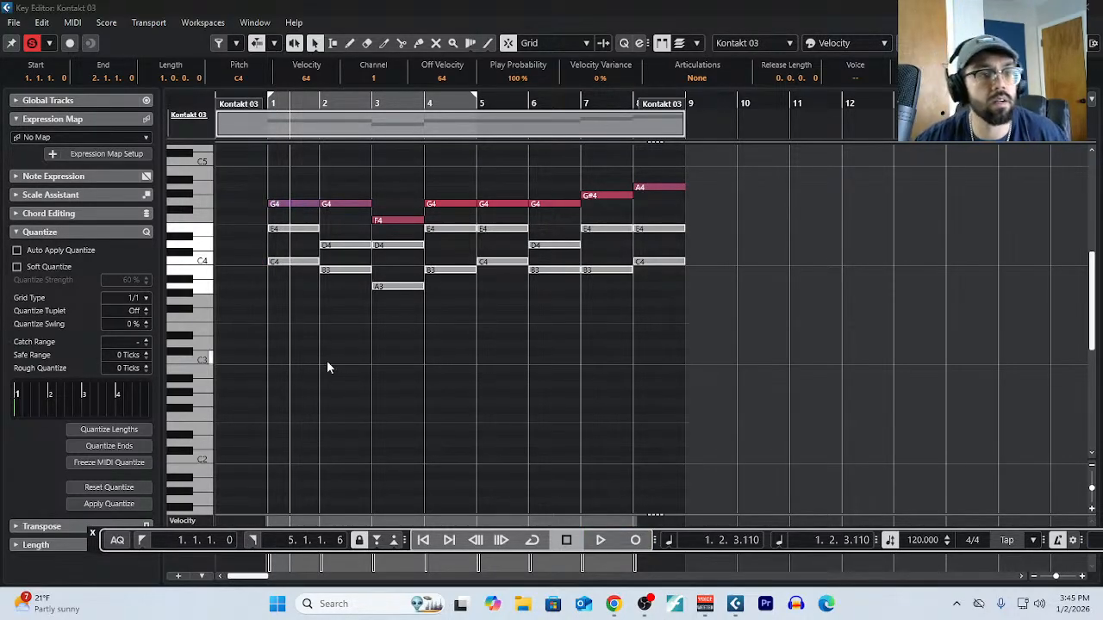
Record a one-note-per-bar bass line from the project start through bar 8: C2, G1, D1, E1, C2, G1, E1, A1.
left_click(423, 539)
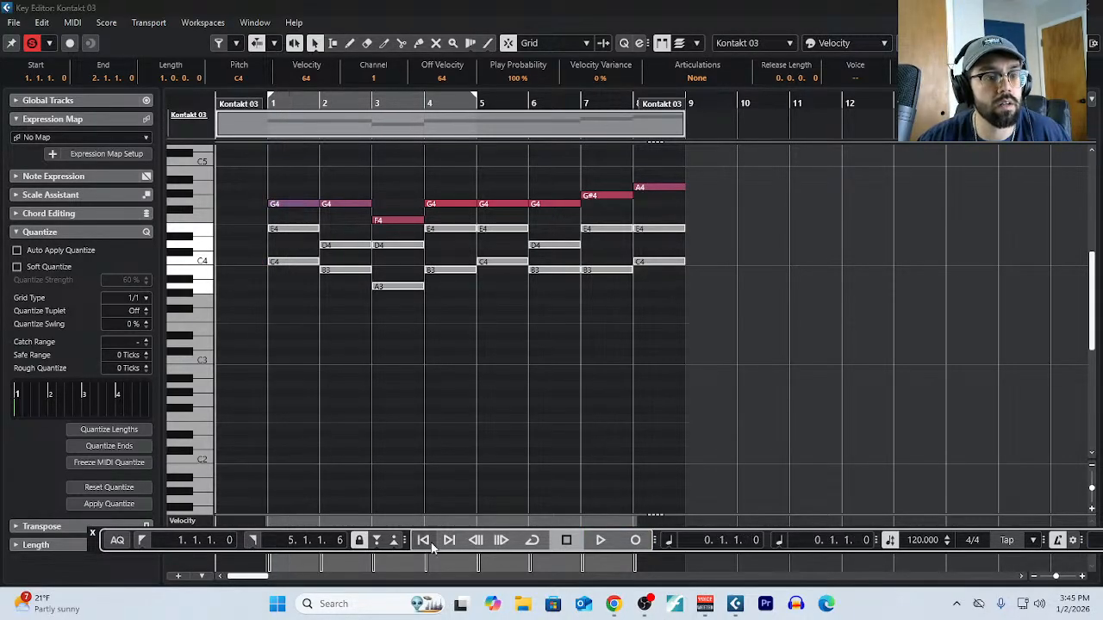
left_click(635, 539)
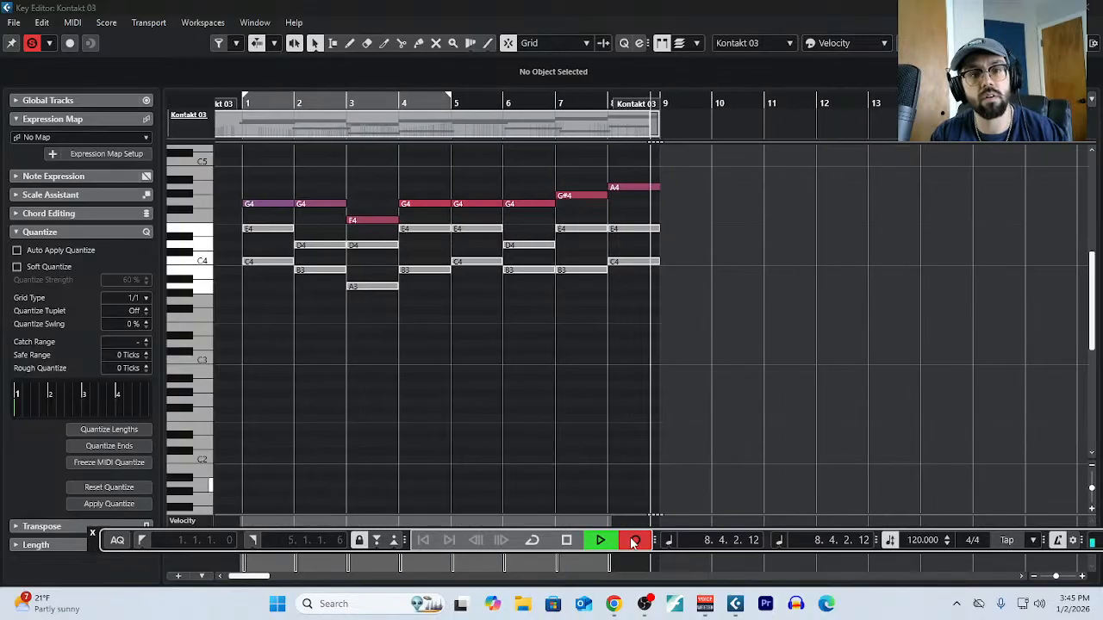
left_click(634, 541)
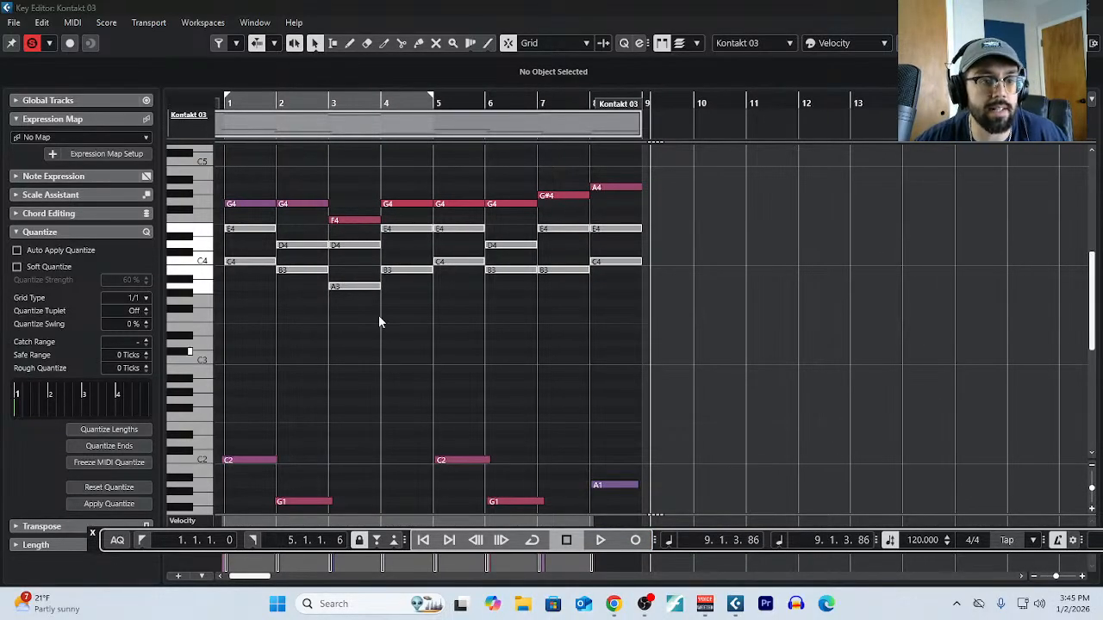
Quantize the starts and ends of all the recorded bass notes to full bars.
left_click_drag(642, 335, 379, 221)
scroll(438, 305, "down", 3)
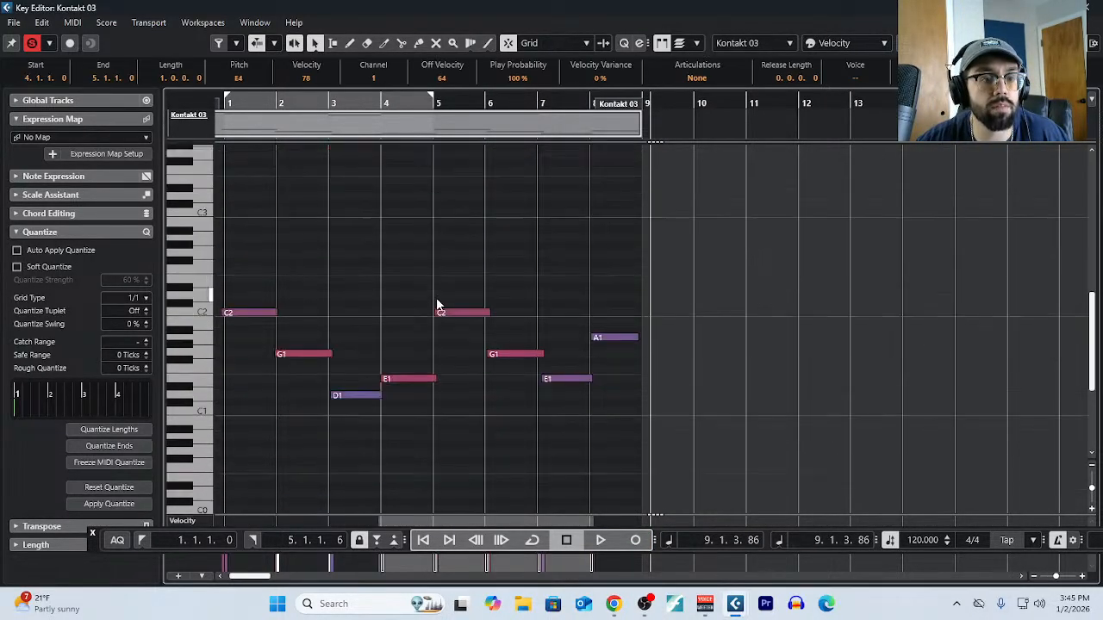
left_click_drag(243, 267, 744, 437)
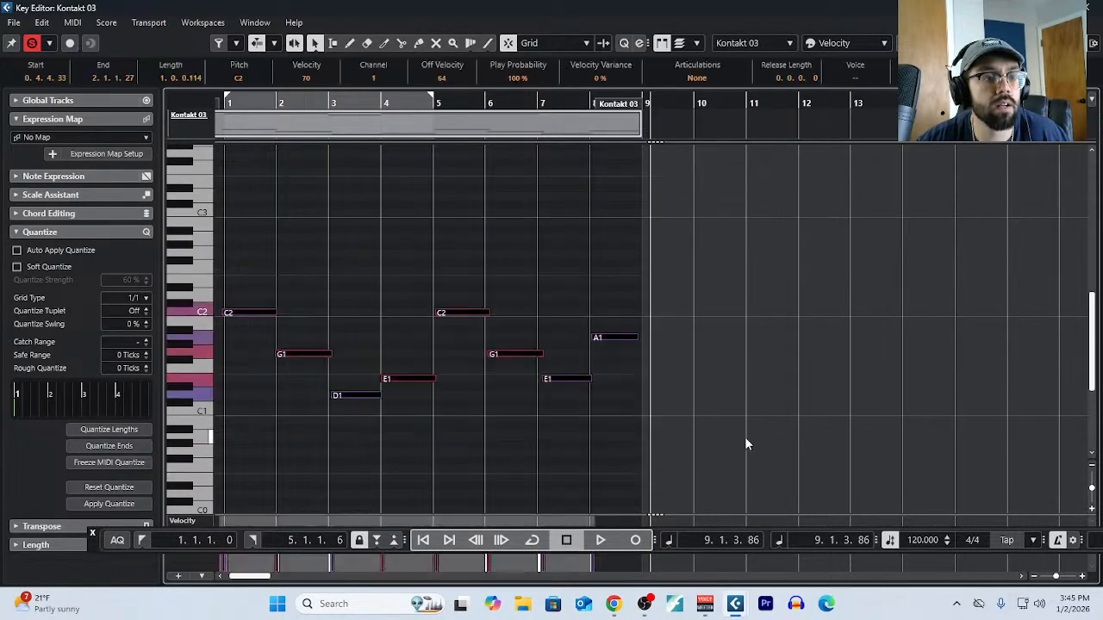
left_click(125, 448)
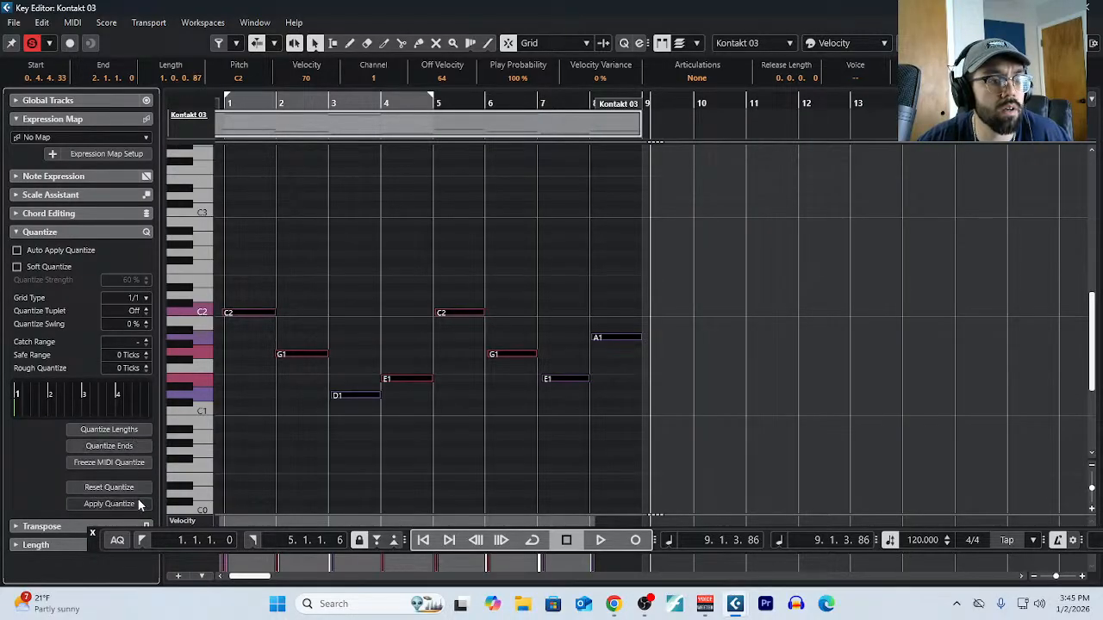
left_click(140, 504)
left_click(131, 447)
scroll(412, 388, "down", 1)
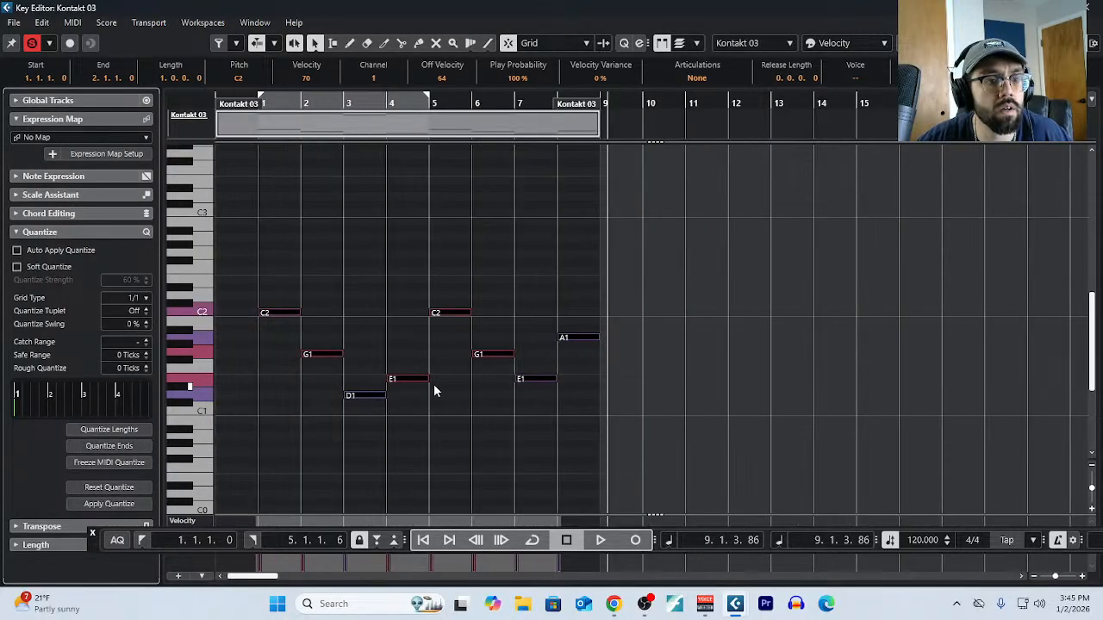
Transpose the recorded bass notes up one octave.
scroll(526, 355, "up", 2)
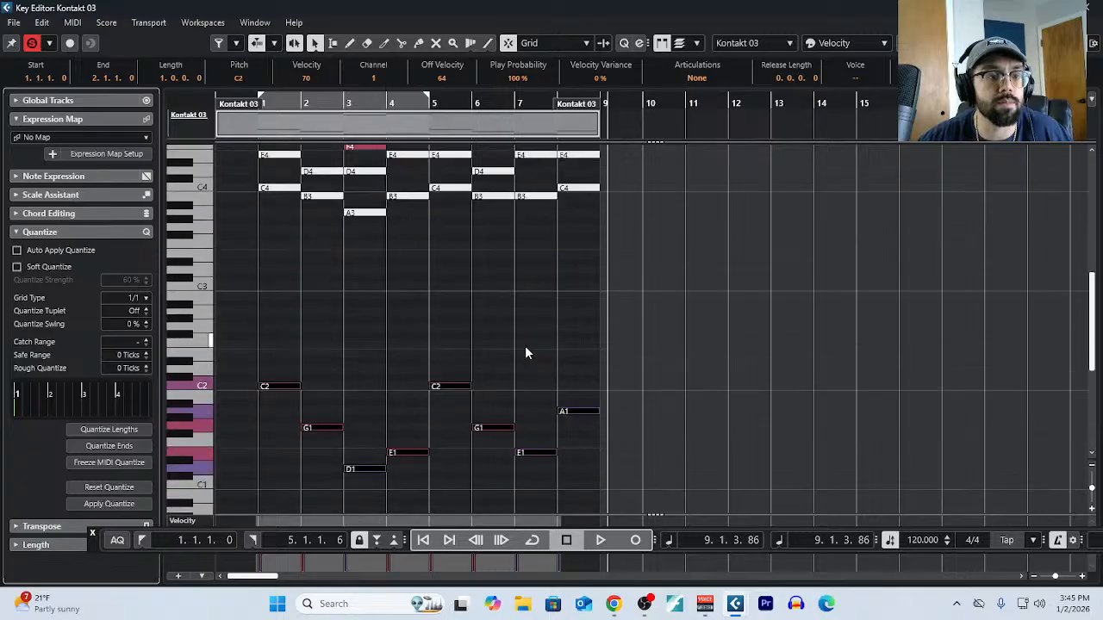
key("shift+Up")
scroll(505, 345, "up", 2)
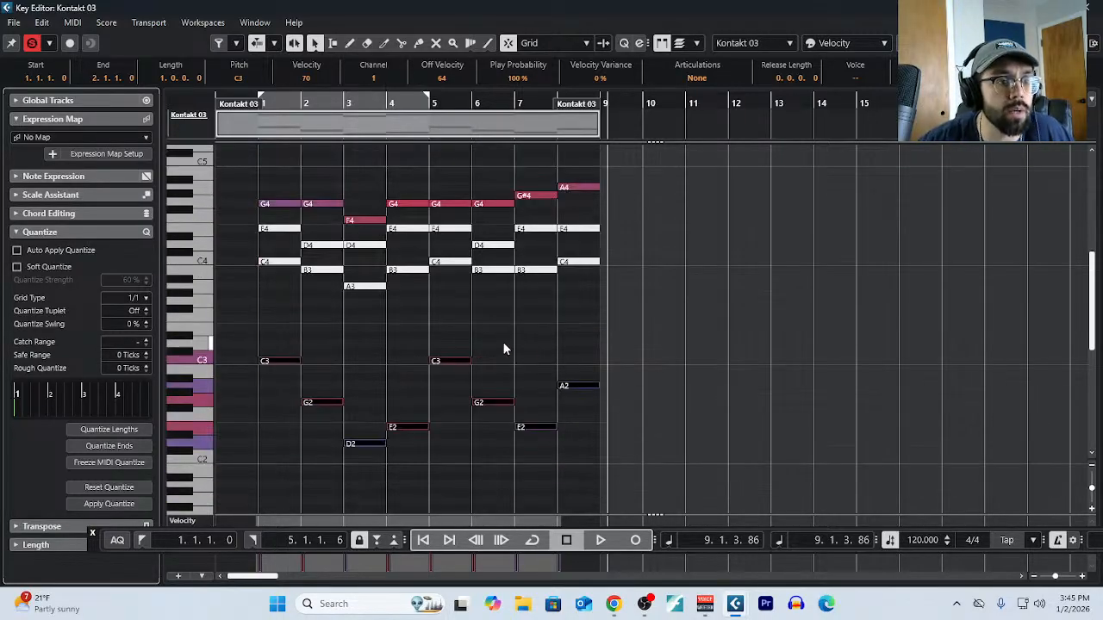
scroll(295, 310, "up", 1)
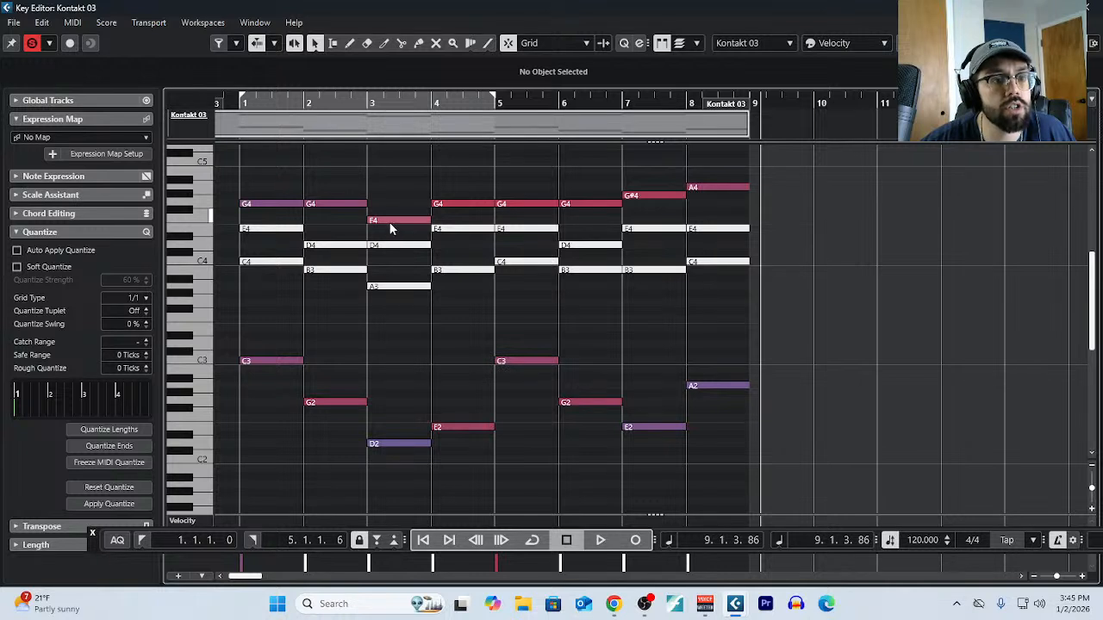
Raise the top note in bar 3 to A4 and the top note in bar 4 to B4.
left_click_drag(388, 222, 387, 195)
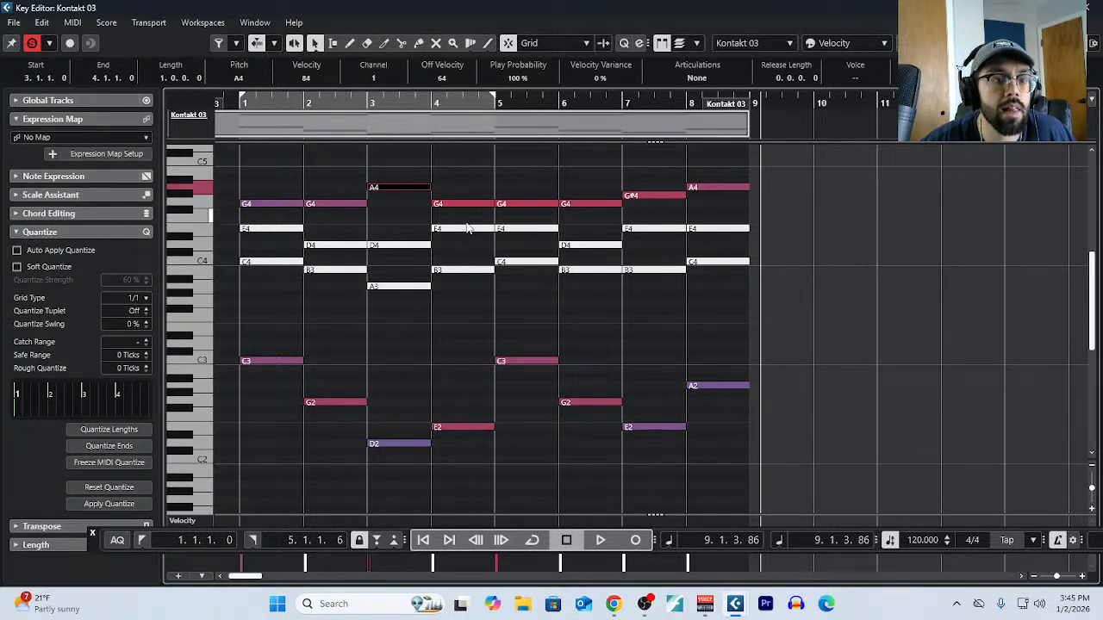
left_click_drag(463, 207, 469, 180)
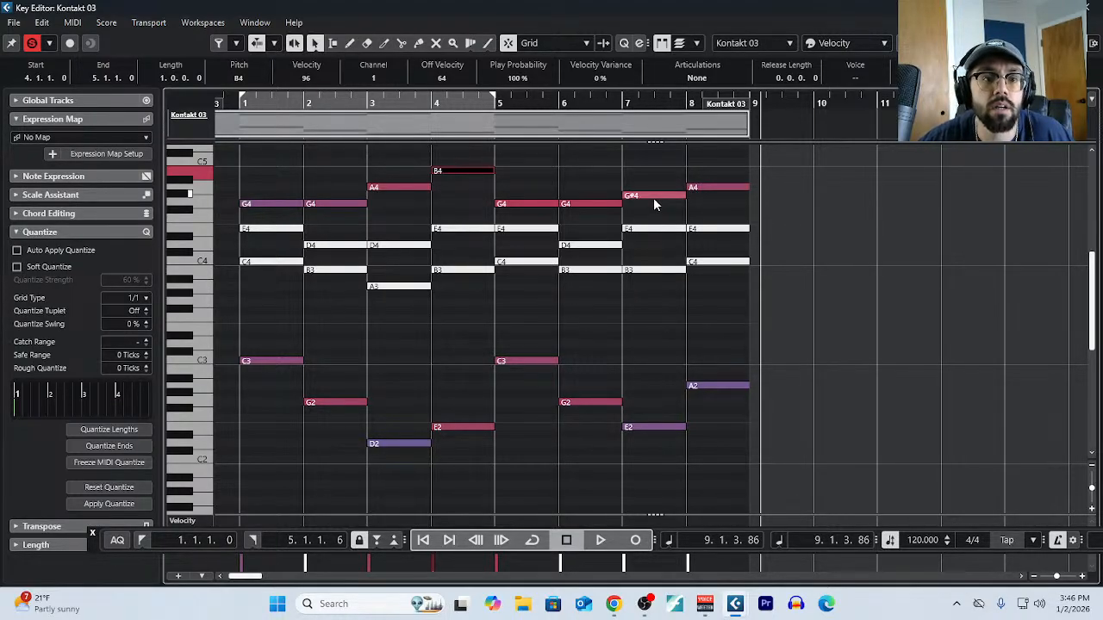
left_click(737, 189)
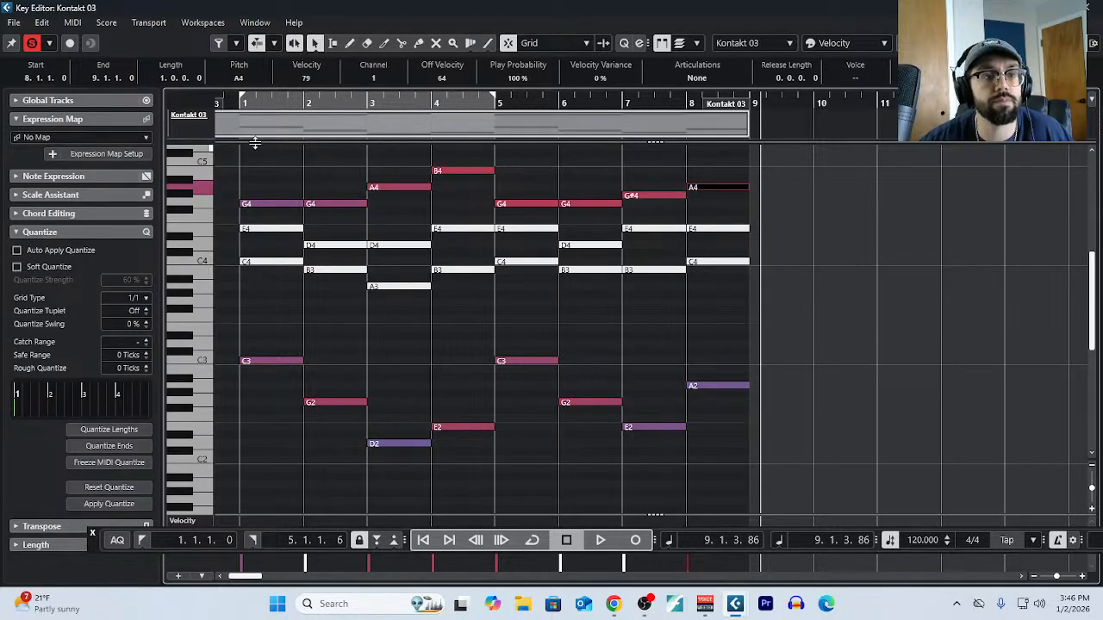
Transpose all eight bass notes down one octave, starting from C2 in bar 1.
scroll(255, 307, "down", 3)
left_click_drag(258, 256, 766, 408)
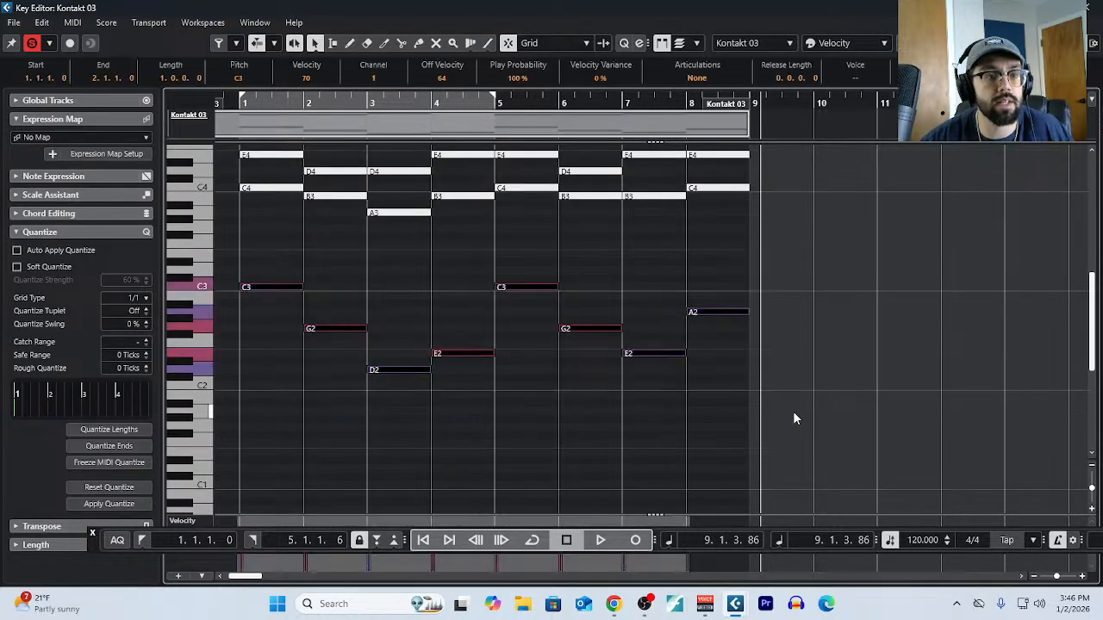
key("shift+Down")
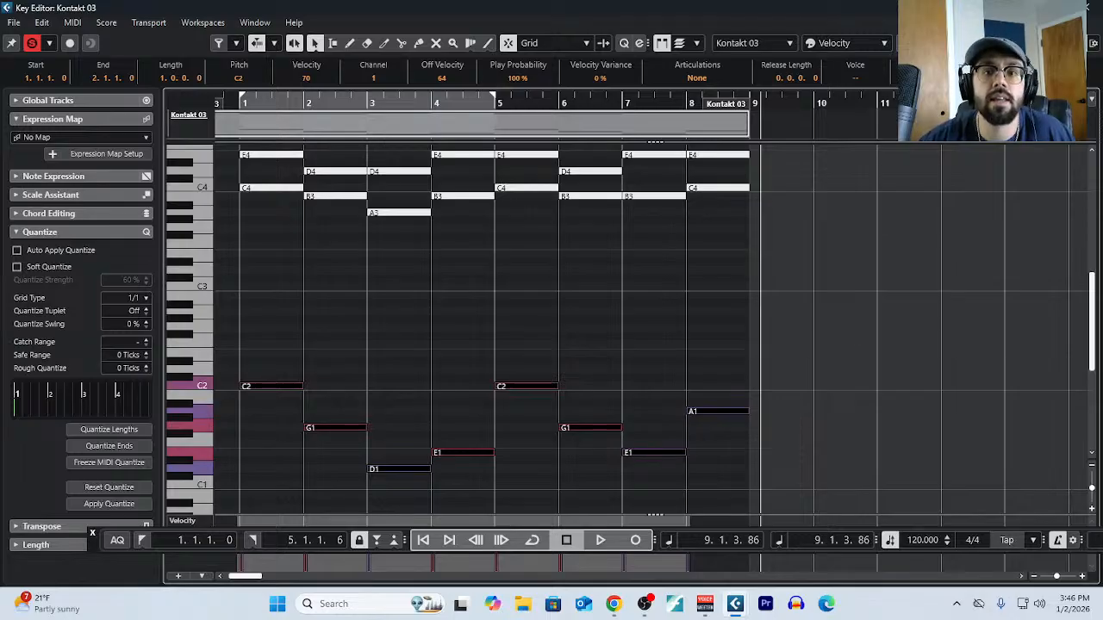
Close the Kontakt 03 editor and open the Musio 01 and Kontakt 03 parts together in the Key Editor.
left_click(1087, 7)
left_click(657, 299)
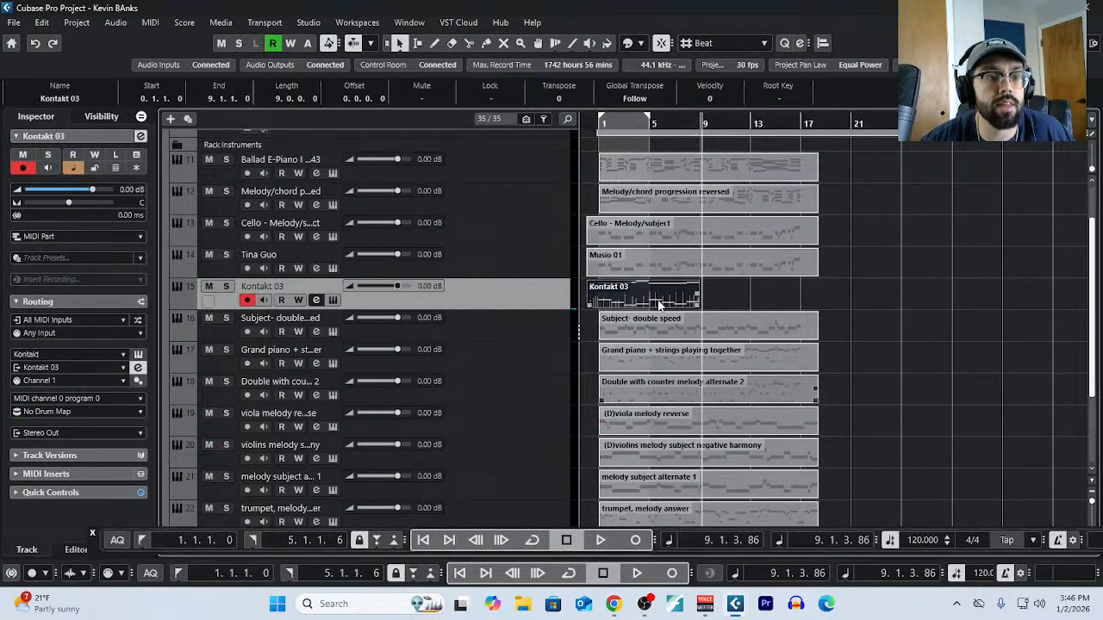
left_click(654, 275, "shift")
left_click(160, 24)
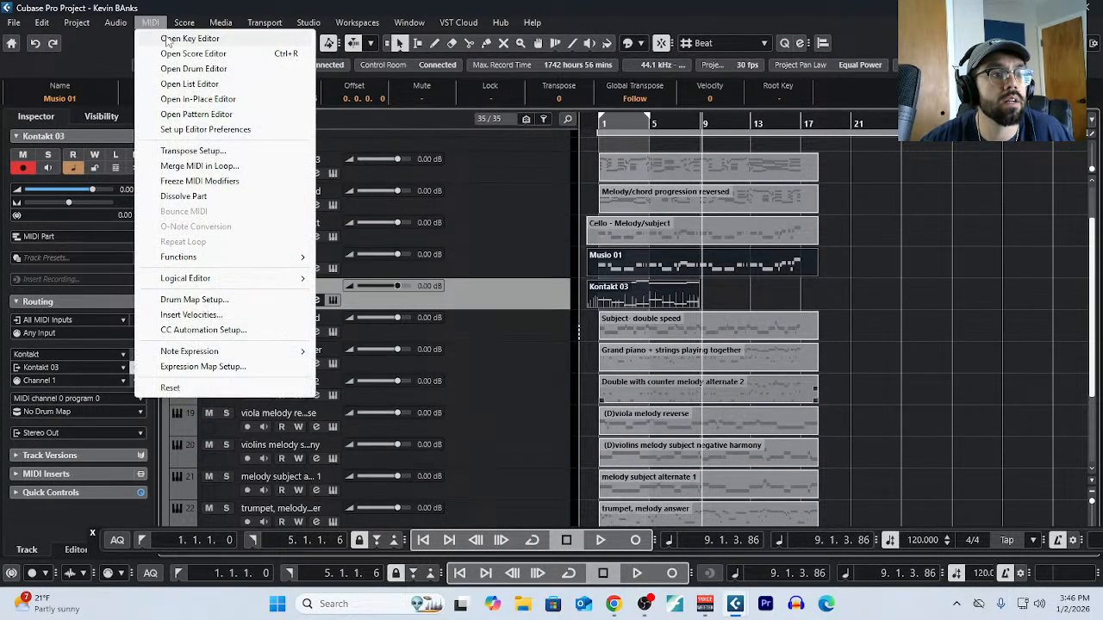
left_click(189, 39)
scroll(409, 353, "down", 2)
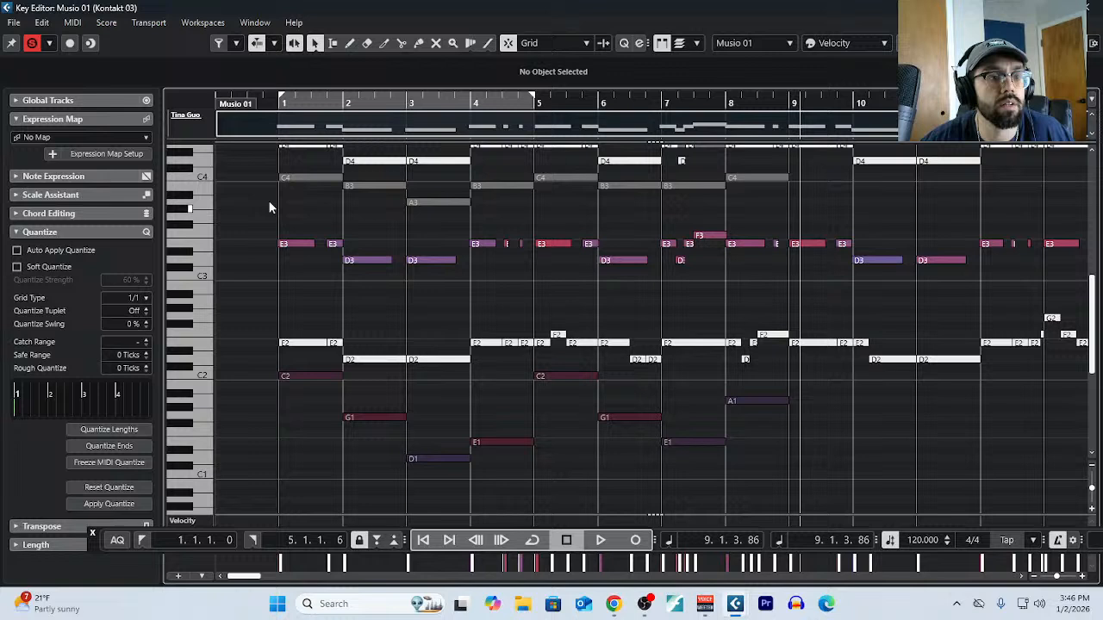
Play the project from just before bar 1 to hear the Musio 01 melody against the outer voices, and stop.
left_click(263, 113)
key("space")
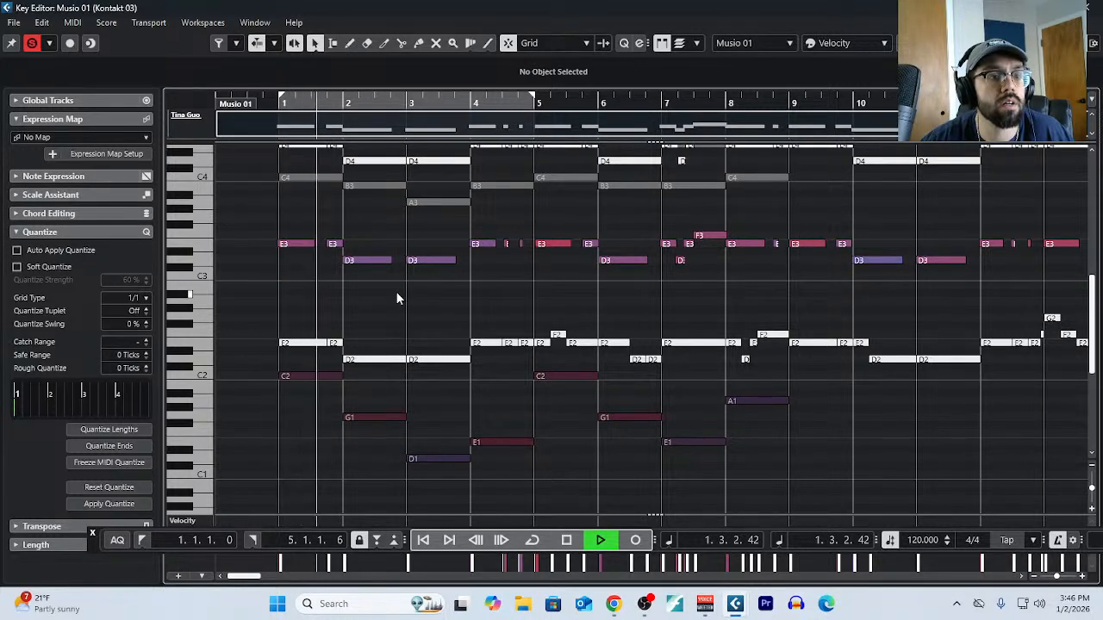
key("space")
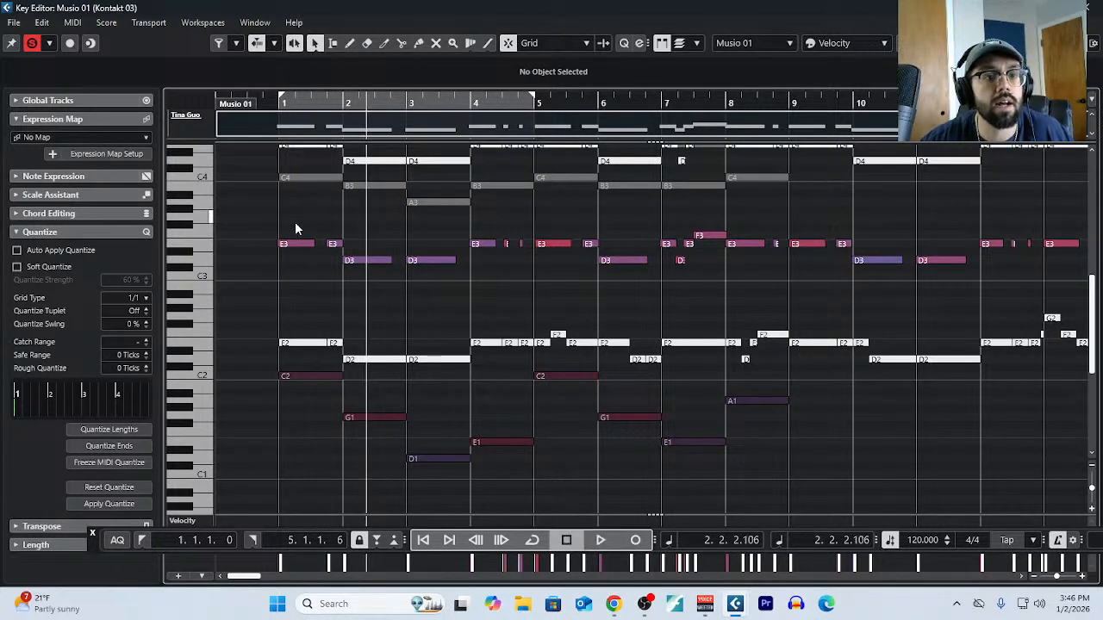
Mute the Musio 01 melody notes in bars 1 to 8 and return to the project window.
left_click_drag(294, 228, 777, 301)
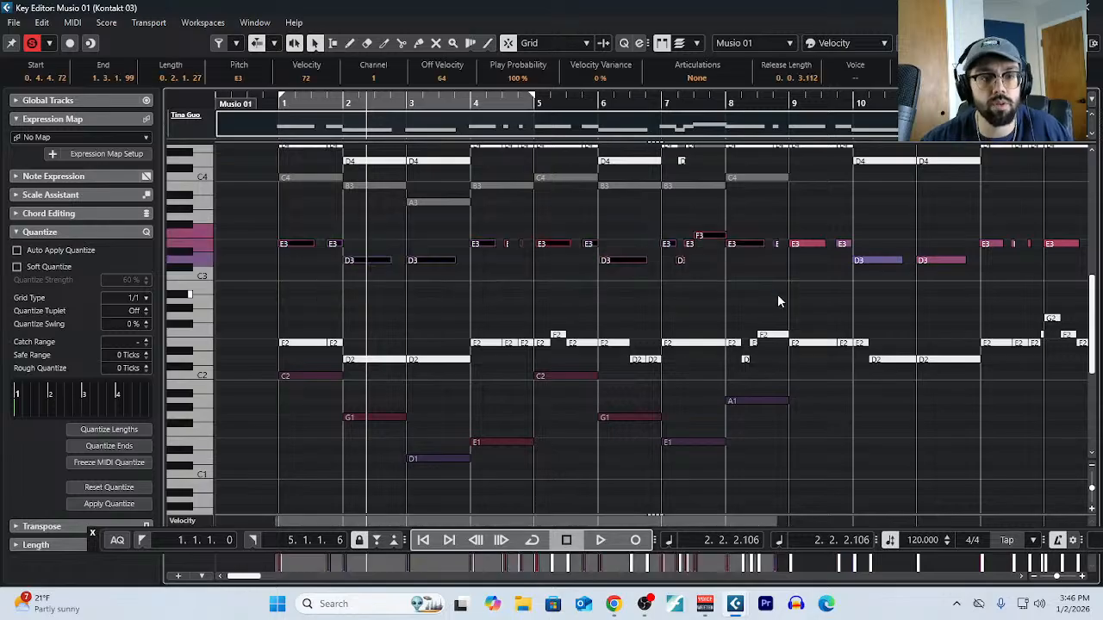
key("shift+m")
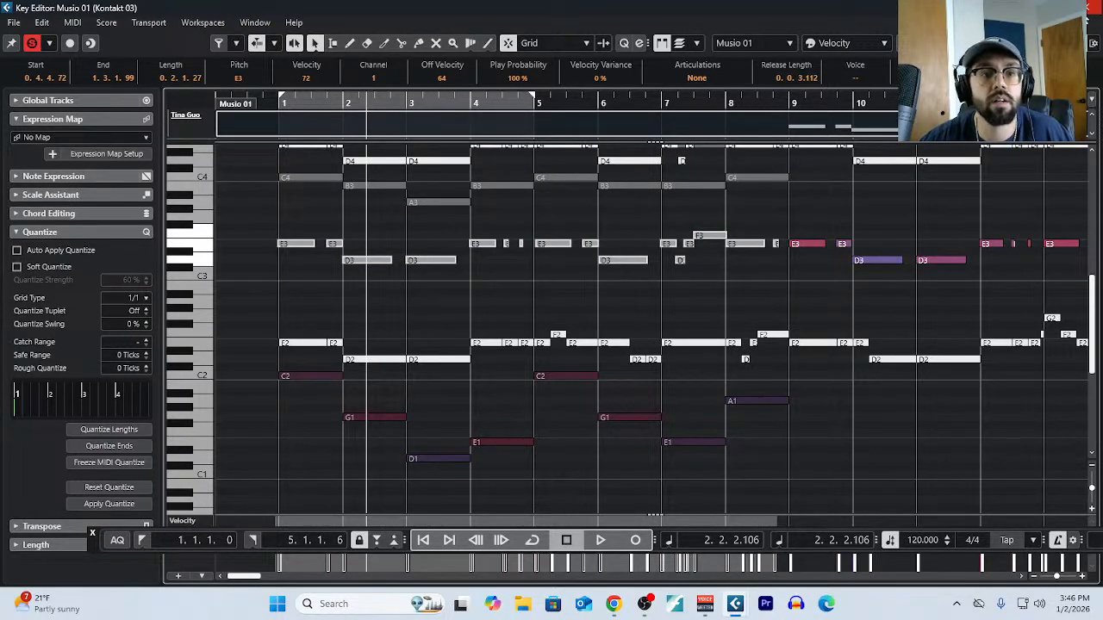
key("ctrl+e")
left_click(520, 259)
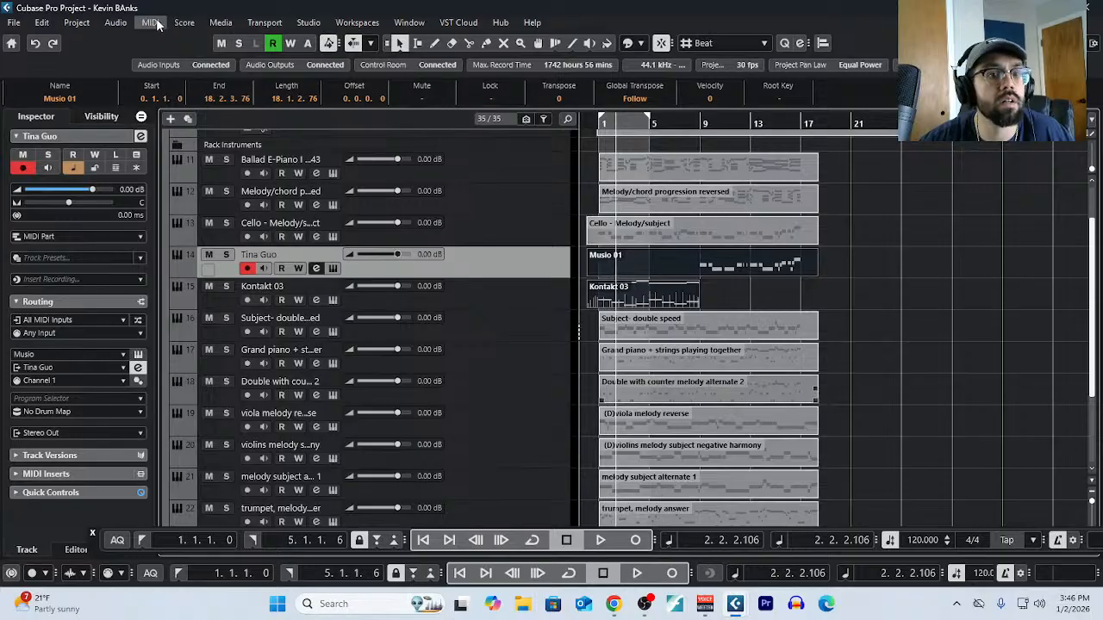
Open the Musio 01 and Kontakt 03 parts together in the Key Editor and return the cursor to the project start.
left_click(149, 23)
left_click(207, 39)
scroll(301, 310, "up", 2)
scroll(302, 310, "left", 1)
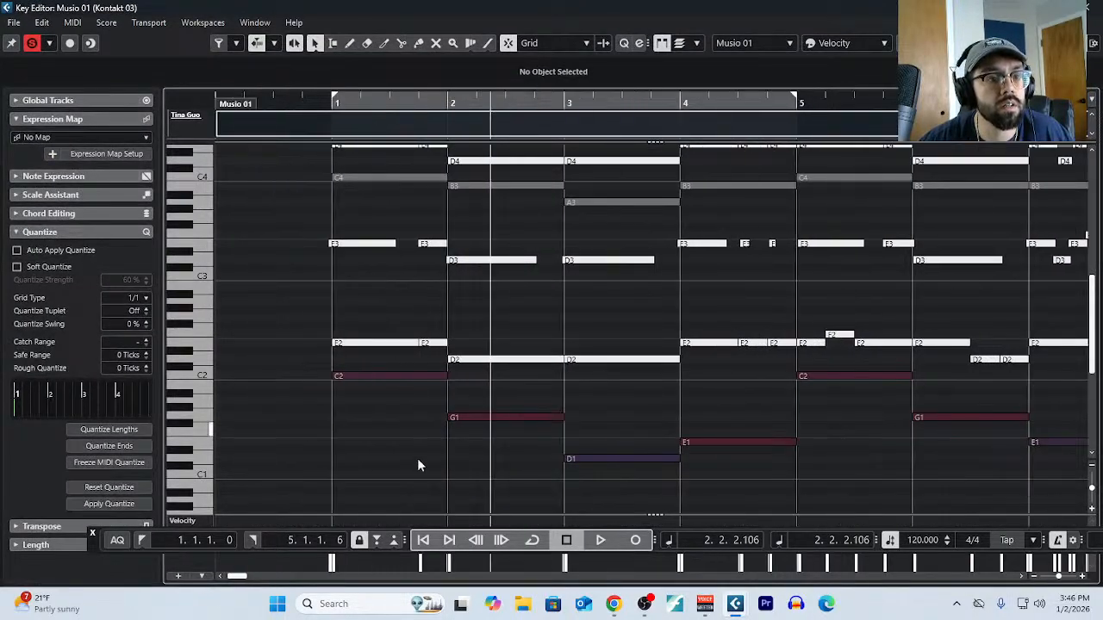
left_click(423, 540)
scroll(497, 332, "down", 3)
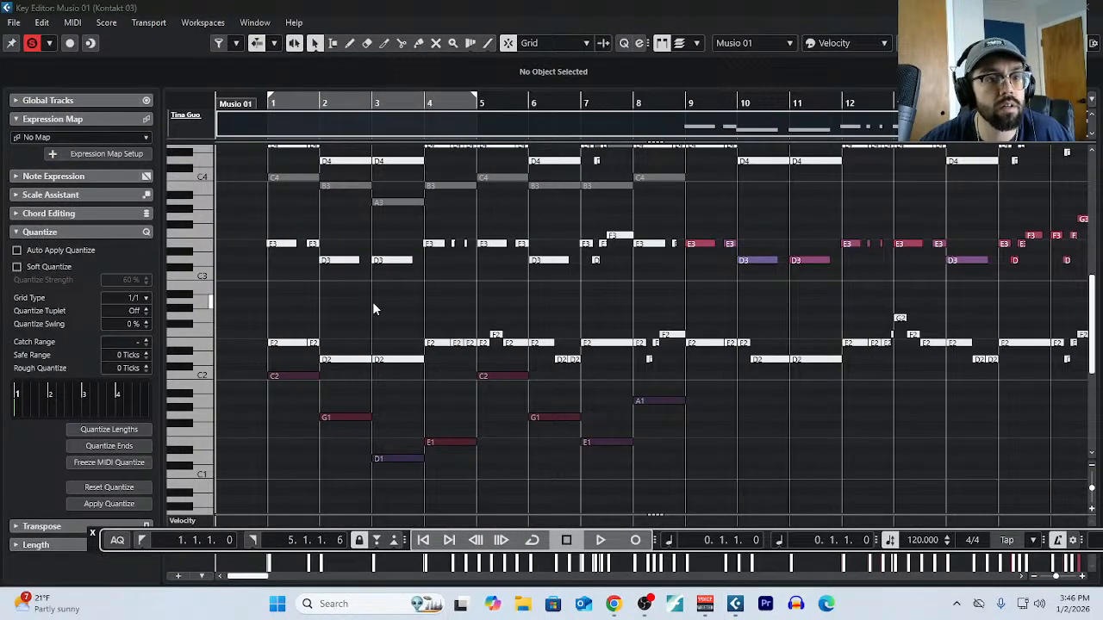
left_click(1096, 6)
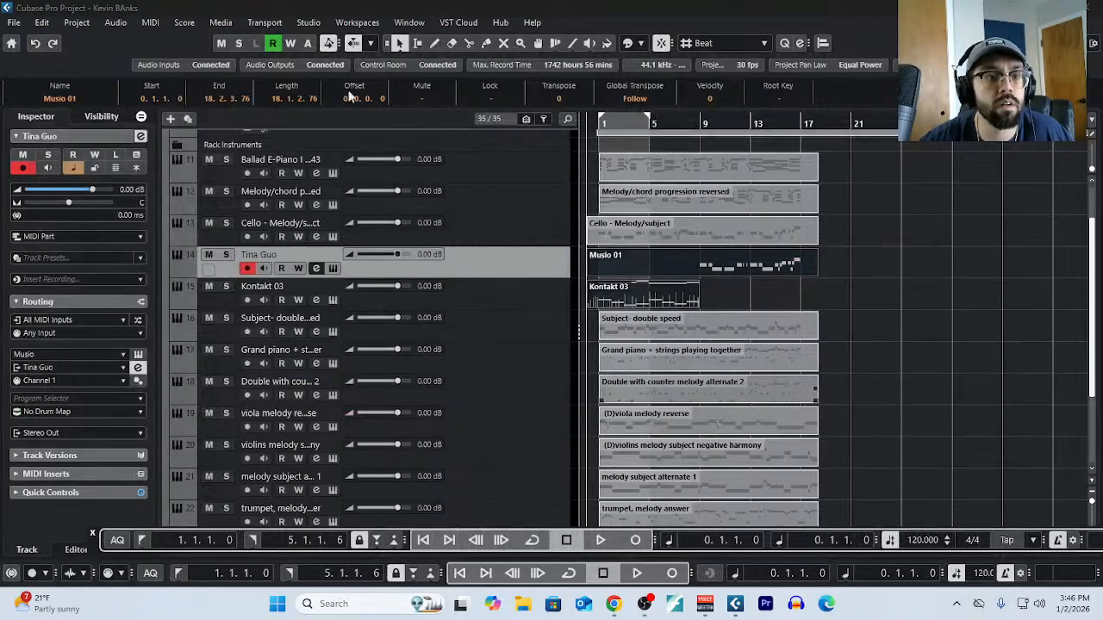
left_click(153, 23)
left_click(177, 38)
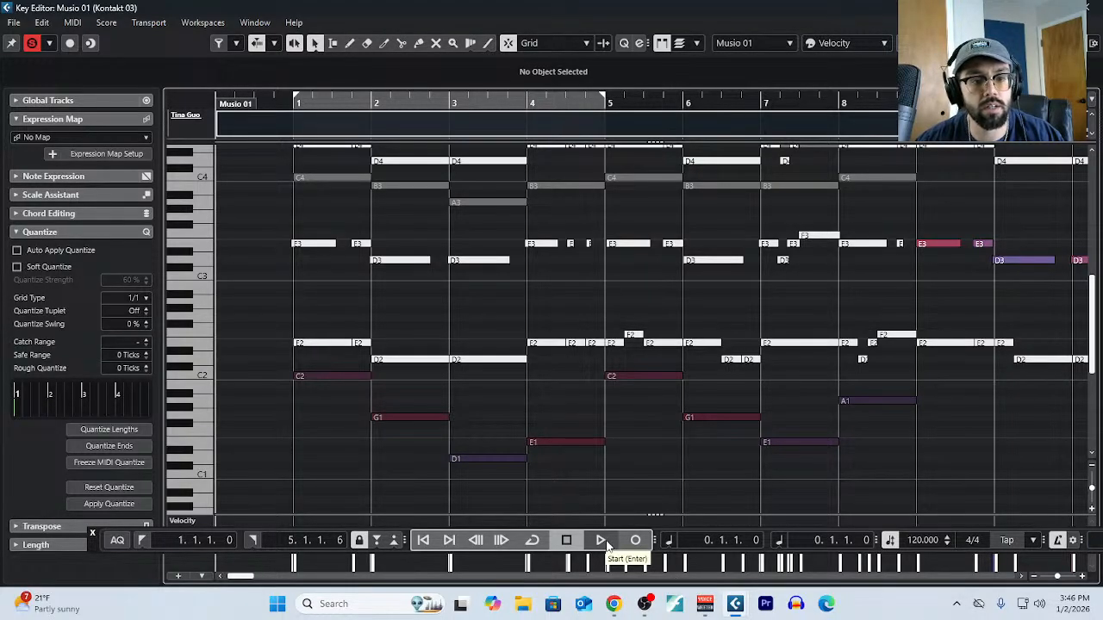
Play the harmonized parts from the start, stop, and set the project tempo to 90 BPM.
left_click(600, 540)
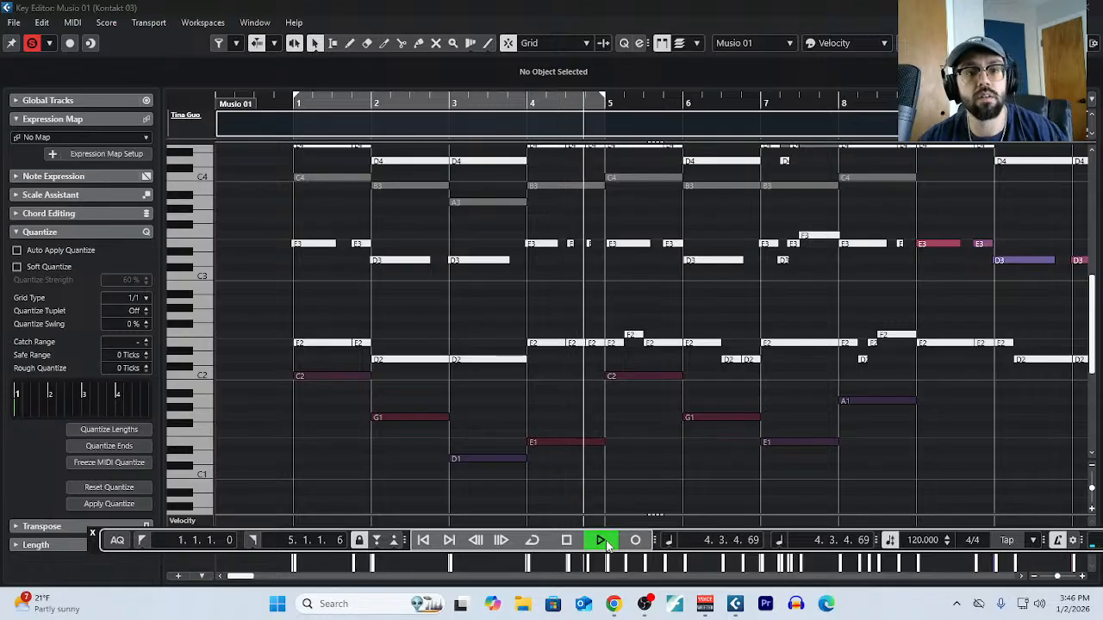
left_click(603, 541)
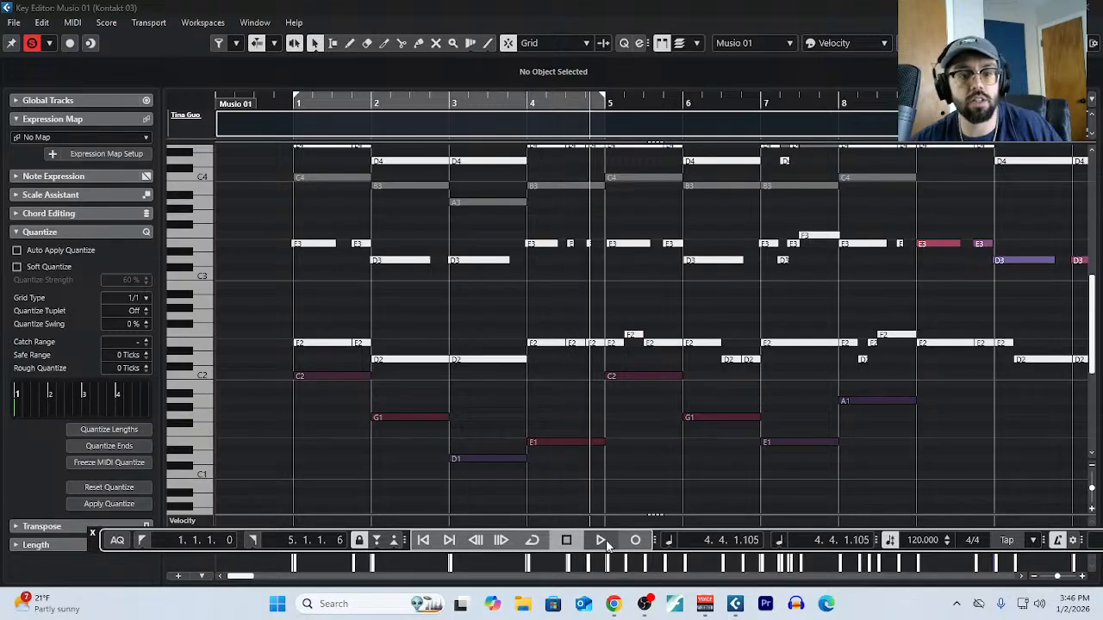
left_click(914, 541)
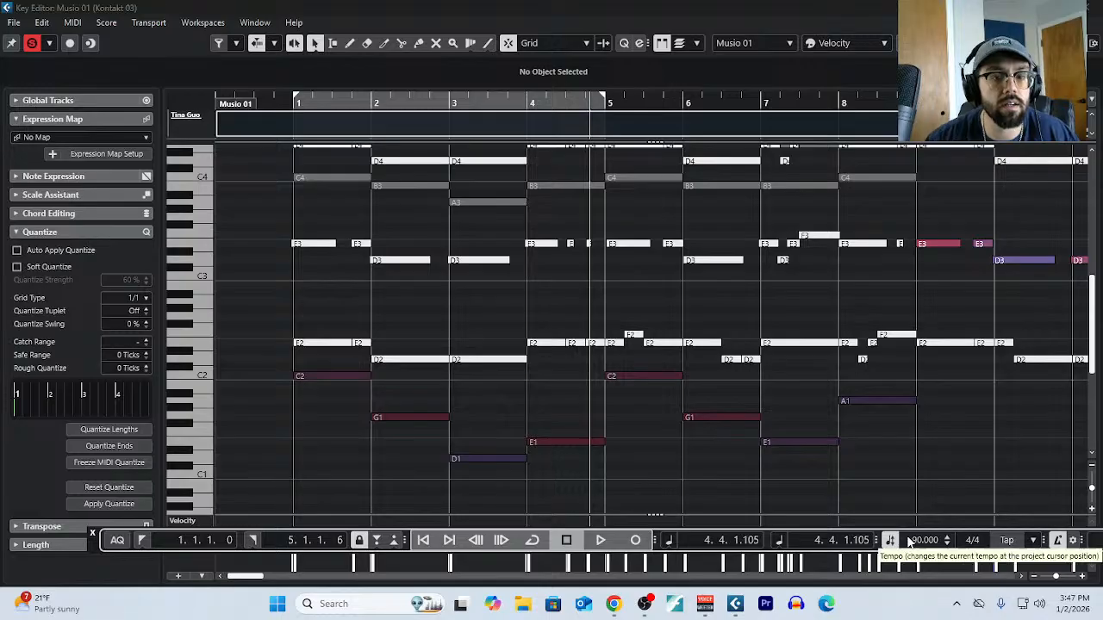
Play both parts from the project start at the new tempo, stop, and review the notes across the bars.
left_click(424, 541)
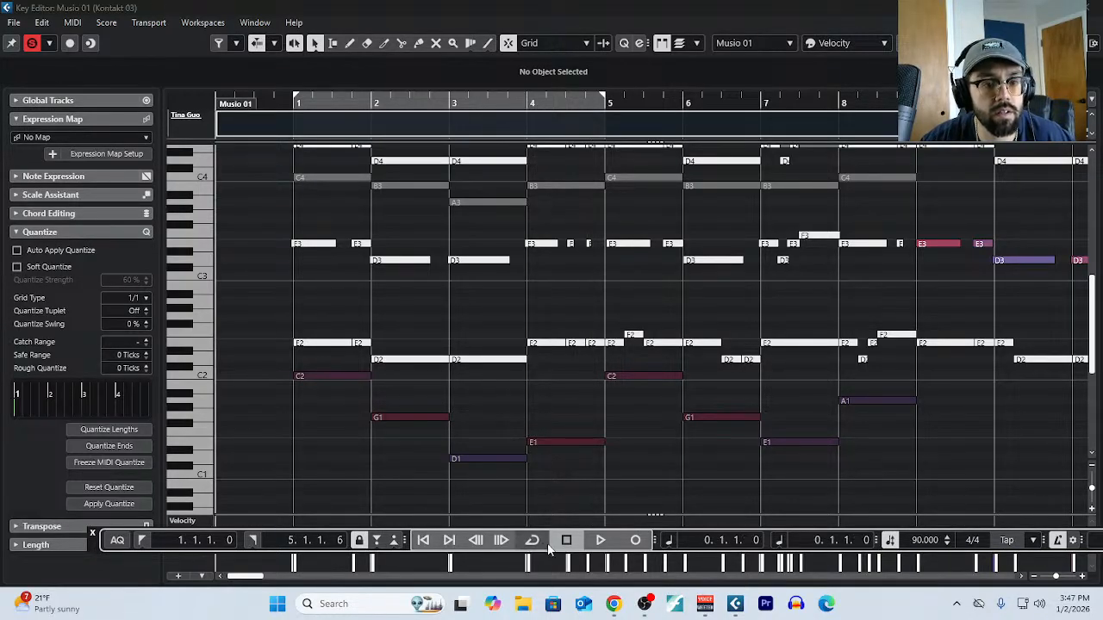
left_click(601, 540)
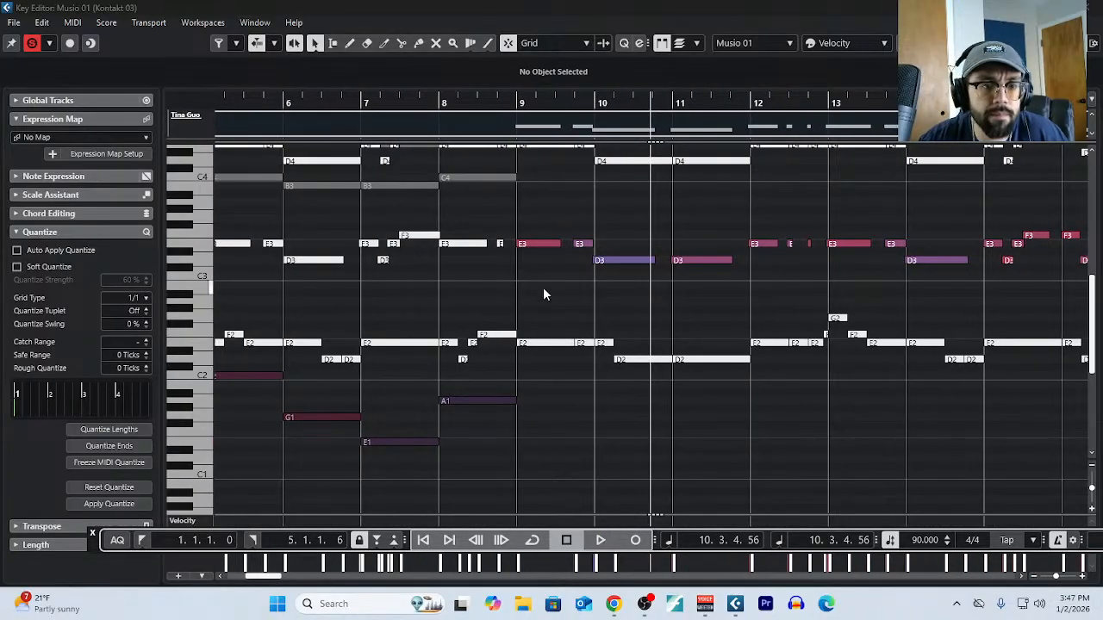
scroll(556, 314, "down", 5)
scroll(349, 349, "up", 5)
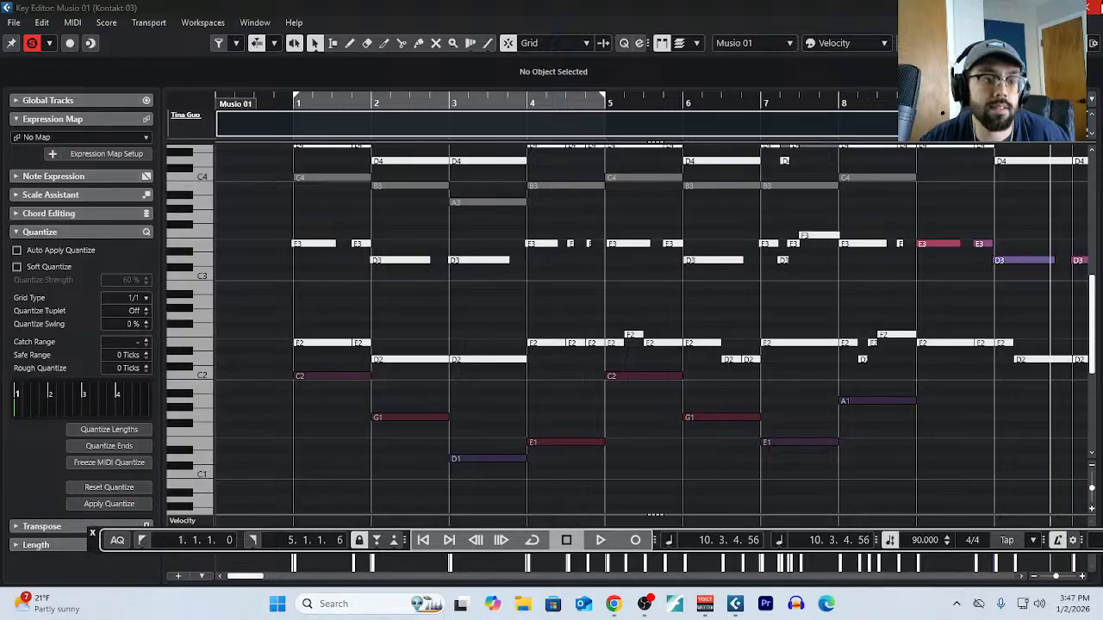
Return to the project window and open only the Musio 01 part in the Key Editor.
left_click(1092, 7)
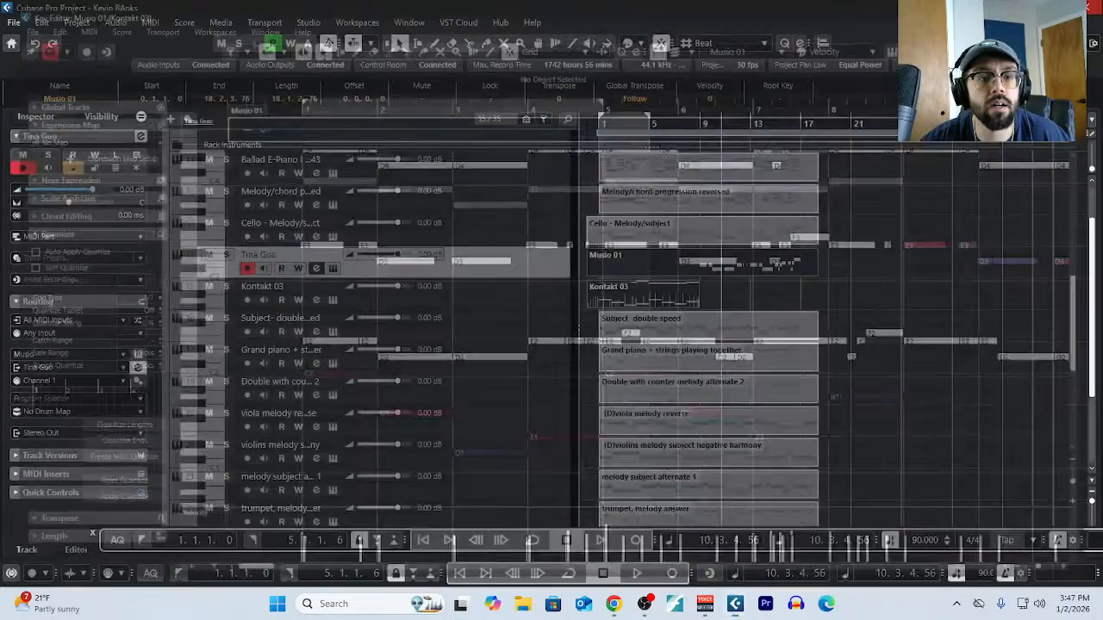
left_click(643, 266)
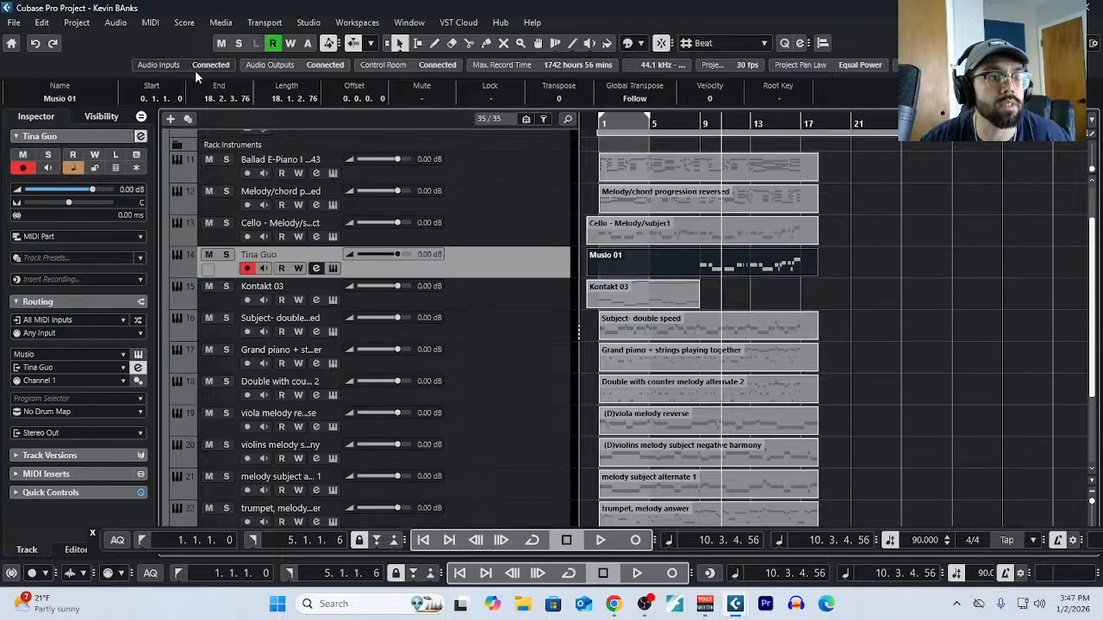
left_click(150, 22)
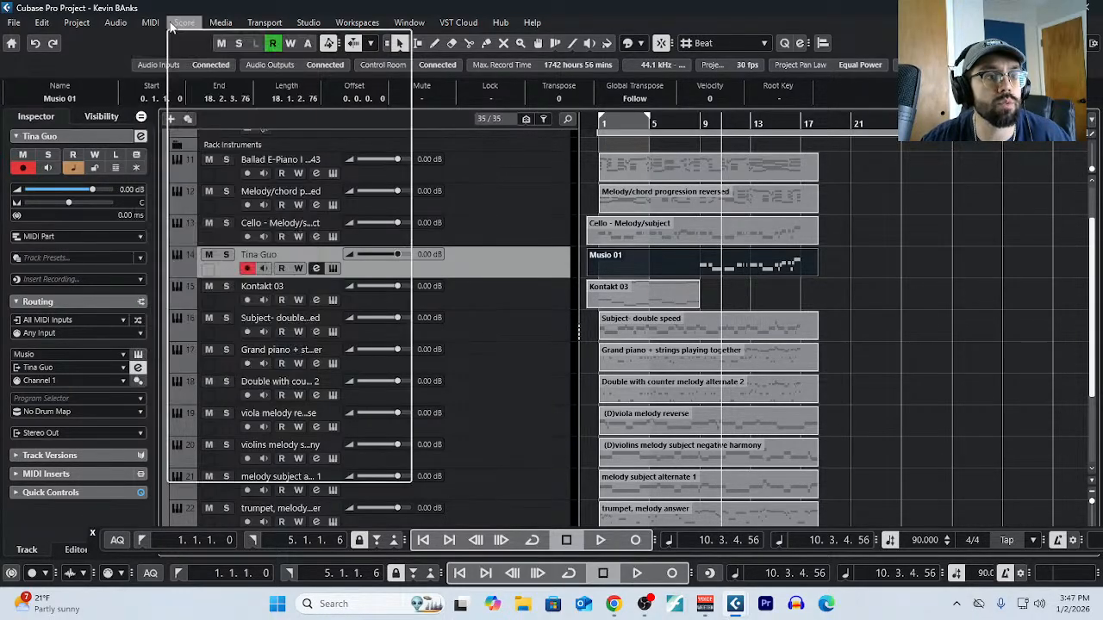
left_click(185, 39)
scroll(403, 310, "down", 2)
key("g")
key("g")
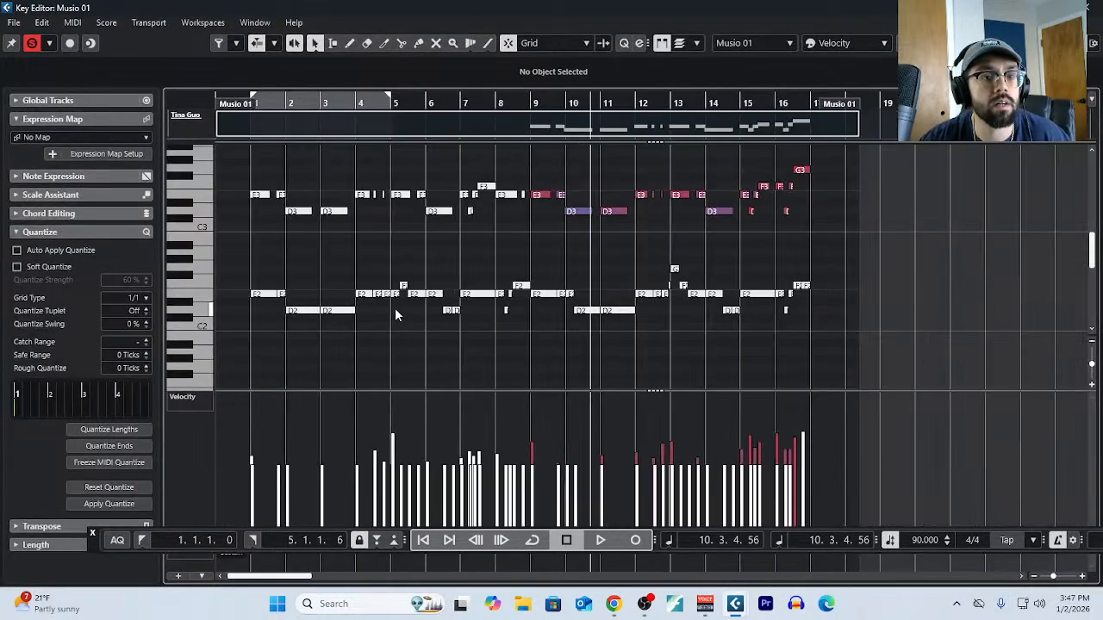
Delete the two lower octave copies of the Musio 01 melody, keeping only the line around D4 to F4.
left_click_drag(241, 267, 871, 350)
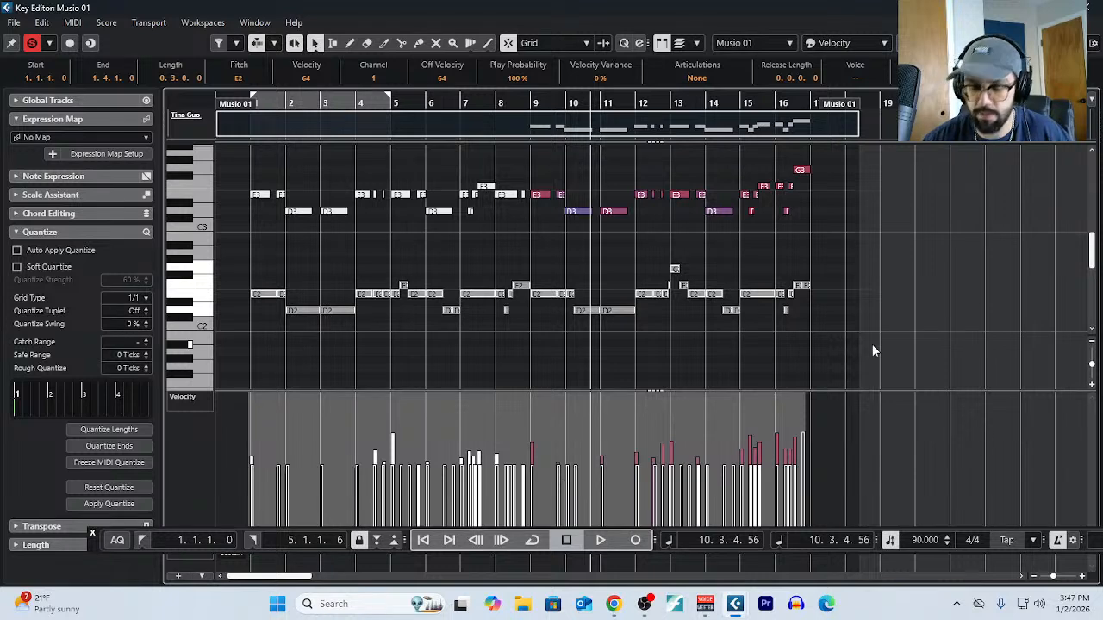
key("Delete")
scroll(598, 259, "up", 1)
left_click_drag(545, 210, 942, 357)
key("Delete")
scroll(942, 358, "up", 1)
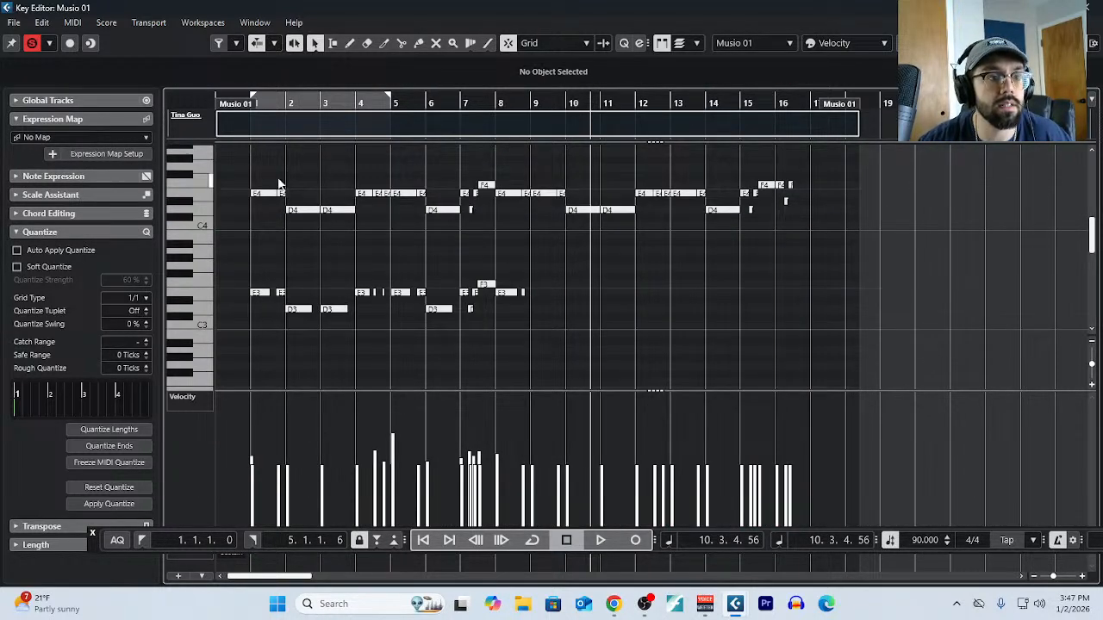
left_click_drag(250, 167, 844, 251)
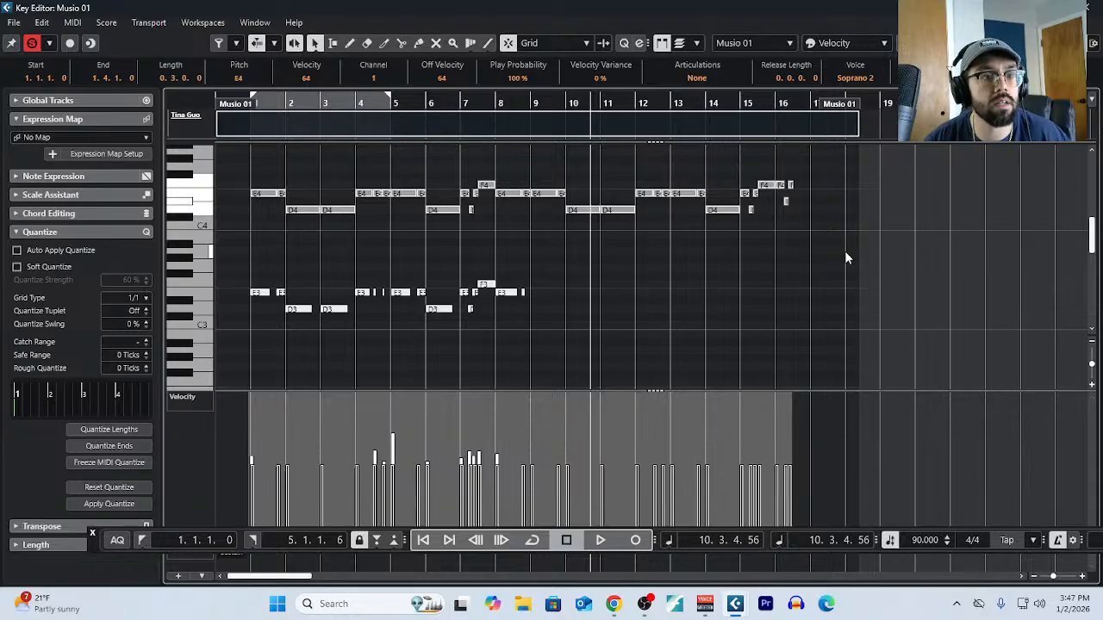
left_click(497, 324)
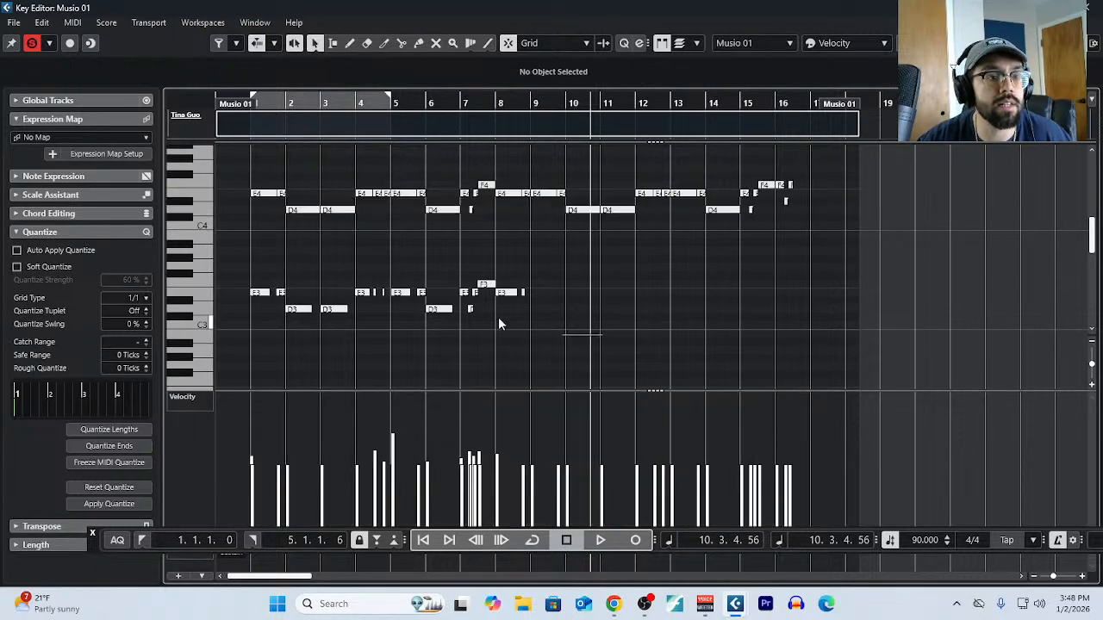
left_click_drag(603, 337, 248, 266)
key("Delete")
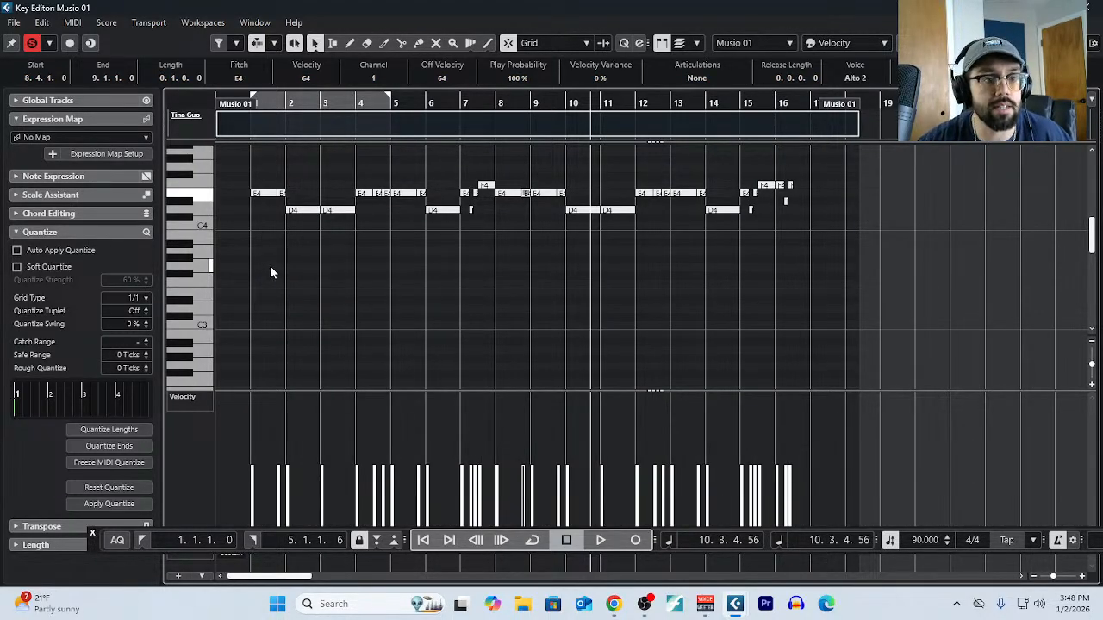
Examine the remaining Musio 01 melody line, focusing on the repeated E4 notes in bar 4.
key("h")
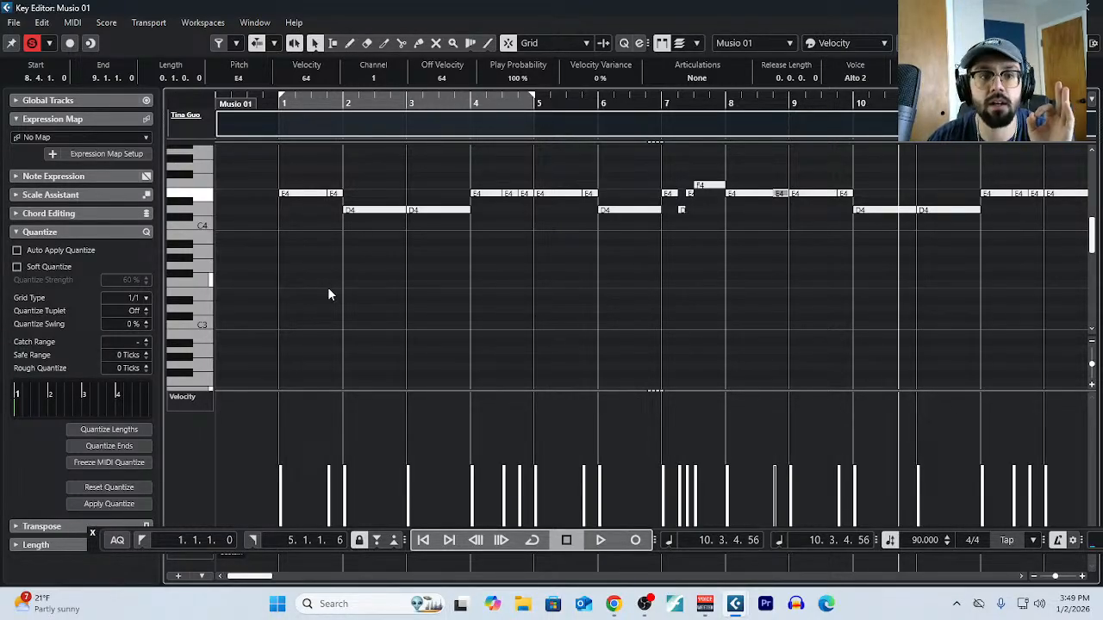
left_click_drag(504, 171, 524, 215)
scroll(517, 260, "up", 2)
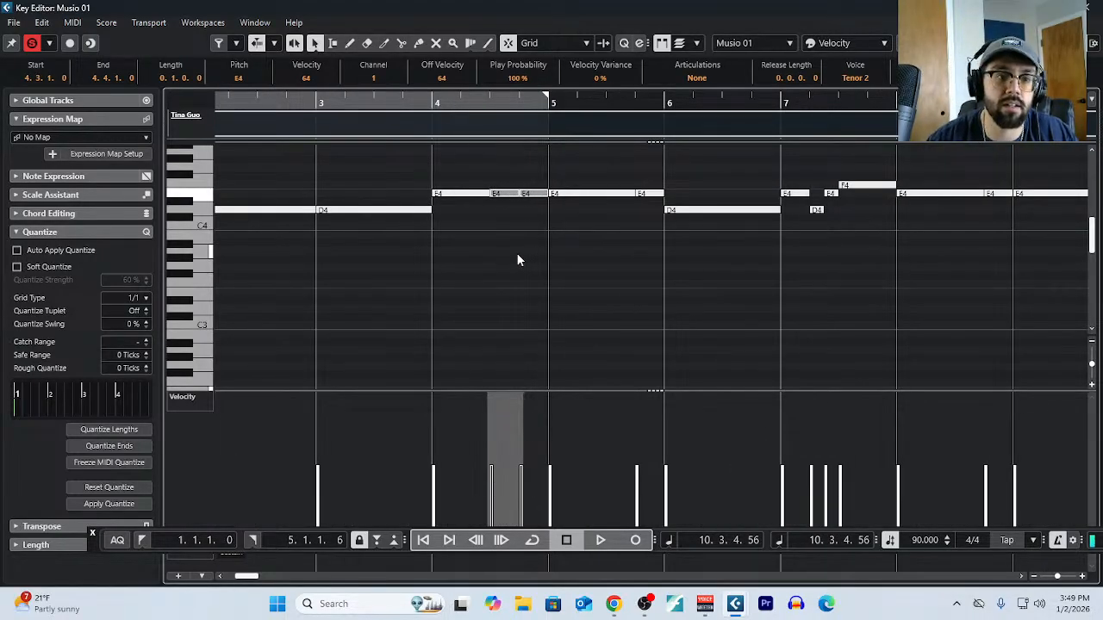
scroll(517, 260, "down", 3)
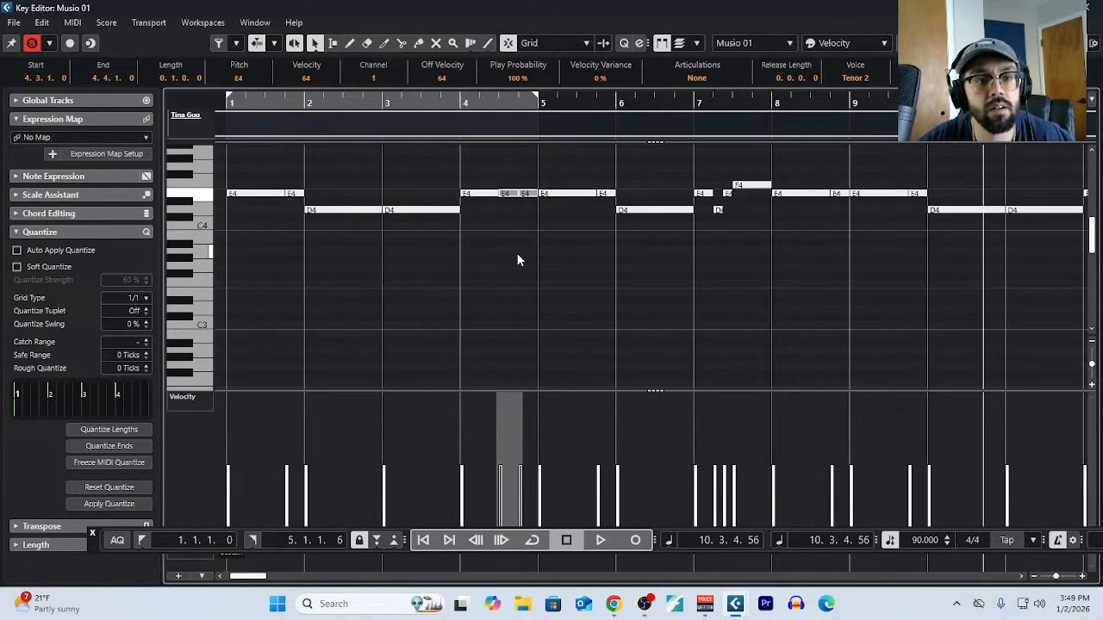
left_click(517, 260)
scroll(532, 289, "up", 2)
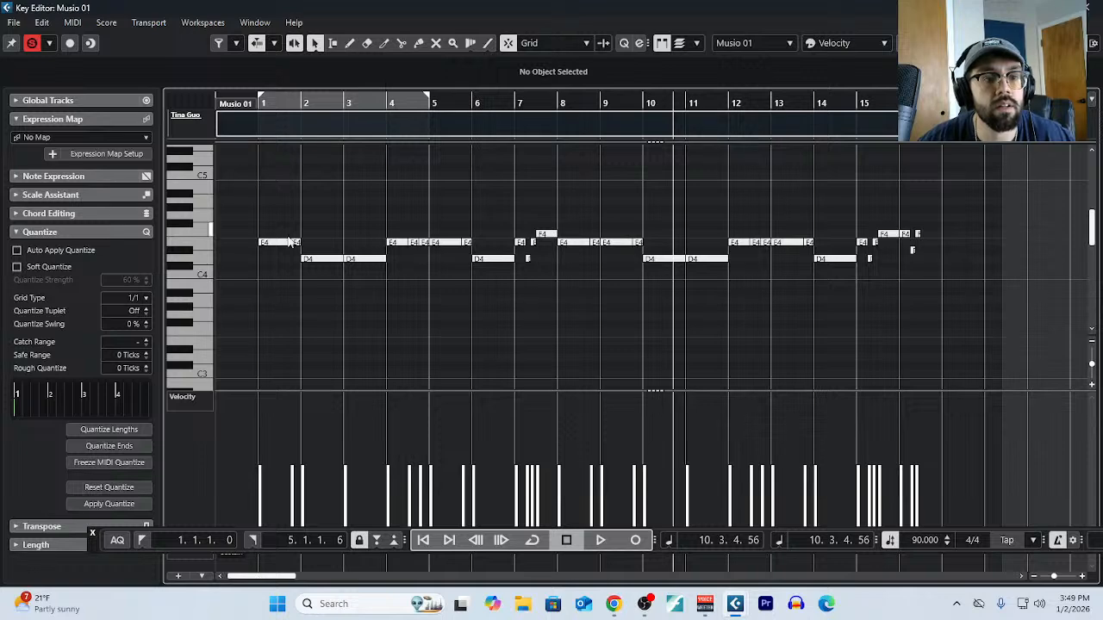
left_click_drag(965, 365, 915, 323)
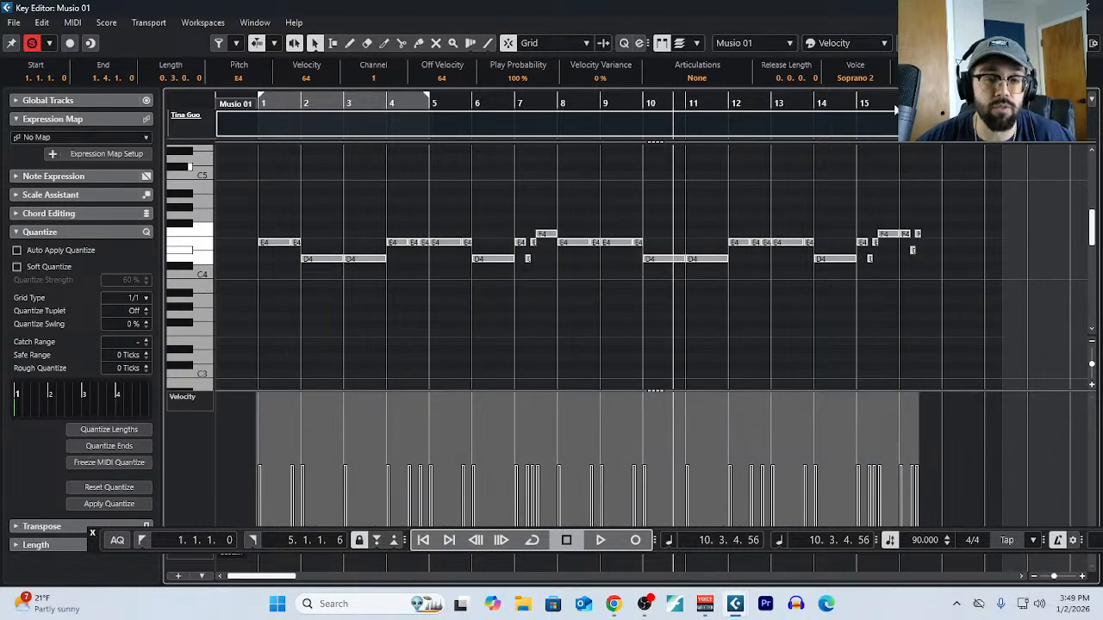
scroll(364, 296, "up", 2)
left_click(401, 317)
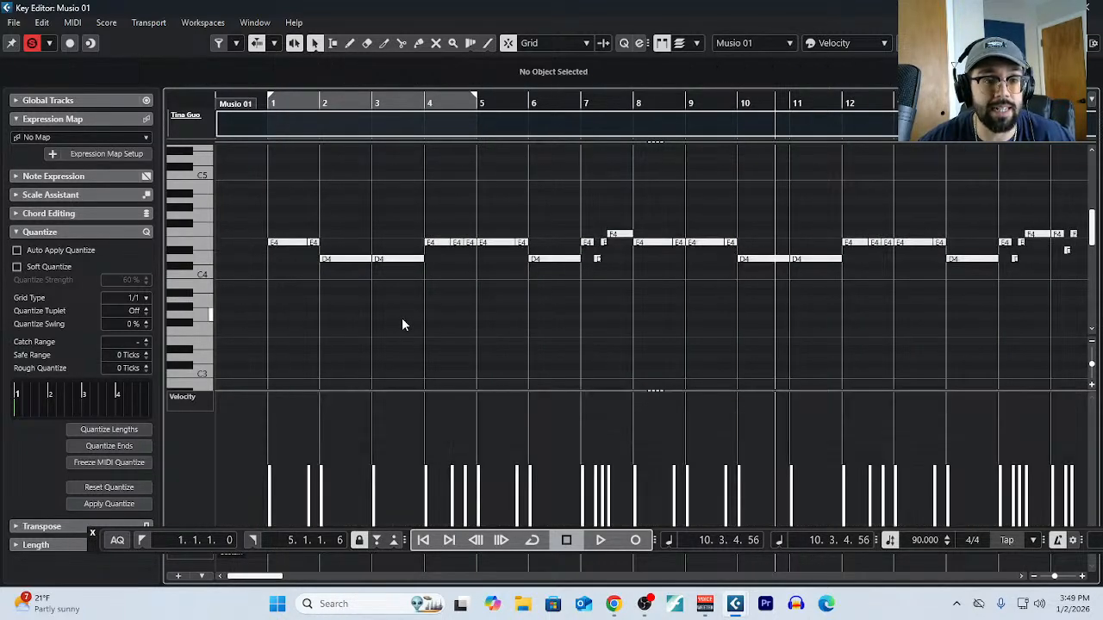
left_click_drag(432, 231, 472, 259)
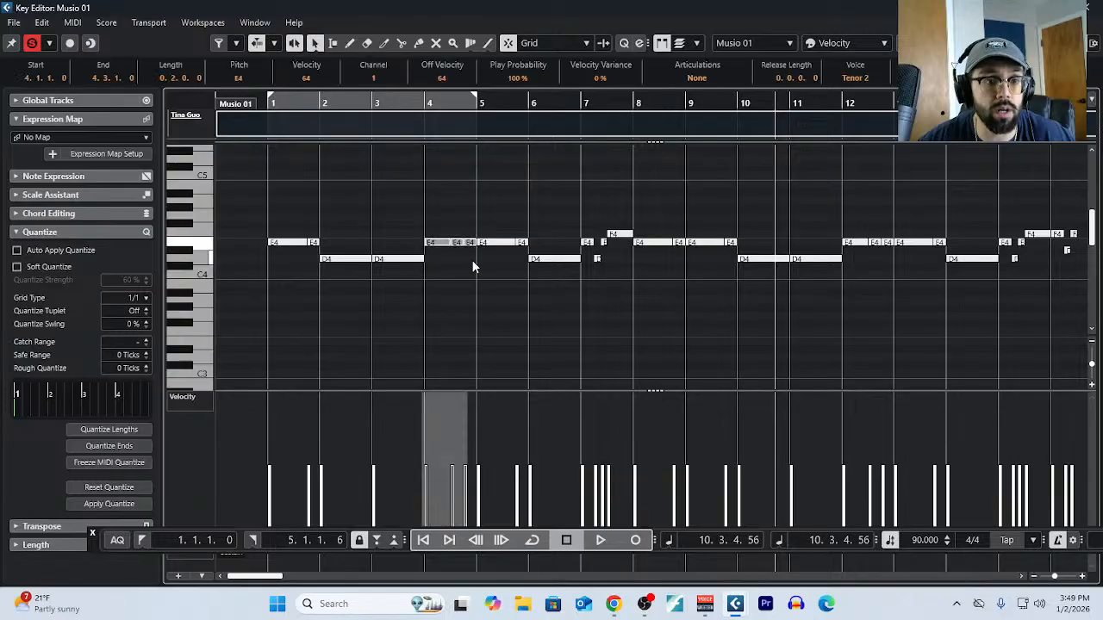
Close the single-part editor and reopen Musio 01 and Kontakt 03 together, showing the chords and melody in bars 1 to 8.
left_click(1094, 7)
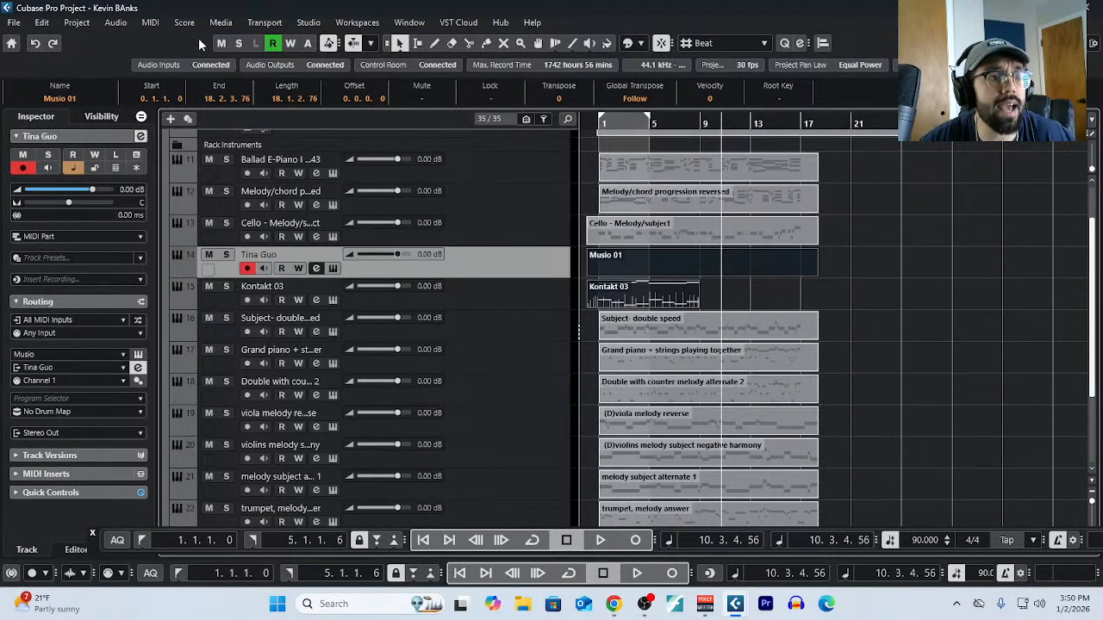
left_click(148, 23)
left_click(172, 37)
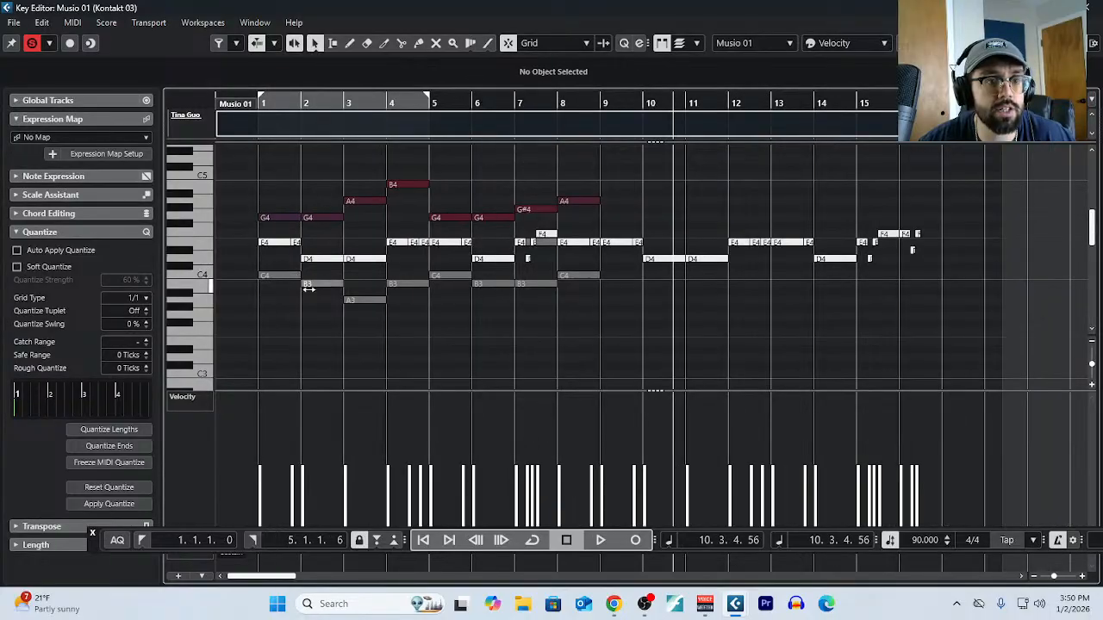
scroll(317, 325, "down", 1)
scroll(317, 325, "up", 1)
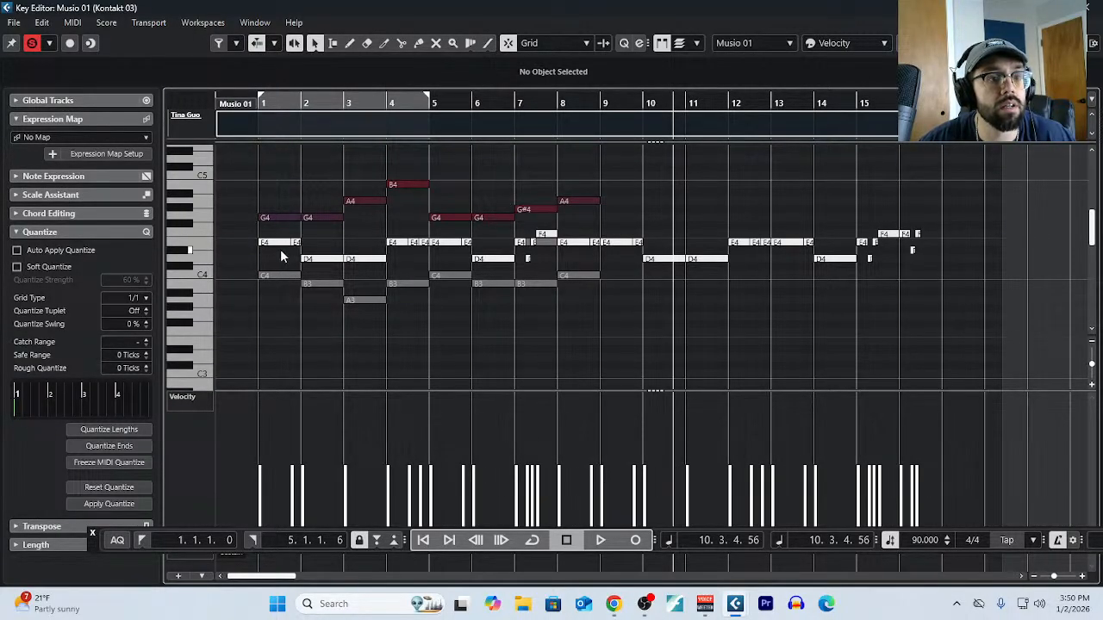
scroll(300, 280, "up", 2)
scroll(435, 298, "left", 2)
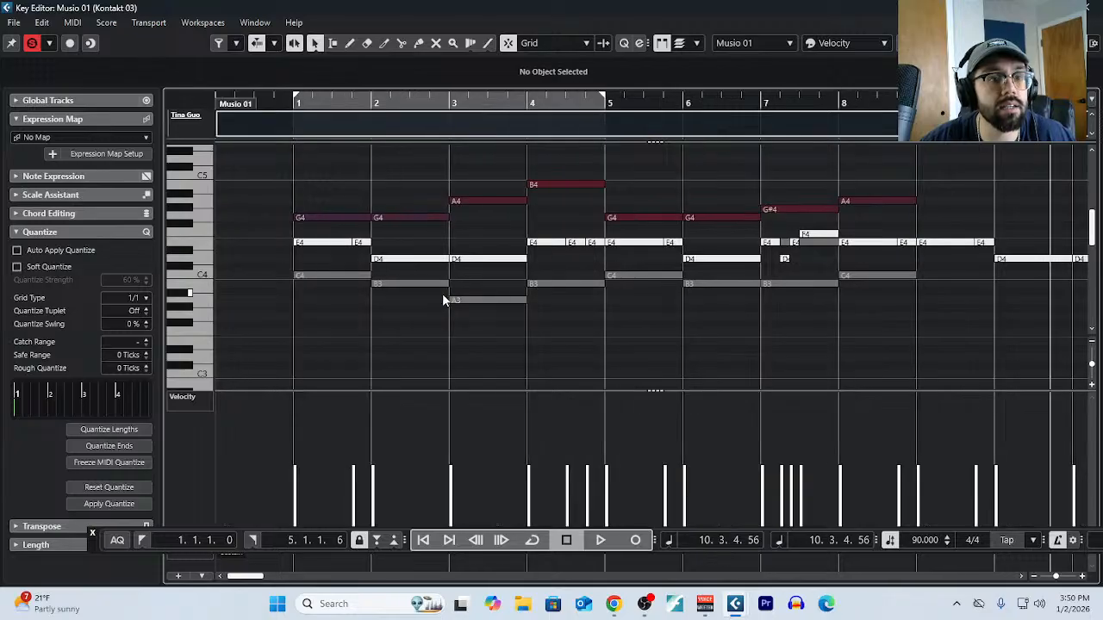
Try lowering the top Kontakt 03 chord notes to G4 in bar 4 and F4 in bar 3.
left_click(562, 186)
left_click_drag(562, 186, 564, 218)
left_click_drag(316, 199, 329, 277)
left_click(406, 205)
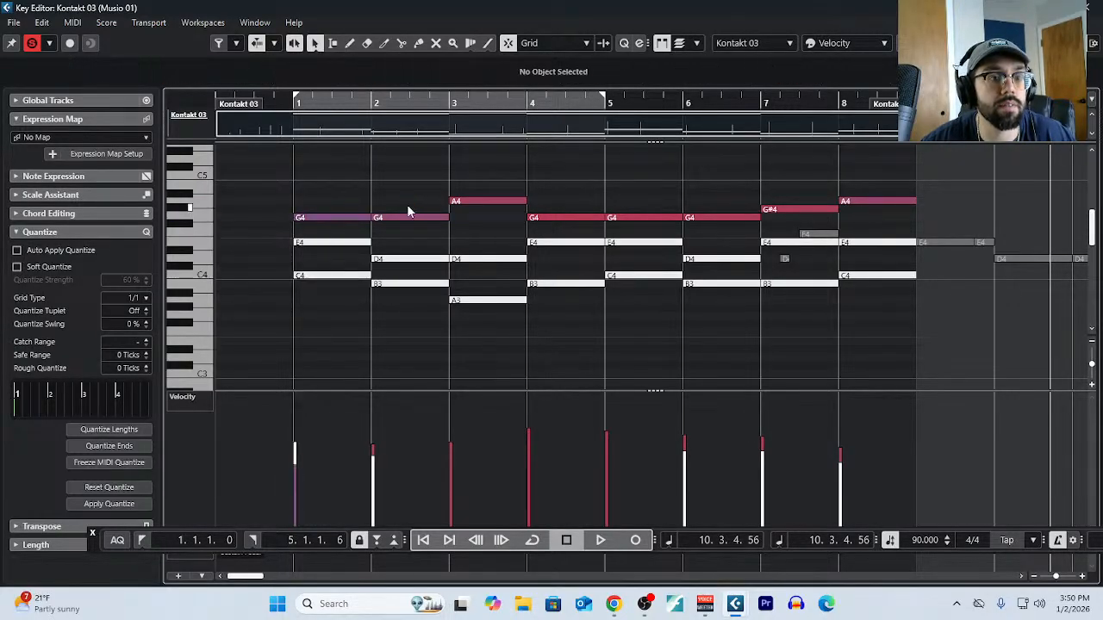
left_click_drag(485, 203, 483, 232)
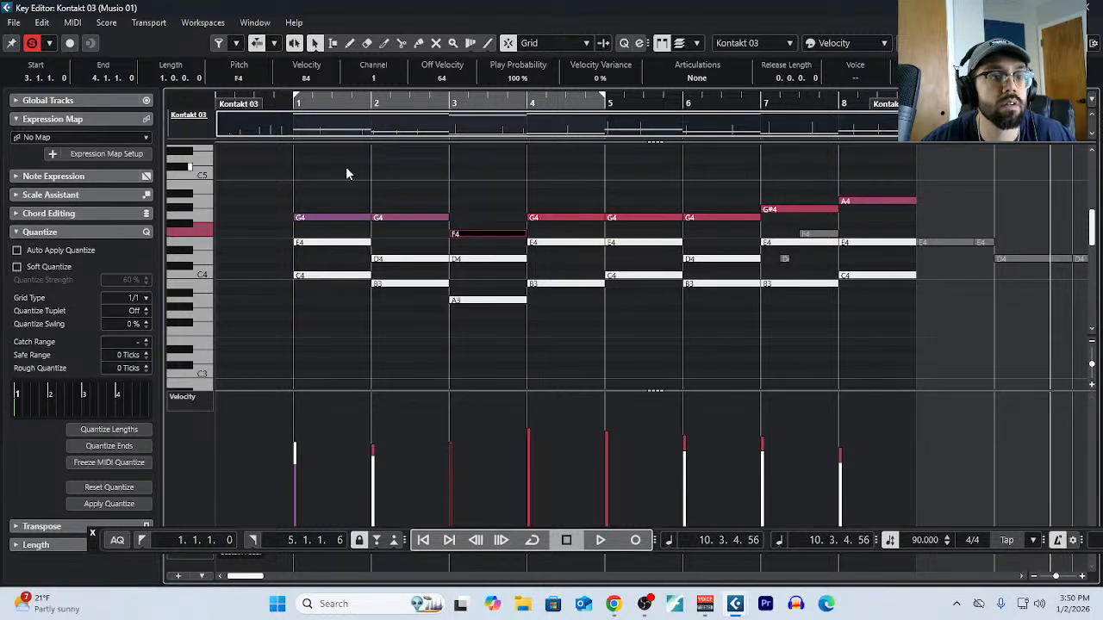
Play the revised chords from bar 1, stop, and undo the top-note pitch changes in bars 3 and 4.
left_click(296, 104)
key("space")
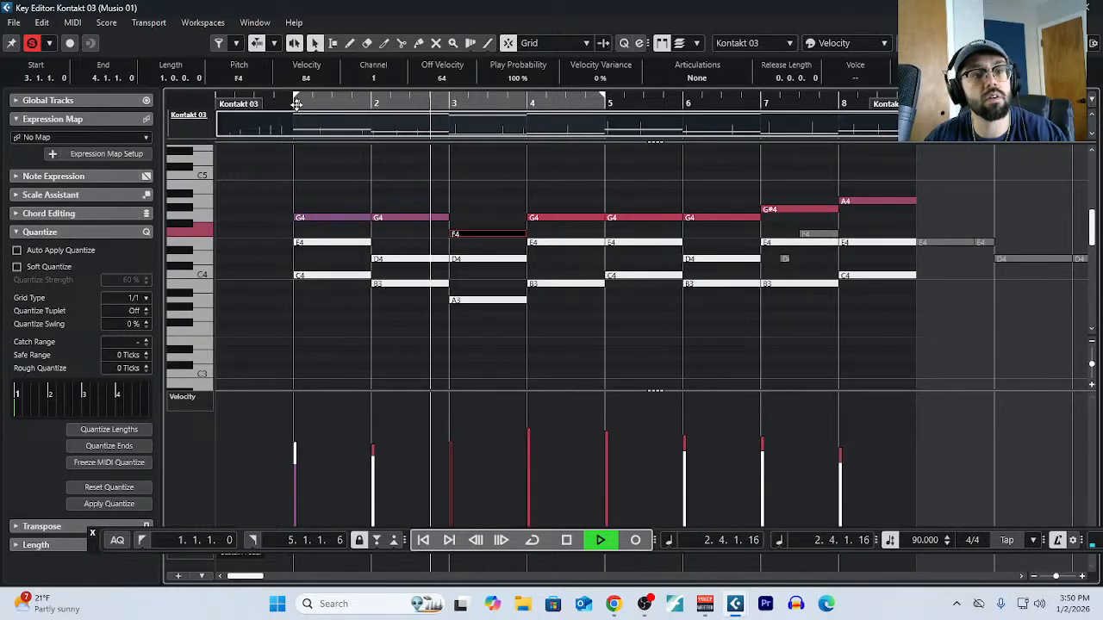
key("space")
key("ctrl+z")
key("ctrl+z")
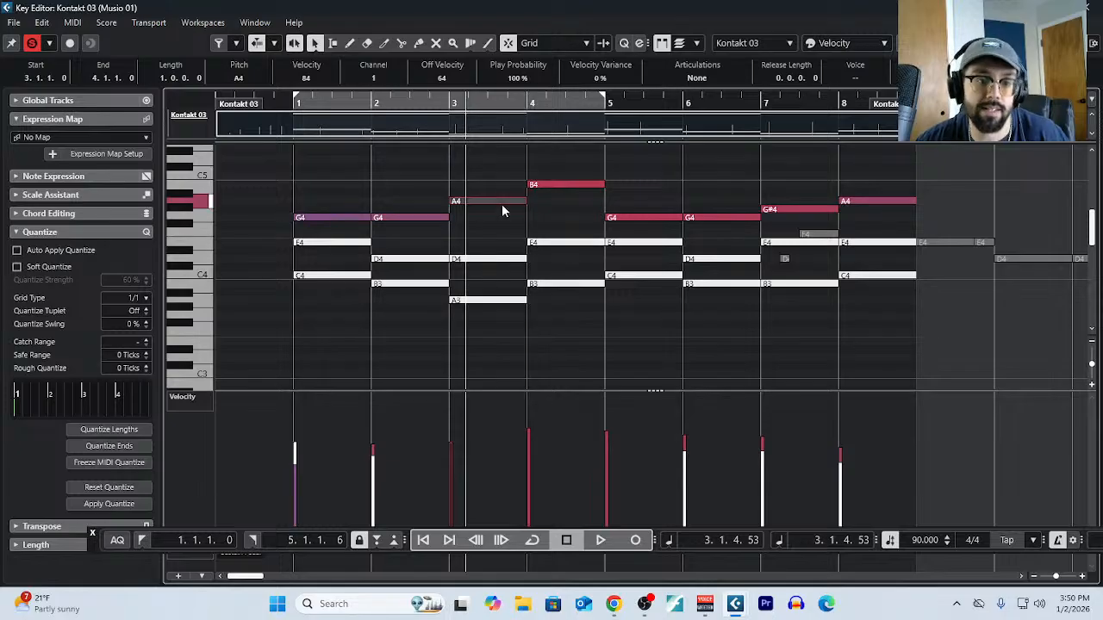
scroll(521, 264, "down", 8)
scroll(525, 301, "up", 8)
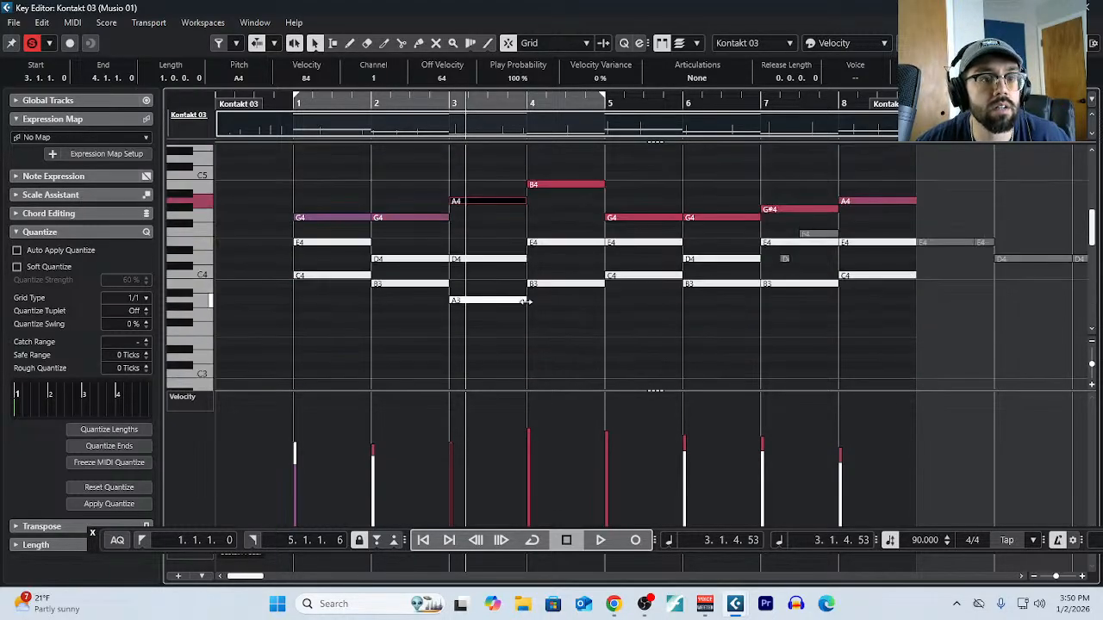
Try raising the Kontakt 03 bass notes in bars 1 to 8 by two octaves, and return them to their original octave.
left_click(536, 328)
left_click(818, 235)
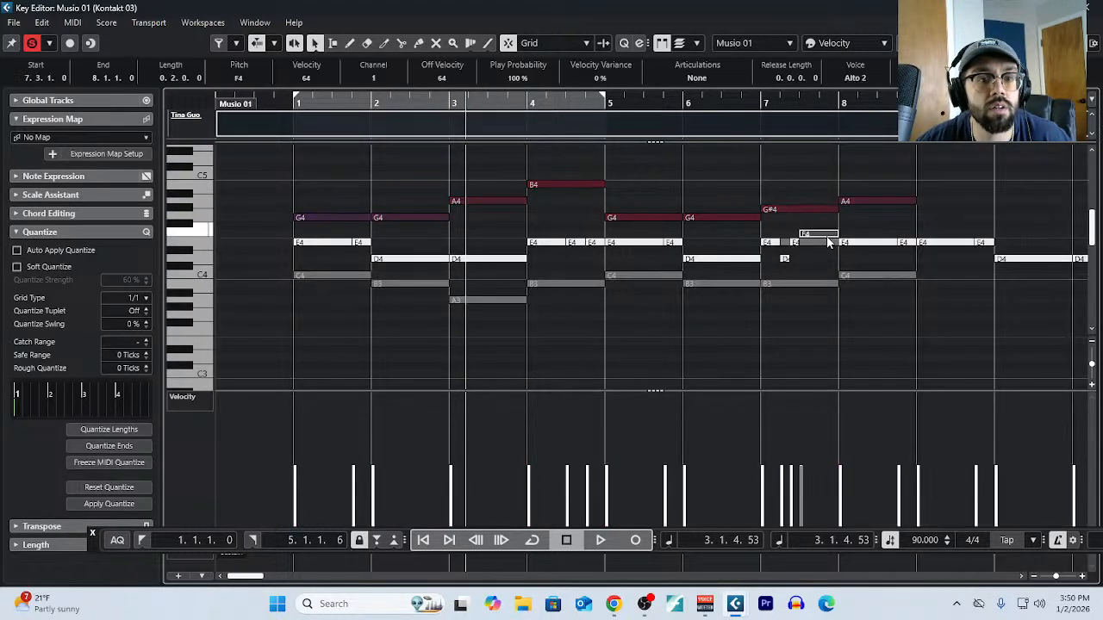
left_click(344, 277)
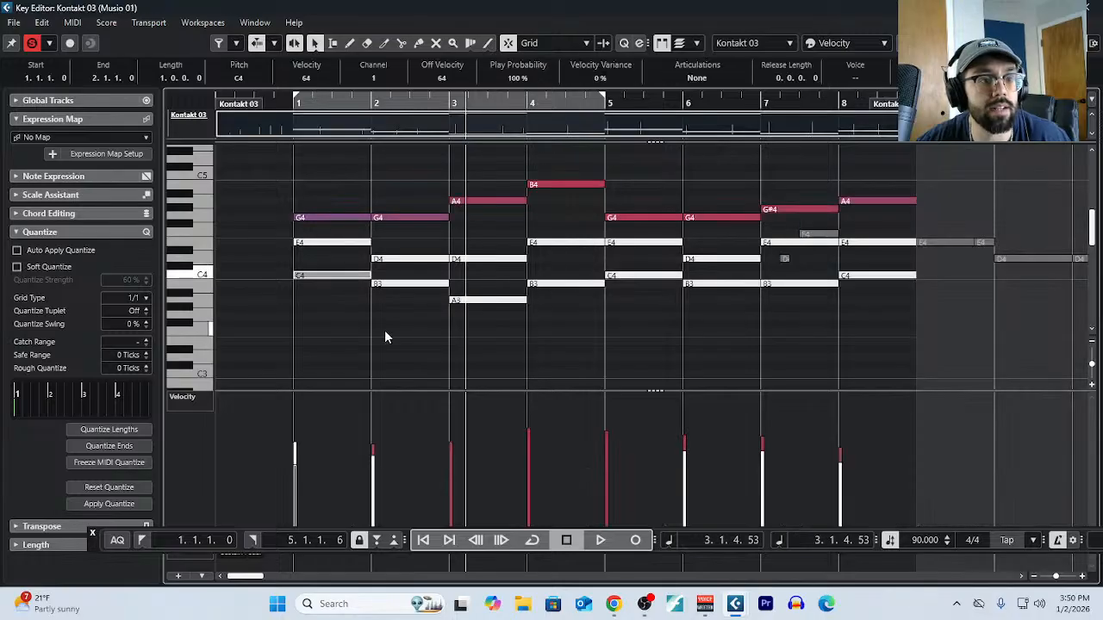
scroll(385, 332, "down", 2)
scroll(385, 333, "down", 4)
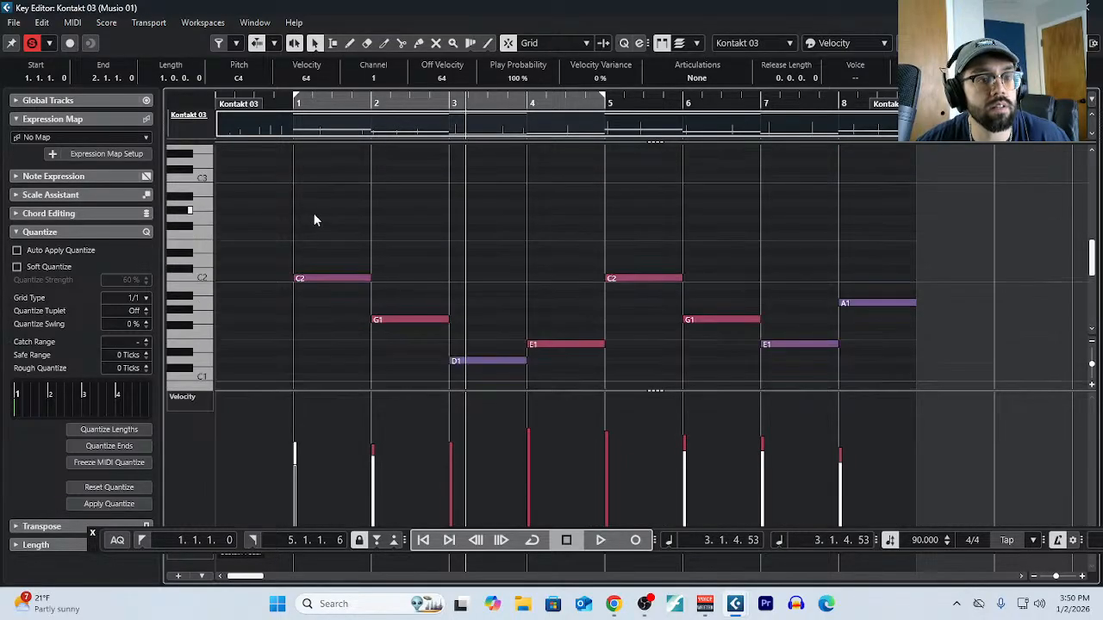
left_click_drag(315, 217, 945, 369)
key("shift+Up")
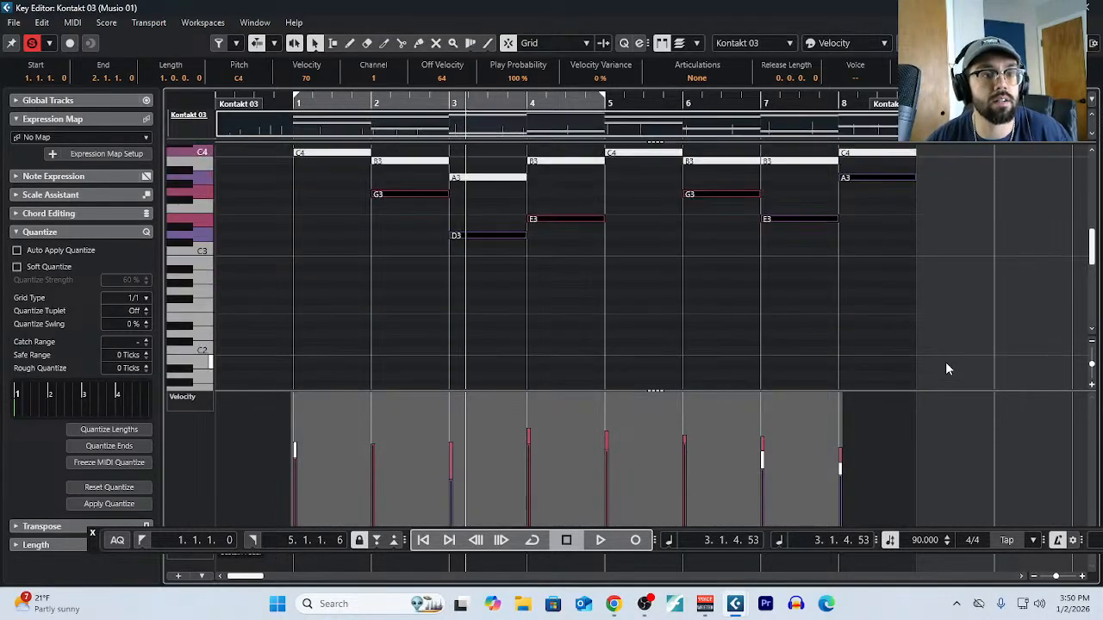
key("shift+Down")
key("shift+Down")
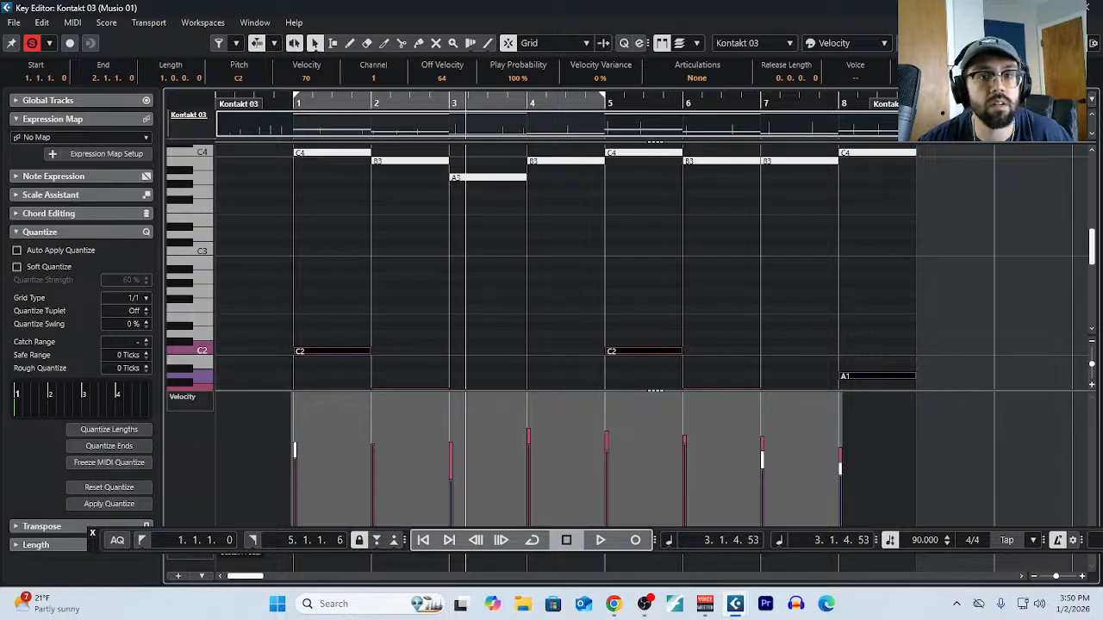
Close the combined editor, open Musio 01 alone, and examine its complete melody line from bar 1 to bar 16.
left_click(1091, 6)
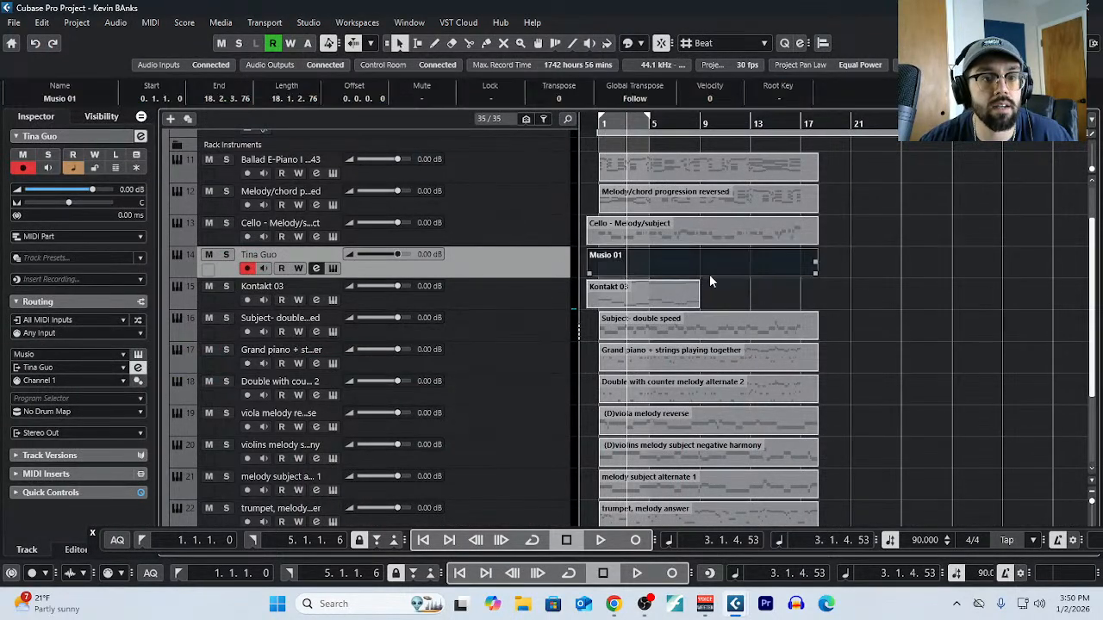
left_click(150, 22)
left_click(164, 40)
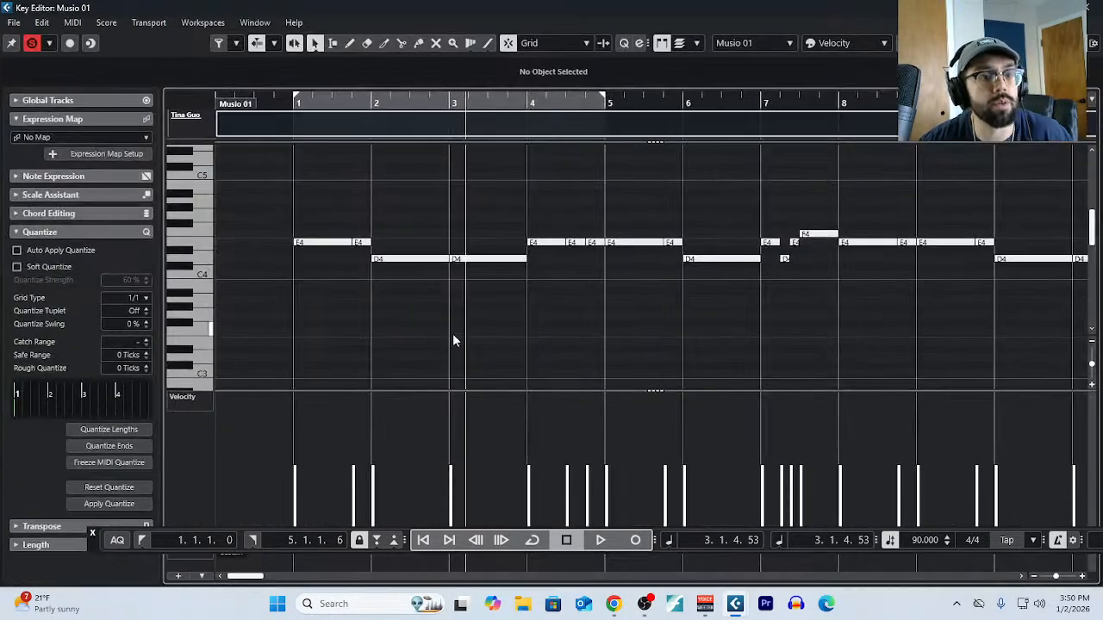
scroll(450, 349, "up", 10)
scroll(449, 320, "down", 5)
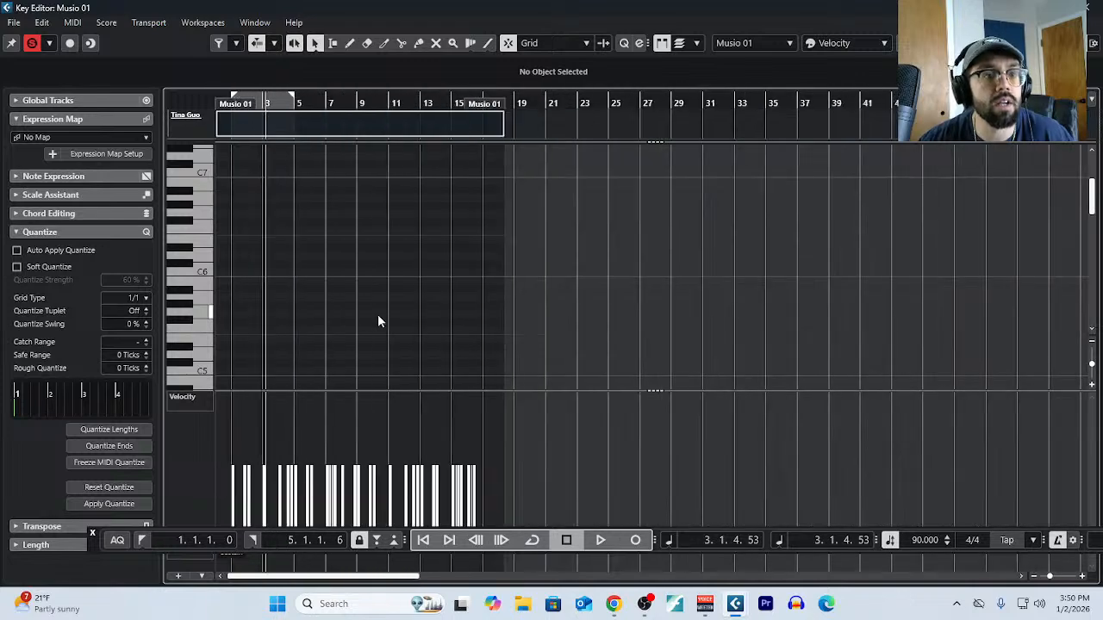
scroll(345, 331, "down", 6)
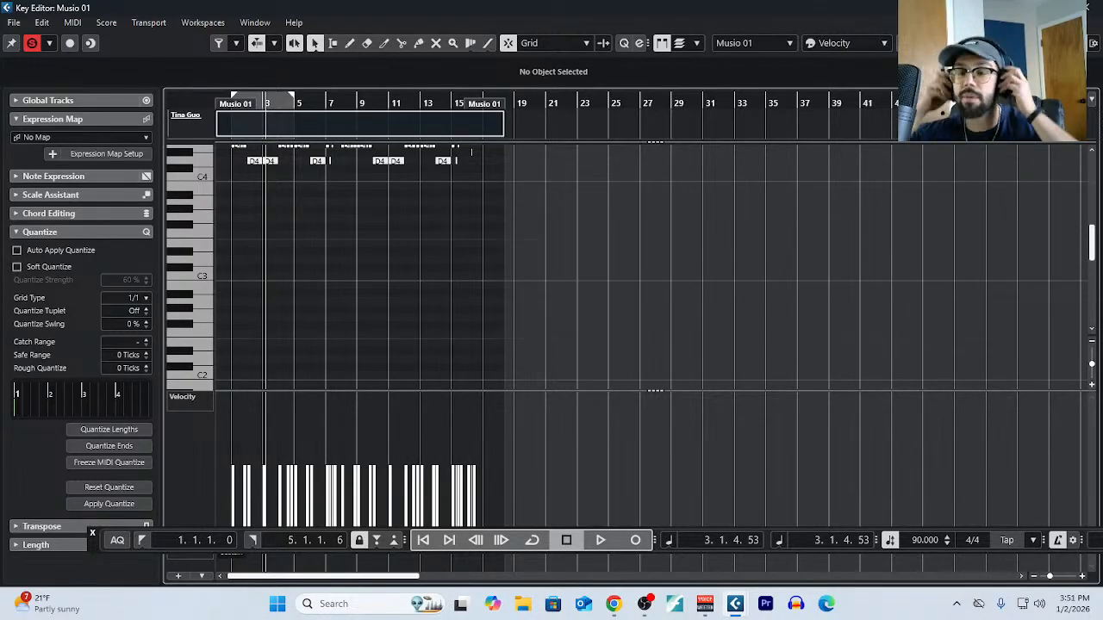
scroll(497, 267, "up", 3)
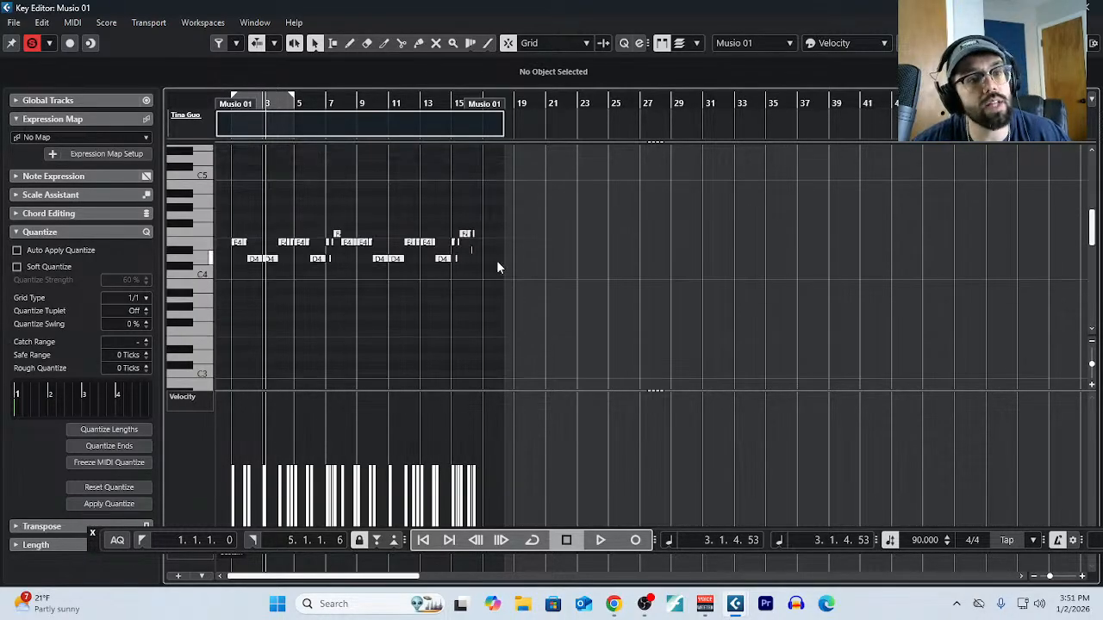
scroll(331, 315, "up", 3)
scroll(399, 325, "left", 3)
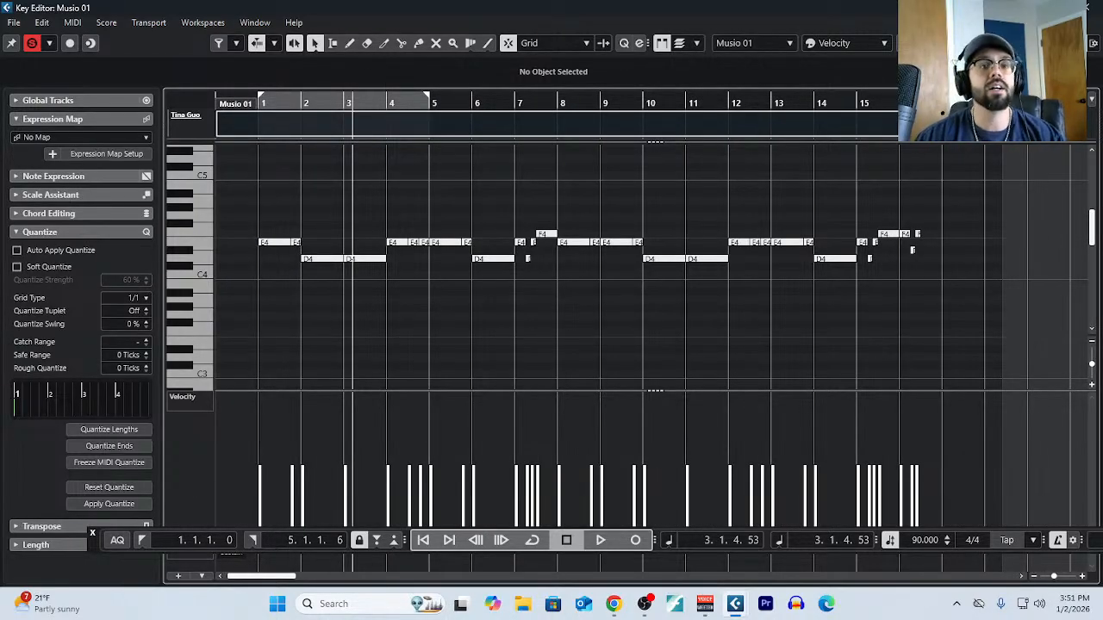
Open the project's Notepad from the arrangement, enlarge its text, highlight the two lines under THE CHALLENGE, and return to the project.
key("Return")
scroll(591, 299, "up", 2)
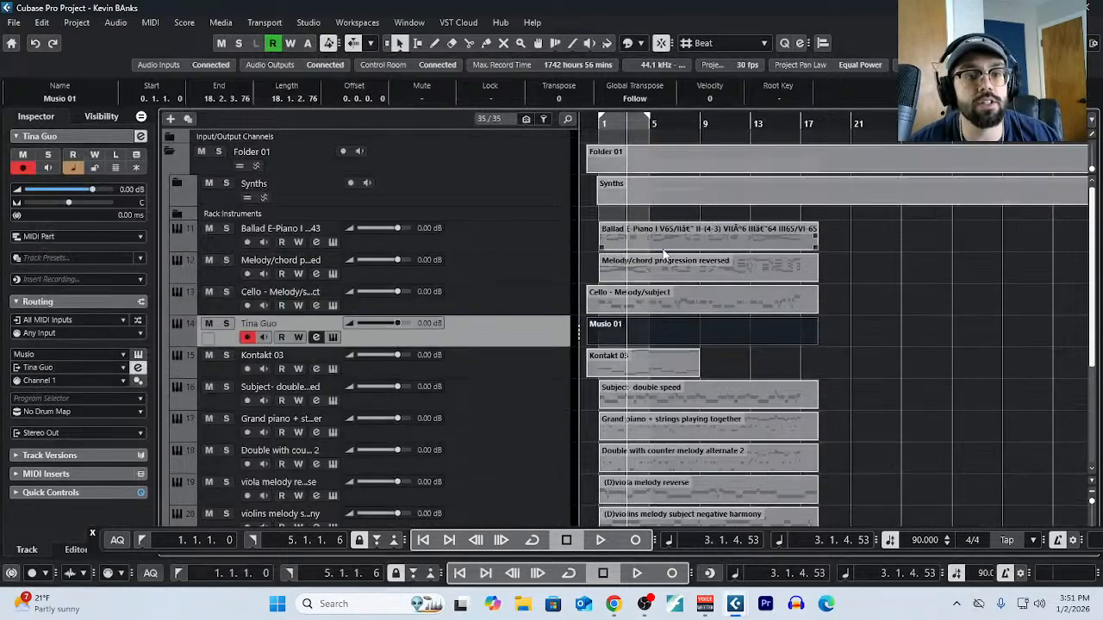
left_click(77, 22)
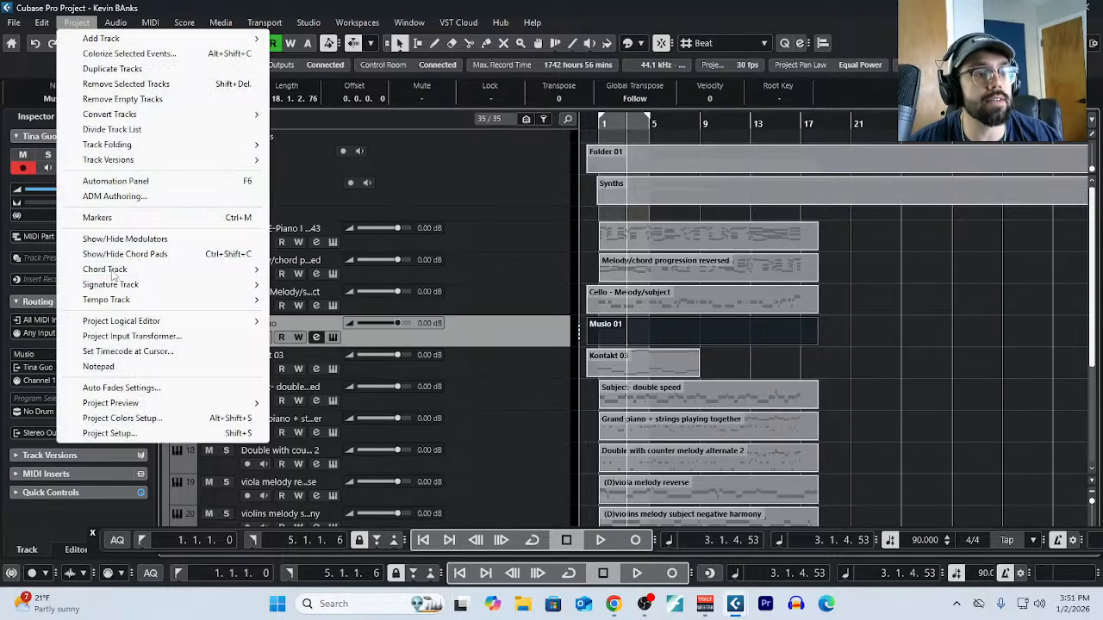
left_click(155, 367)
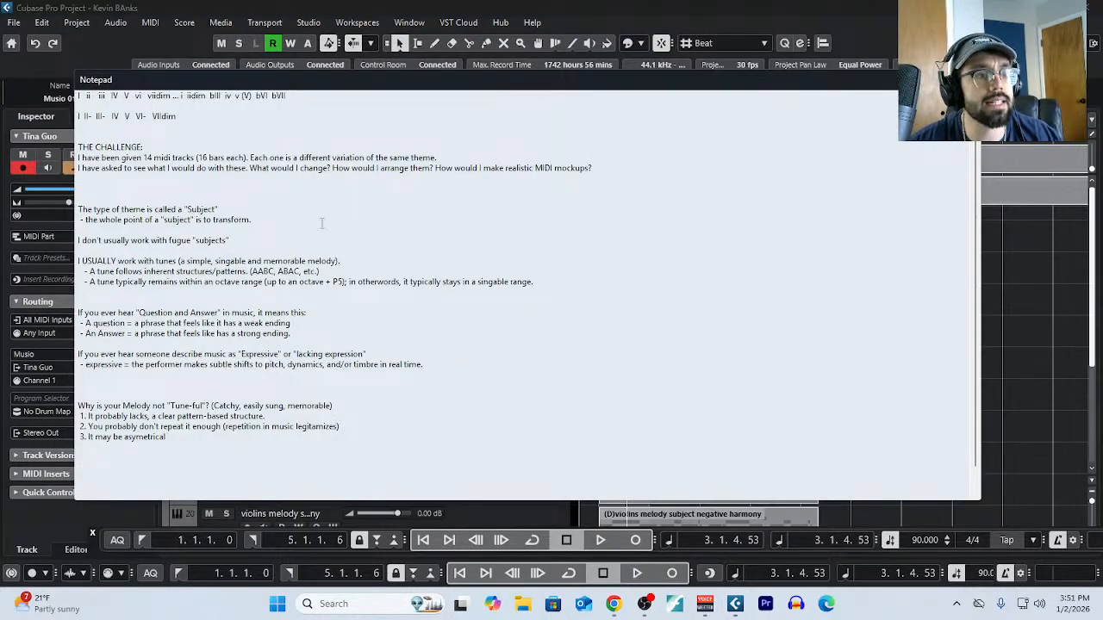
scroll(517, 205, "up", 5, "ctrl")
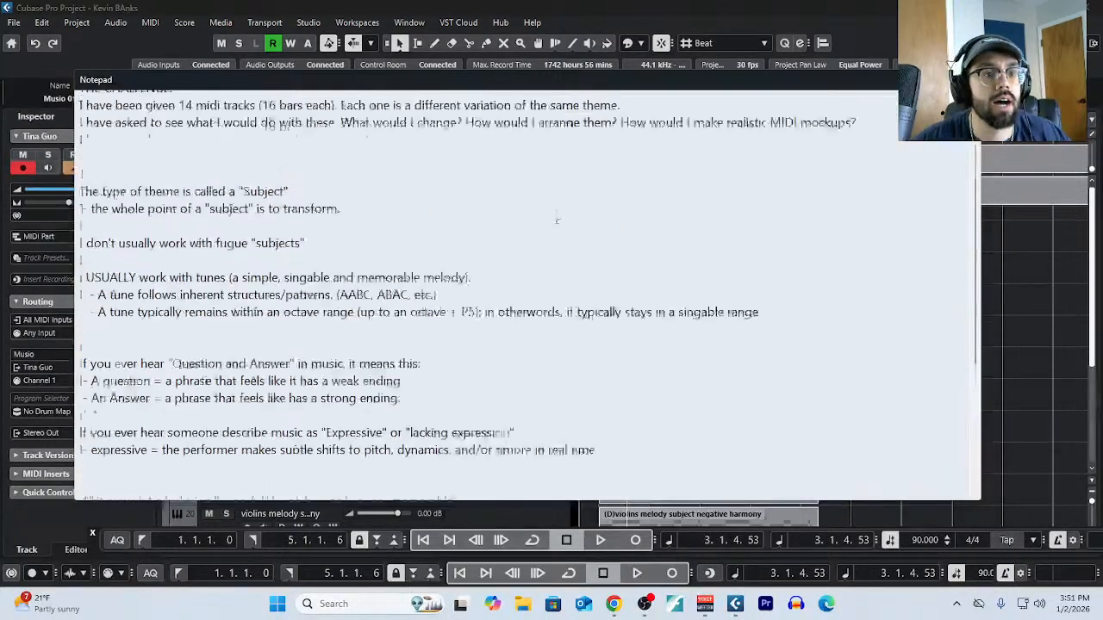
left_click_drag(886, 221, 2, 204)
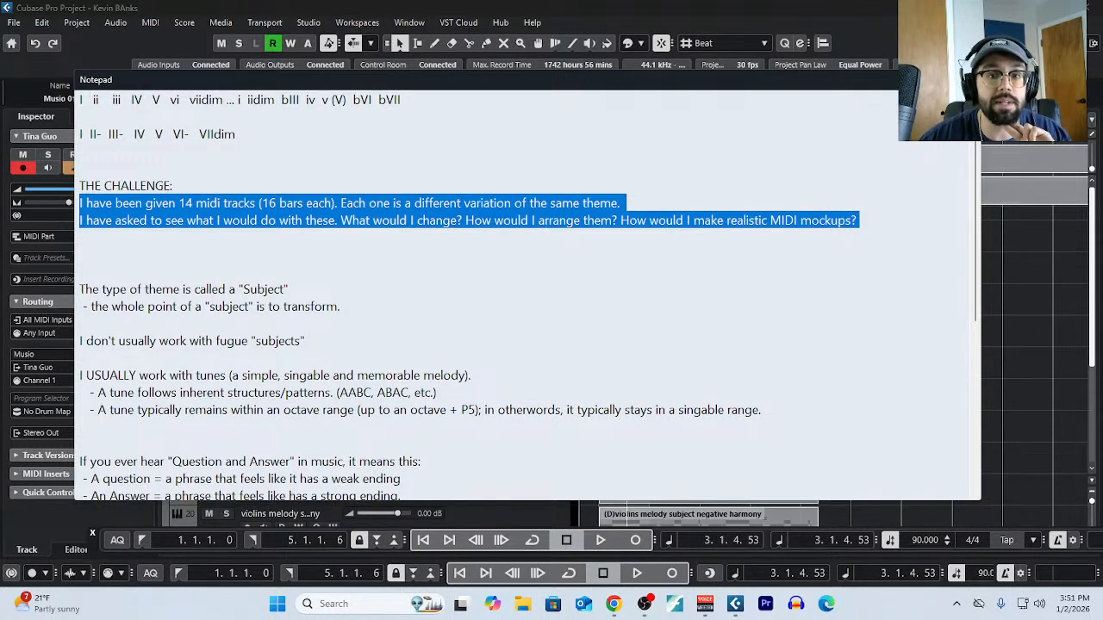
key("alt+Tab")
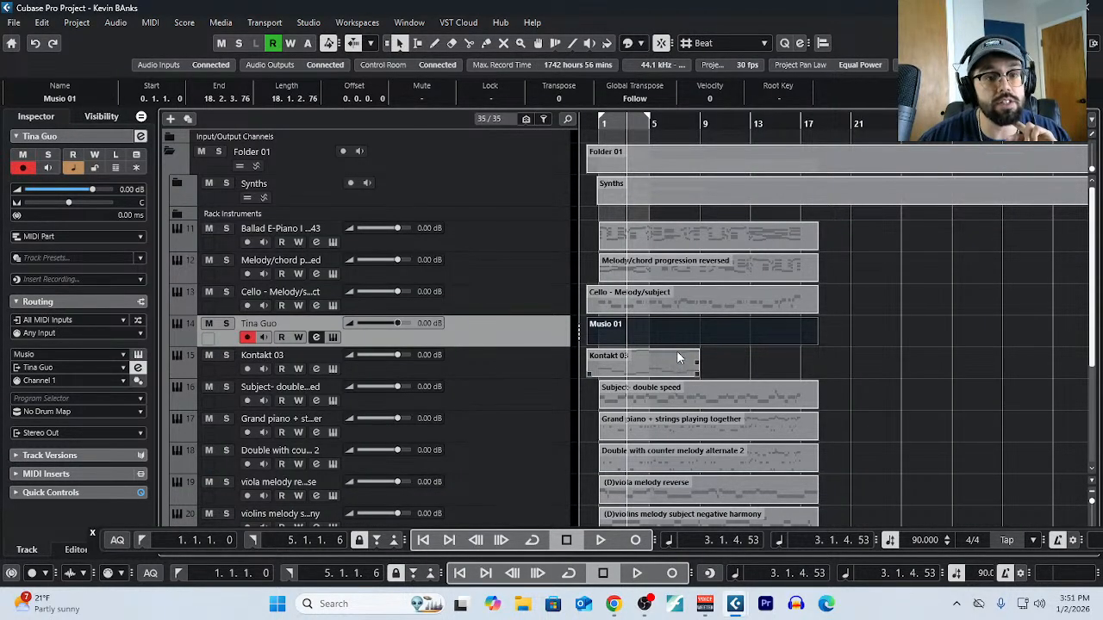
Open the Cello - Melody/subject part on its own in the Key Editor.
left_click(700, 334)
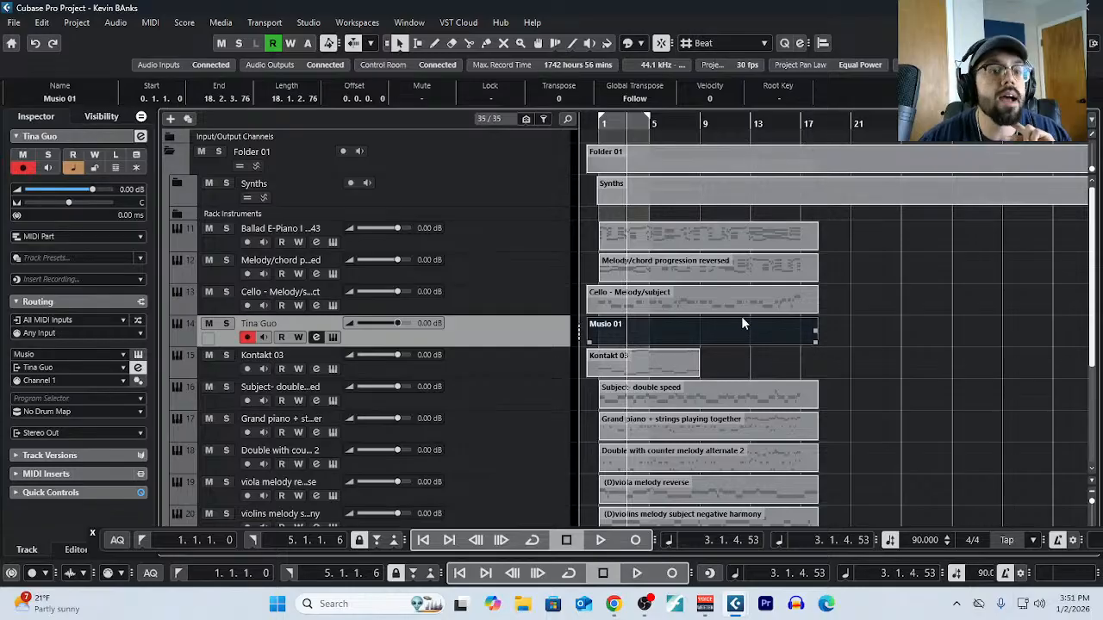
left_click(738, 277)
left_click(737, 308)
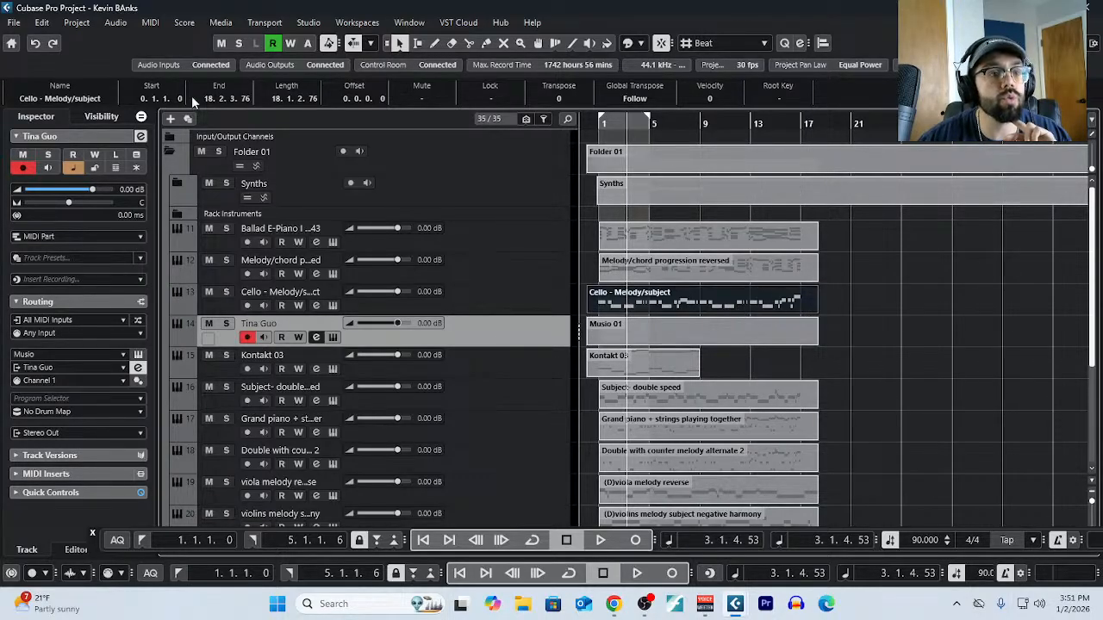
left_click(150, 23)
left_click(186, 36)
Mute the cello part's two upper lines in octaves 3 and 4, and unmute the lowest line in octave 2.
scroll(363, 303, "up", 3)
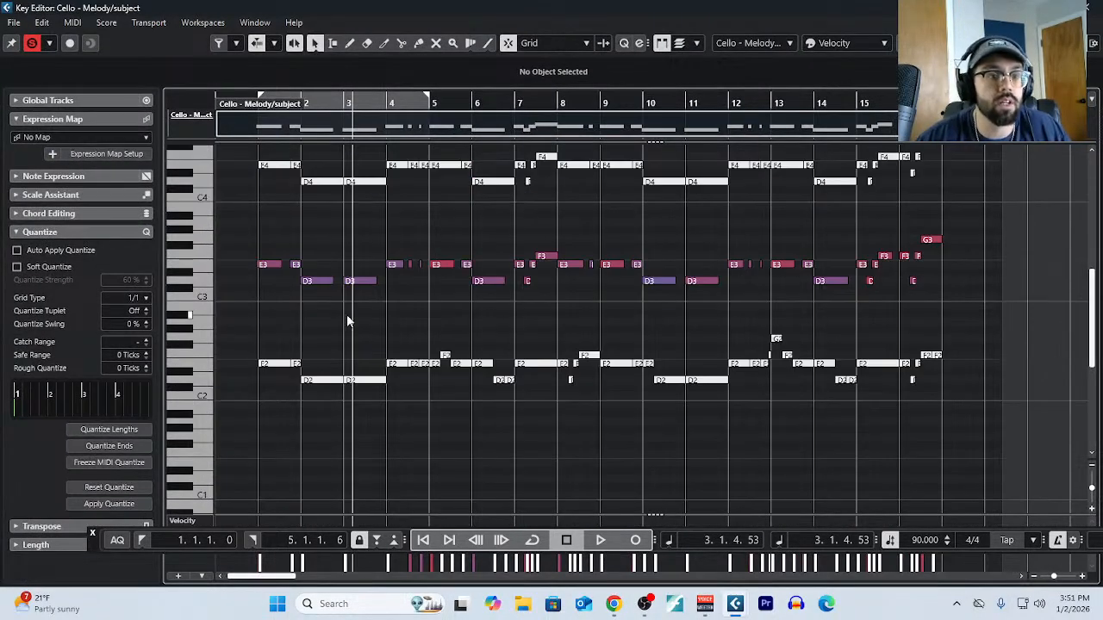
scroll(282, 326, "down", 2)
left_click_drag(269, 262, 910, 349)
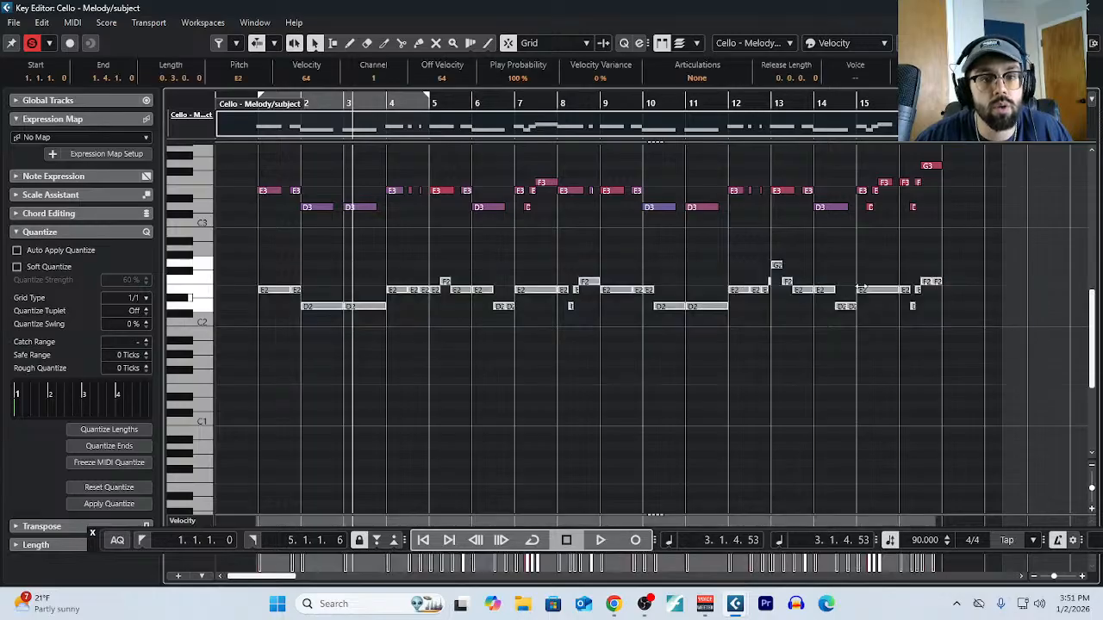
left_click_drag(955, 236, 250, 183)
key("alt+m")
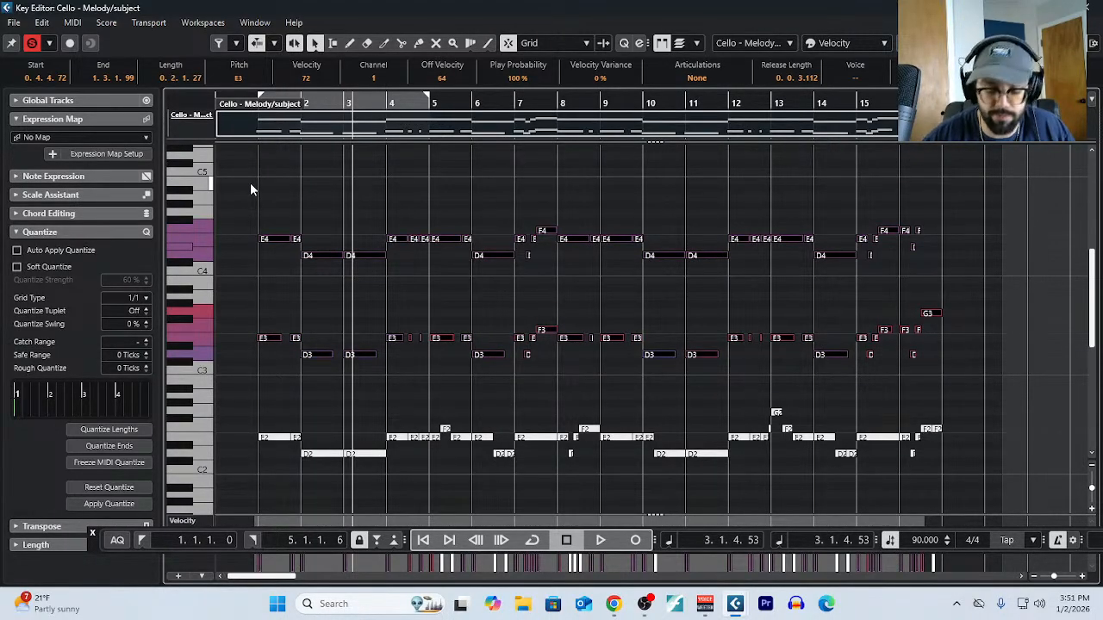
key("alt+m")
scroll(269, 237, "down", 2)
left_click_drag(271, 328, 979, 462)
key("alt+m")
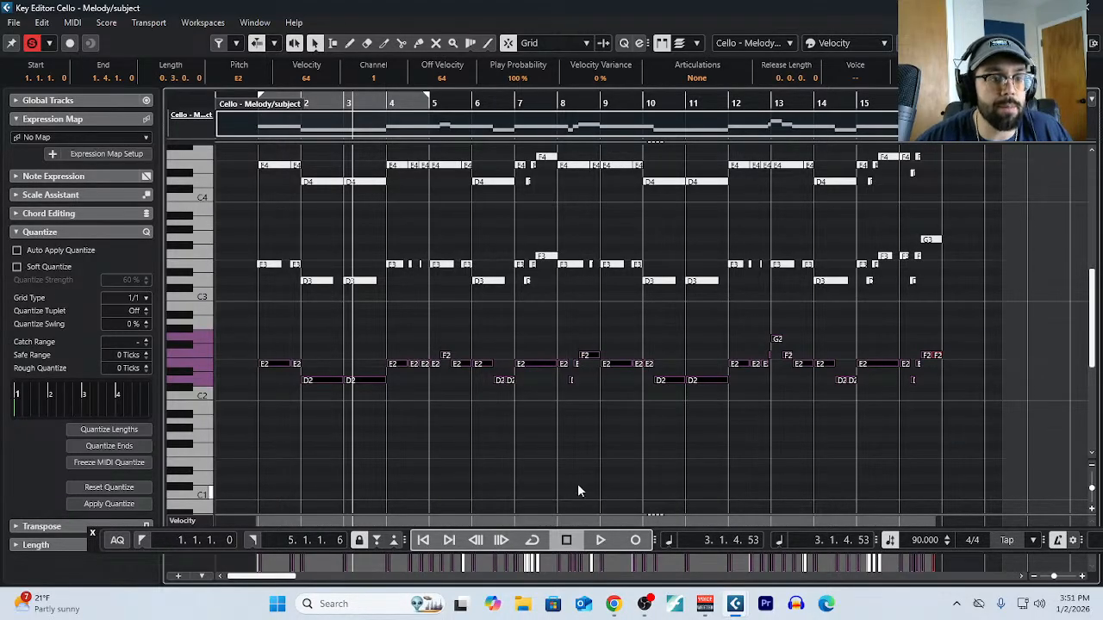
Play the lowest cello line from bar 1 and follow its opening bars.
scroll(522, 479, "up", 2)
scroll(439, 465, "left", 2)
left_click_drag(302, 349, 383, 414)
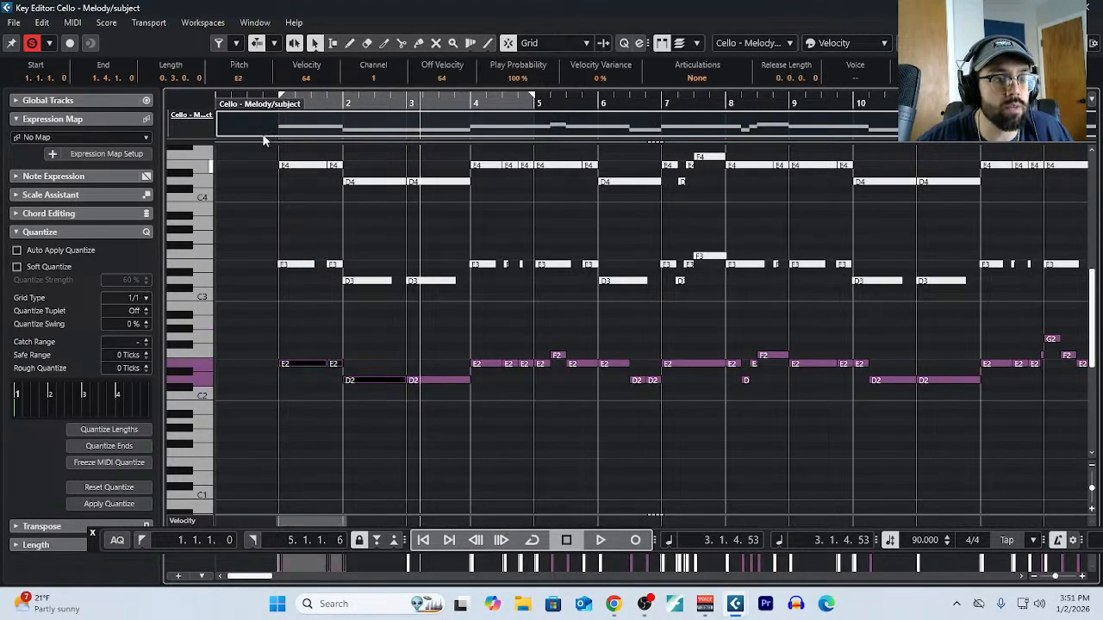
scroll(282, 104, "up", 3)
left_click(277, 103)
key("space")
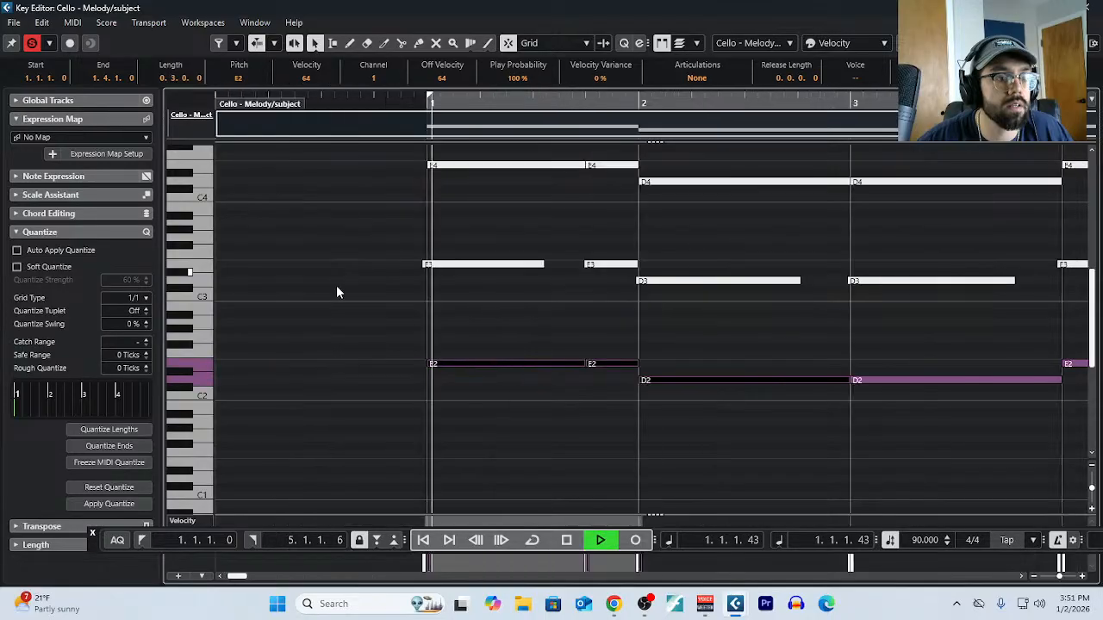
scroll(413, 317, "down", 2)
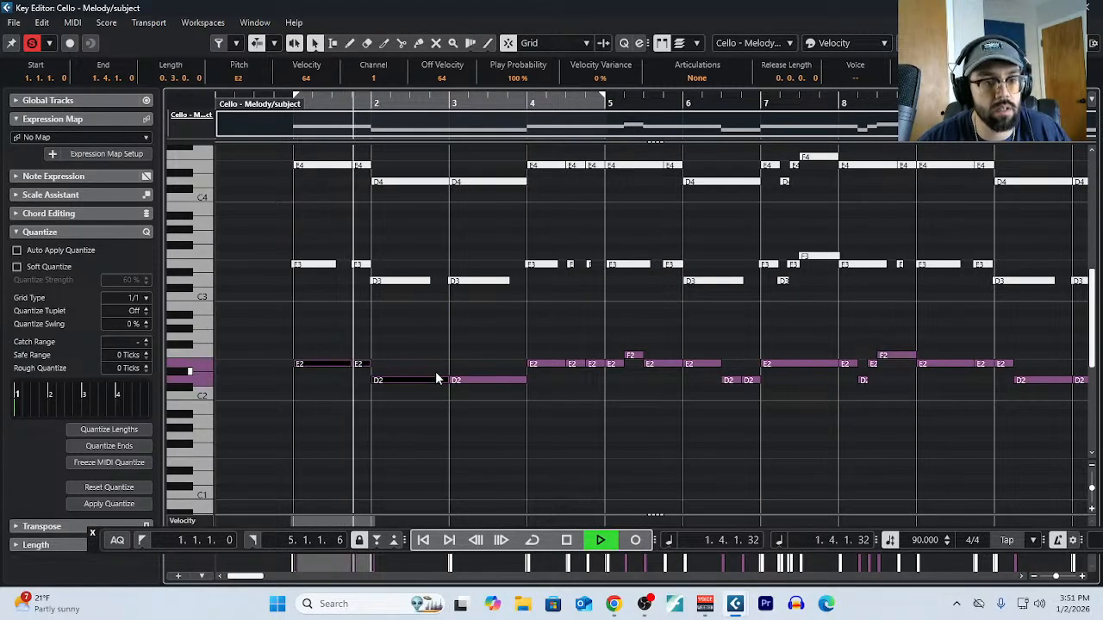
scroll(435, 377, "down", 2)
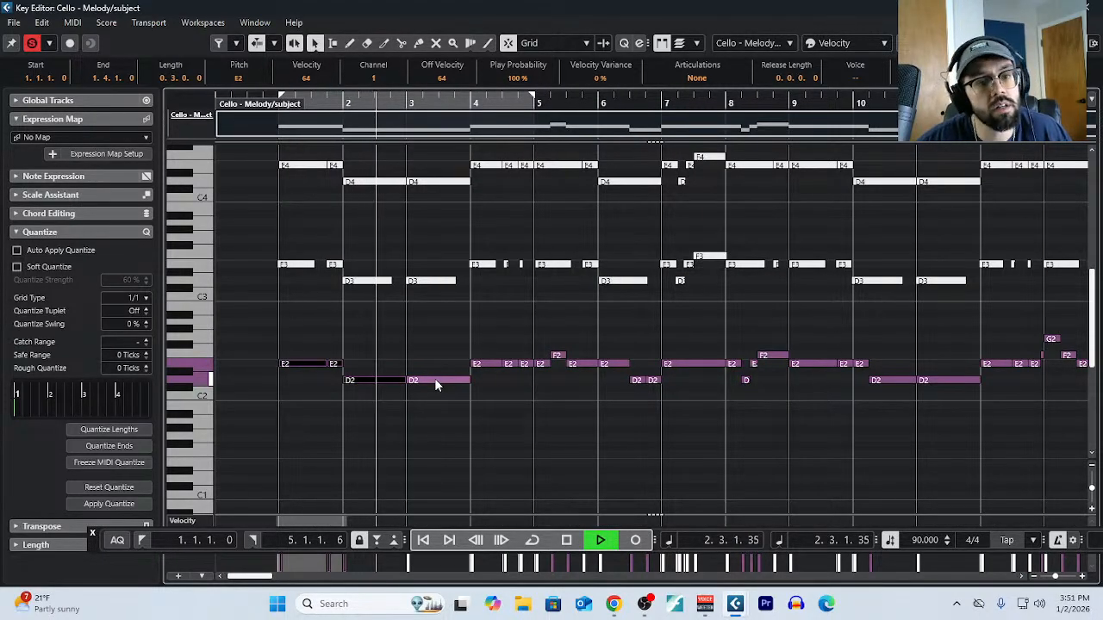
scroll(435, 379, "down", 1)
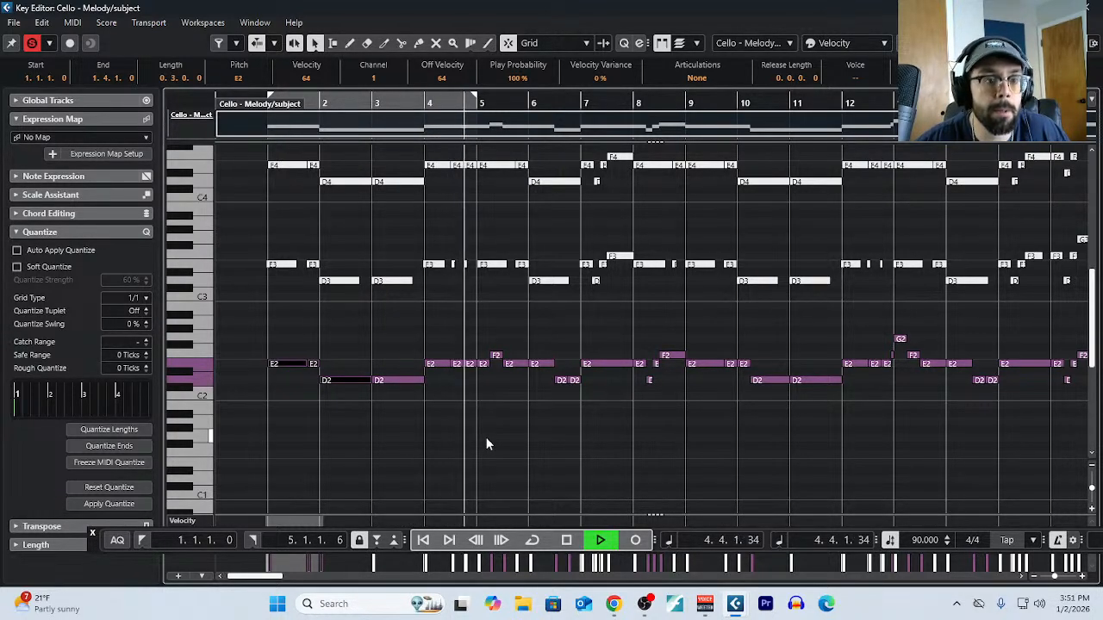
Listen to the lowest cello line through bar 16, select all its notes, and stop playback.
key("g")
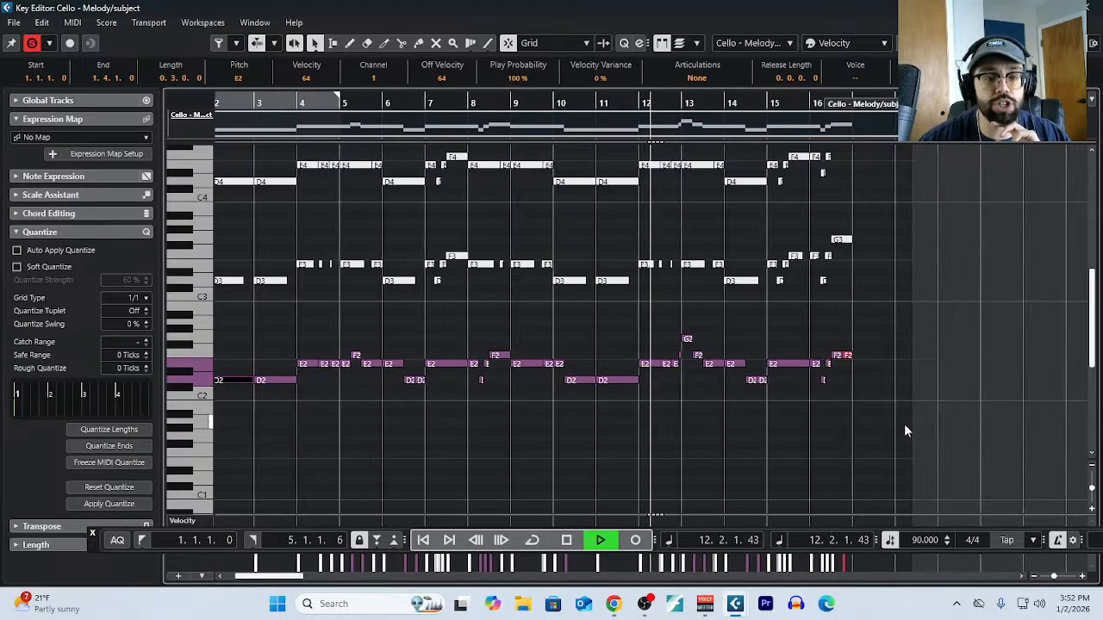
scroll(642, 417, "down", 1)
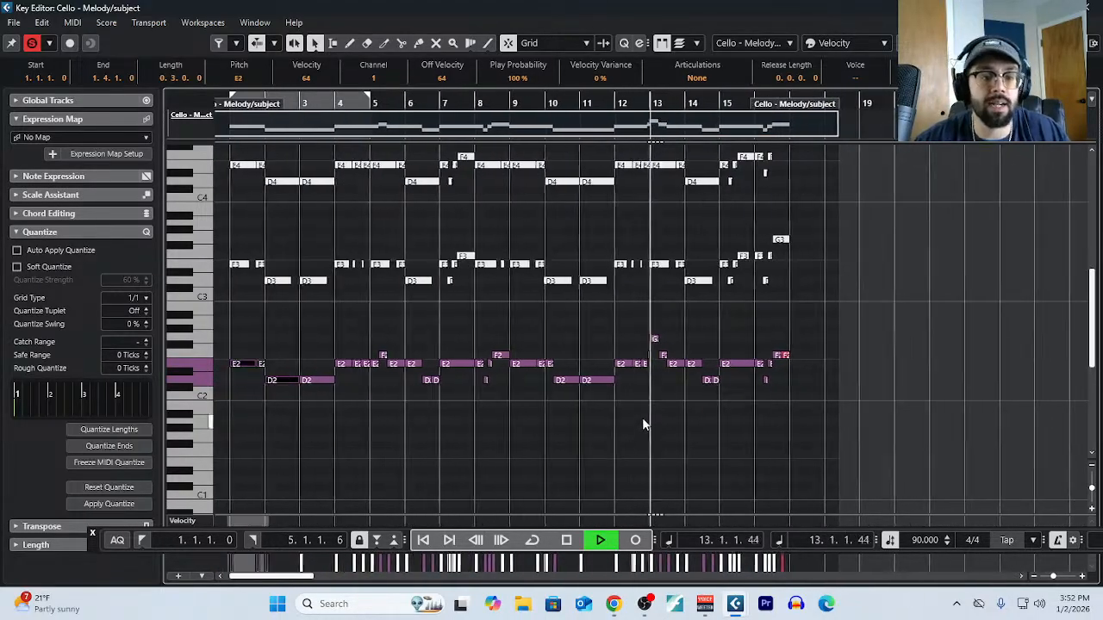
scroll(642, 413, "left", 1)
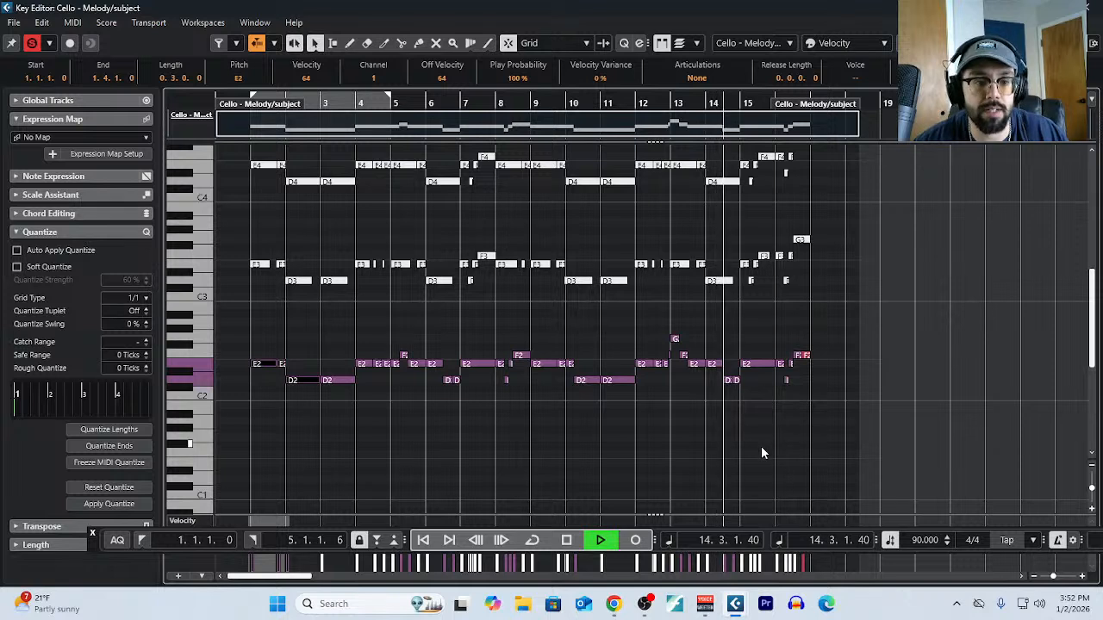
left_click_drag(284, 334, 881, 432)
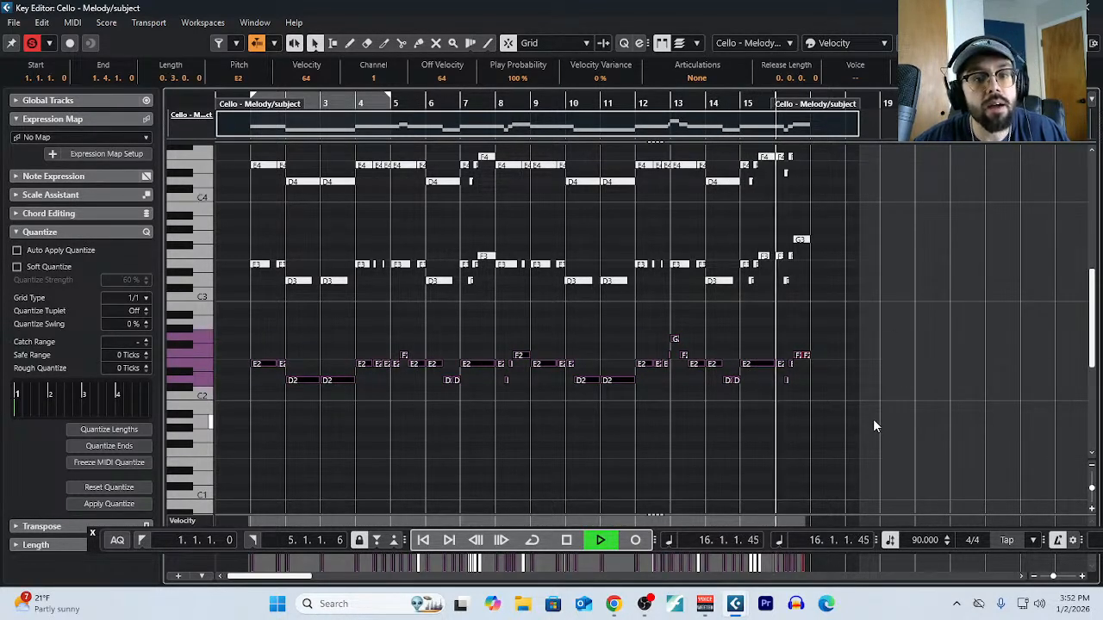
key("space")
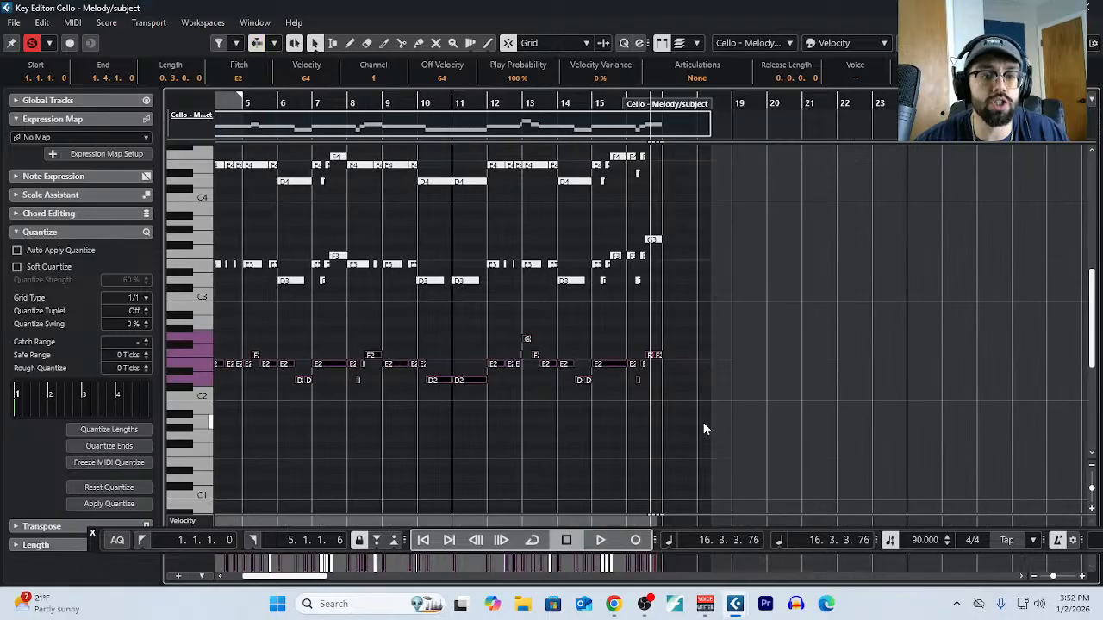
Single out the G2 note in bar 13 of the lowest cello line for inspection, and clear the selection.
left_click(703, 422)
left_click(471, 382)
left_click_drag(549, 331, 510, 347)
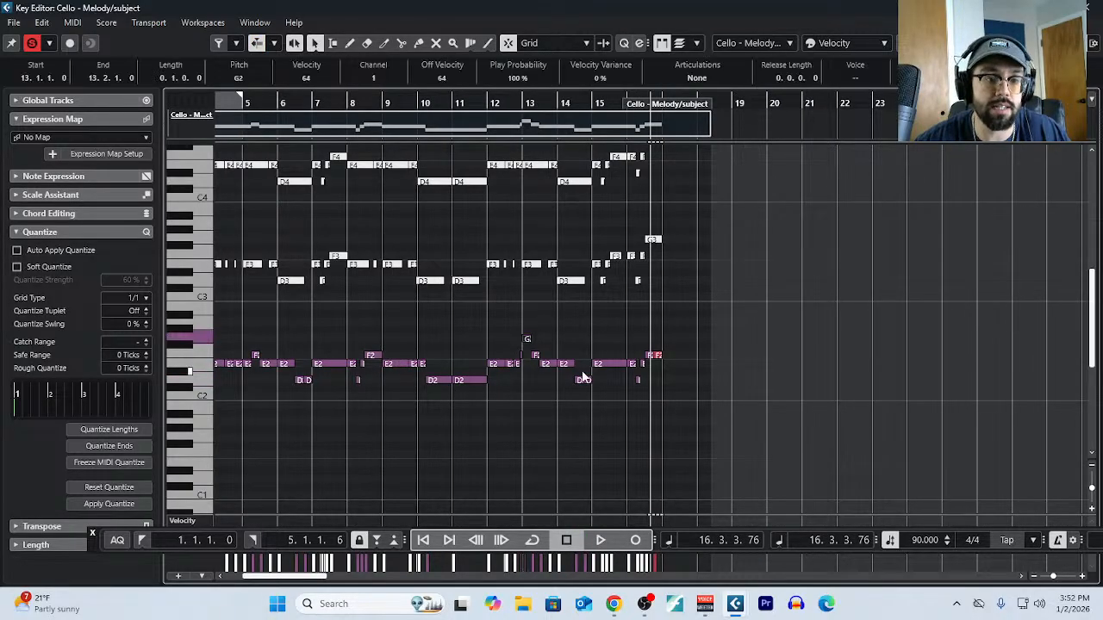
scroll(581, 374, "left", 3)
scroll(568, 378, "up", 3)
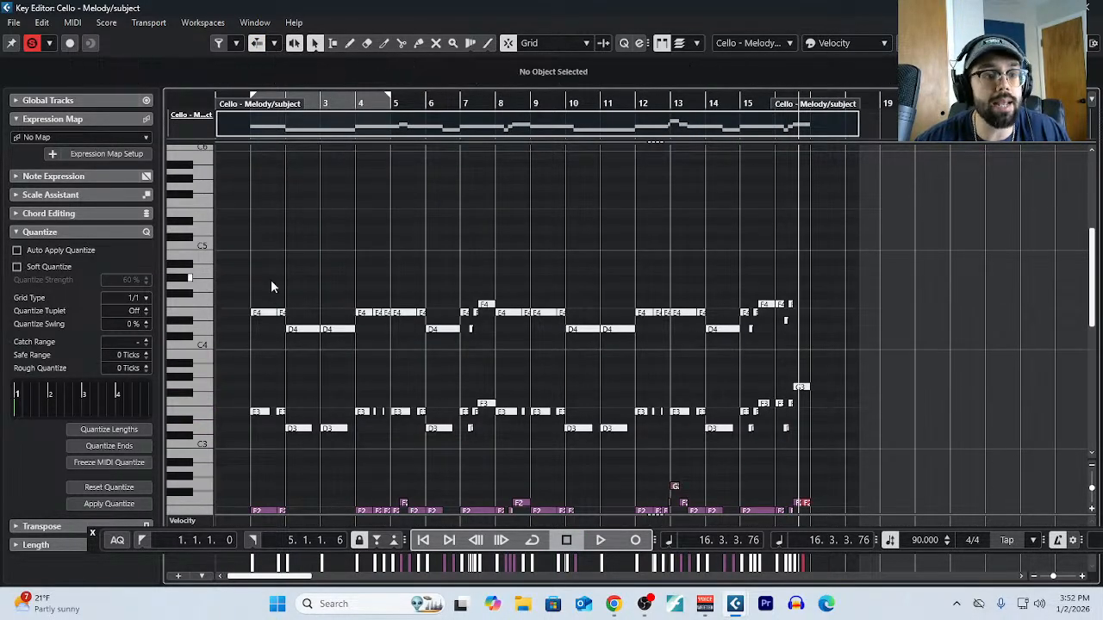
Unmute the cello part's upper line in octave 4.
left_click_drag(250, 278, 929, 358)
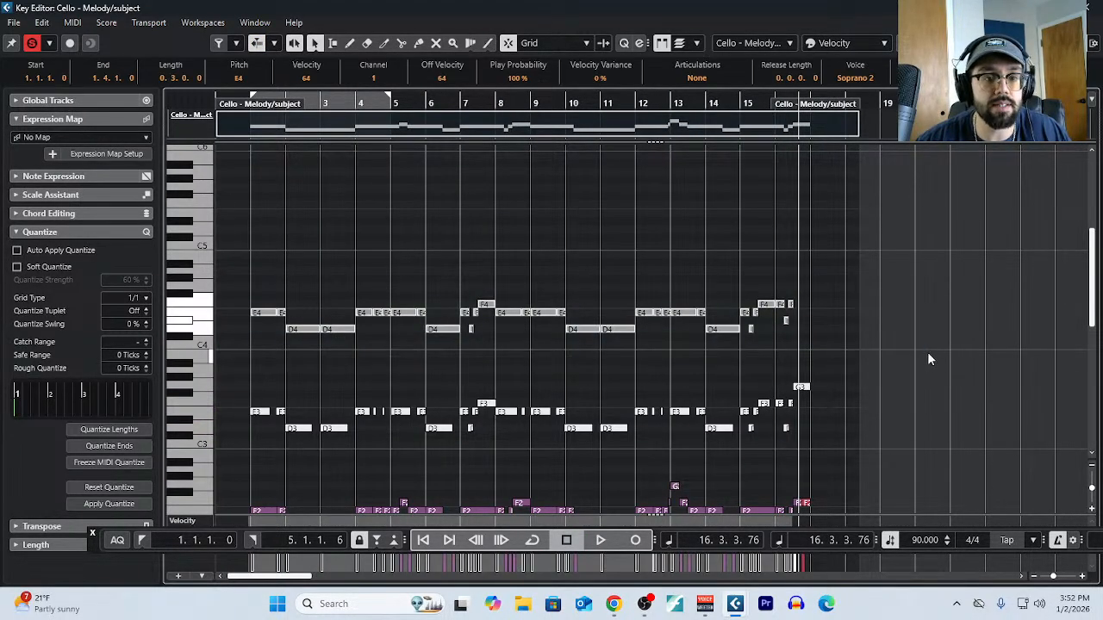
left_click(304, 326)
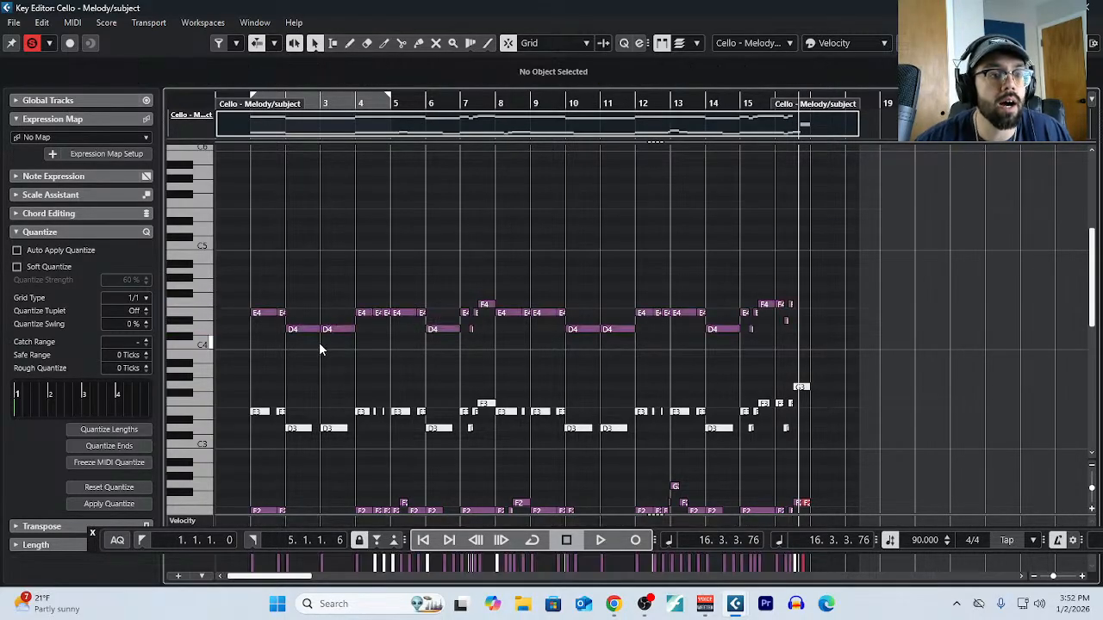
left_click_drag(296, 366, 309, 353)
Single out bars 1 to 4, bars 5 to 8 and the whole octave 4 cello line for inspection, and close the part.
left_click_drag(246, 275, 386, 372)
left_click_drag(402, 291, 507, 362)
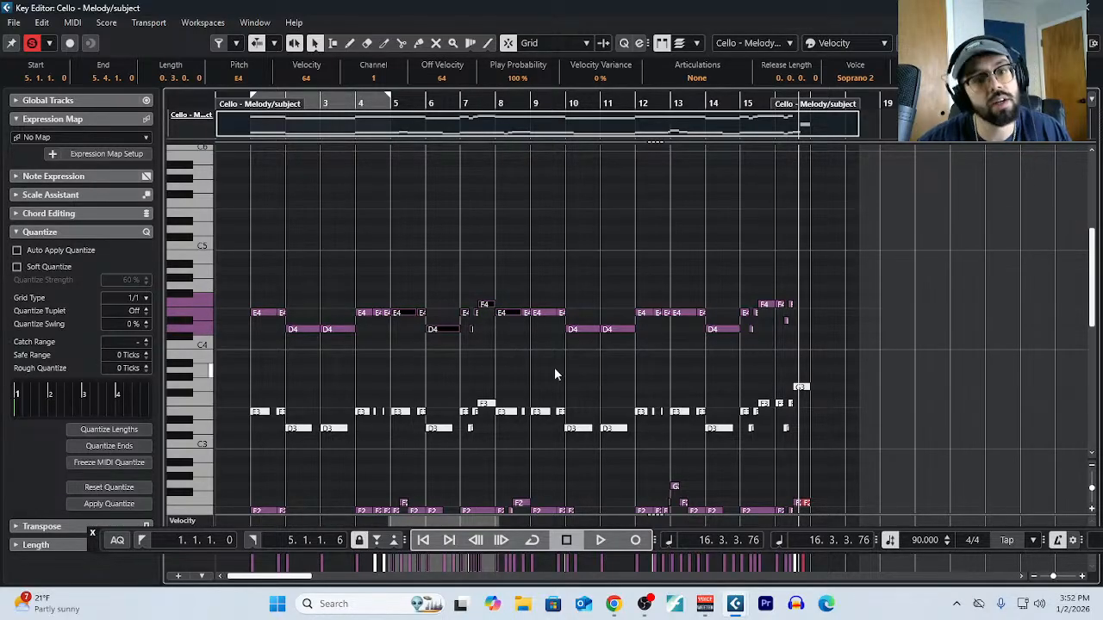
left_click(597, 357)
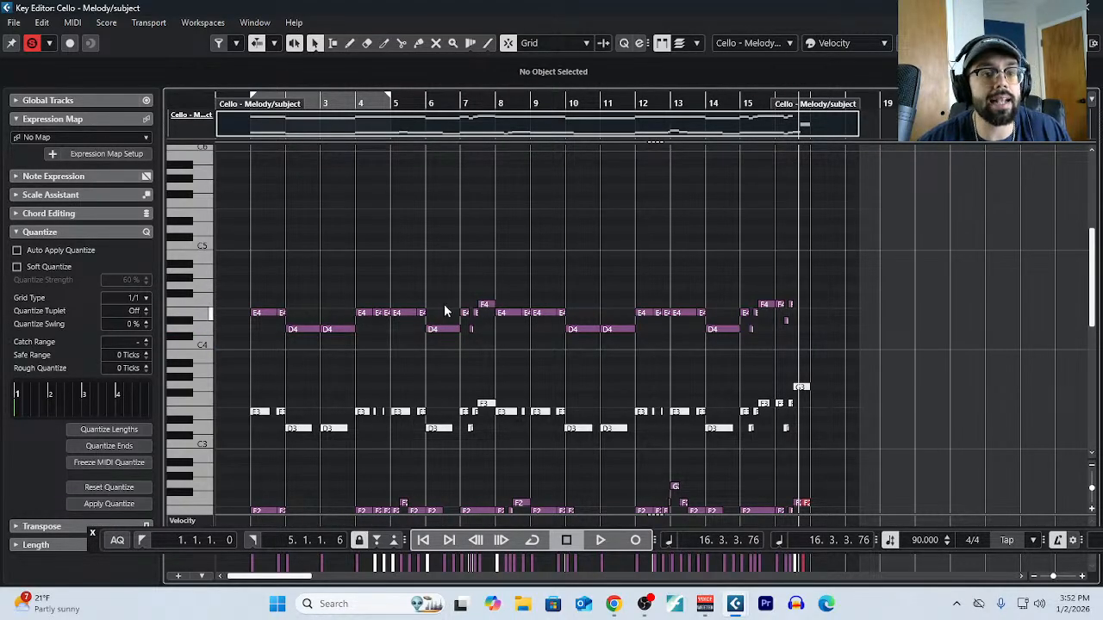
left_click_drag(263, 290, 902, 345)
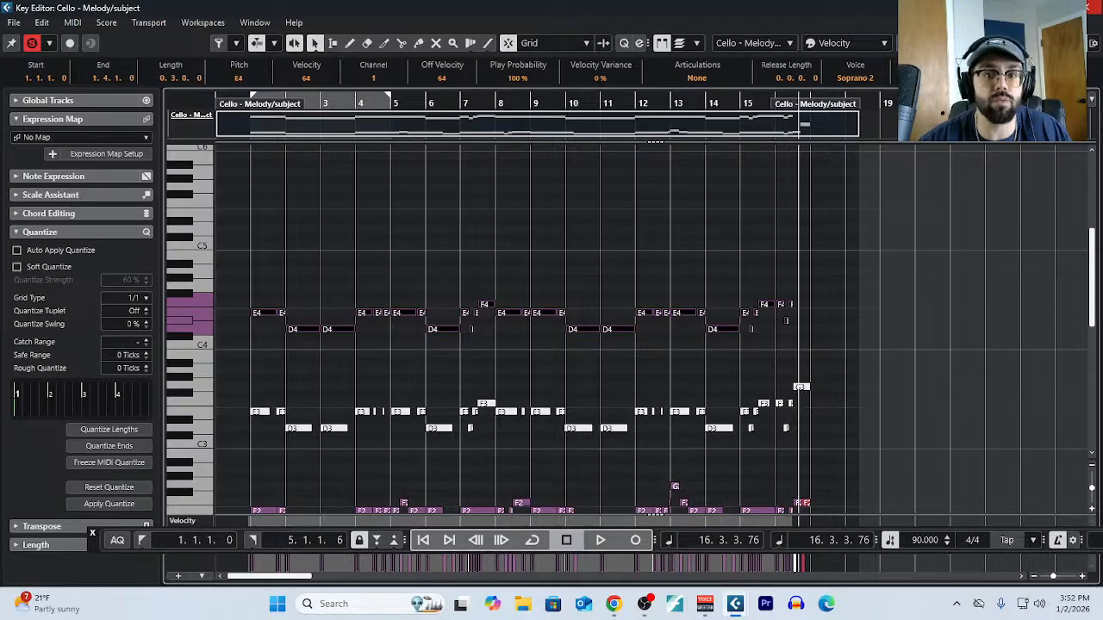
left_click(1093, 7)
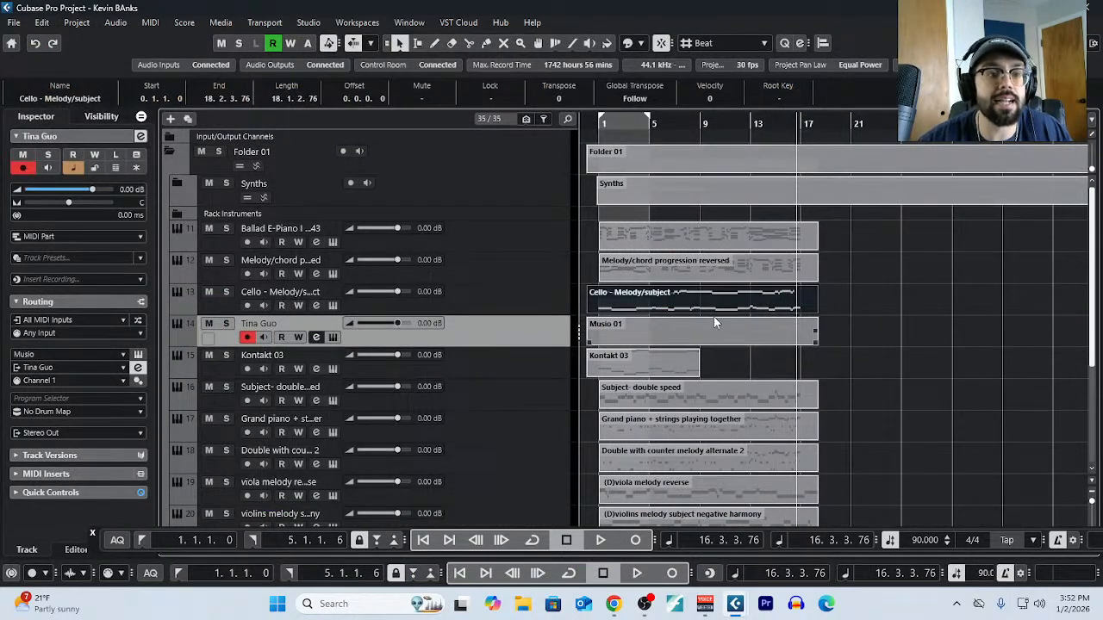
Reopen the Cello - Melody/subject part, single out its octave 3 line for inspection, and close the part.
left_click(701, 335)
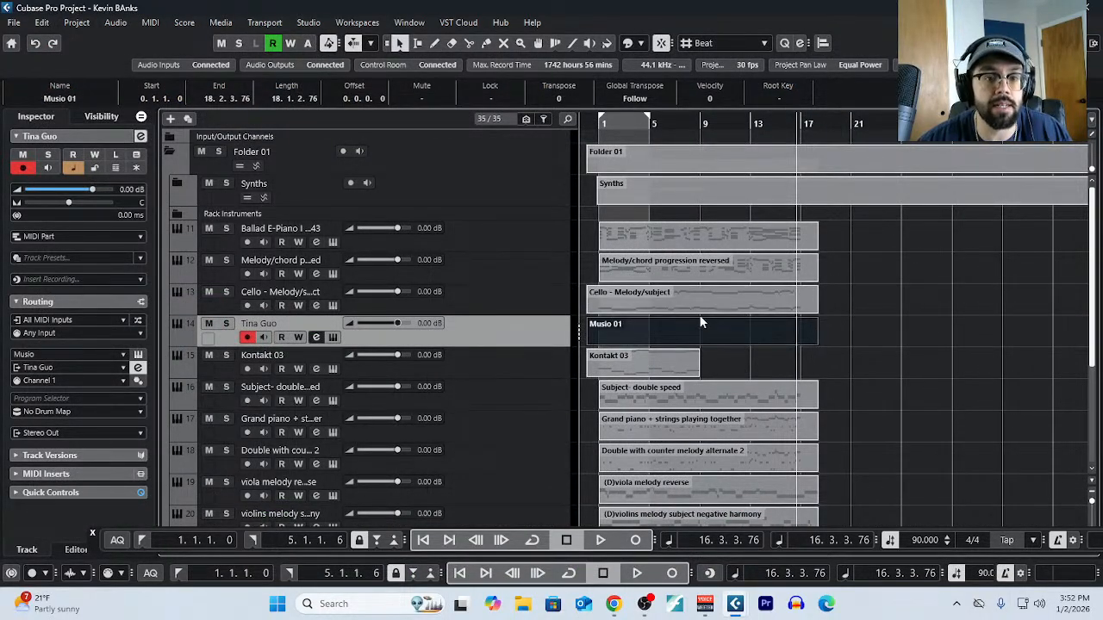
left_click(612, 293, "shift")
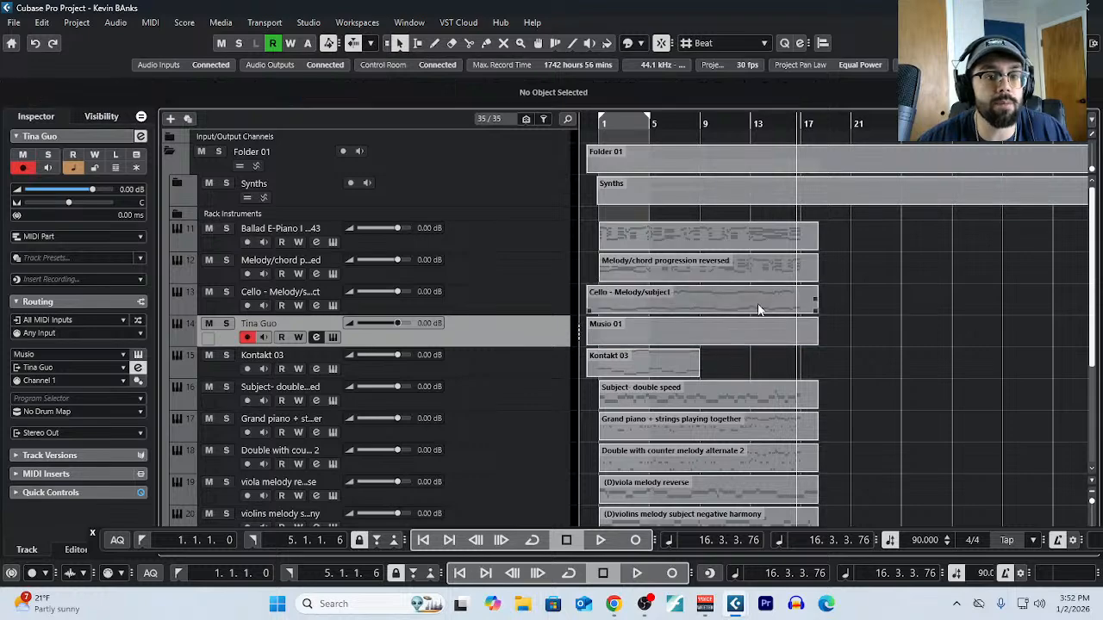
left_click(737, 294)
left_click(150, 22)
left_click(173, 37)
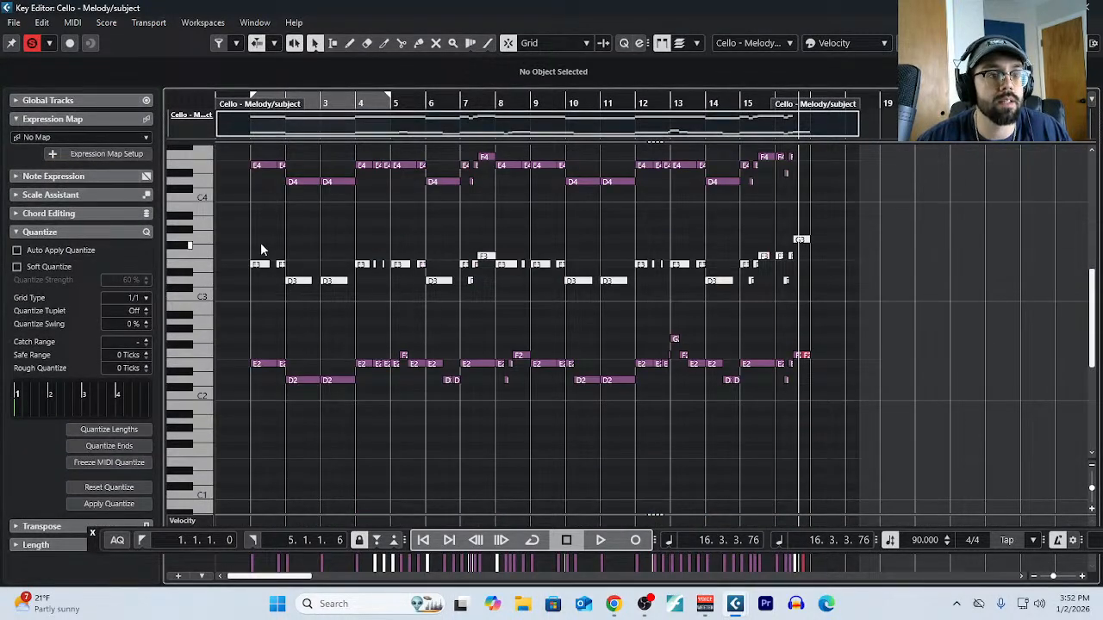
left_click_drag(250, 238, 910, 312)
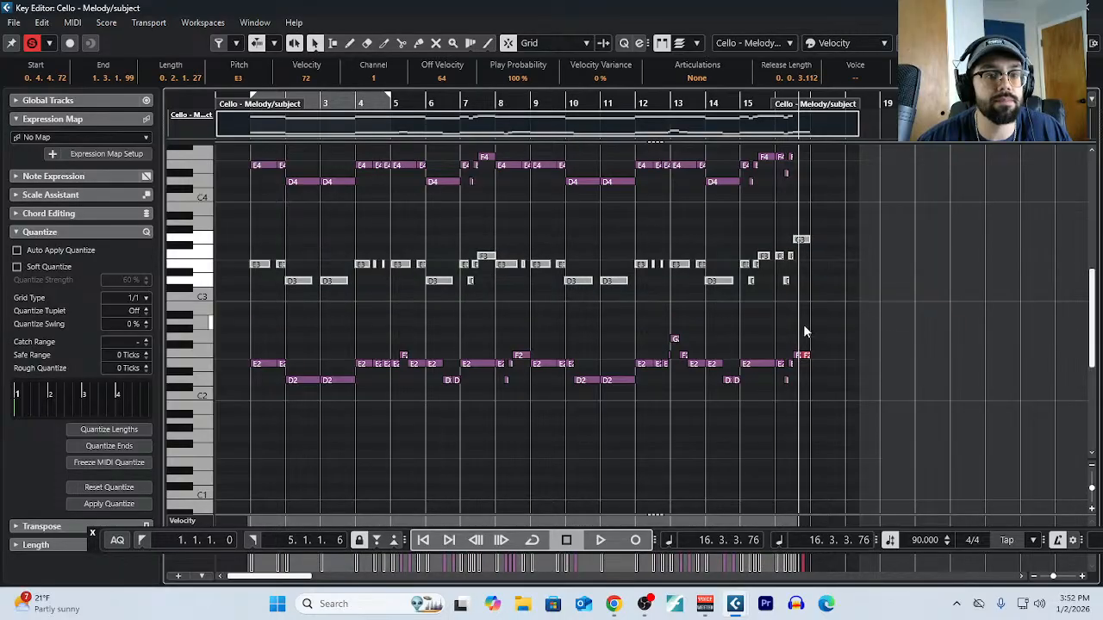
scroll(862, 327, "up", 3)
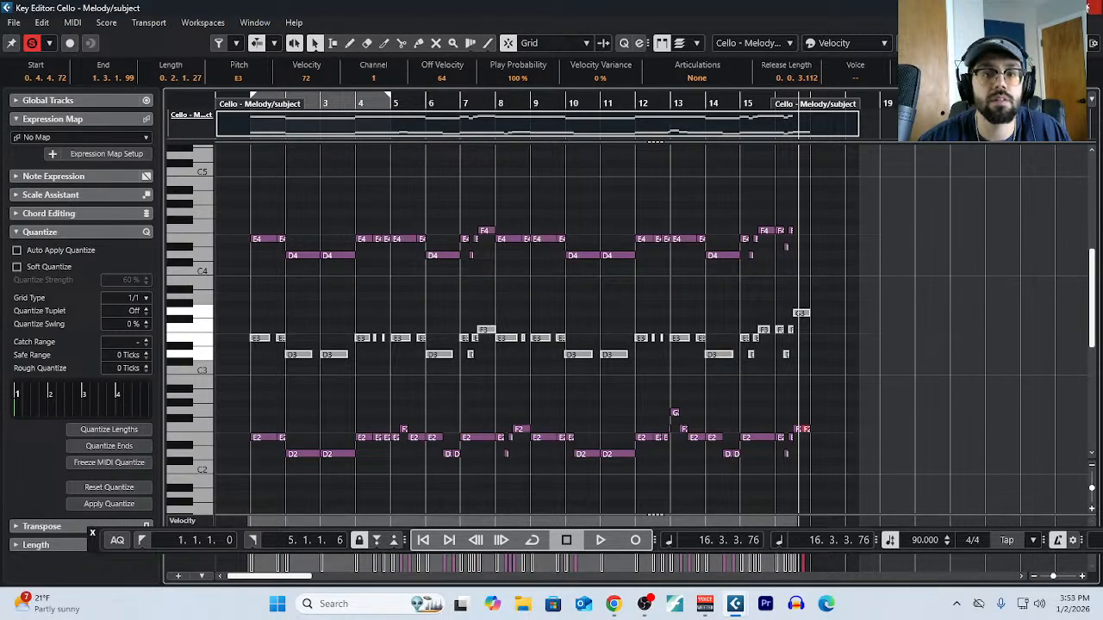
left_click(1094, 7)
Delete the inner chord notes between A3 and E4 across bars 1 to 8 of the Kontakt 03 part, and close it.
scroll(801, 323, "down", 2)
left_click(863, 299)
left_click(650, 277)
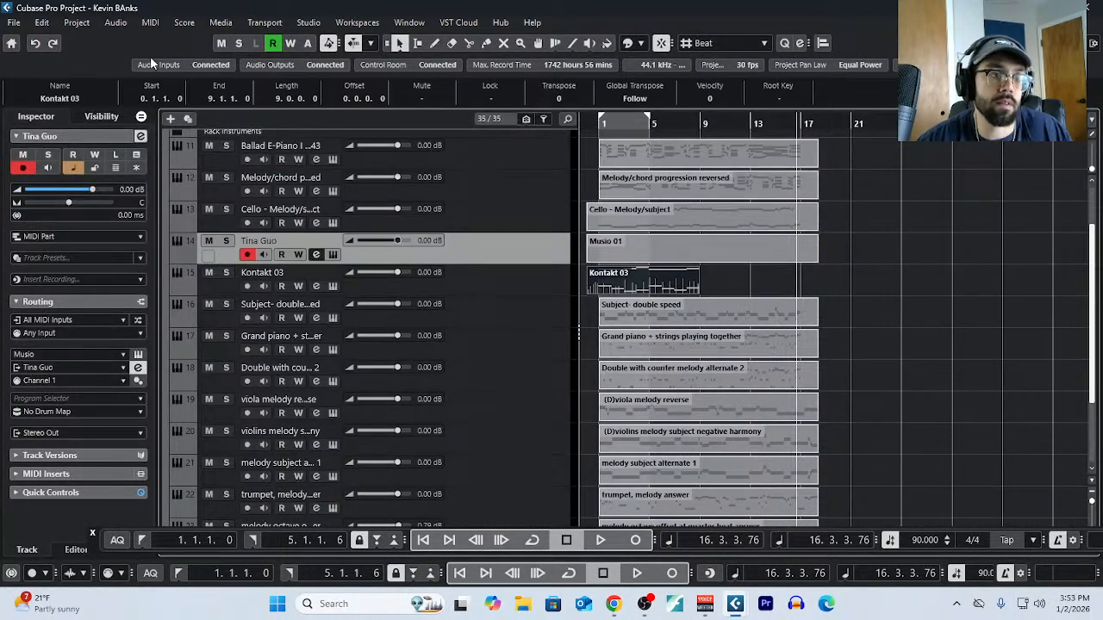
left_click(150, 23)
left_click(172, 37)
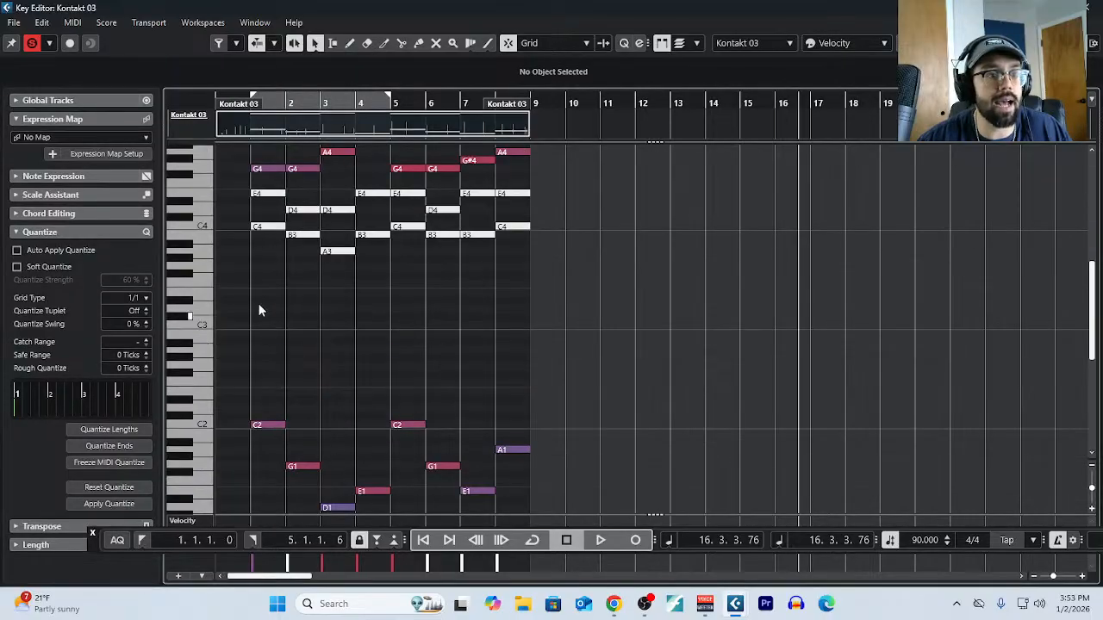
scroll(260, 308, "up", 3)
scroll(261, 340, "up", 3)
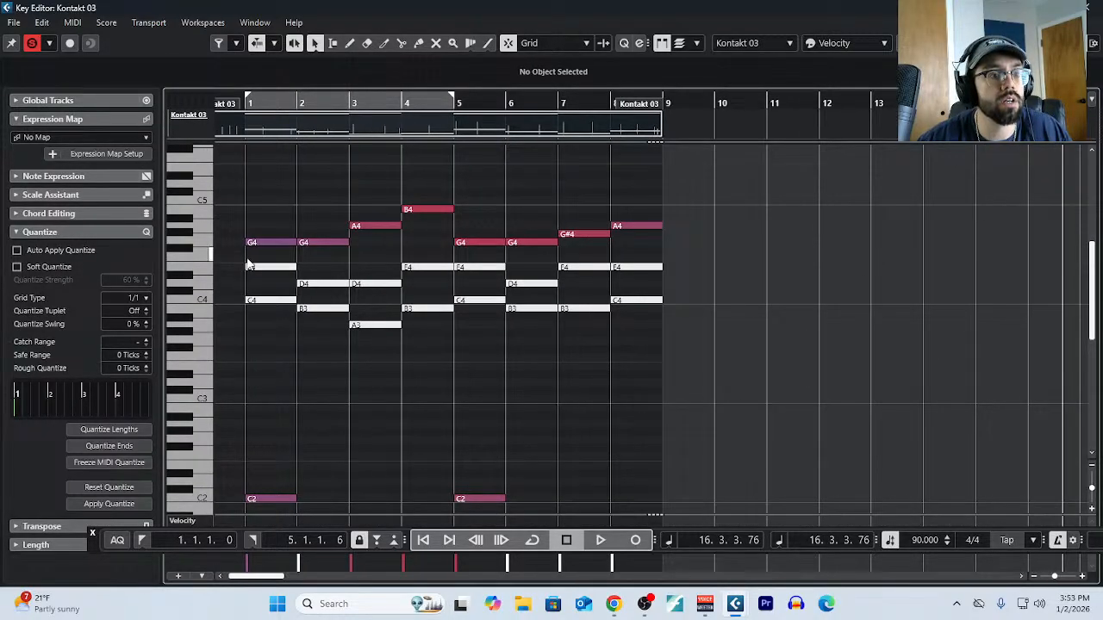
left_click_drag(248, 259, 699, 382)
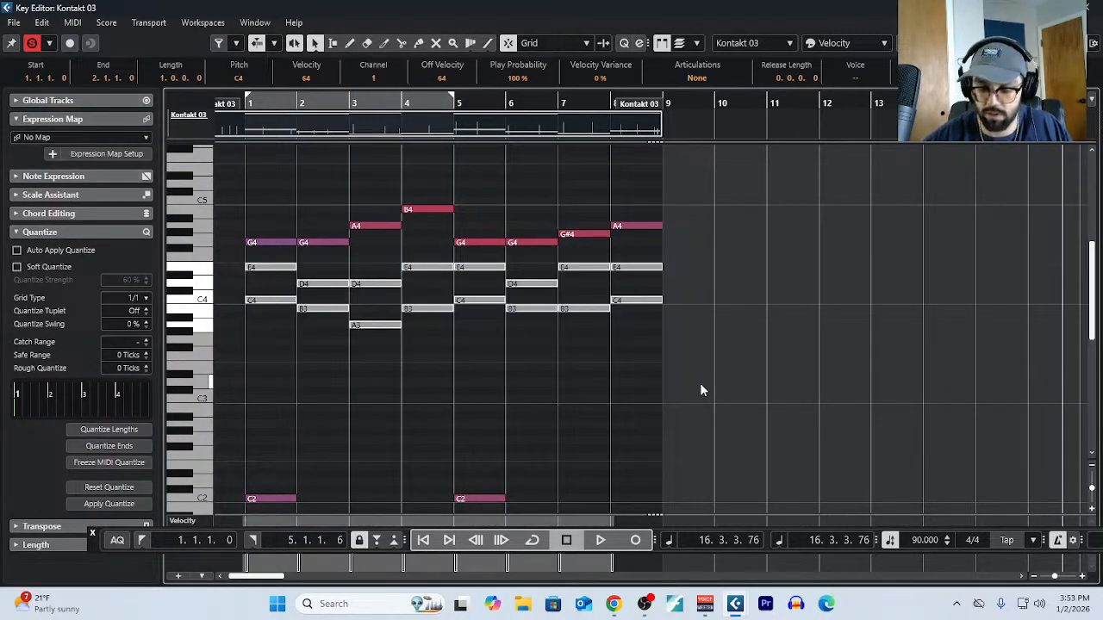
key("Delete")
scroll(585, 394, "down", 3)
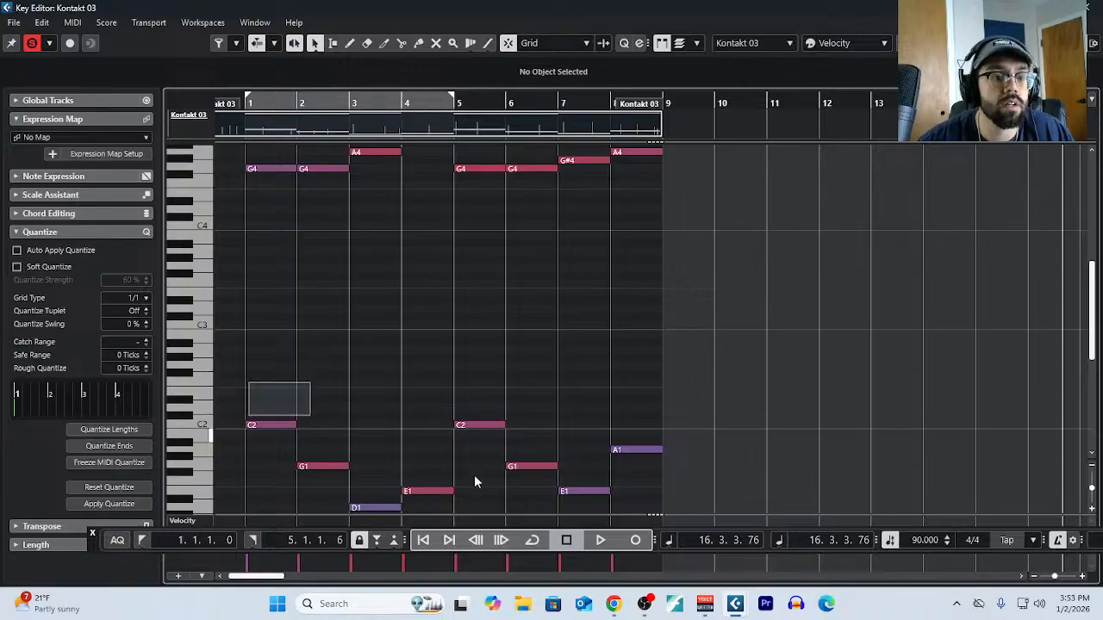
left_click_drag(474, 481, 742, 517)
left_click(1087, 7)
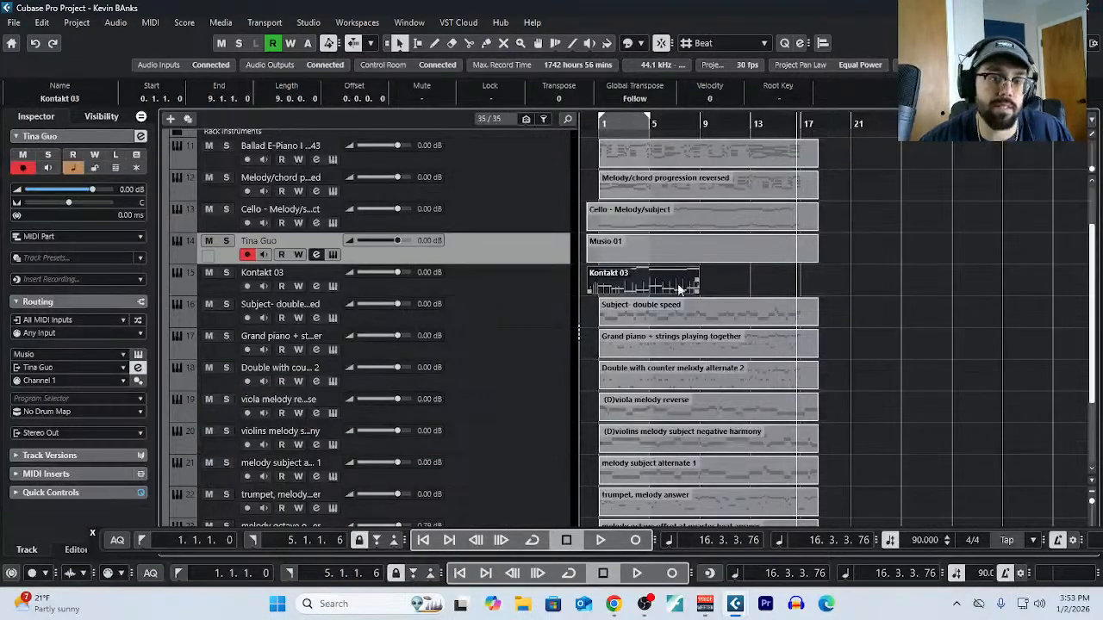
Open the Musio 01 part together with the Kontakt 03 part for note editing.
left_click(662, 247)
left_click(150, 23)
left_click(163, 40)
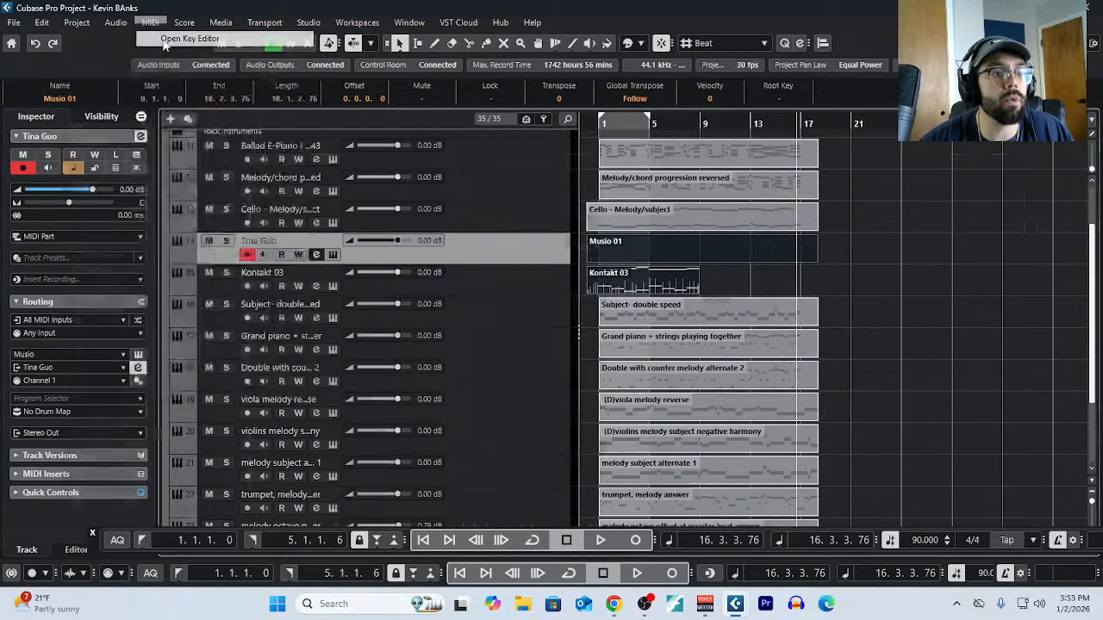
scroll(383, 321, "down", 2)
scroll(334, 334, "down", 2)
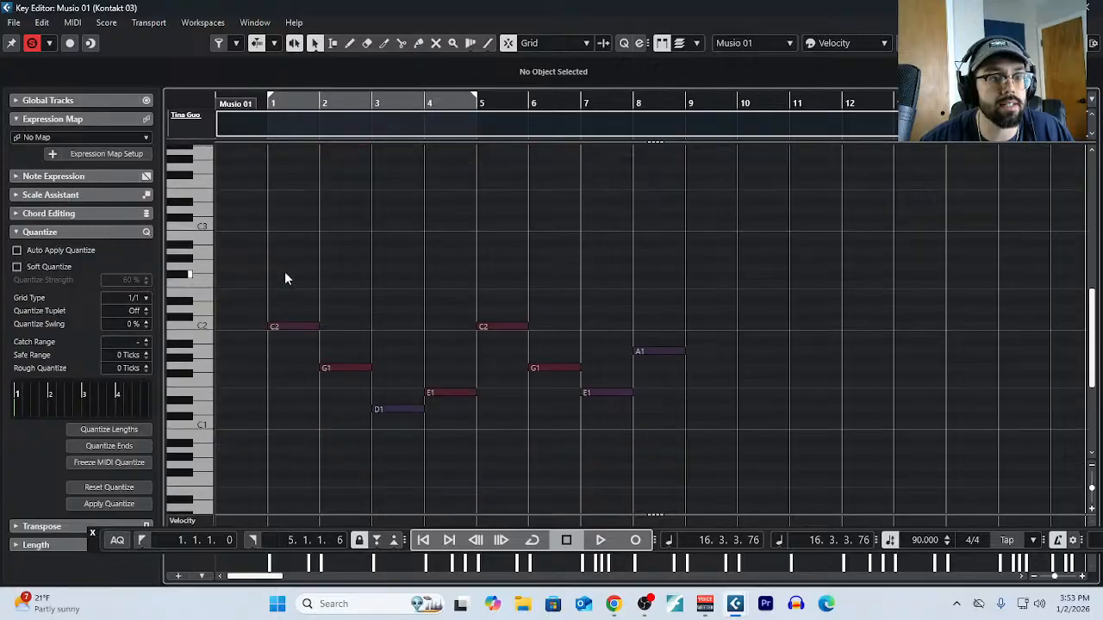
Transpose the Kontakt 03 bass notes in bars 1 to 8 up two octaves.
left_click_drag(284, 273, 723, 445)
key("shift+Up")
key("shift+Up")
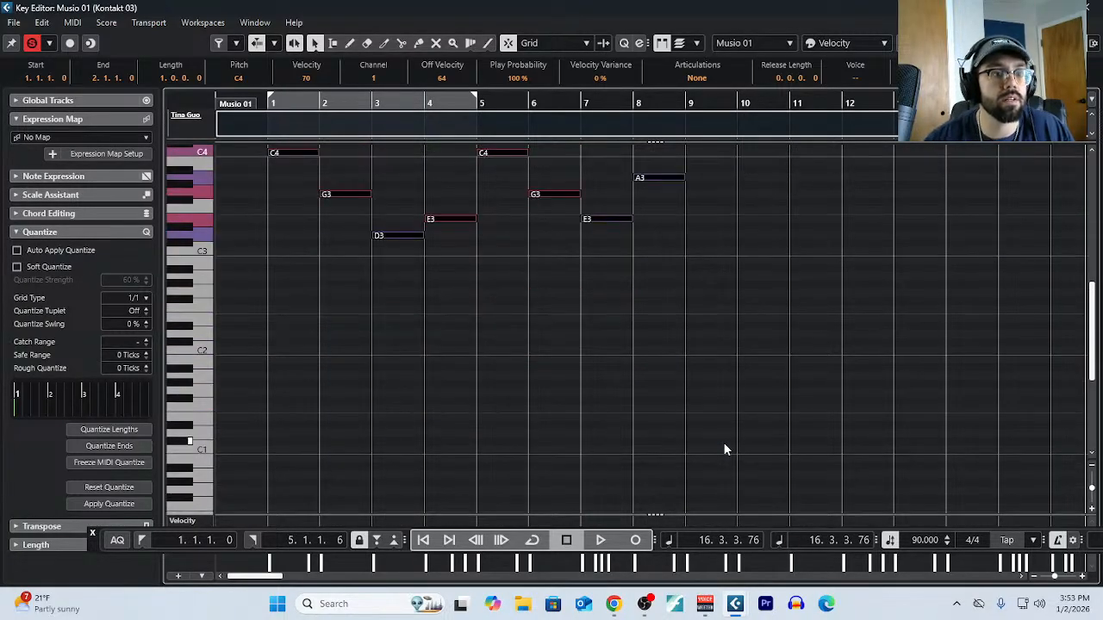
scroll(680, 411, "up", 3)
scroll(311, 420, "up", 3)
Compare the chords in bars 1 and 2 with the melody, and change bar 2's upper note to F4 and its bass note to A3.
left_click_drag(271, 296, 335, 384)
left_click_drag(365, 266, 395, 441)
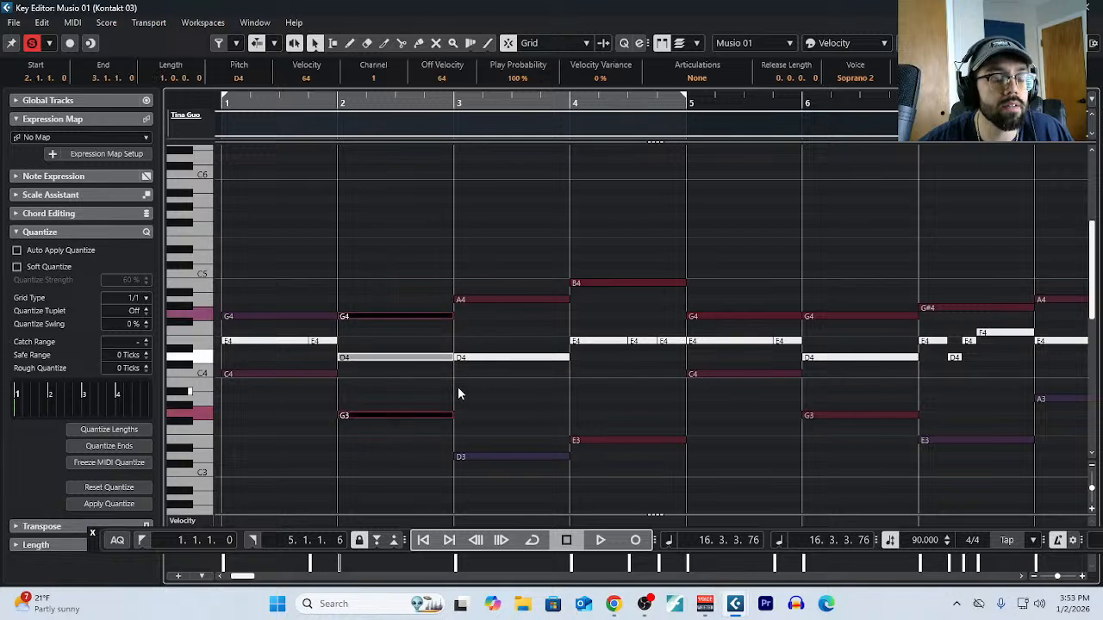
left_click(458, 390)
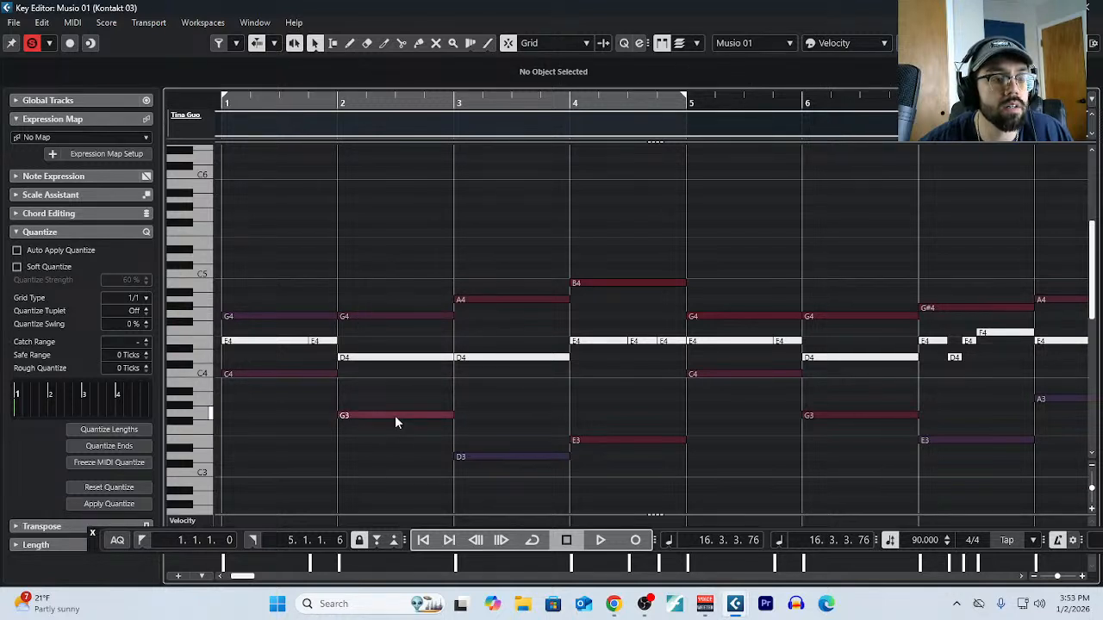
scroll(389, 365, "down", 1)
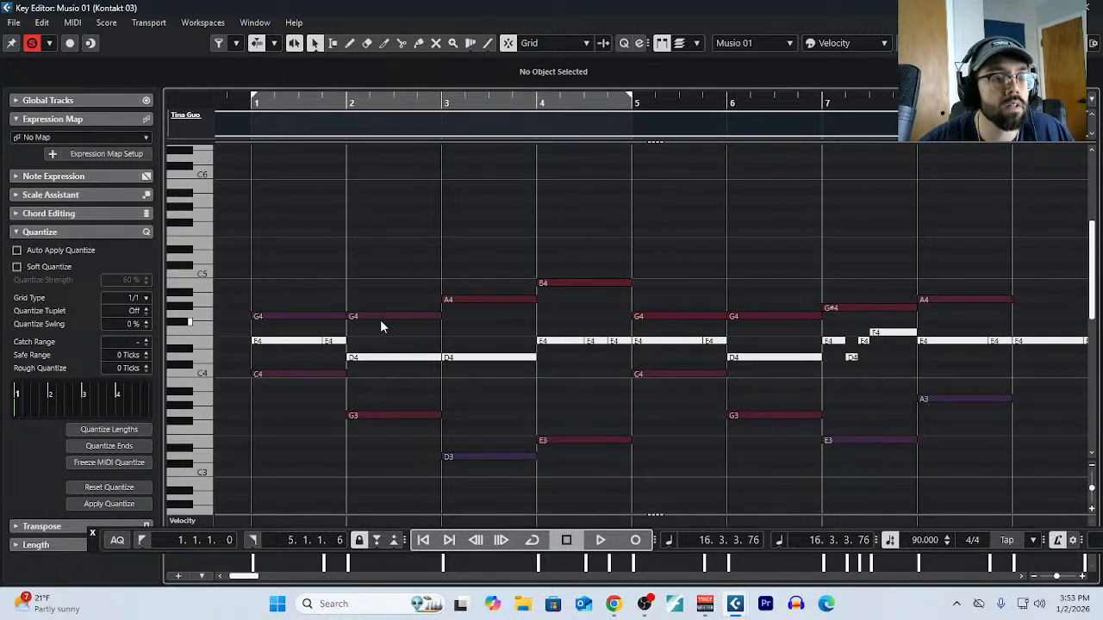
left_click(380, 317)
left_click_drag(380, 317, 385, 307)
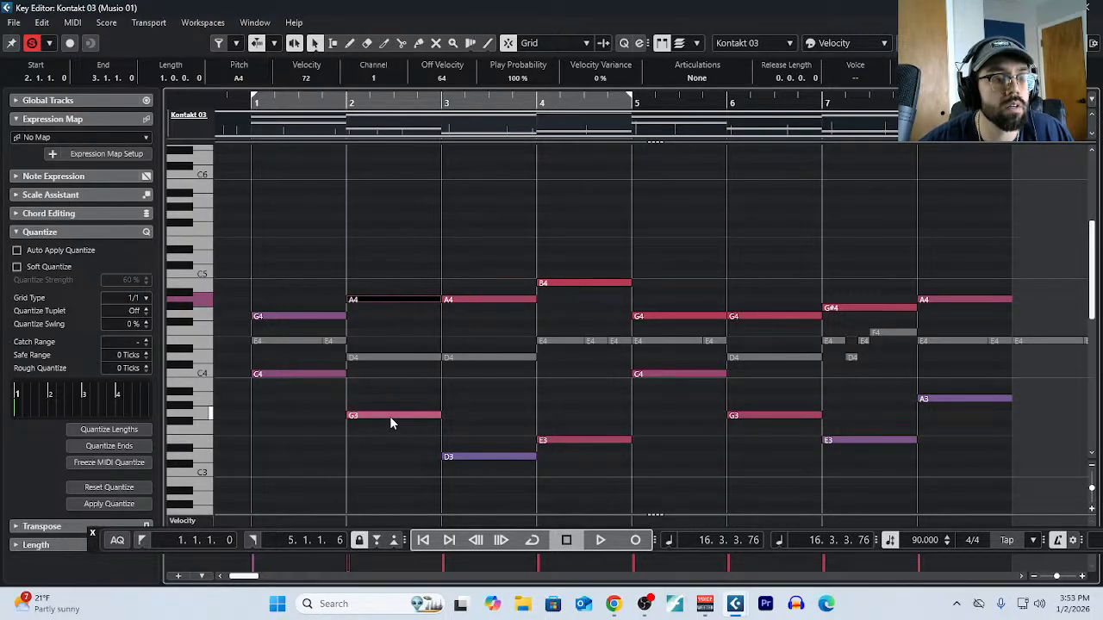
left_click_drag(389, 416, 389, 400)
left_click_drag(382, 306, 390, 336)
left_click_drag(382, 287, 391, 421)
left_click(489, 328)
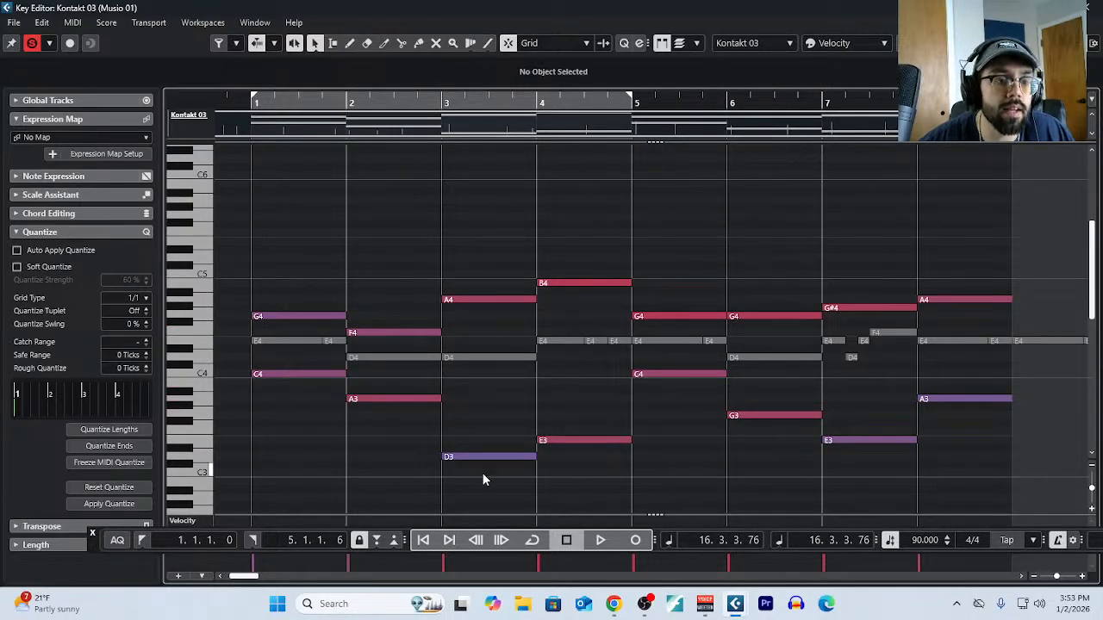
Lower the upper Kontakt 03 note in bar 3 to G4.
left_click_drag(482, 473, 484, 472)
left_click(472, 316)
left_click_drag(473, 303, 475, 319)
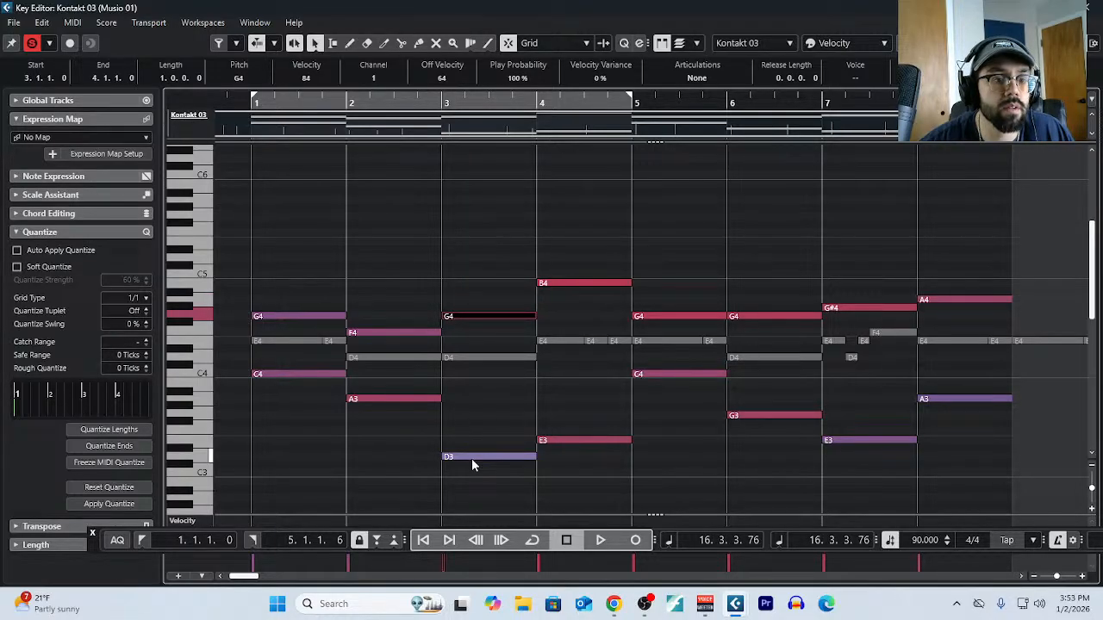
Play the revised harmony from bar 1 and stop in bar 4.
left_click(249, 105)
key("space")
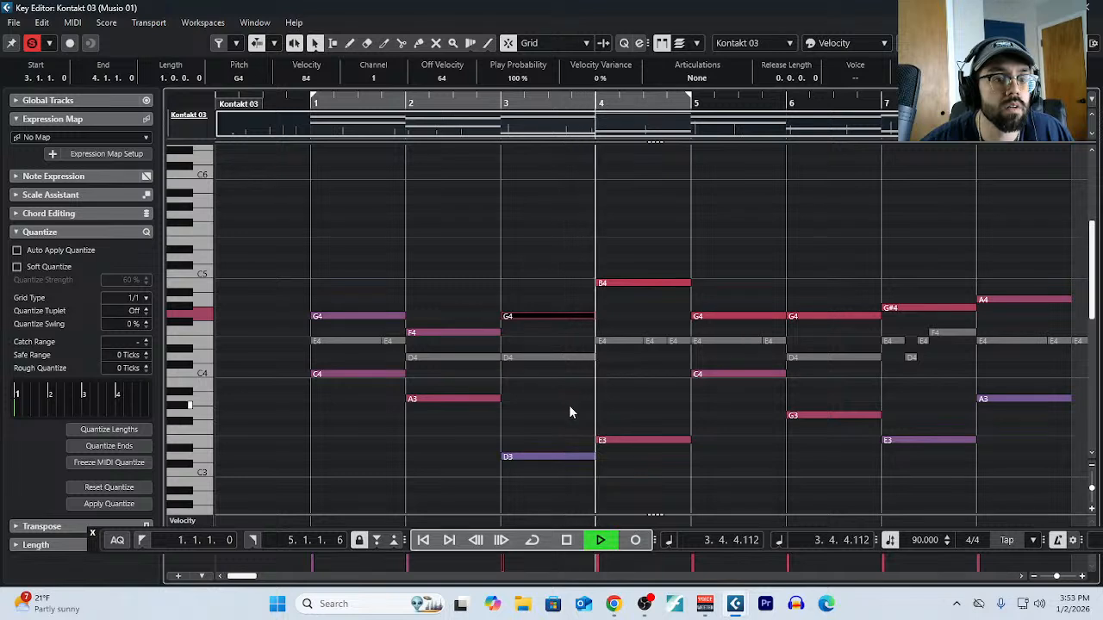
key("space")
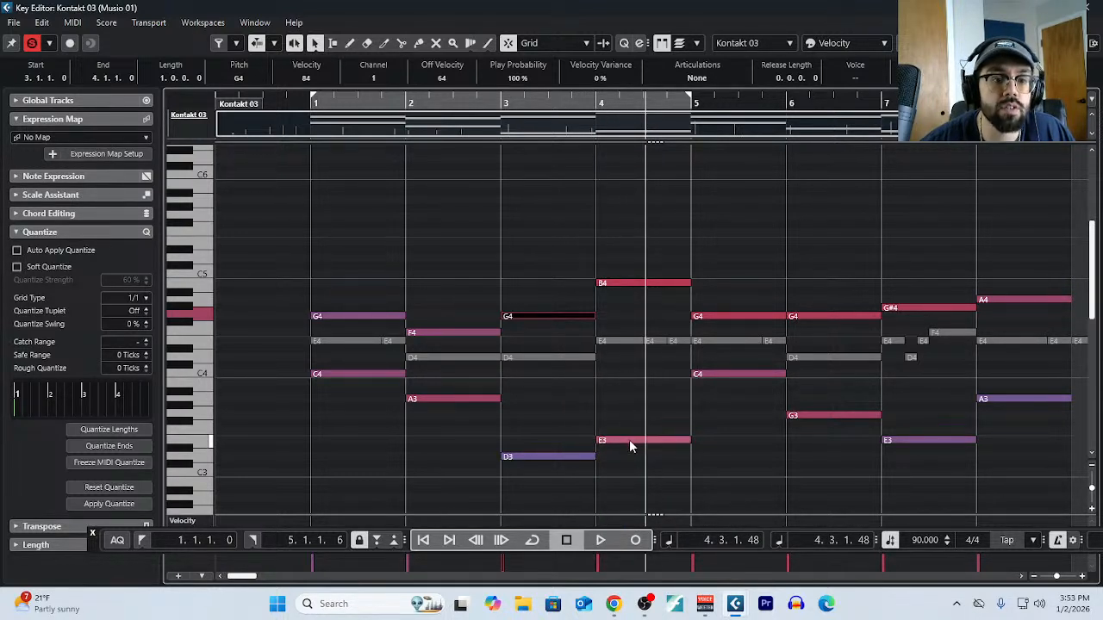
Move bar 4's upper note to G4 and its bass note to B2, and play the harmony from bar 1 into bar 5.
left_click_drag(633, 287, 632, 317)
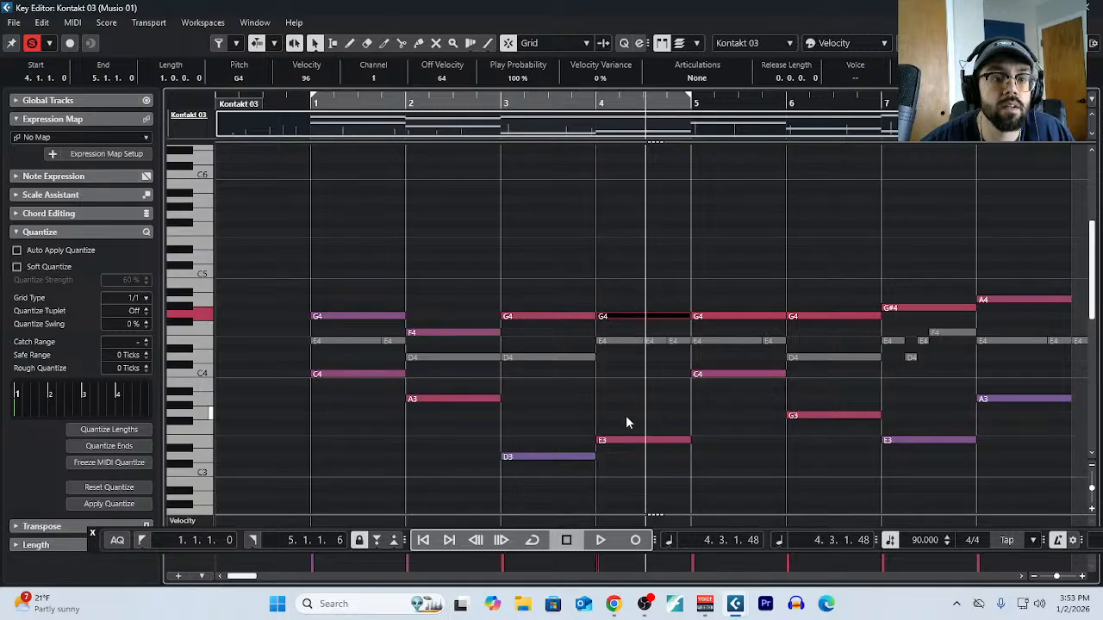
left_click_drag(626, 445, 615, 492)
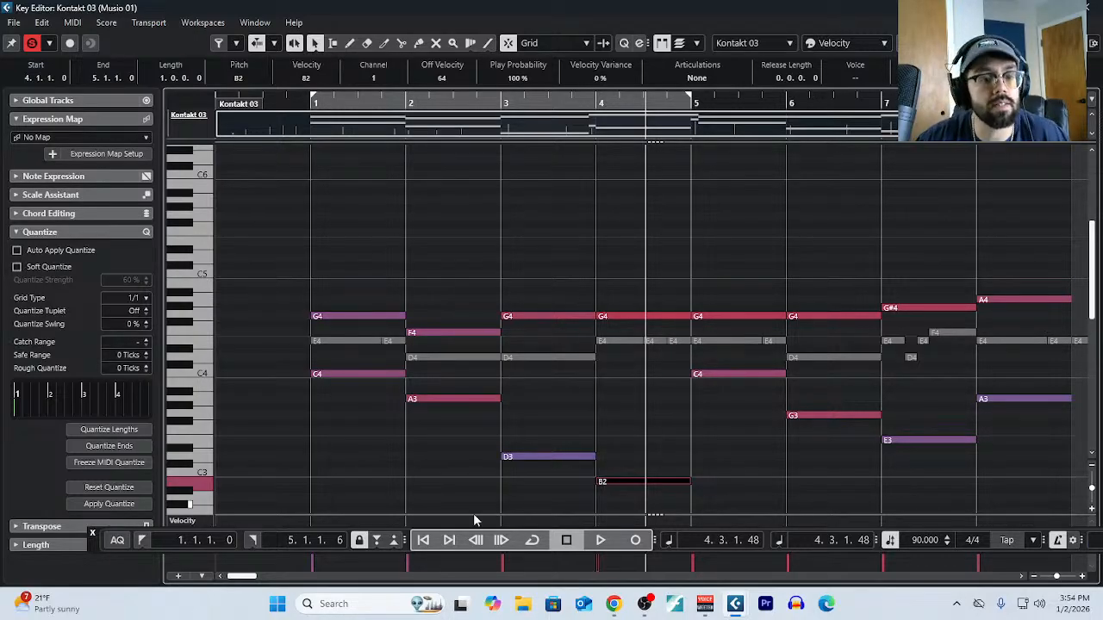
left_click(423, 539)
left_click(599, 541)
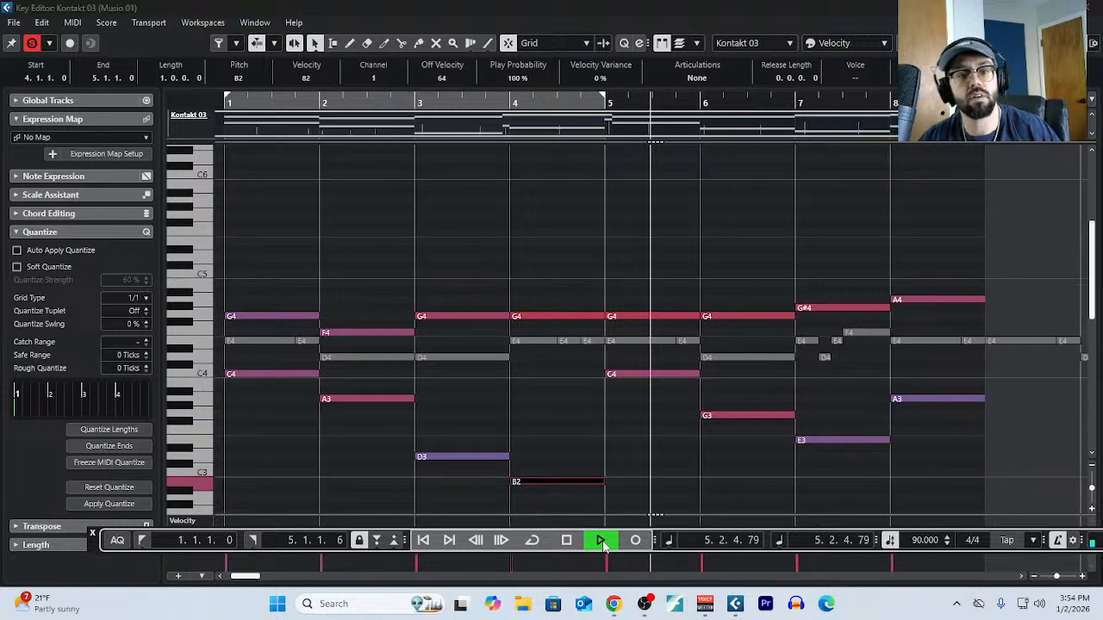
left_click(600, 541)
Check bar 5's chord against the melody, and raise bar 6's upper note to A4 and its bass note to A3.
scroll(462, 382, "down", 2)
scroll(545, 337, "left", 3)
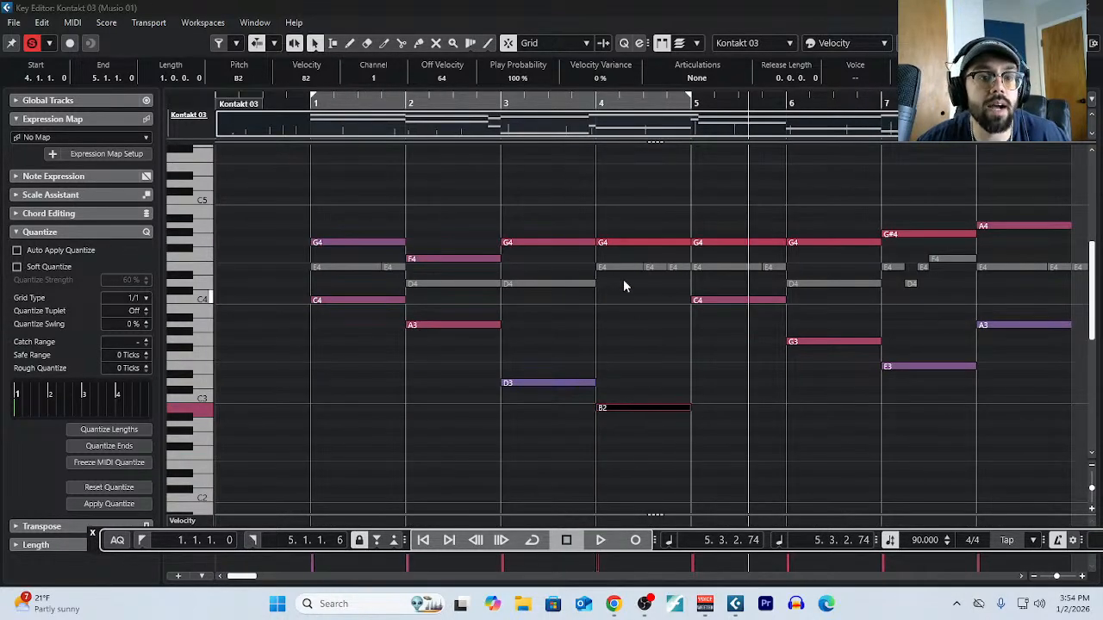
left_click(740, 398)
left_click_drag(717, 226, 775, 336)
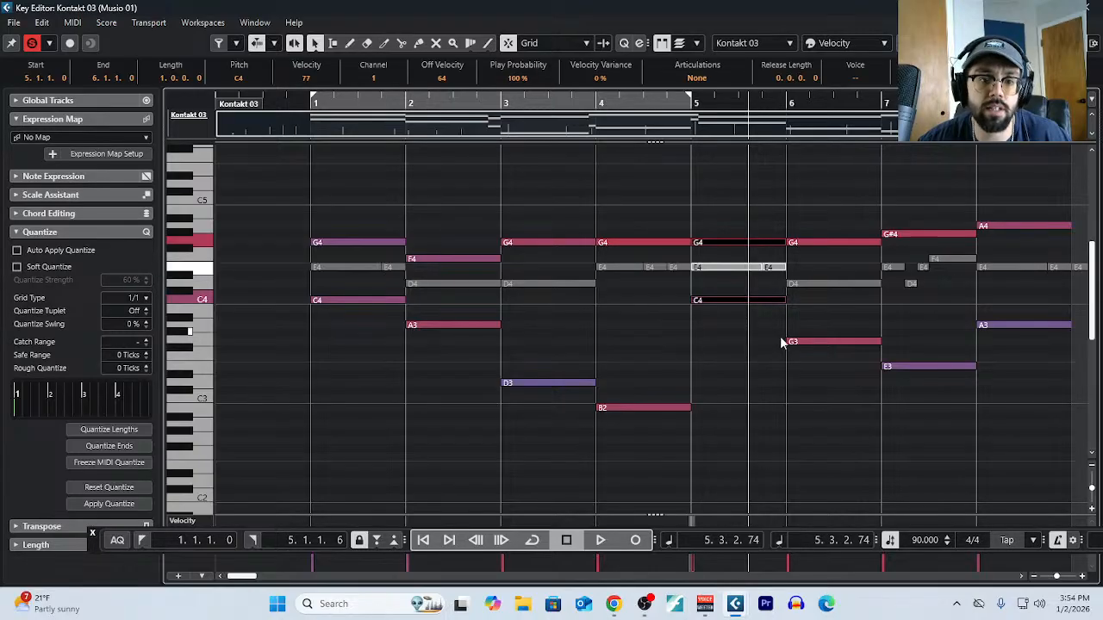
left_click(801, 331)
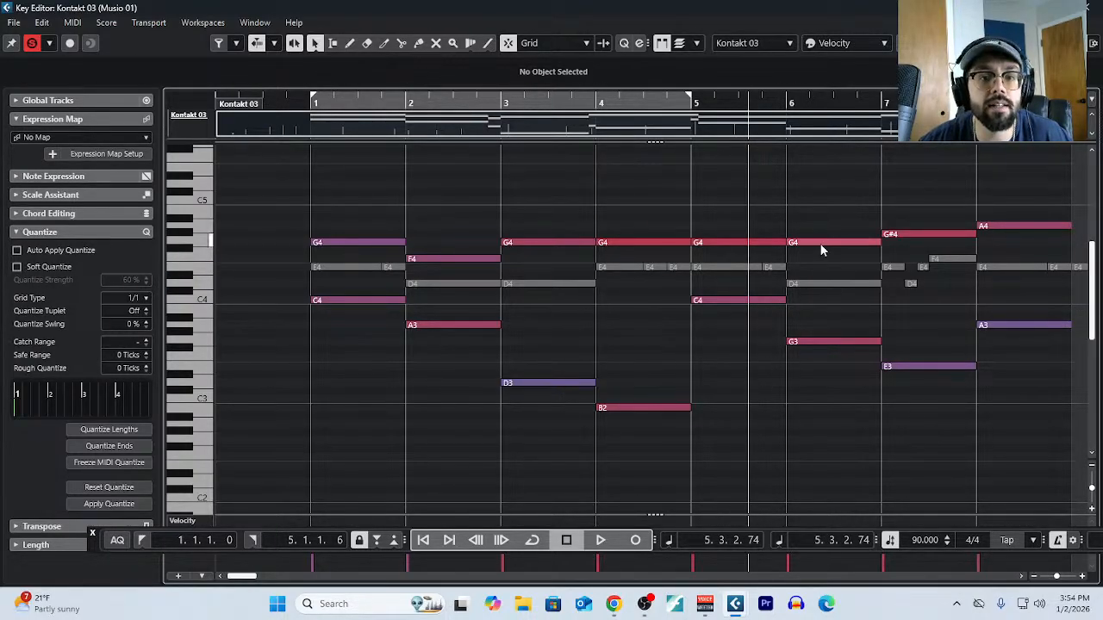
left_click_drag(820, 244, 826, 233)
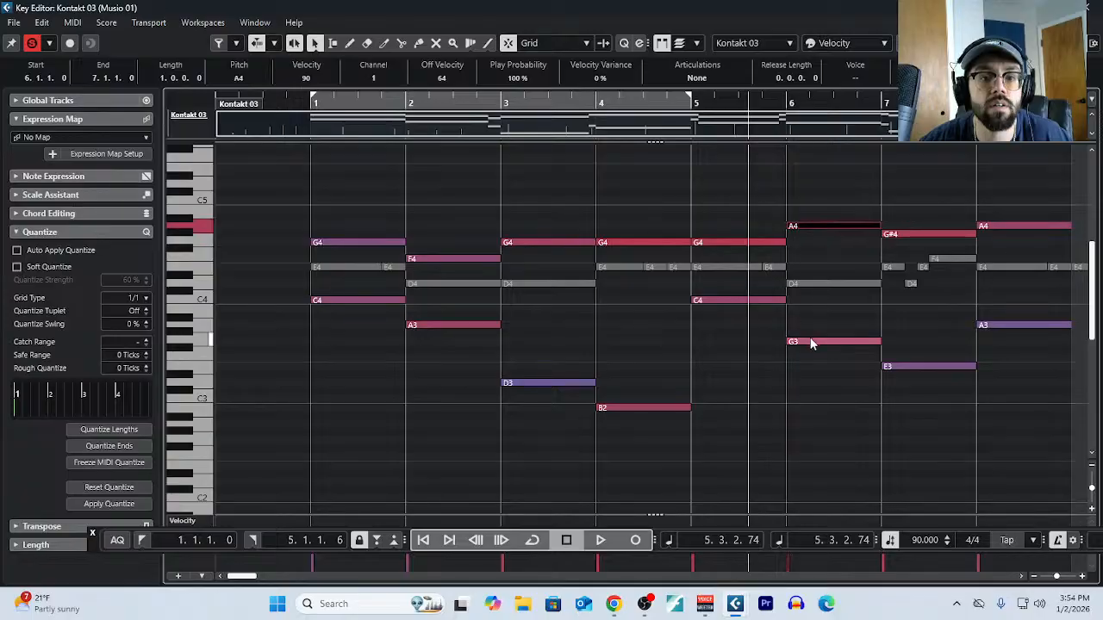
key("ctrl+z")
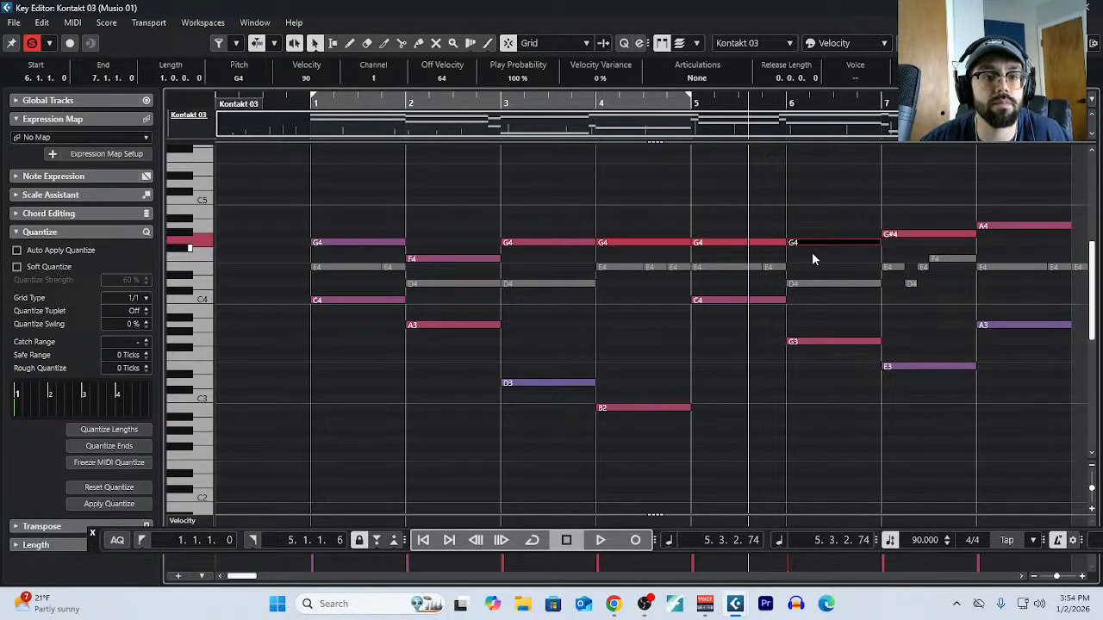
left_click(590, 218)
left_click_drag(819, 243, 820, 226)
left_click(821, 343)
left_click_drag(823, 347, 827, 334)
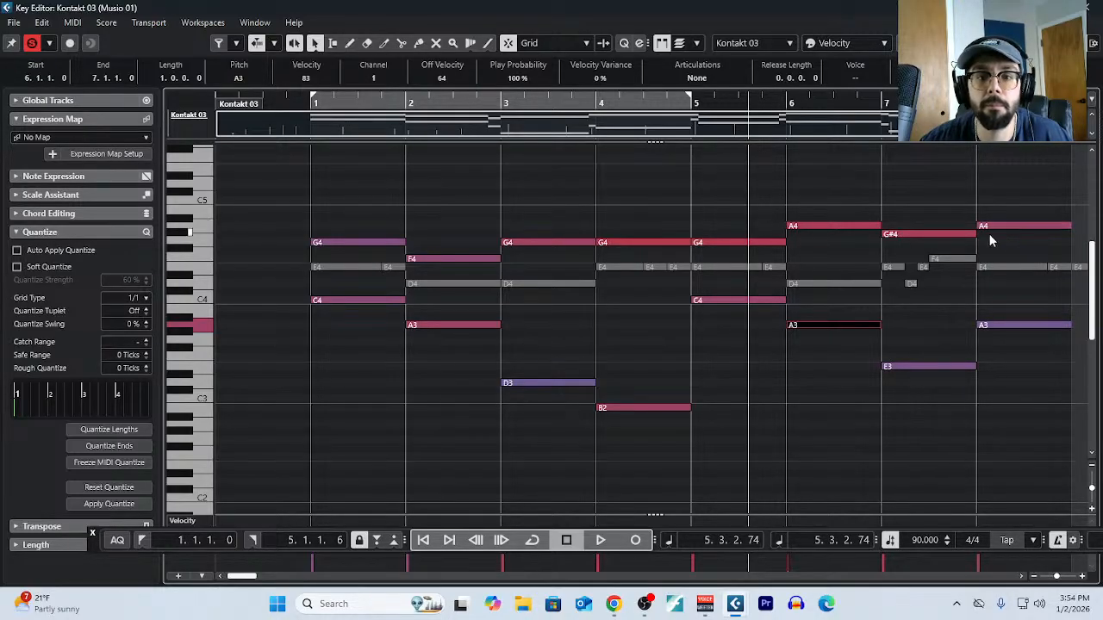
Transpose all the Kontakt 03 bass notes in bars 1 to 8 down two octaves.
left_click(368, 296)
left_click(368, 302)
left_click_drag(446, 306, 709, 484)
left_click_drag(679, 299, 771, 343)
left_click_drag(815, 305, 1020, 423)
key("shift+Down")
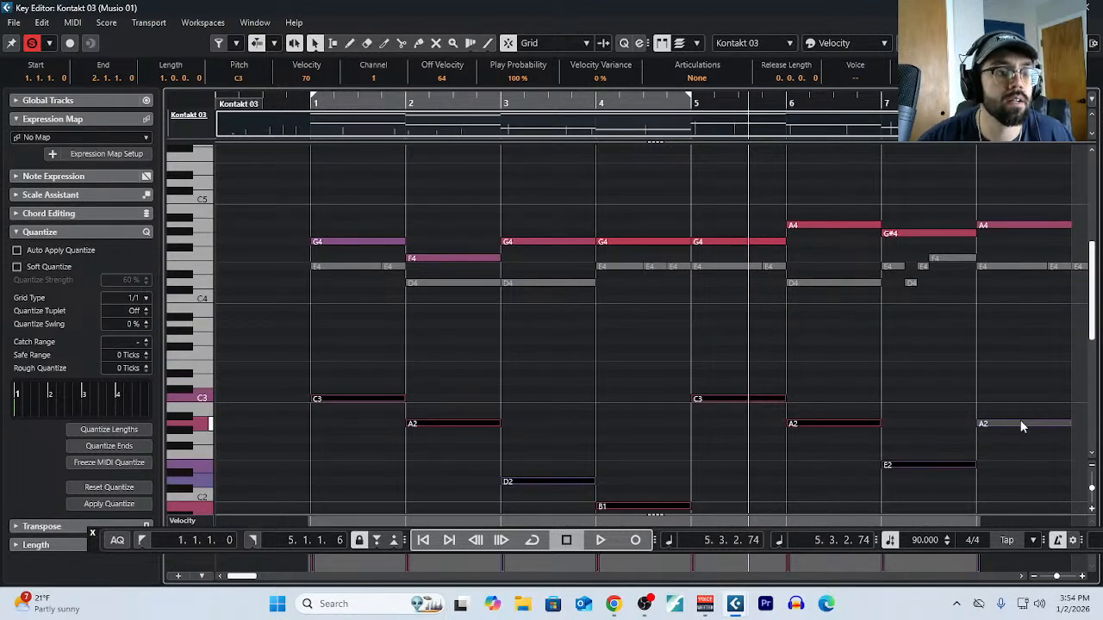
key("shift+Down")
scroll(379, 368, "down", 4)
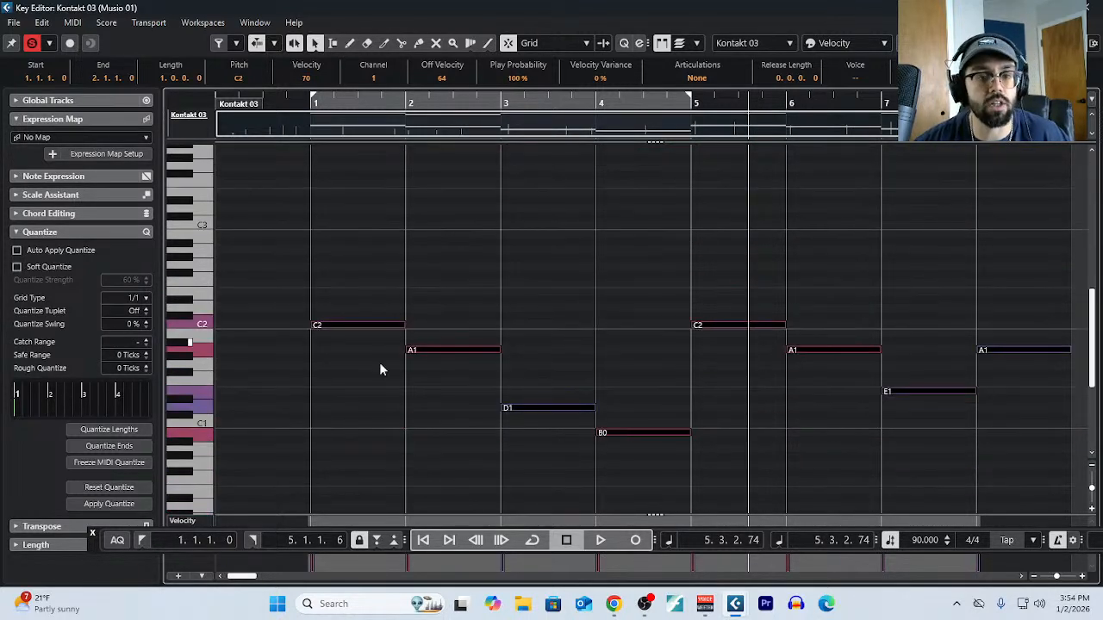
scroll(989, 407, "up", 5)
left_click_drag(318, 334, 1062, 361)
scroll(719, 360, "down", 3)
left_click(465, 351)
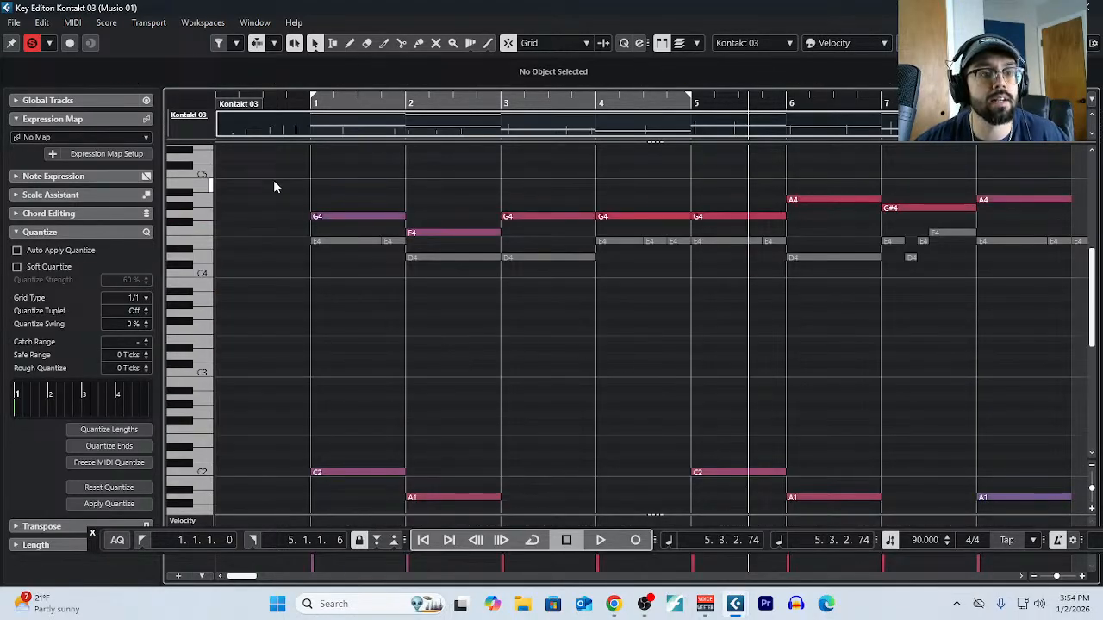
Return to the project arrangement and open the Musio 01 and Kontakt 03 parts together in the Key Editor.
left_click(306, 104)
left_click(1093, 7)
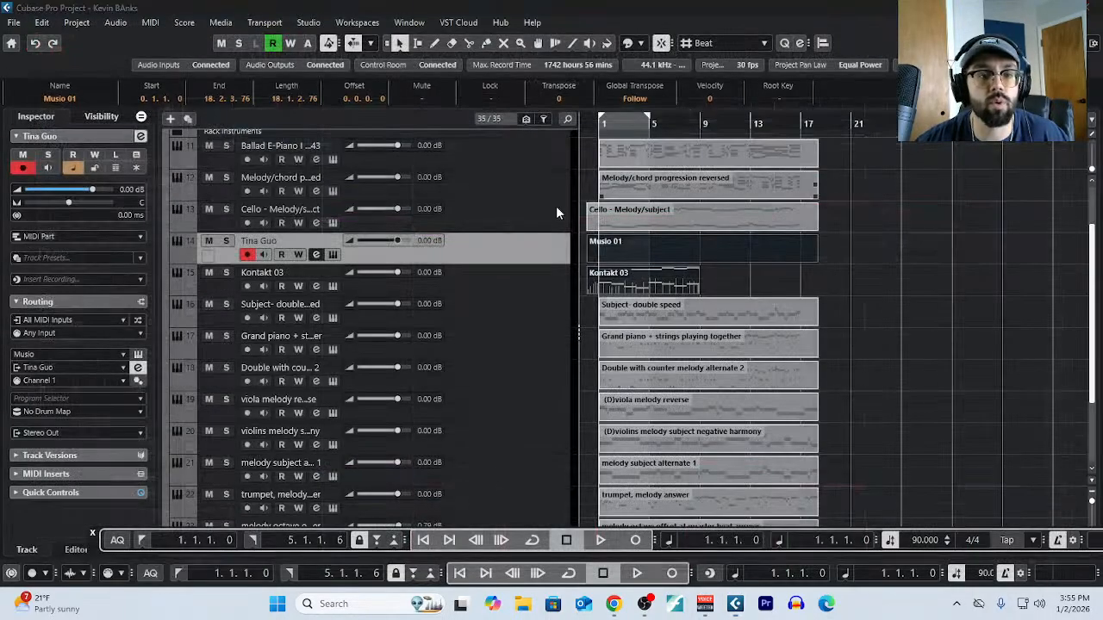
left_click(683, 282)
left_click(607, 258)
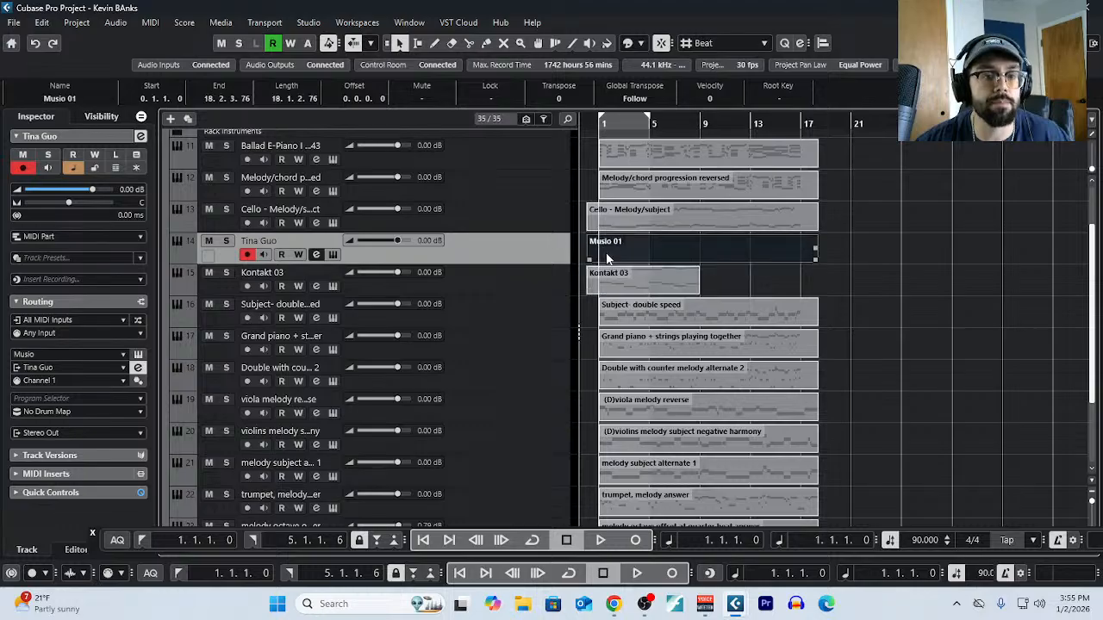
left_click(149, 23)
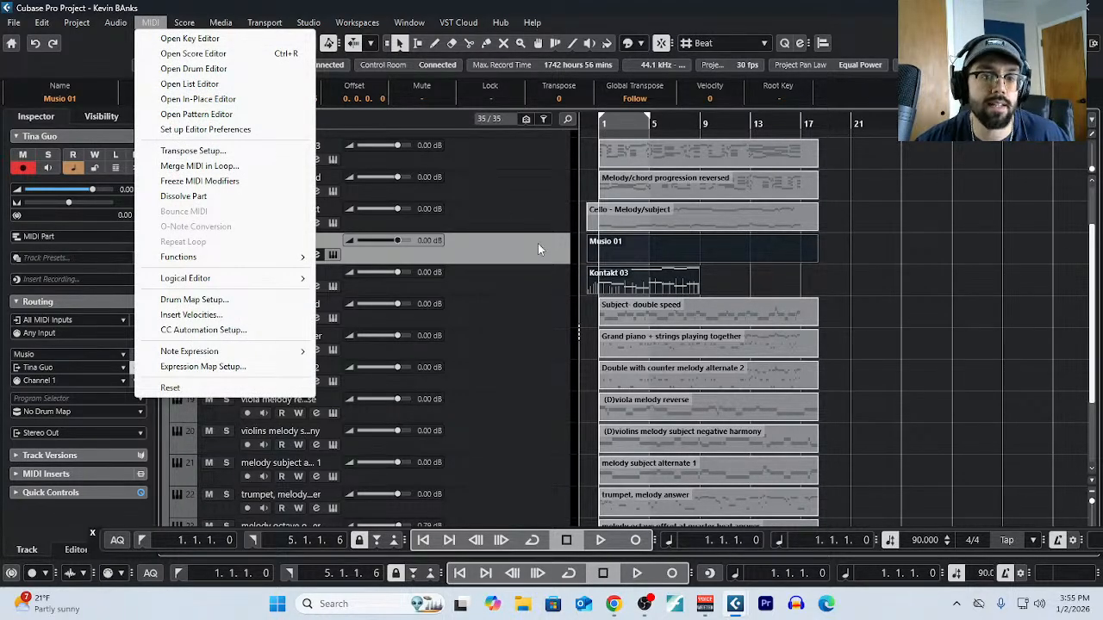
left_click(189, 38)
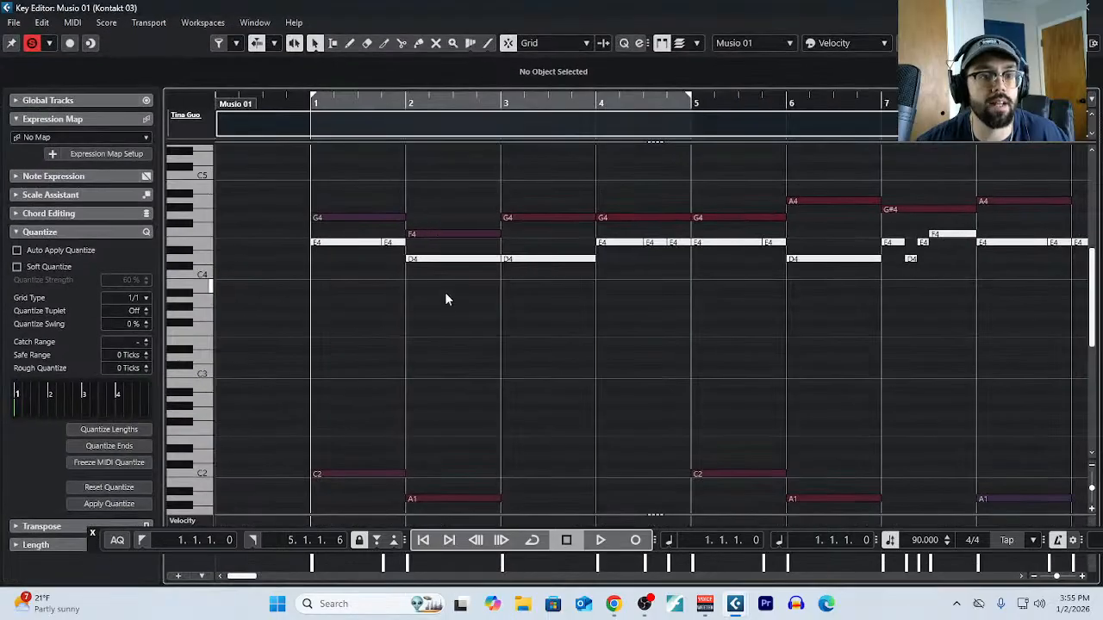
Play the melody and harmony together from the beginning and stop in bar 8.
left_click(422, 541)
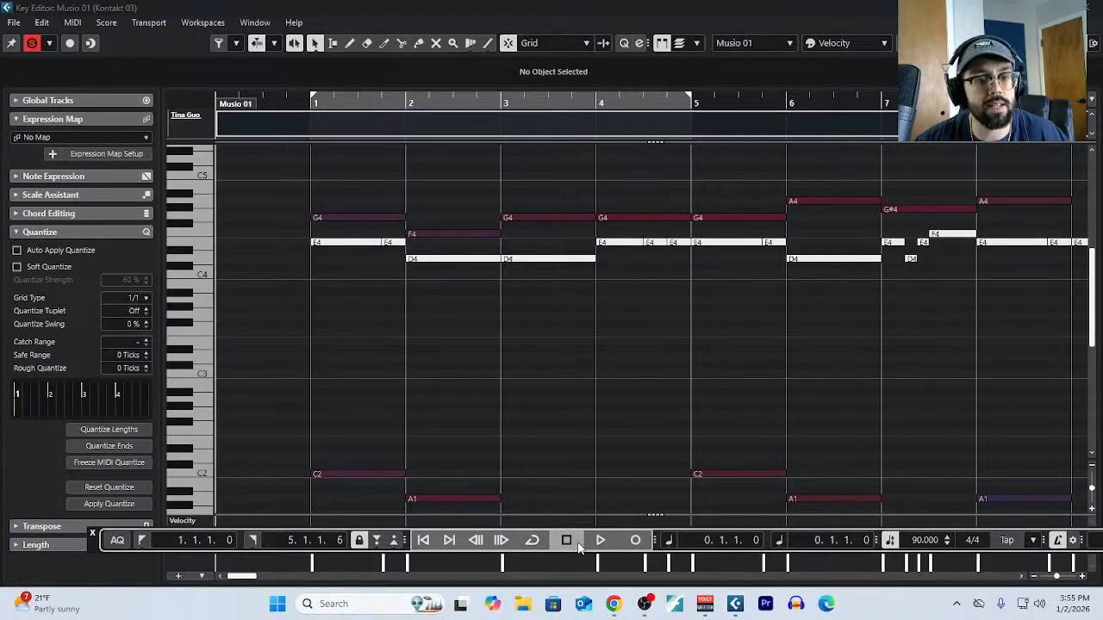
left_click(601, 540)
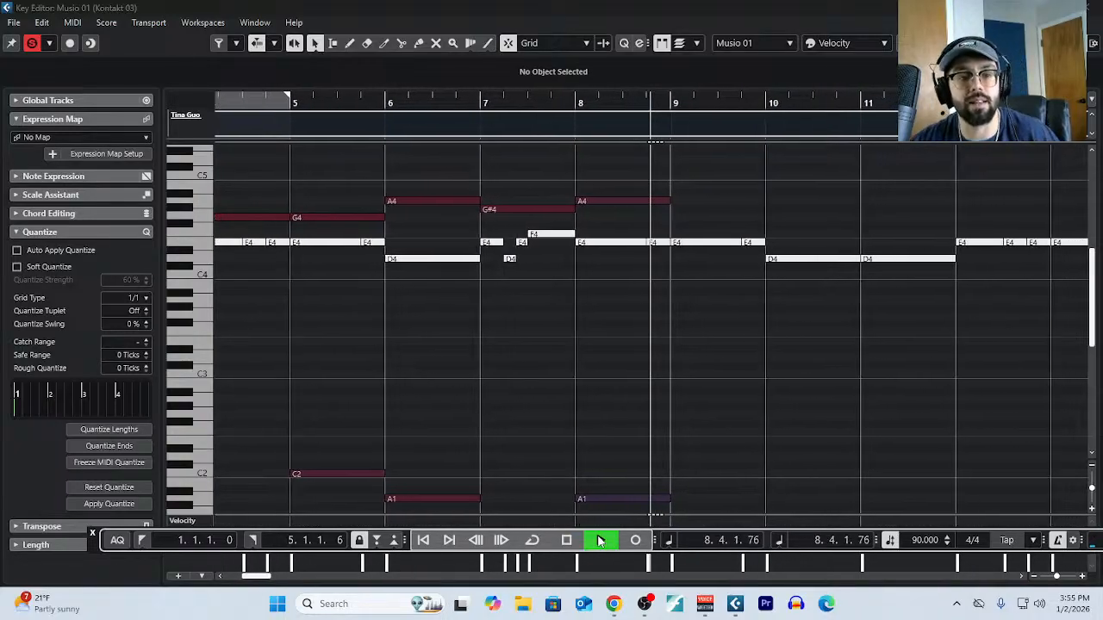
left_click(600, 541)
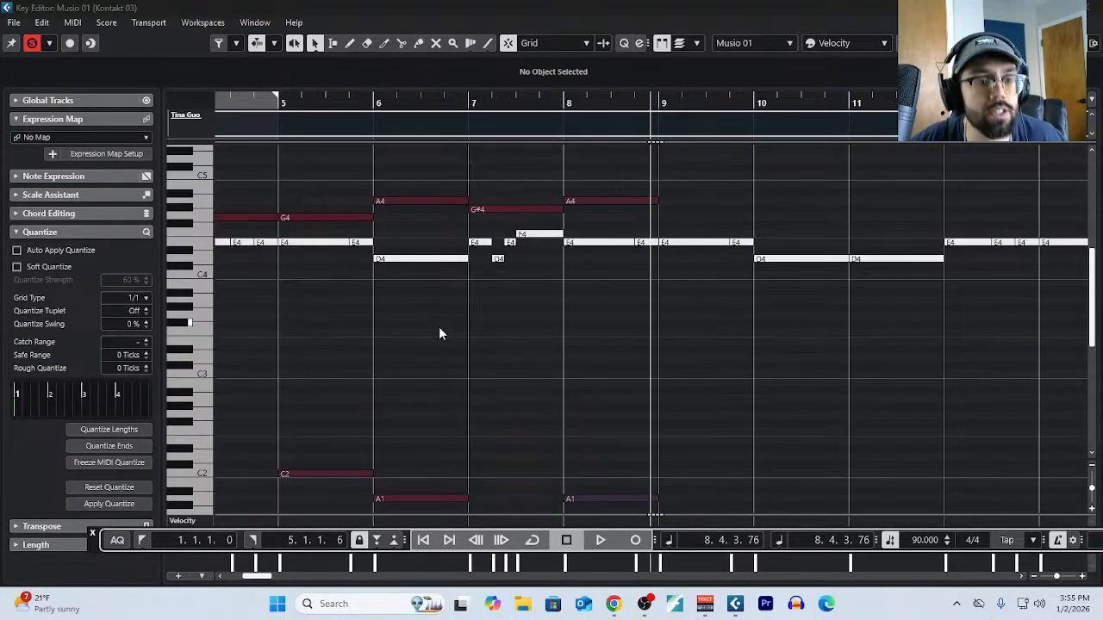
Examine the melody, upper harmony and bass line across bars 1 to 8, selecting the melody and upper notes in turn.
scroll(439, 333, "down", 2)
scroll(440, 333, "right", 4)
scroll(439, 333, "left", 7)
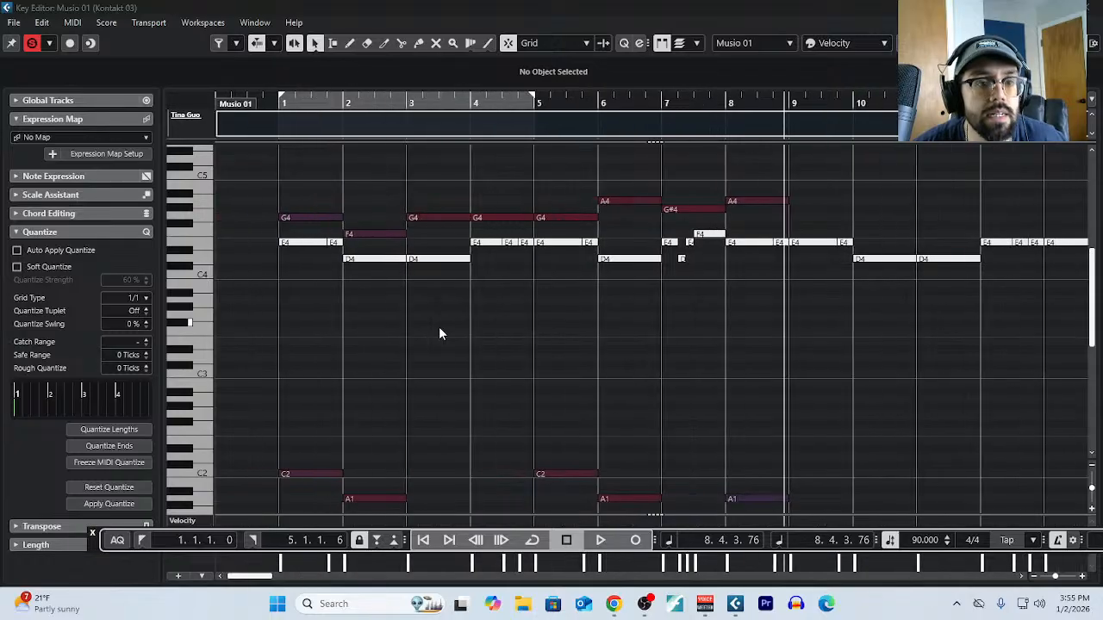
scroll(438, 327, "down", 3)
scroll(439, 327, "up", 3)
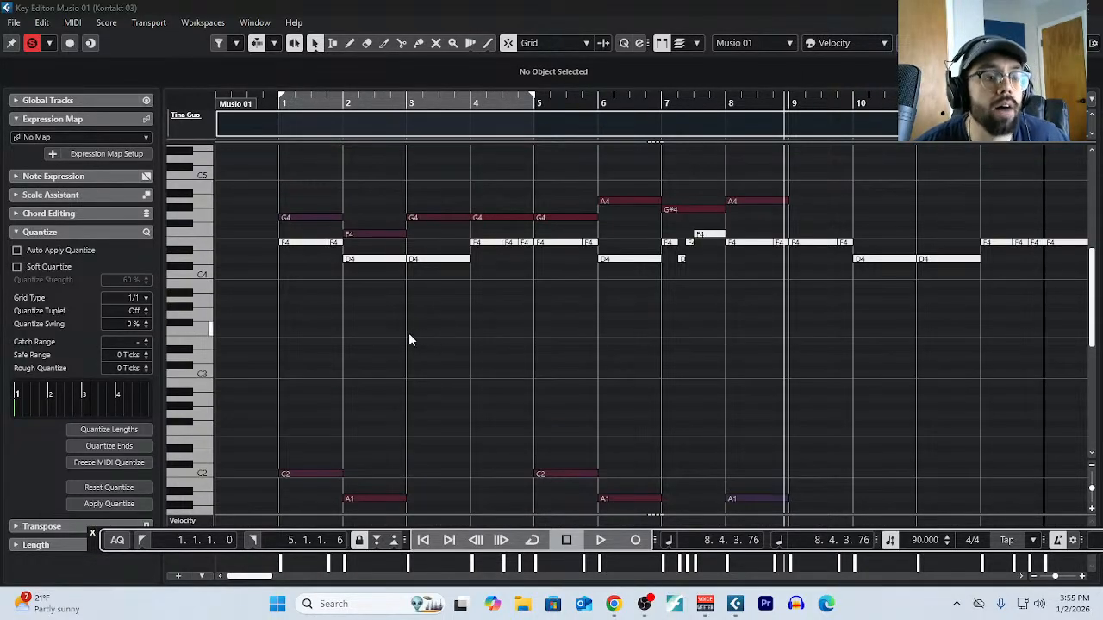
scroll(301, 379, "up", 2)
scroll(300, 379, "down", 2)
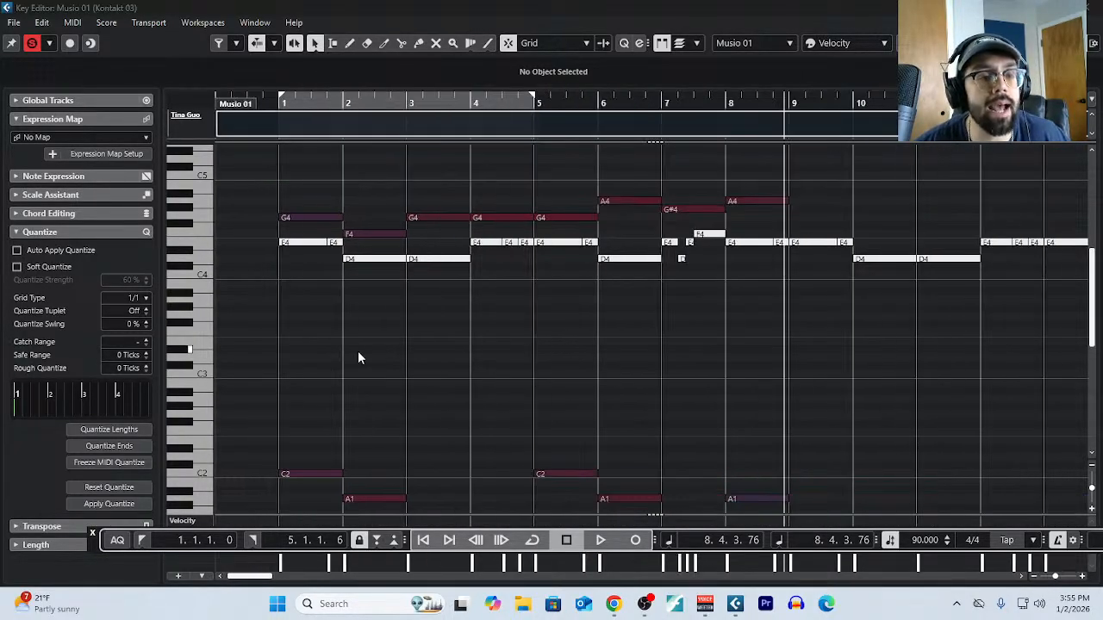
left_click_drag(284, 233, 474, 286)
left_click_drag(468, 227, 771, 327)
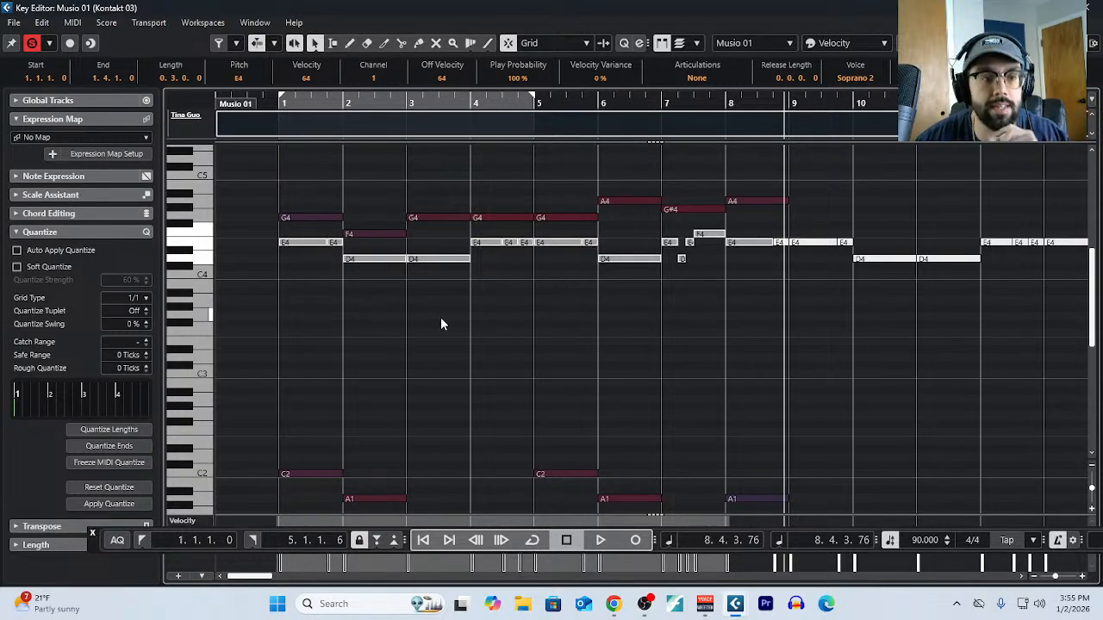
left_click_drag(338, 183, 371, 238)
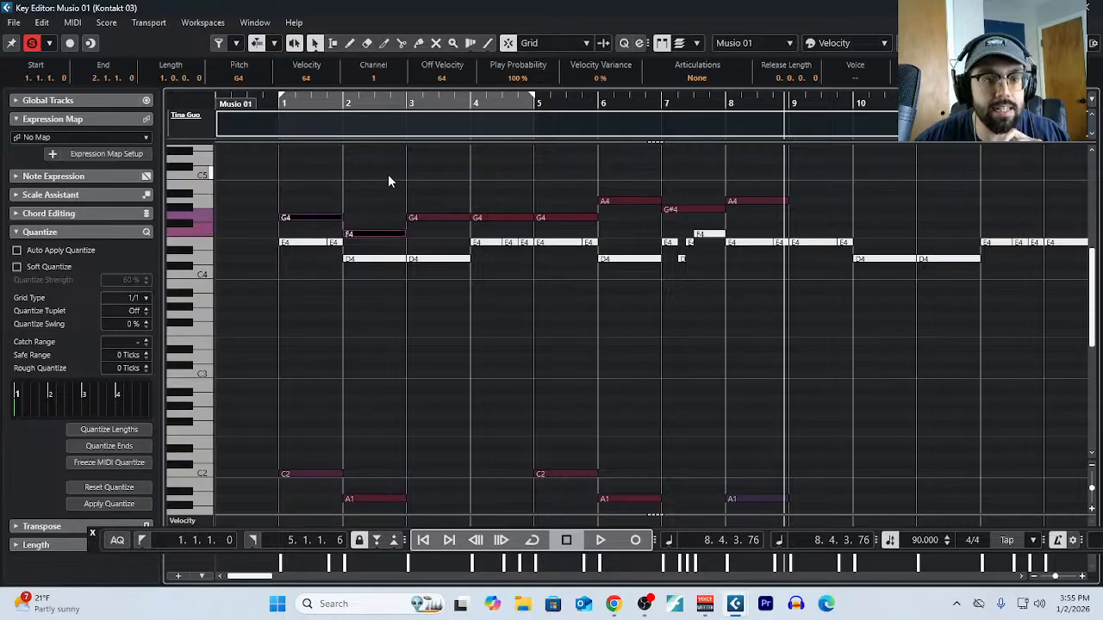
left_click_drag(387, 177, 791, 214)
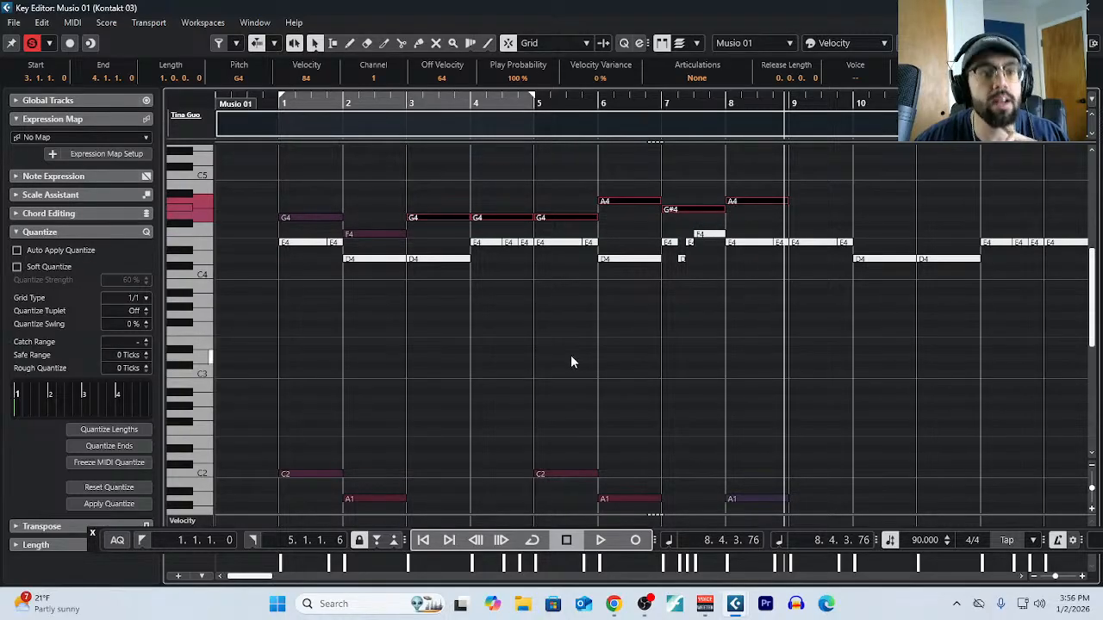
scroll(567, 357, "down", 5)
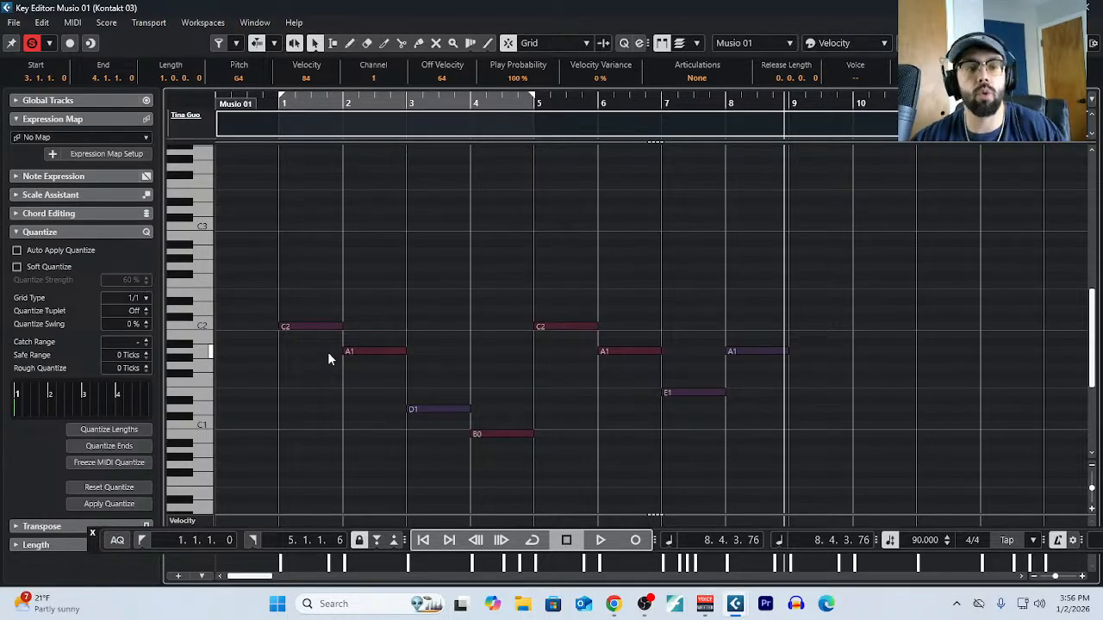
Close the Key Editor, select the Kontakt 03 track and reopen both parts in the Key Editor.
left_click(1095, 6)
left_click(517, 271)
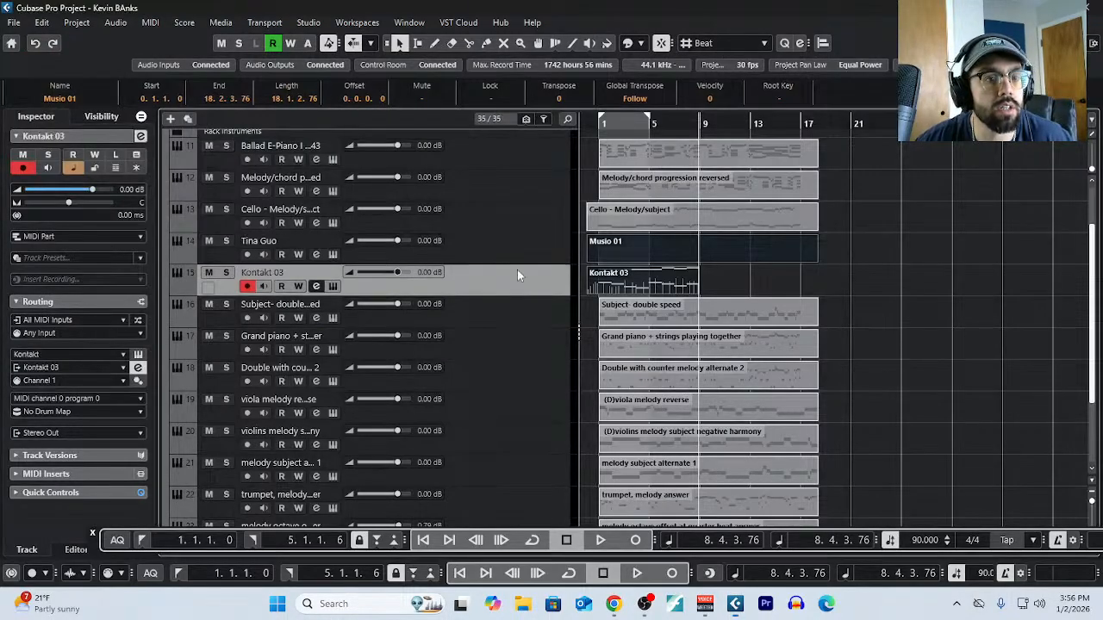
left_click(150, 23)
left_click(216, 40)
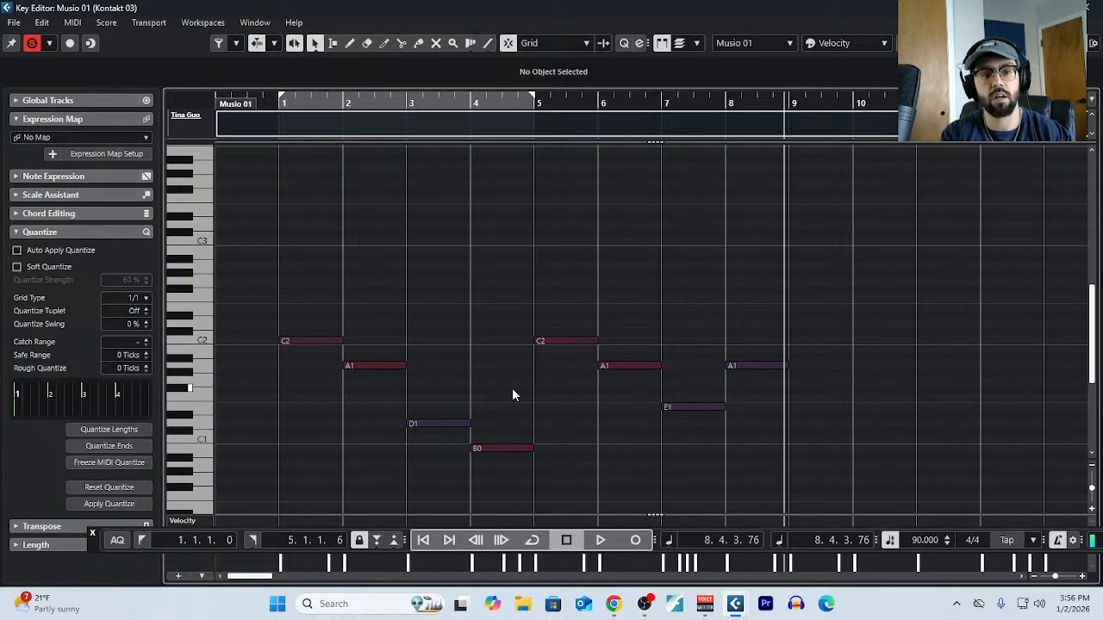
Examine the bass notes in bars 4 and 1 and compare the low bass line's spacing with the upper voices.
left_click(504, 448)
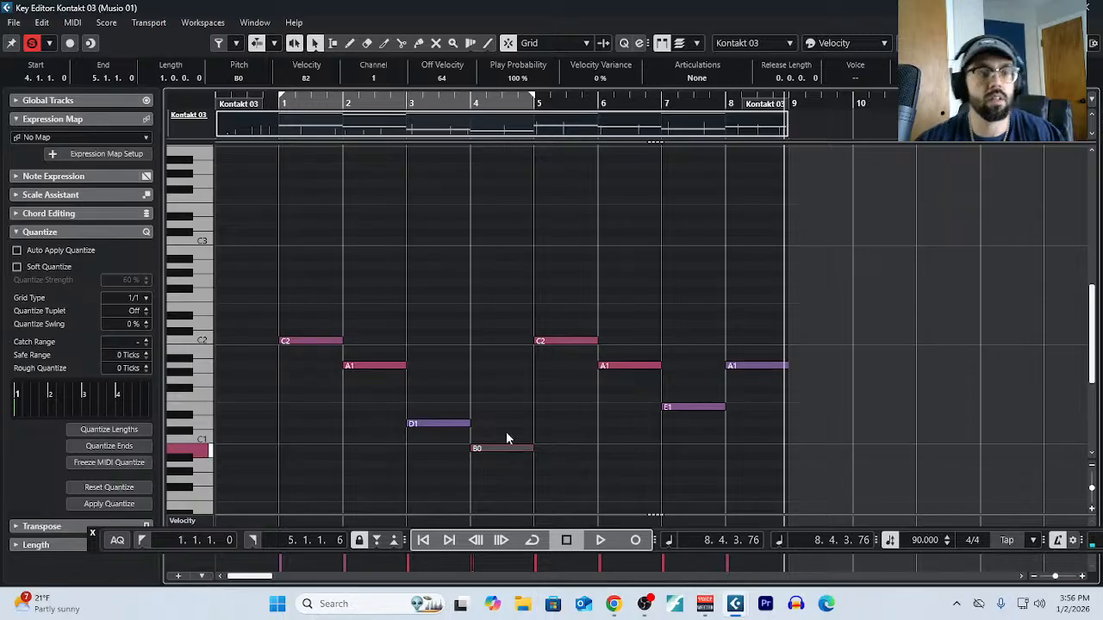
left_click(320, 342)
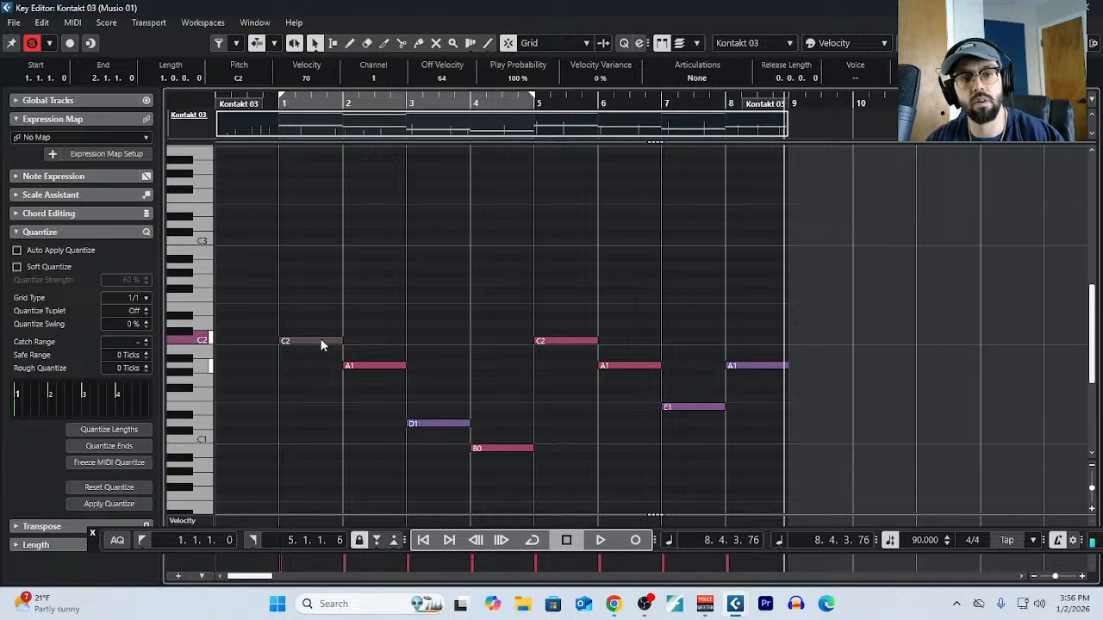
scroll(448, 424, "up", 4)
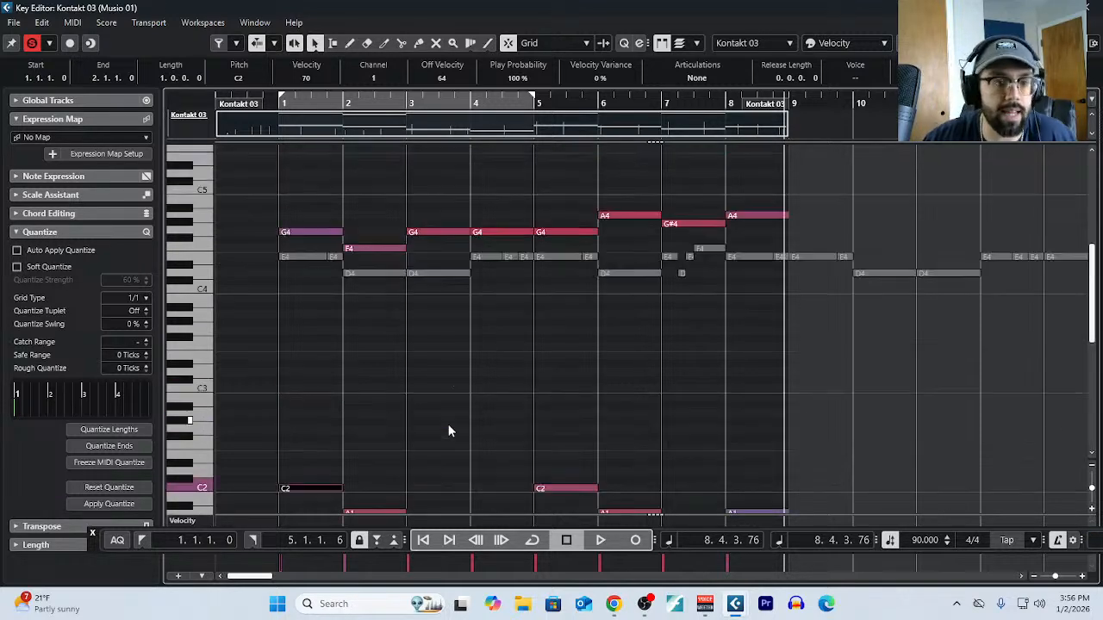
scroll(446, 426, "up", 2)
scroll(399, 438, "down", 4)
scroll(399, 438, "down", 2)
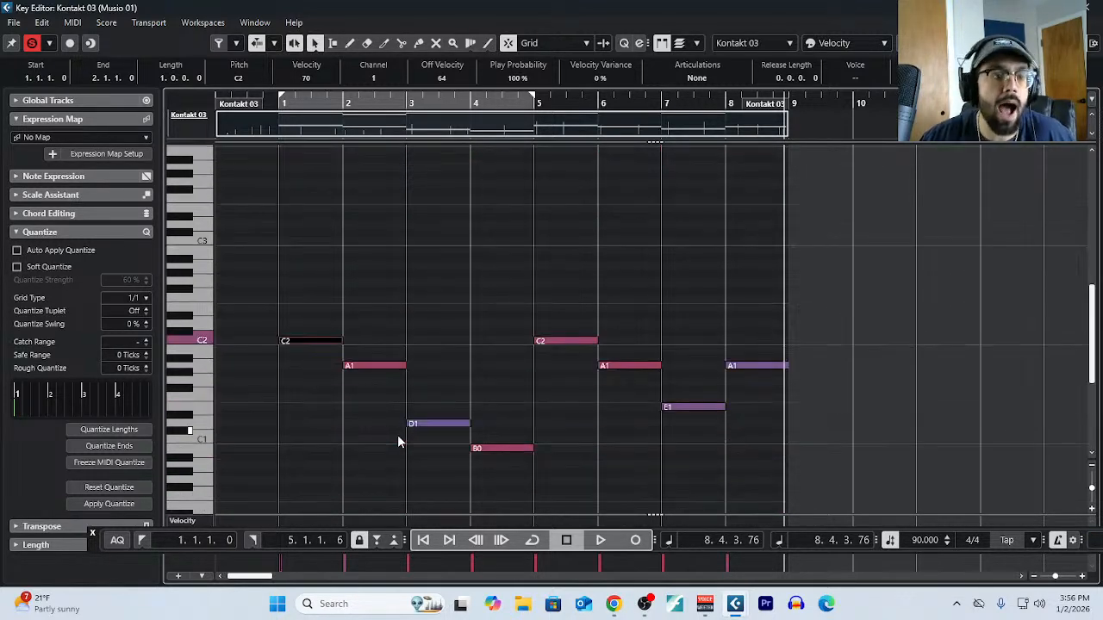
scroll(296, 387, "down", 2)
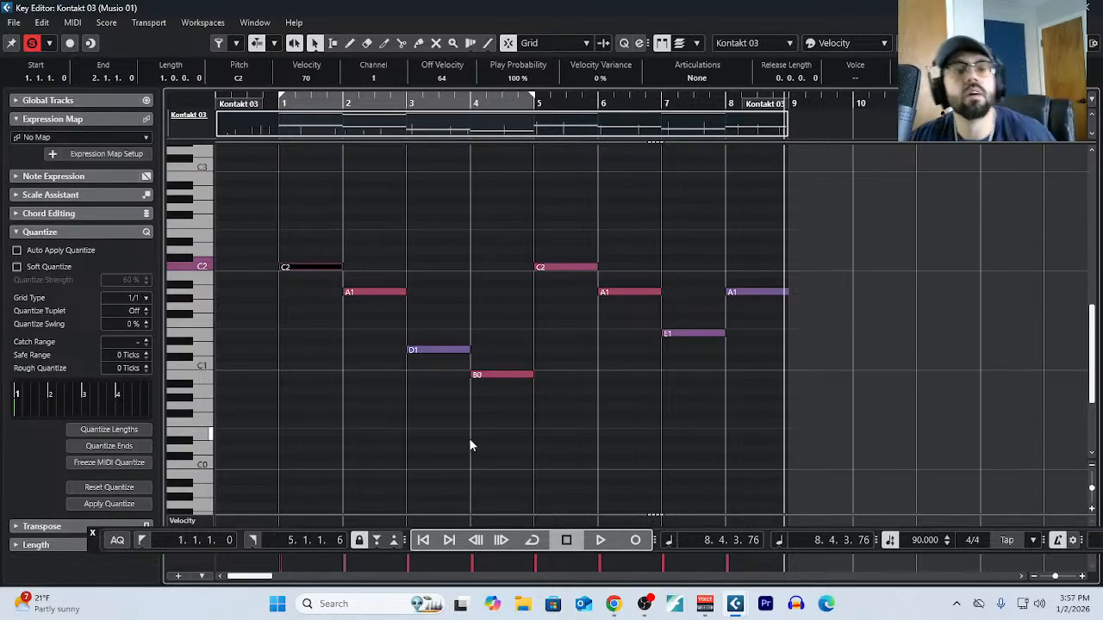
scroll(476, 439, "up", 6)
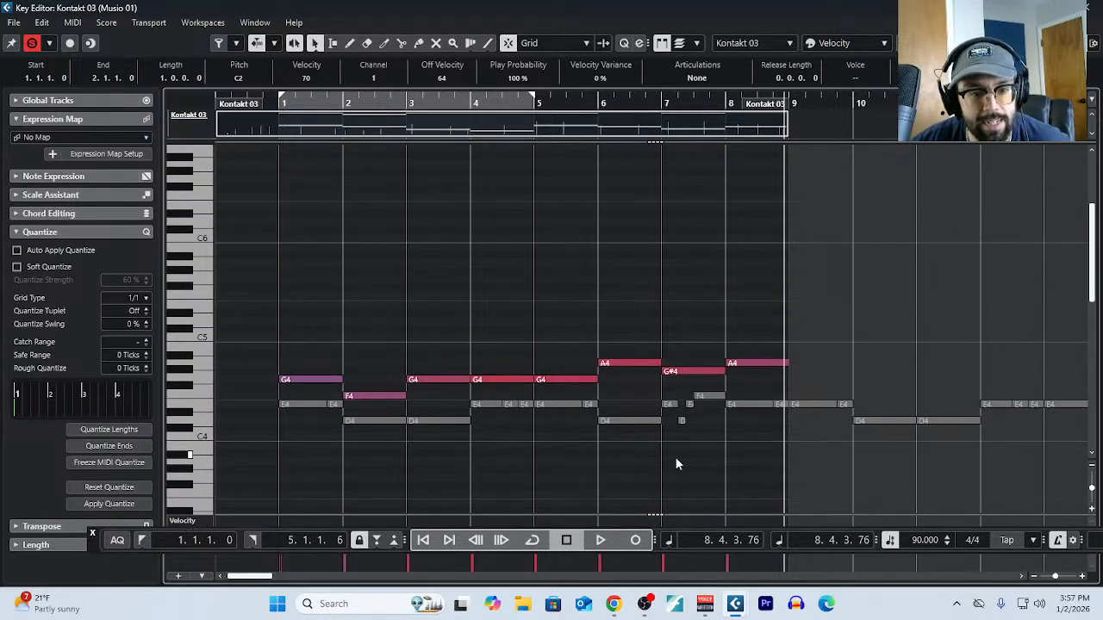
scroll(673, 458, "down", 3)
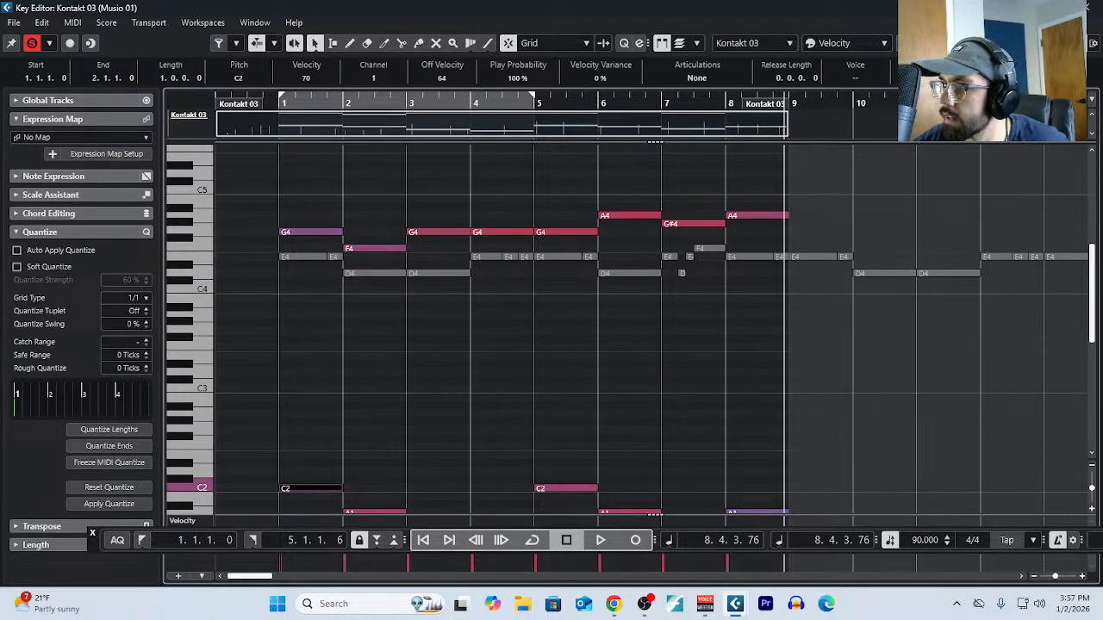
Check the melody notes in bars 1 to 3 against the harmony and return to the project arrangement.
left_click(392, 297)
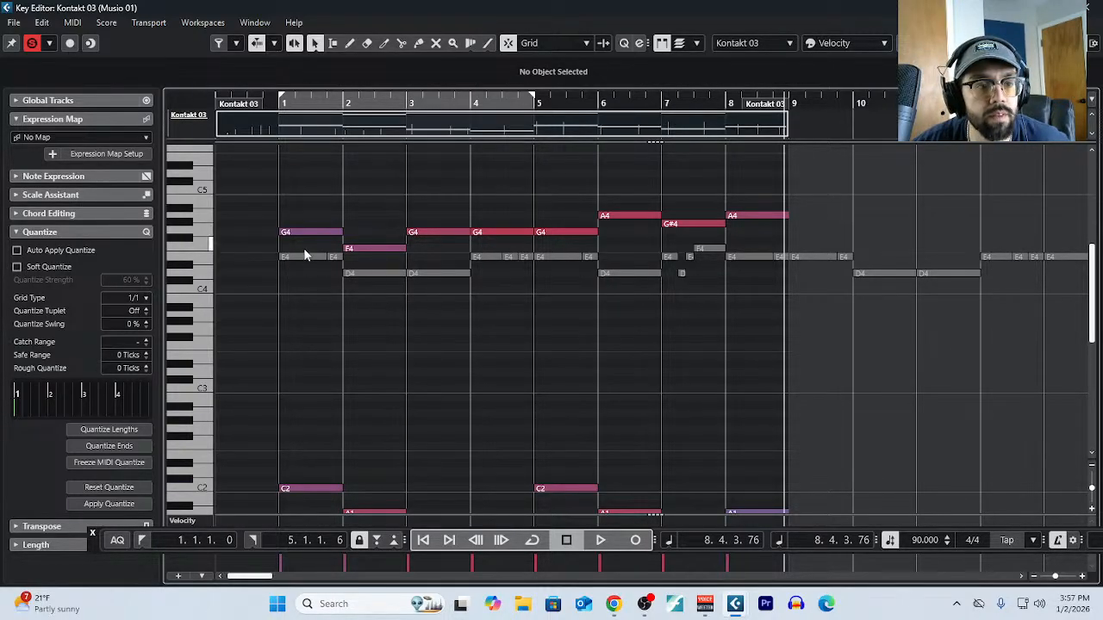
left_click_drag(305, 250, 342, 293)
left_click_drag(368, 257, 440, 298)
left_click(449, 313)
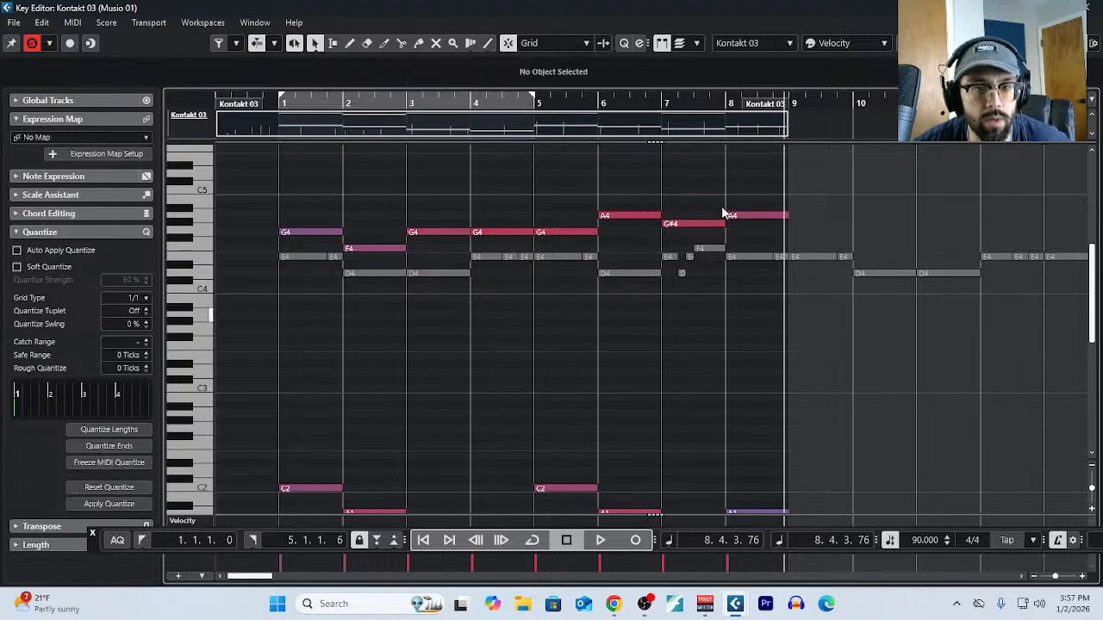
left_click(1087, 7)
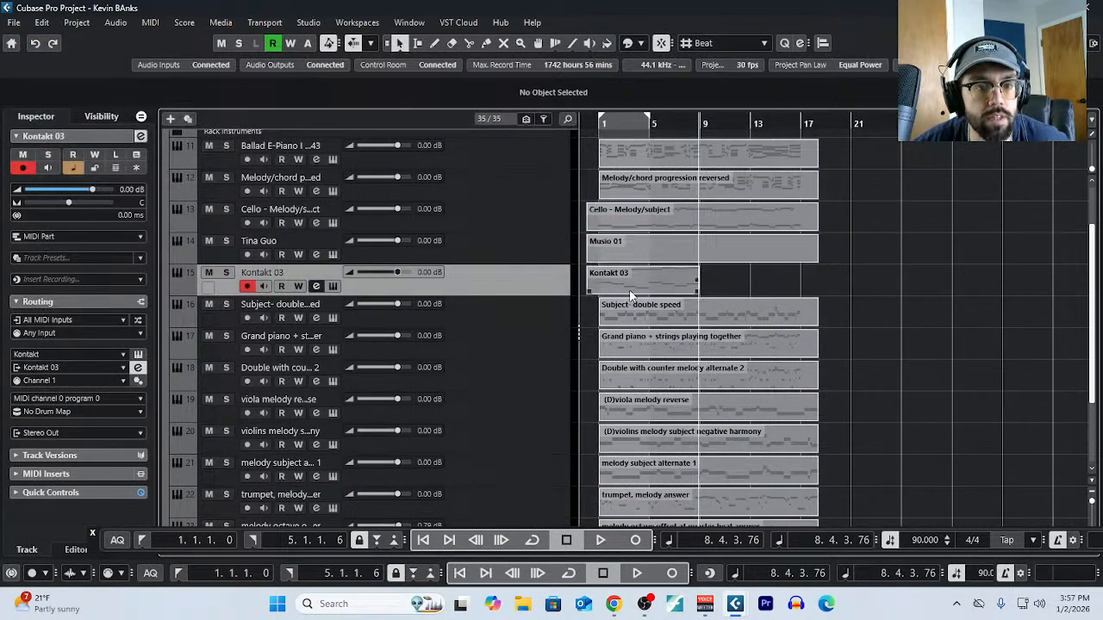
Select the Musio 01 part alongside Kontakt 03, make Tina Guo the active track and open both parts in the Key Editor.
left_click(637, 245)
left_click(151, 24)
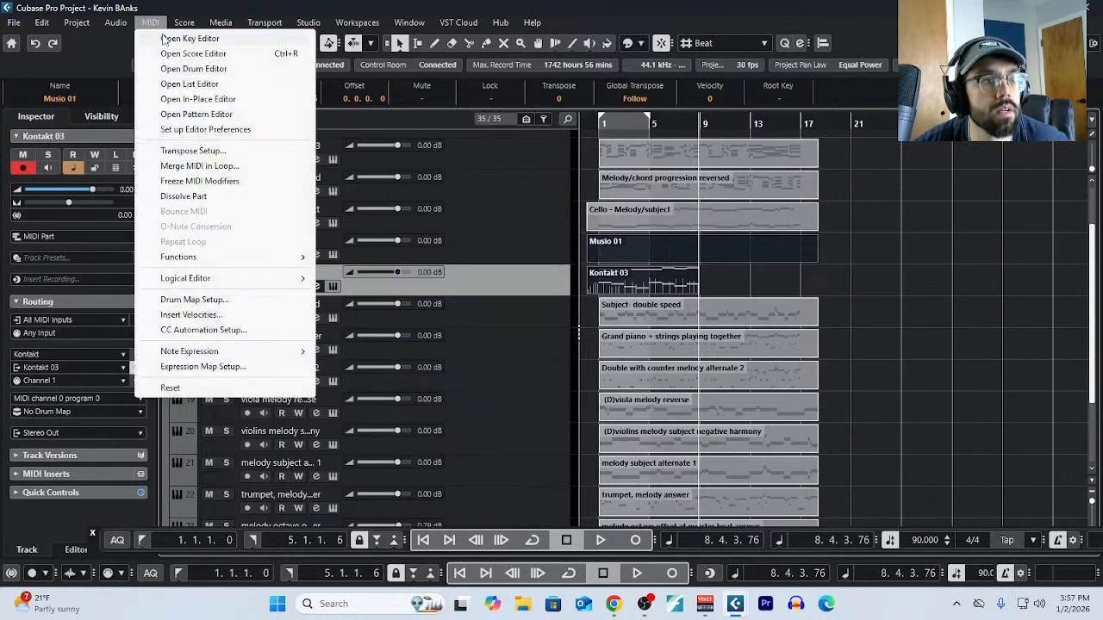
left_click(163, 38)
left_click(1093, 7)
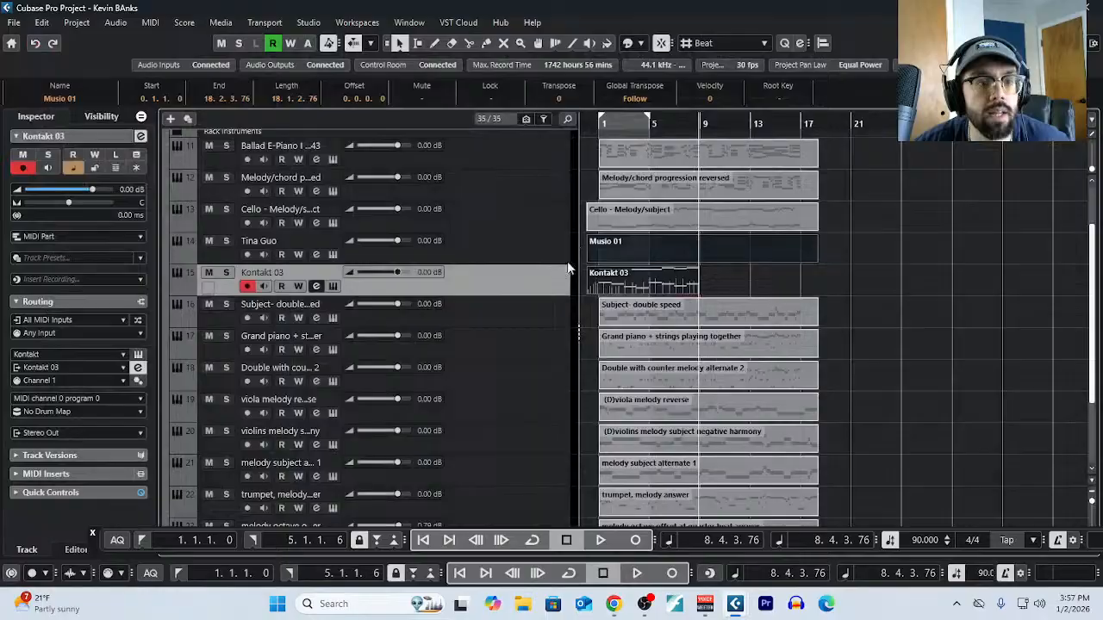
left_click(502, 249)
left_click(150, 23)
left_click(160, 39)
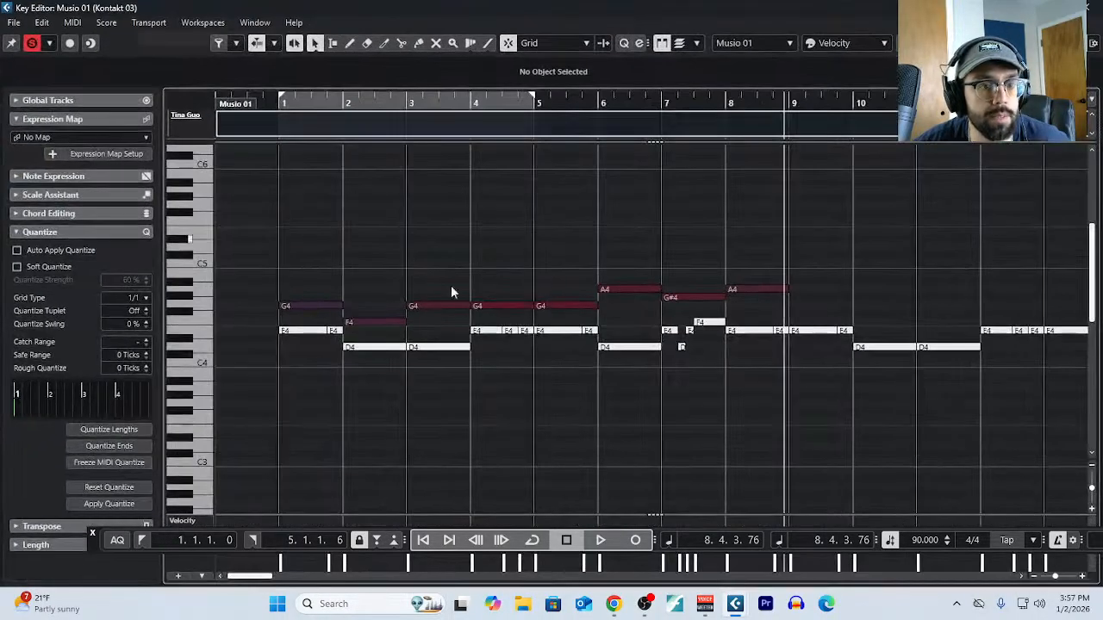
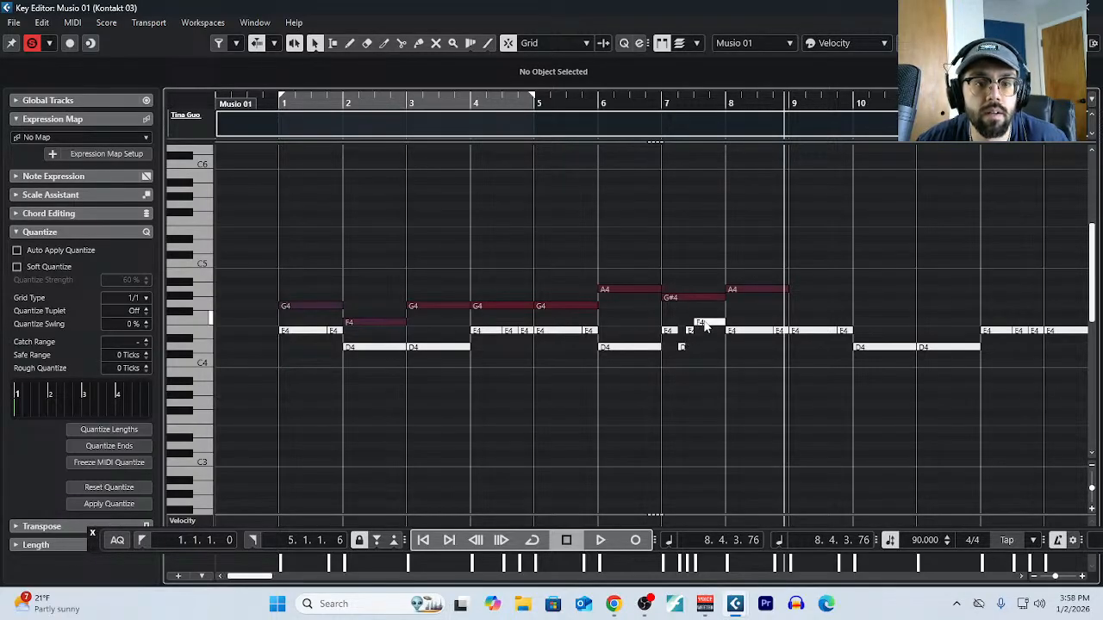
Raise the last melody note of bar 7 to G#4 and turn bar 8's E4 notes into a single full-bar A4.
left_click_drag(703, 324, 702, 296)
scroll(703, 353, "down", 2)
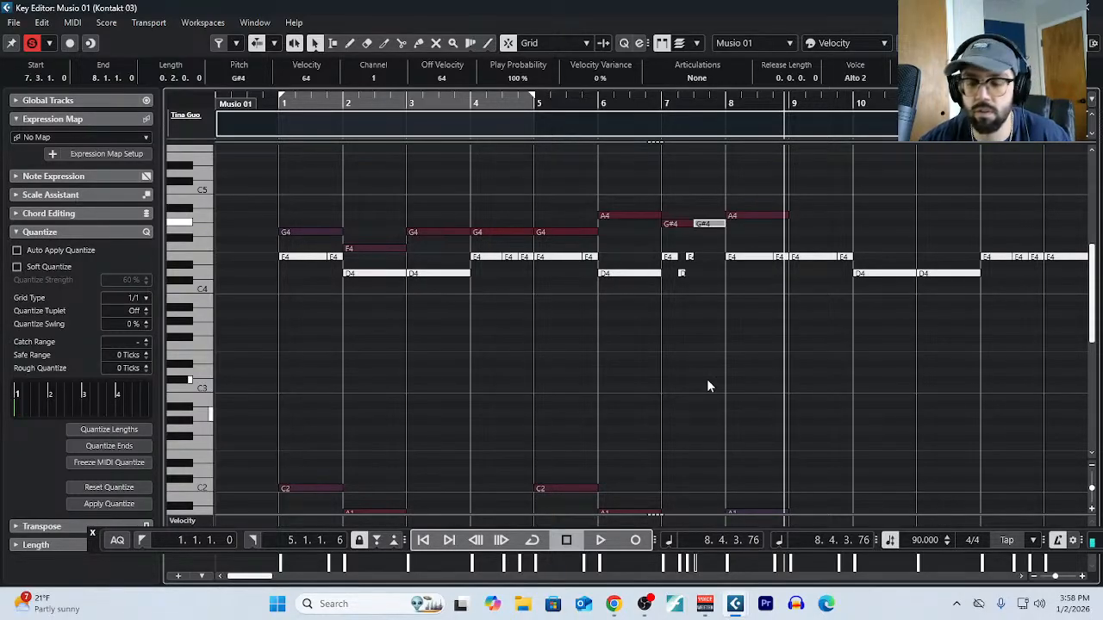
left_click(755, 270)
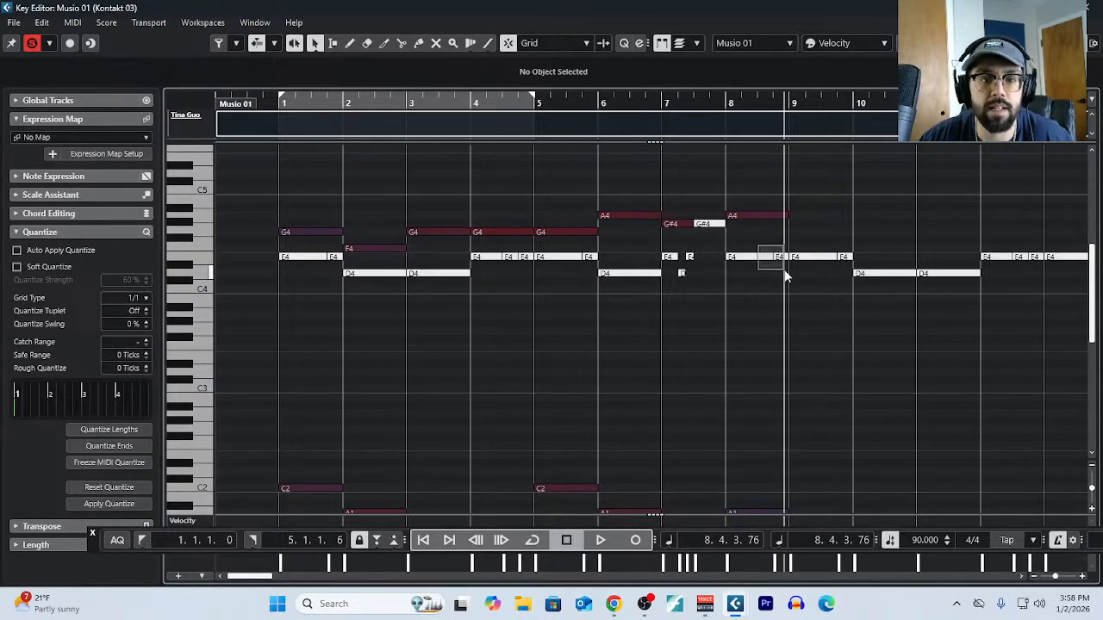
left_click(771, 259)
left_click_drag(763, 257, 763, 217)
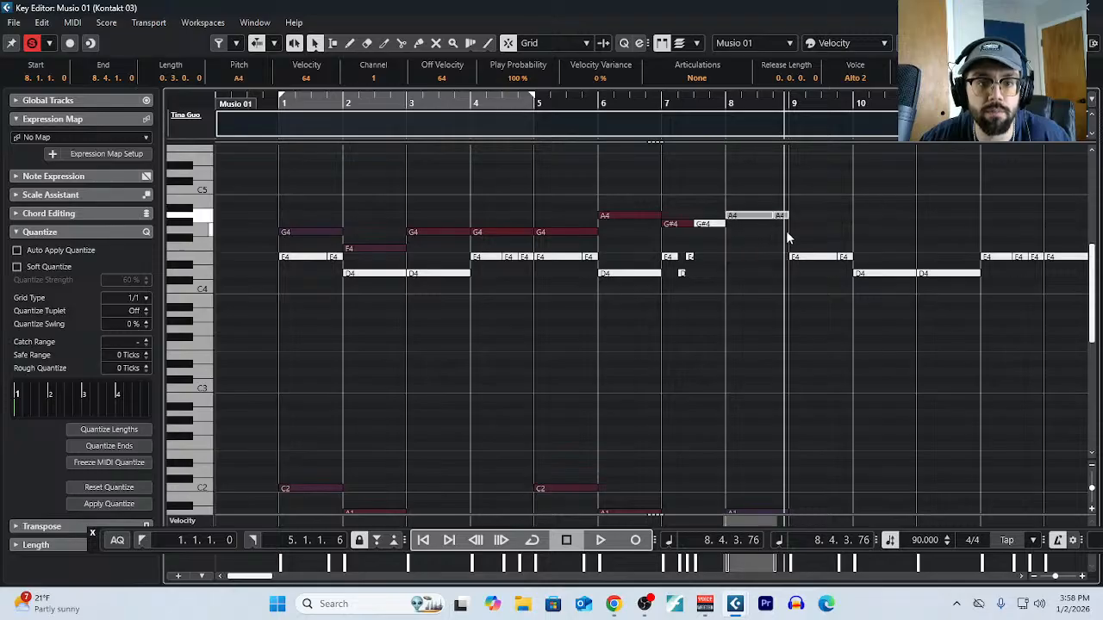
left_click(787, 235)
left_click(782, 217)
key("Right")
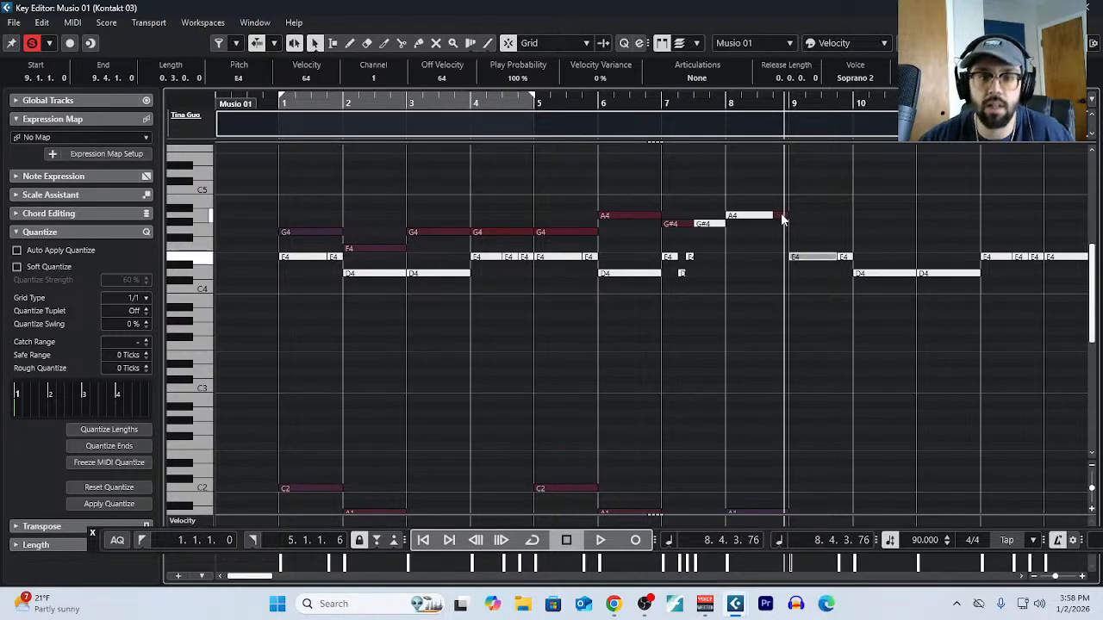
left_click_drag(781, 218, 787, 217)
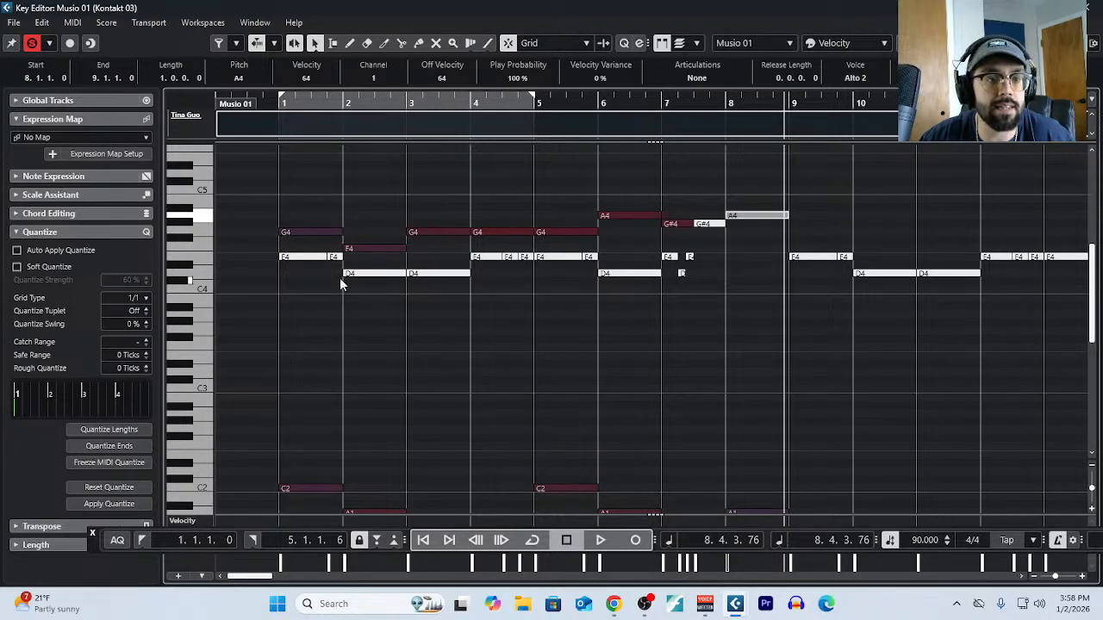
Transpose the melody notes in bars 1 to 8 down one octave.
left_click_drag(318, 251, 420, 279)
left_click_drag(474, 248, 722, 306)
key("shift+Down")
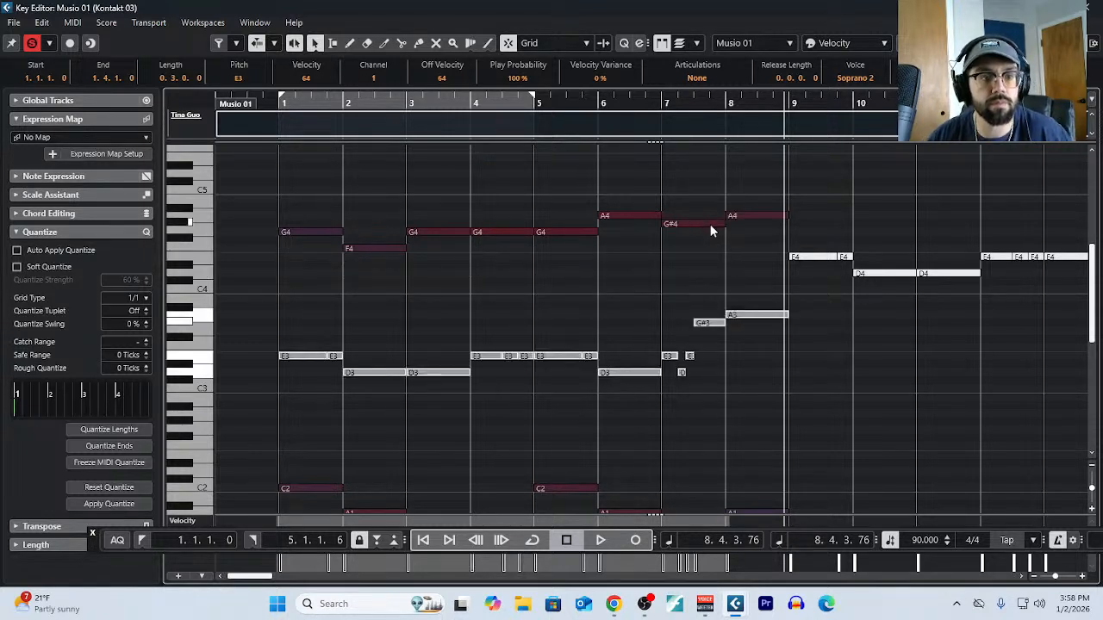
Play the lowered melody with the harmony and bass through bar 8, and stop playback.
scroll(738, 356, "down", 3)
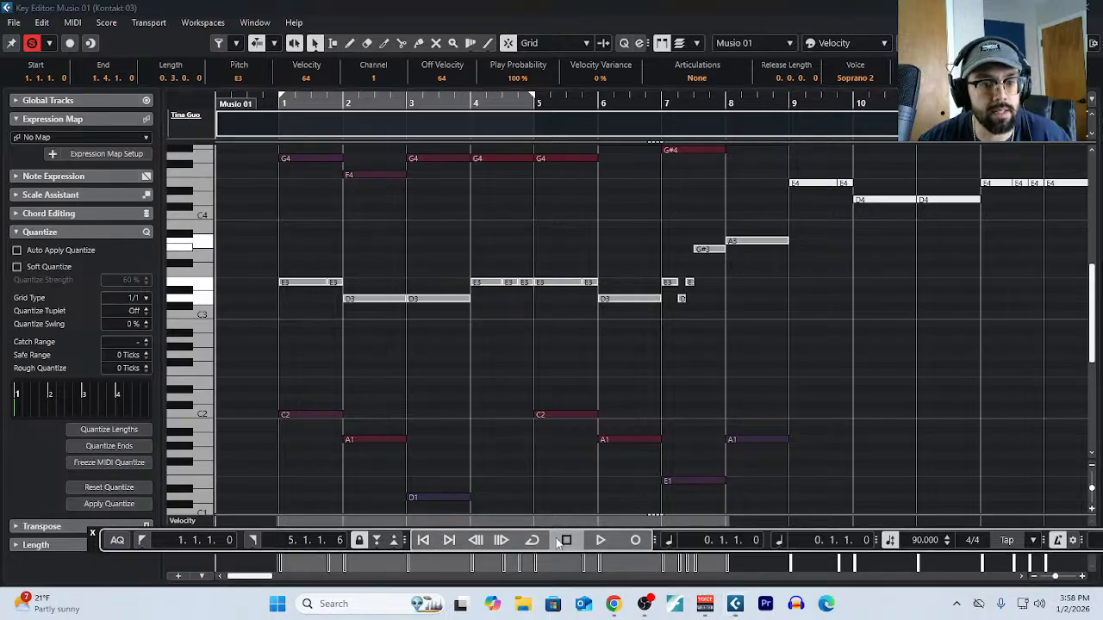
left_click(593, 541)
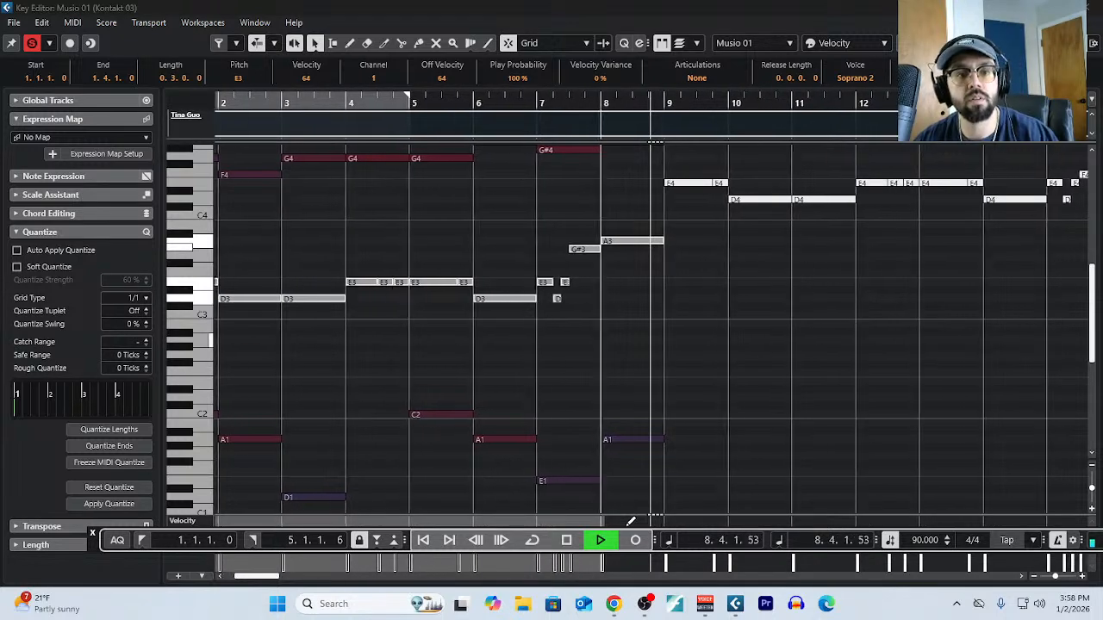
key("space")
Examine the bar 6 chord and compare the lowered melody with the upper voice and bass line across bars 1 to 8.
scroll(481, 362, "up", 2)
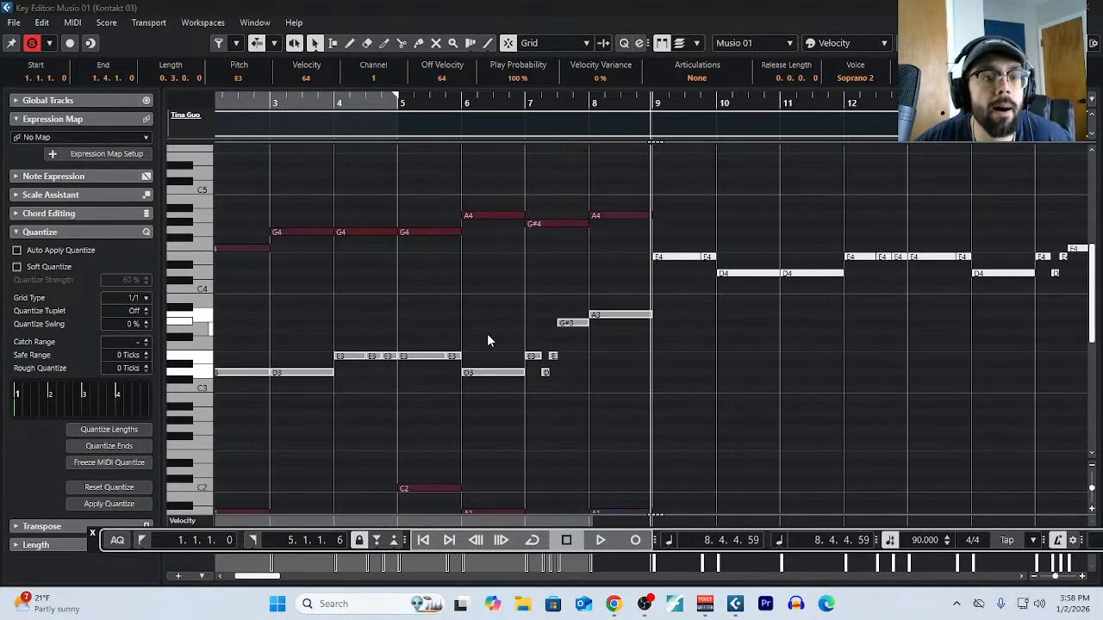
left_click_drag(475, 195, 500, 397)
scroll(475, 196, "down", 2)
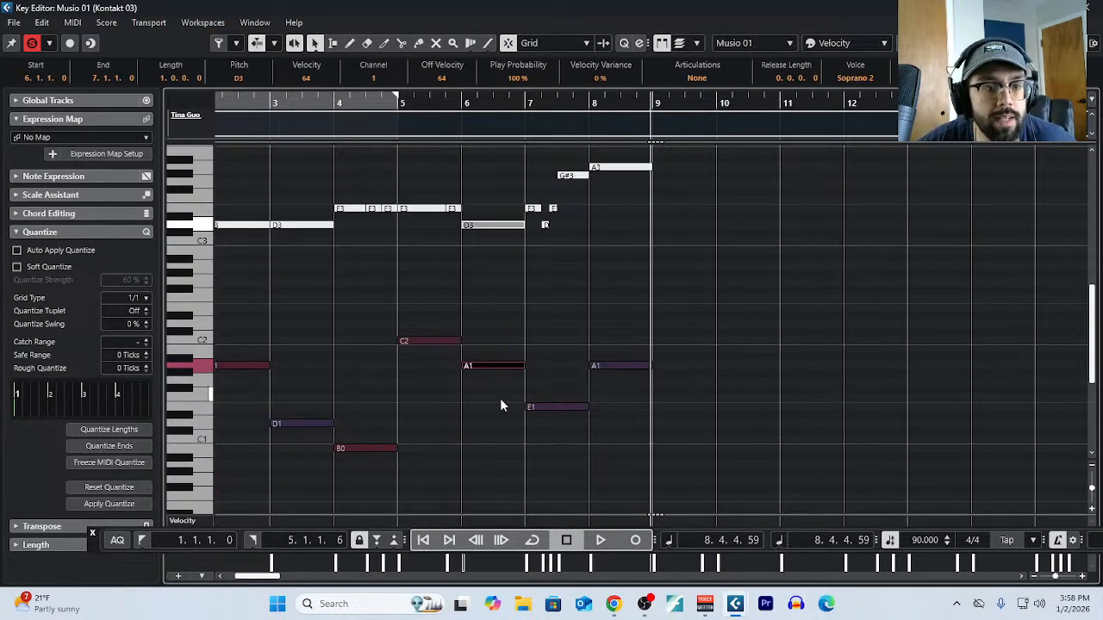
scroll(508, 392, "up", 1)
scroll(507, 397, "up", 2)
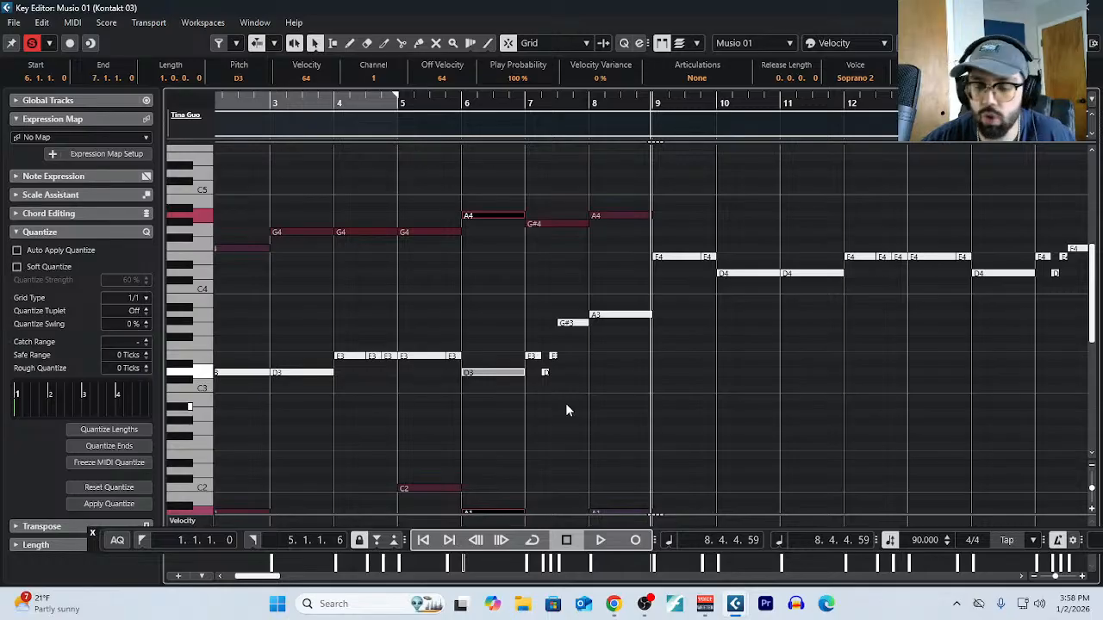
scroll(528, 438, "down", 4)
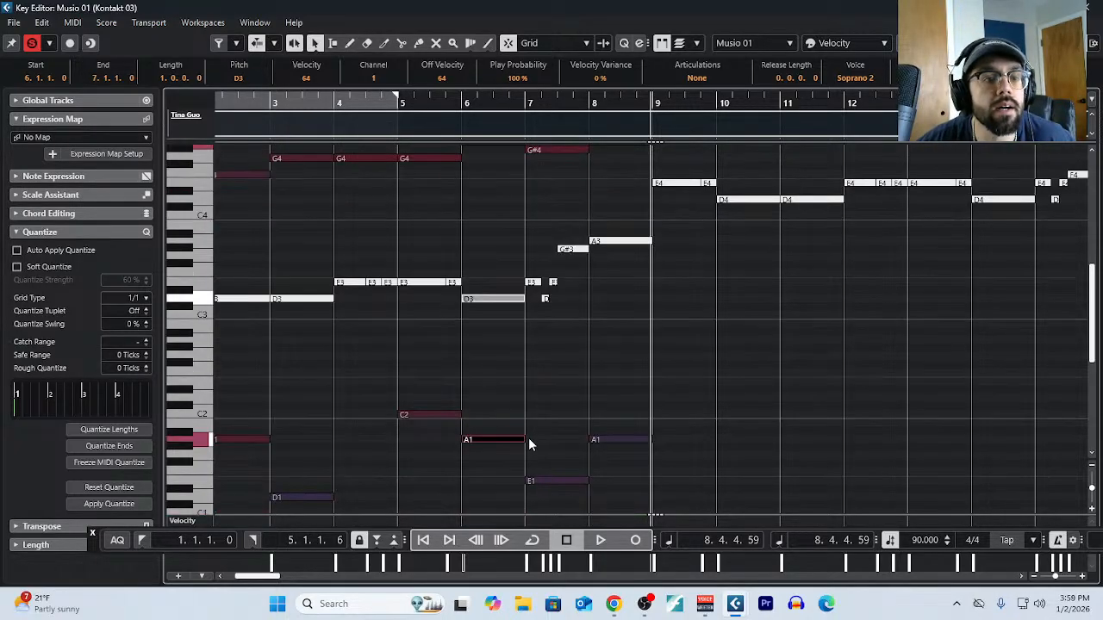
scroll(493, 428, "down", 1)
scroll(512, 388, "left", 1)
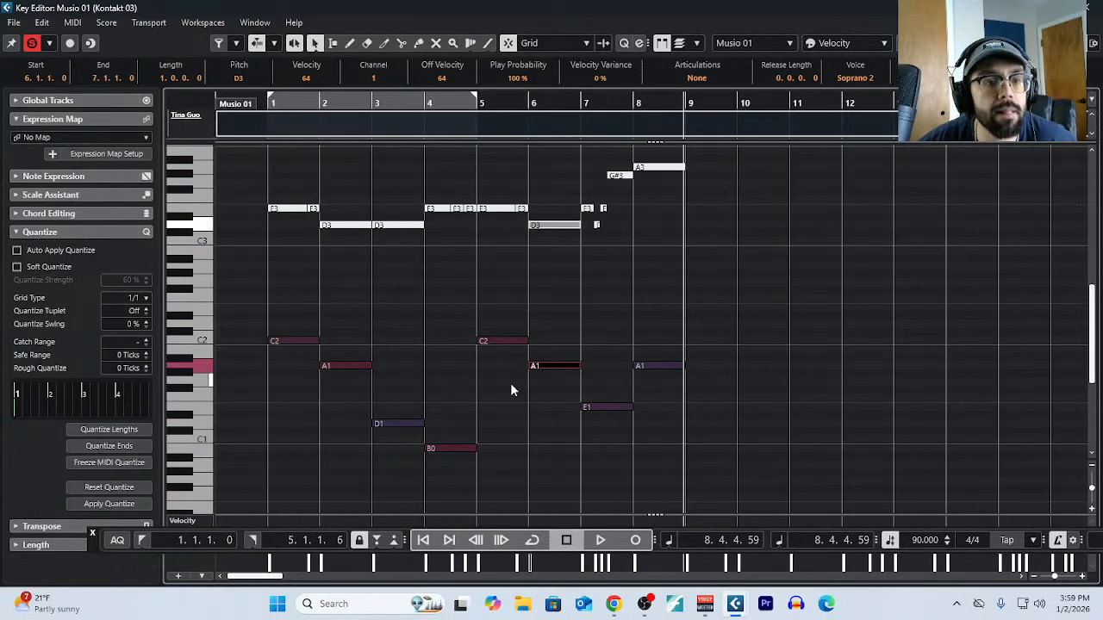
scroll(513, 382, "up", 4)
left_click(604, 427)
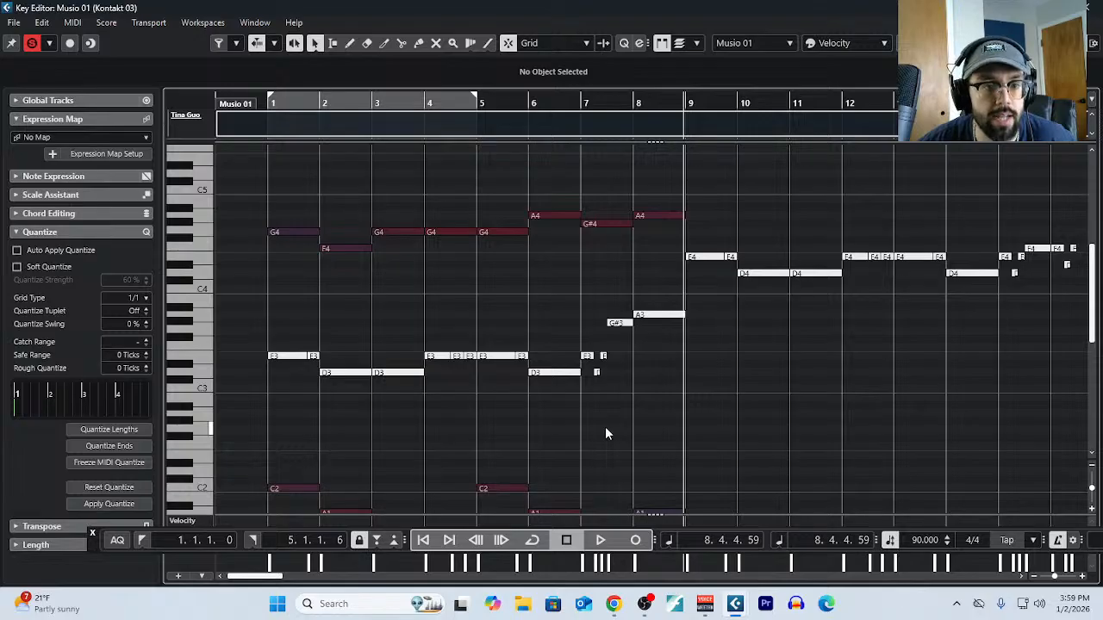
scroll(605, 427, "down", 2)
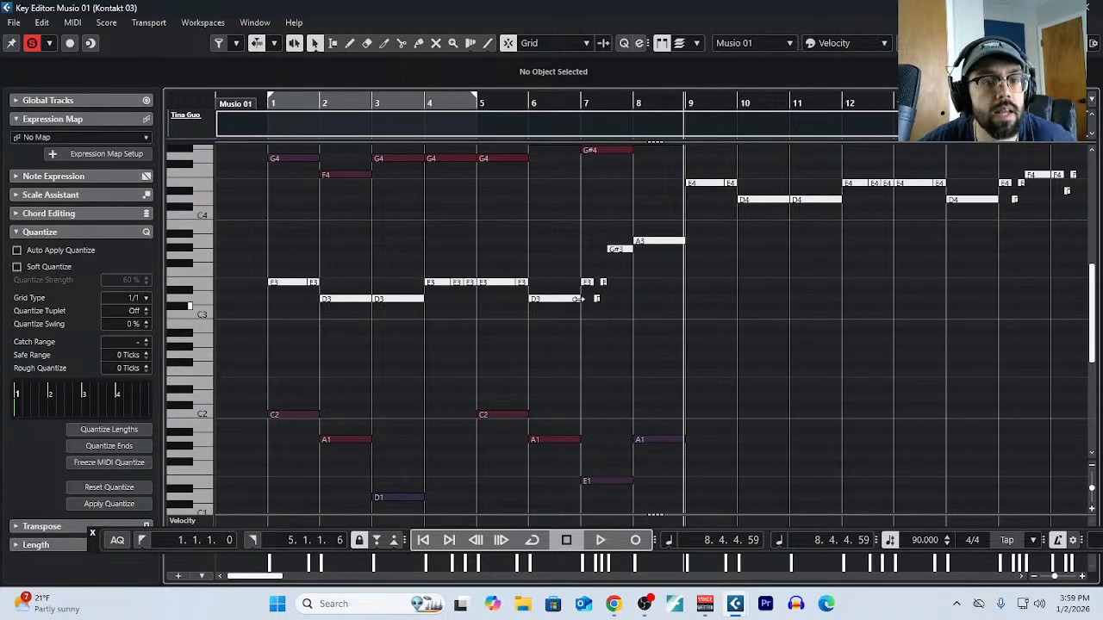
scroll(600, 343, "up", 2)
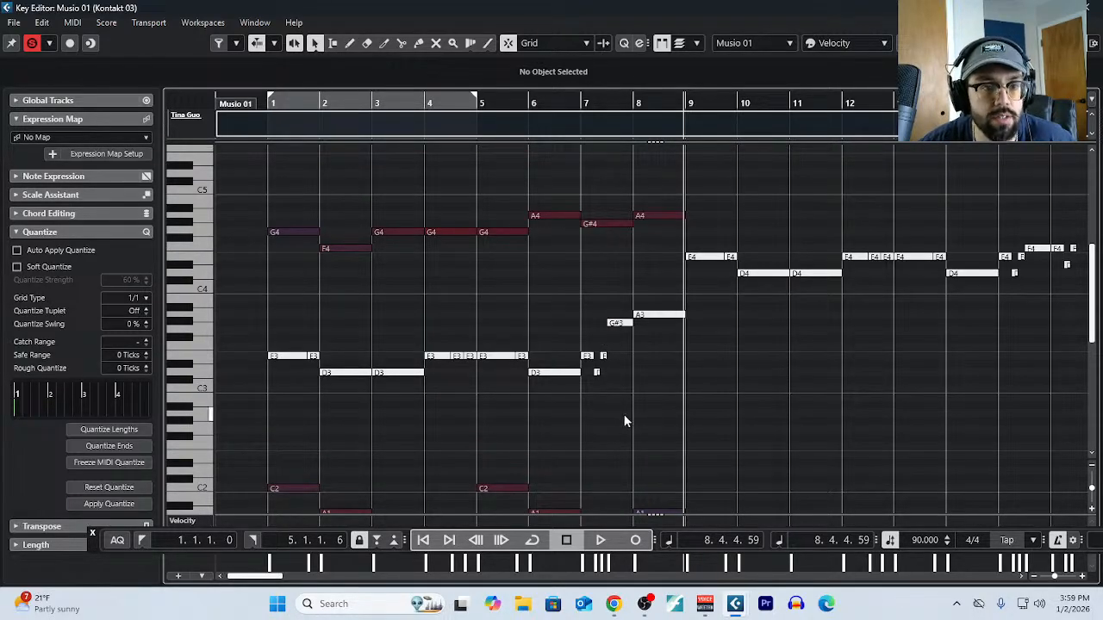
scroll(624, 421, "down", 2)
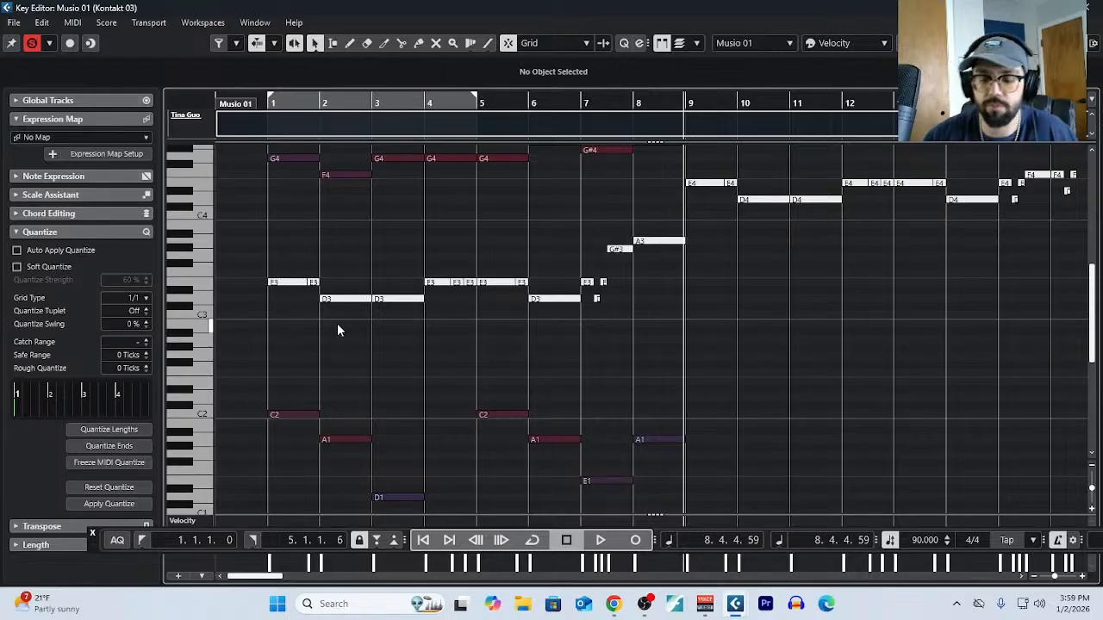
Close the Key Editor, make Kontakt 03 the active track and reopen both parts in the Key Editor.
left_click(1092, 6)
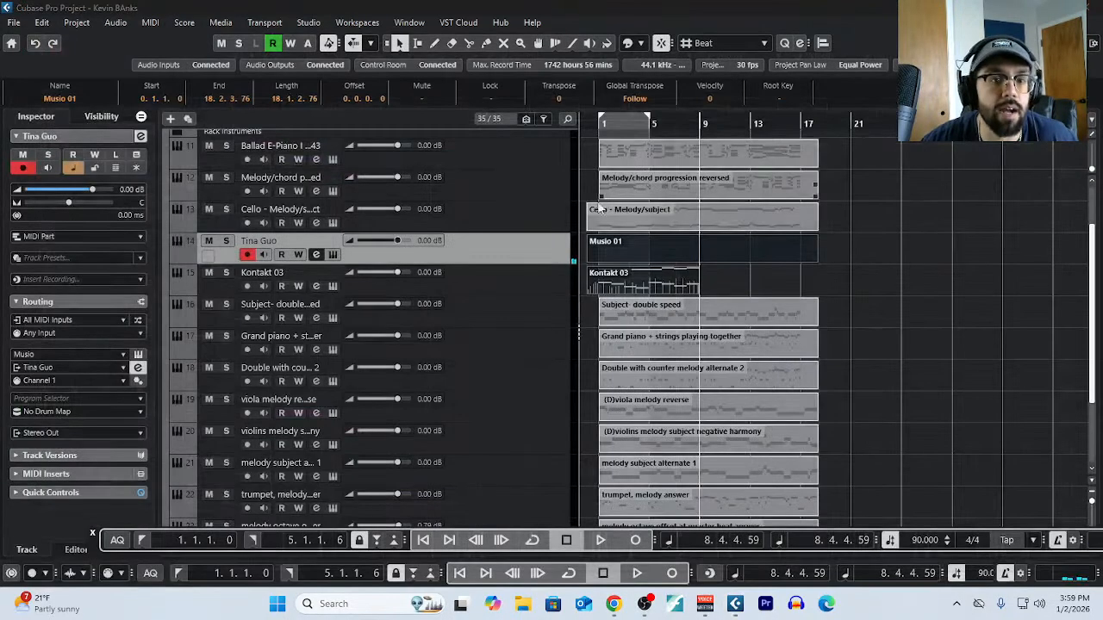
left_click(426, 279)
left_click(149, 23)
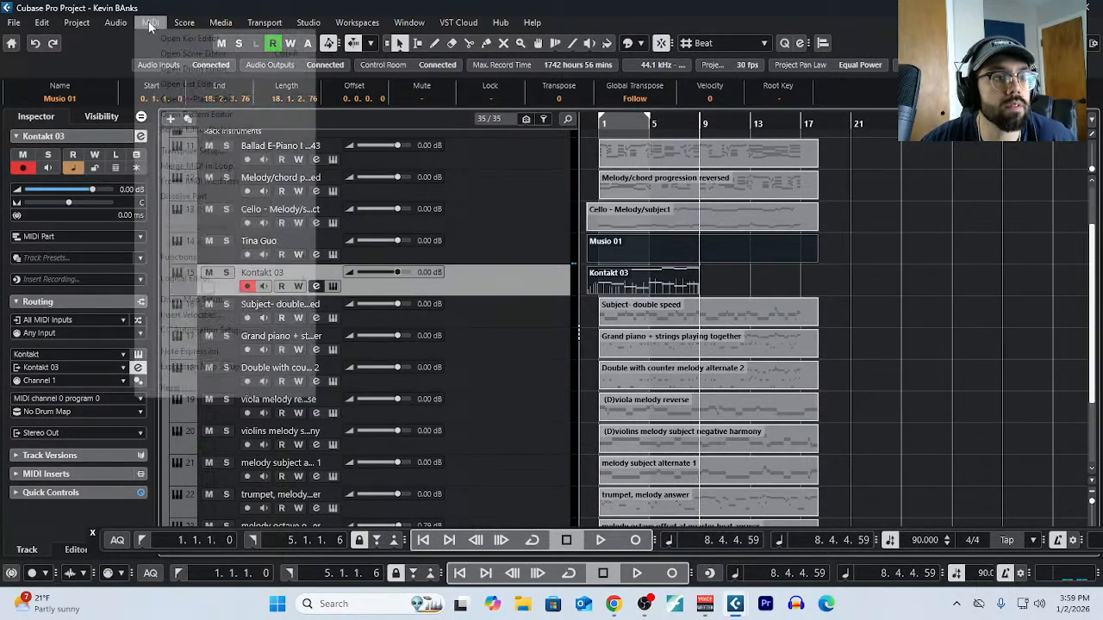
left_click(177, 38)
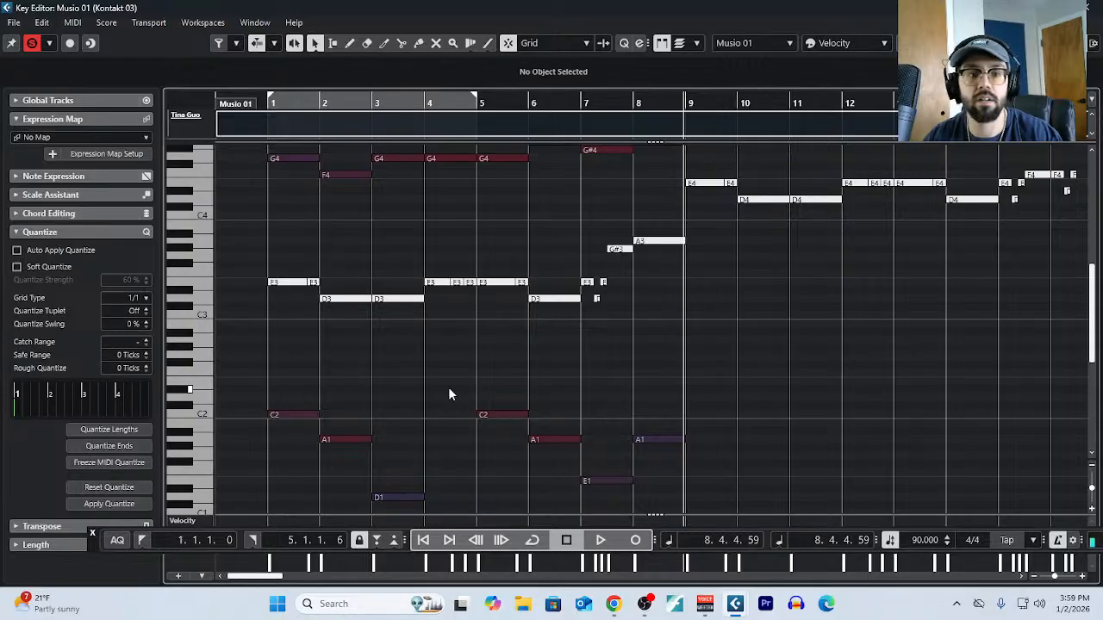
Check bar 6's upper and bass notes against the melody and lower the bar's upper harmony note to F4.
scroll(477, 371, "up", 2)
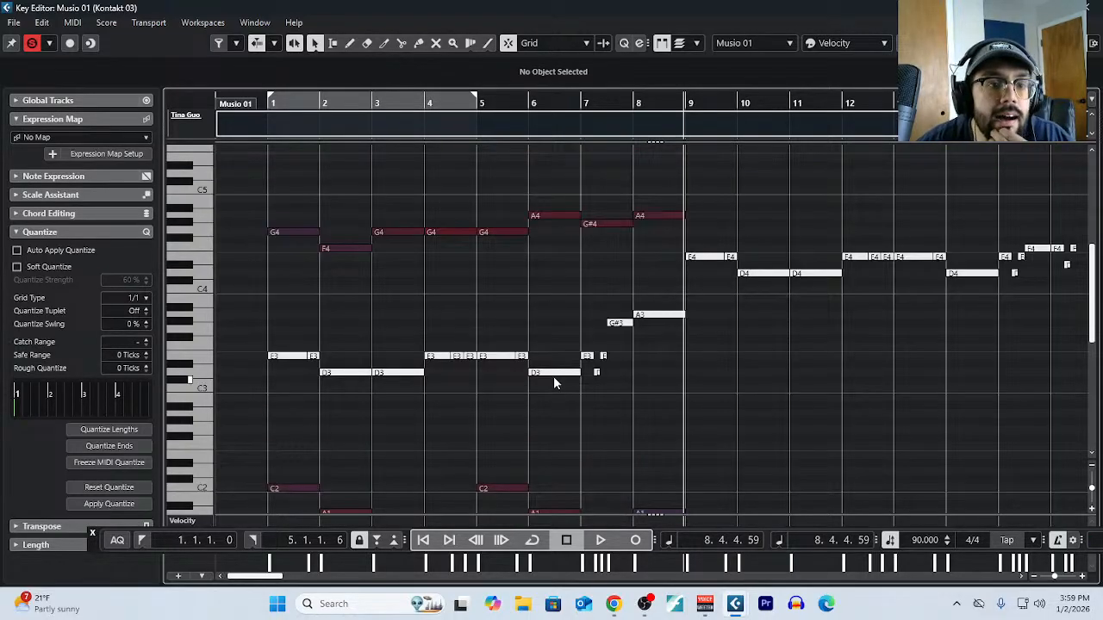
scroll(534, 387, "down", 2)
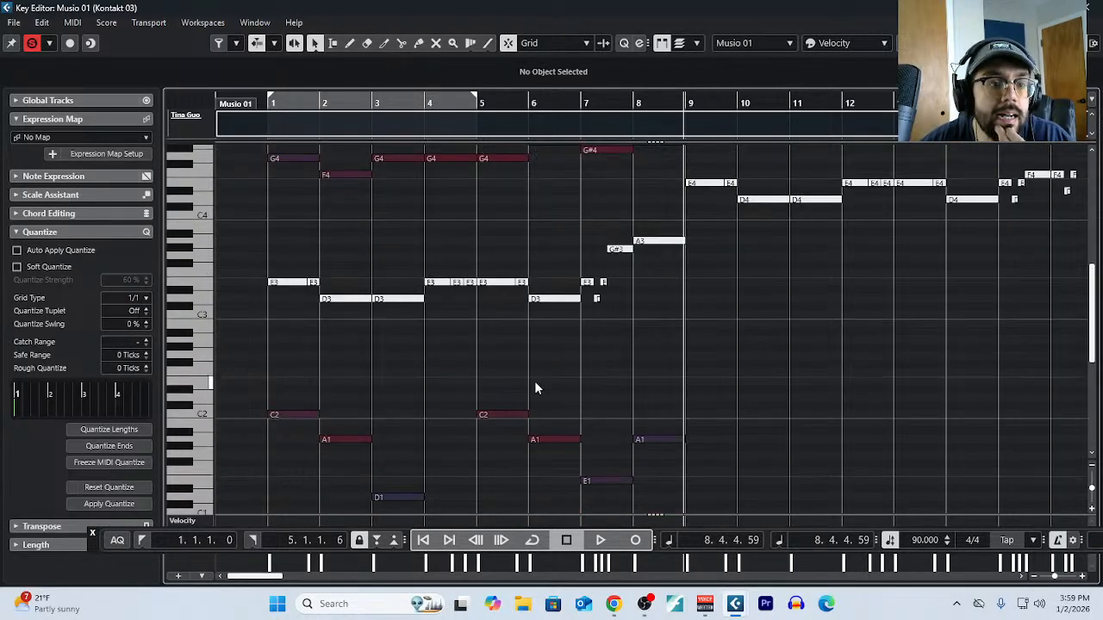
scroll(548, 358, "up", 2)
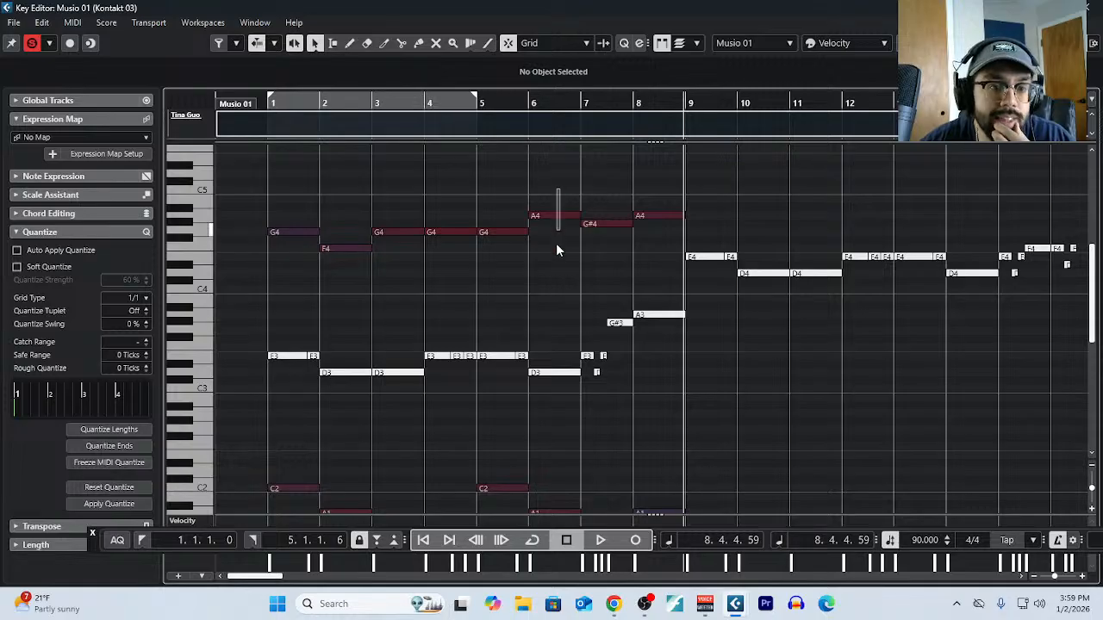
left_click(556, 215)
scroll(556, 322, "down", 2)
left_click_drag(559, 343, 565, 378)
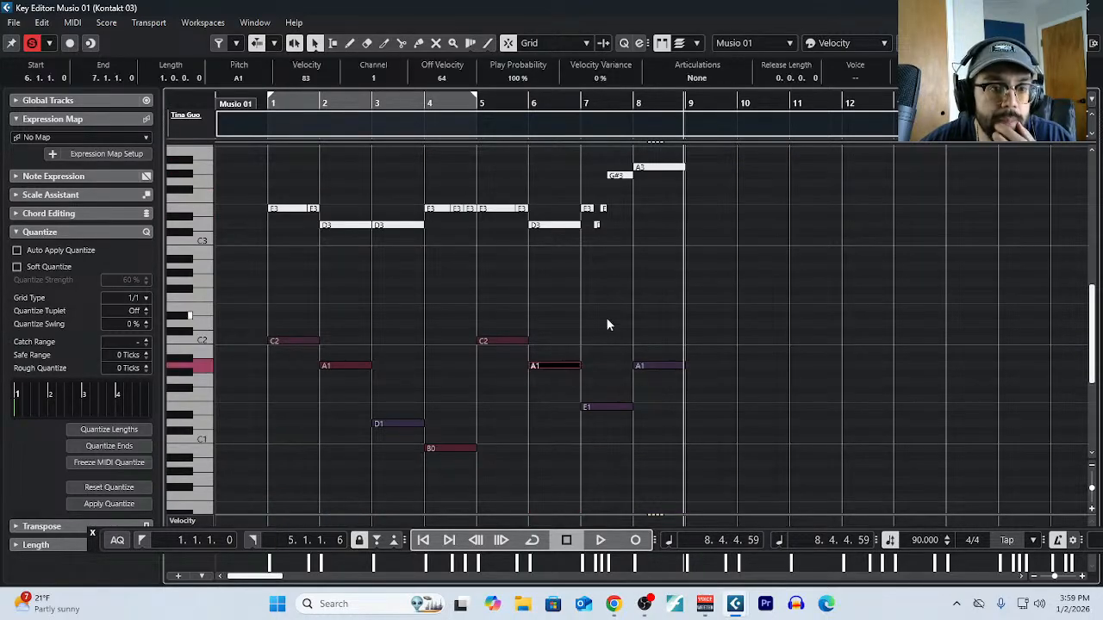
scroll(607, 319, "up", 1)
scroll(611, 330, "up", 1)
left_click(570, 243)
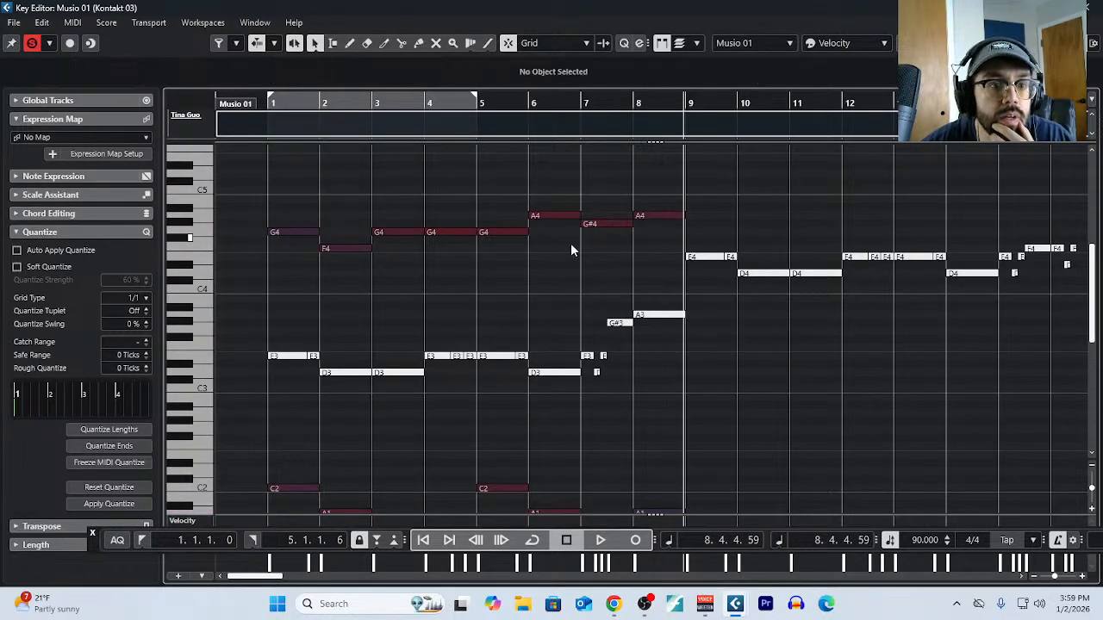
left_click_drag(561, 214, 565, 252)
scroll(586, 293, "down", 1)
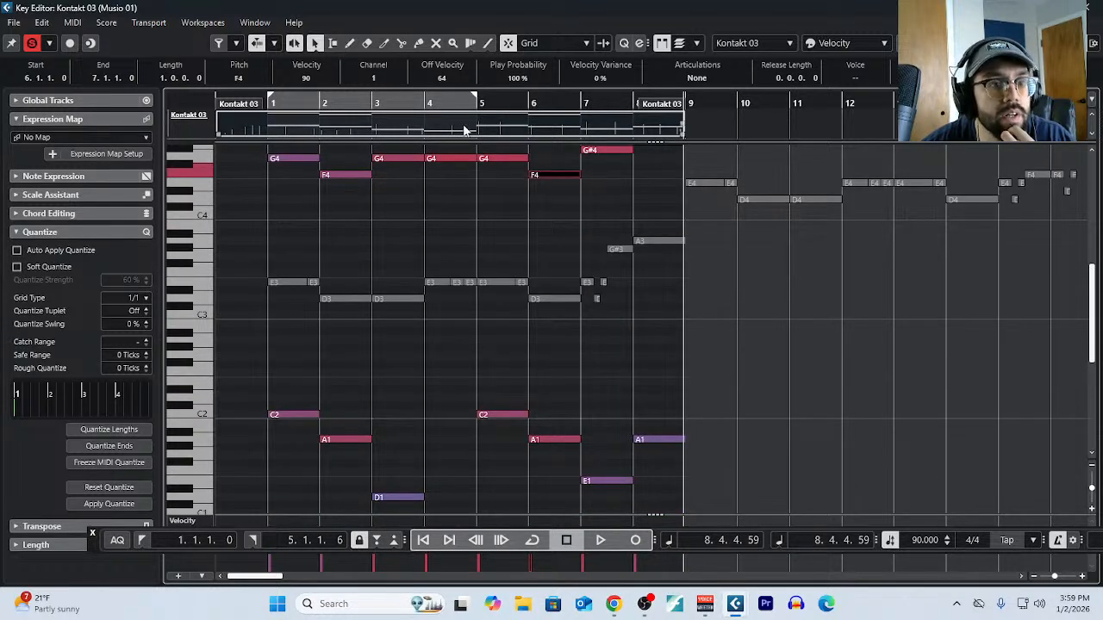
Close the Key Editor, make Tina Guo the active track again and reopen both parts in the Key Editor.
left_click(477, 103)
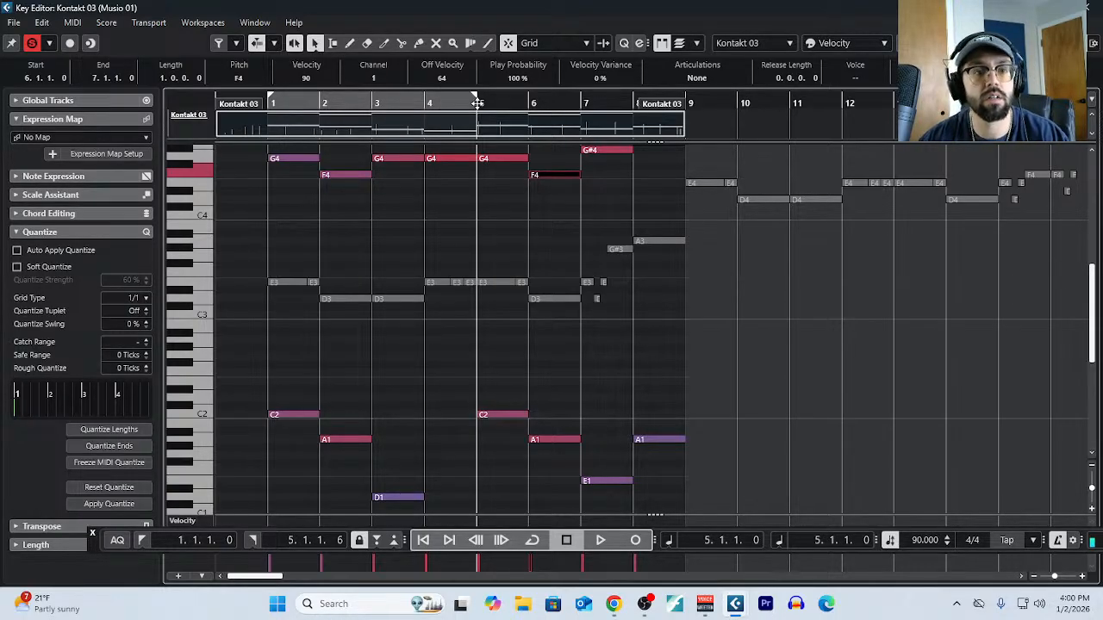
left_click(1094, 8)
left_click(562, 253)
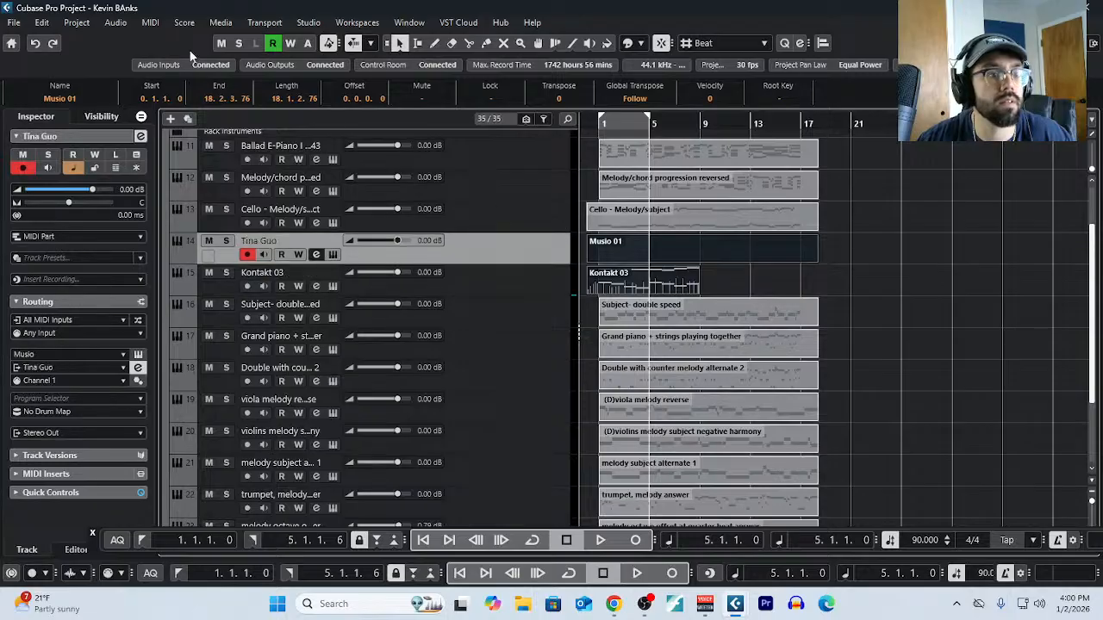
left_click(151, 22)
left_click(167, 41)
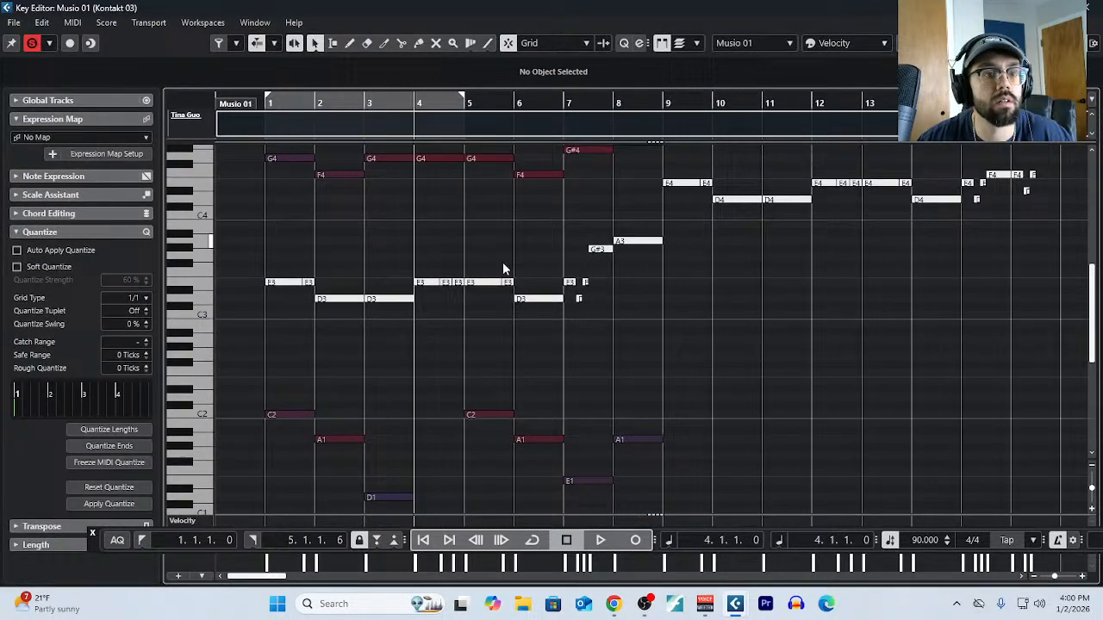
Play the revised harmonization from the start of bar 1.
left_click(267, 102)
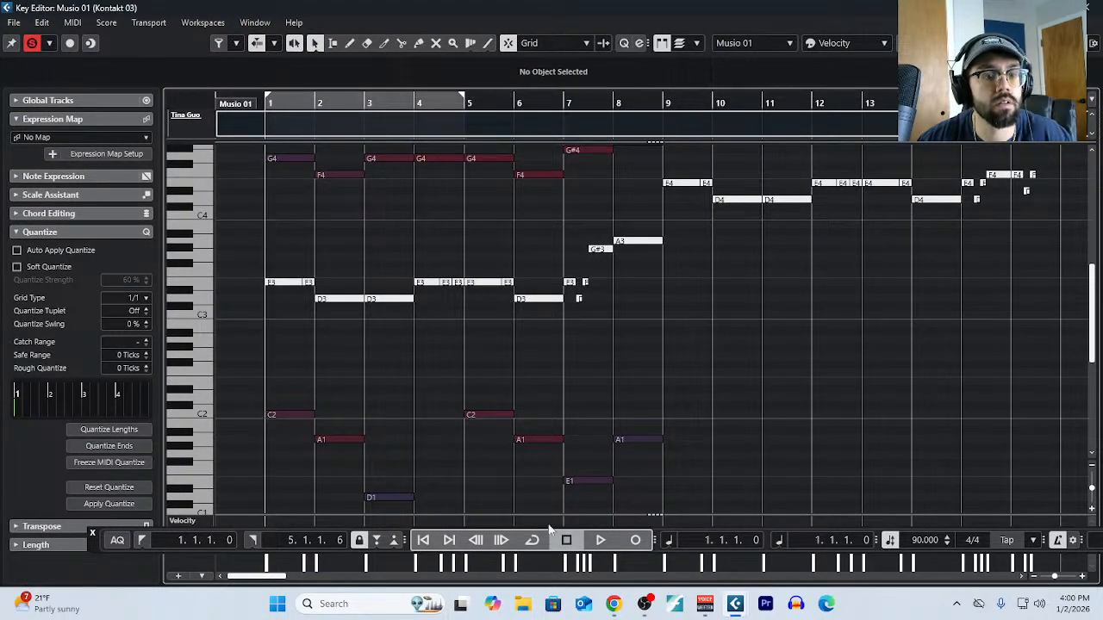
left_click(434, 539)
left_click(601, 540)
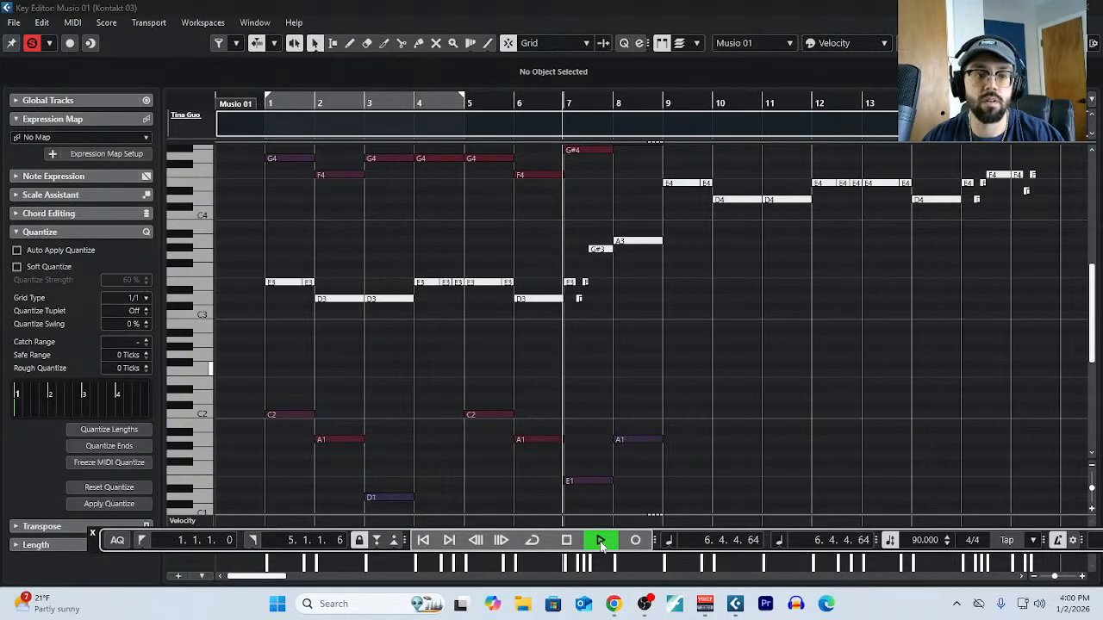
Stop playback, then raise the melody's bar 6 note to F3 and its first bar 7 note to G#3.
left_click(600, 541)
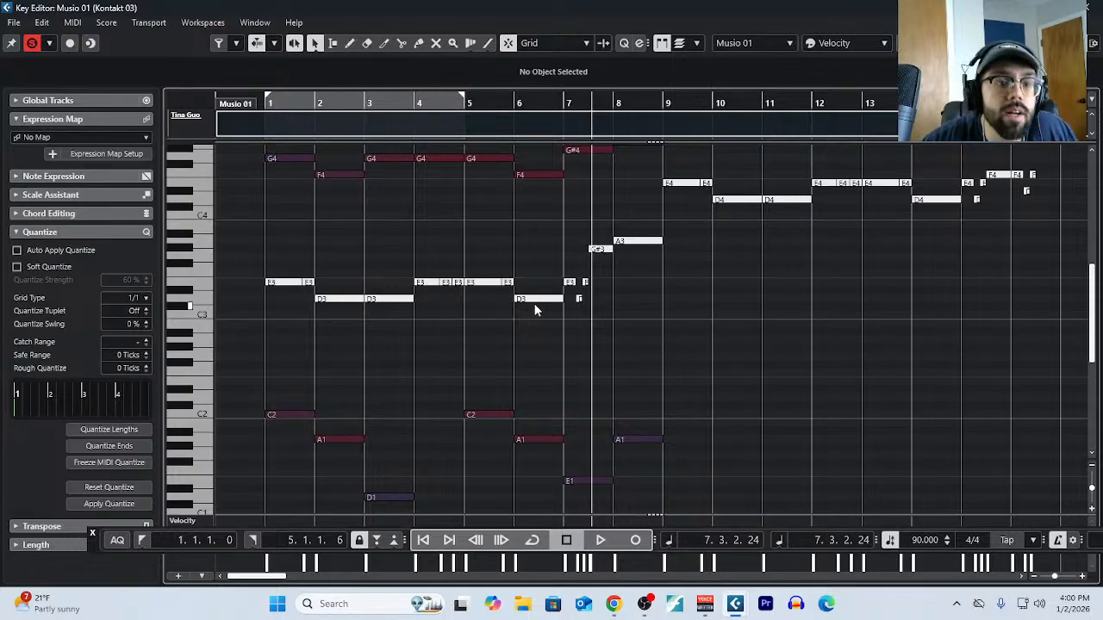
mouse_move(536, 299)
left_mouse_down()
mouse_move(540, 268)
mouse_move(535, 278)
left_mouse_up()
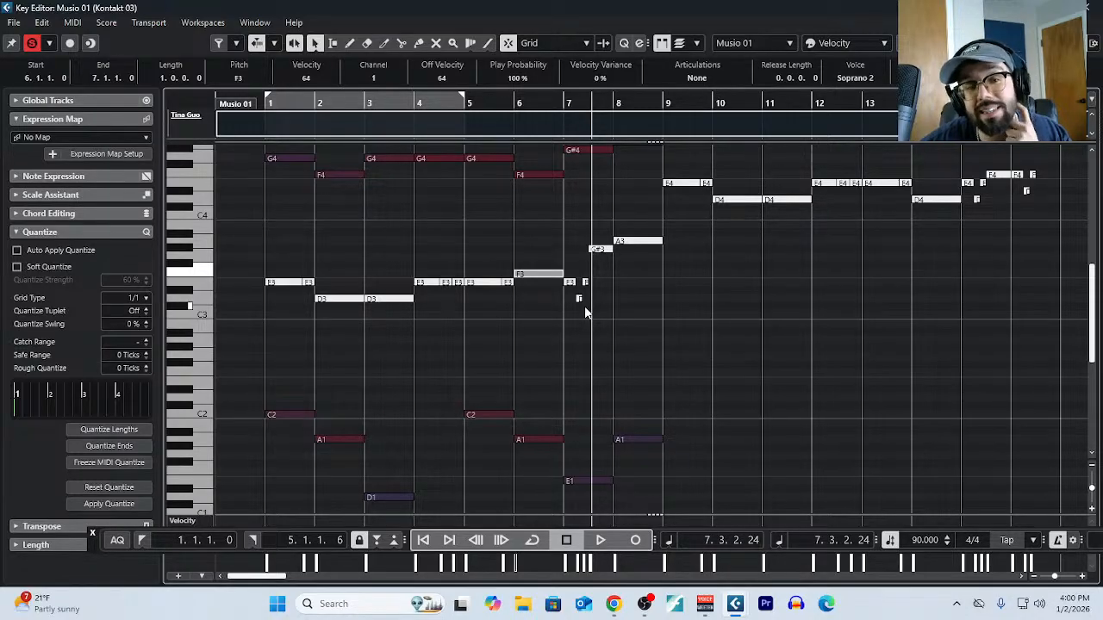
scroll(577, 344, "down", 3)
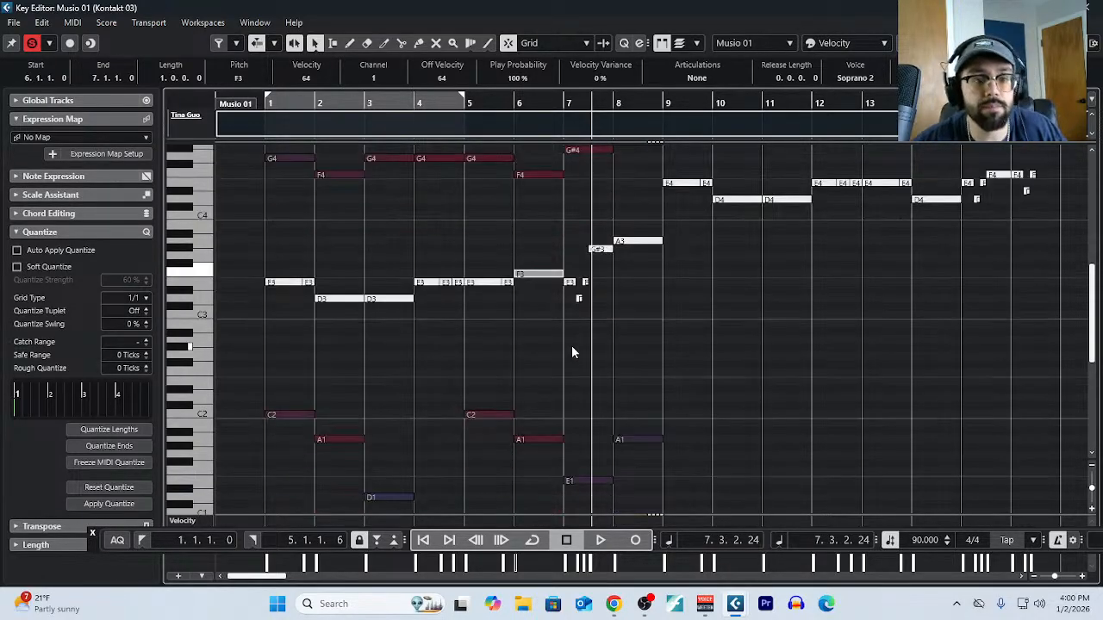
scroll(572, 346, "up", 5)
left_click(557, 282)
left_click_drag(557, 282, 560, 249)
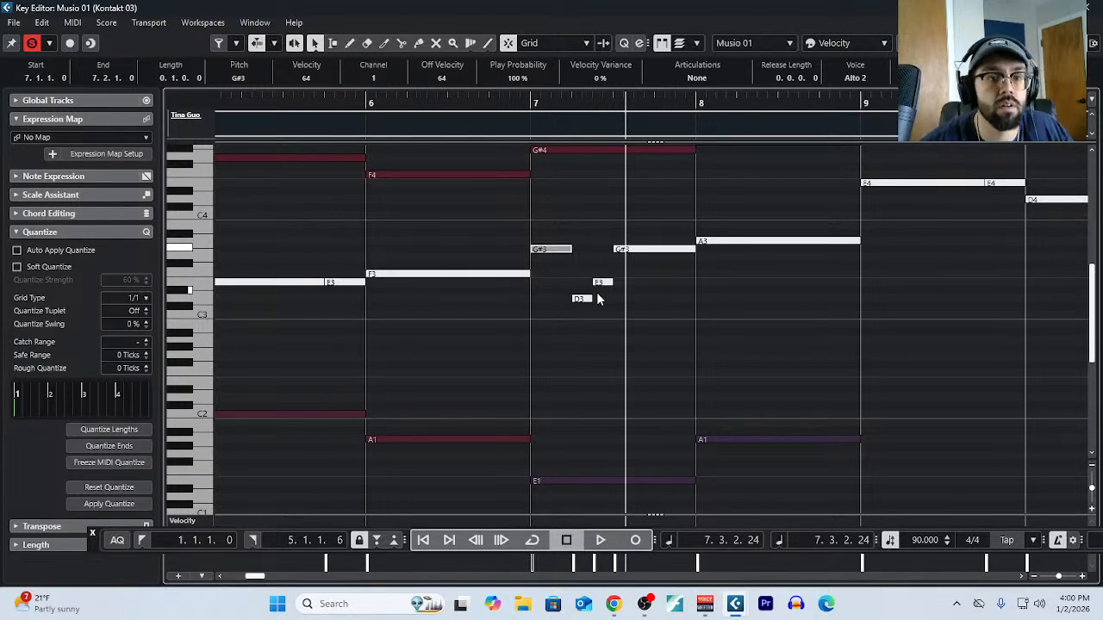
Raise the bass note in bar 6 to D2.
scroll(598, 299, "down", 4)
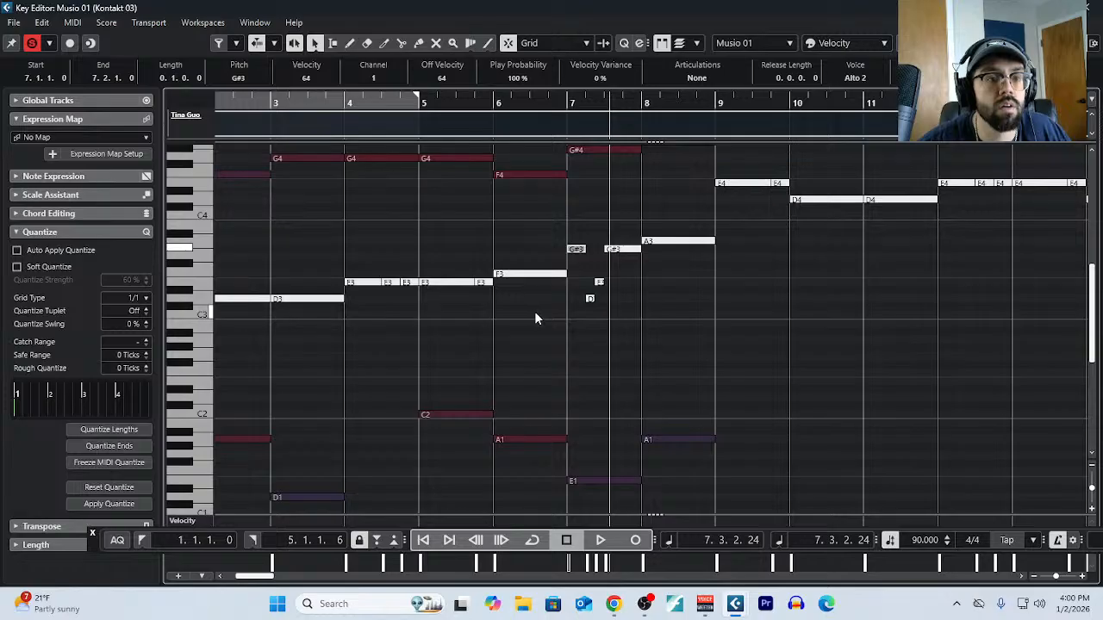
scroll(534, 311, "left", 2)
scroll(591, 258, "up", 2)
scroll(603, 362, "down", 2)
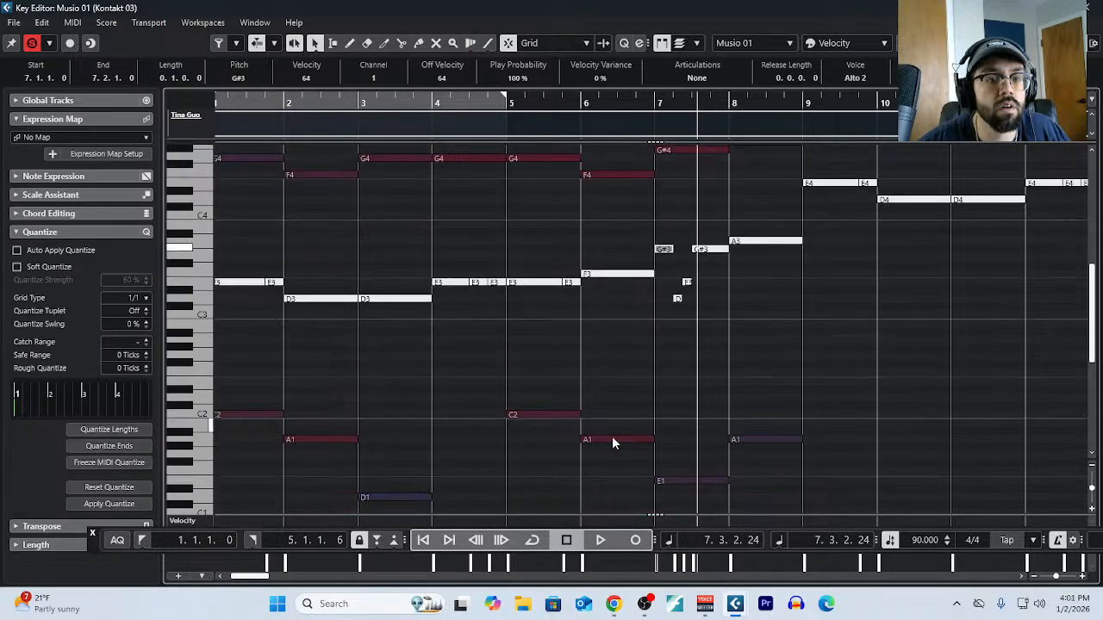
left_click(617, 439)
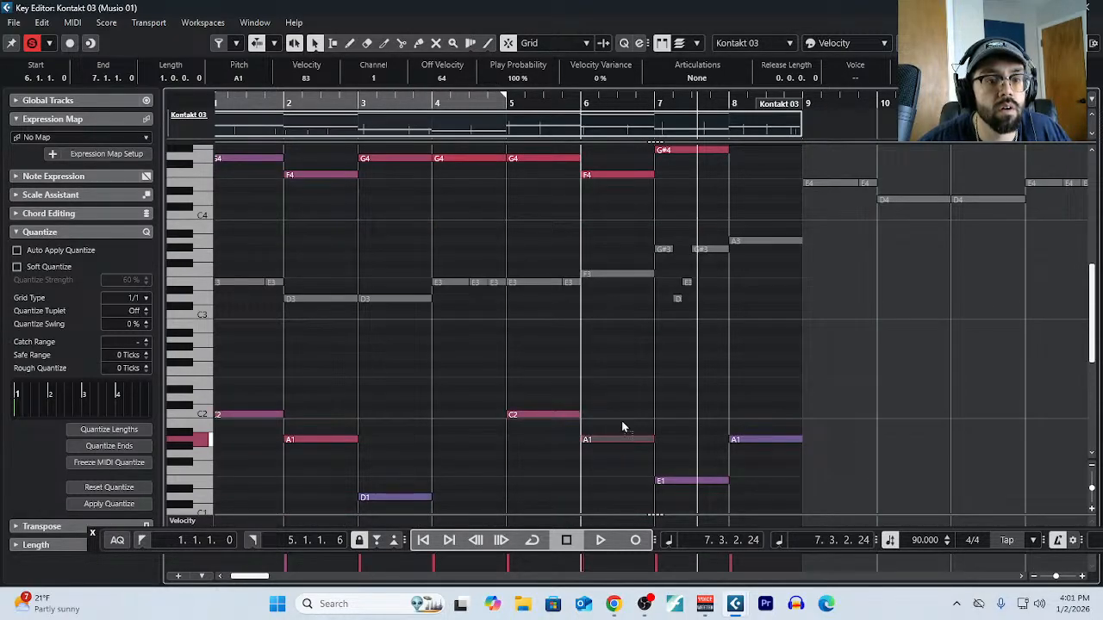
left_click_drag(621, 426, 623, 402)
scroll(609, 433, "down", 2)
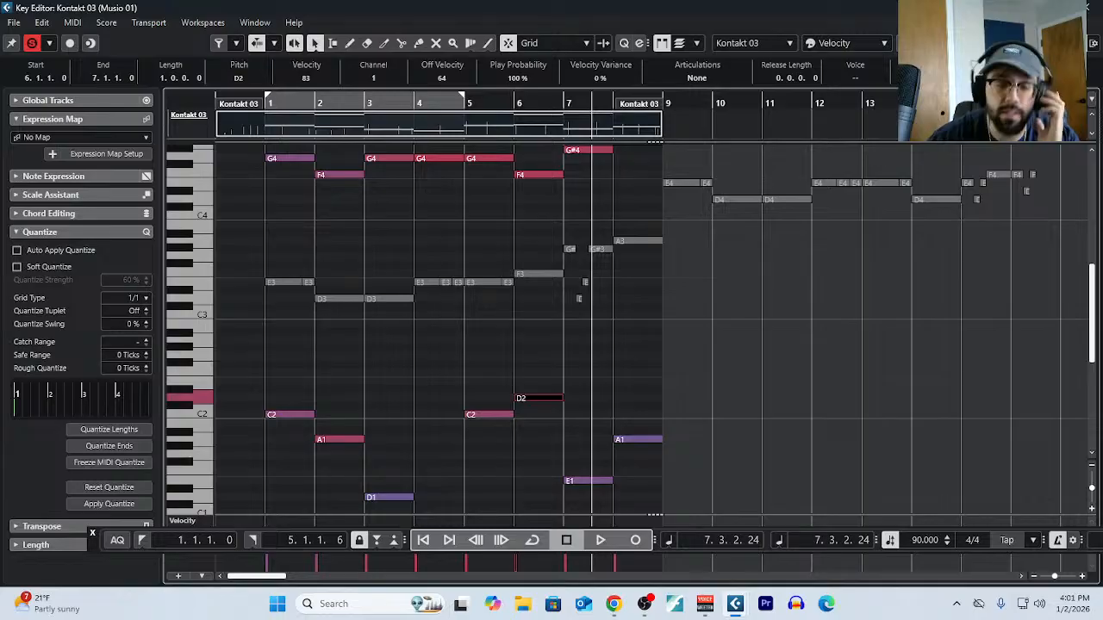
Play the harmonization from the start through the end of bar 8 and stop playback.
left_click(423, 539)
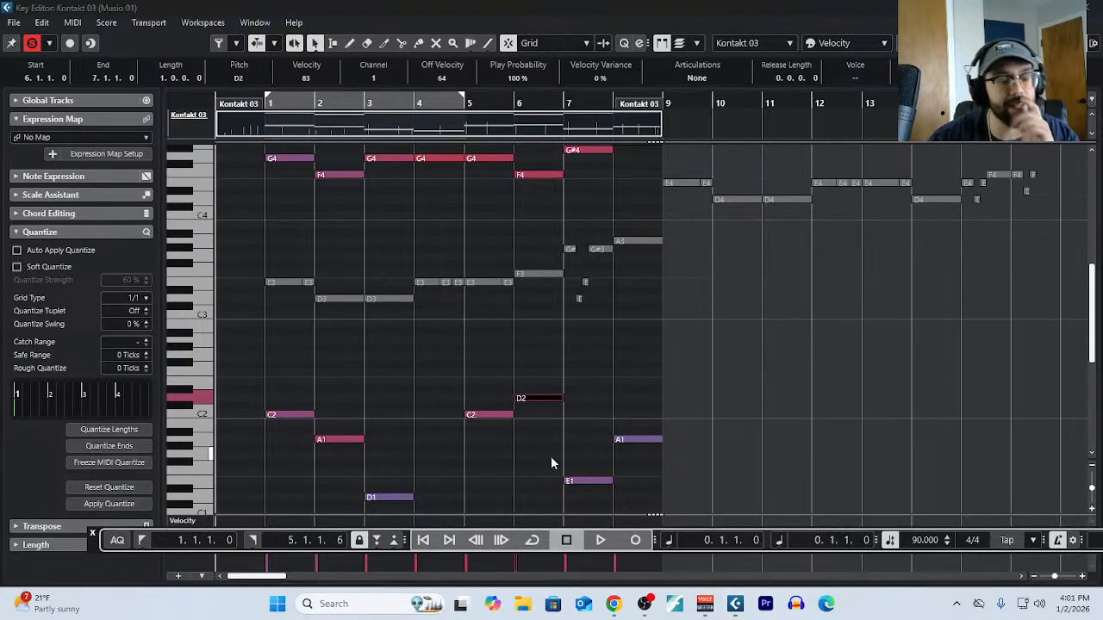
scroll(248, 360, "up", 4, "ctrl")
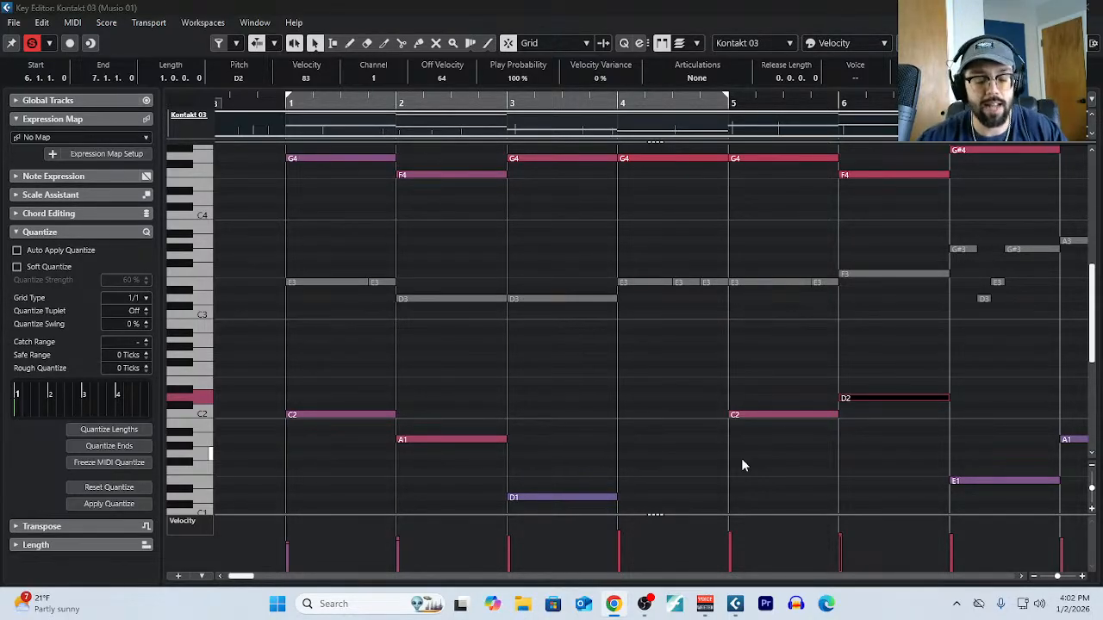
left_click(526, 393)
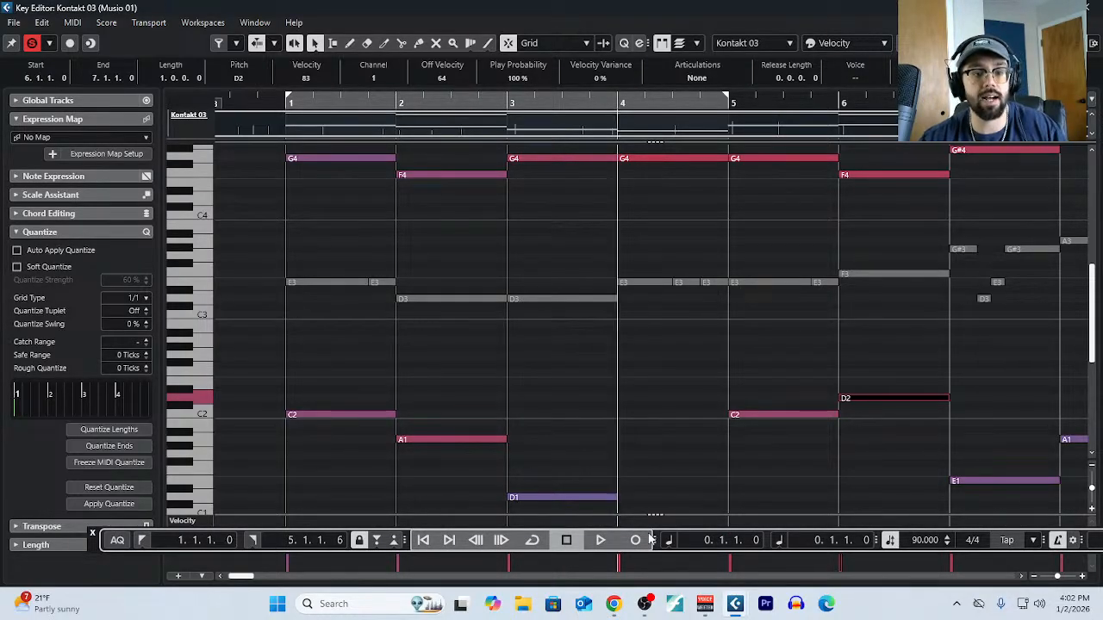
scroll(671, 461, "down", 1)
left_click(605, 547)
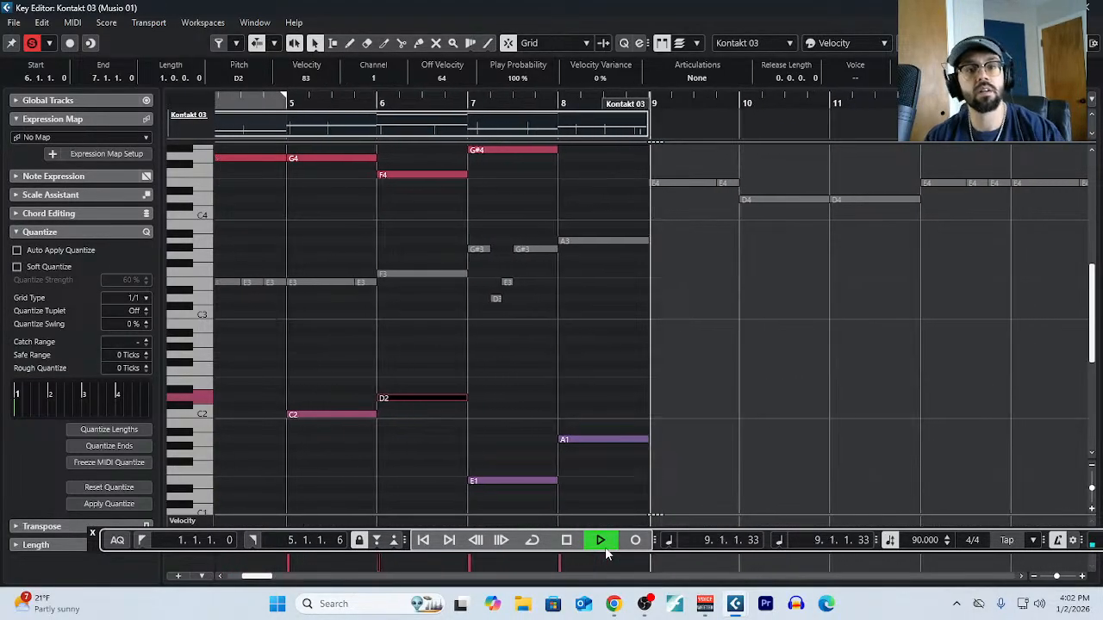
left_click(604, 547)
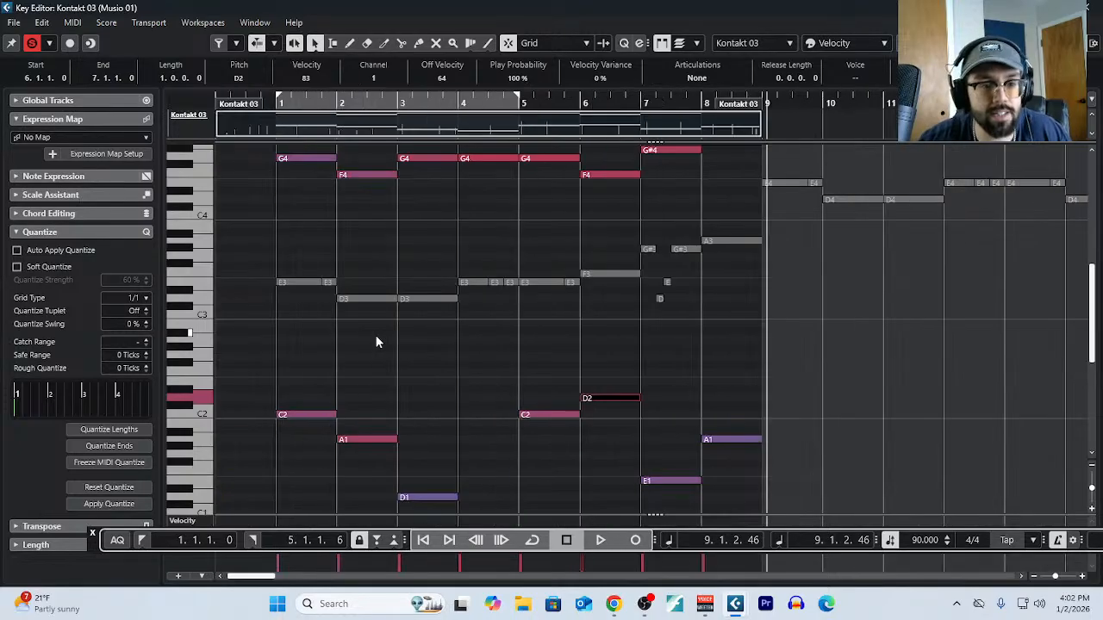
Highlight the bass line and the upper voice of bars 1 to 8 one after the other to compare them.
left_click(375, 342)
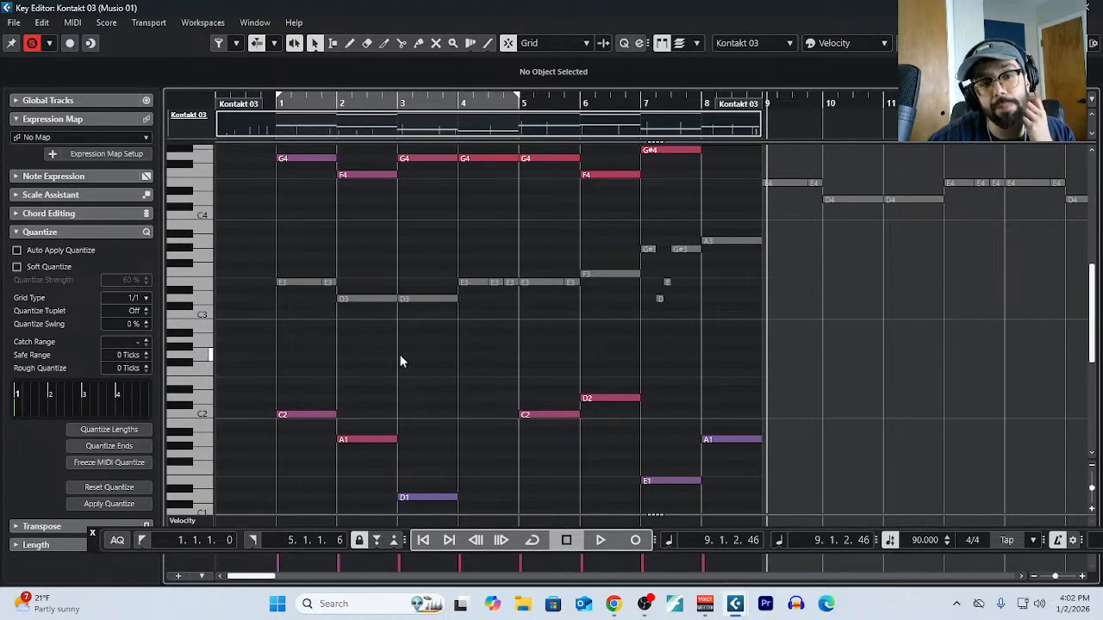
scroll(450, 407, "up", 3)
scroll(450, 406, "down", 3)
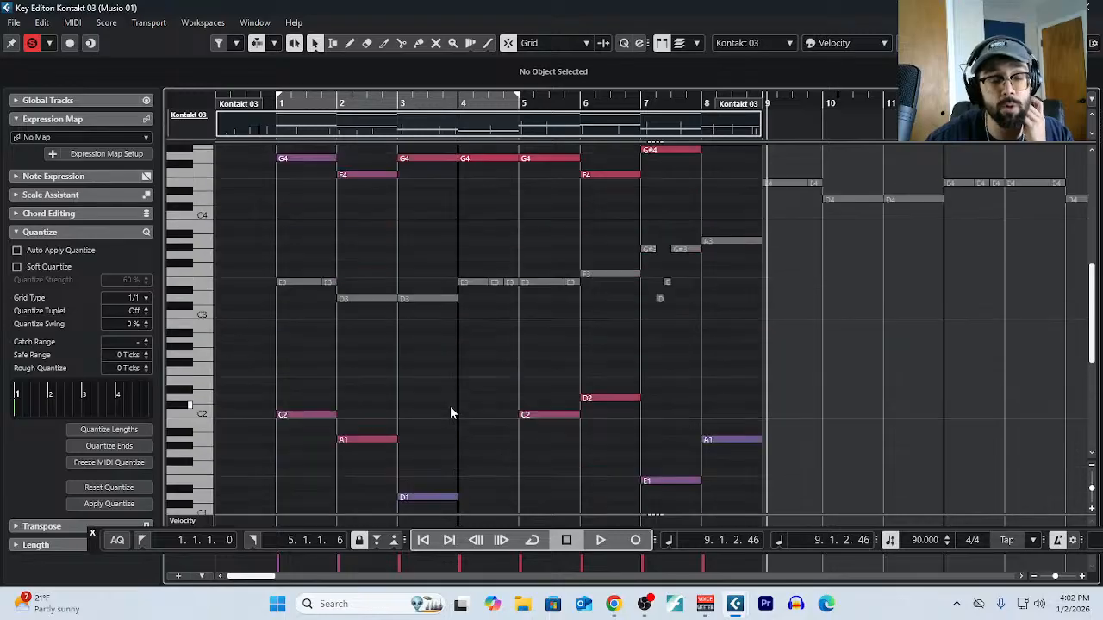
scroll(308, 379, "down", 3)
left_click_drag(293, 221, 783, 441)
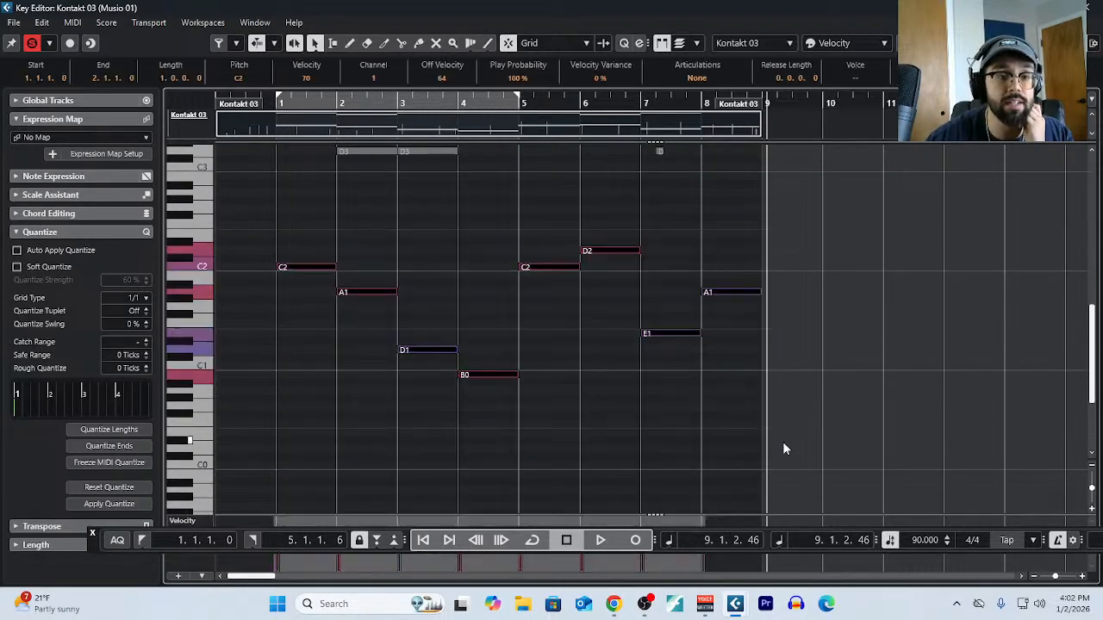
scroll(656, 432, "up", 8)
left_click_drag(274, 307, 719, 414)
scroll(717, 417, "down", 5)
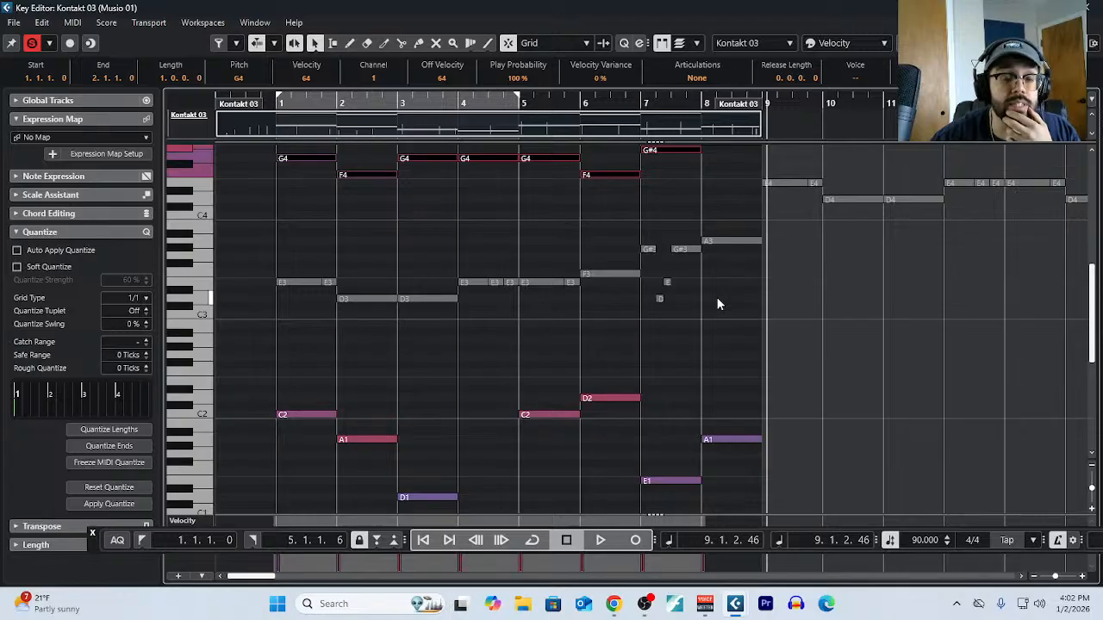
Try the Reverse function on the melody notes of bars 1 to 8 and undo it.
left_click_drag(292, 227, 744, 338)
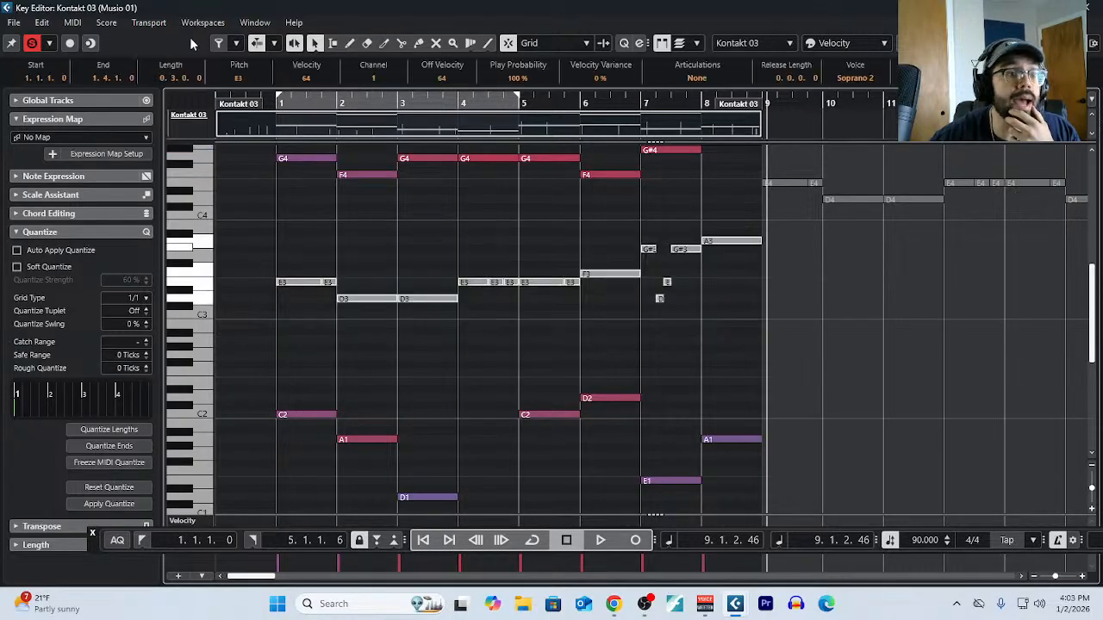
left_click(73, 22)
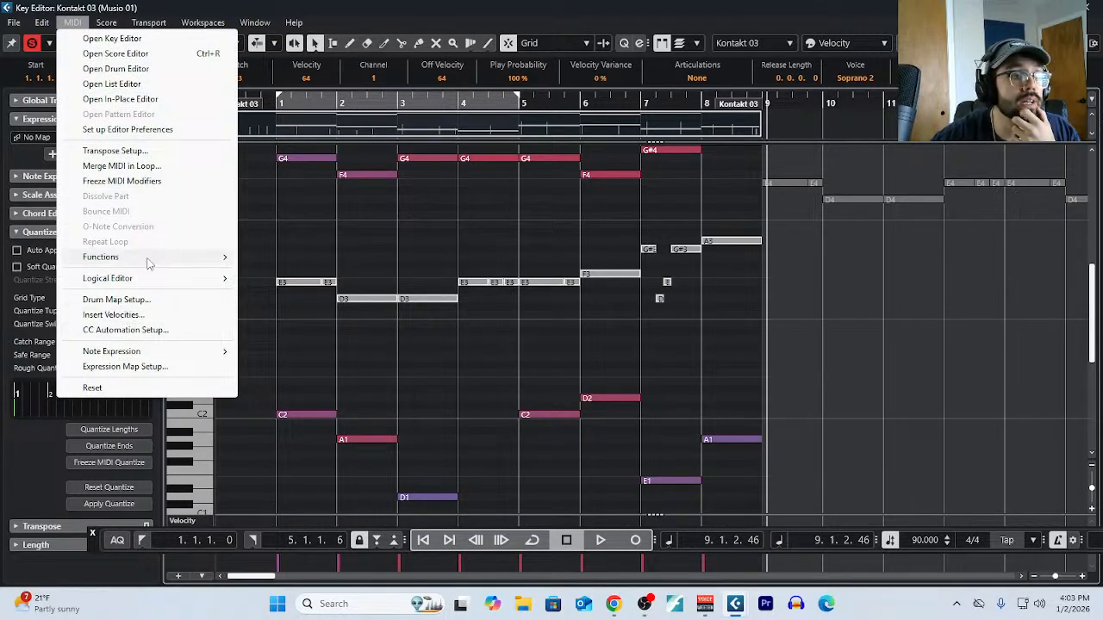
mouse_move(148, 262)
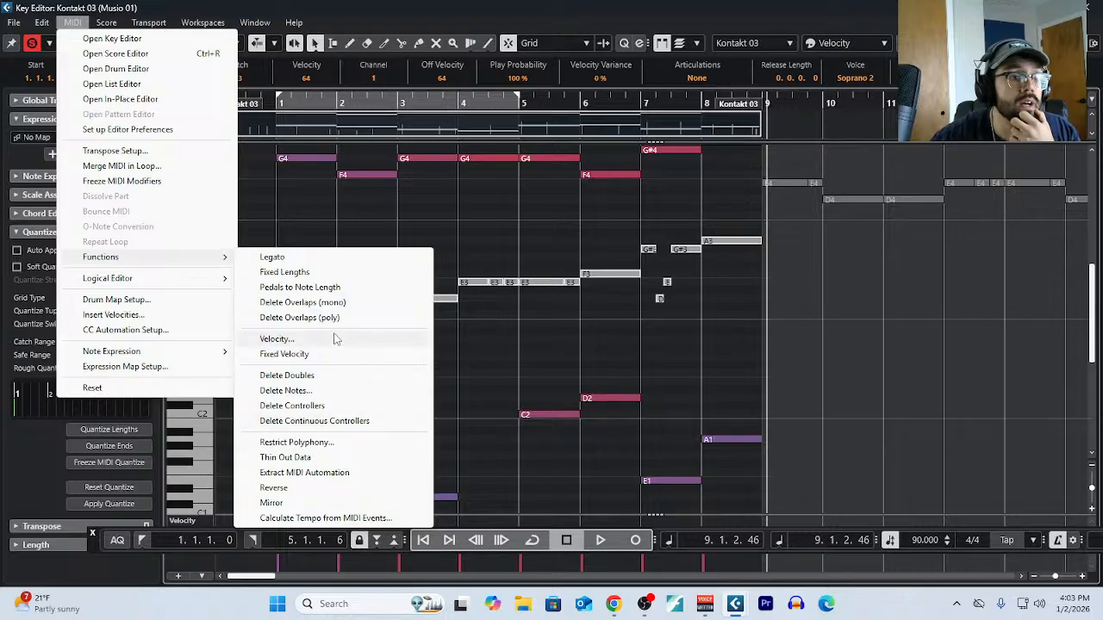
left_click(293, 488)
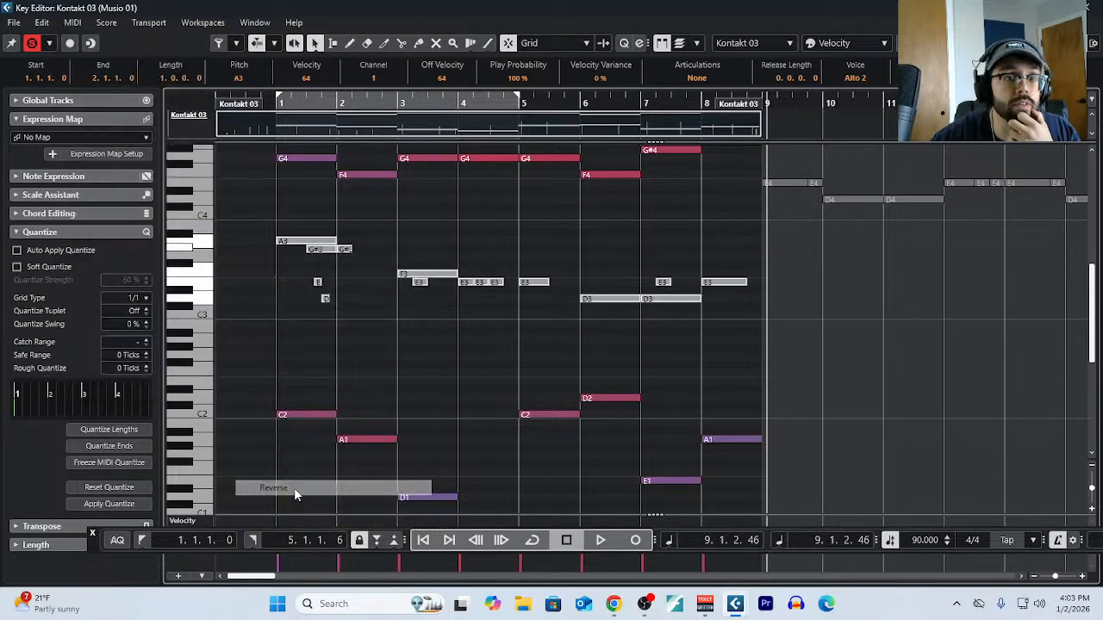
key("ctrl+z")
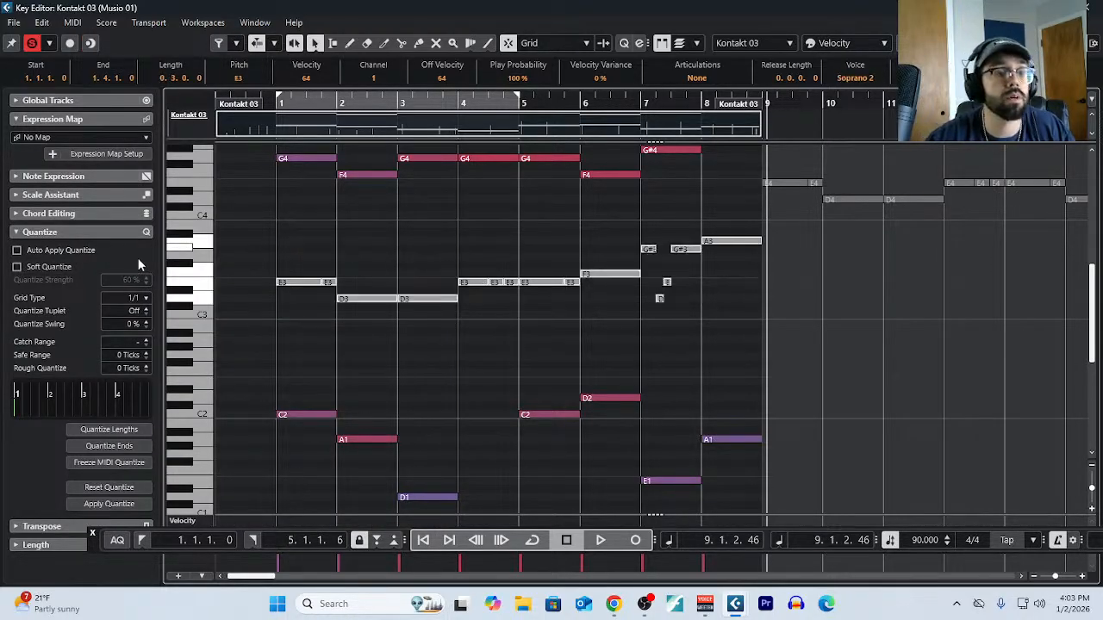
Set the quantize grid type to 1/16 and try Reverse again on the selected melody notes.
left_click(135, 298)
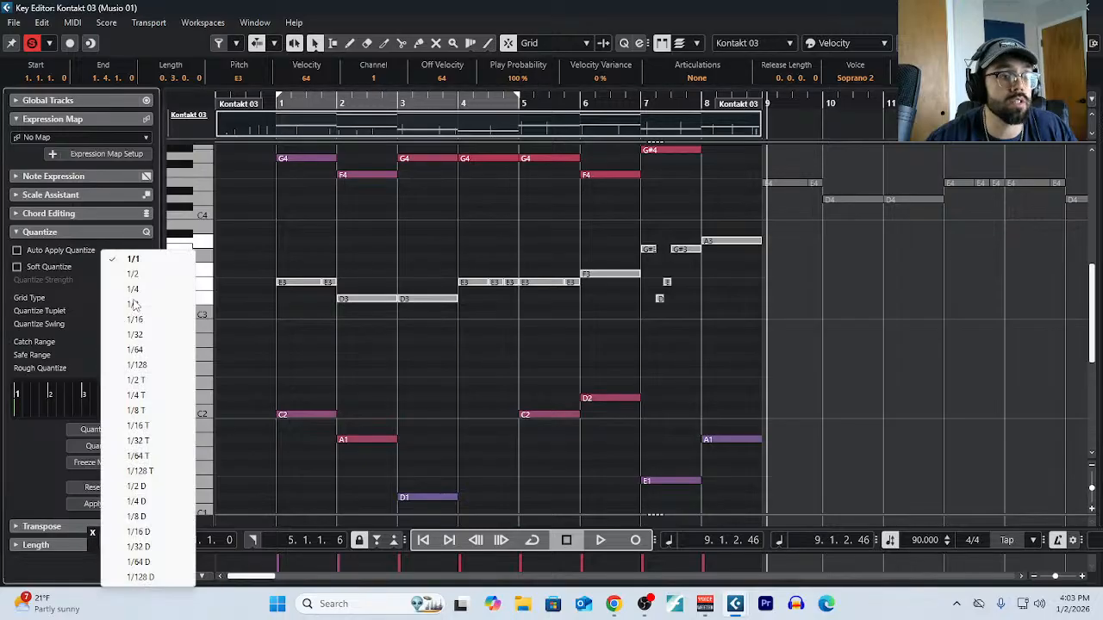
left_click(137, 321)
left_click(73, 23)
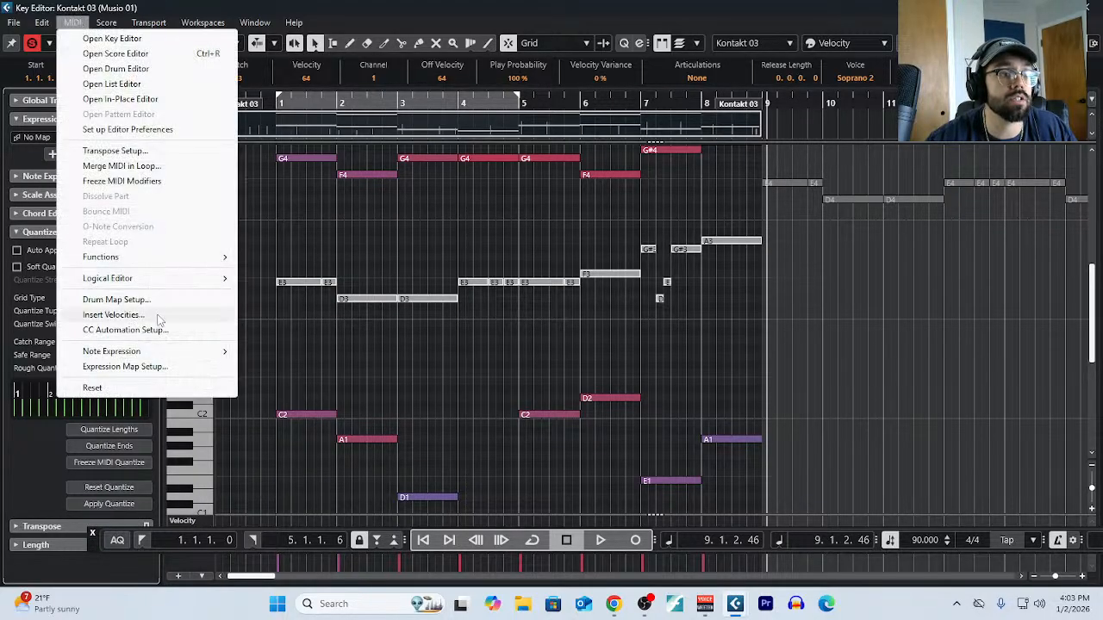
mouse_move(160, 258)
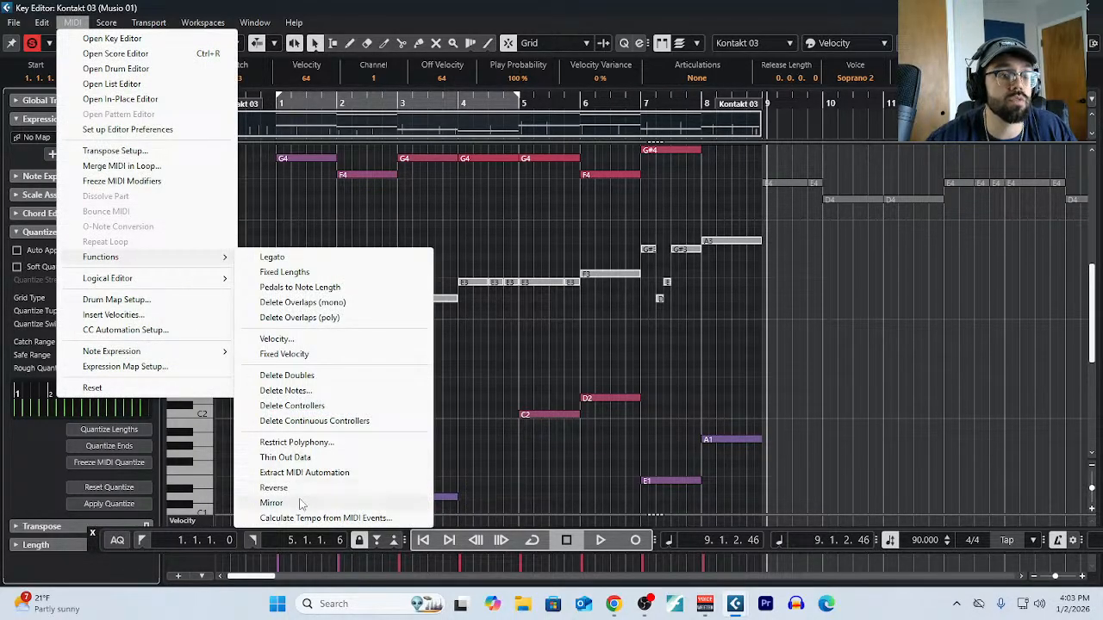
left_click(300, 489)
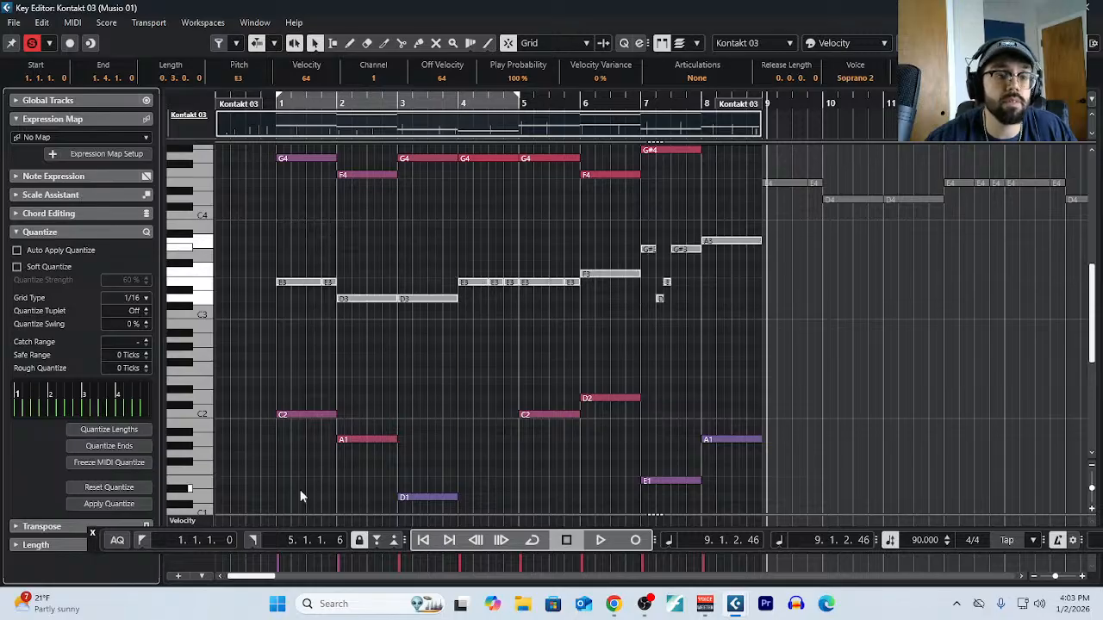
Apply the Mirror function to the melody of bars 1 to 8, compare it with the original order, and restore the original.
left_click(72, 23)
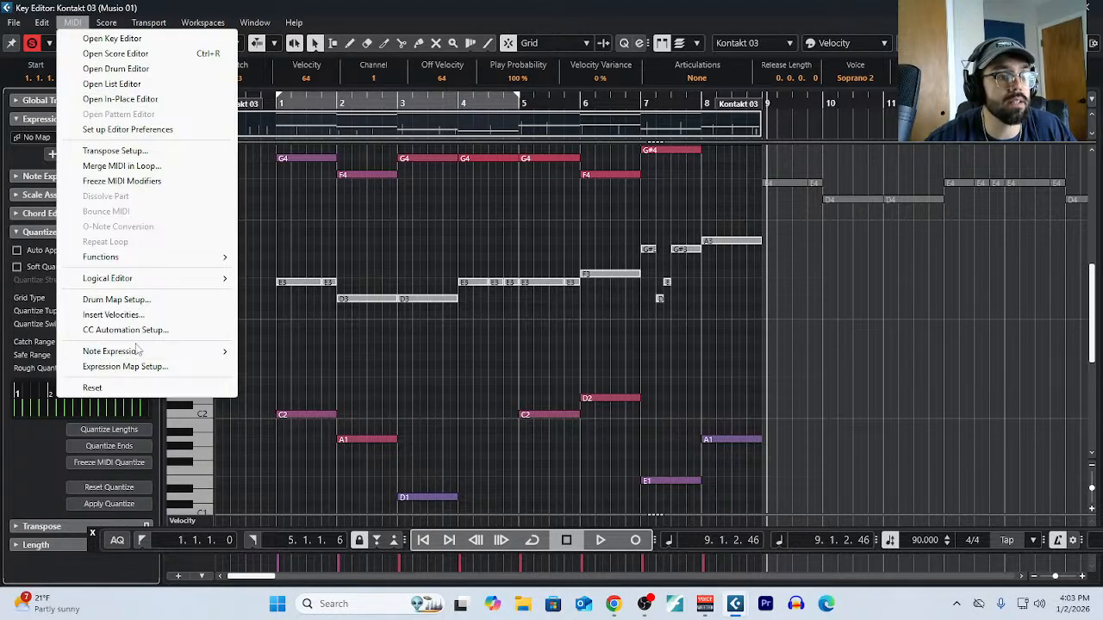
mouse_move(142, 353)
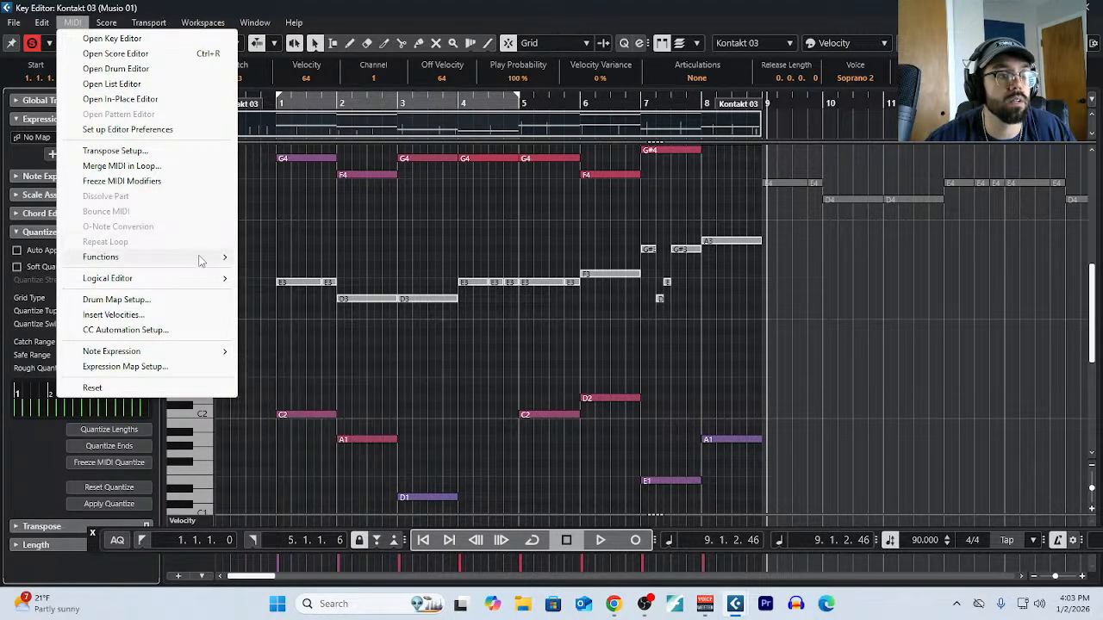
mouse_move(159, 257)
left_click(337, 505)
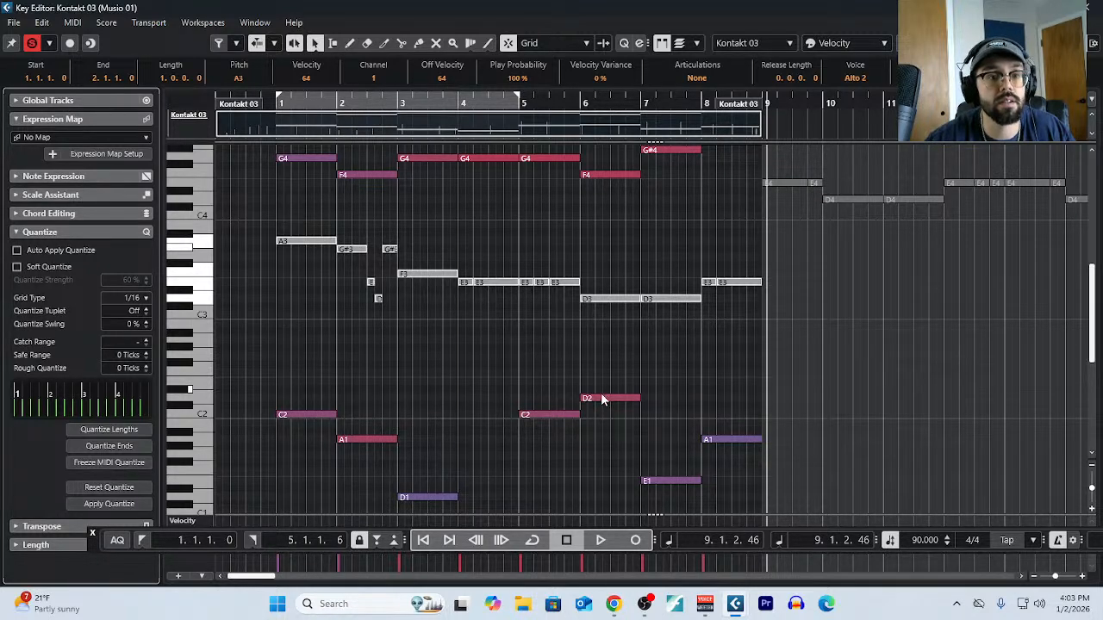
key("ctrl+z")
key("ctrl+shift+z")
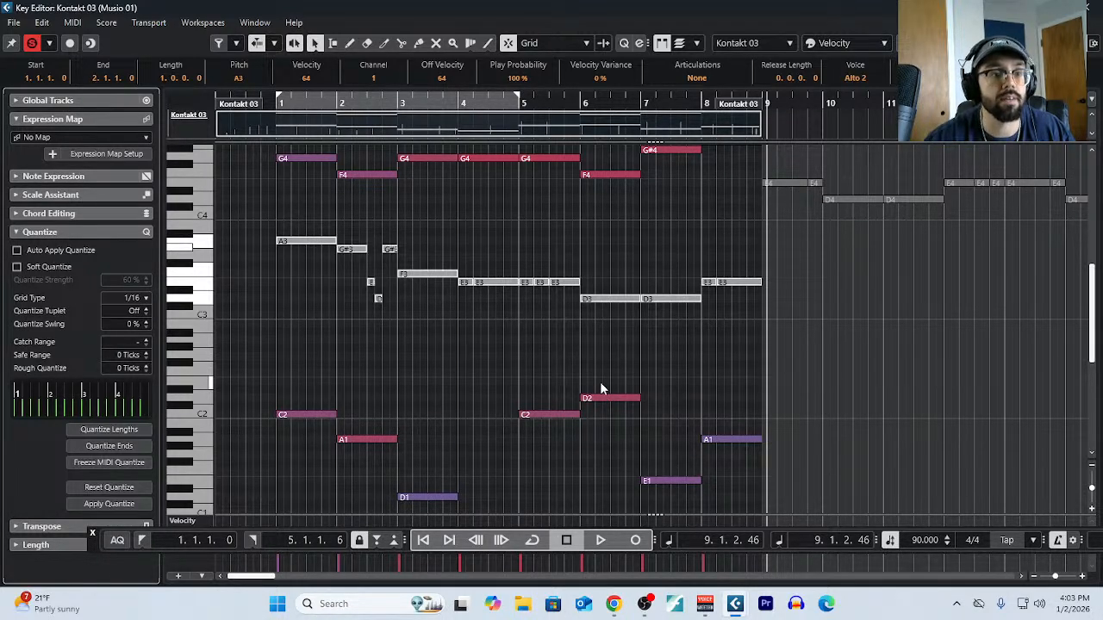
scroll(296, 324, "up", 1)
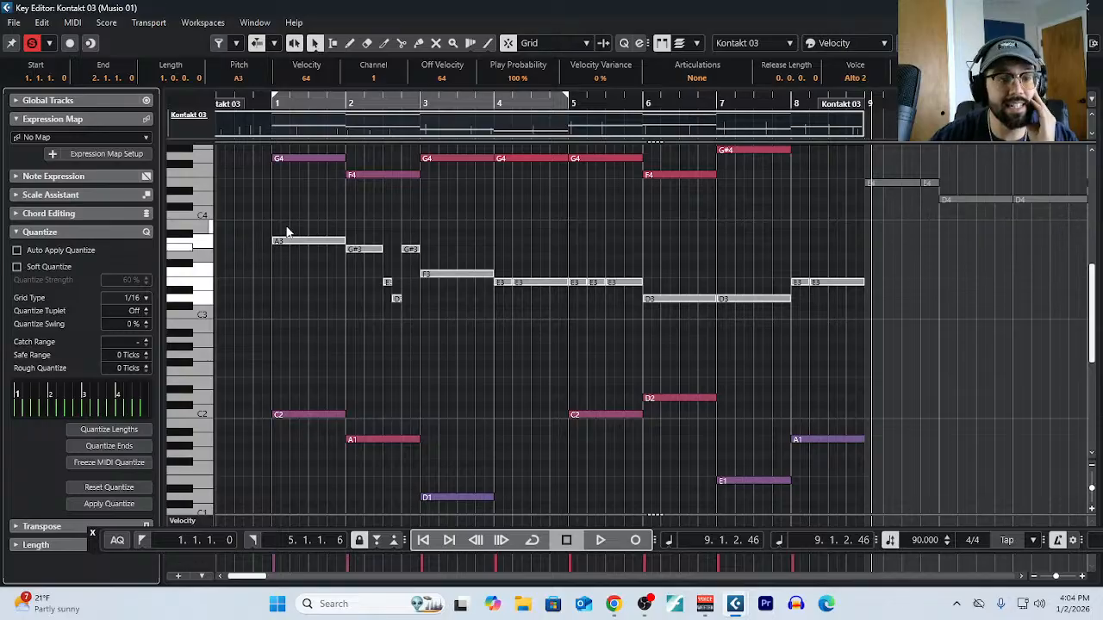
left_click_drag(277, 230, 887, 345)
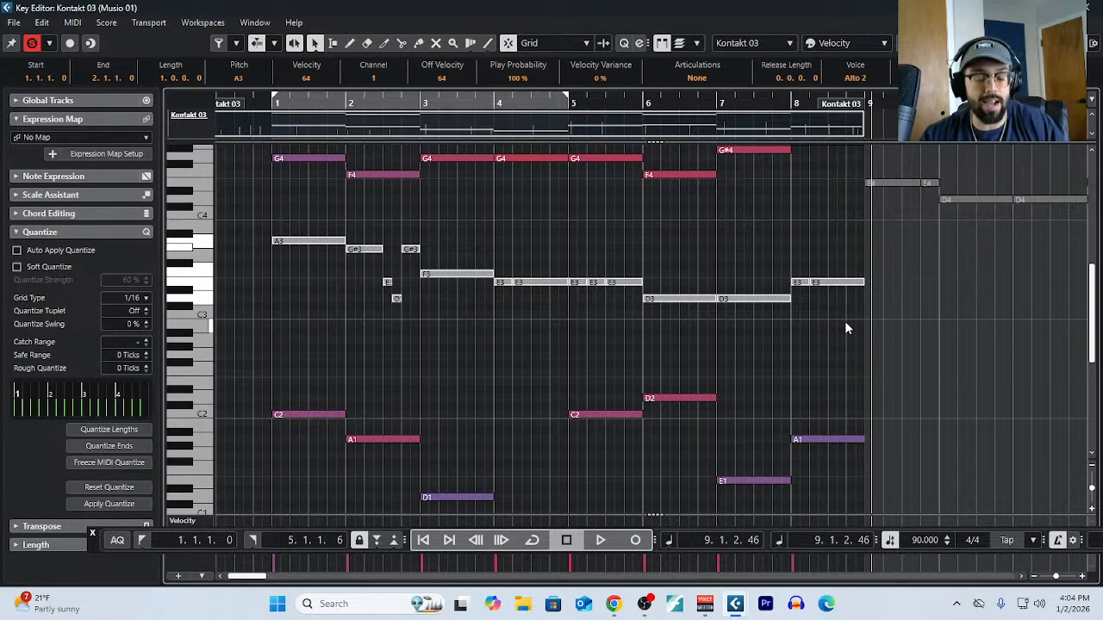
key("ctrl+z")
left_click(653, 325)
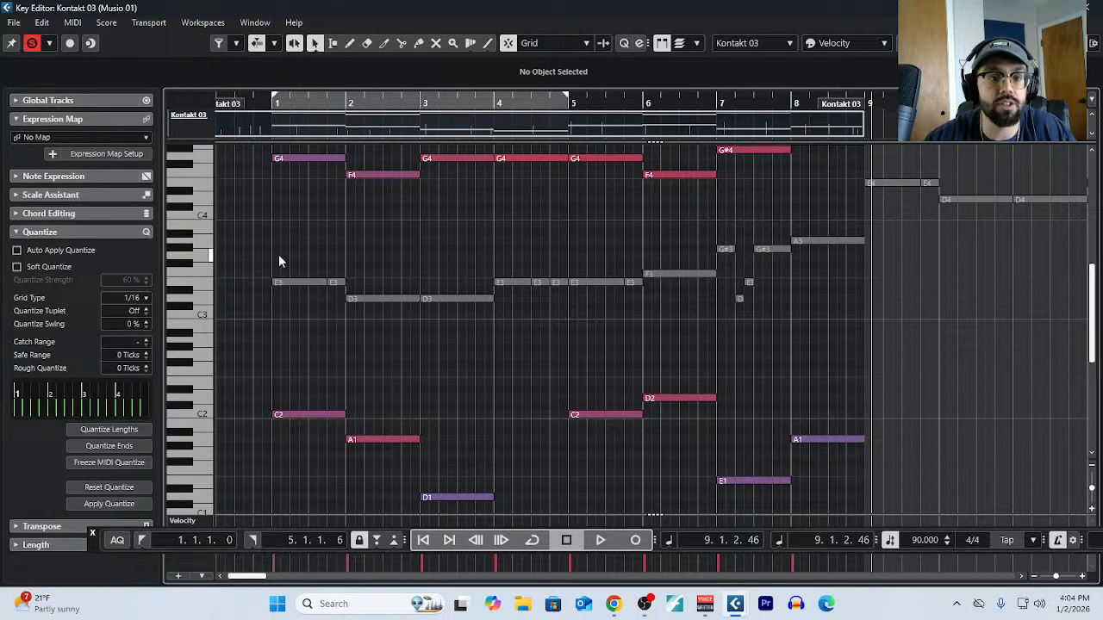
Highlight the melody in two-bar groups across bars 1 to 8 to examine its phrase structure.
left_click_drag(278, 254, 408, 357)
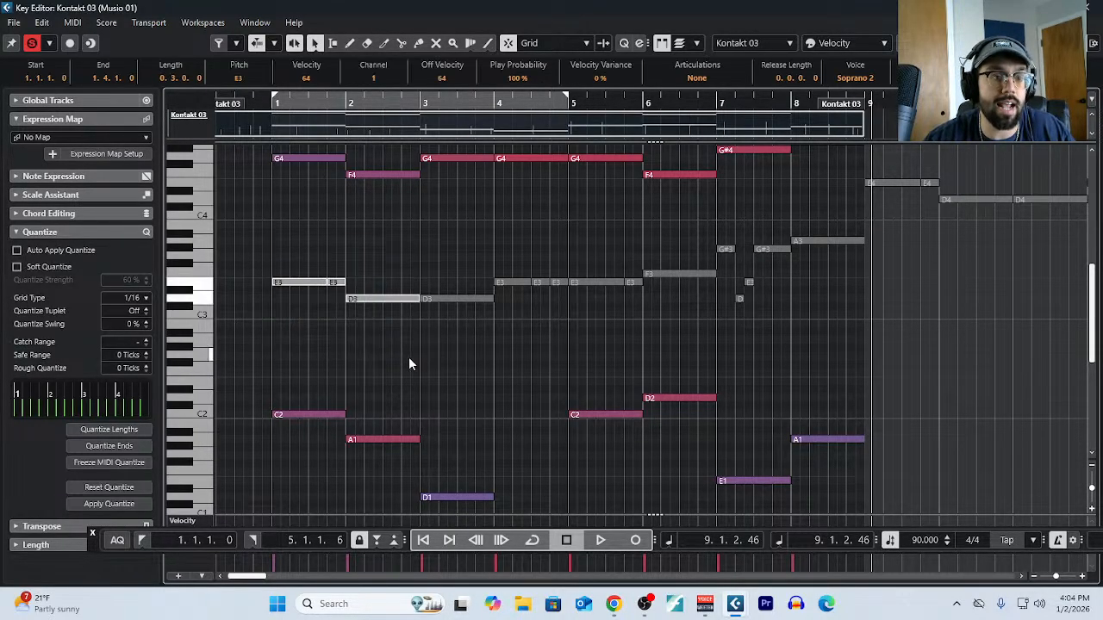
left_click_drag(441, 256, 524, 326)
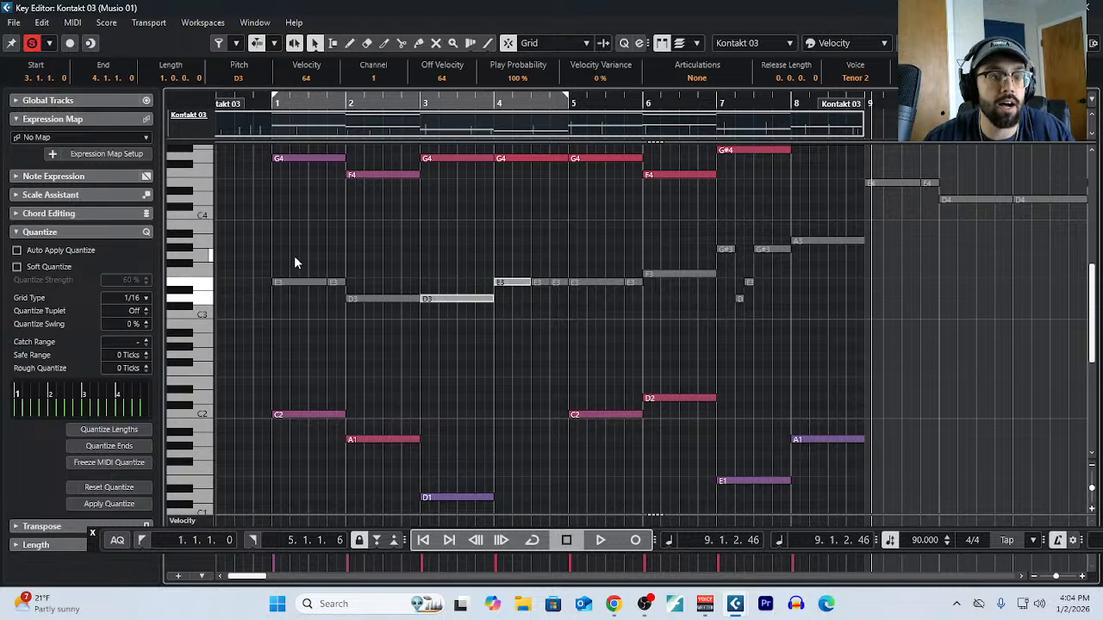
left_click_drag(294, 257, 357, 305)
left_click_drag(450, 254, 557, 352)
left_click_drag(603, 233, 682, 337)
left_click_drag(731, 207, 834, 328)
left_click(607, 246)
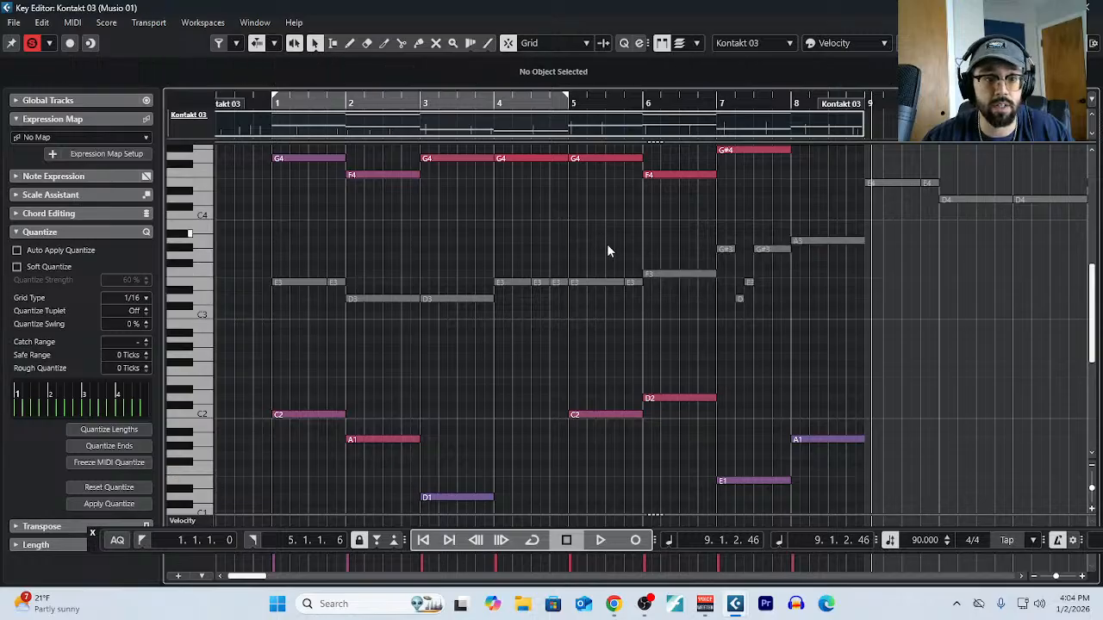
left_click_drag(608, 250, 696, 326)
left_click_drag(452, 238, 561, 375)
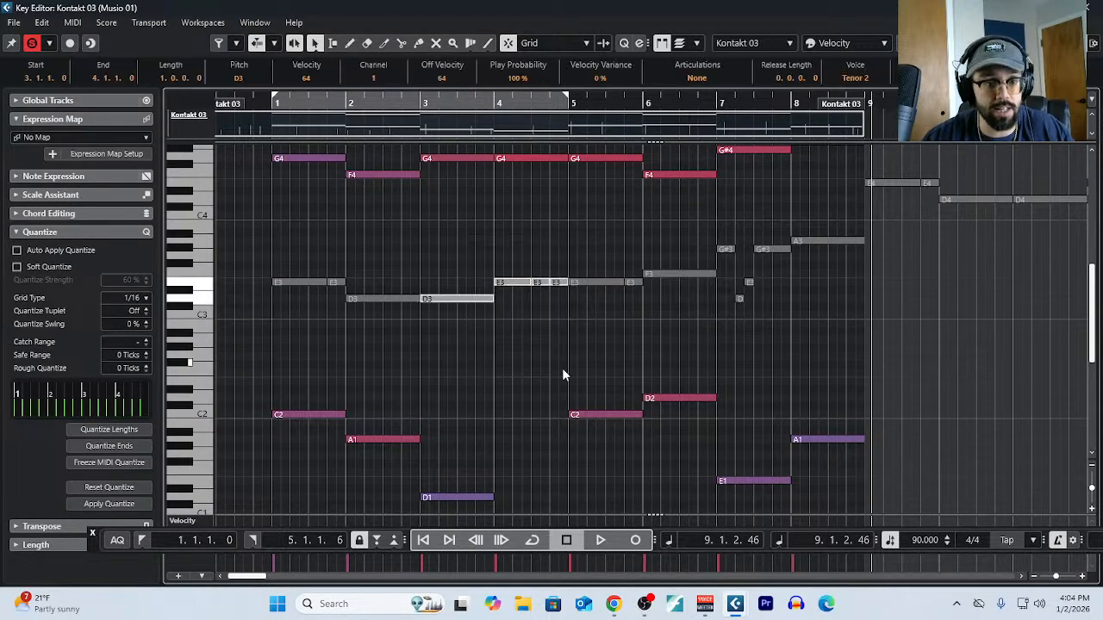
left_click_drag(284, 251, 379, 325)
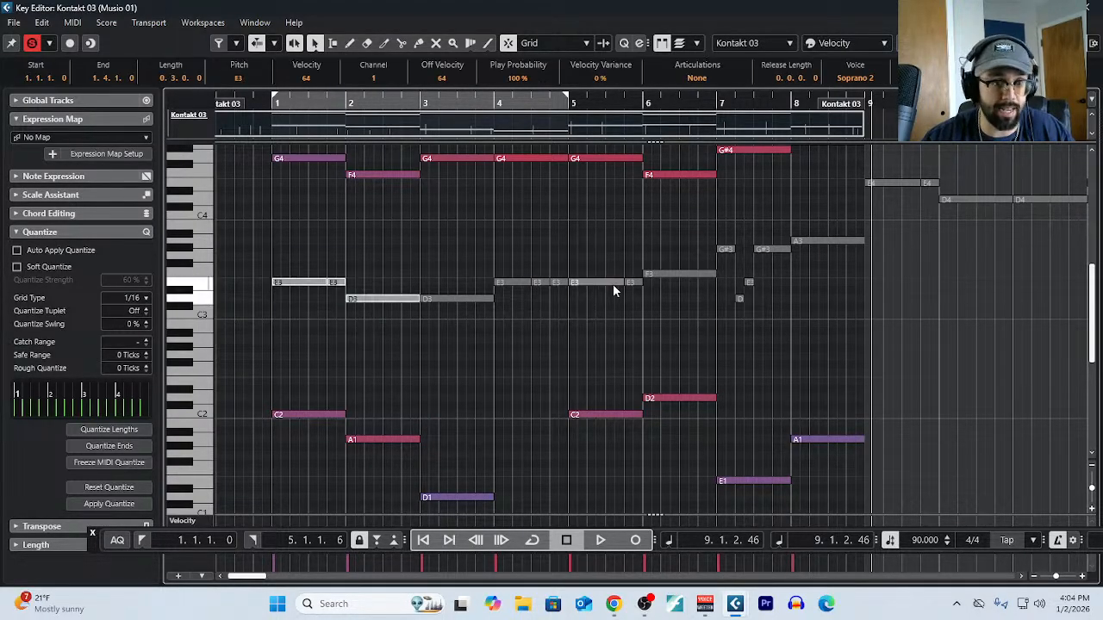